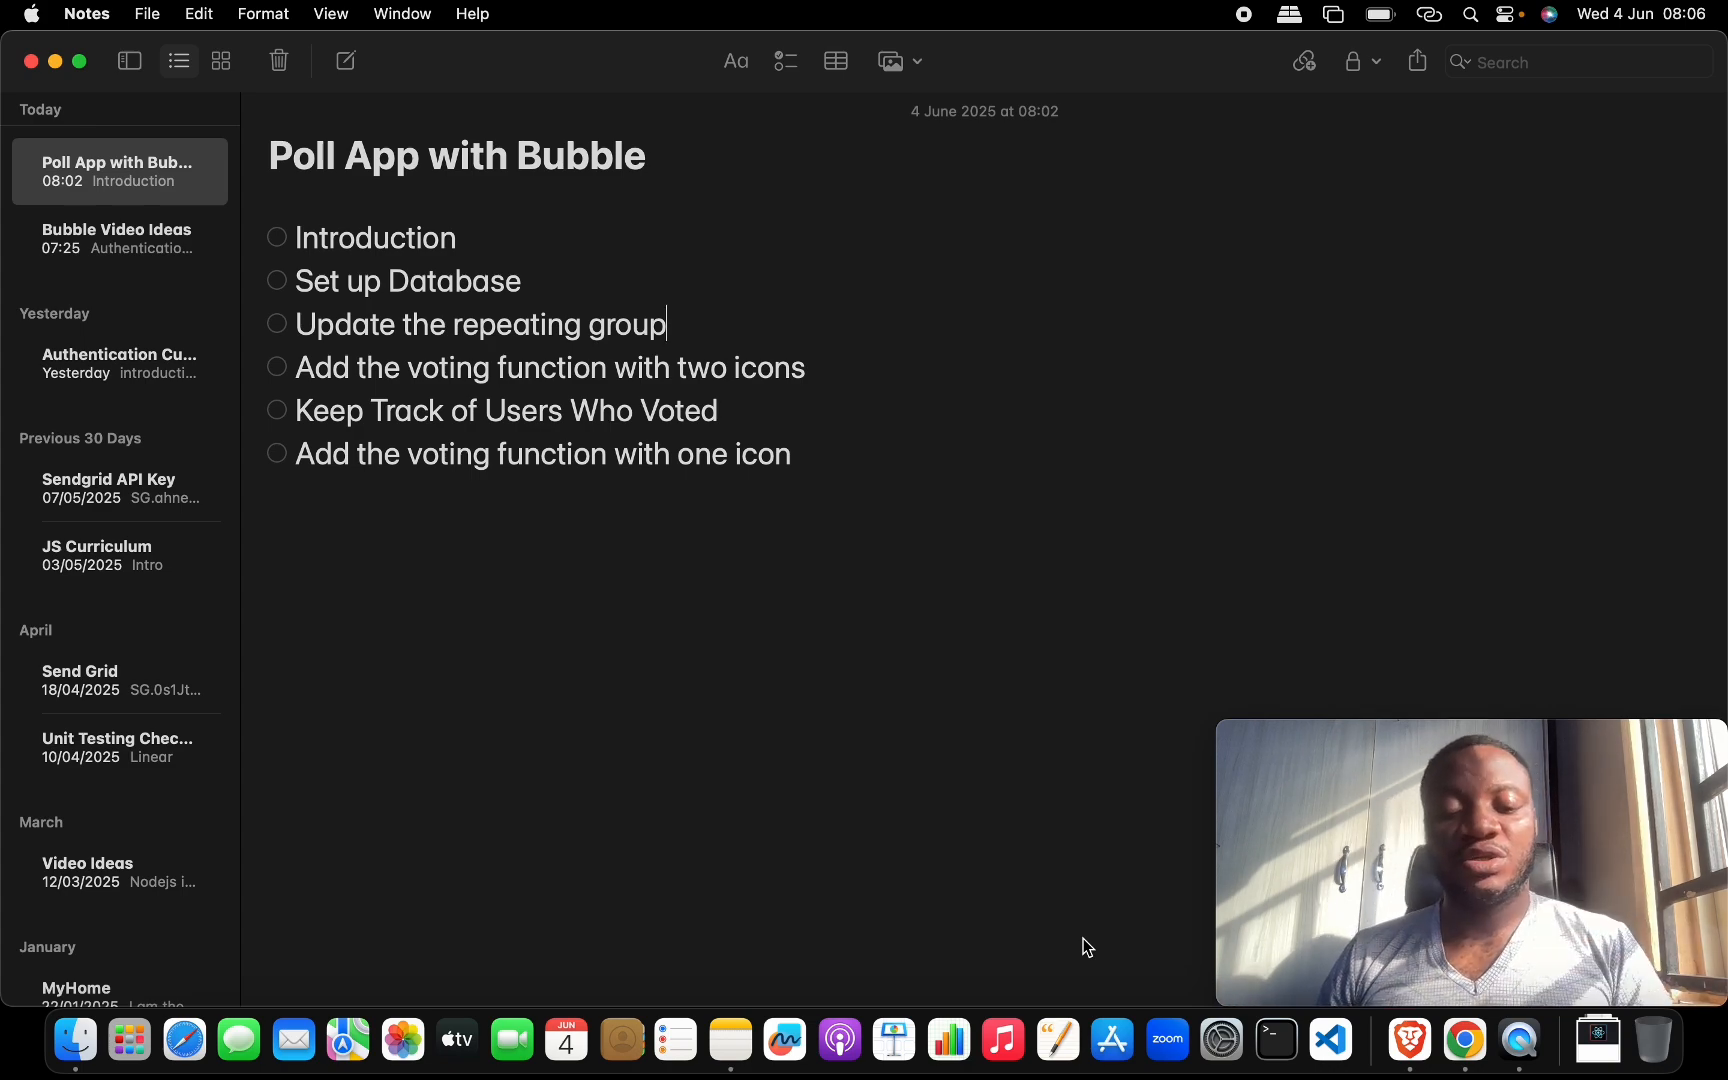
- Switch to the browser window showing the Cast a Vote poll page and view its two Jollof entries
key("ctrl+Up")
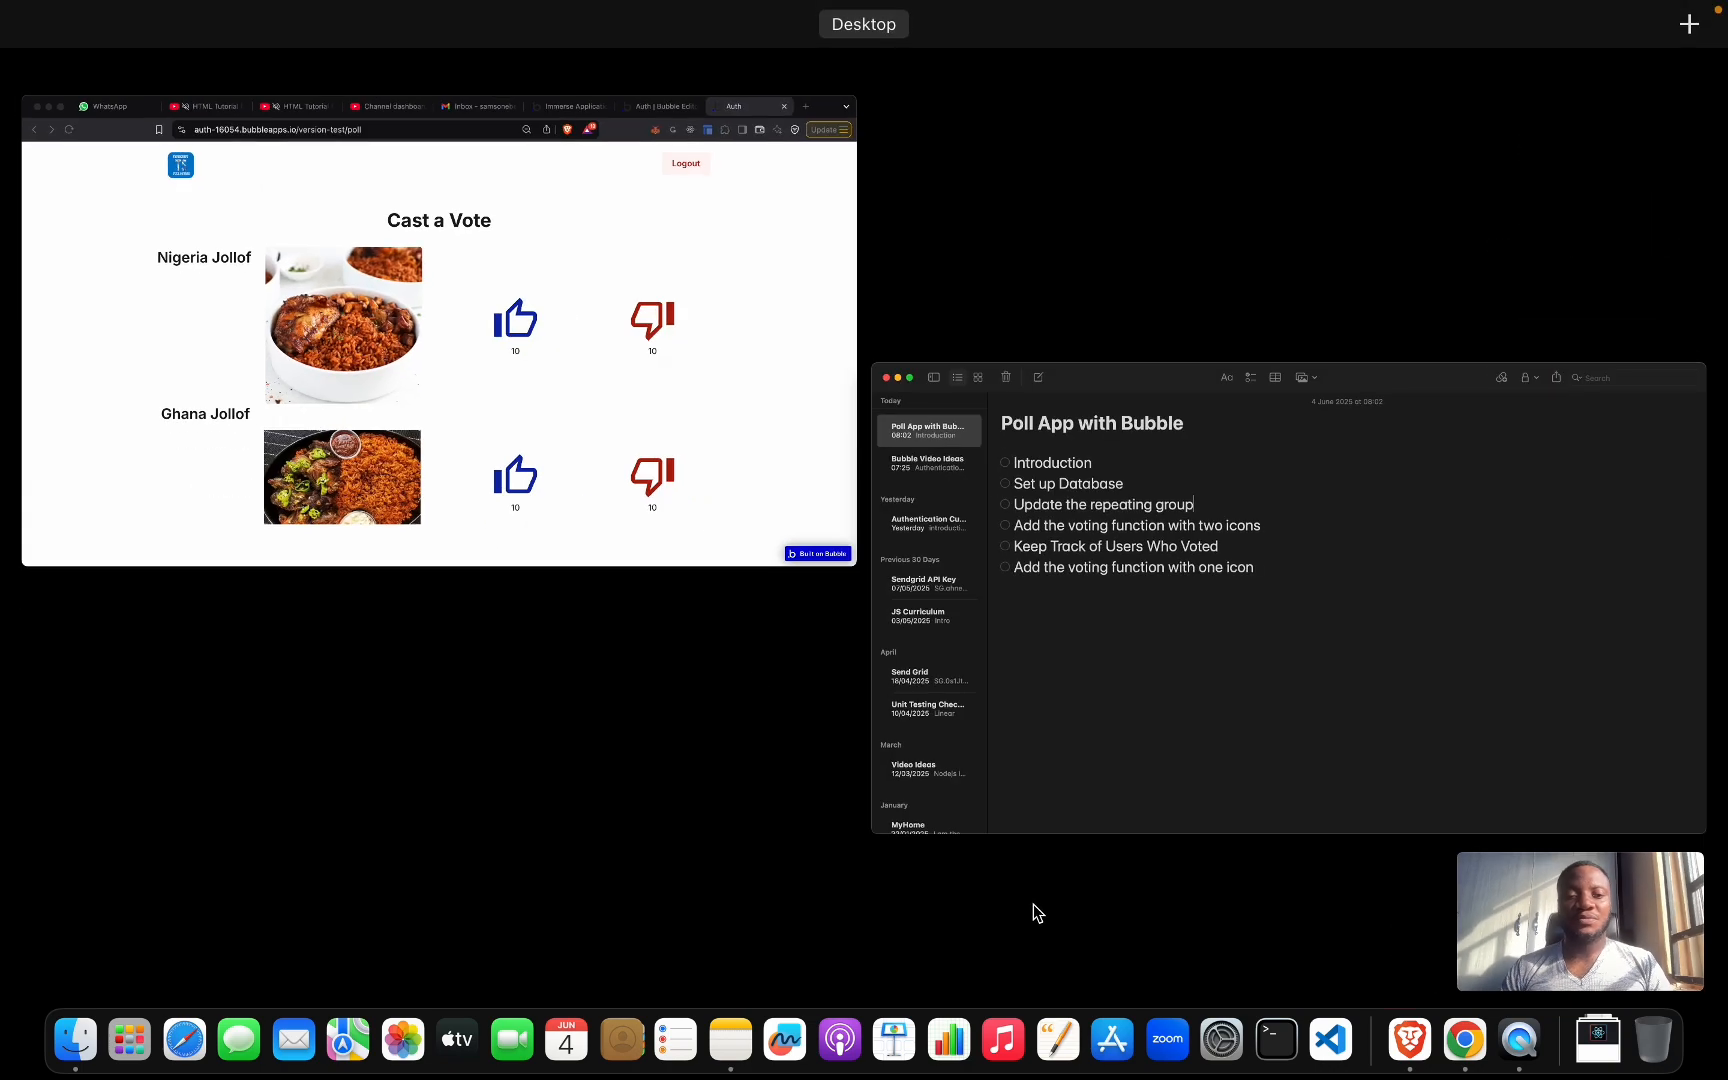
left_click(579, 463)
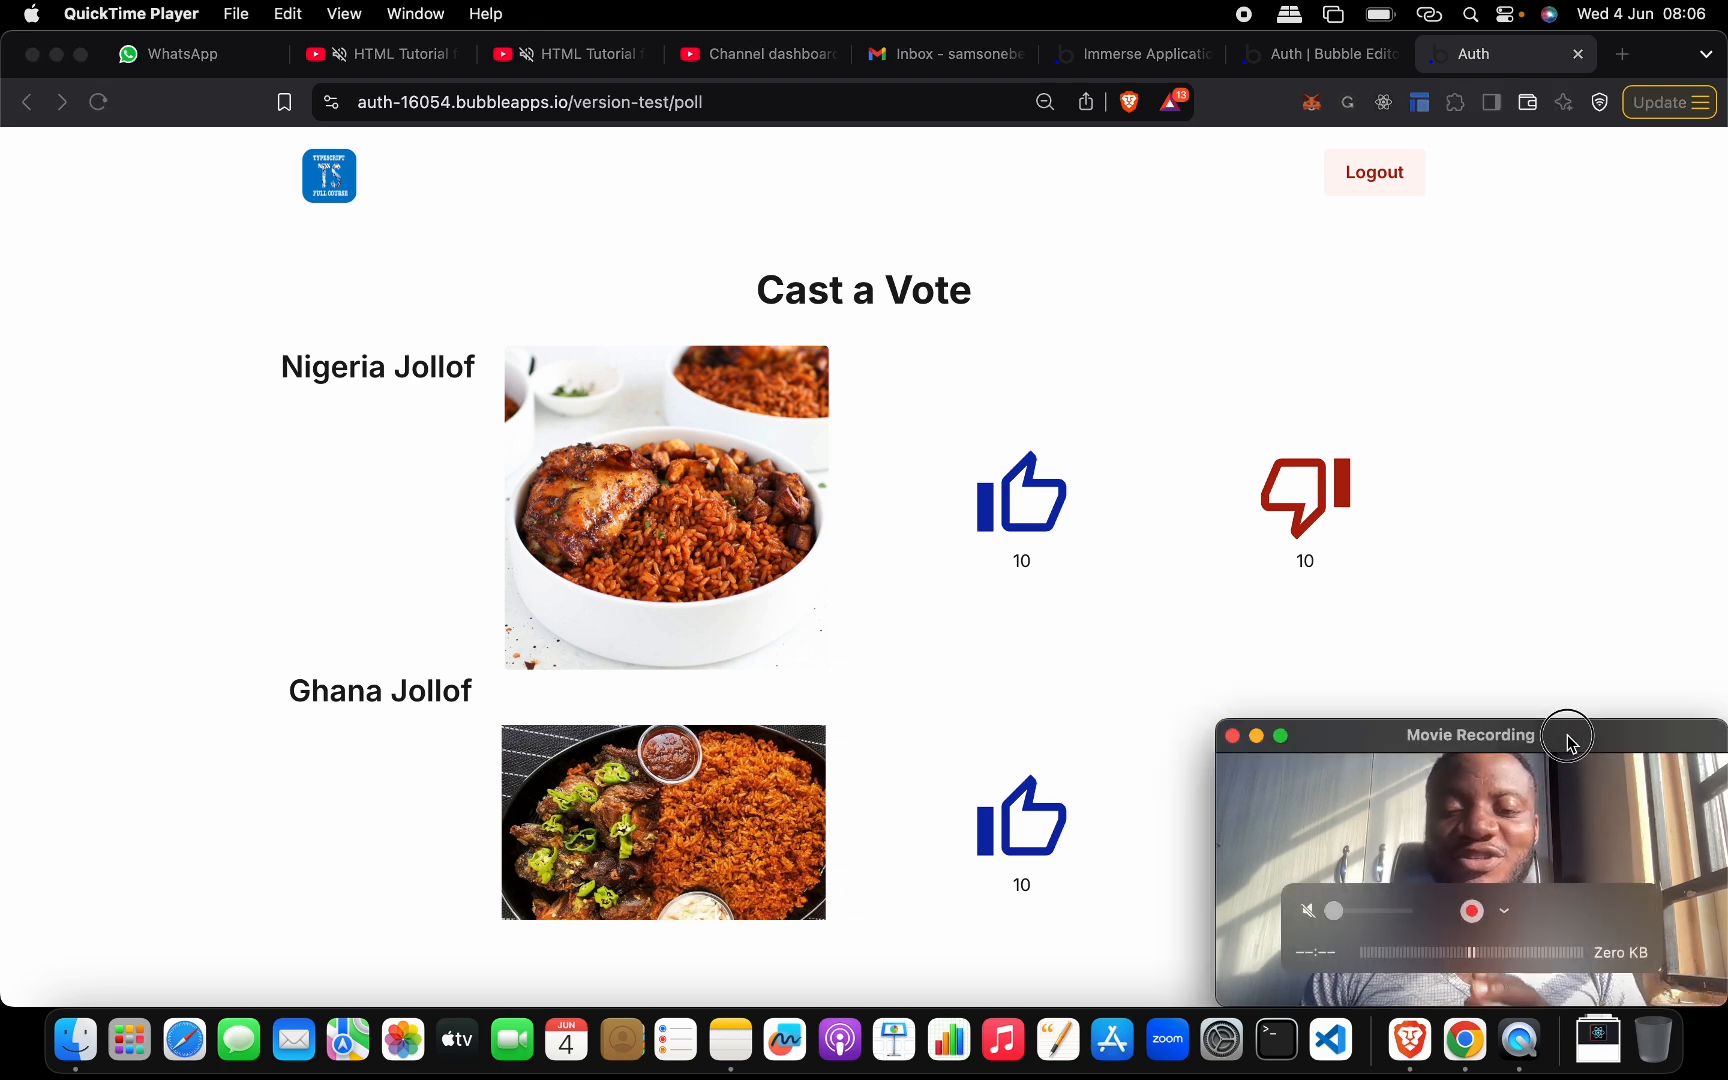
left_click_drag(1562, 733, 340, 713)
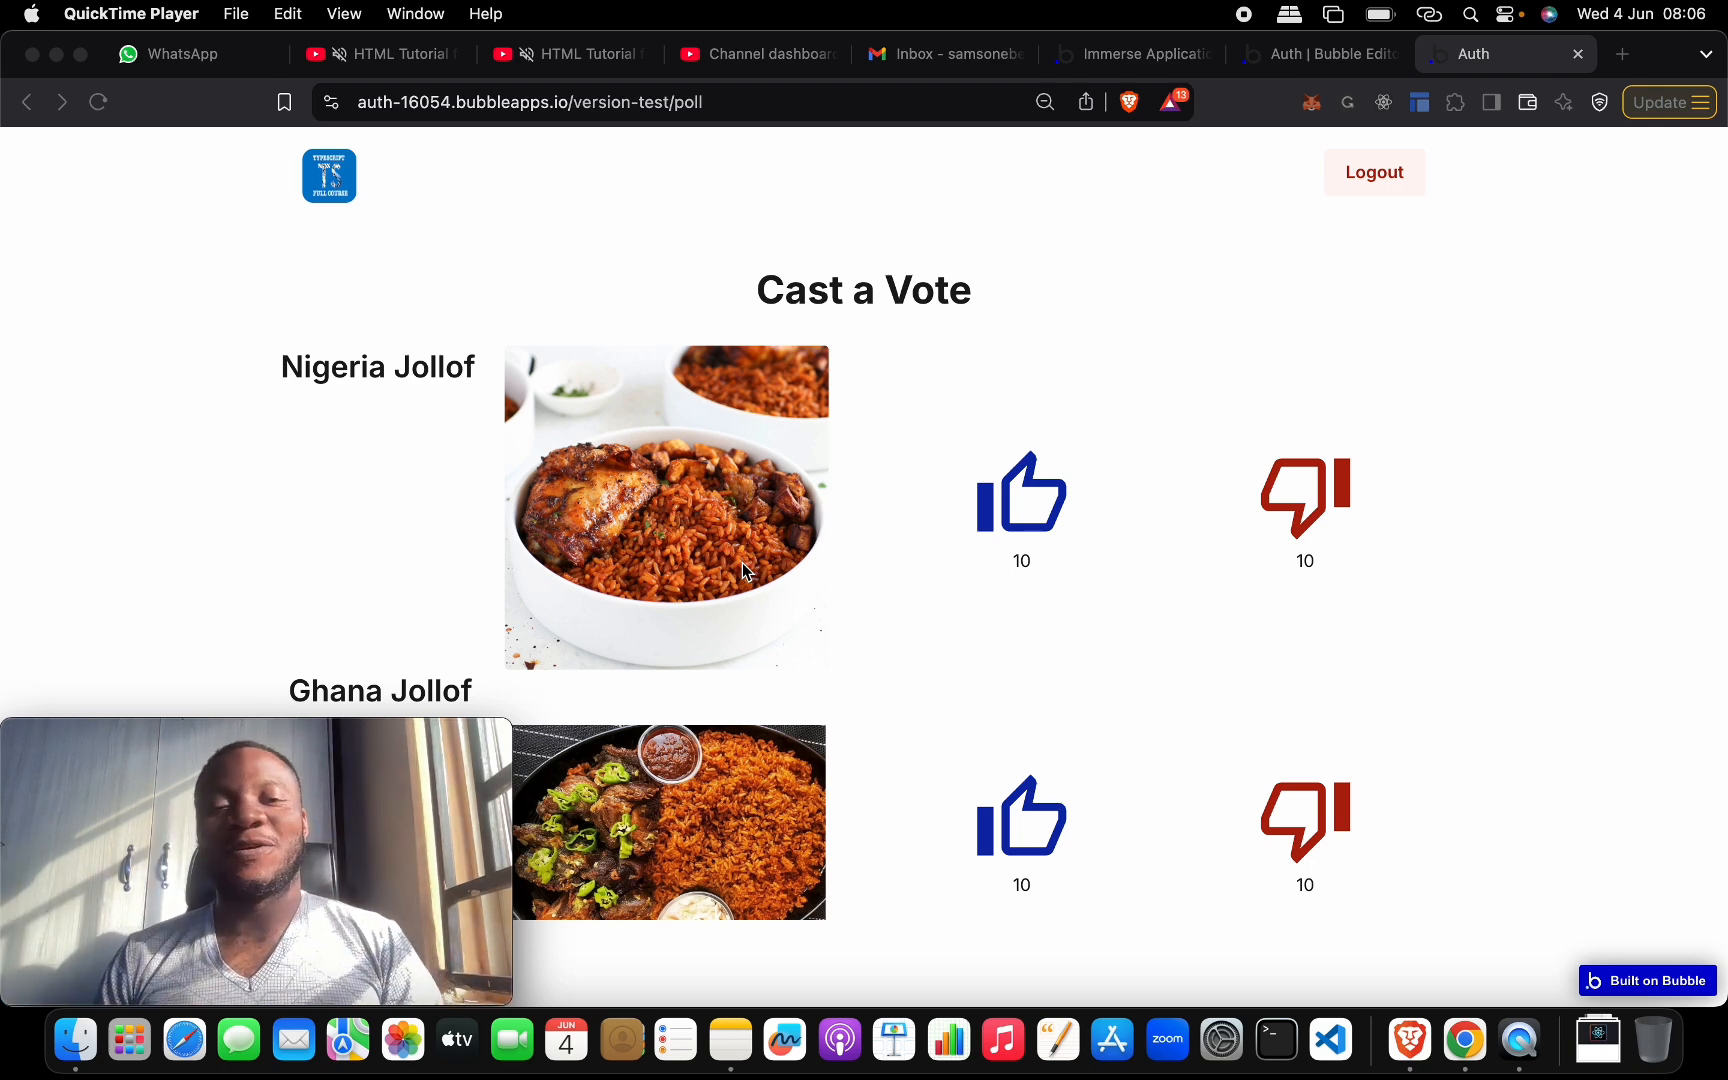
- Log out of the poll app to view the sign-in and sign-up forms, and go back to the poll page
left_click(1362, 173)
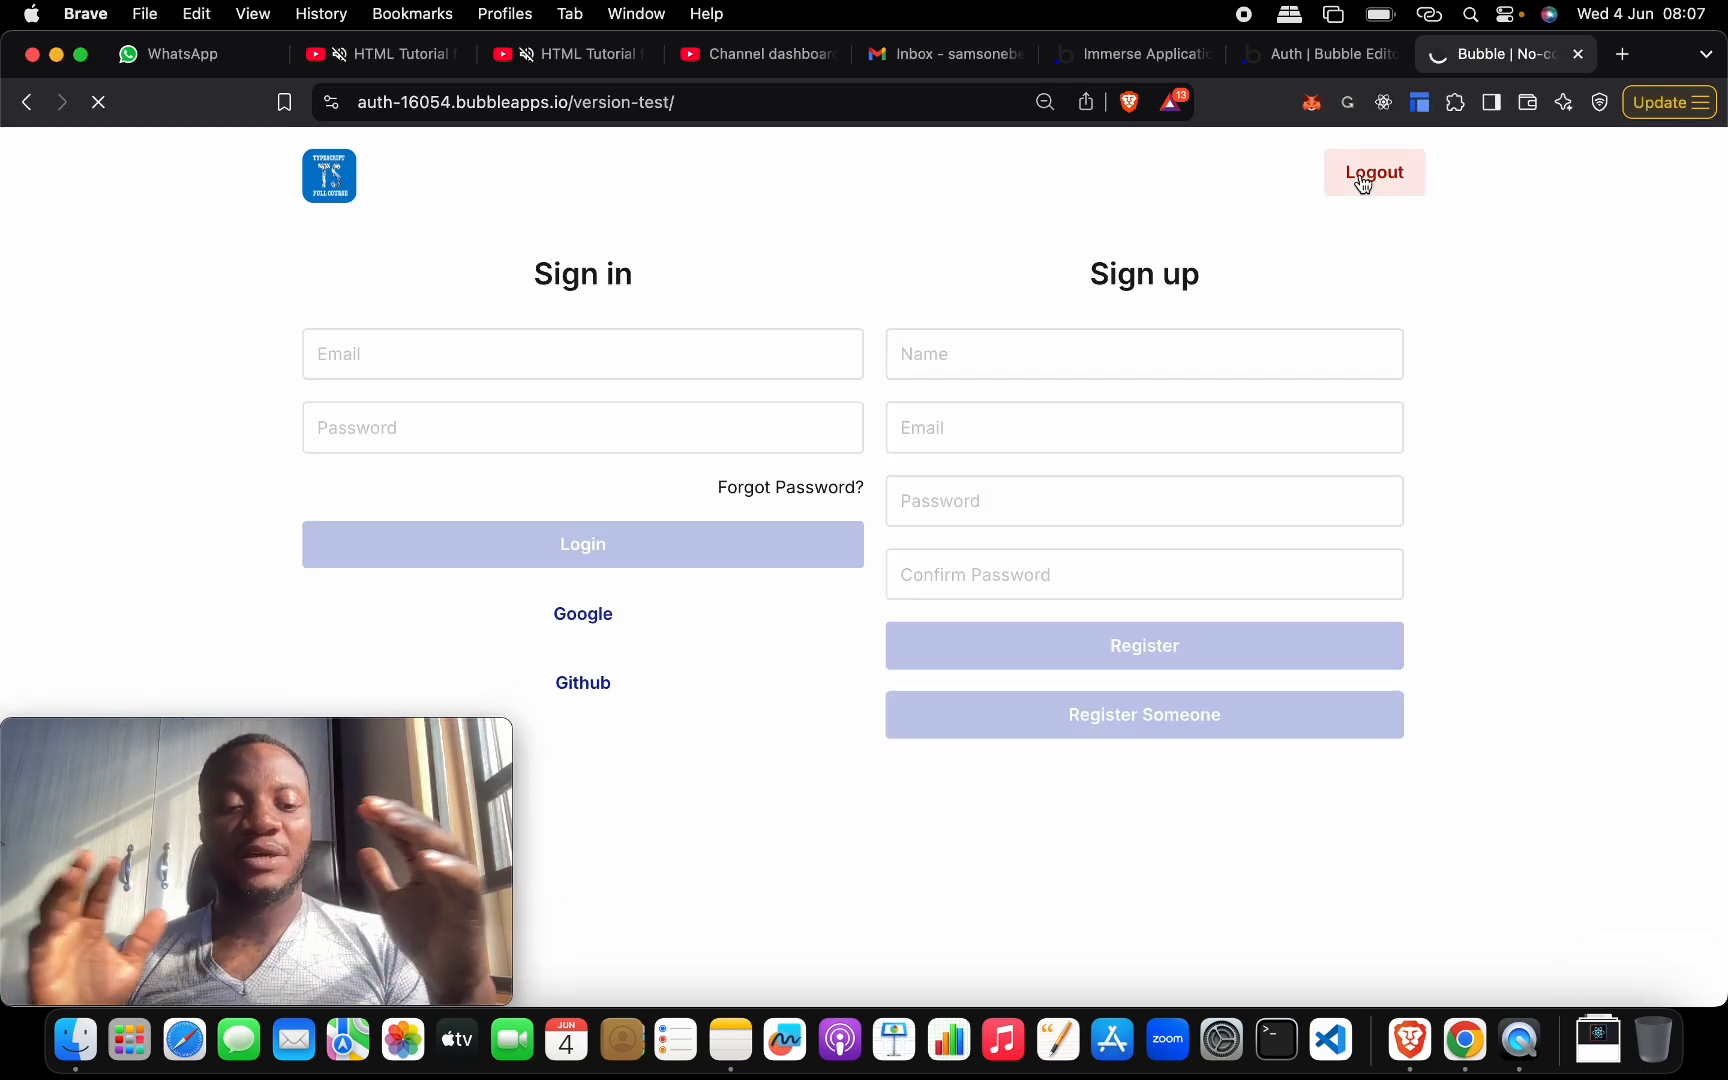
left_click(800, 358)
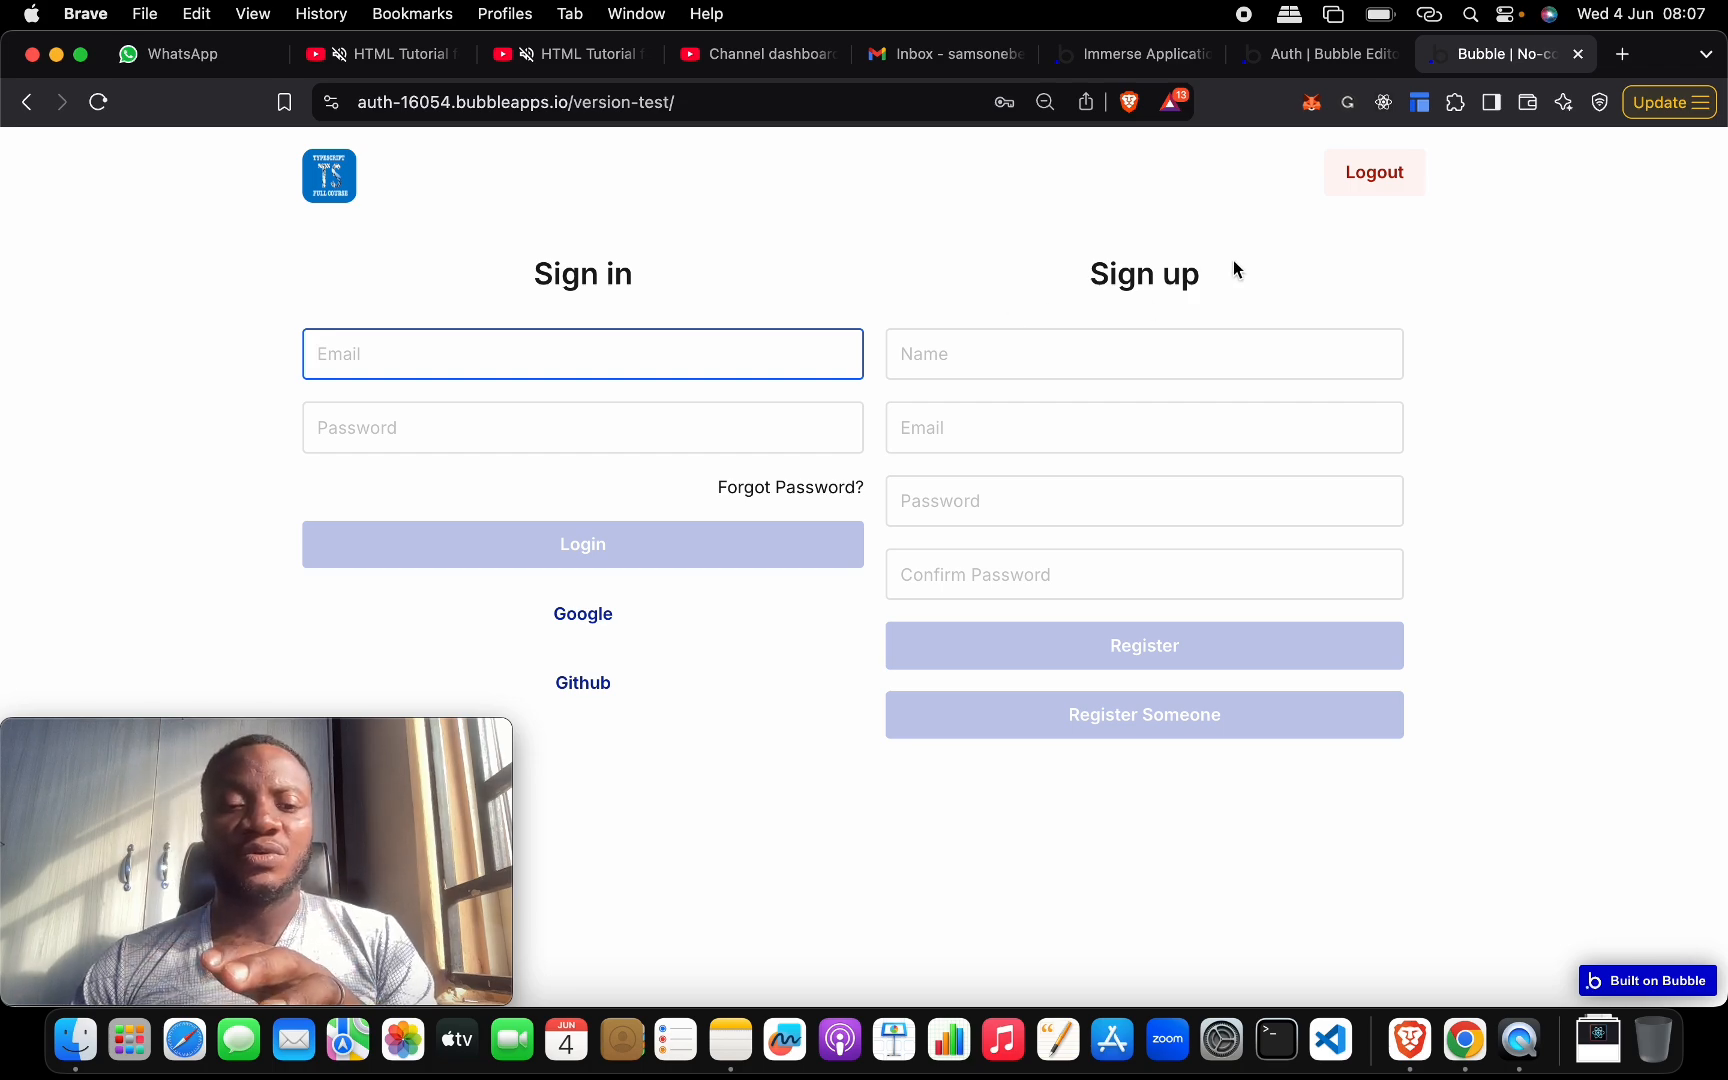
key("ctrl+Up")
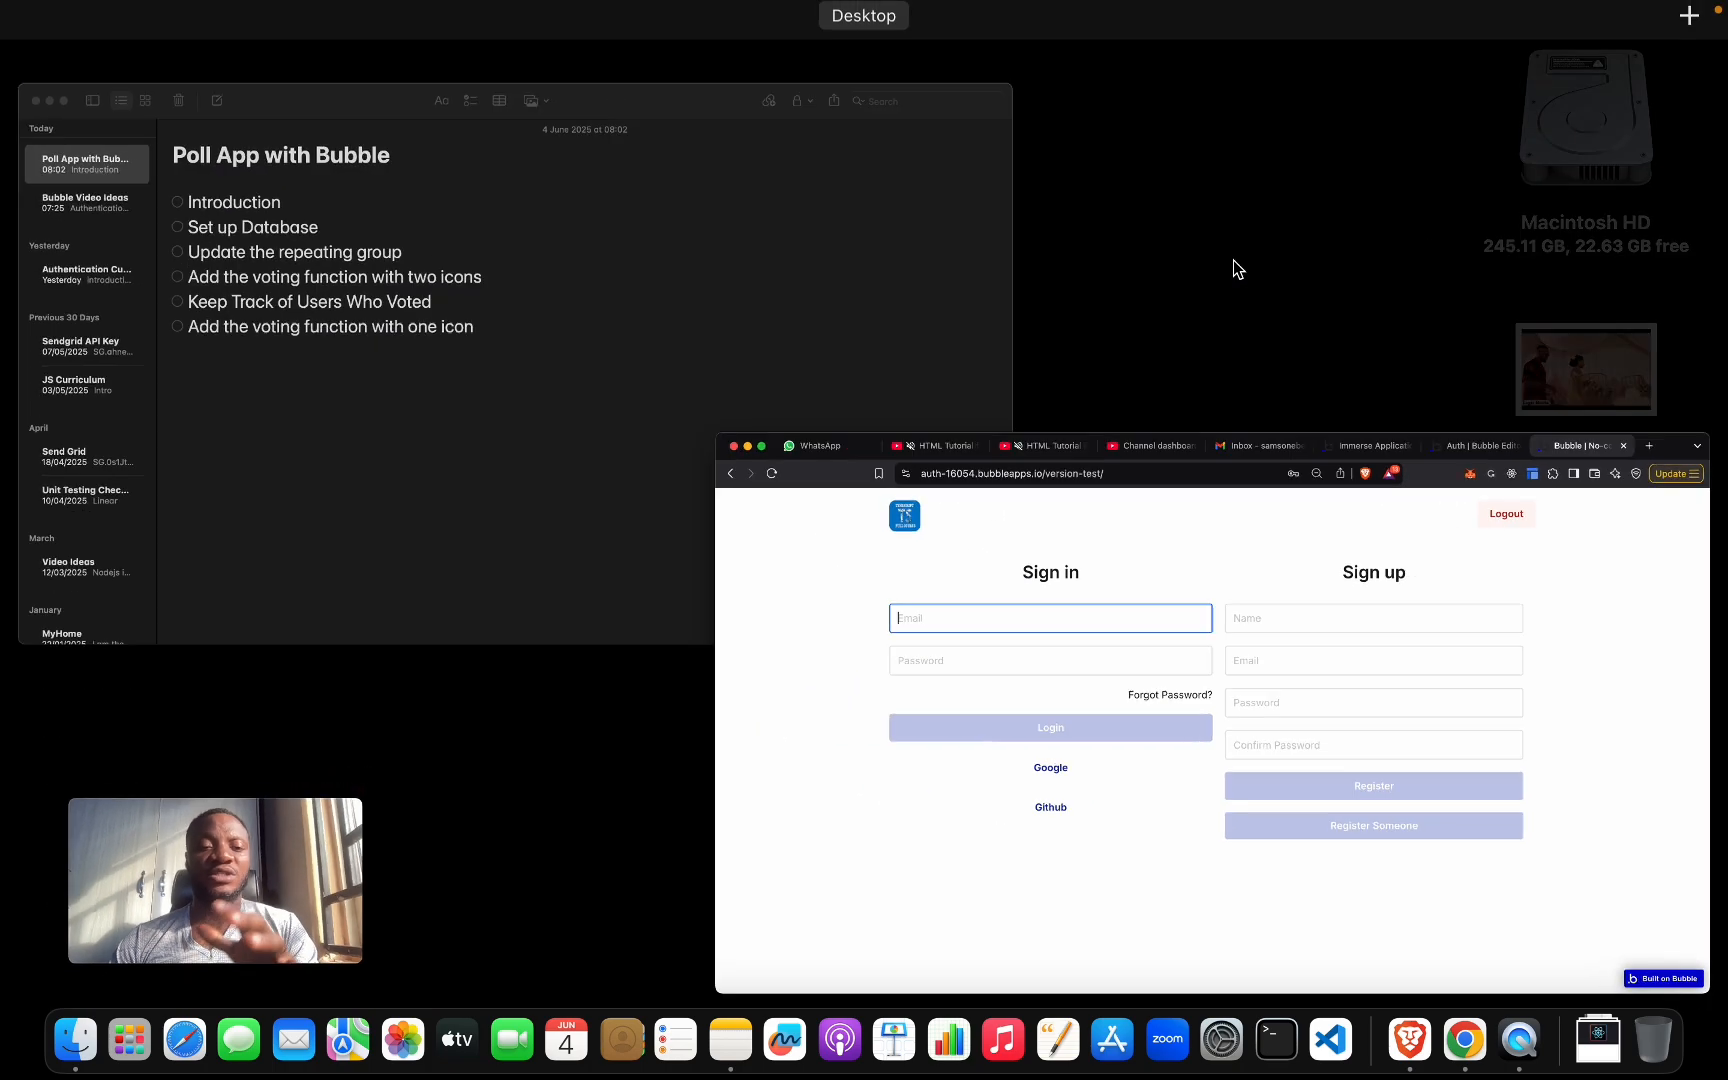
left_click(648, 256)
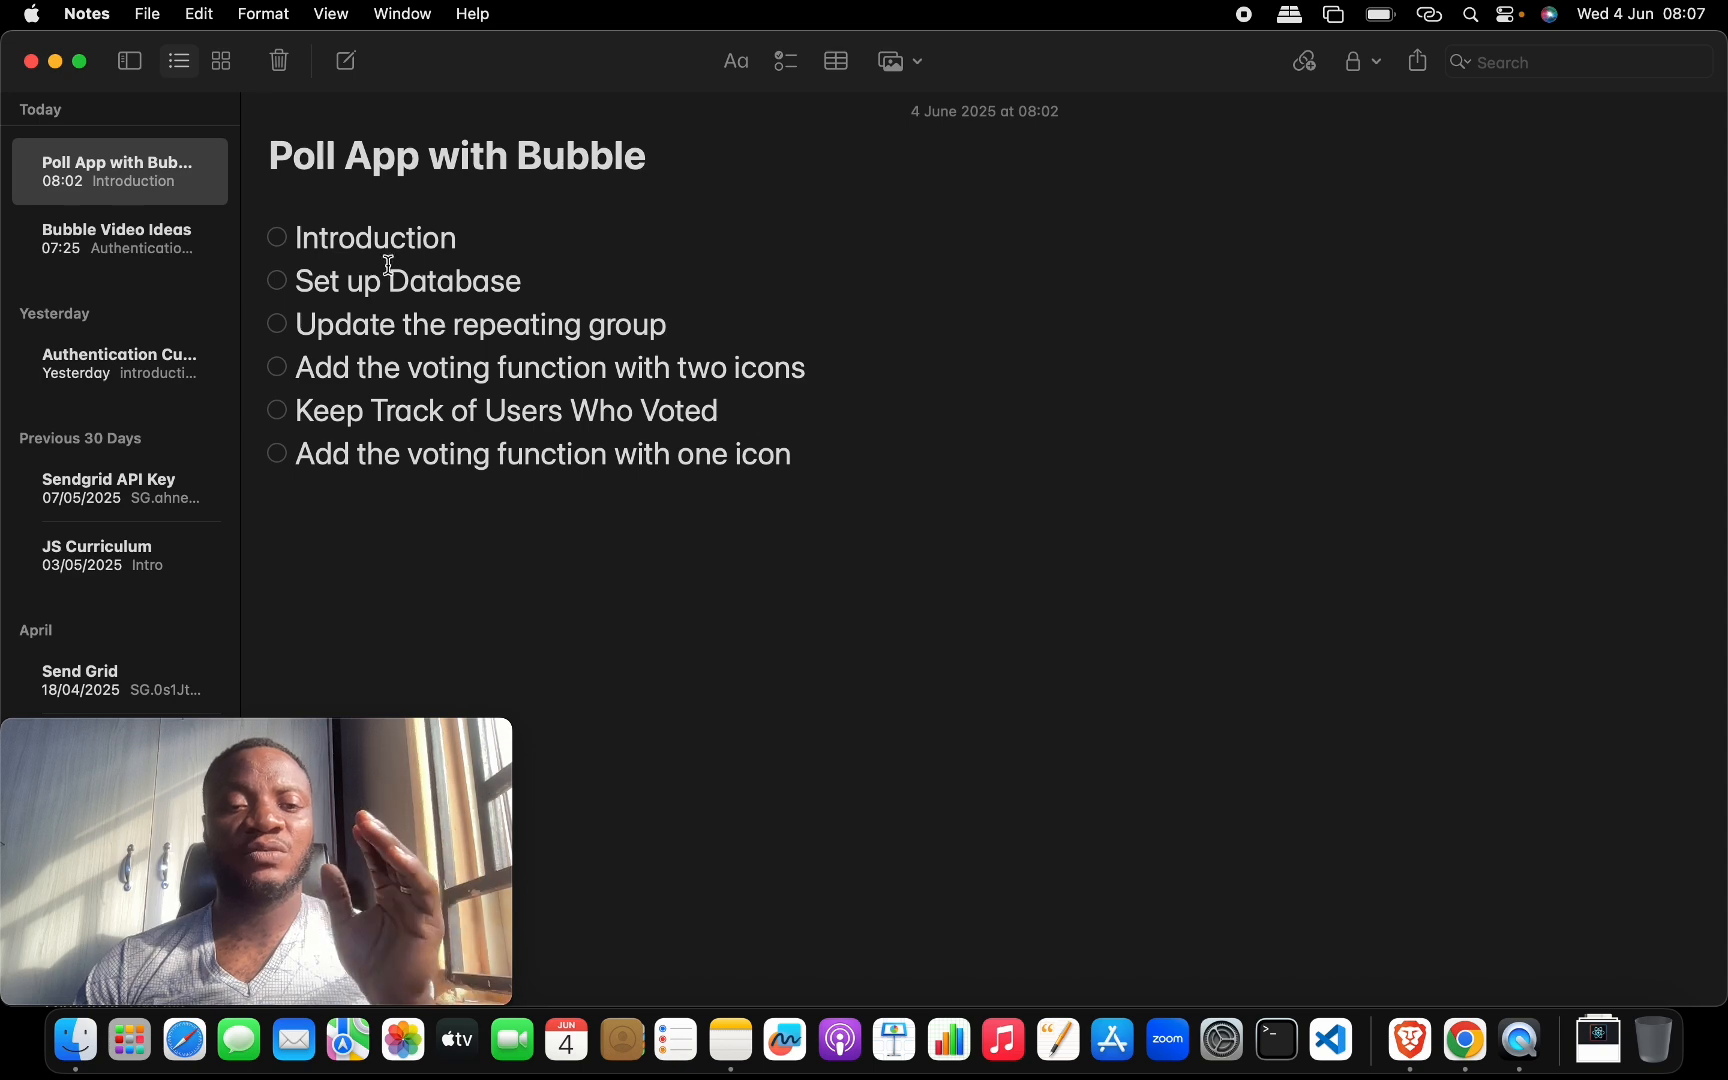
key("ctrl+Up")
left_click(648, 312)
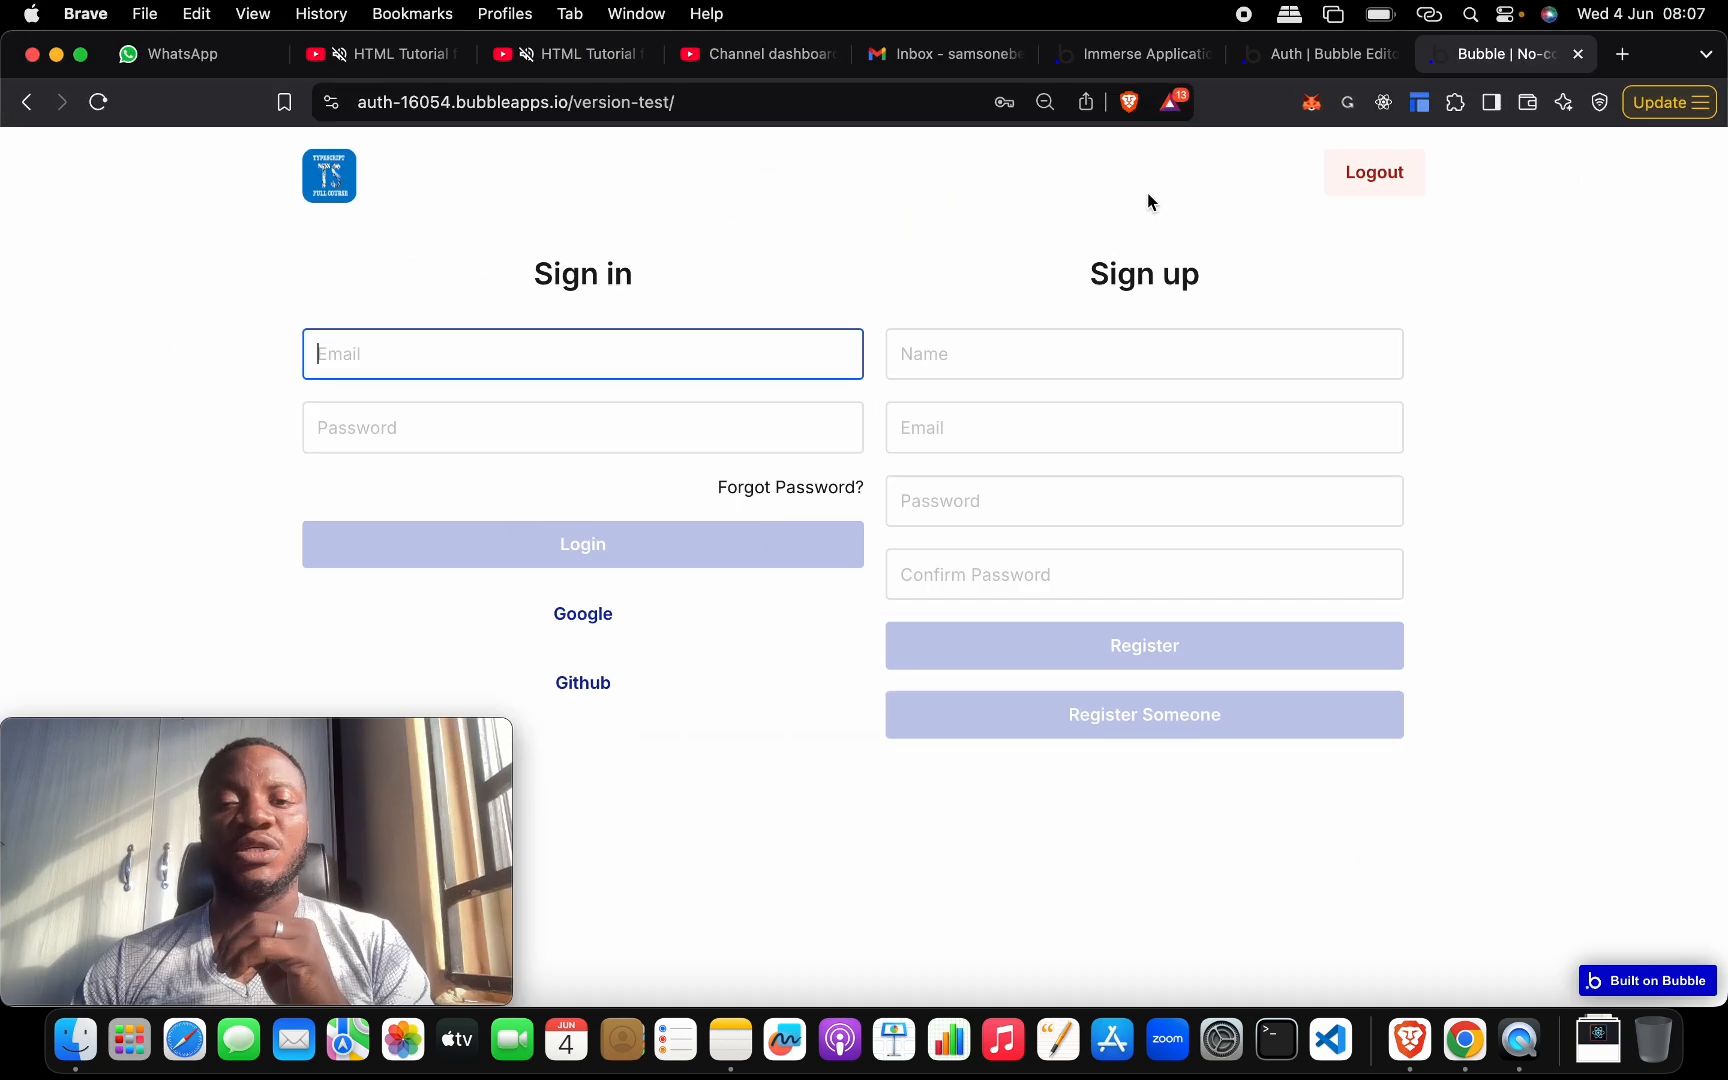
left_click(27, 101)
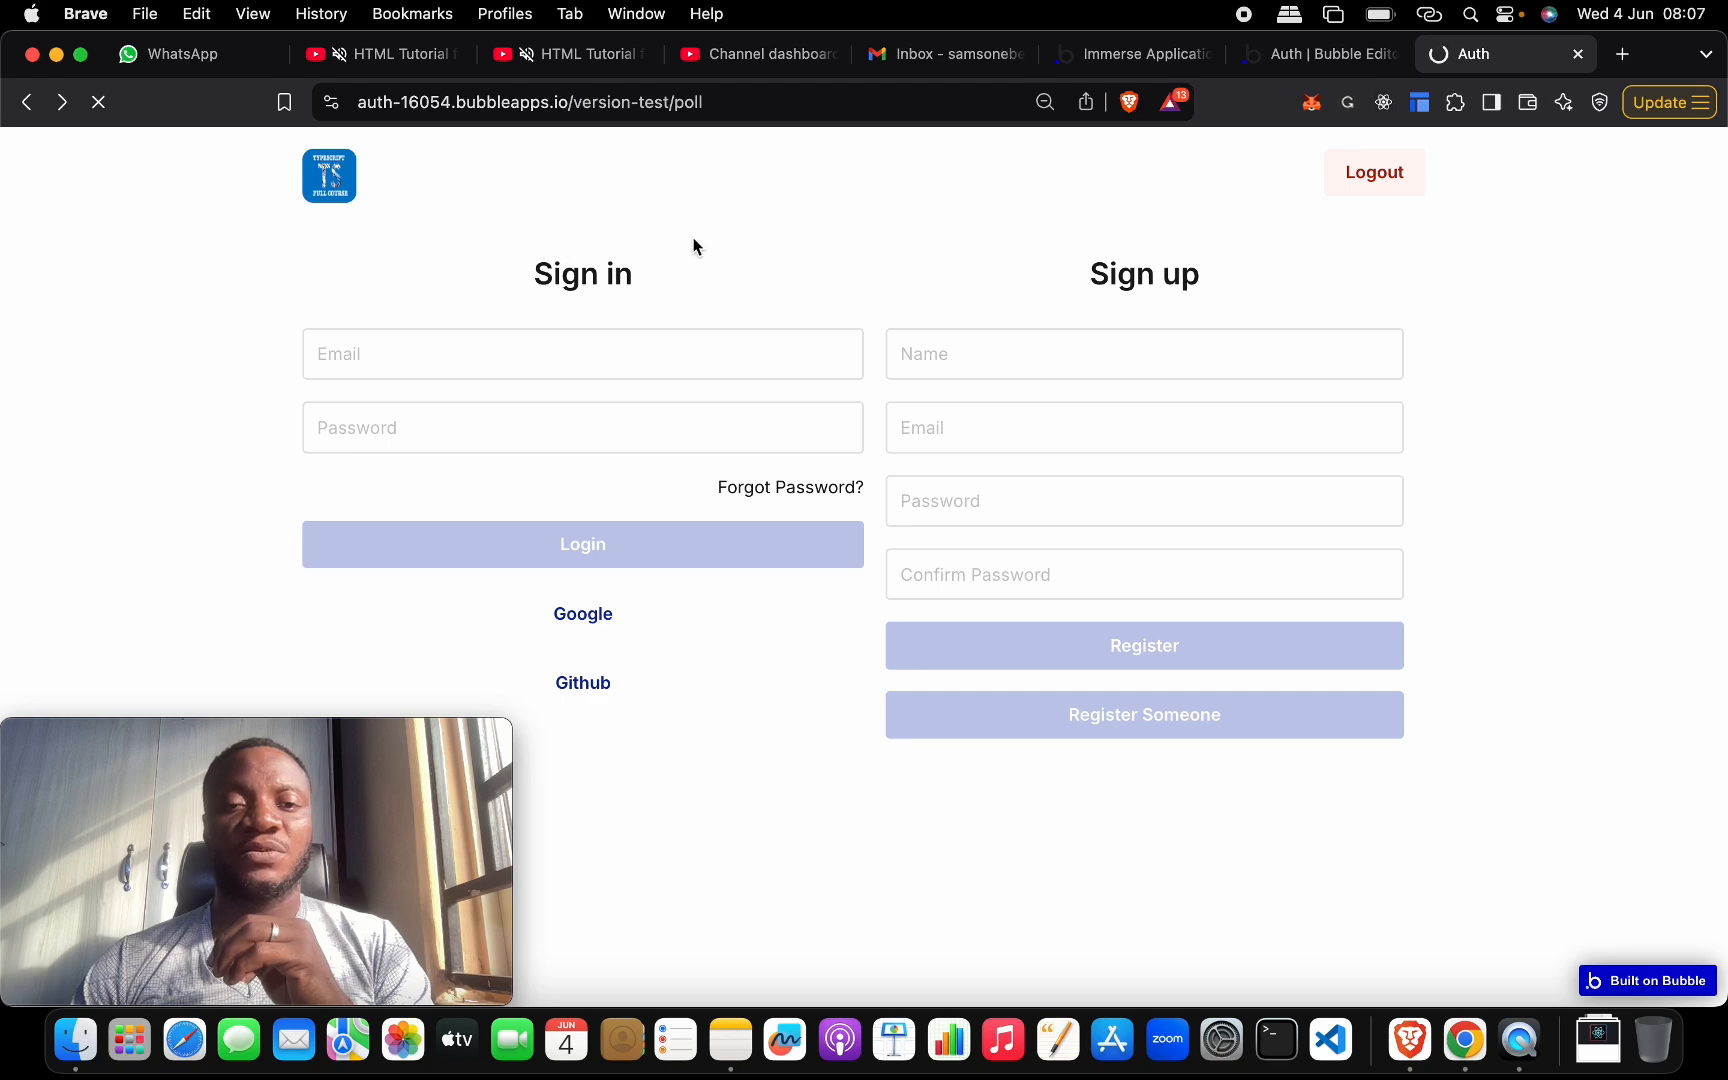
- Switch to Notes and mark Introduction as done in the Poll App with Bubble checklist
key("ctrl+Up")
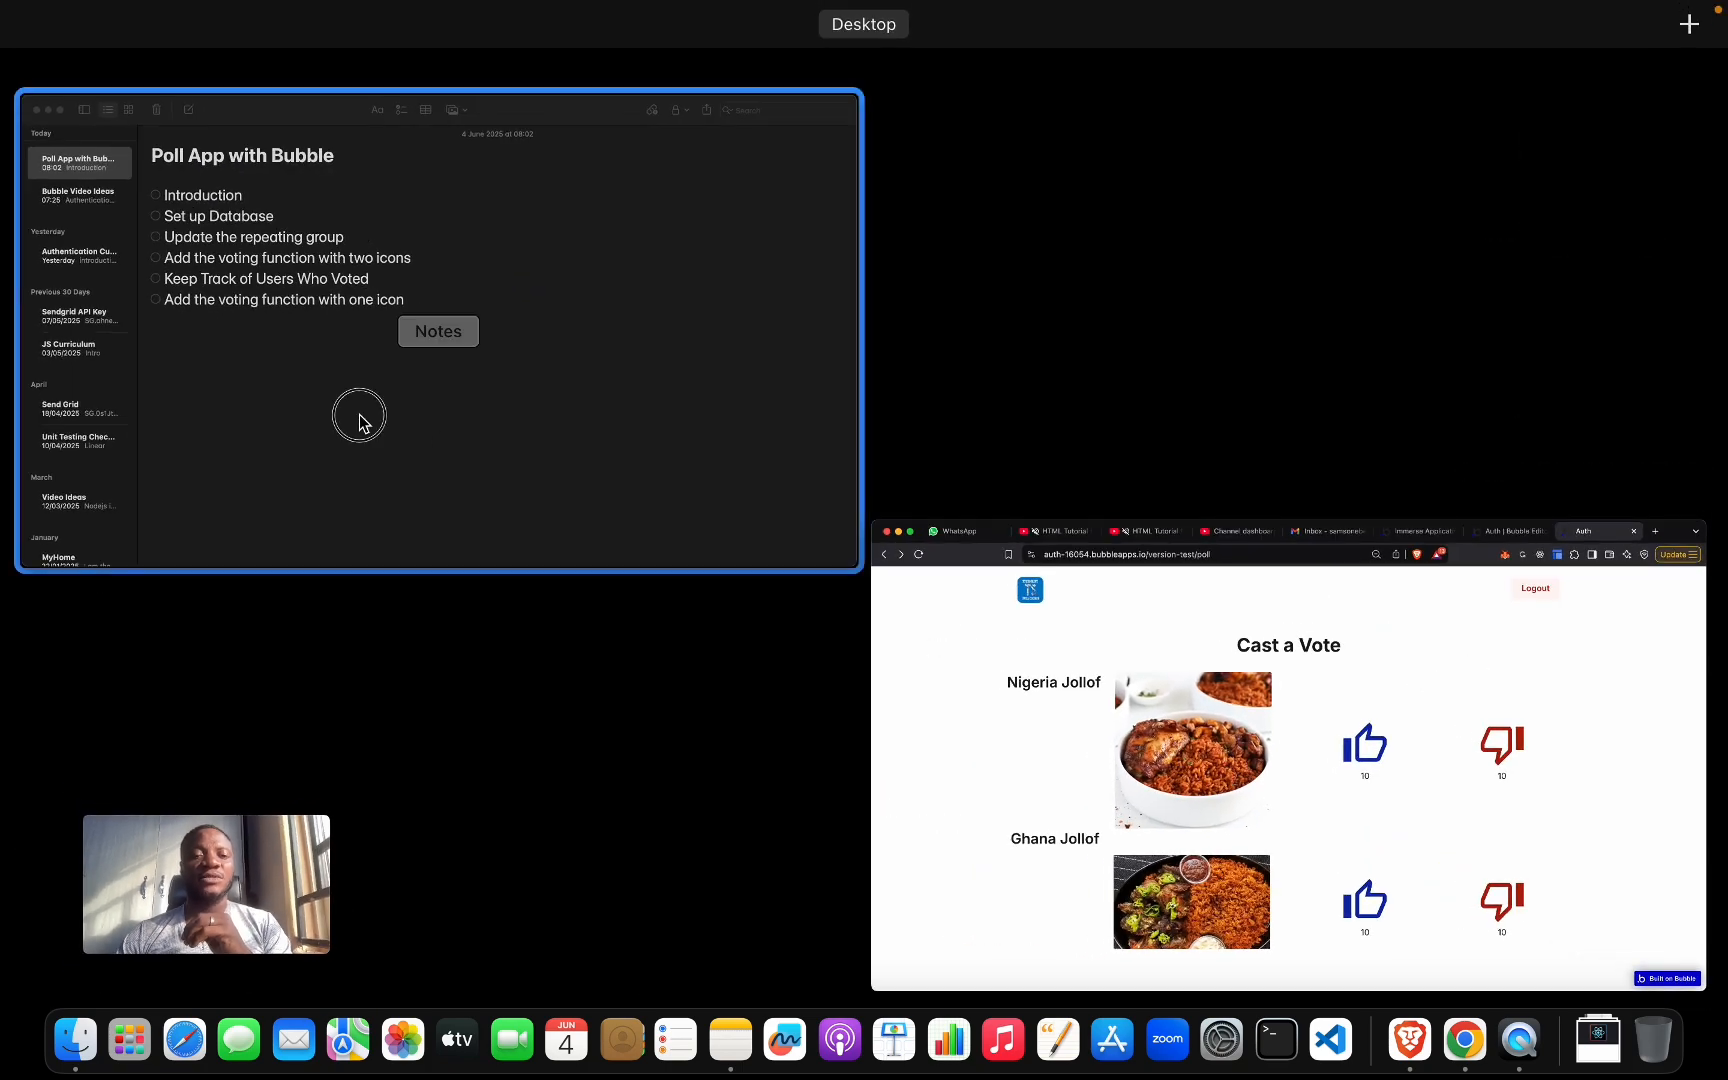
left_click(359, 421)
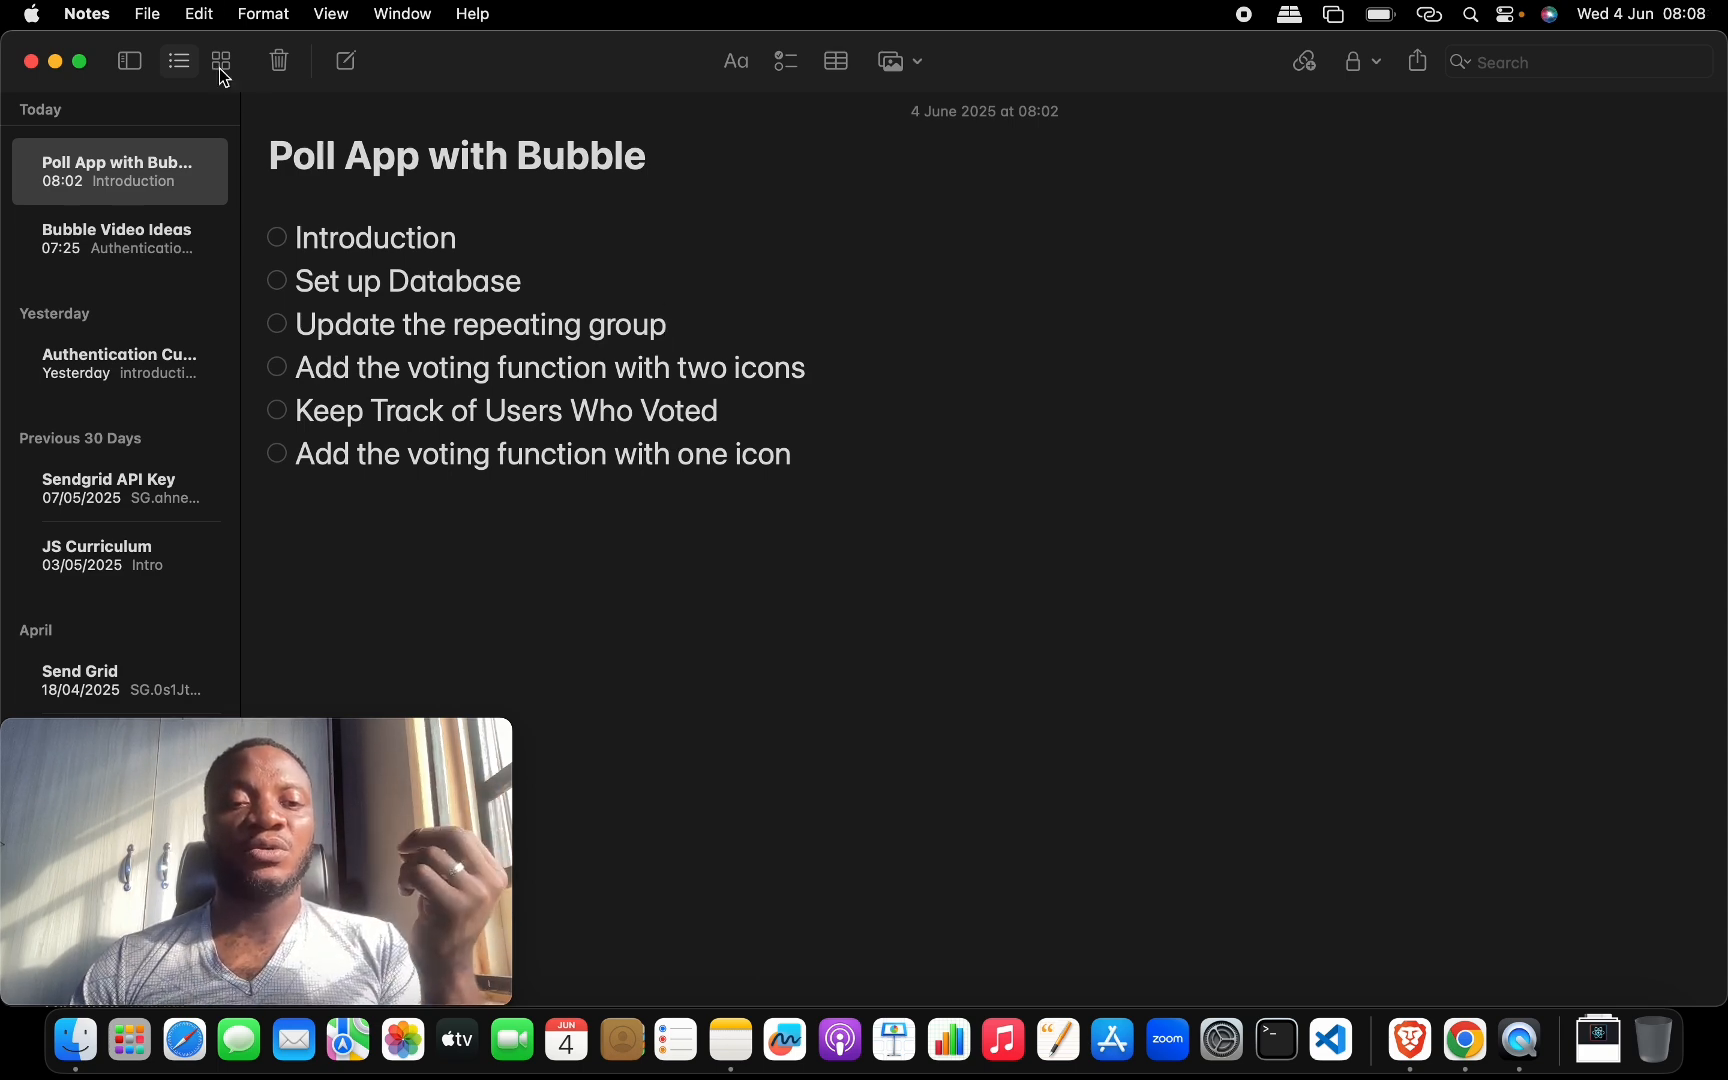
left_click(277, 237)
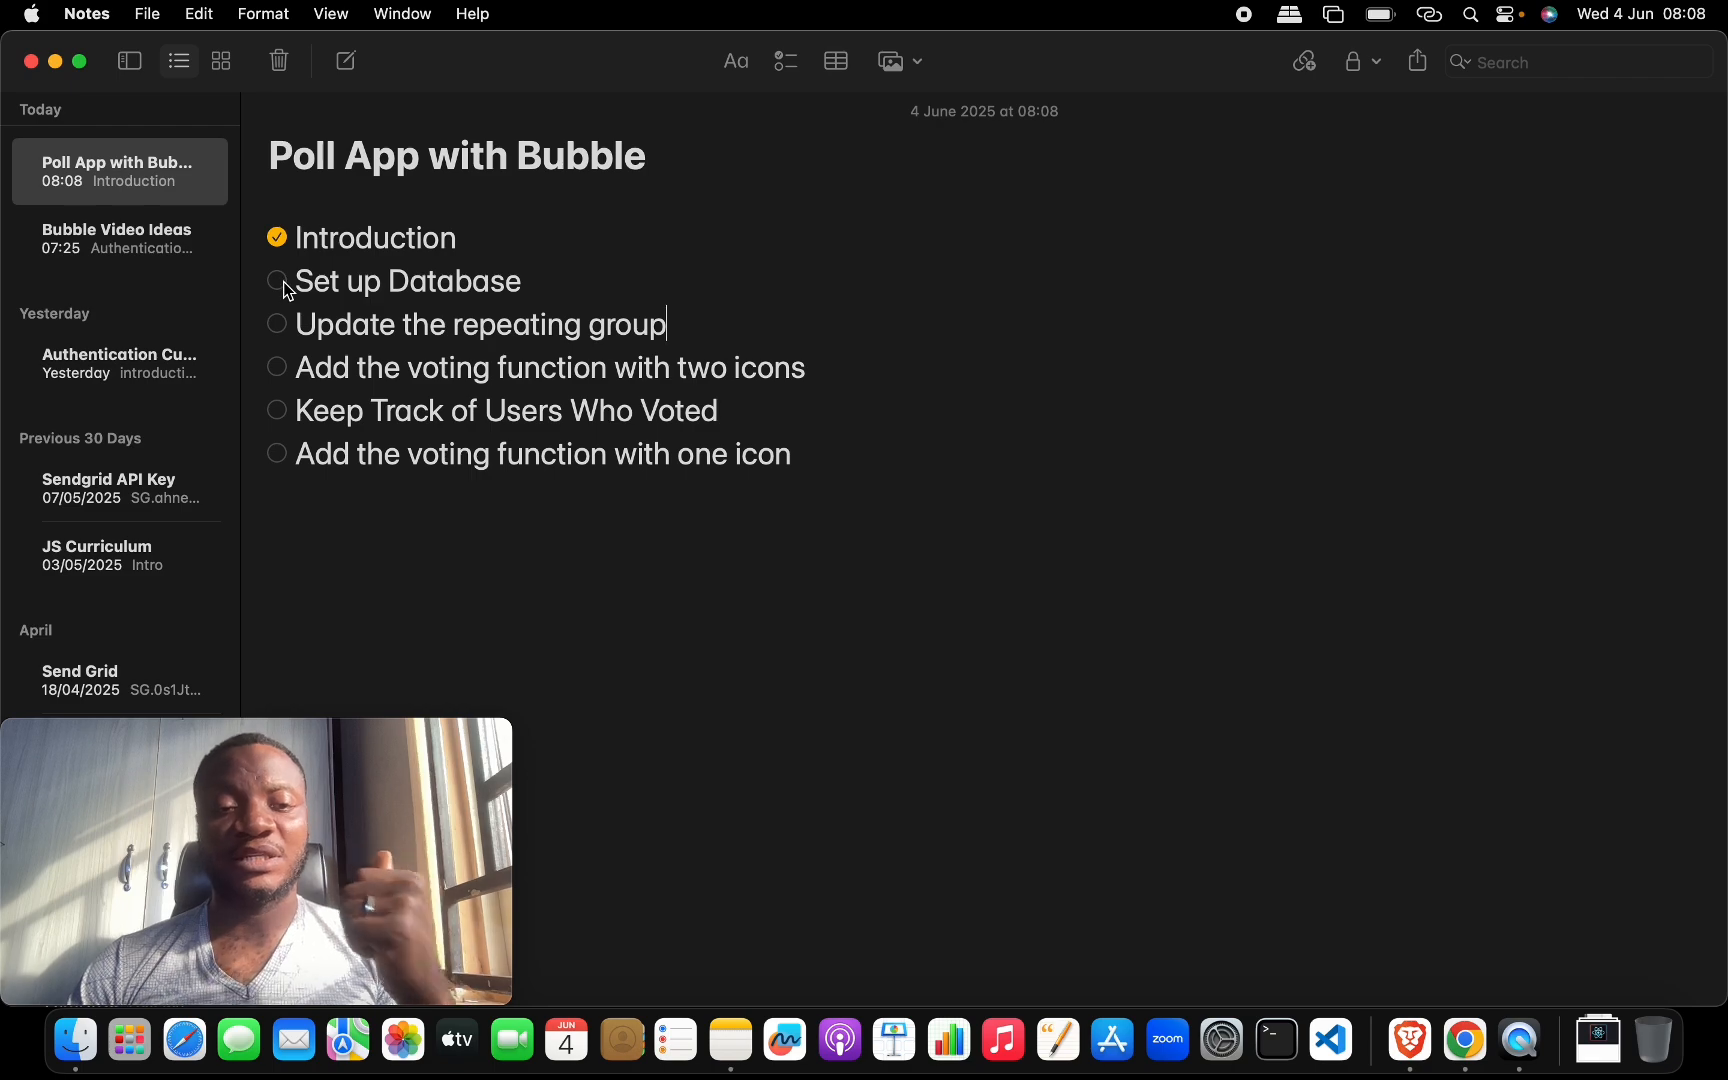
- Switch to the Bubble editor in the browser and create a data type named Jollof in the app's database
key("ctrl+Up")
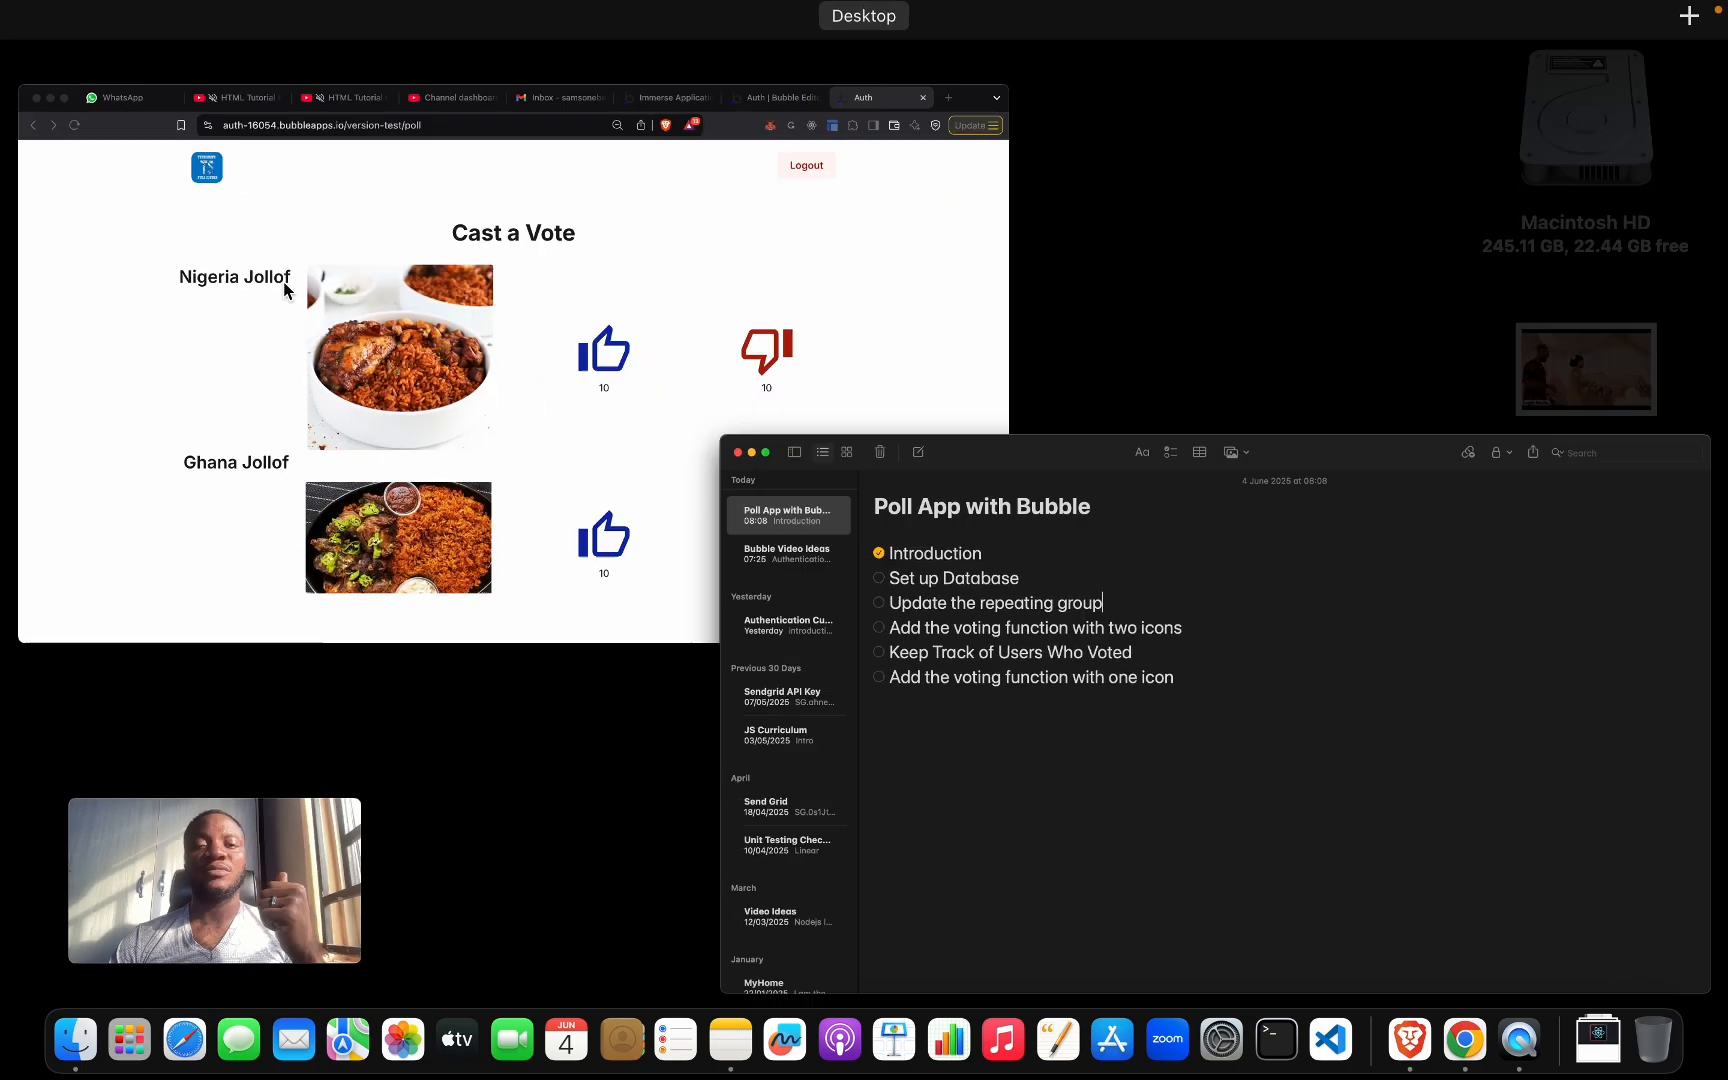
left_click(284, 281)
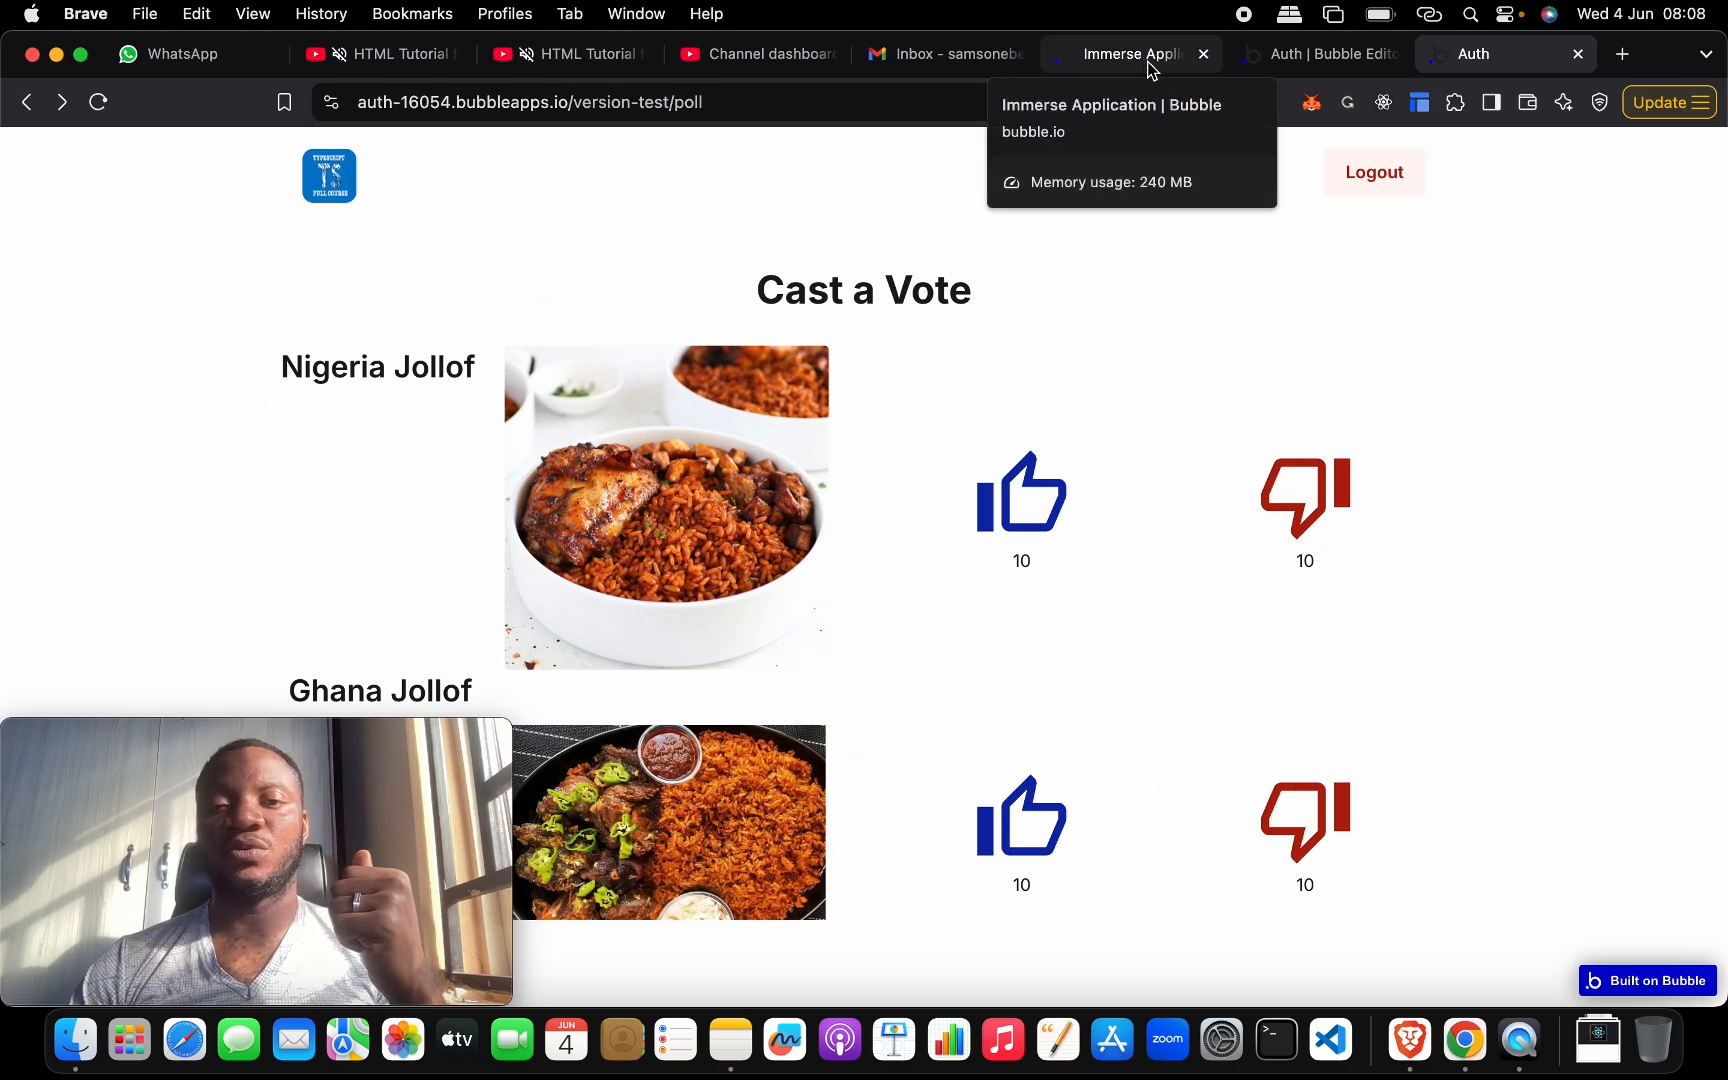
left_click(1330, 63)
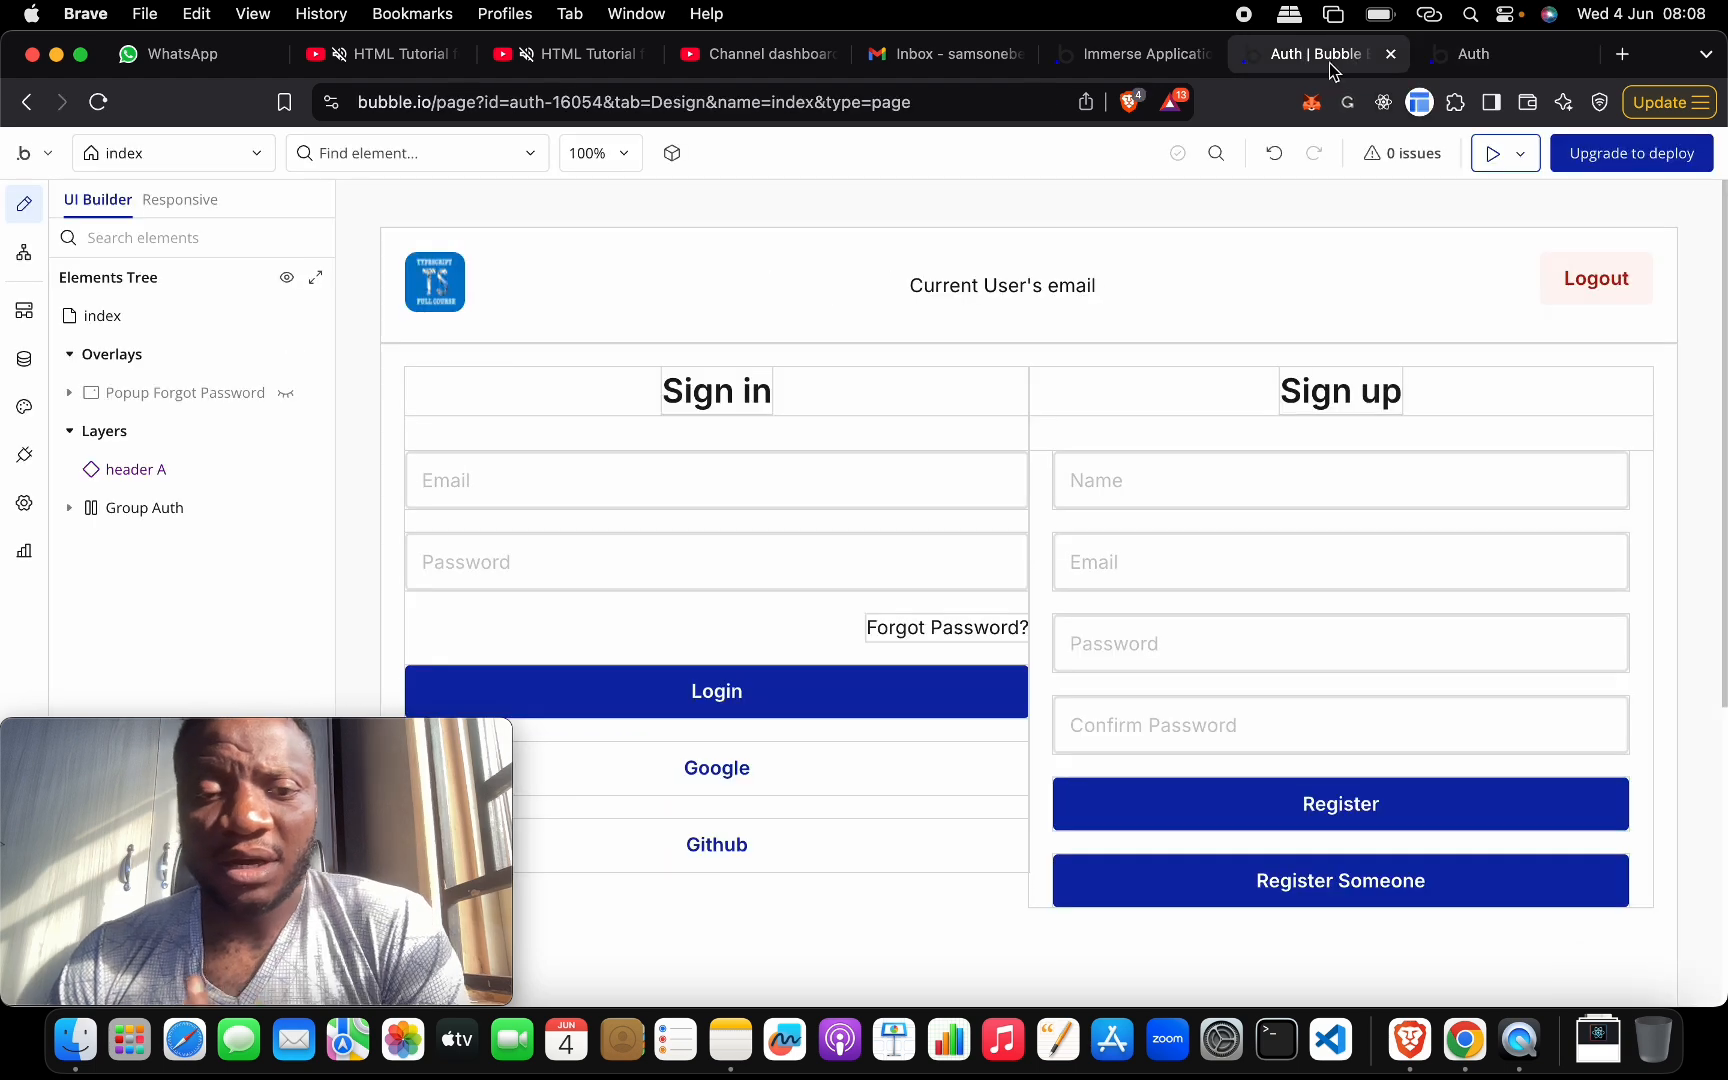
left_click(28, 362)
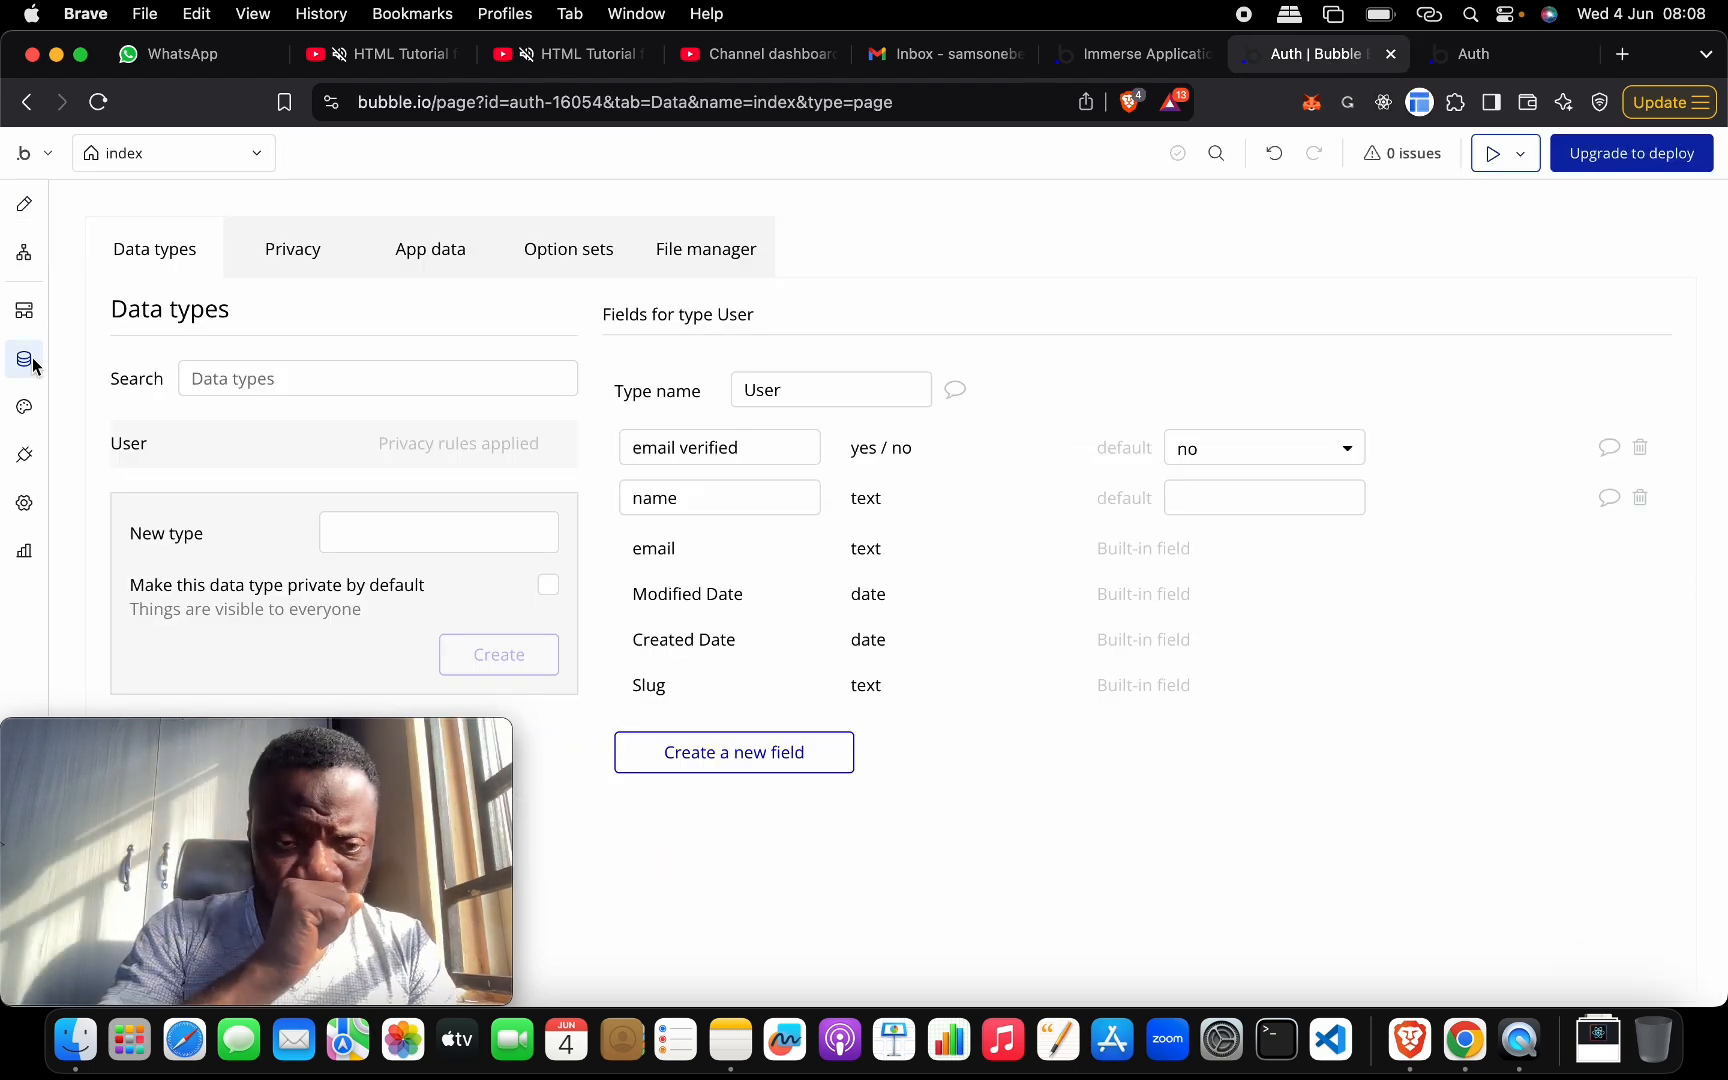
left_click(365, 538)
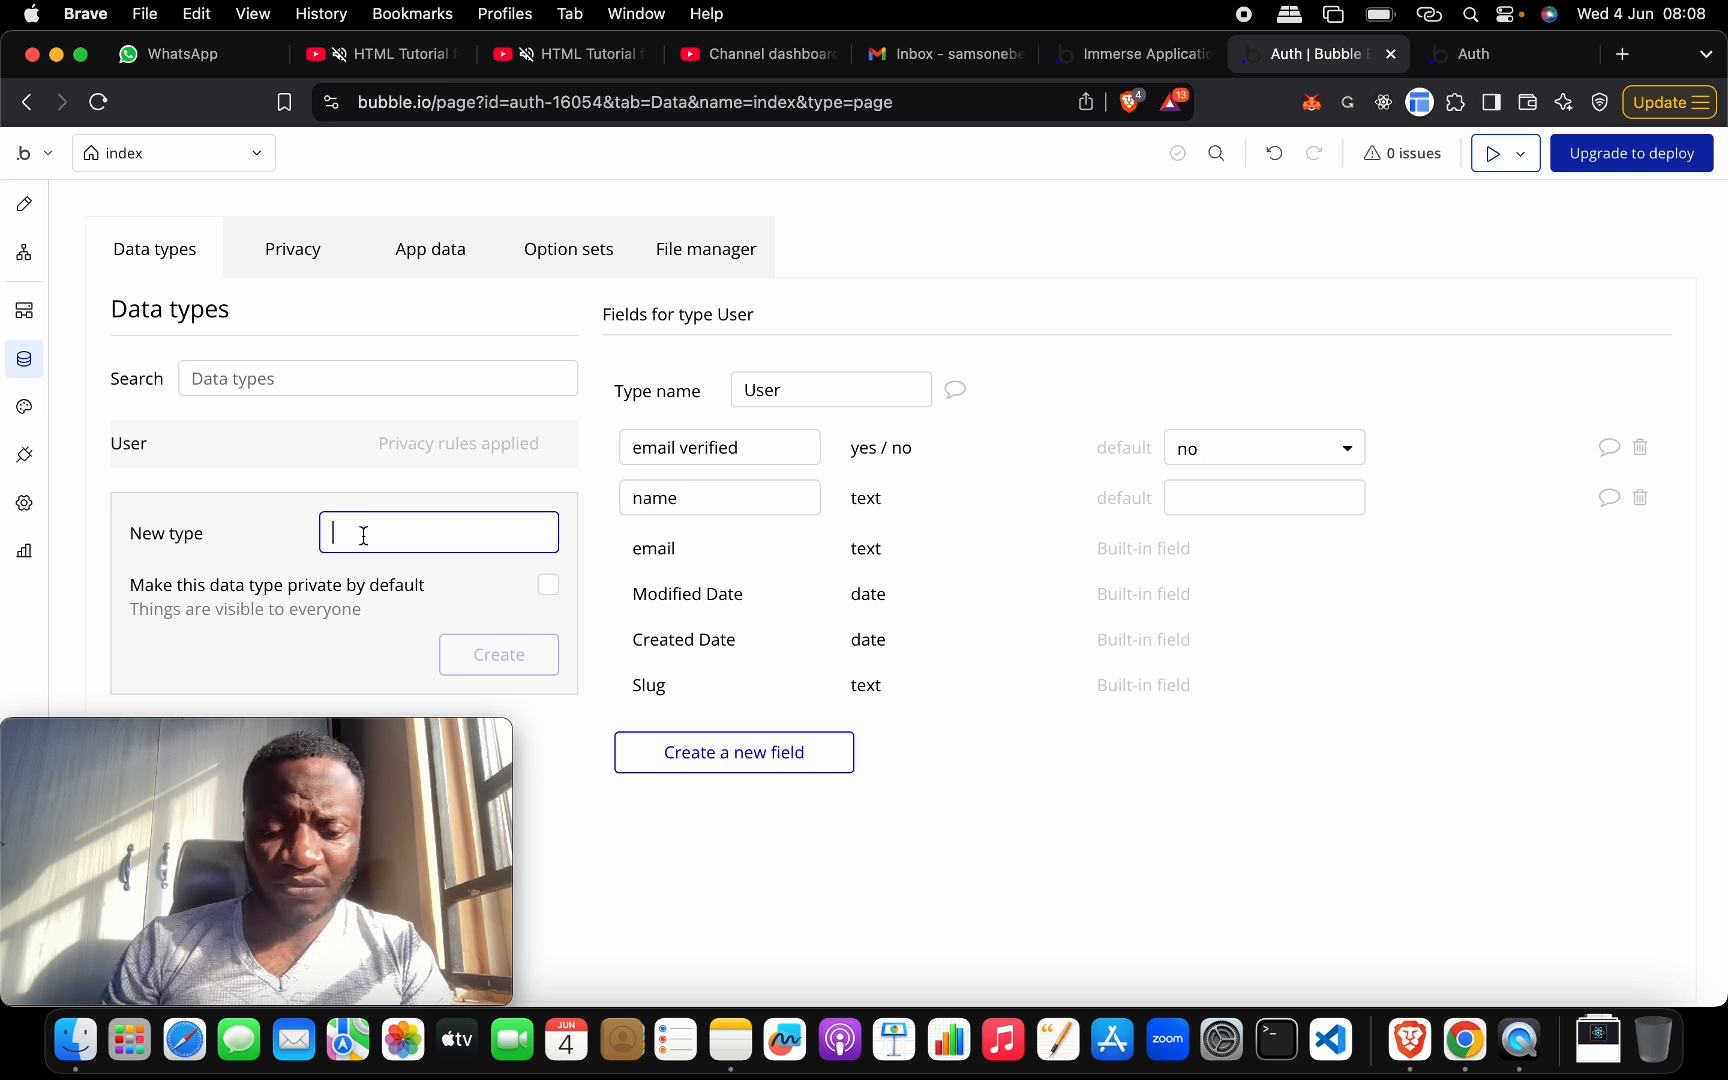
type("Jollof")
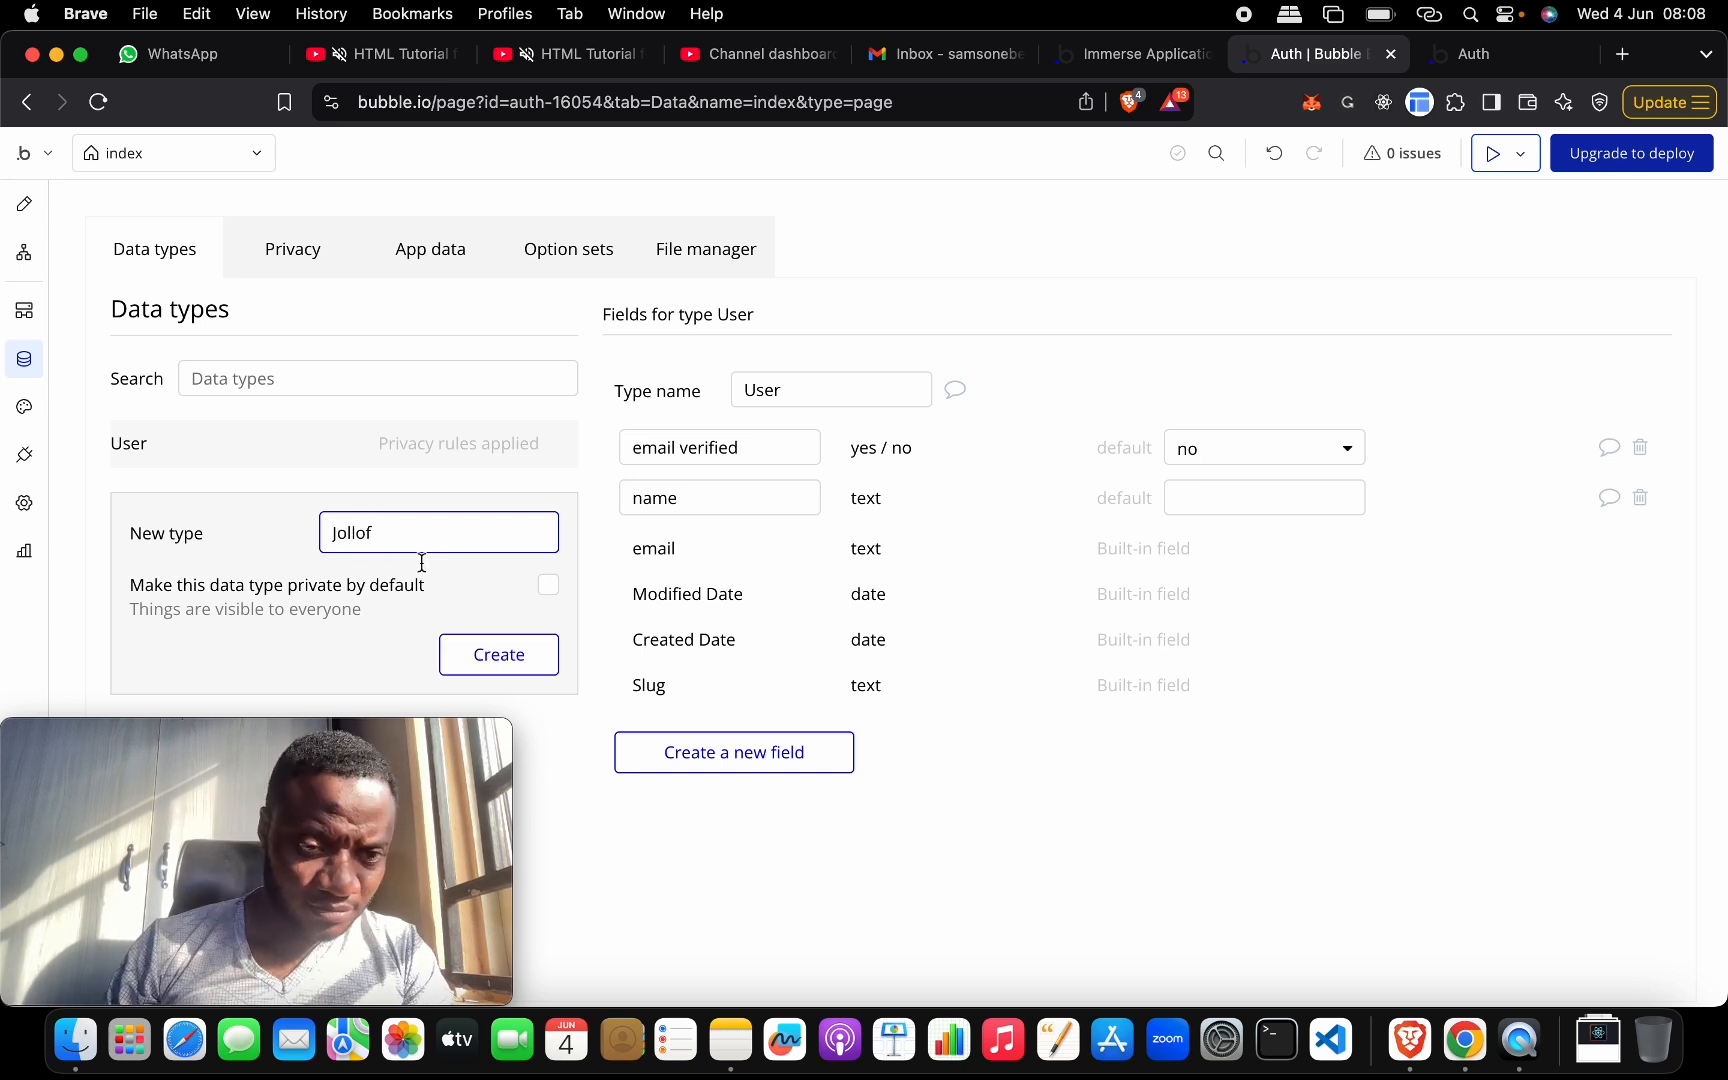
left_click(507, 656)
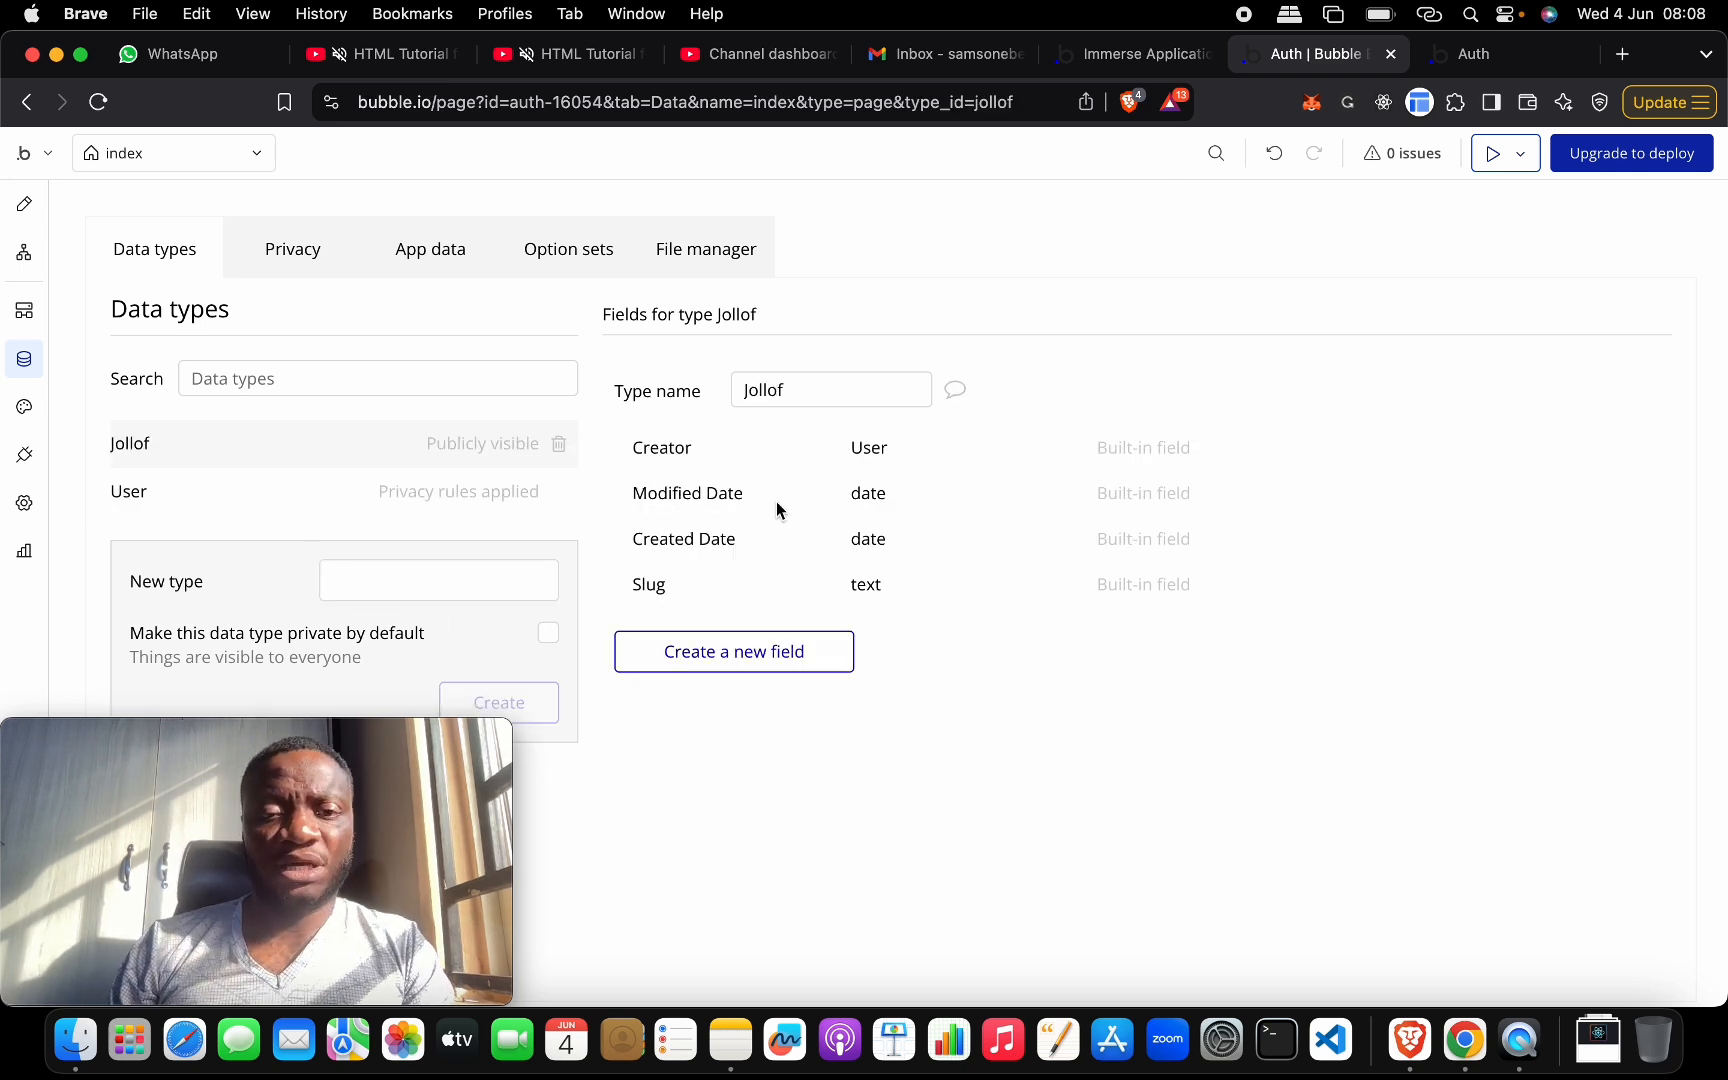
- Add a field called Name with field type text to the Jollof data type
left_click(733, 652)
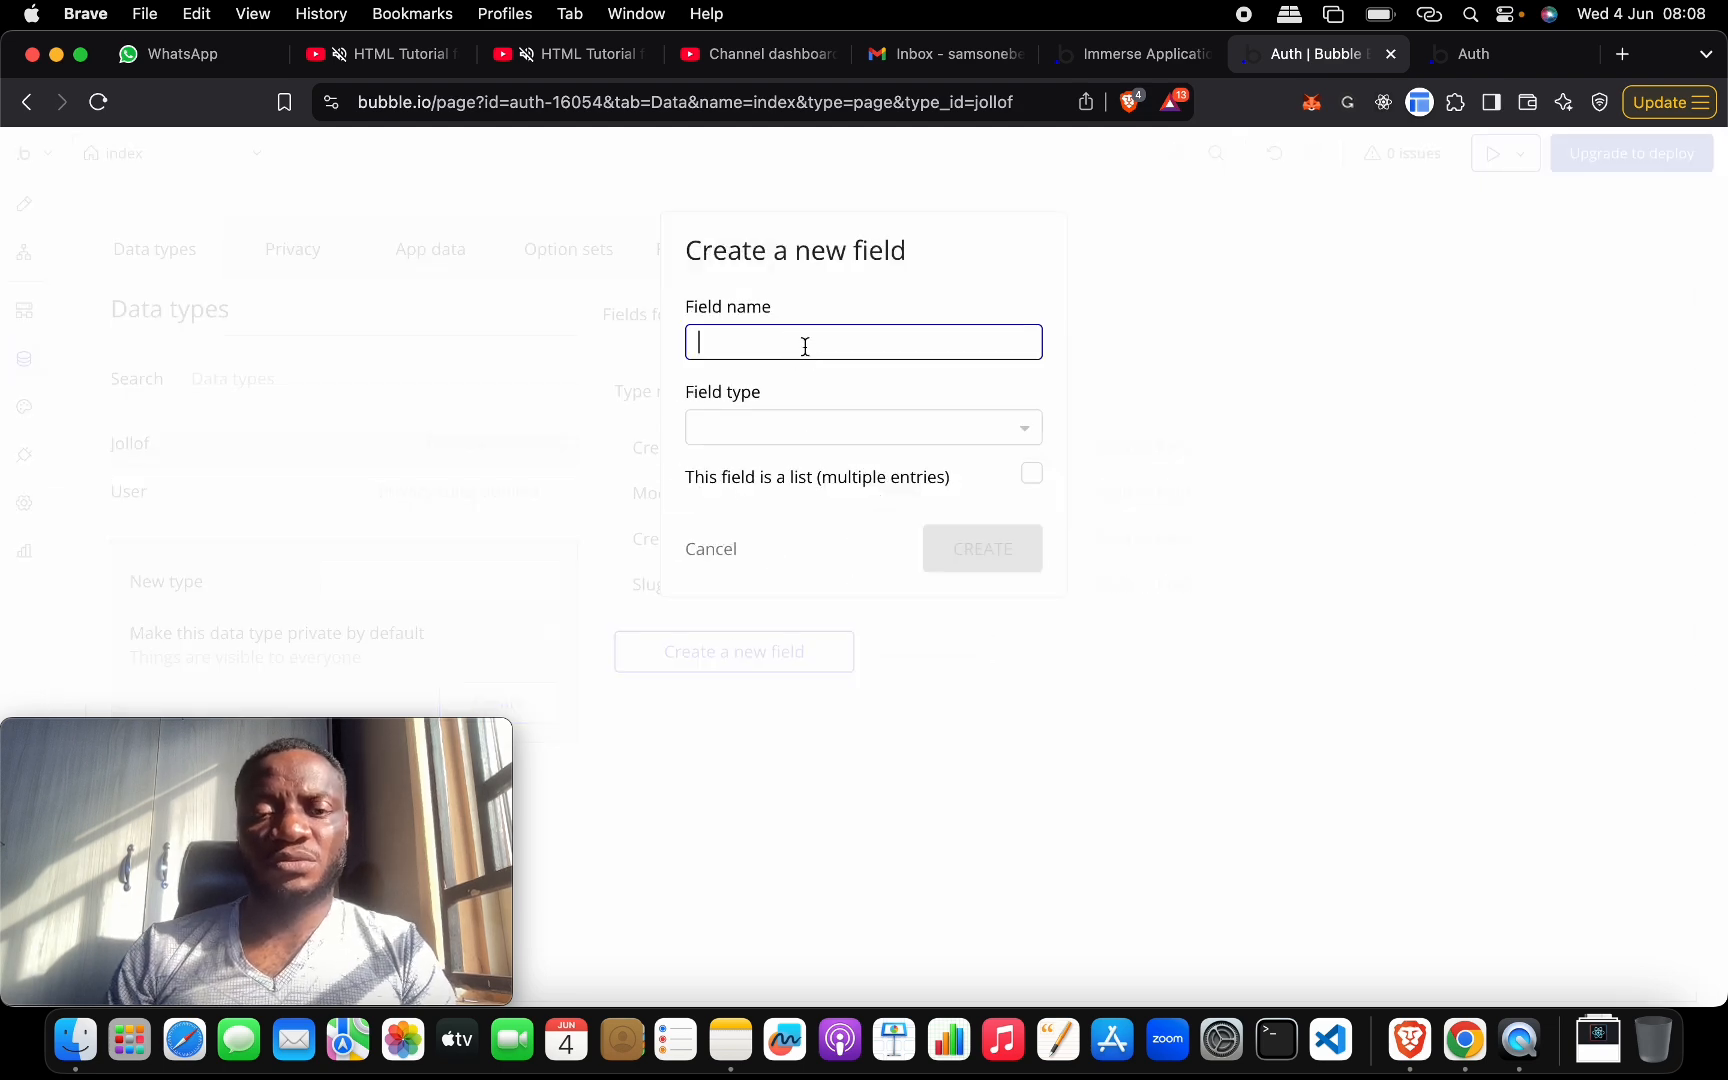
type("Name")
left_click(806, 424)
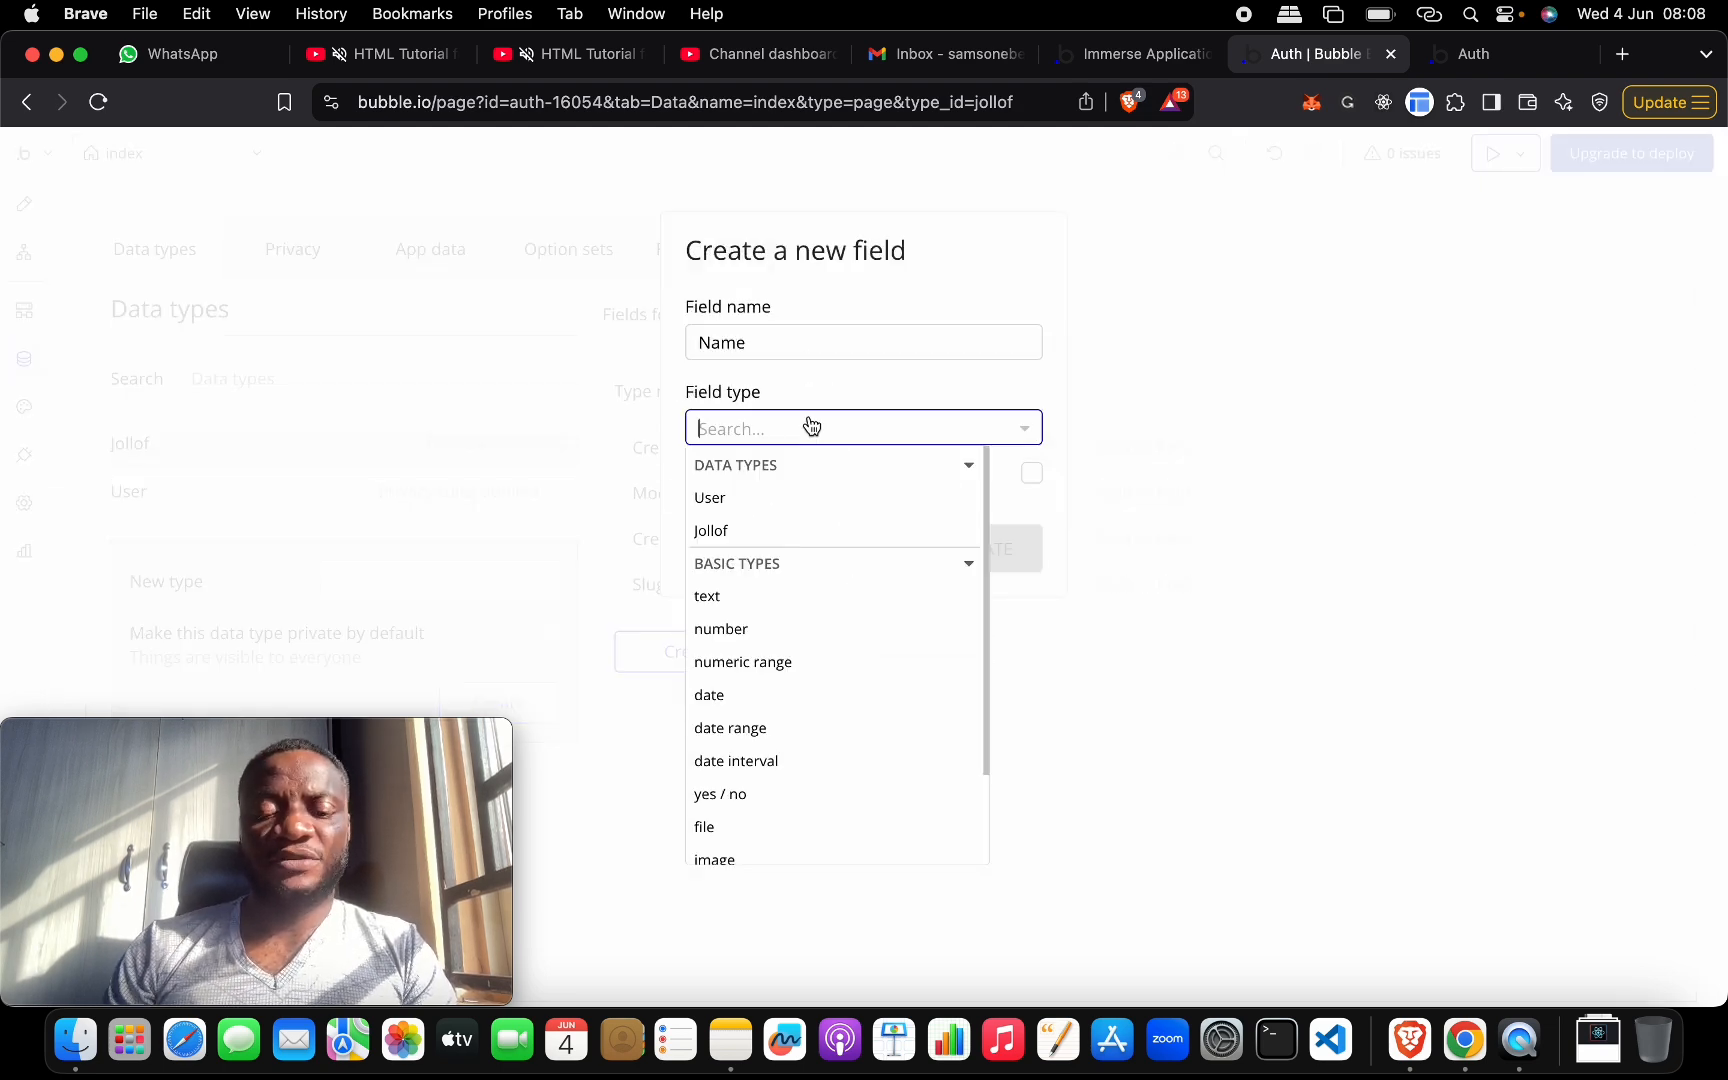
type("text")
left_click(833, 494)
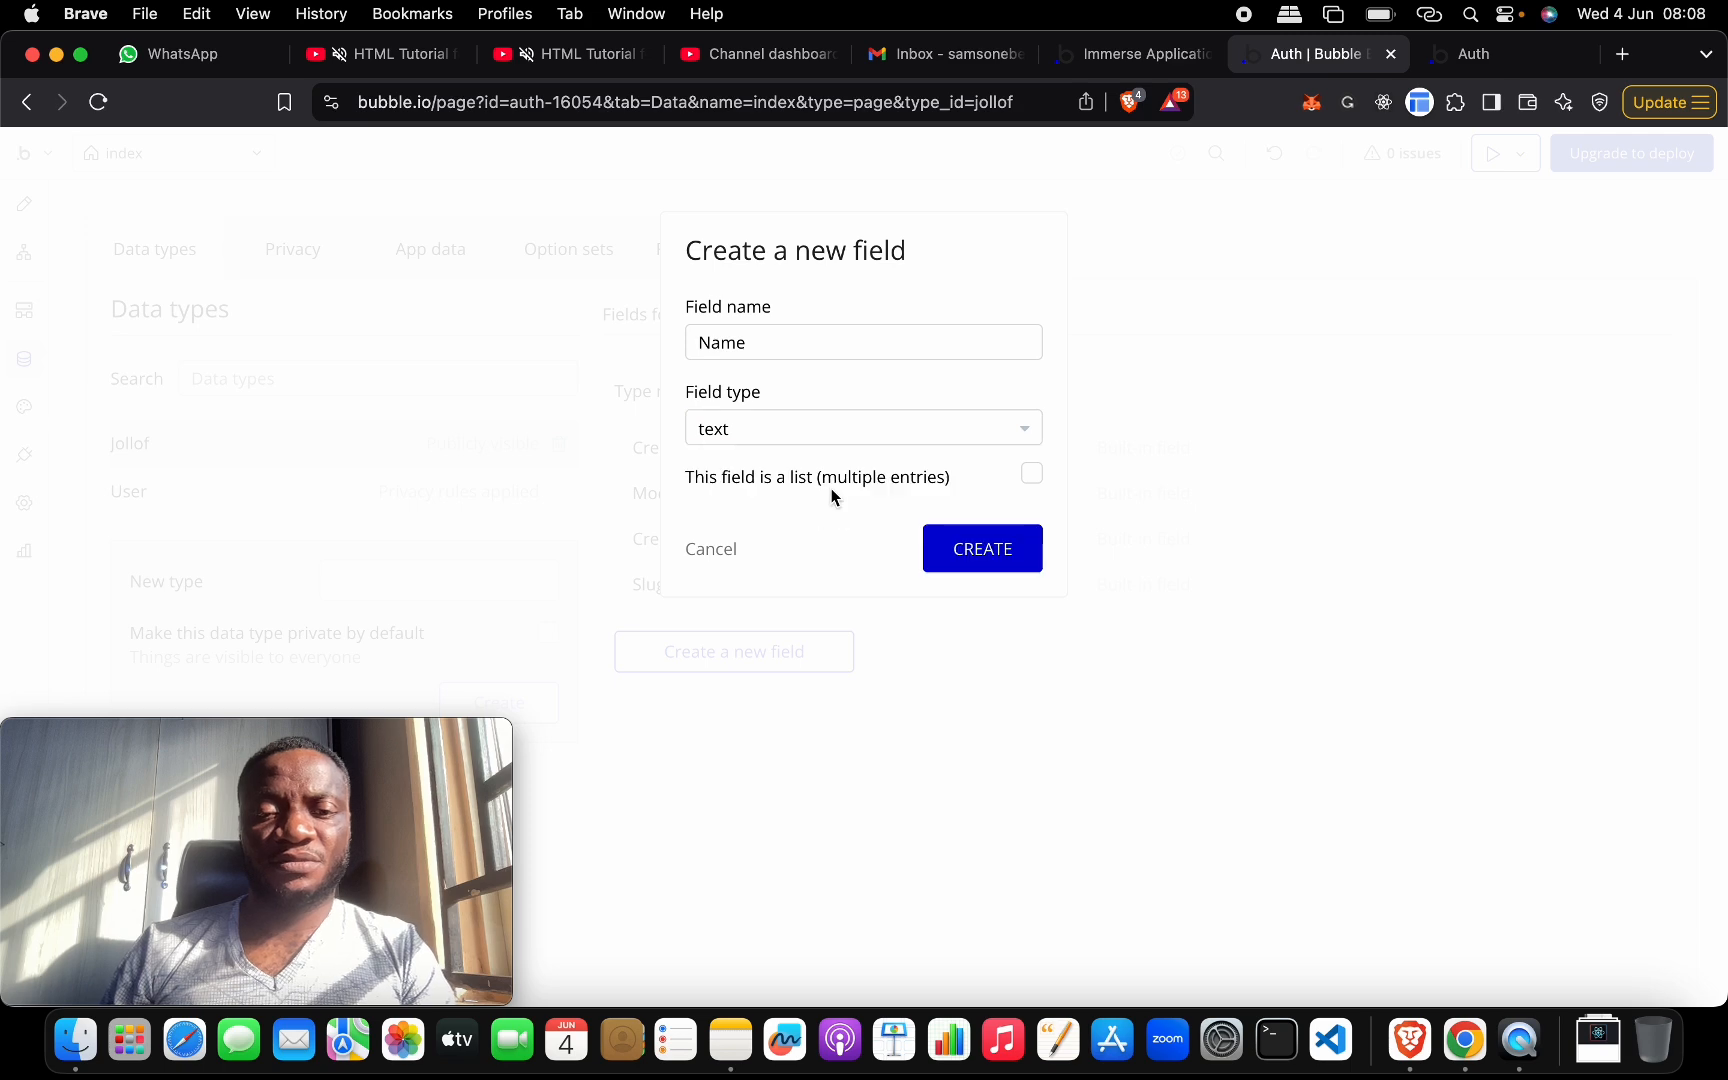
left_click(974, 545)
- Add a field called image with field type text to the Jollof data type
left_click(692, 694)
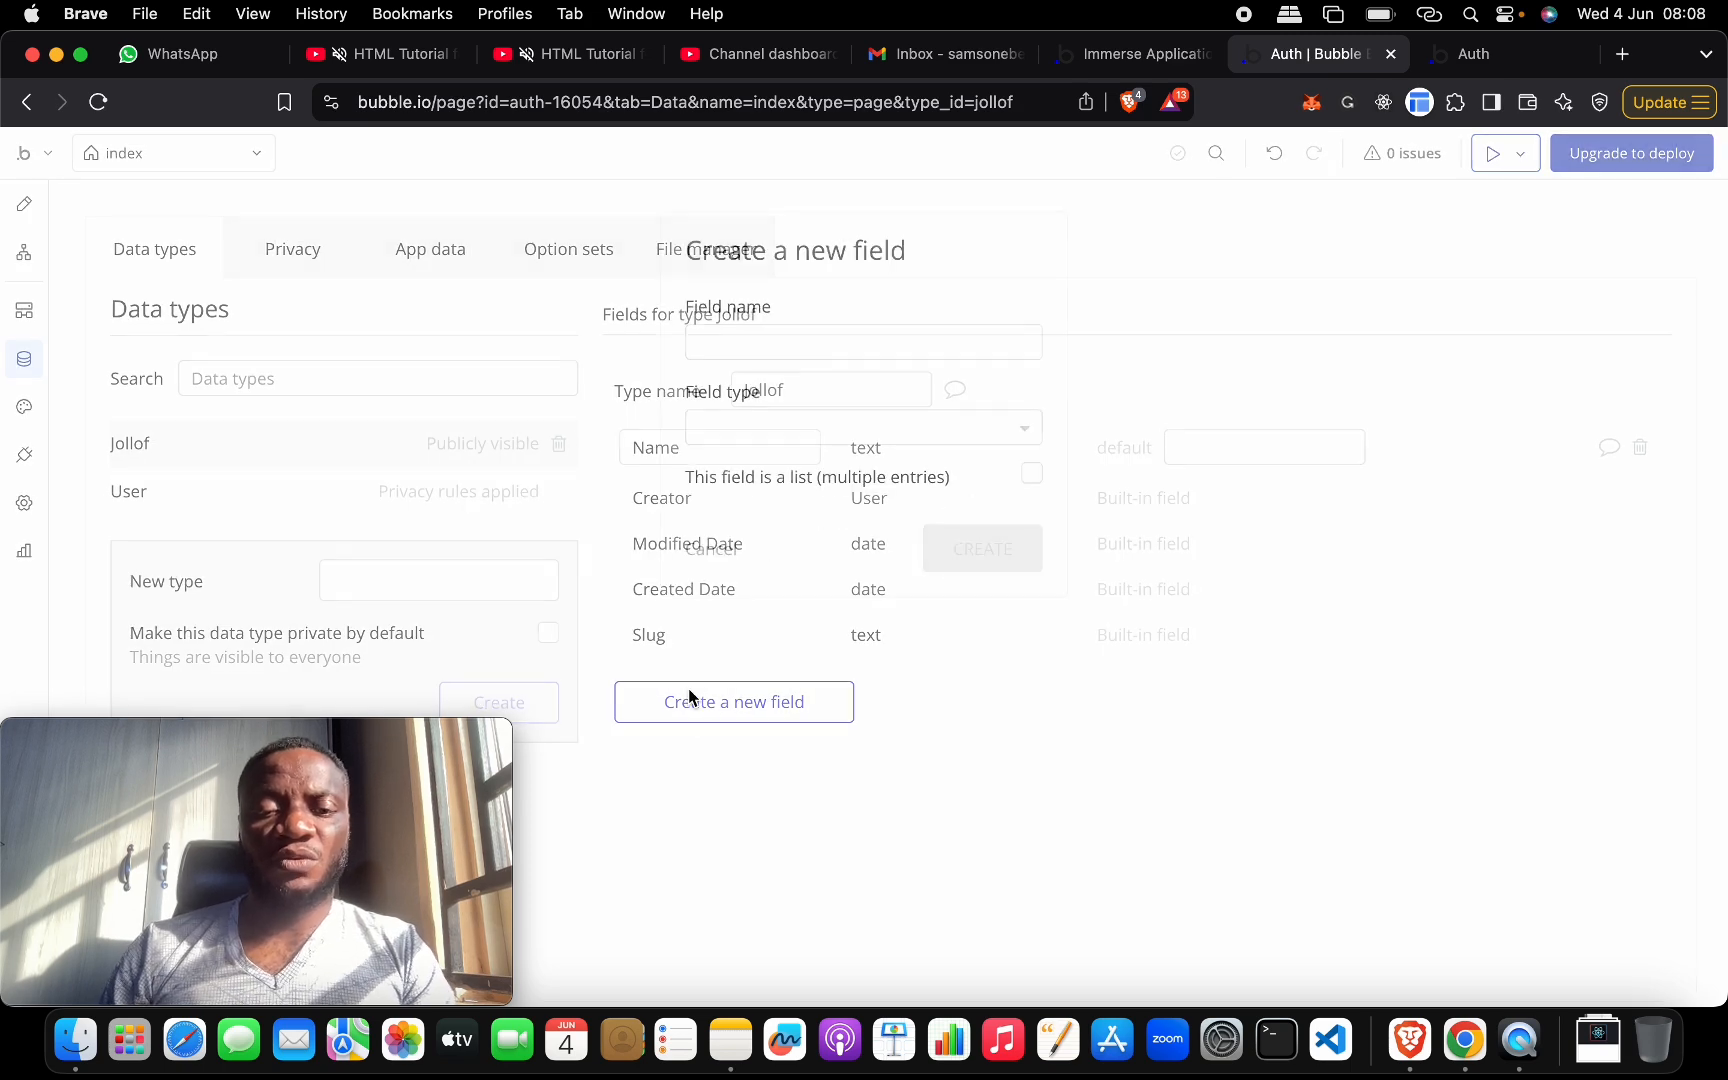
left_click(896, 341)
type("image")
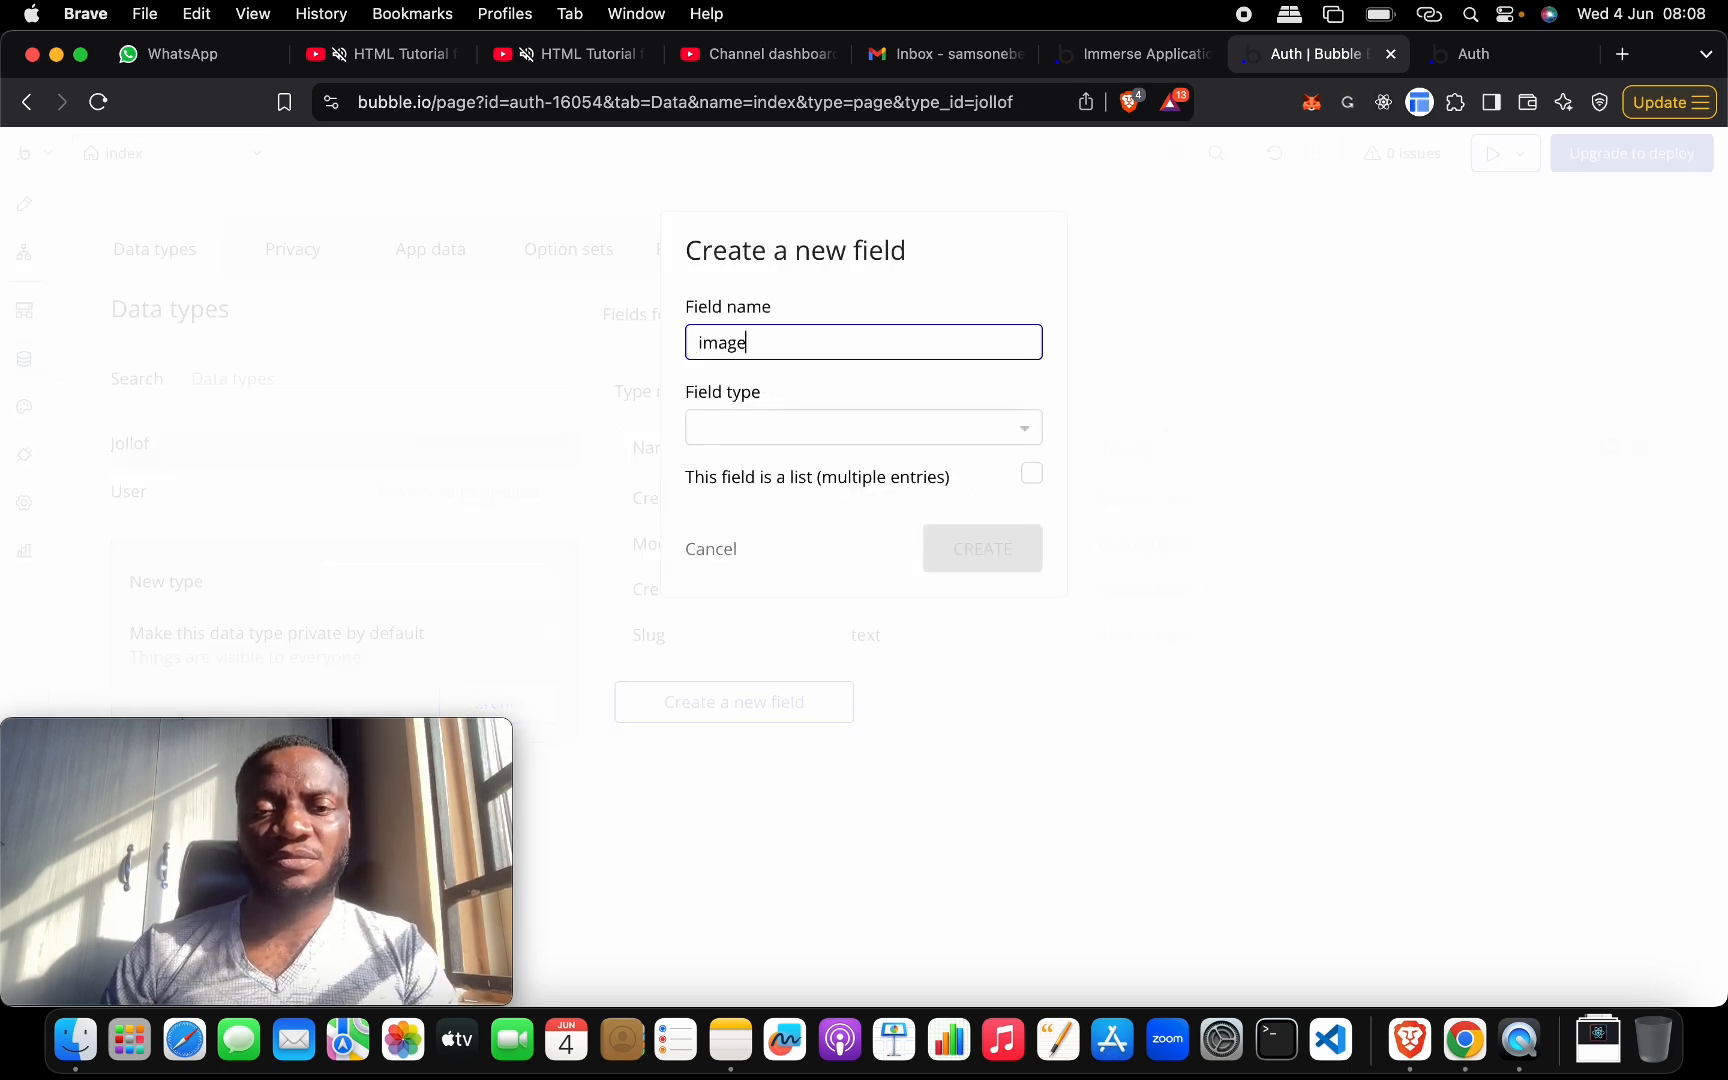
left_click(879, 427)
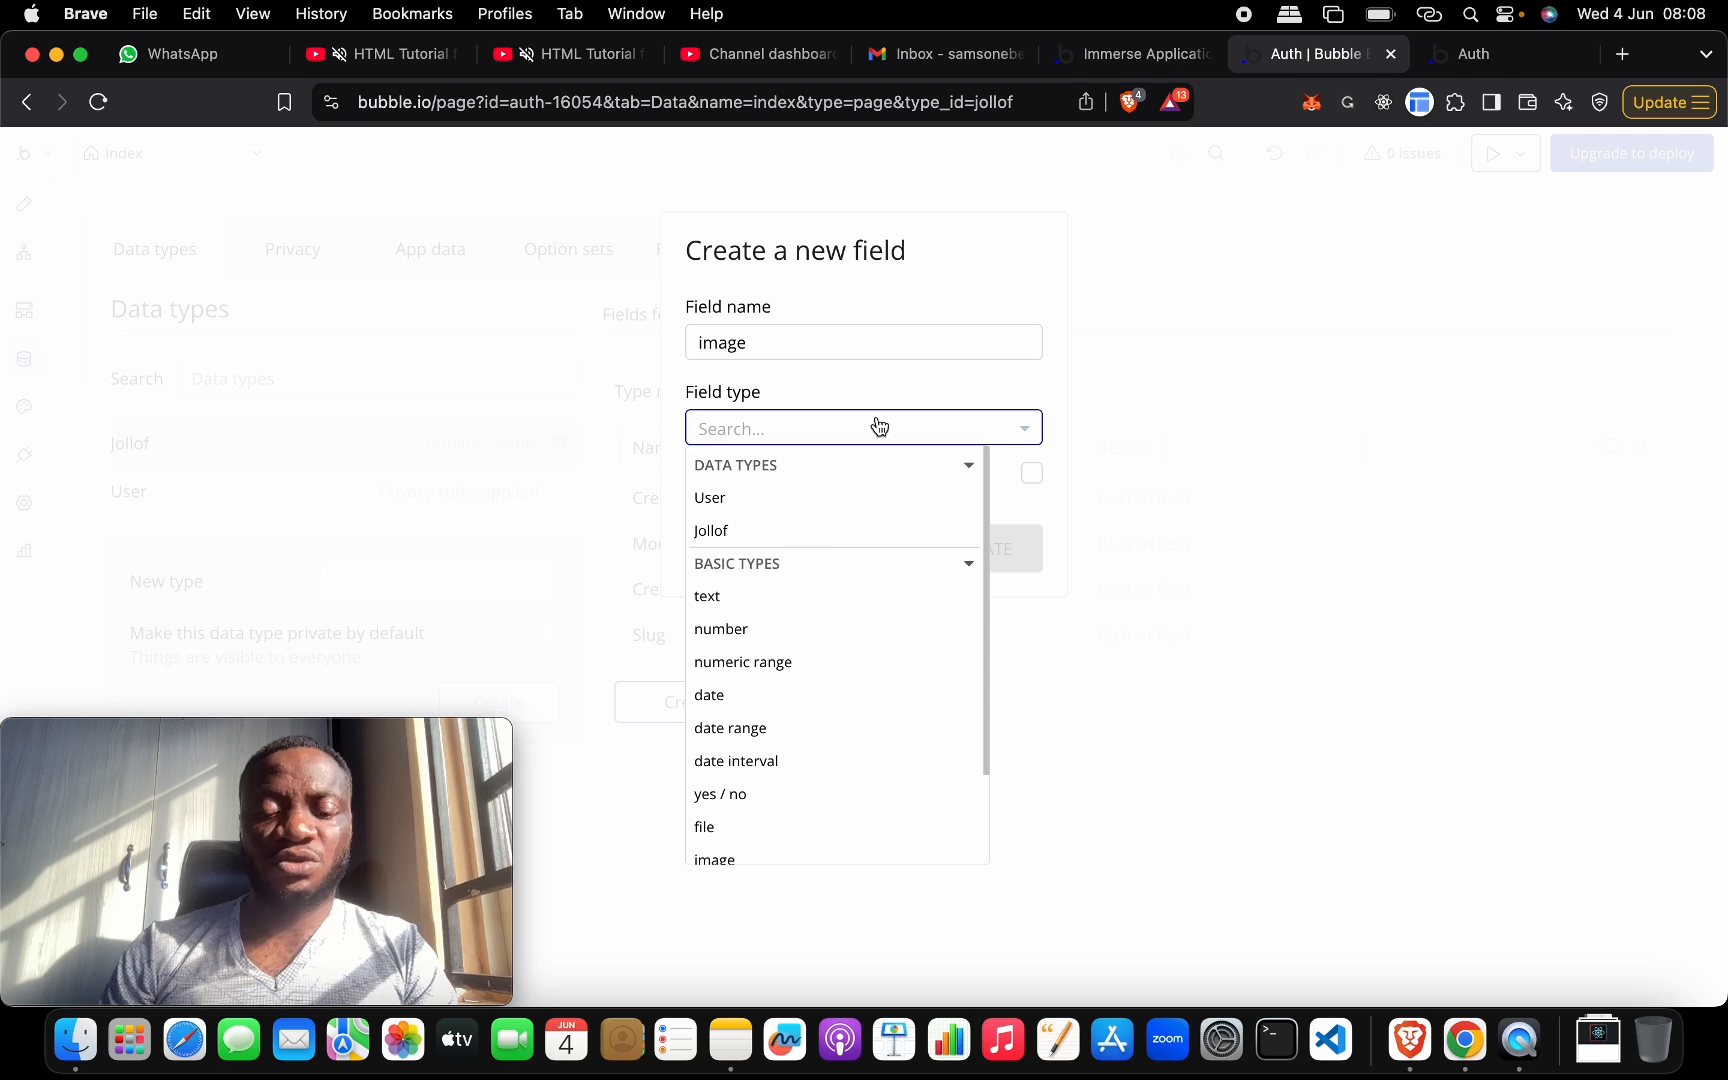
type("te")
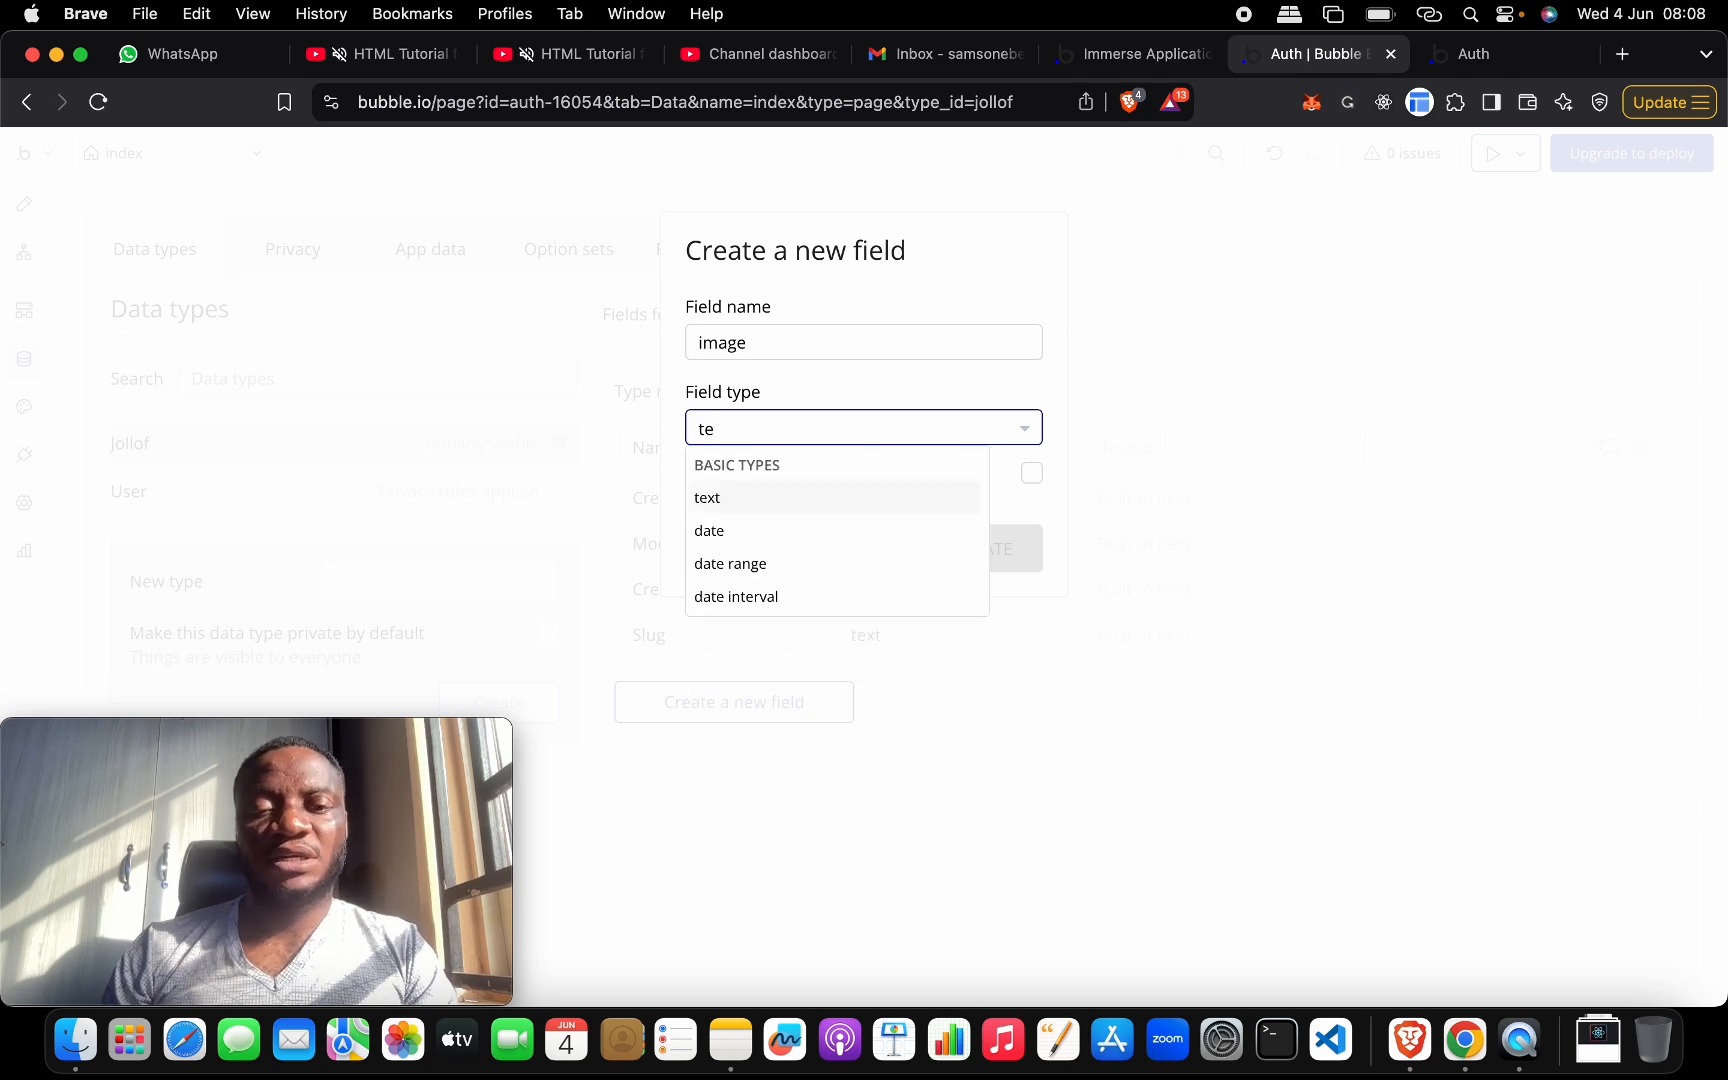
key("BackSpace")
key("BackSpace")
type("ua")
key("BackSpace")
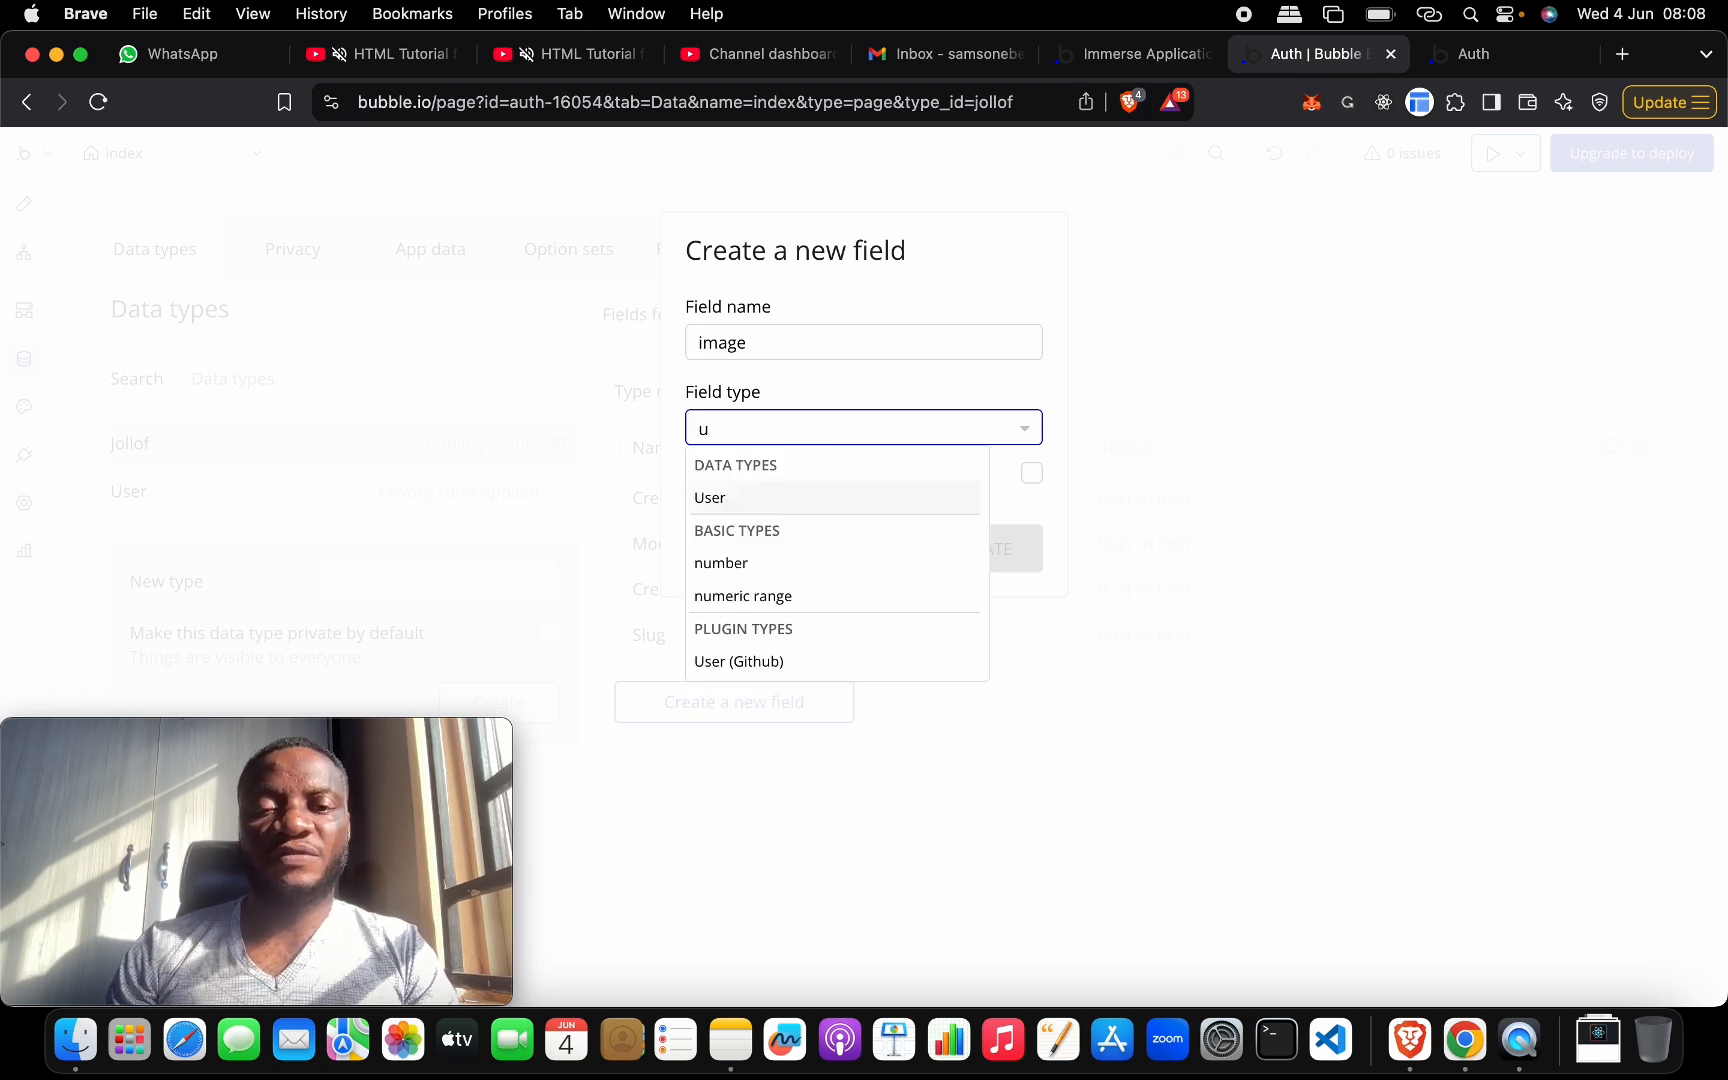
key("BackSpace")
type("text")
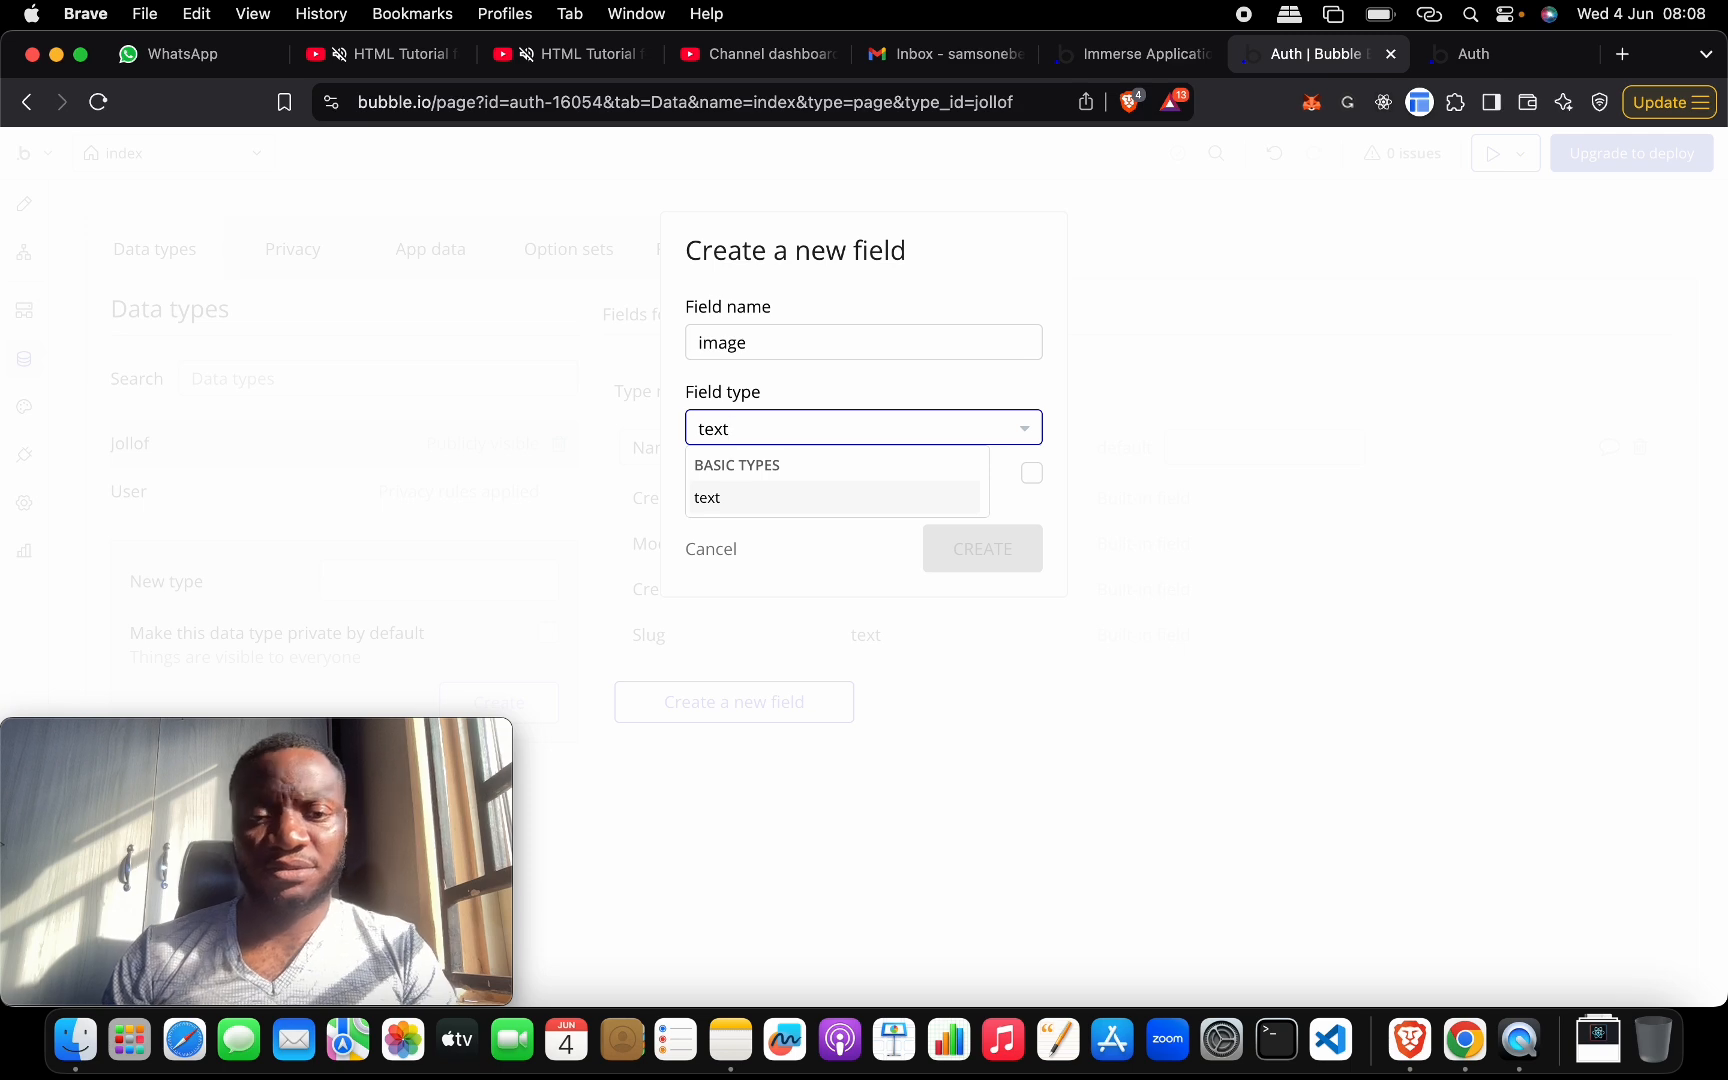
left_click(886, 497)
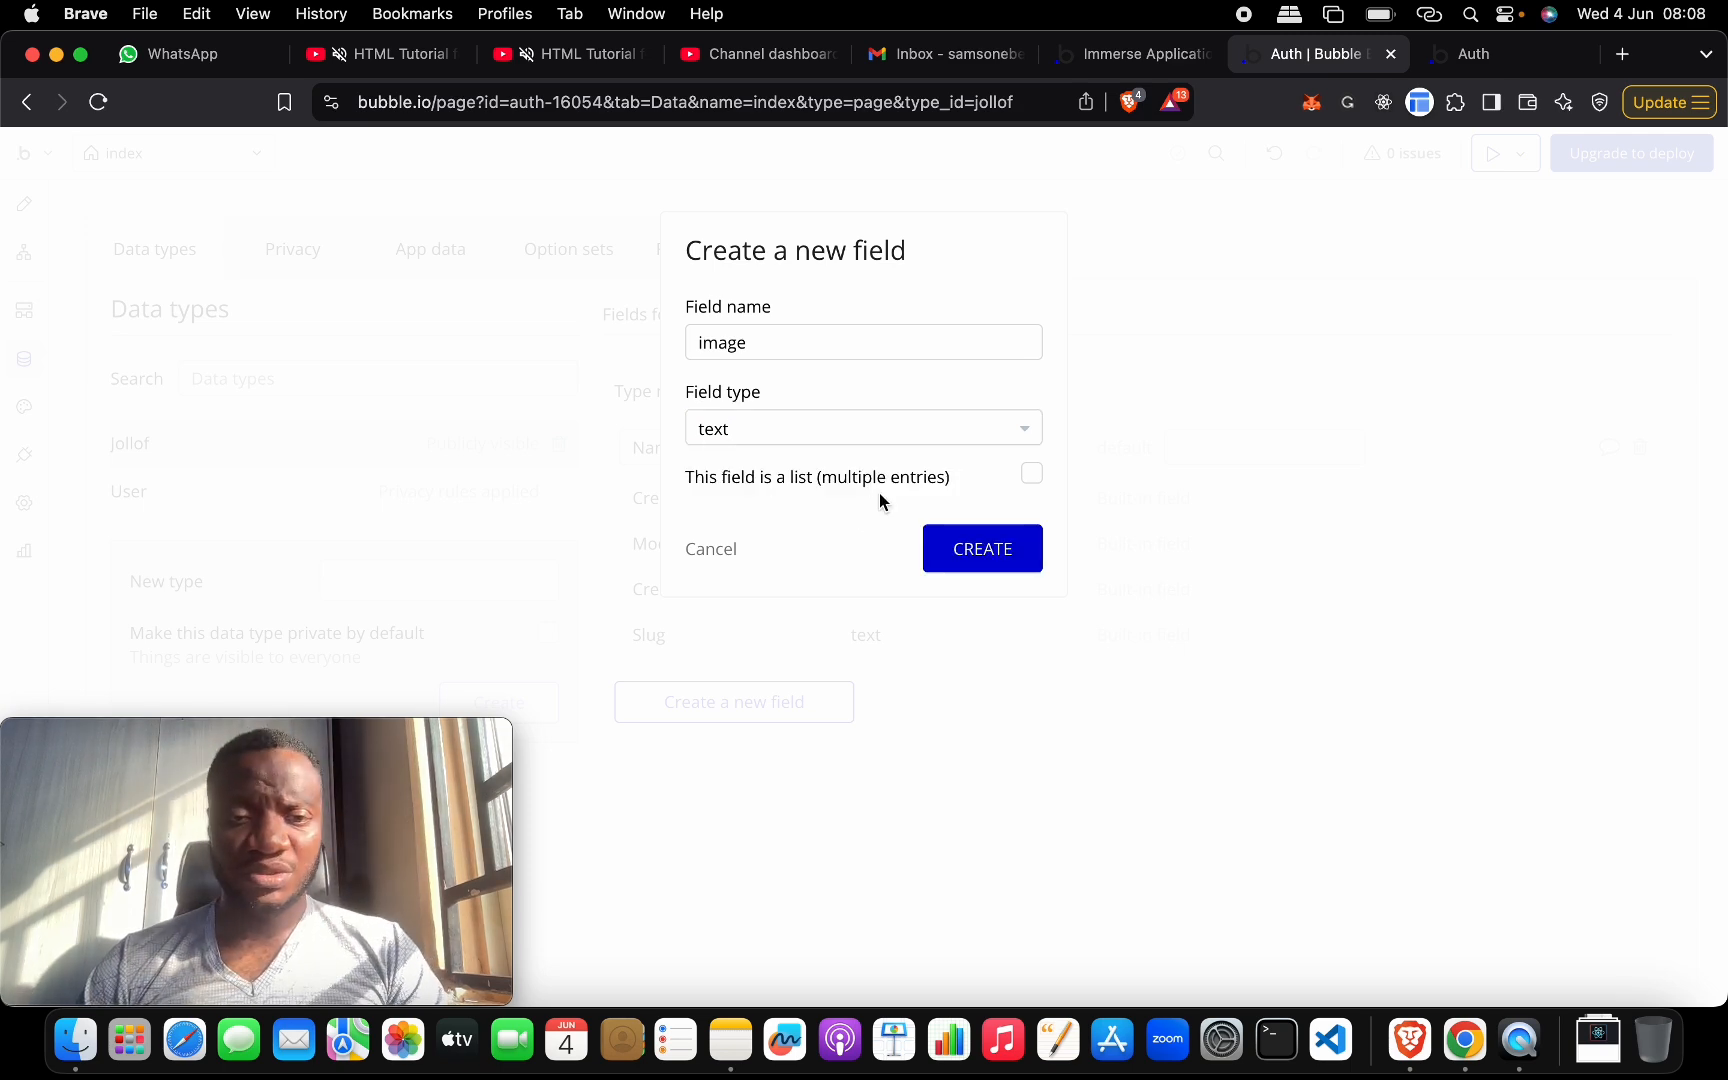
left_click(970, 548)
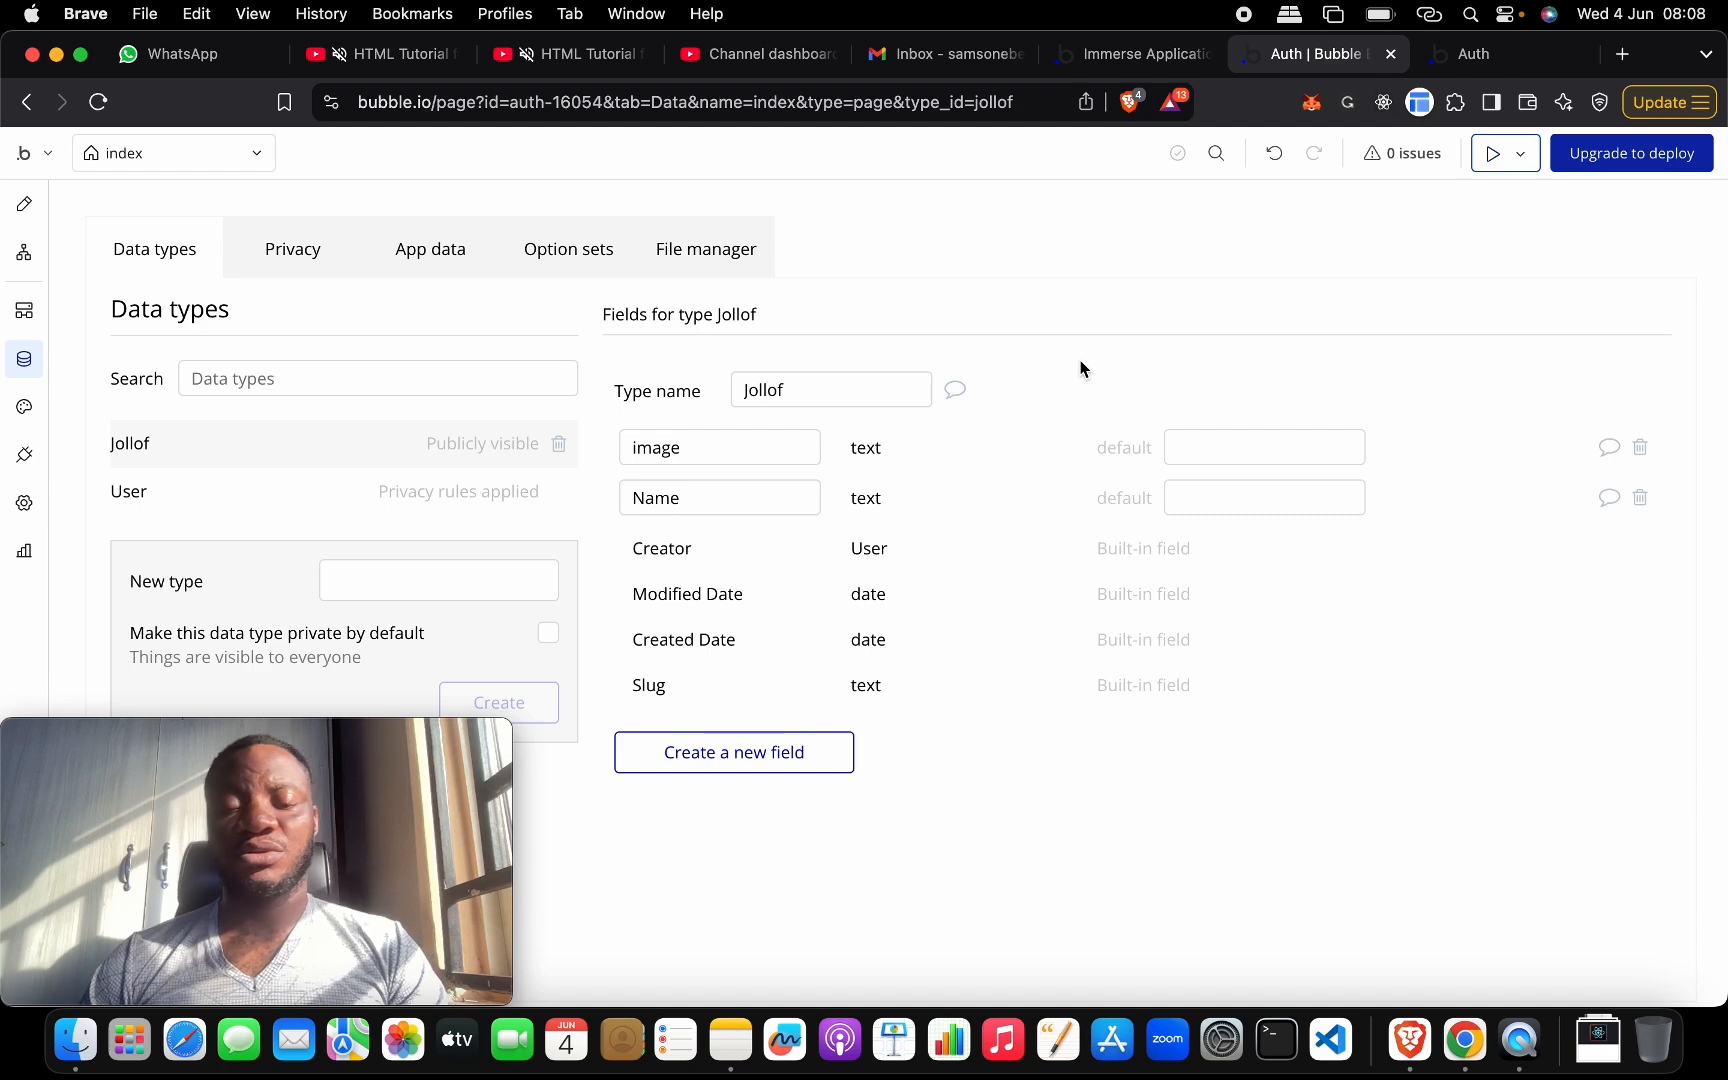
- Add a field called upVote with field type number to the Jollof data type
left_click(735, 770)
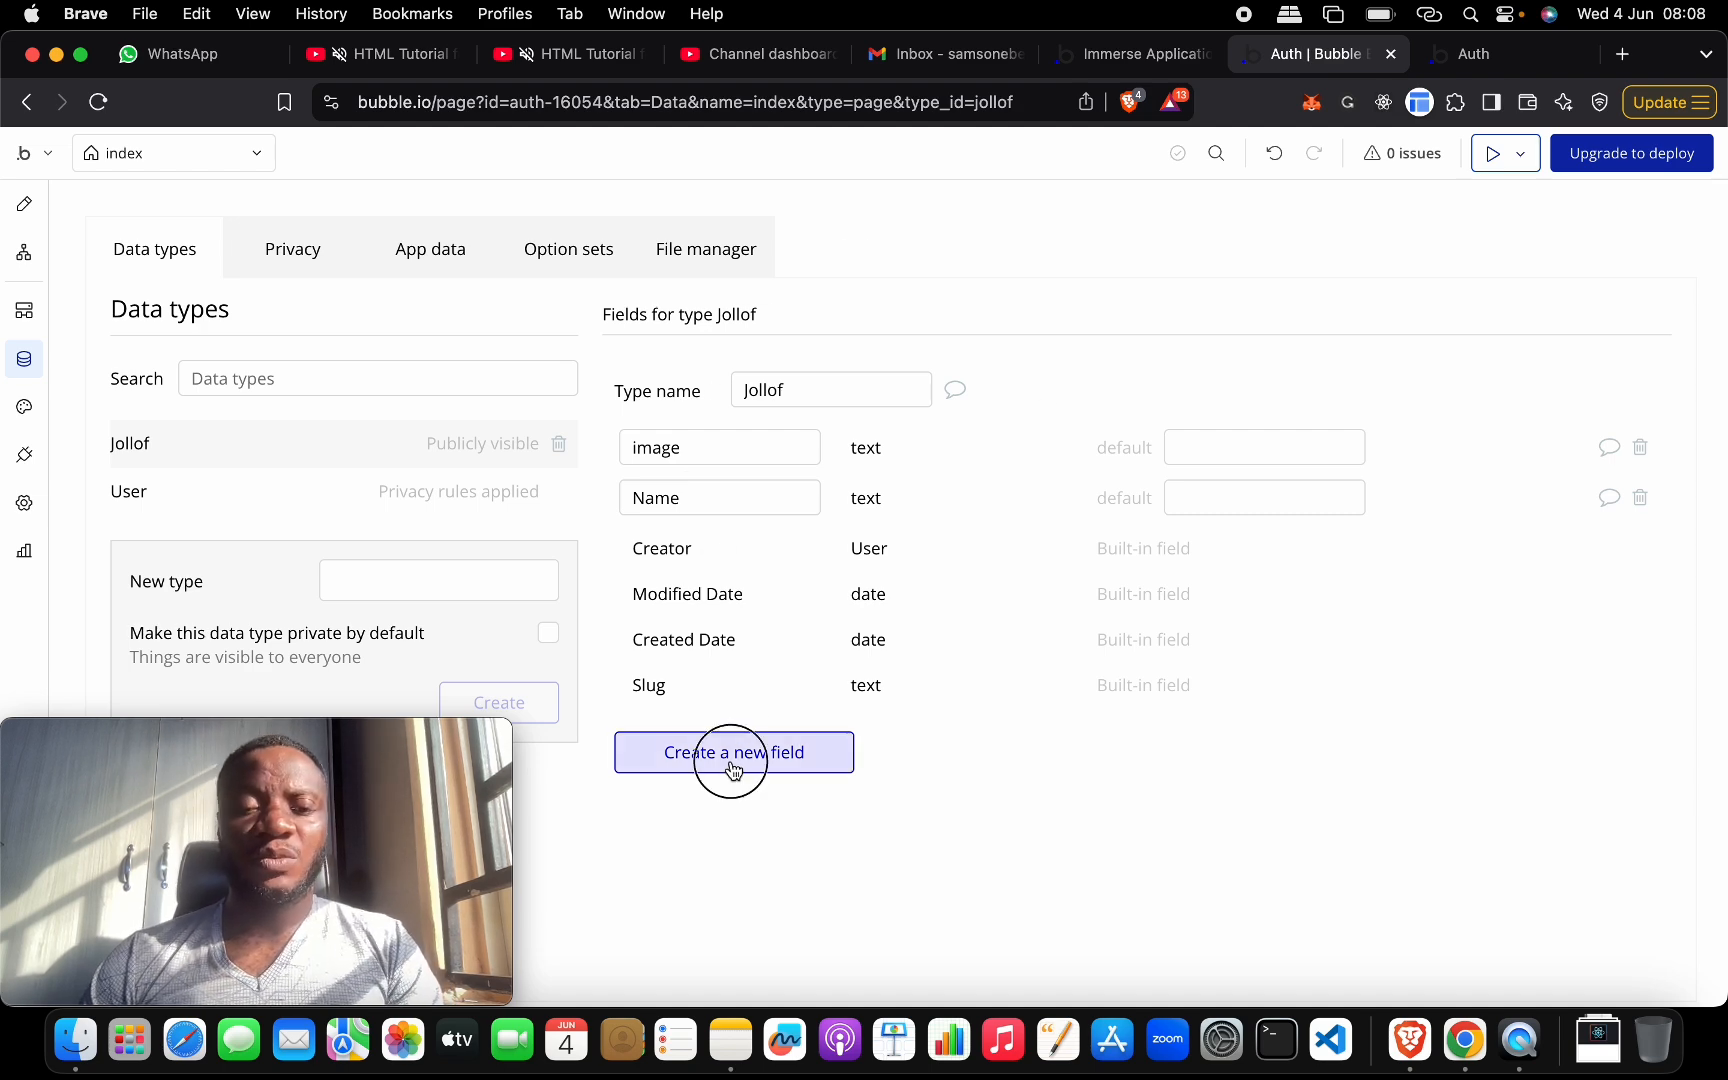
left_click(861, 348)
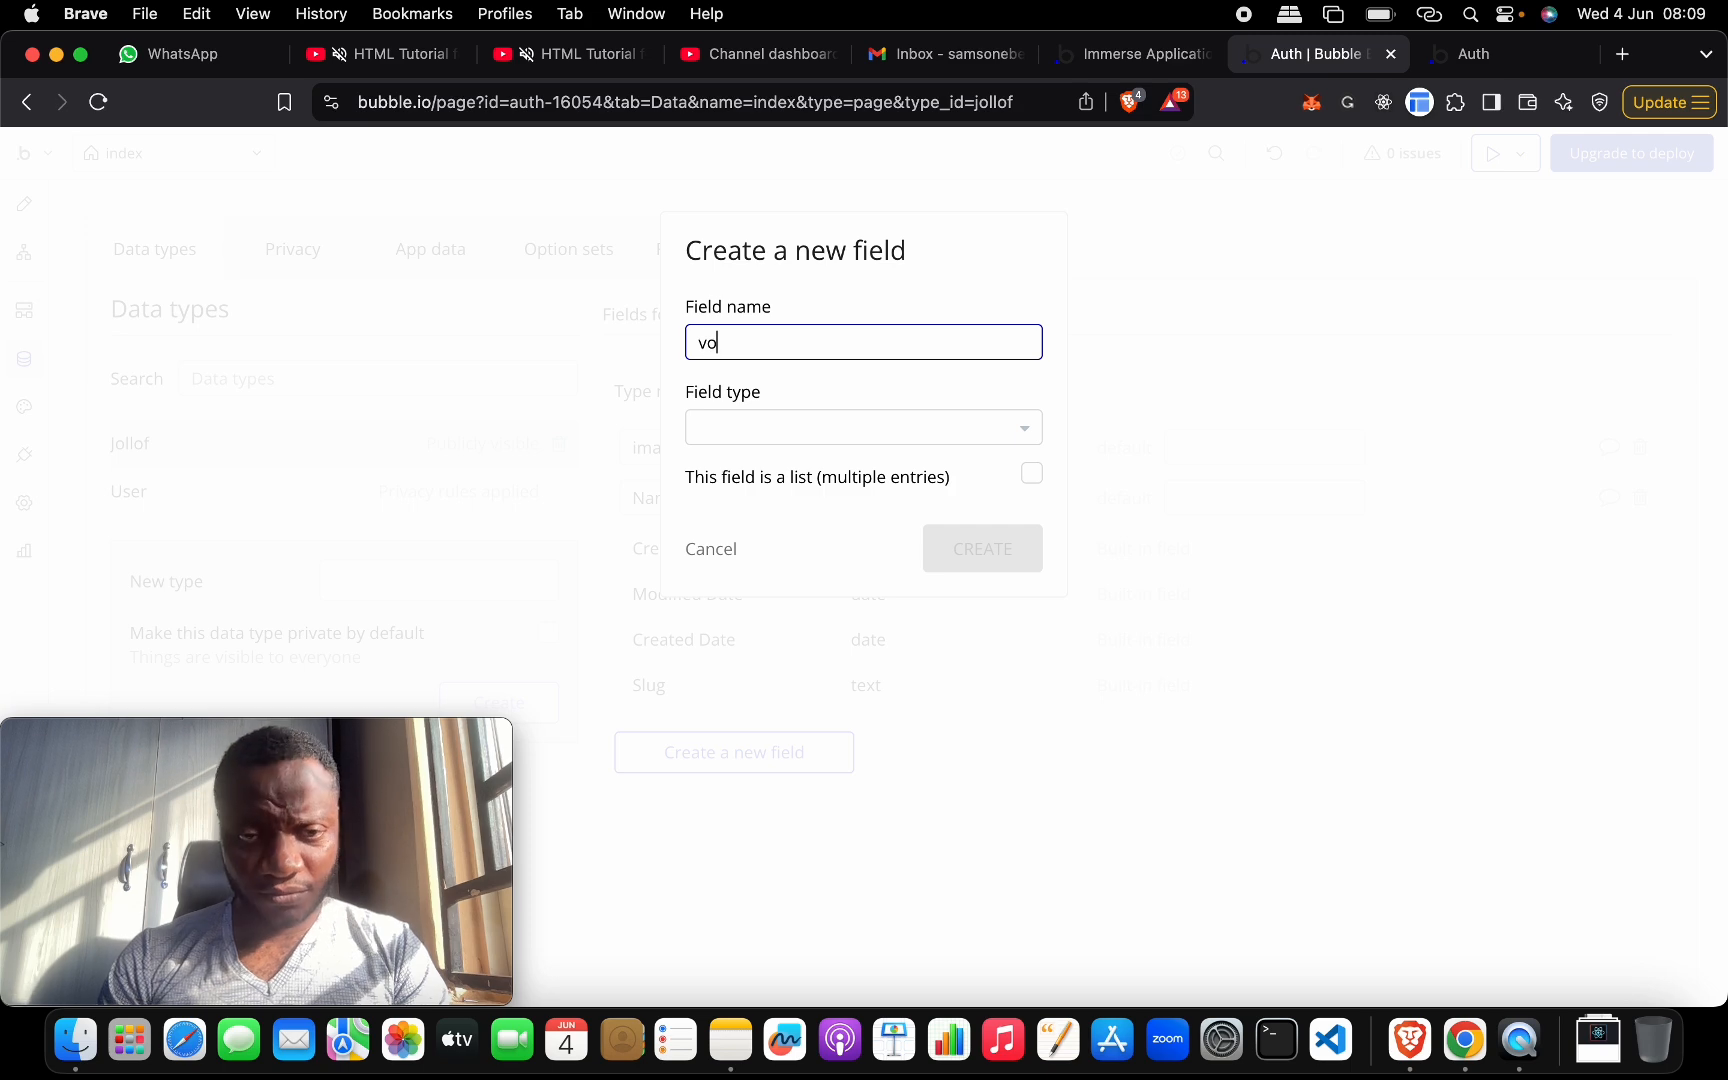
type("up")
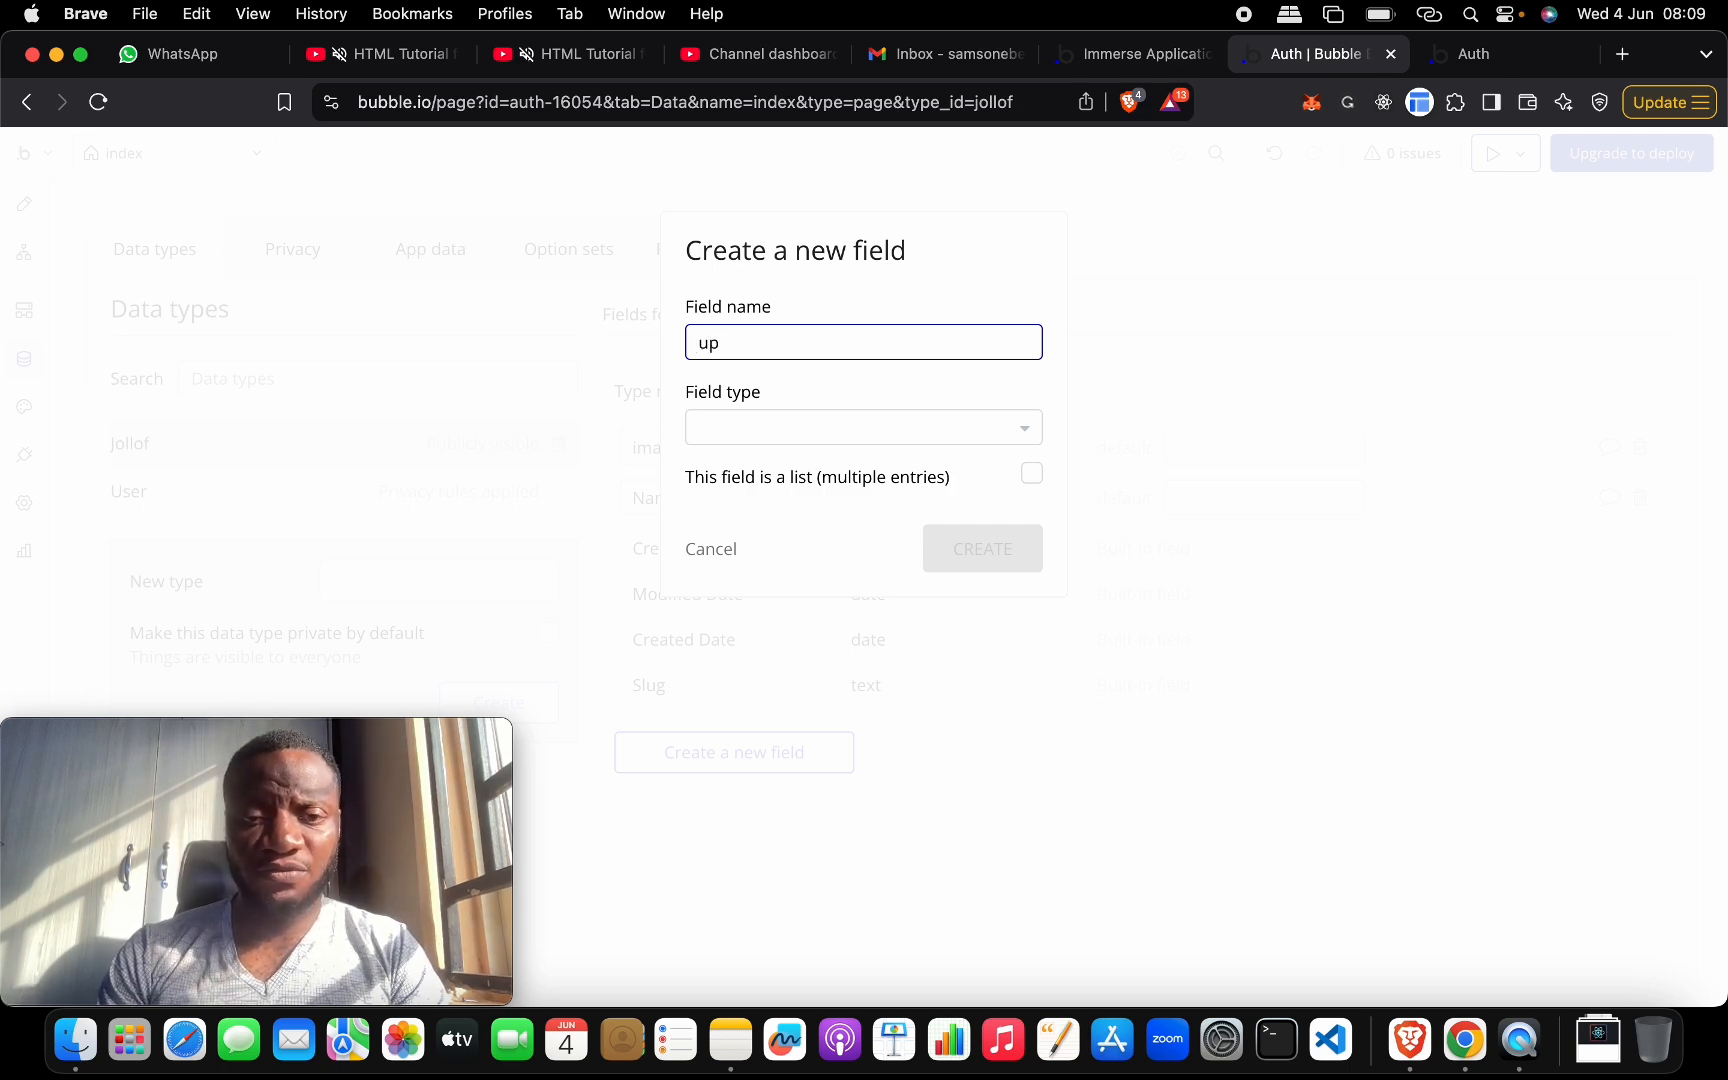
type("Vot")
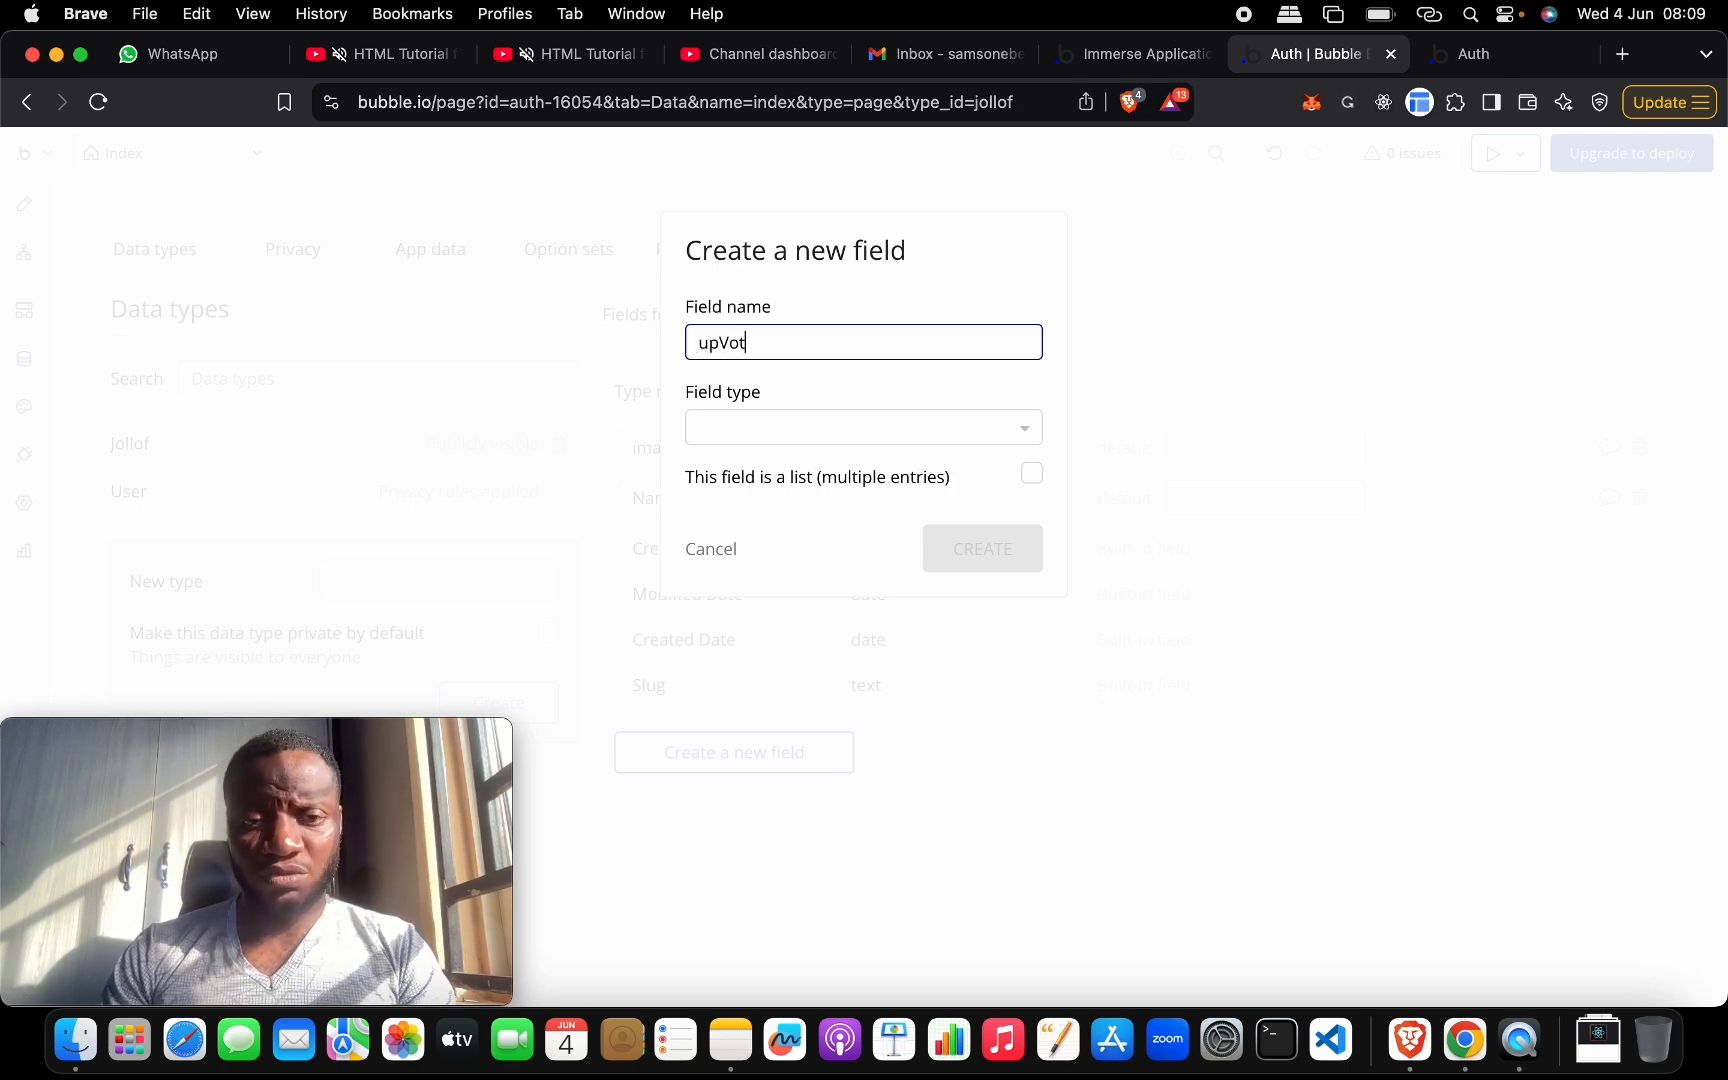
type("e")
left_click(866, 430)
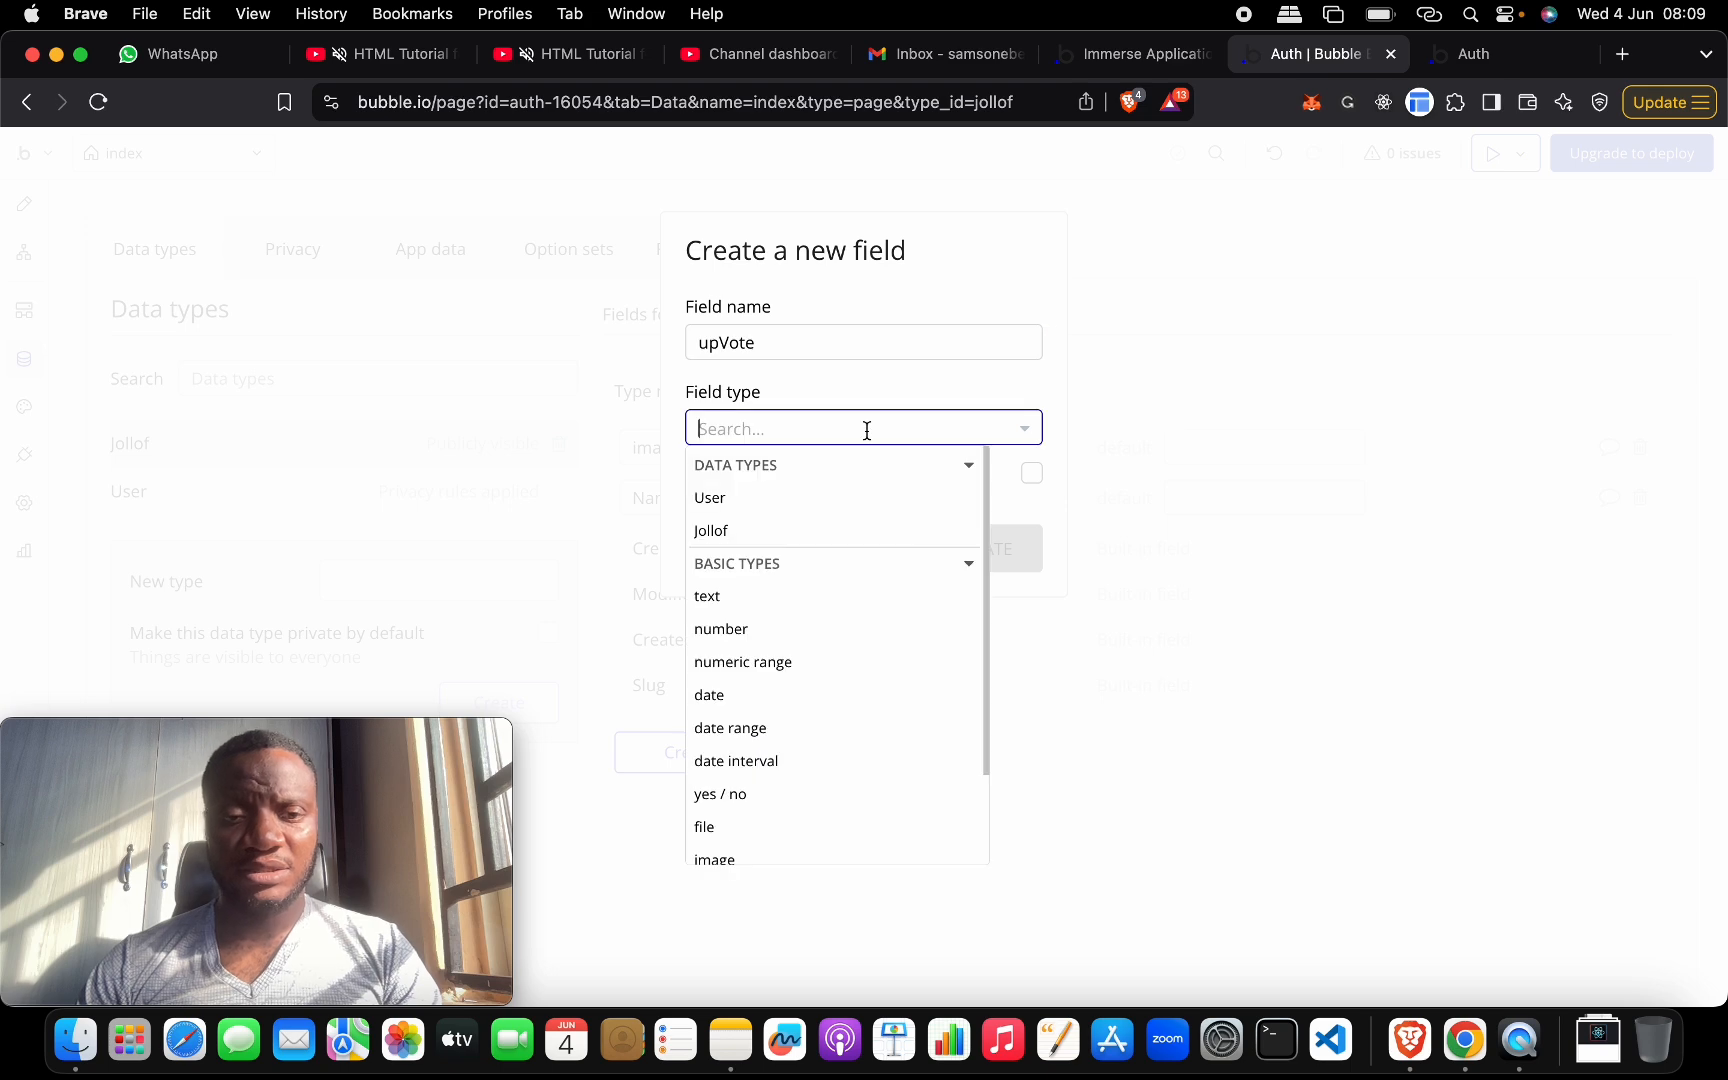
type("nu")
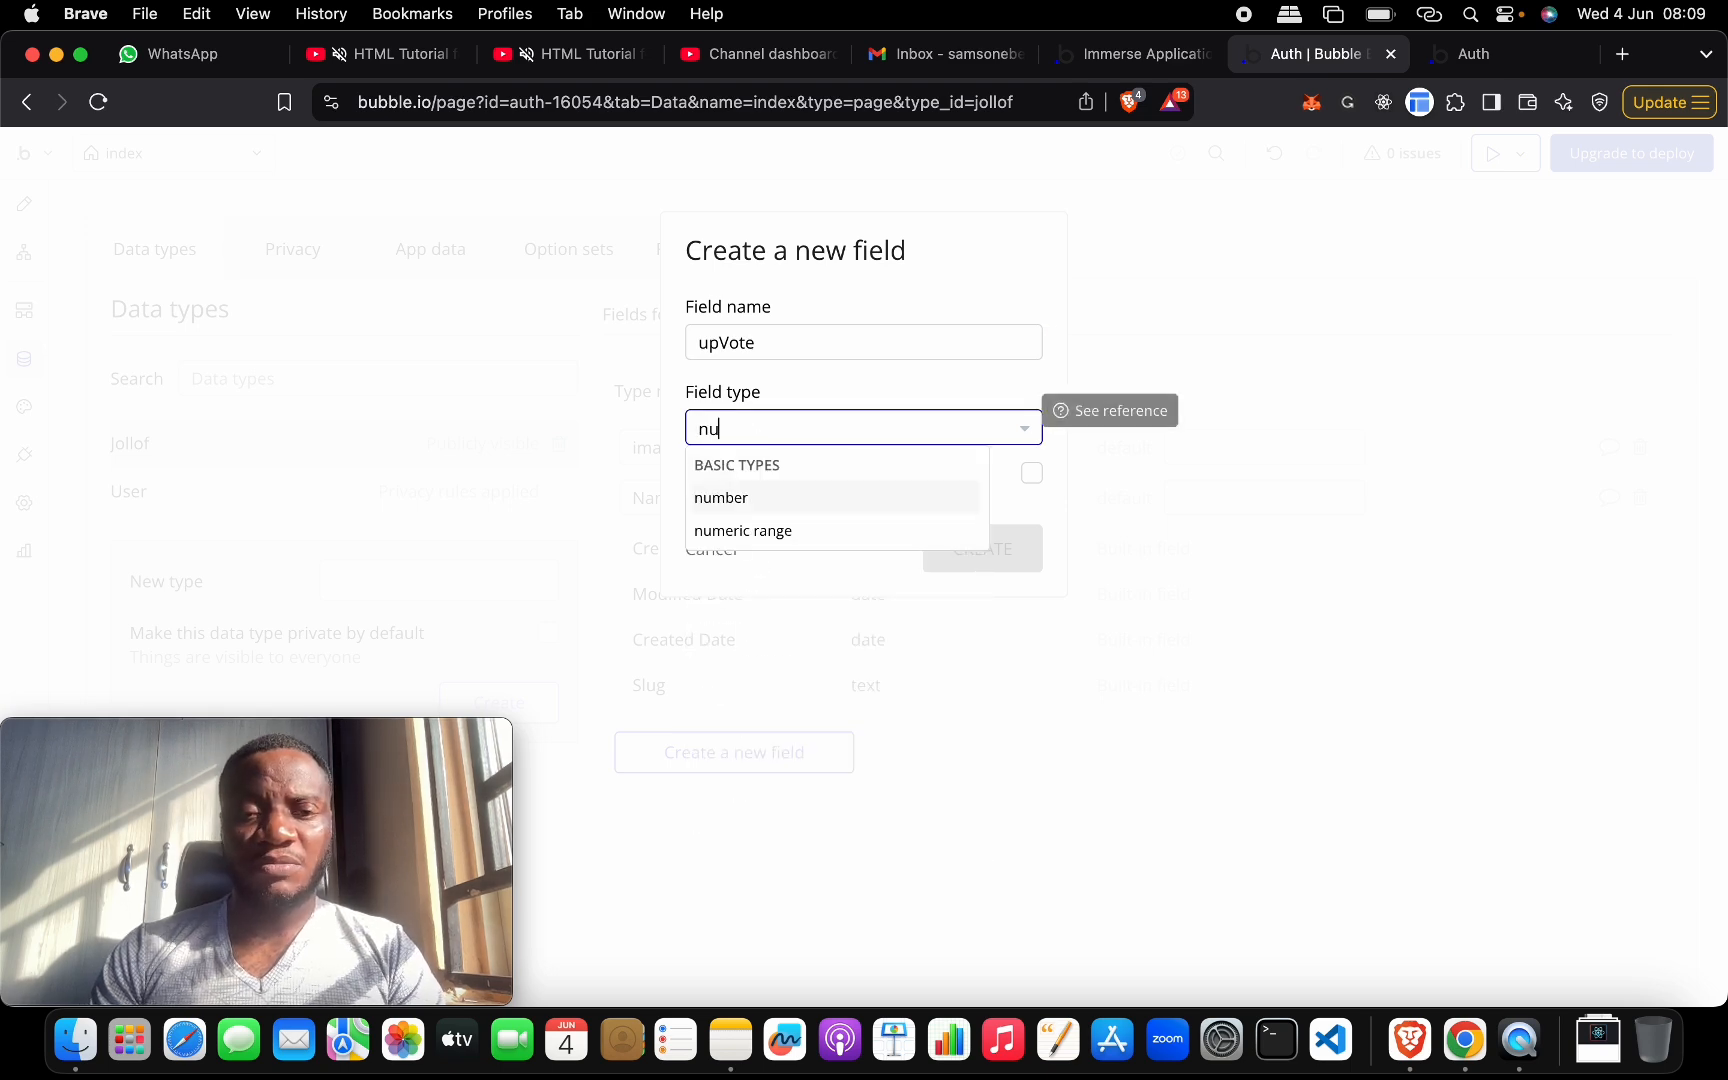
left_click(868, 505)
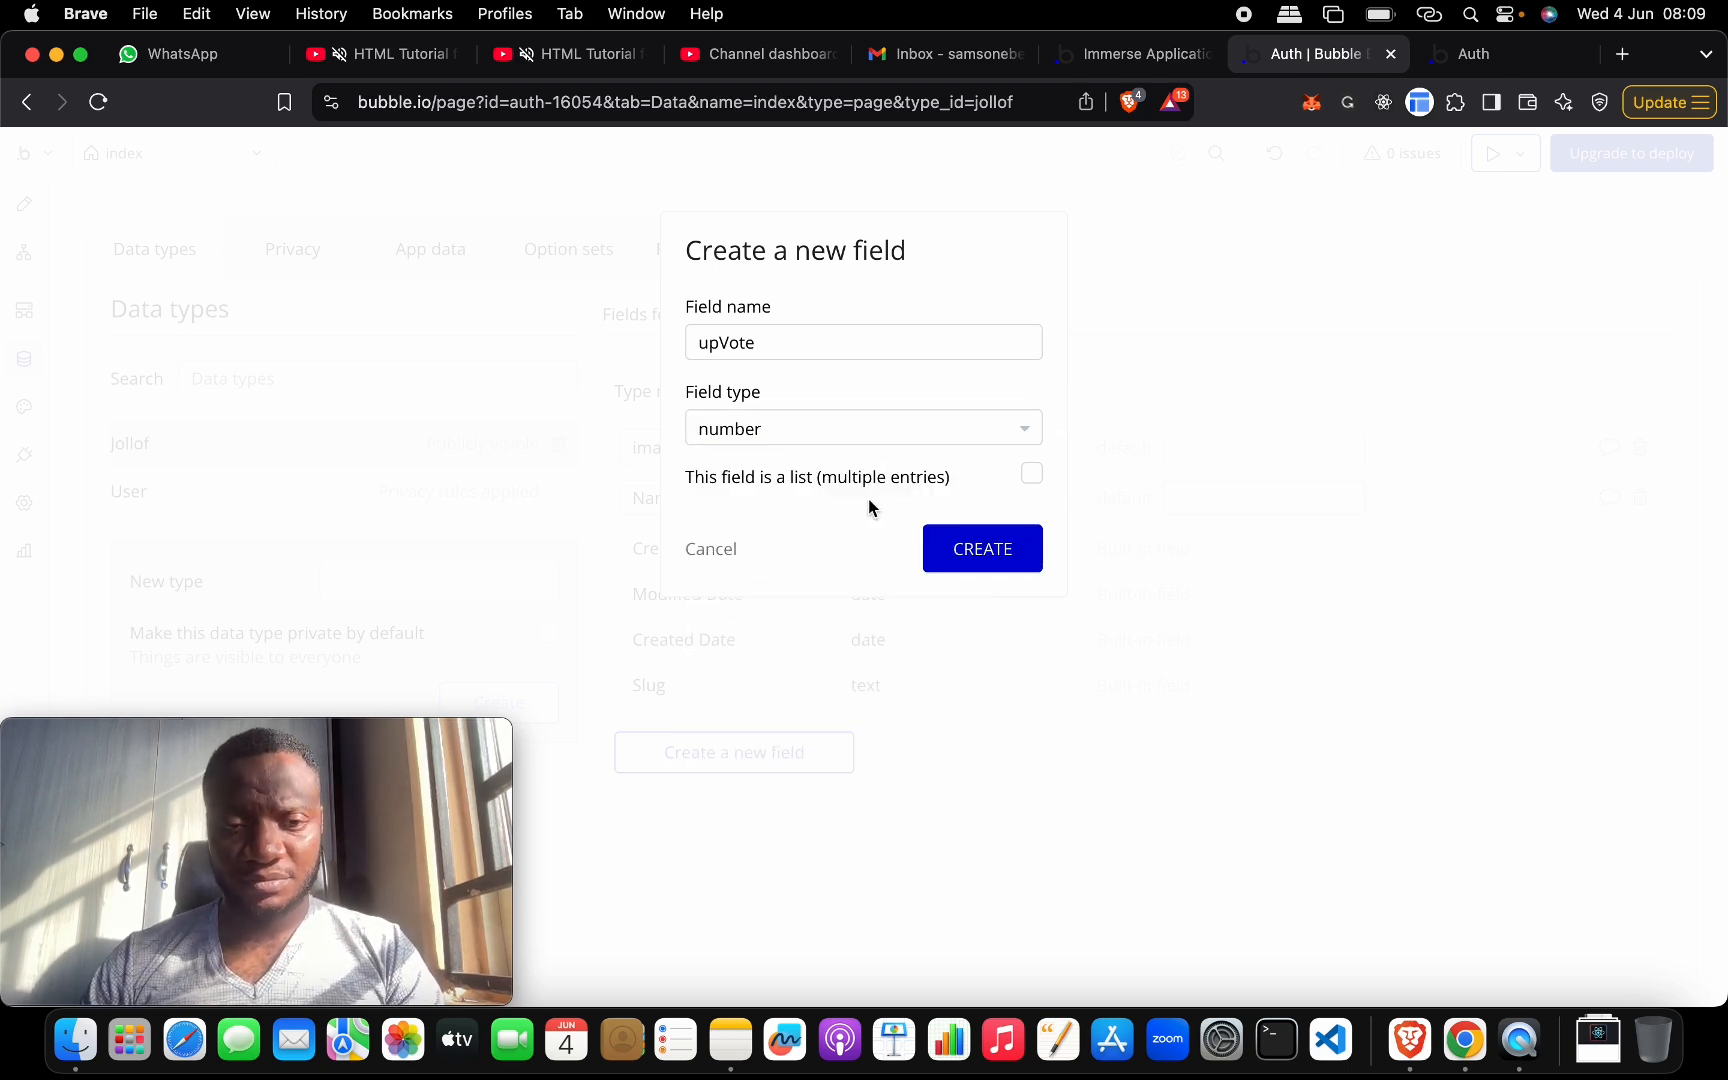
left_click(968, 544)
- Add a field called downVote with field type number to the Jollof data type
left_click(715, 815)
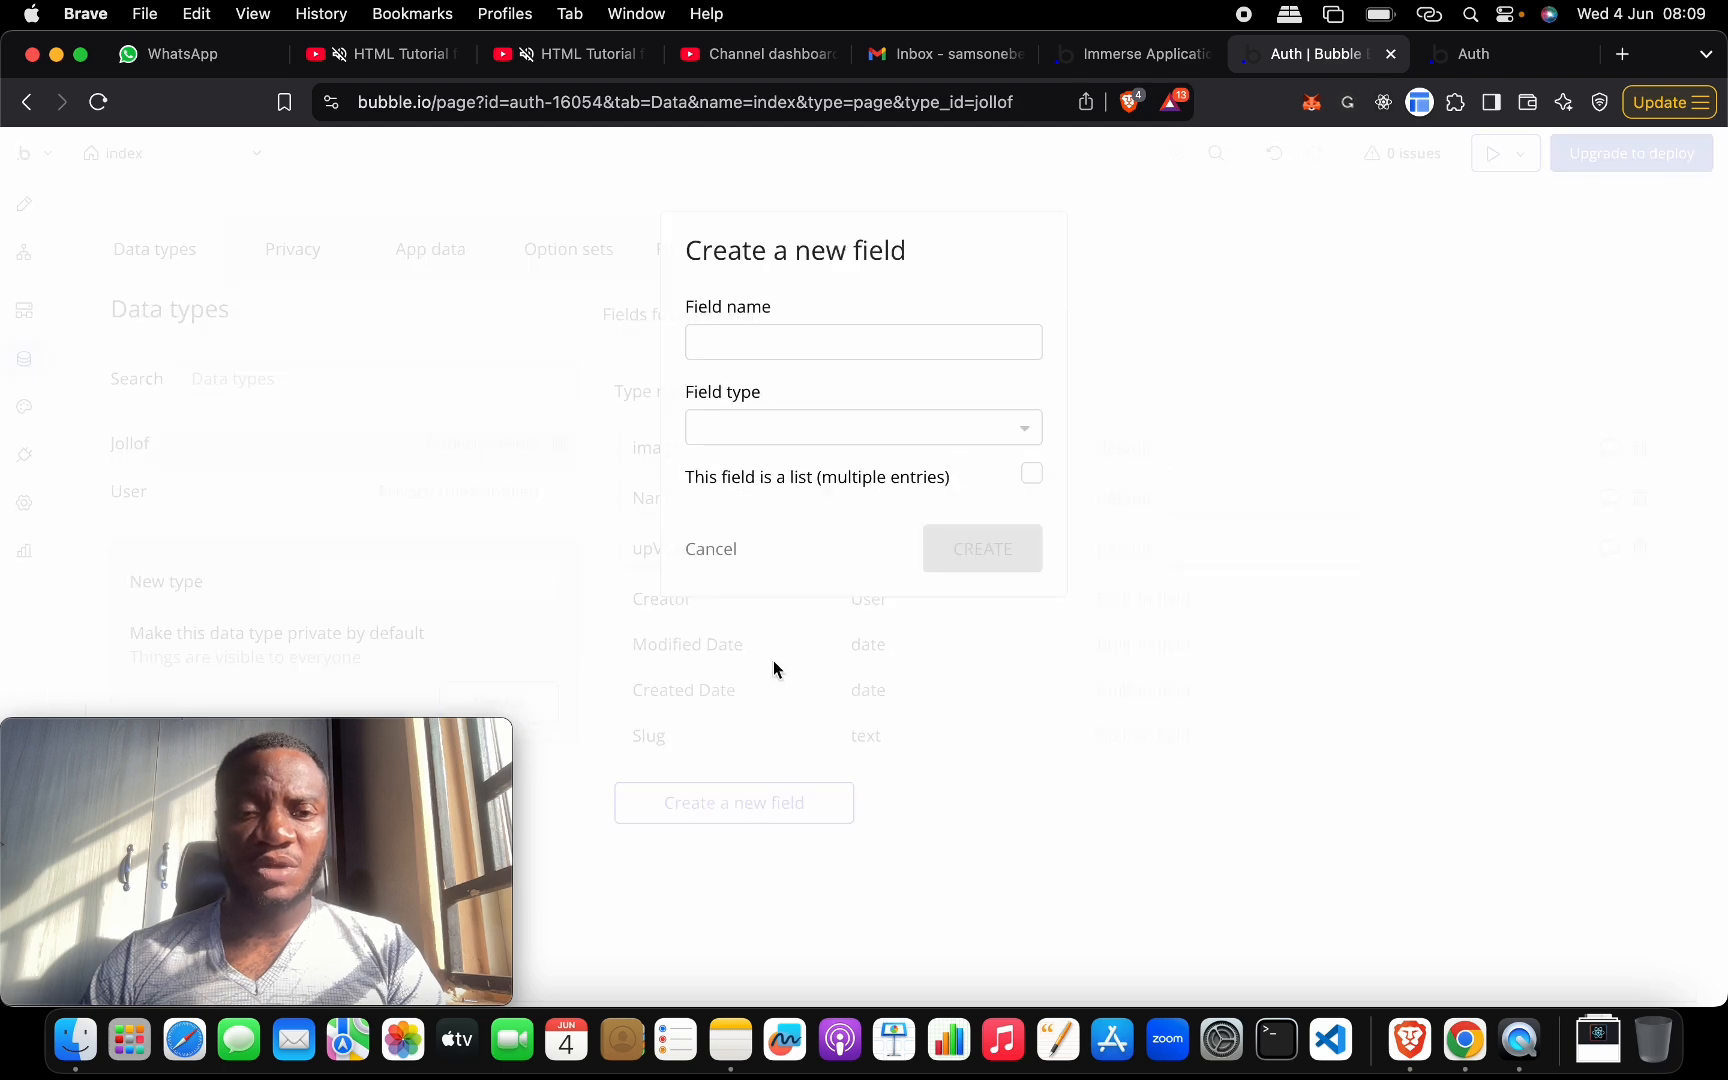
left_click(845, 346)
type("down")
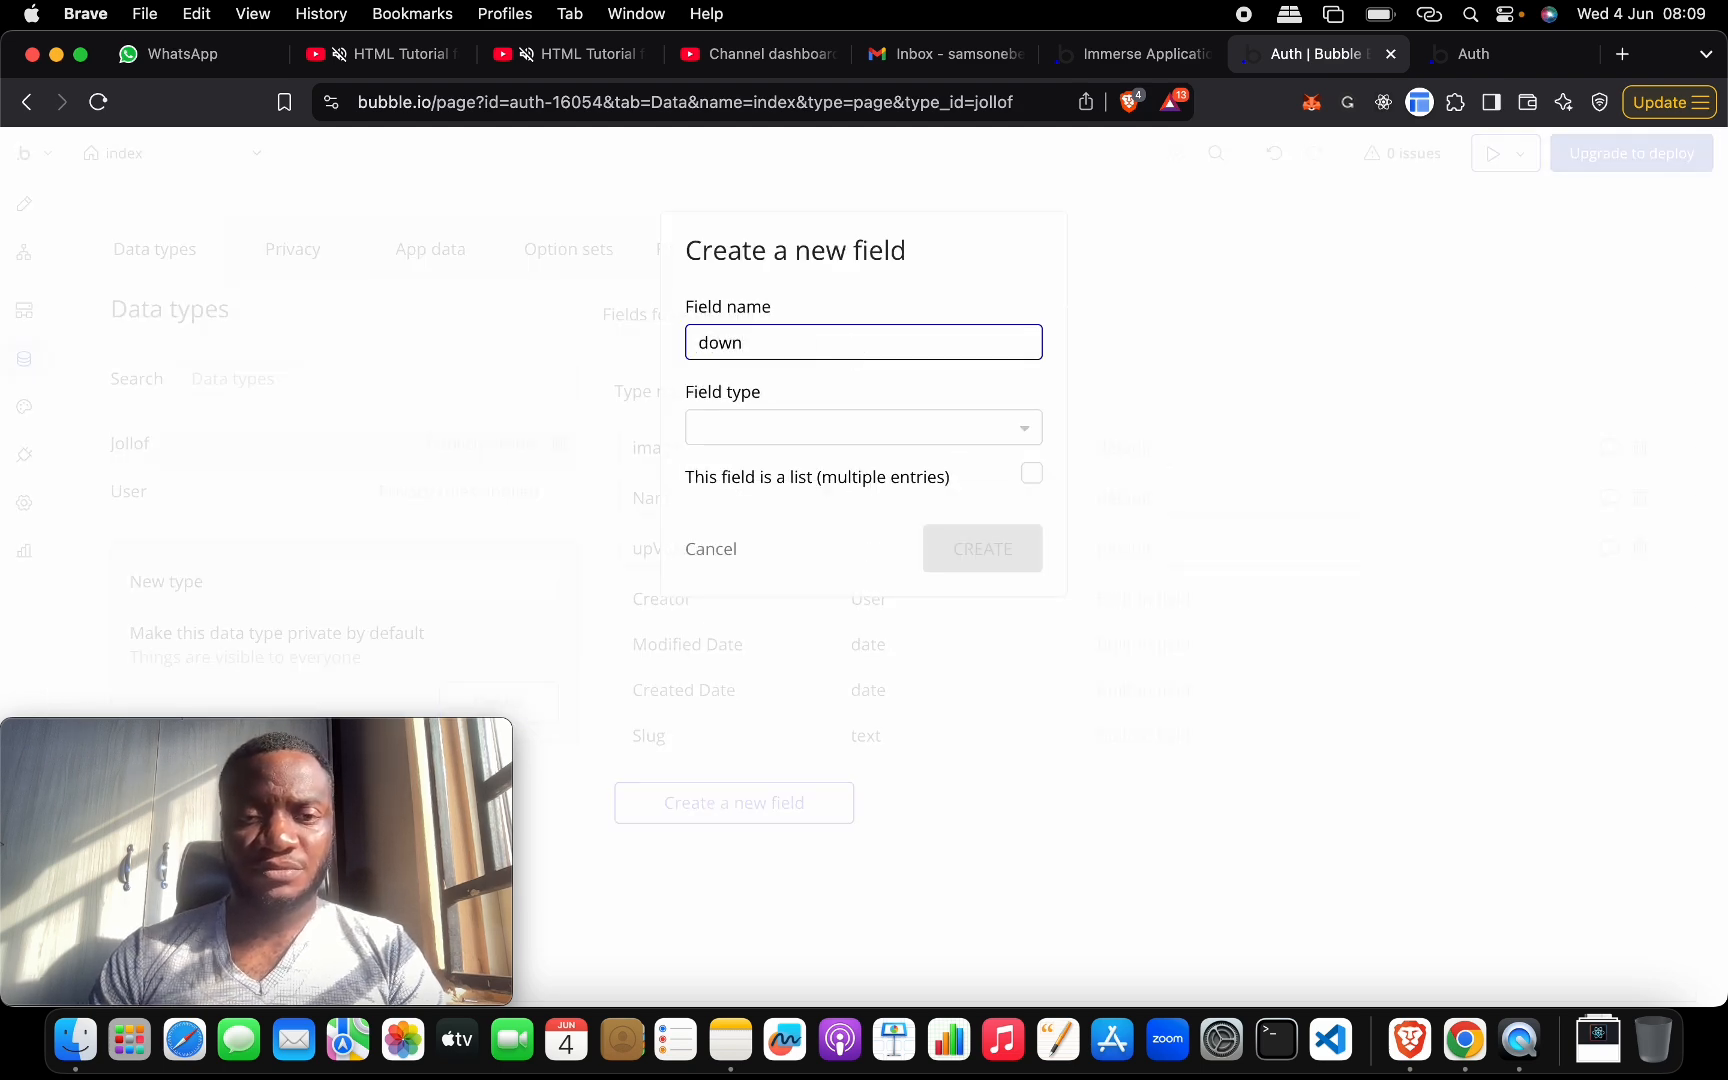
type("Vote")
left_click(845, 428)
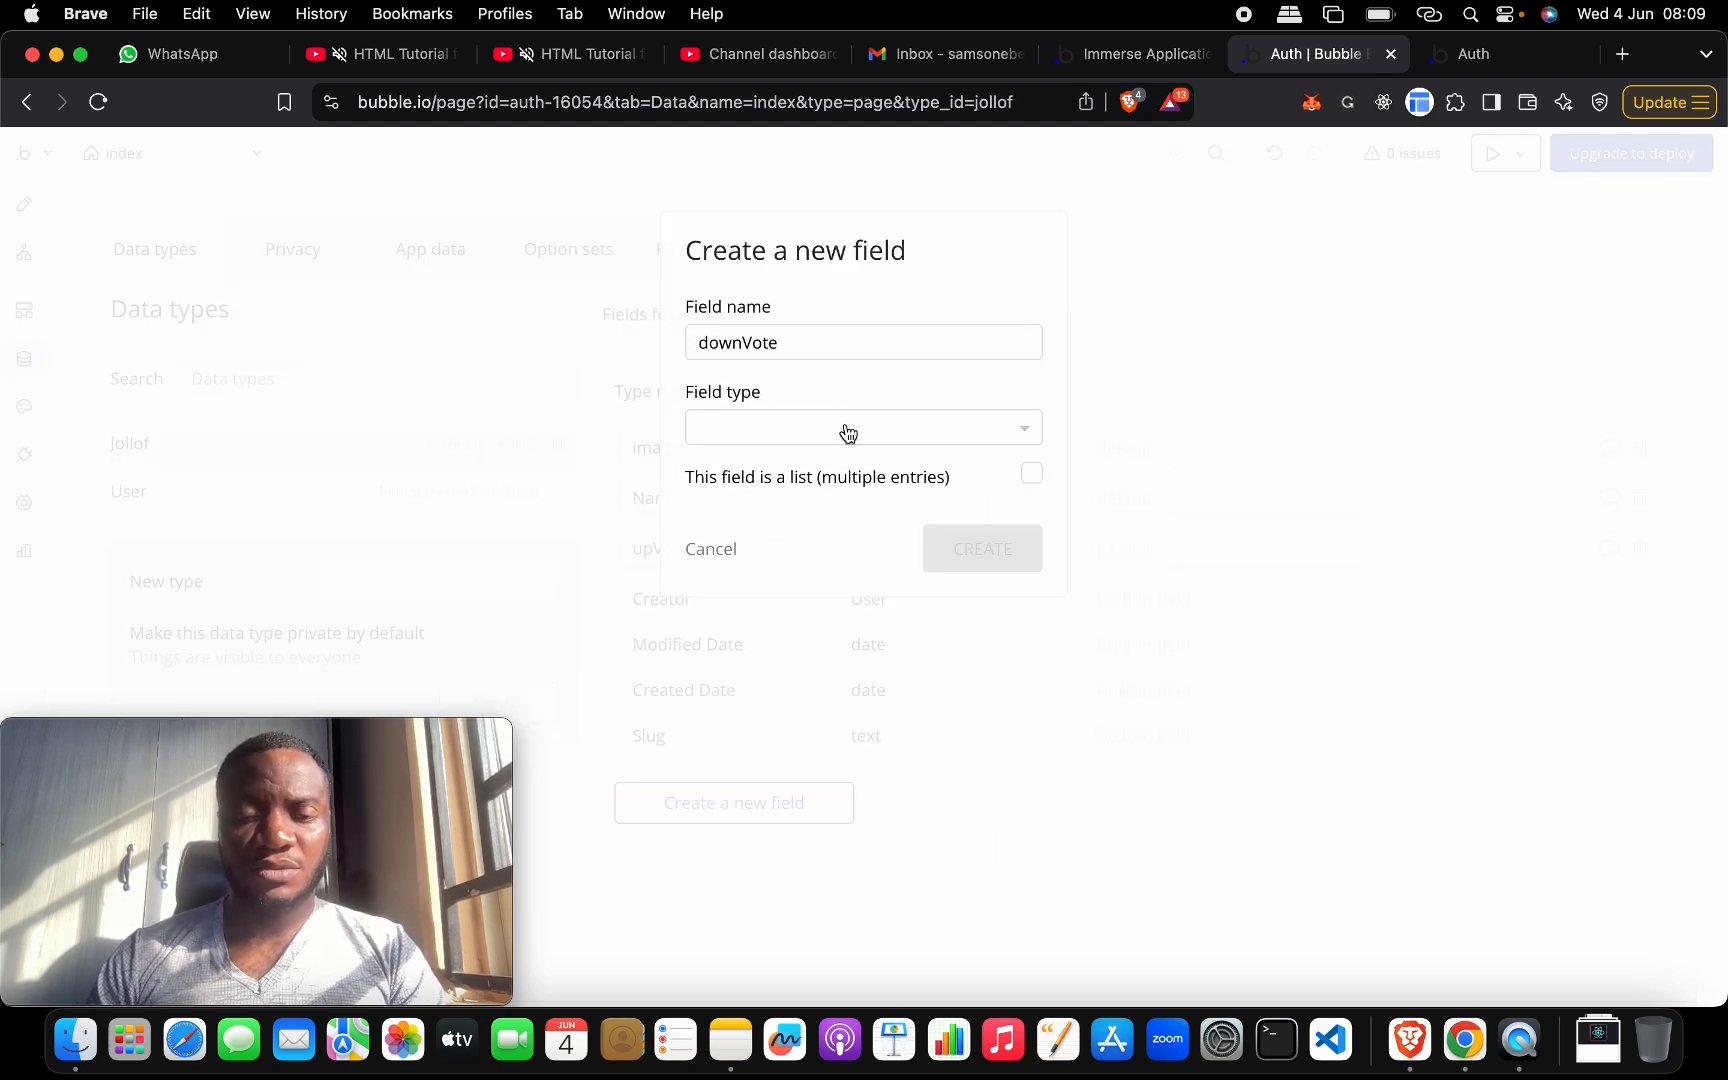
type("num")
left_click(836, 497)
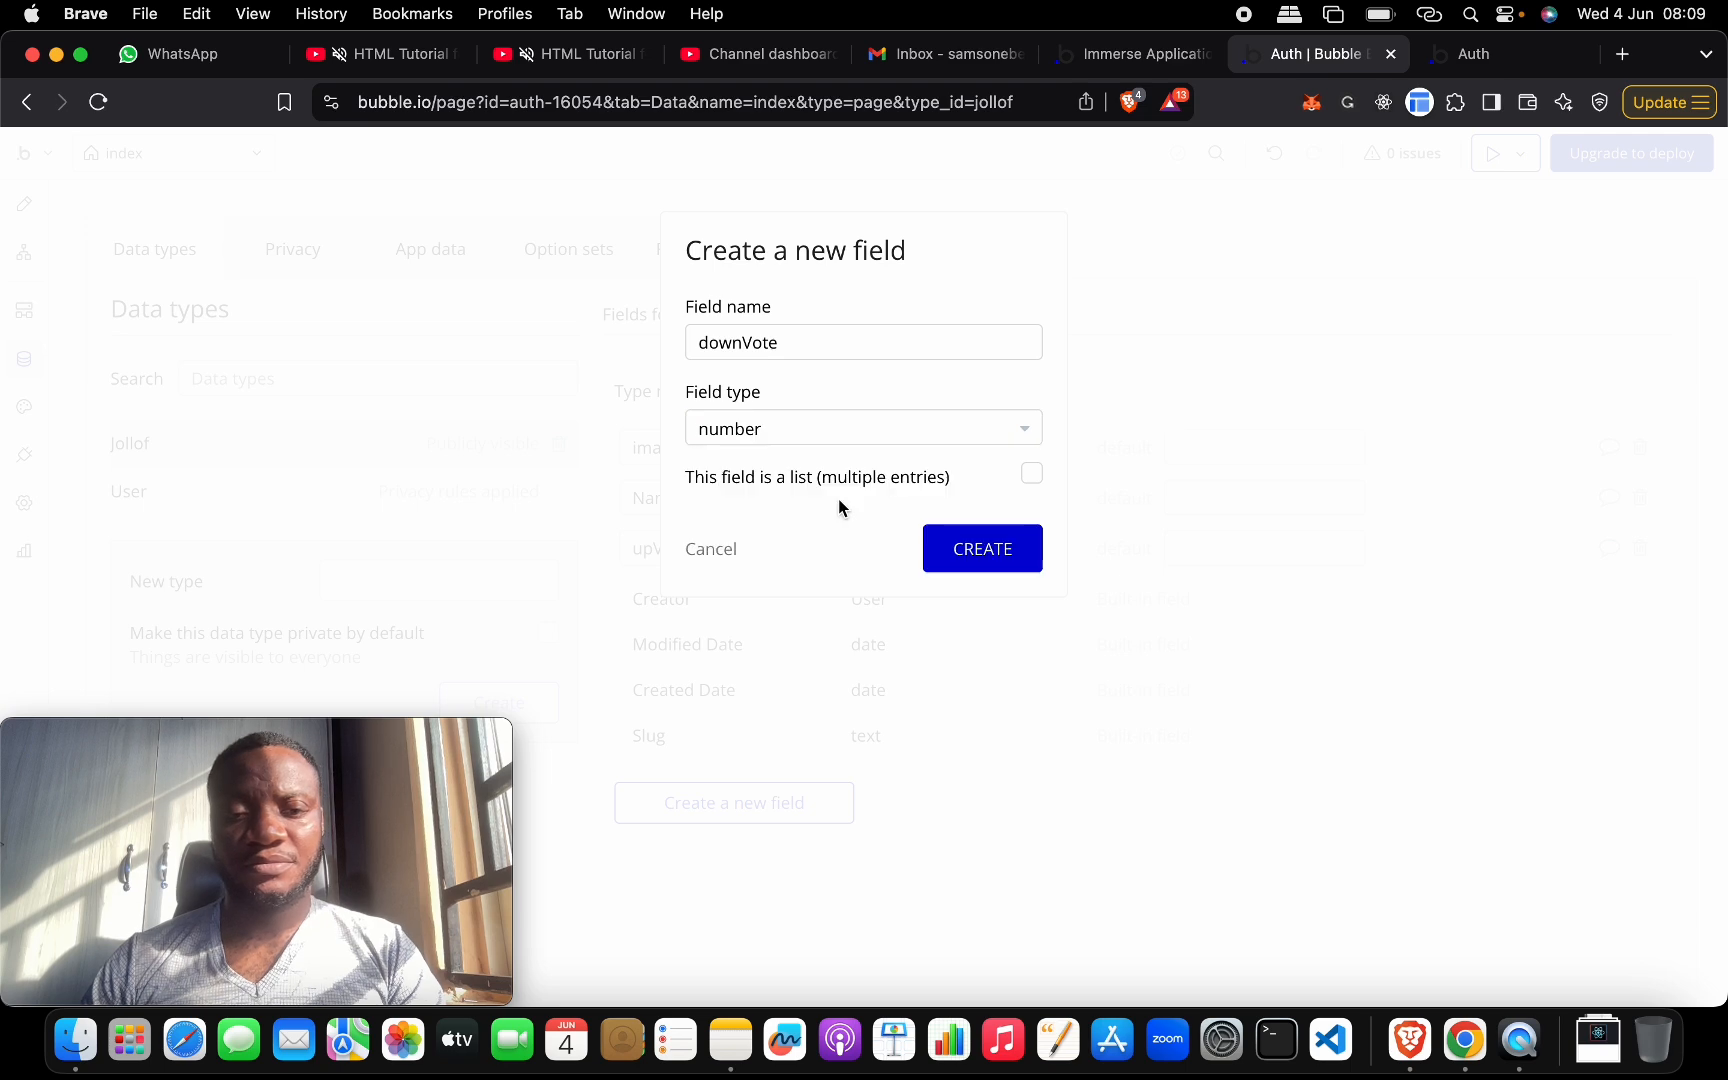
left_click(950, 552)
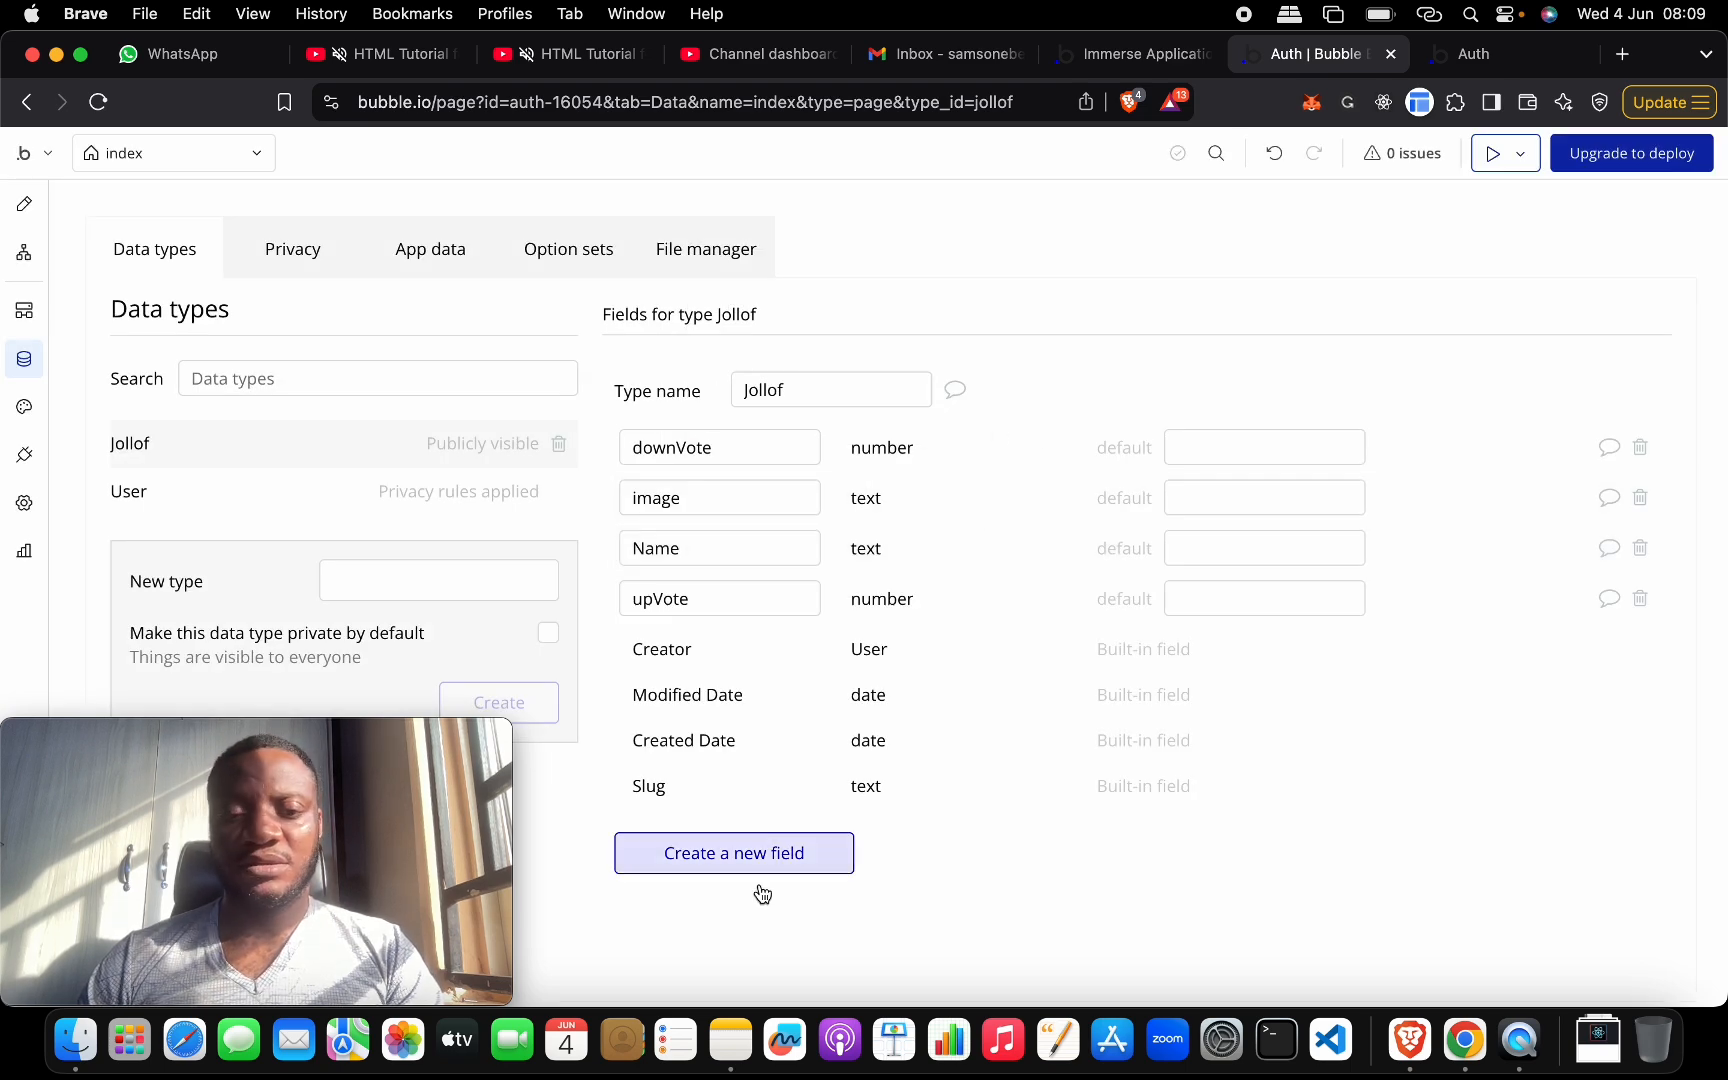
- Add a field called upVoteUsers to the Jollof data type as a list with field type User
left_click(752, 855)
left_click(874, 355)
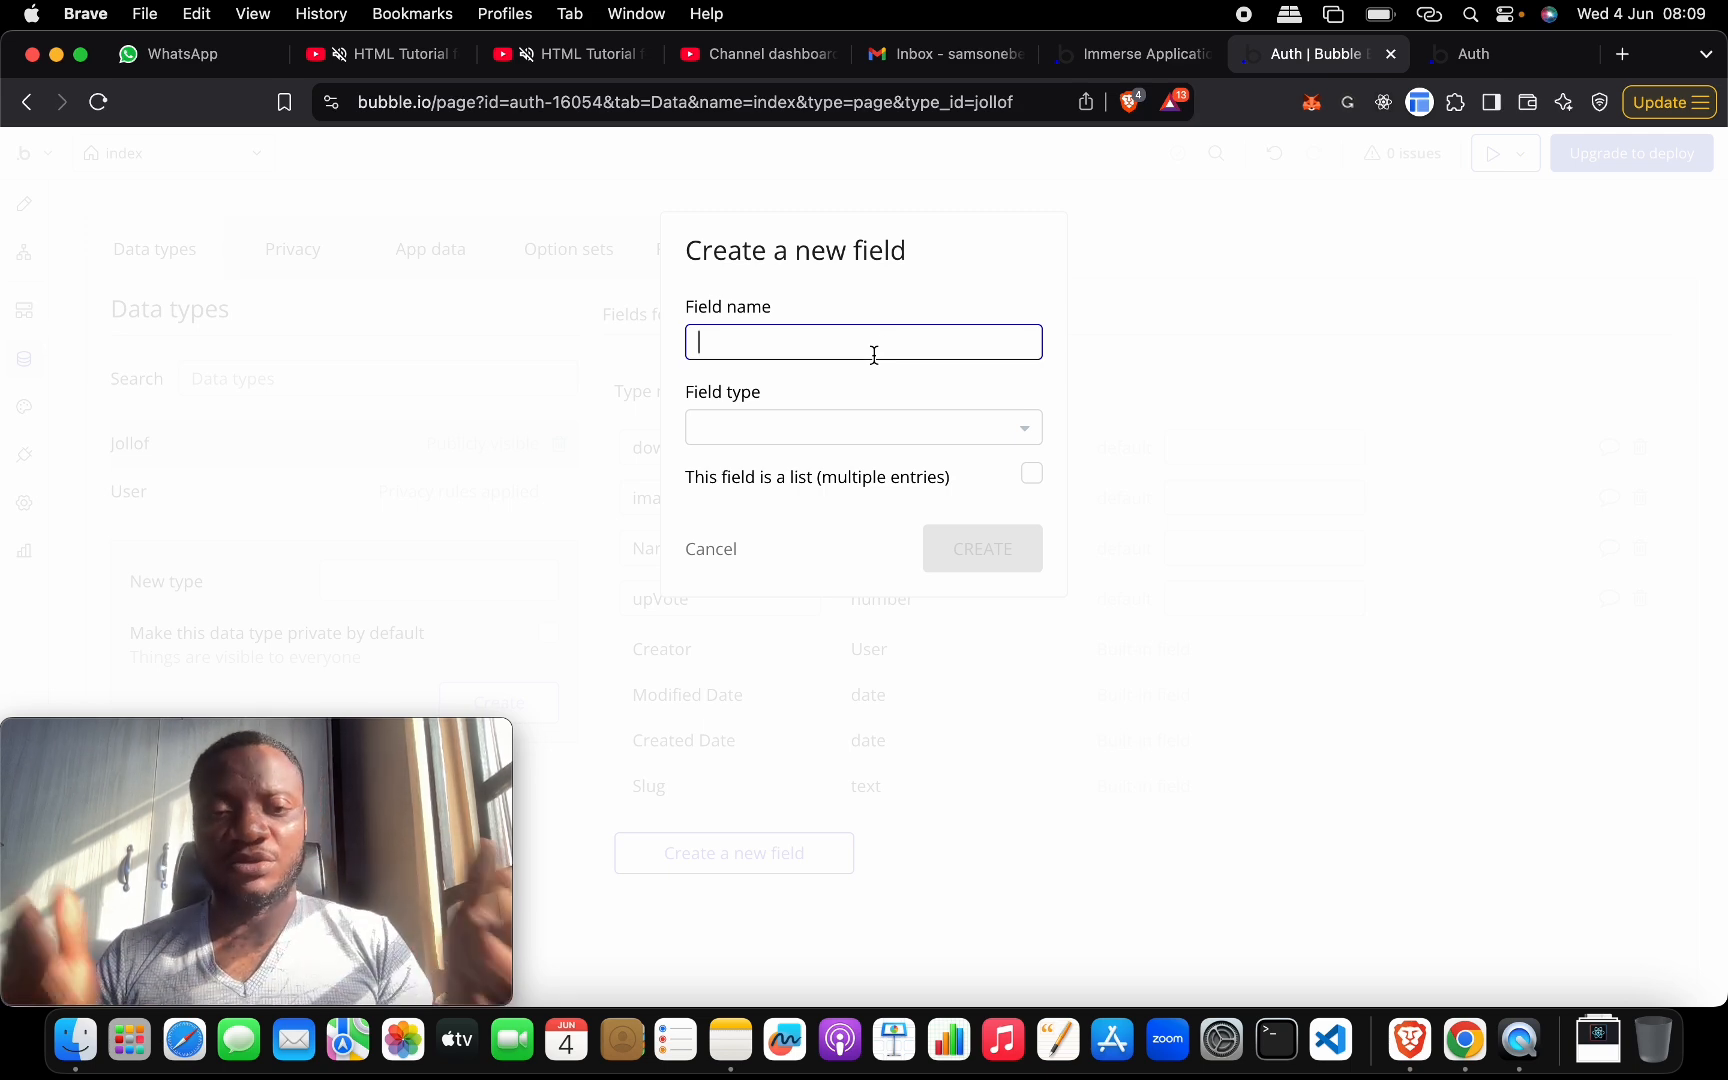
type("upVoteUsers")
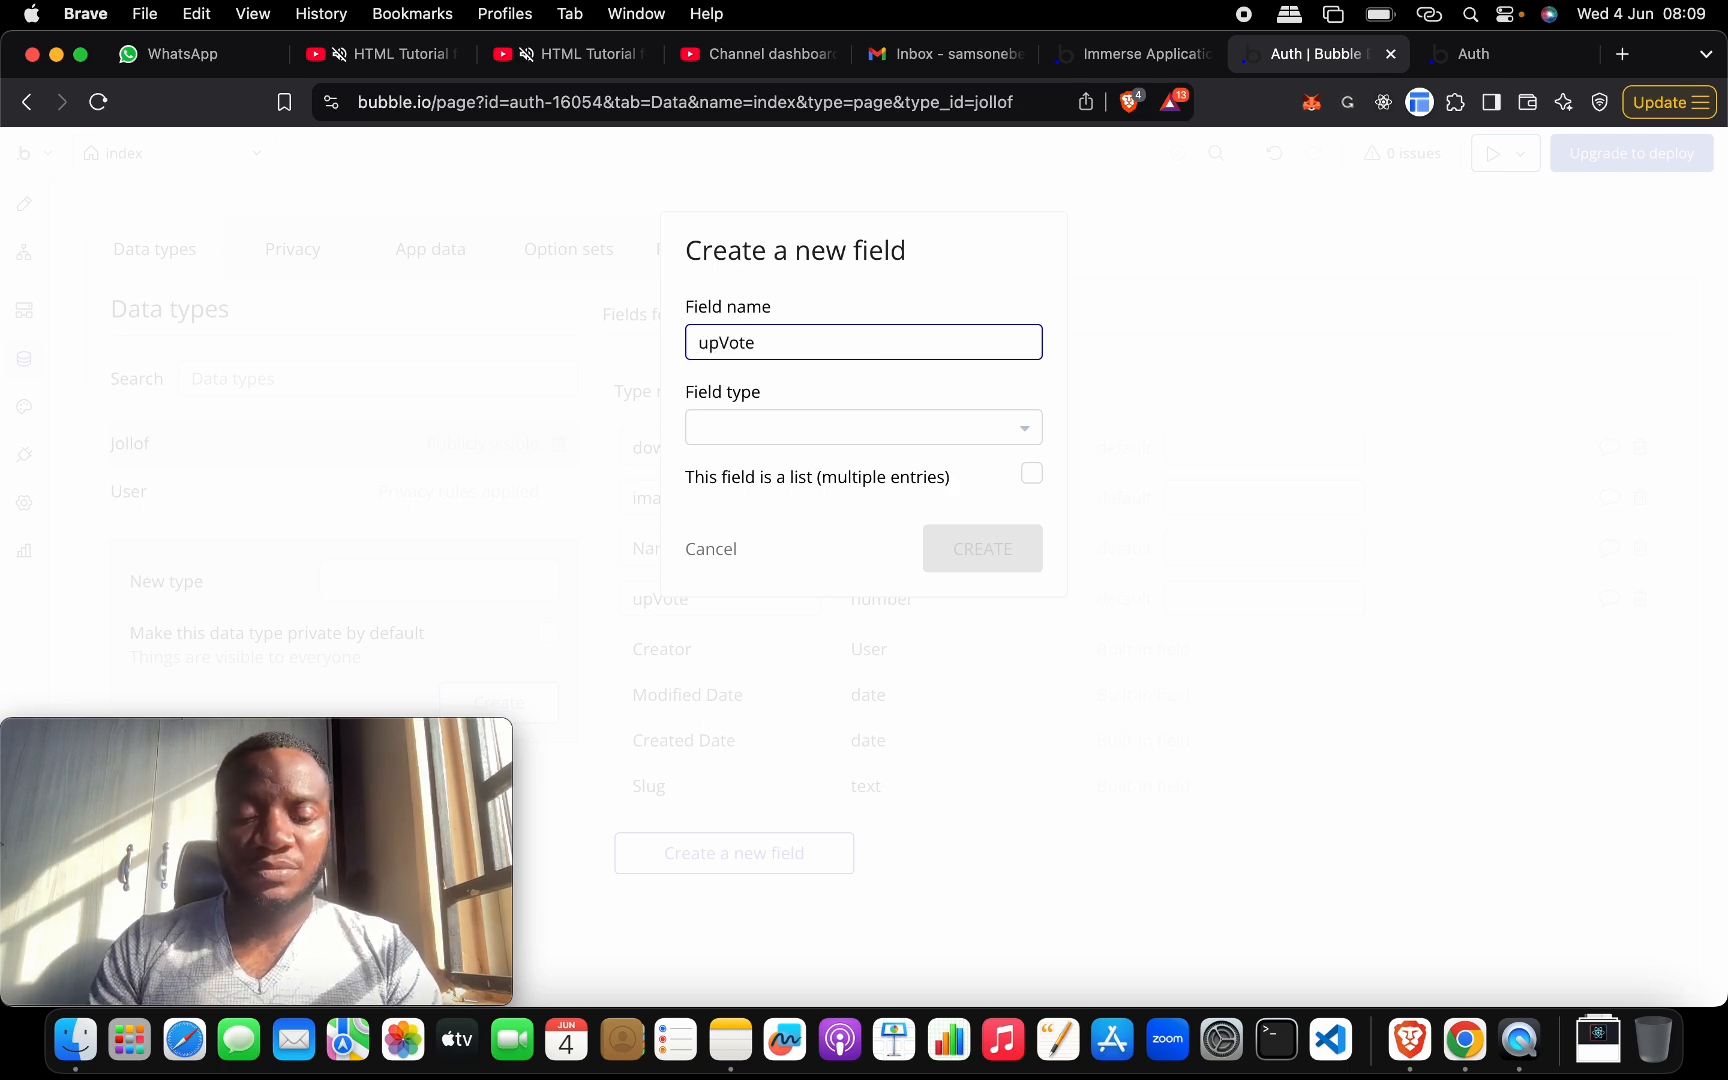
left_click(877, 428)
type("use")
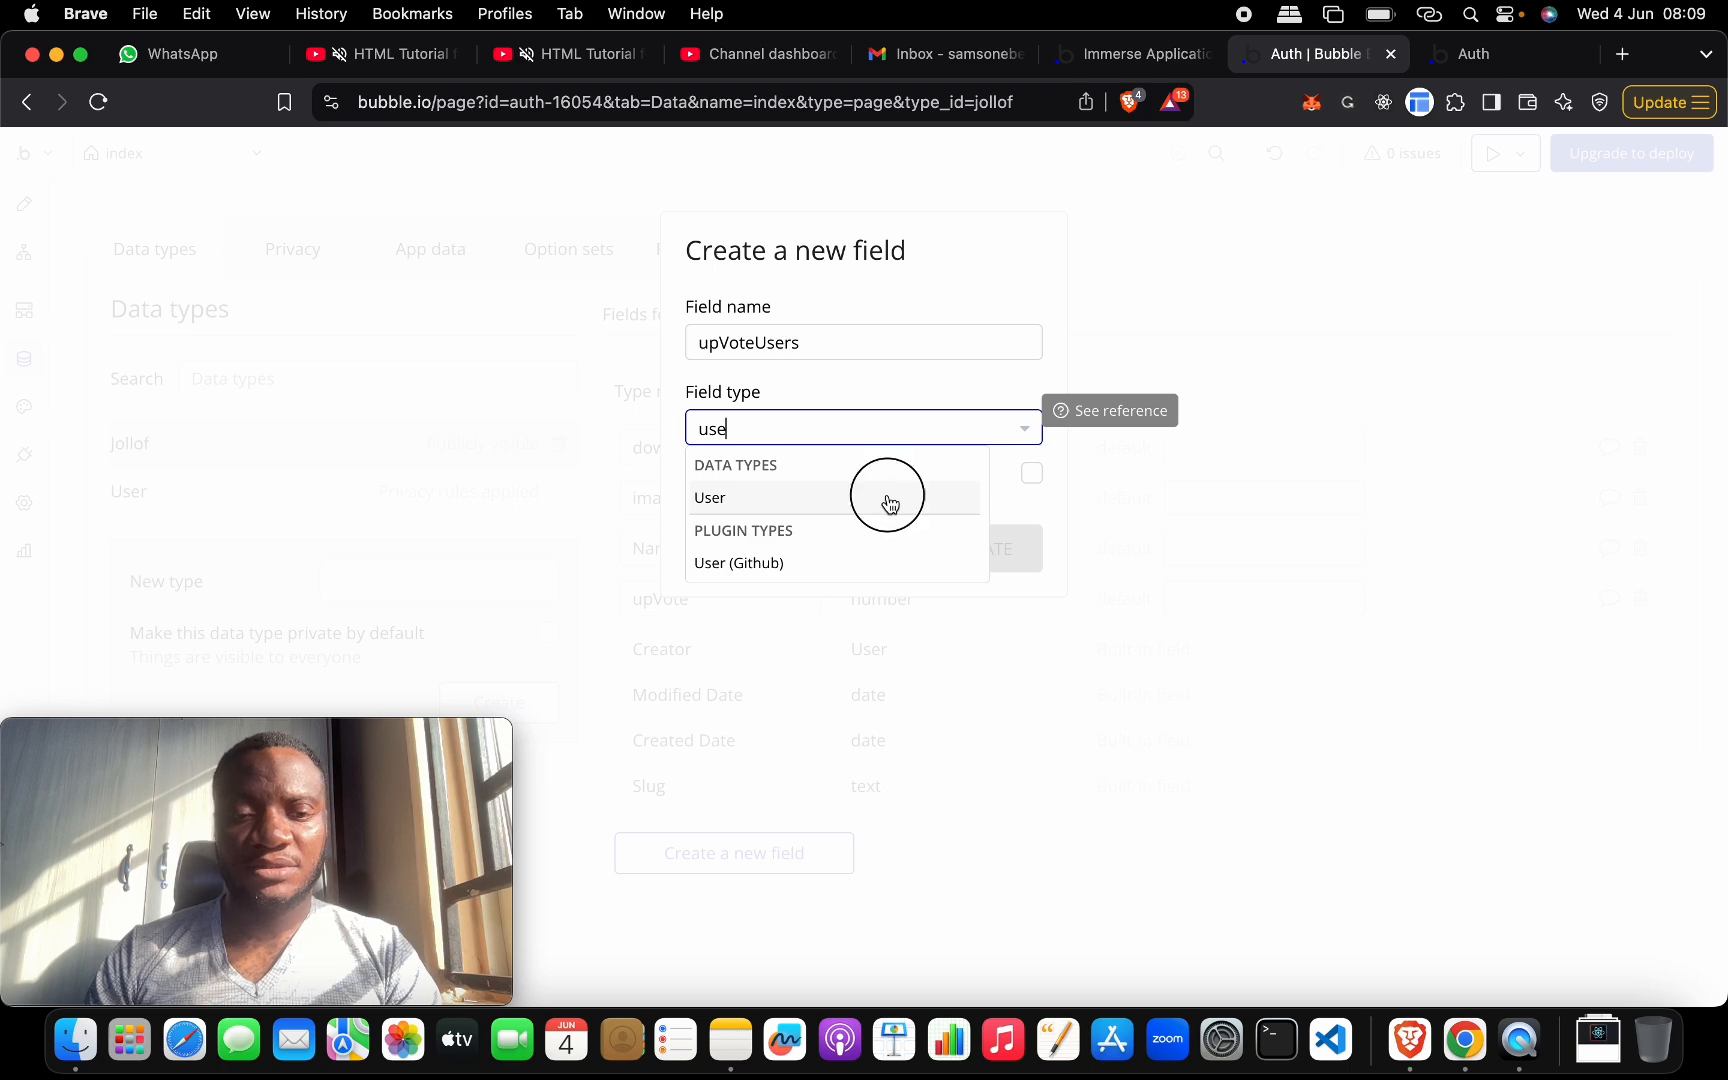
left_click(888, 500)
left_click(1031, 477)
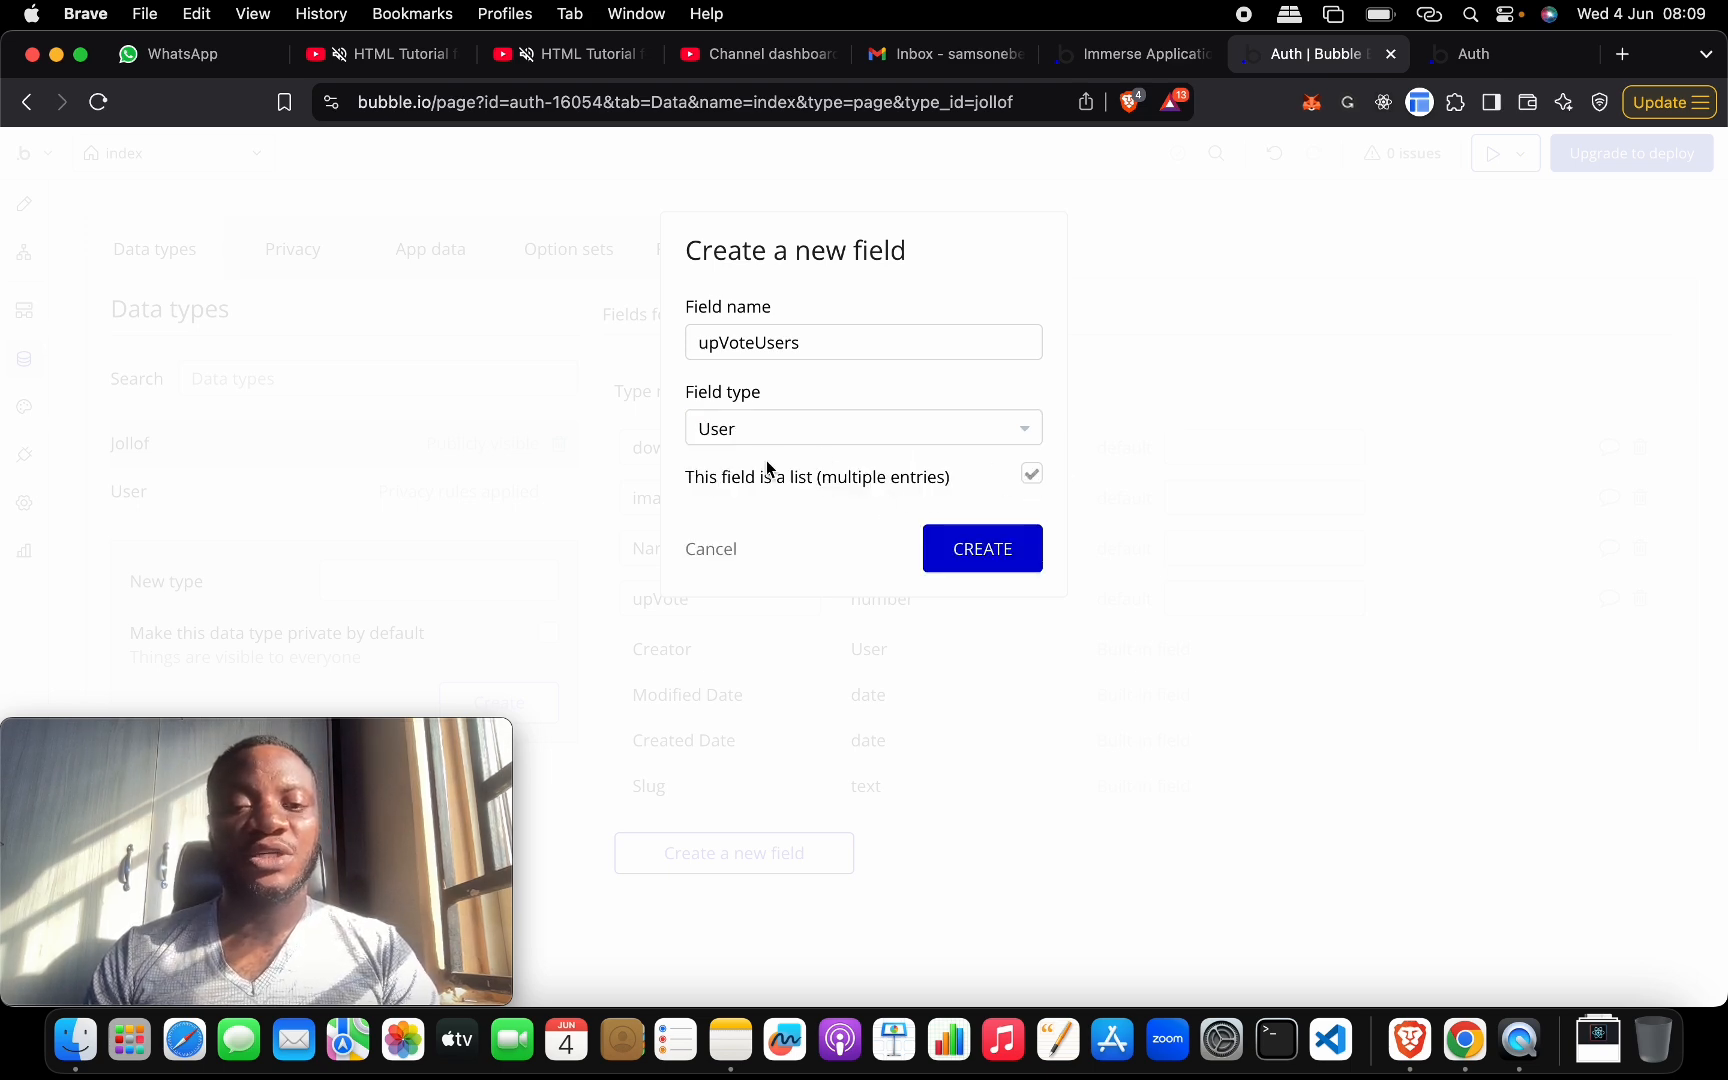
left_click(976, 545)
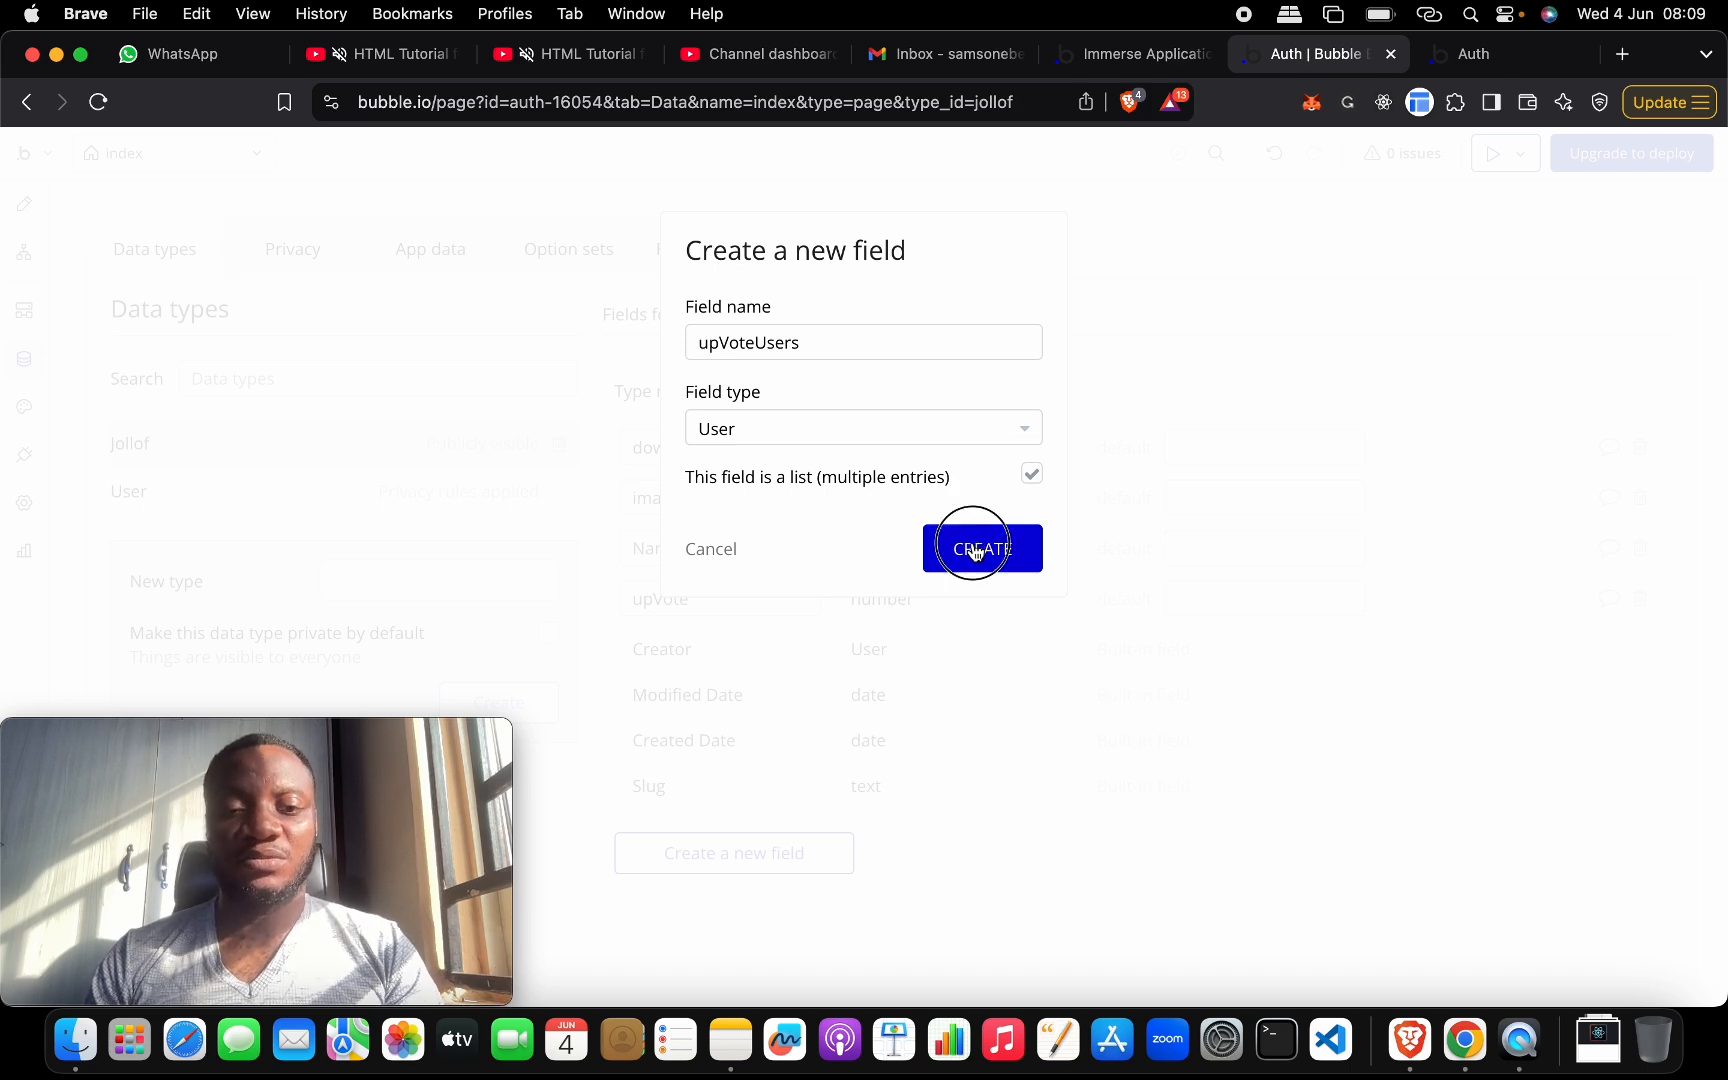
- Add a field called downVoteUsers to the Jollof data type as a list with field type User
left_click(745, 903)
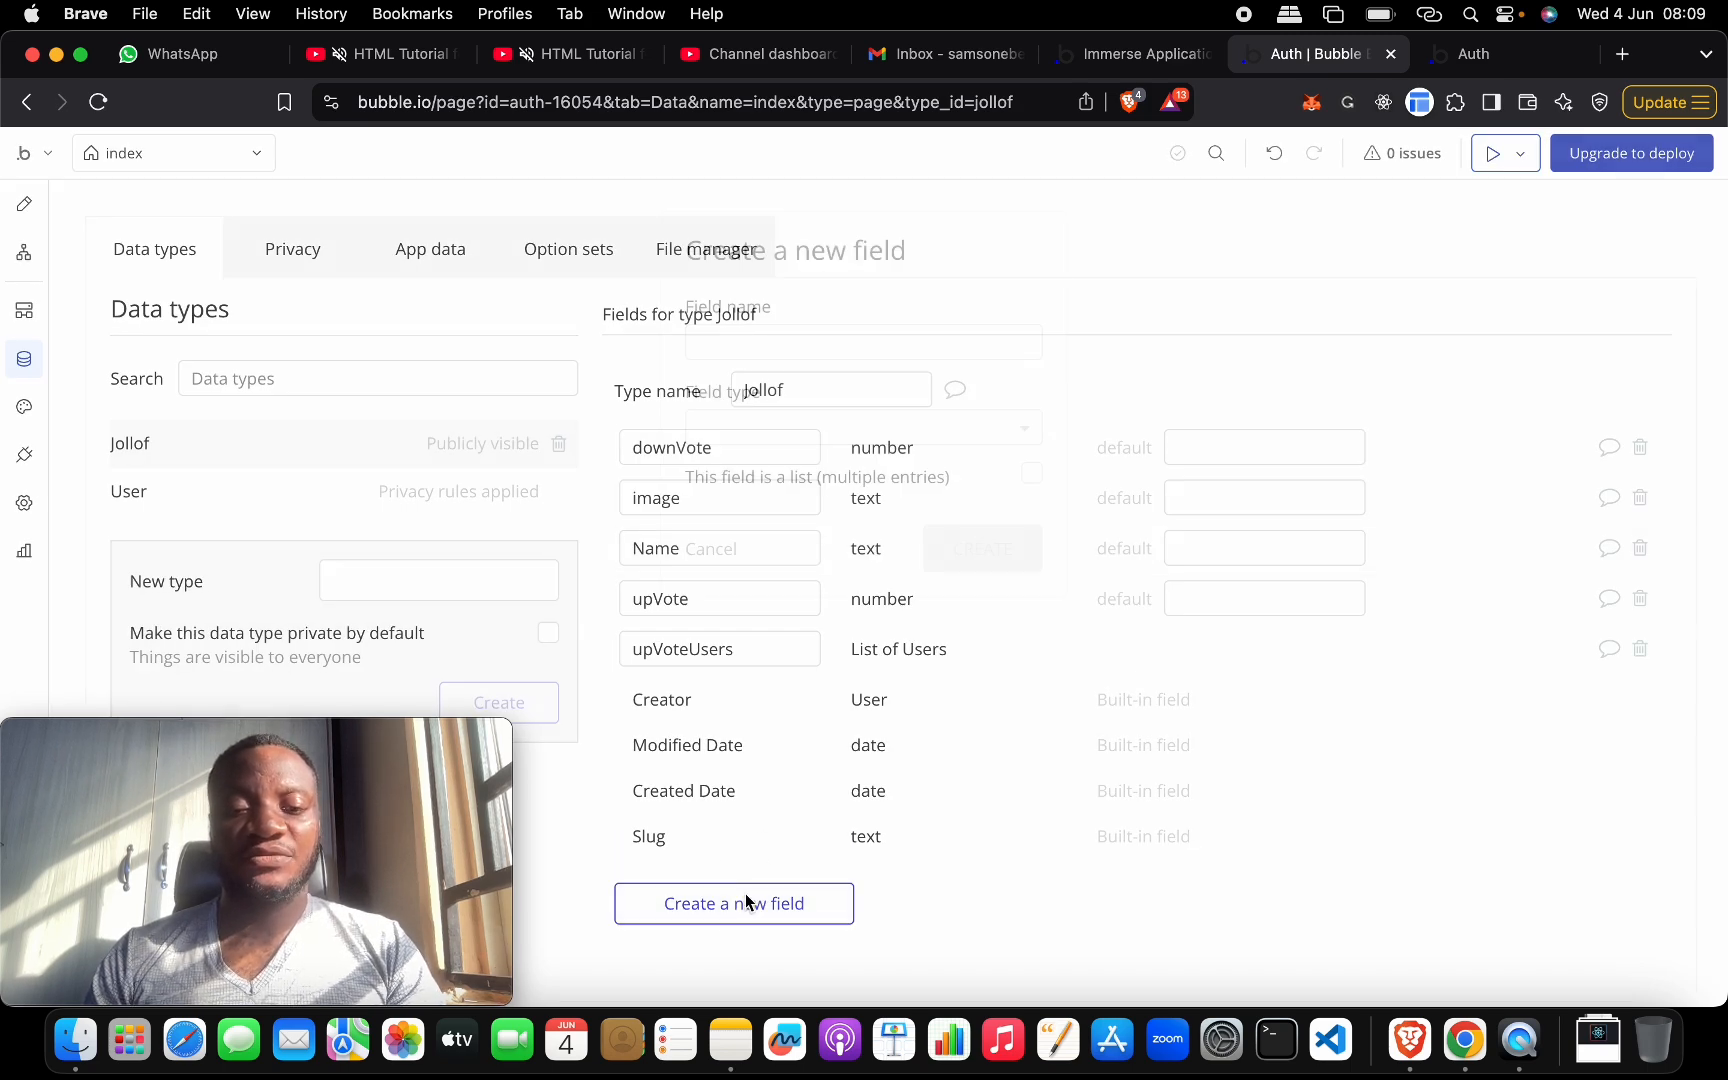
left_click(822, 352)
type("down")
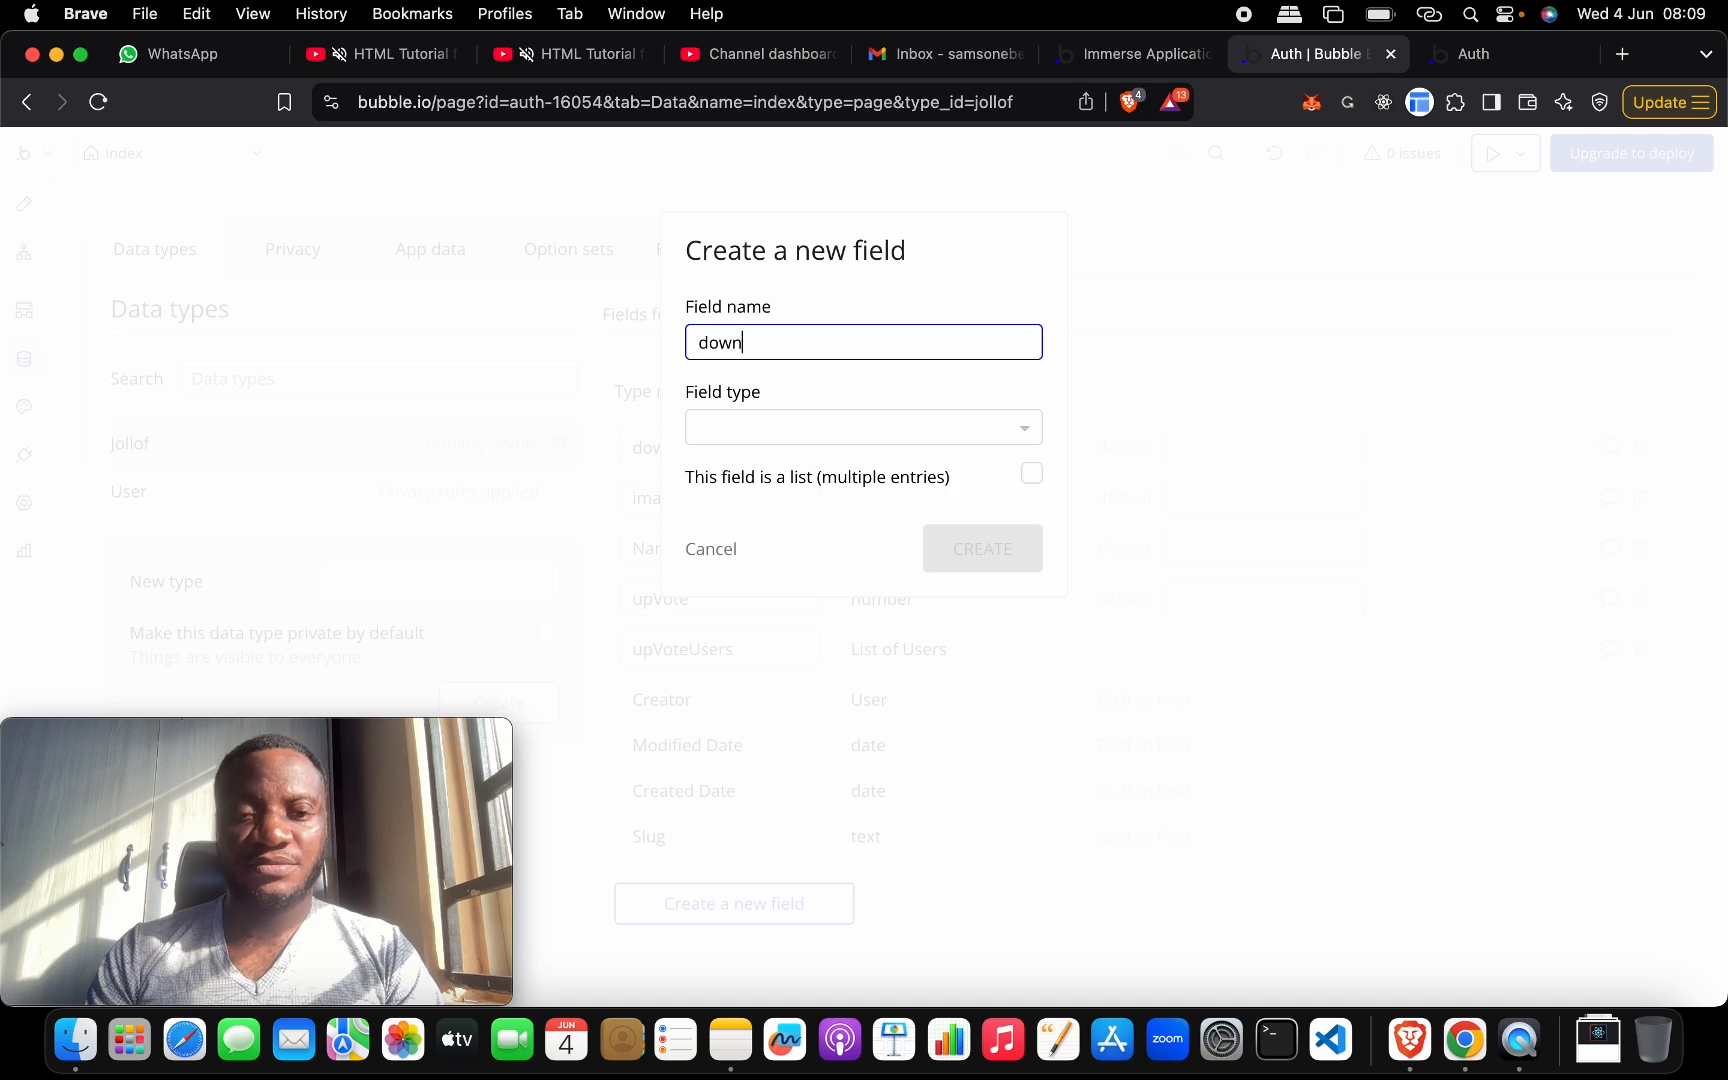
type("VoteUsers")
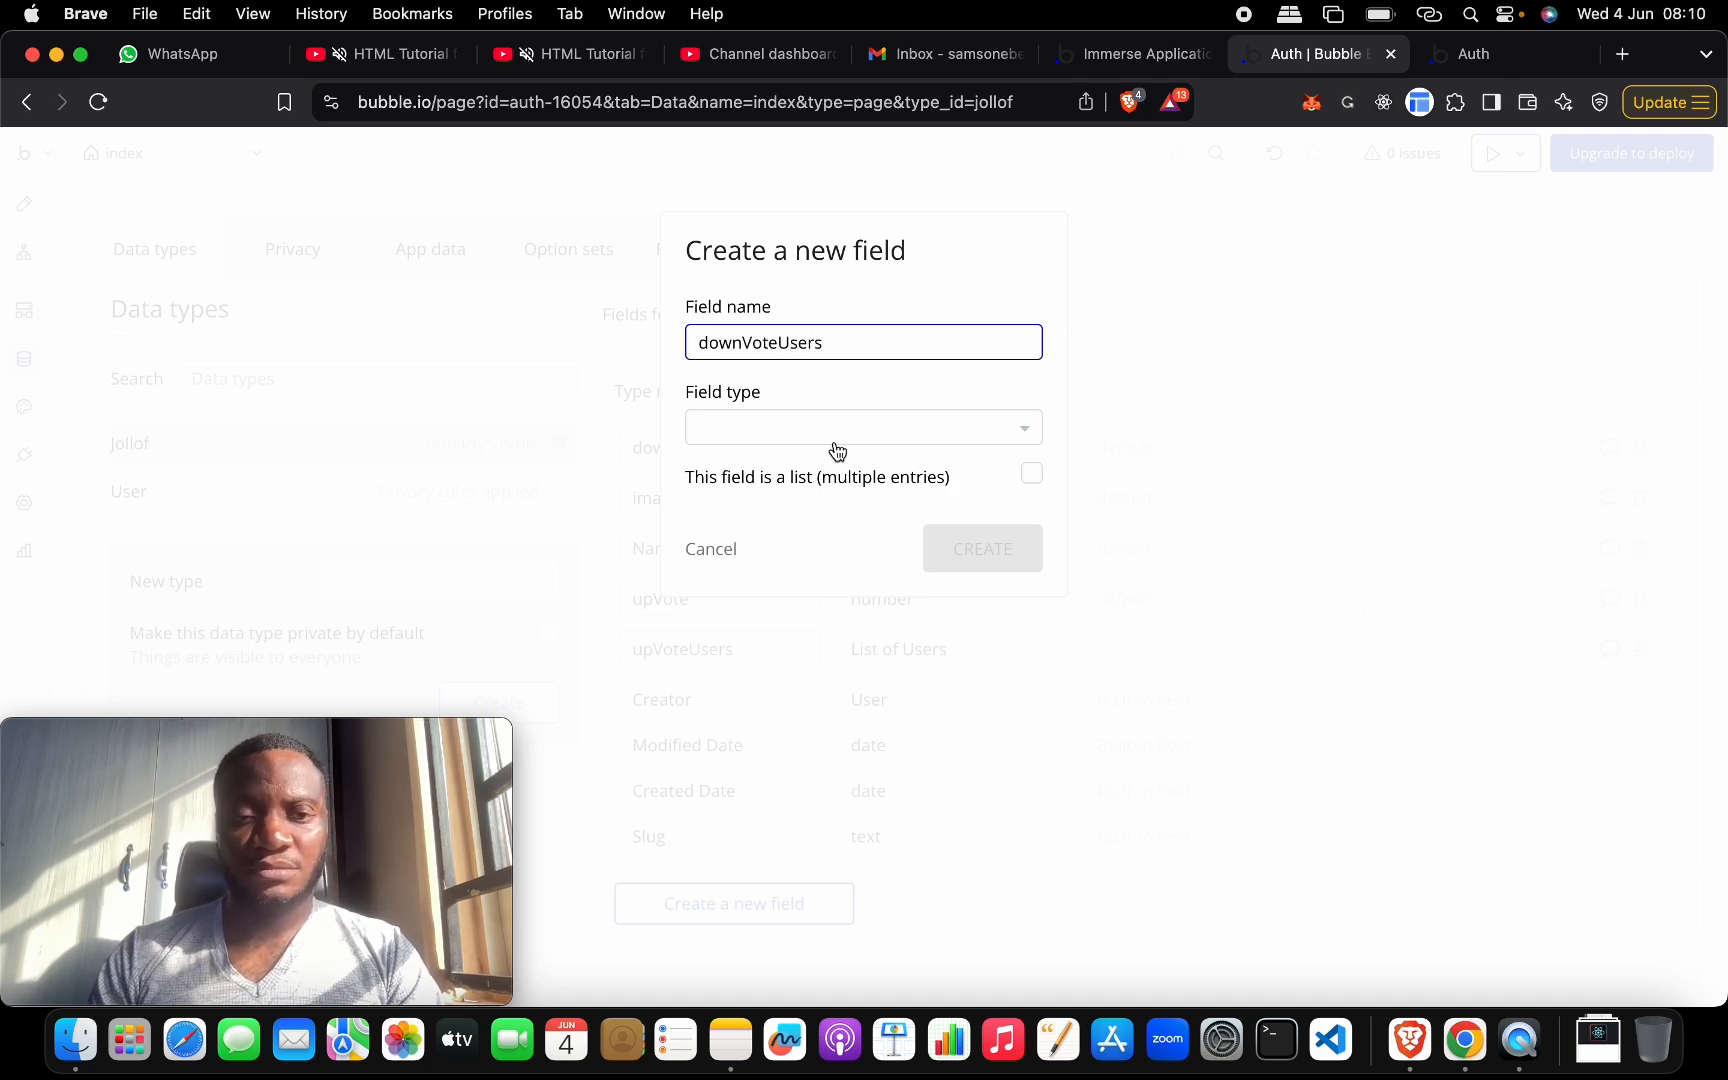
left_click(787, 418)
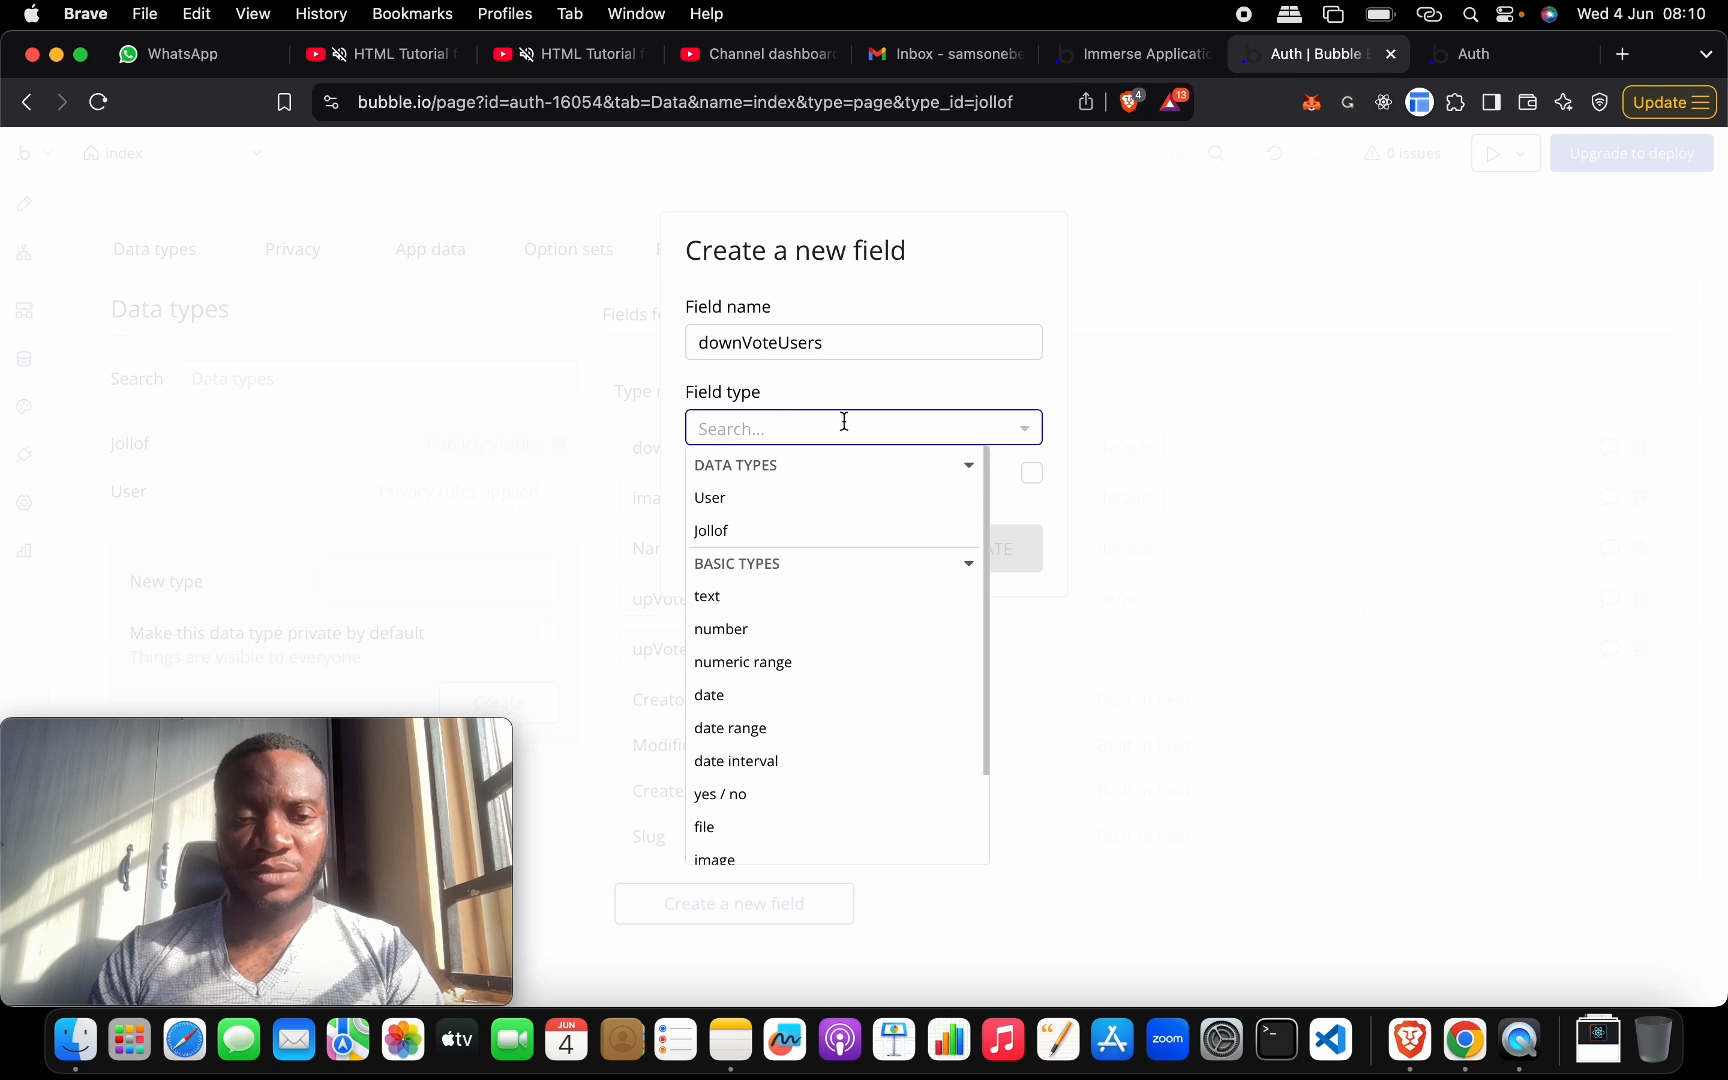
left_click(843, 499)
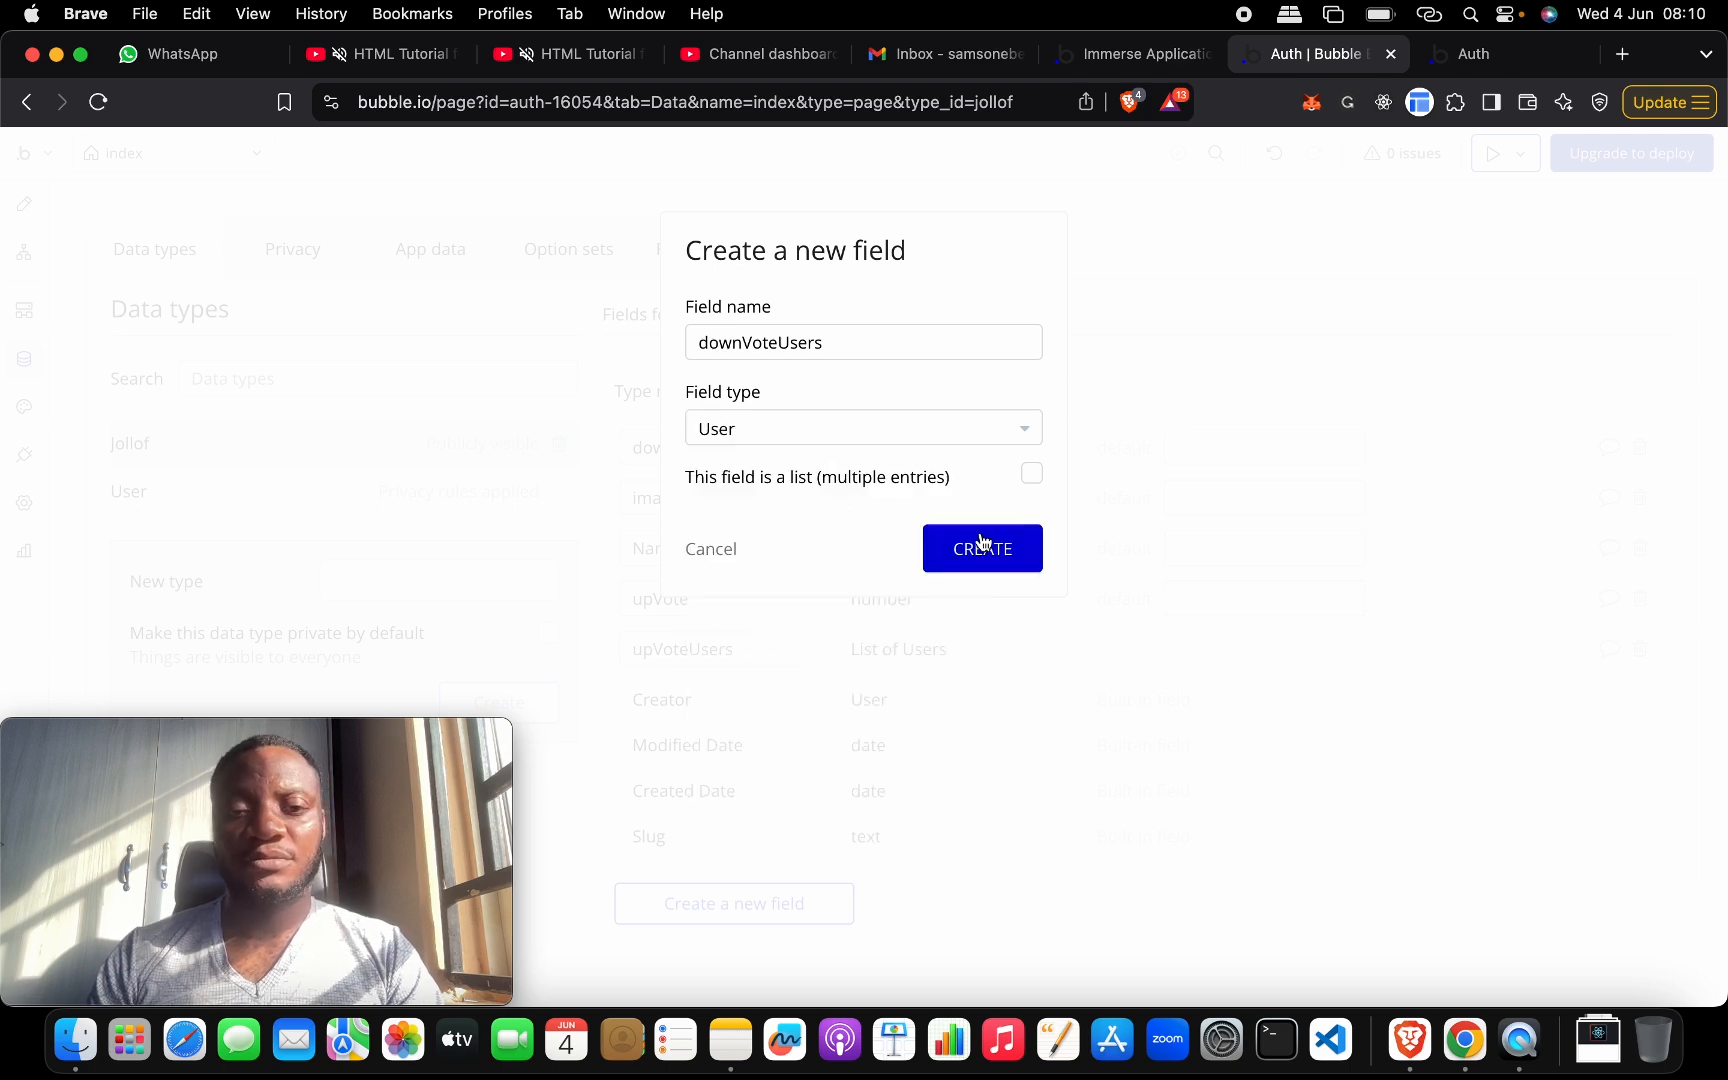
left_click(1037, 490)
left_click(1033, 473)
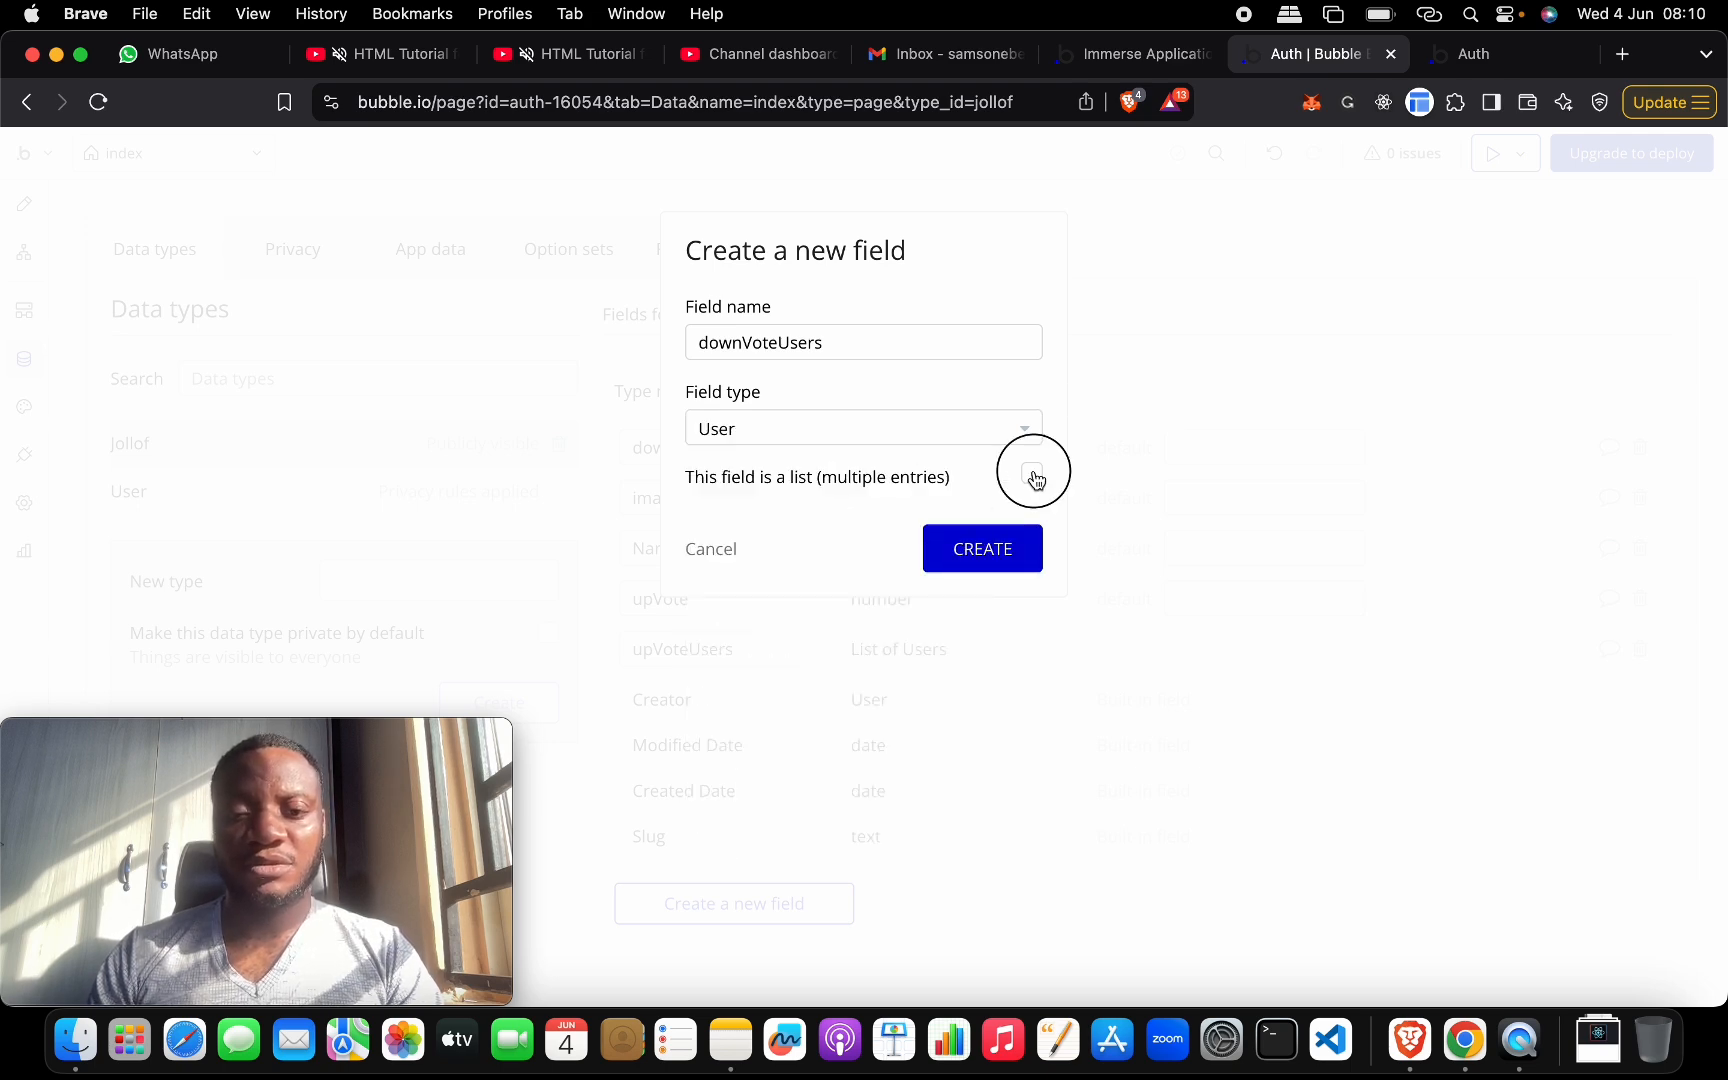
left_click(1000, 540)
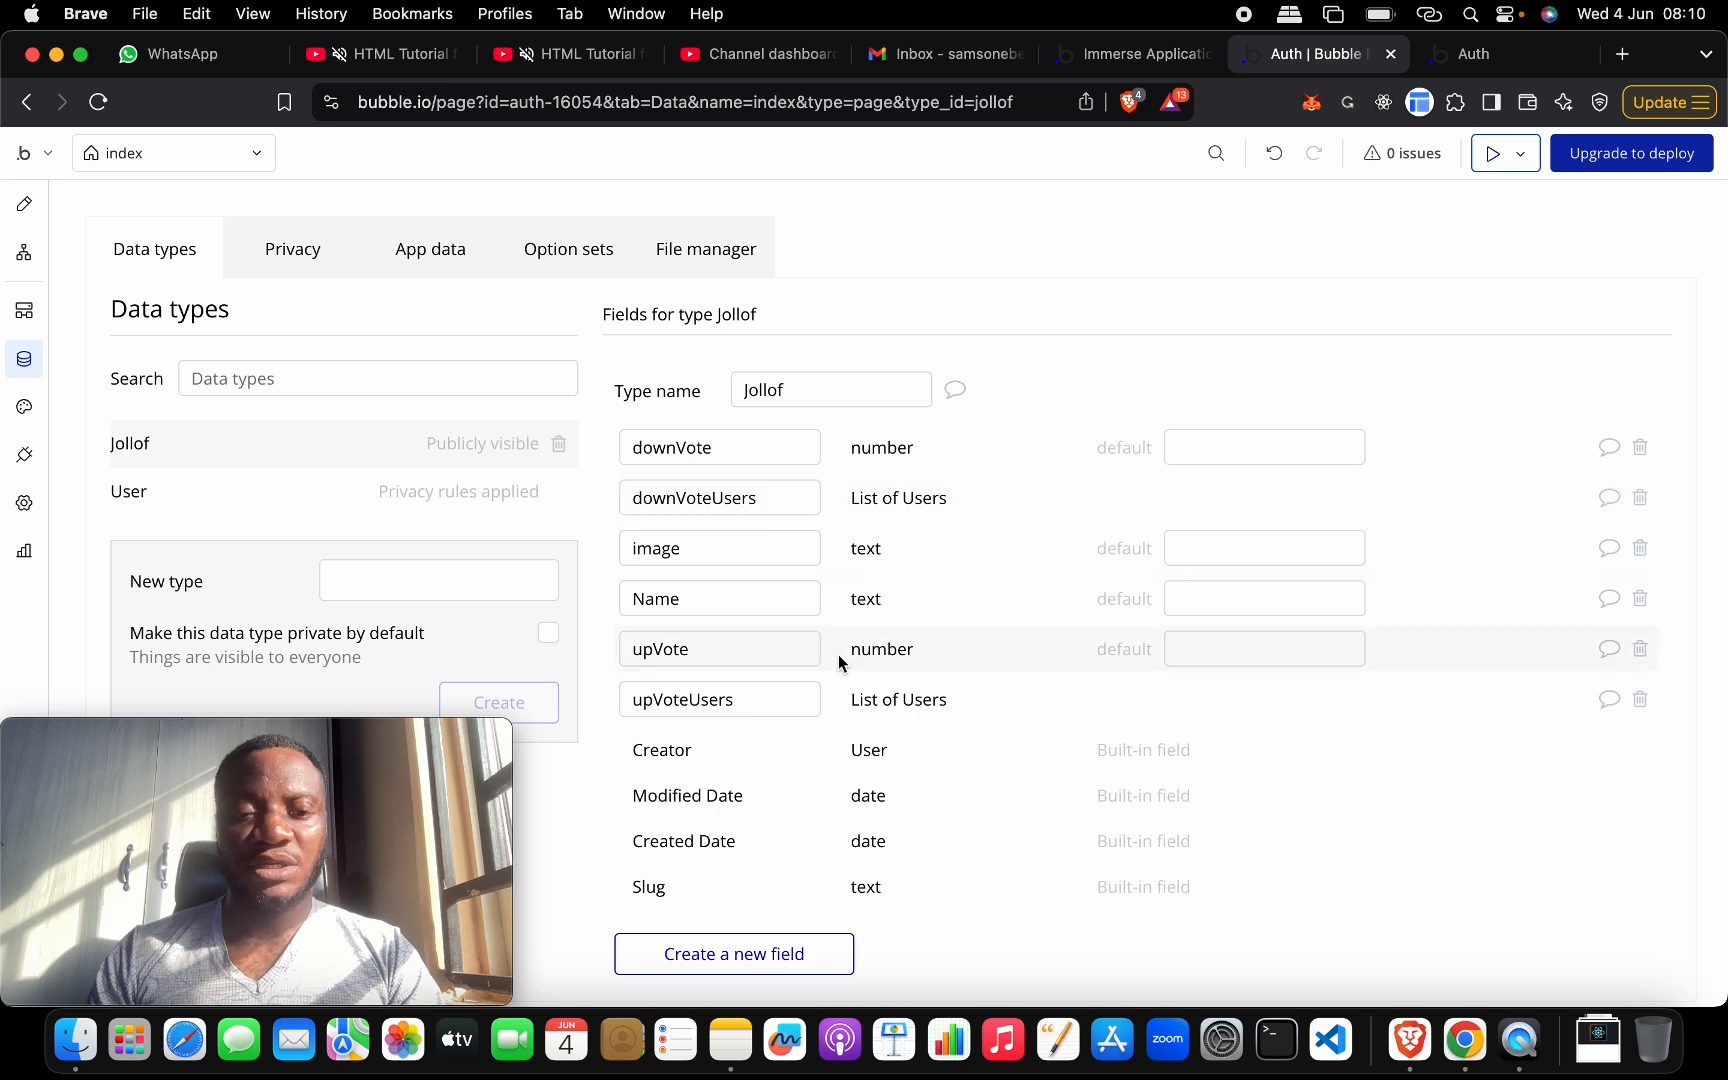
- Rename the downVoteUsers field to downVoters and the upVoteUsers field to upVoters
left_click(788, 494)
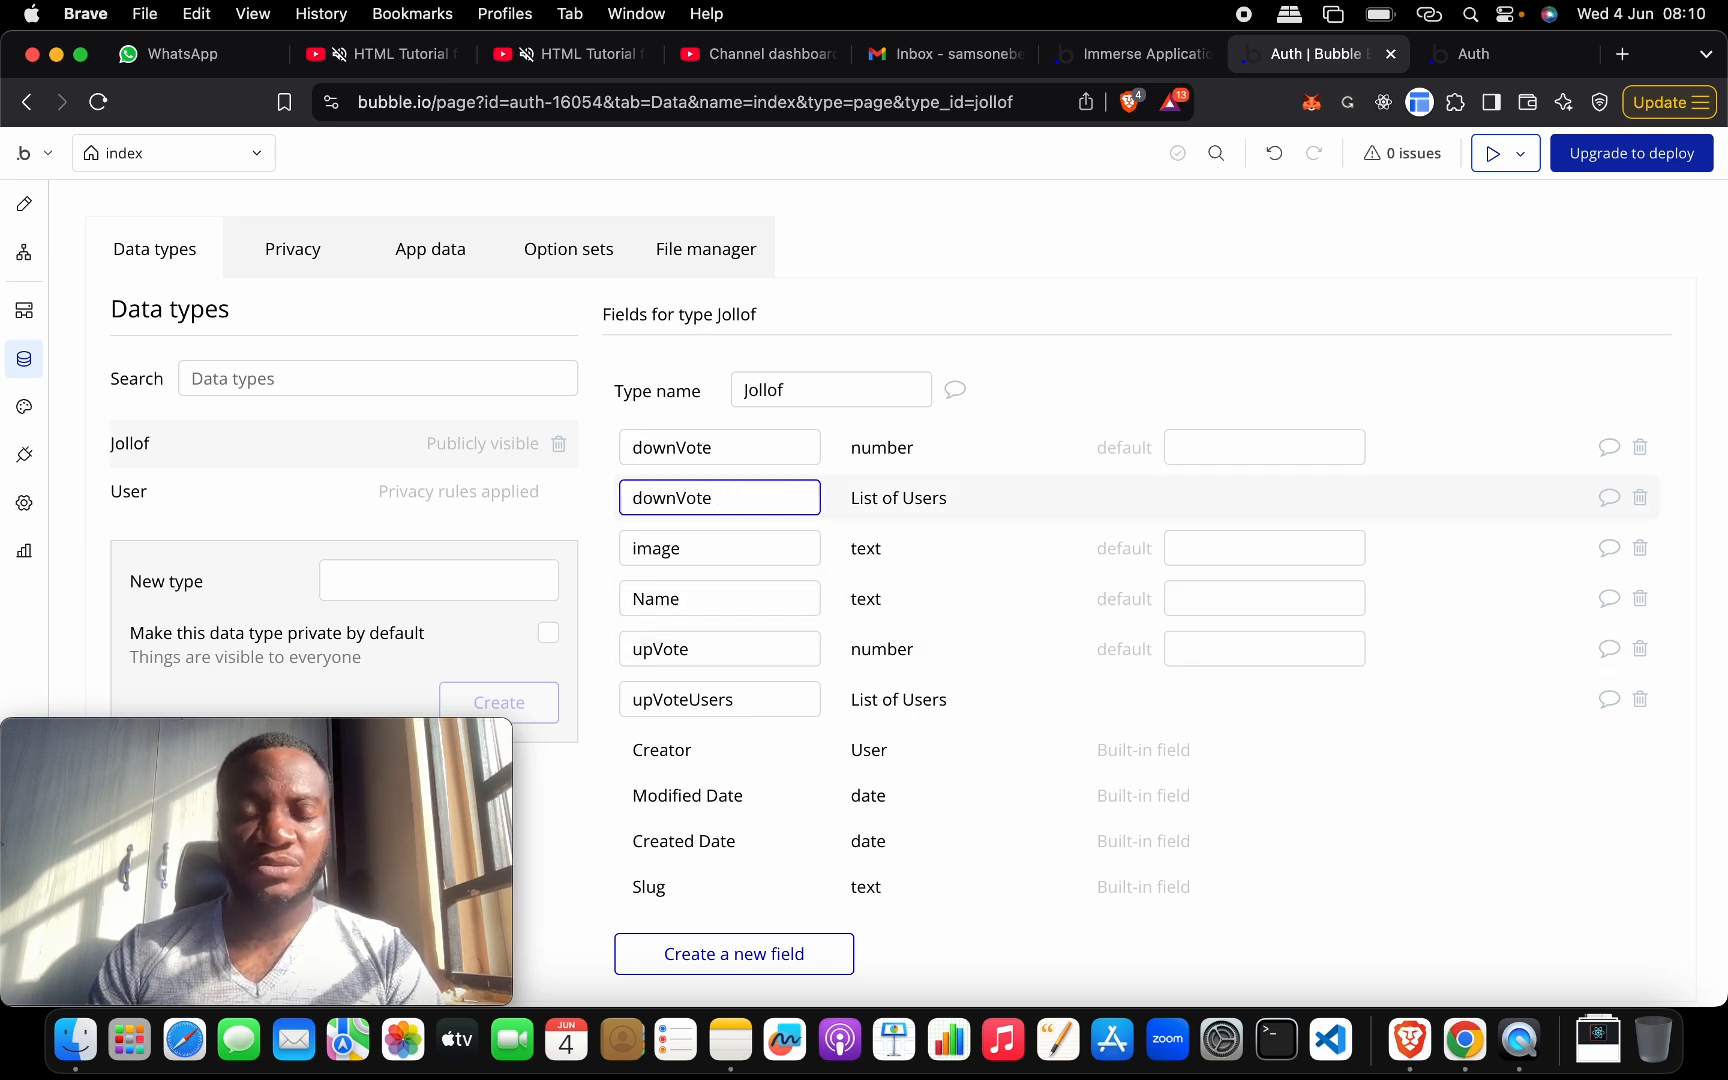
type("s")
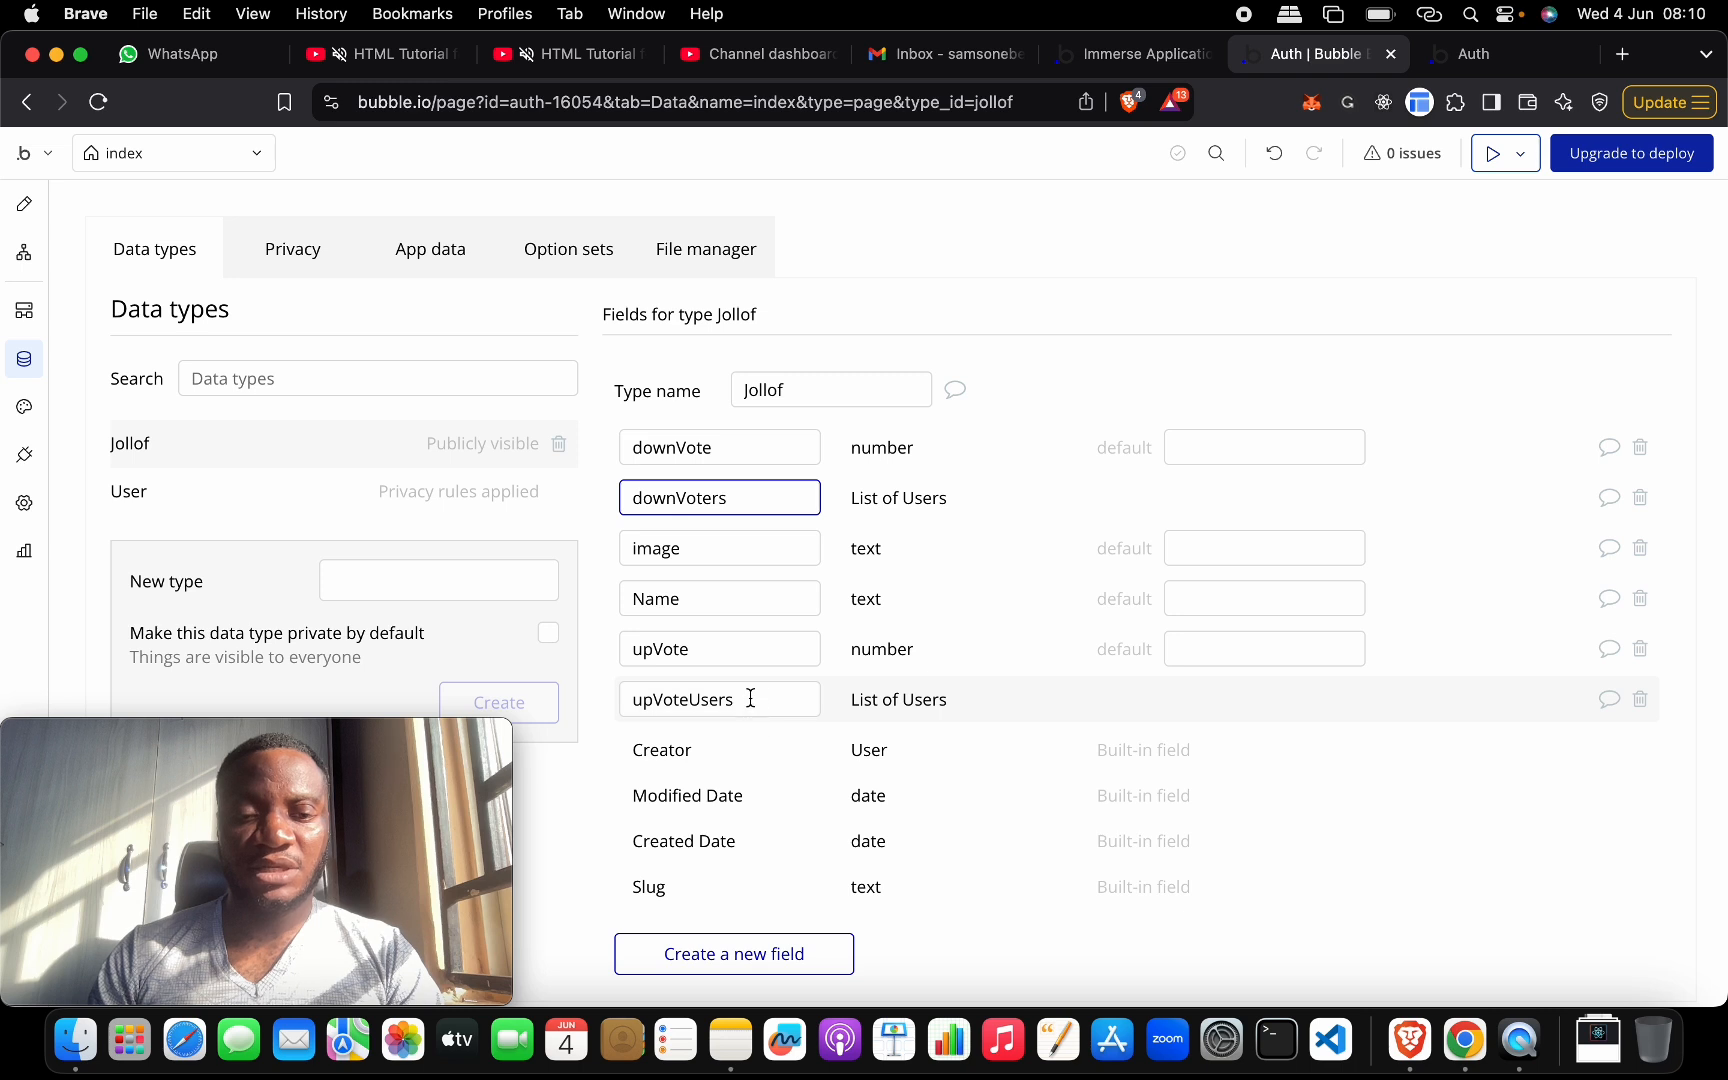
left_click(750, 698)
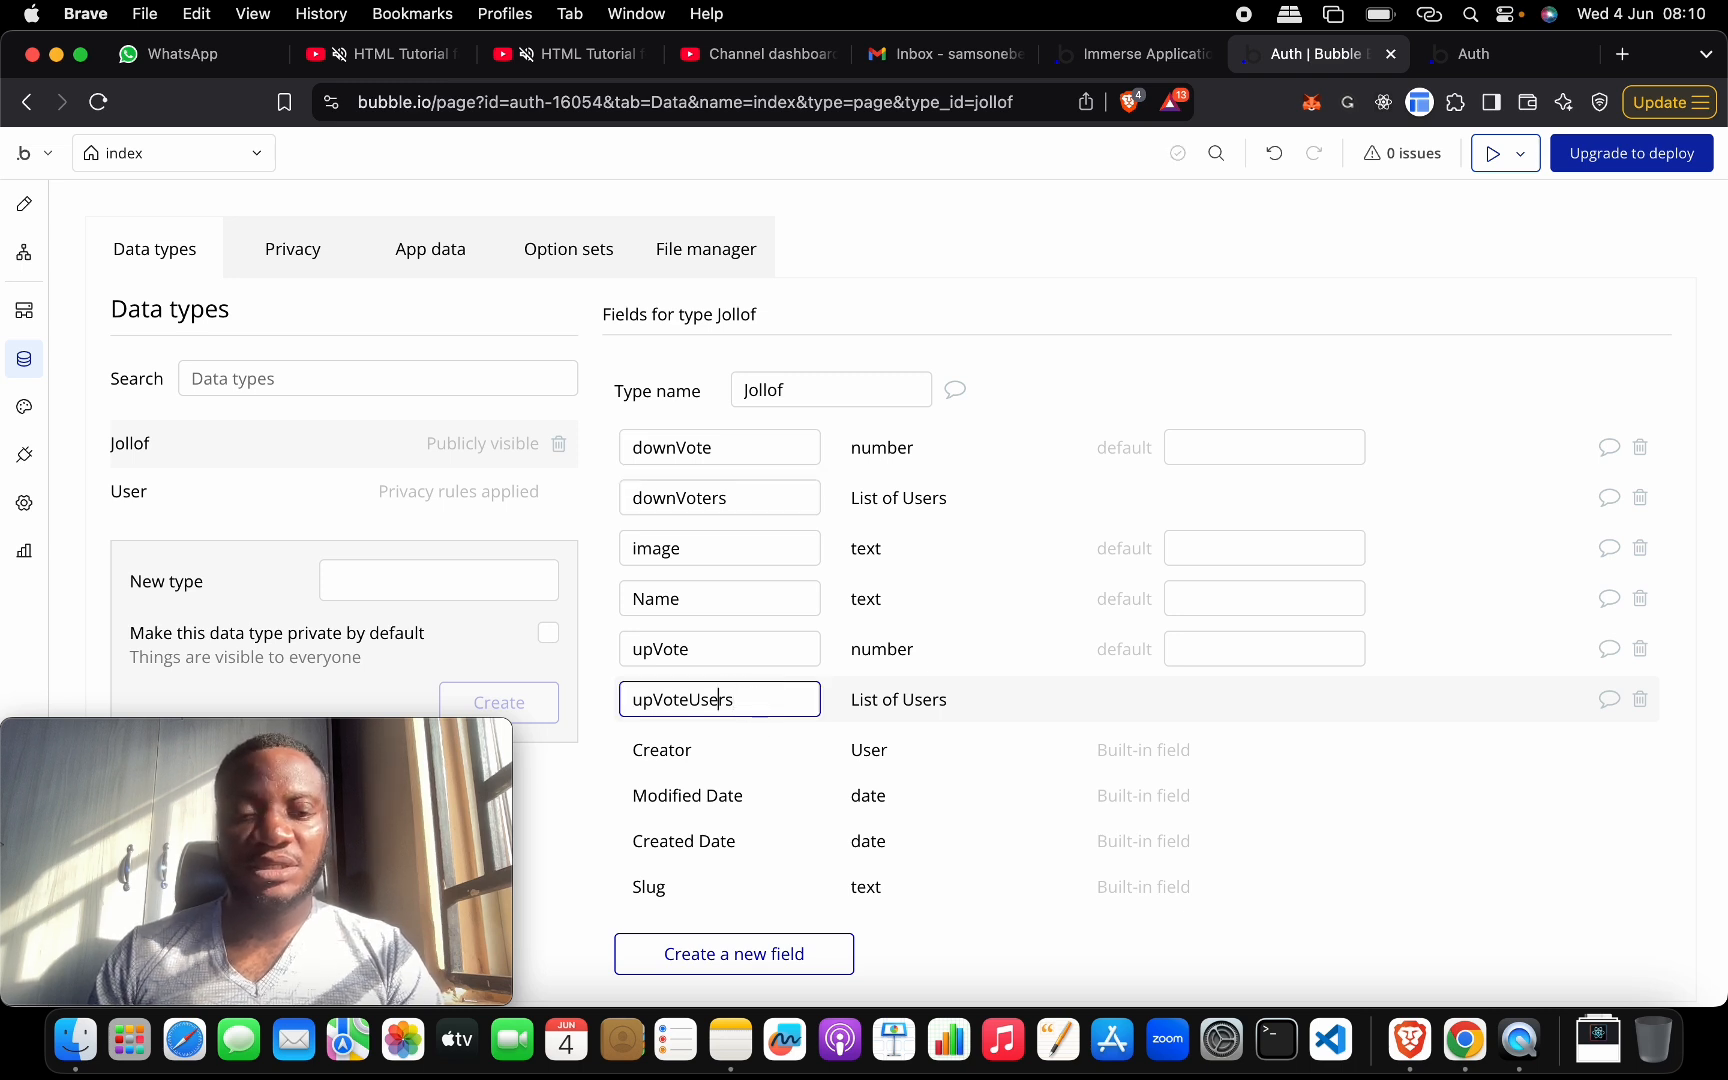
key("BackSpace")
key("BackSpace")
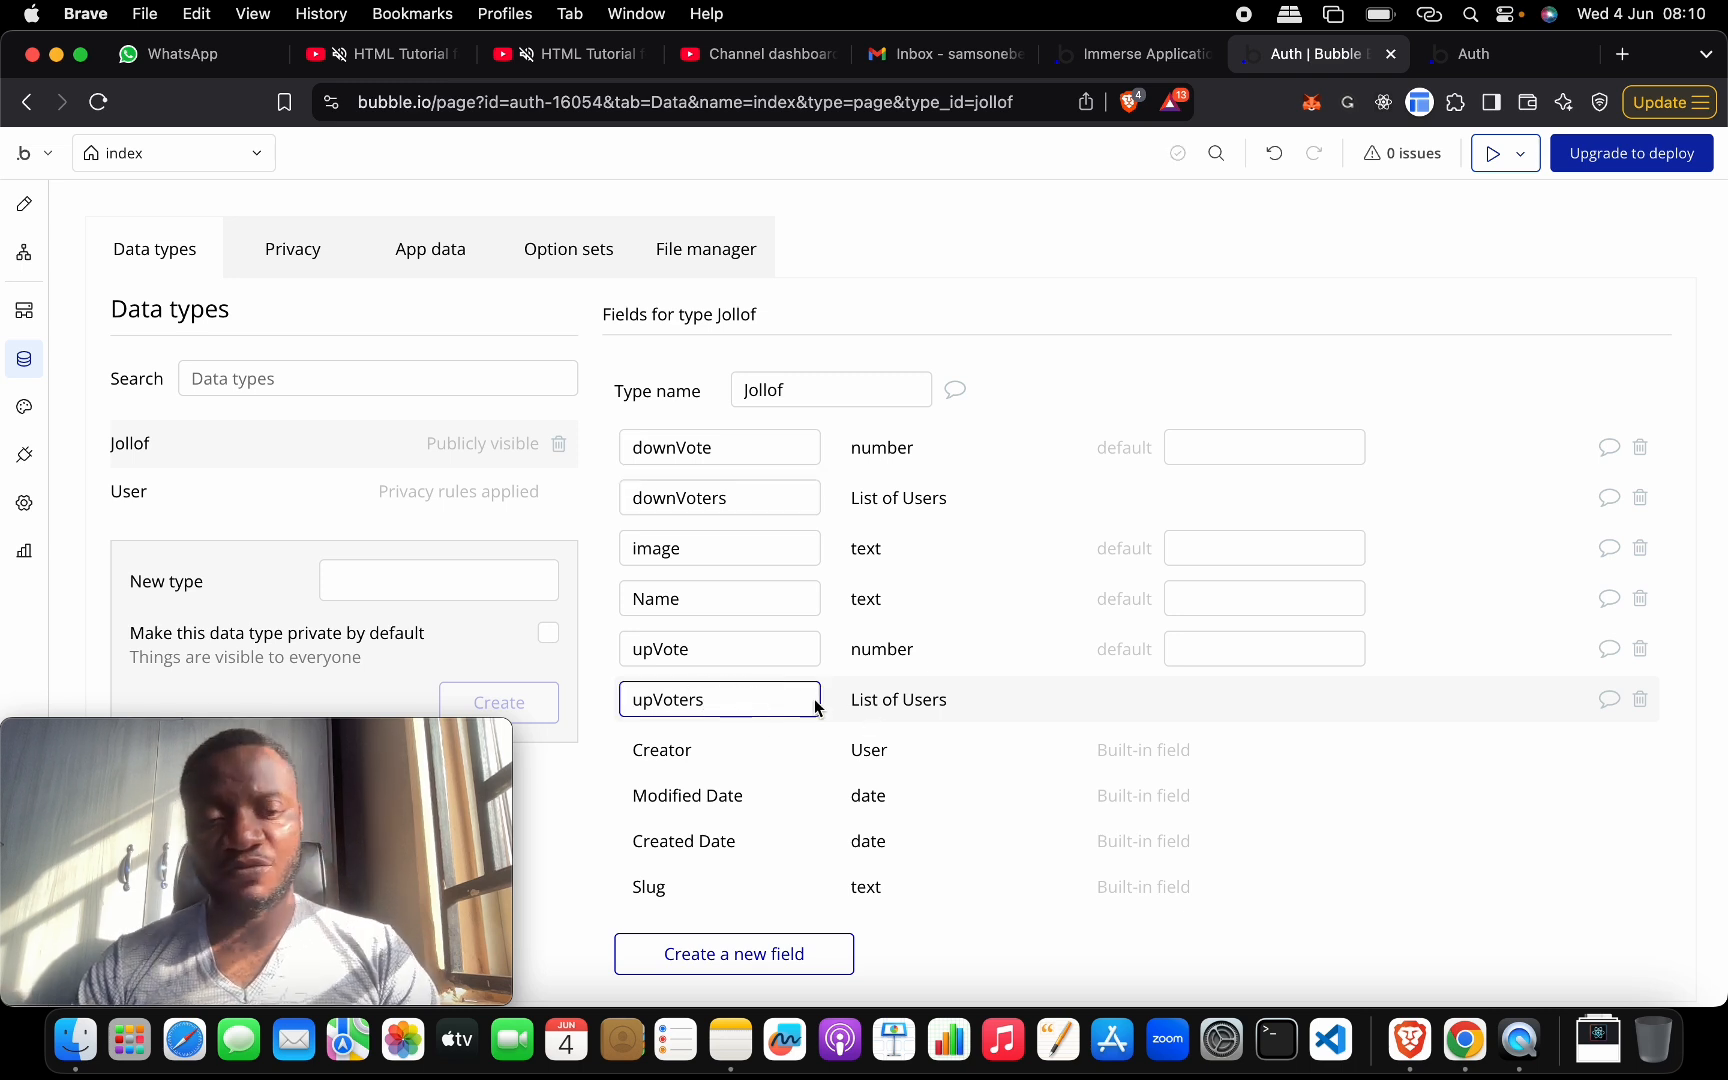
left_click(795, 730)
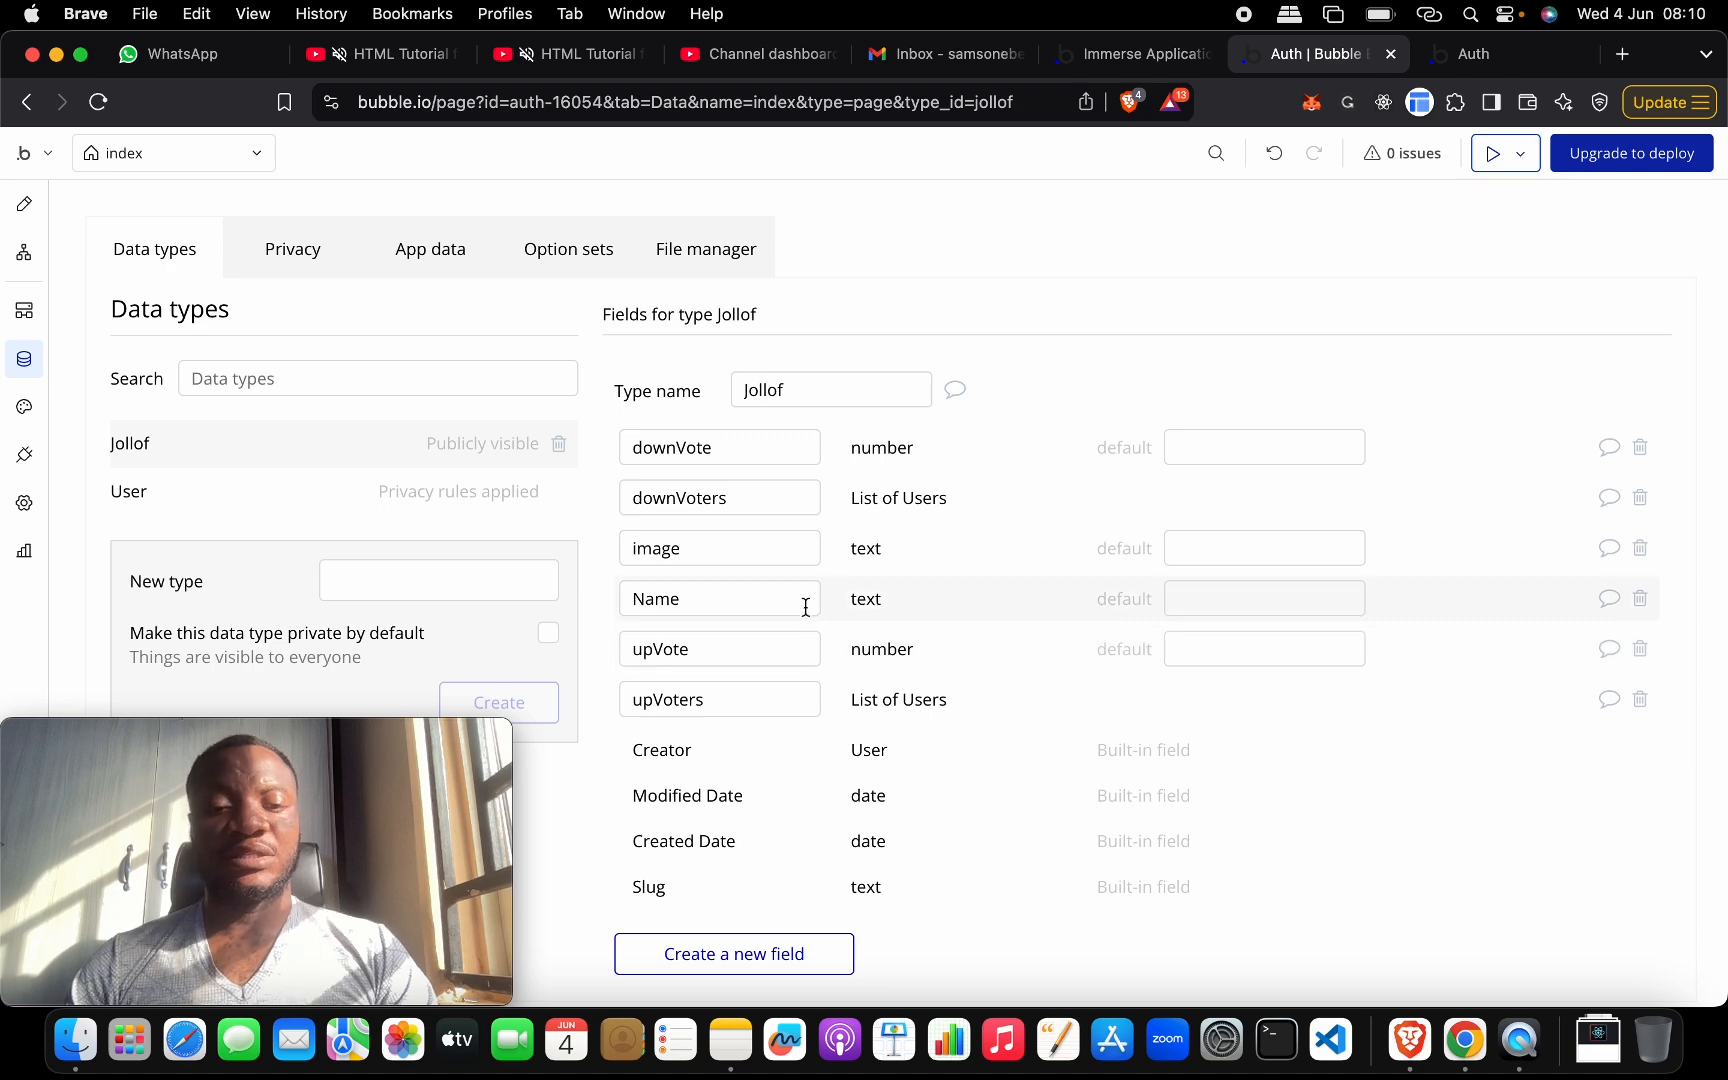
mouse_move(806, 607)
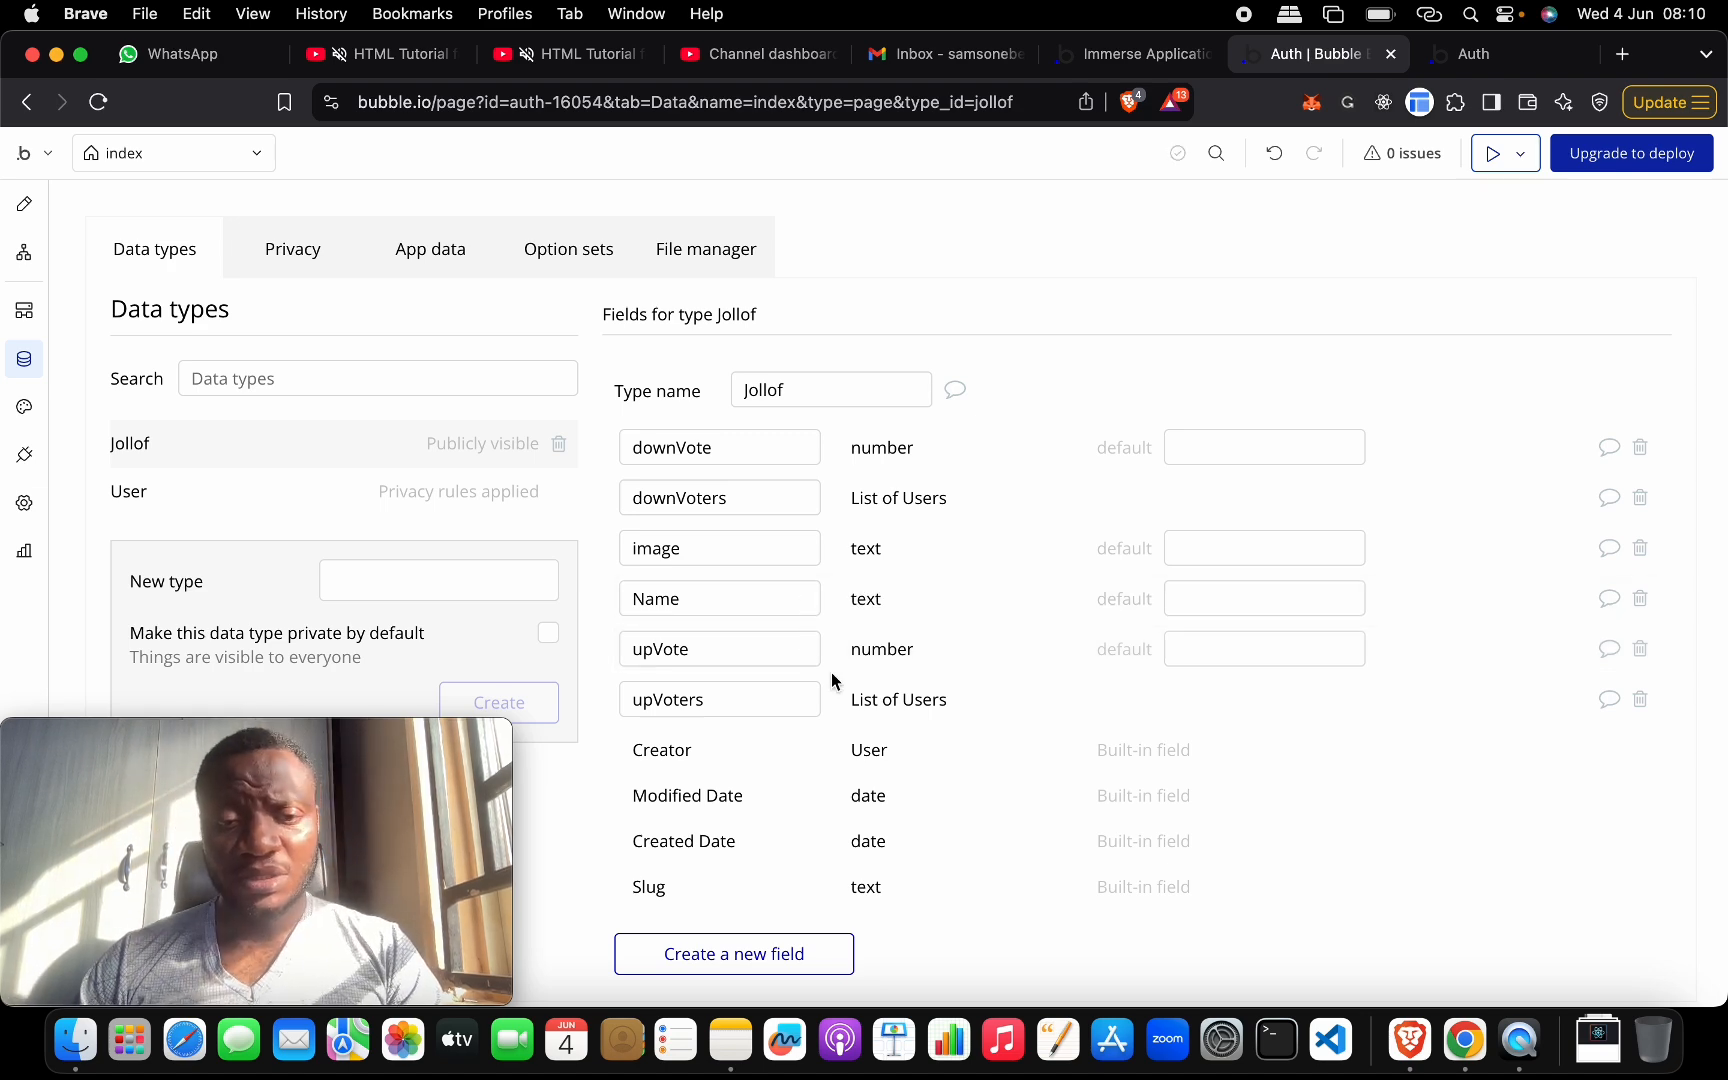
left_click(771, 948)
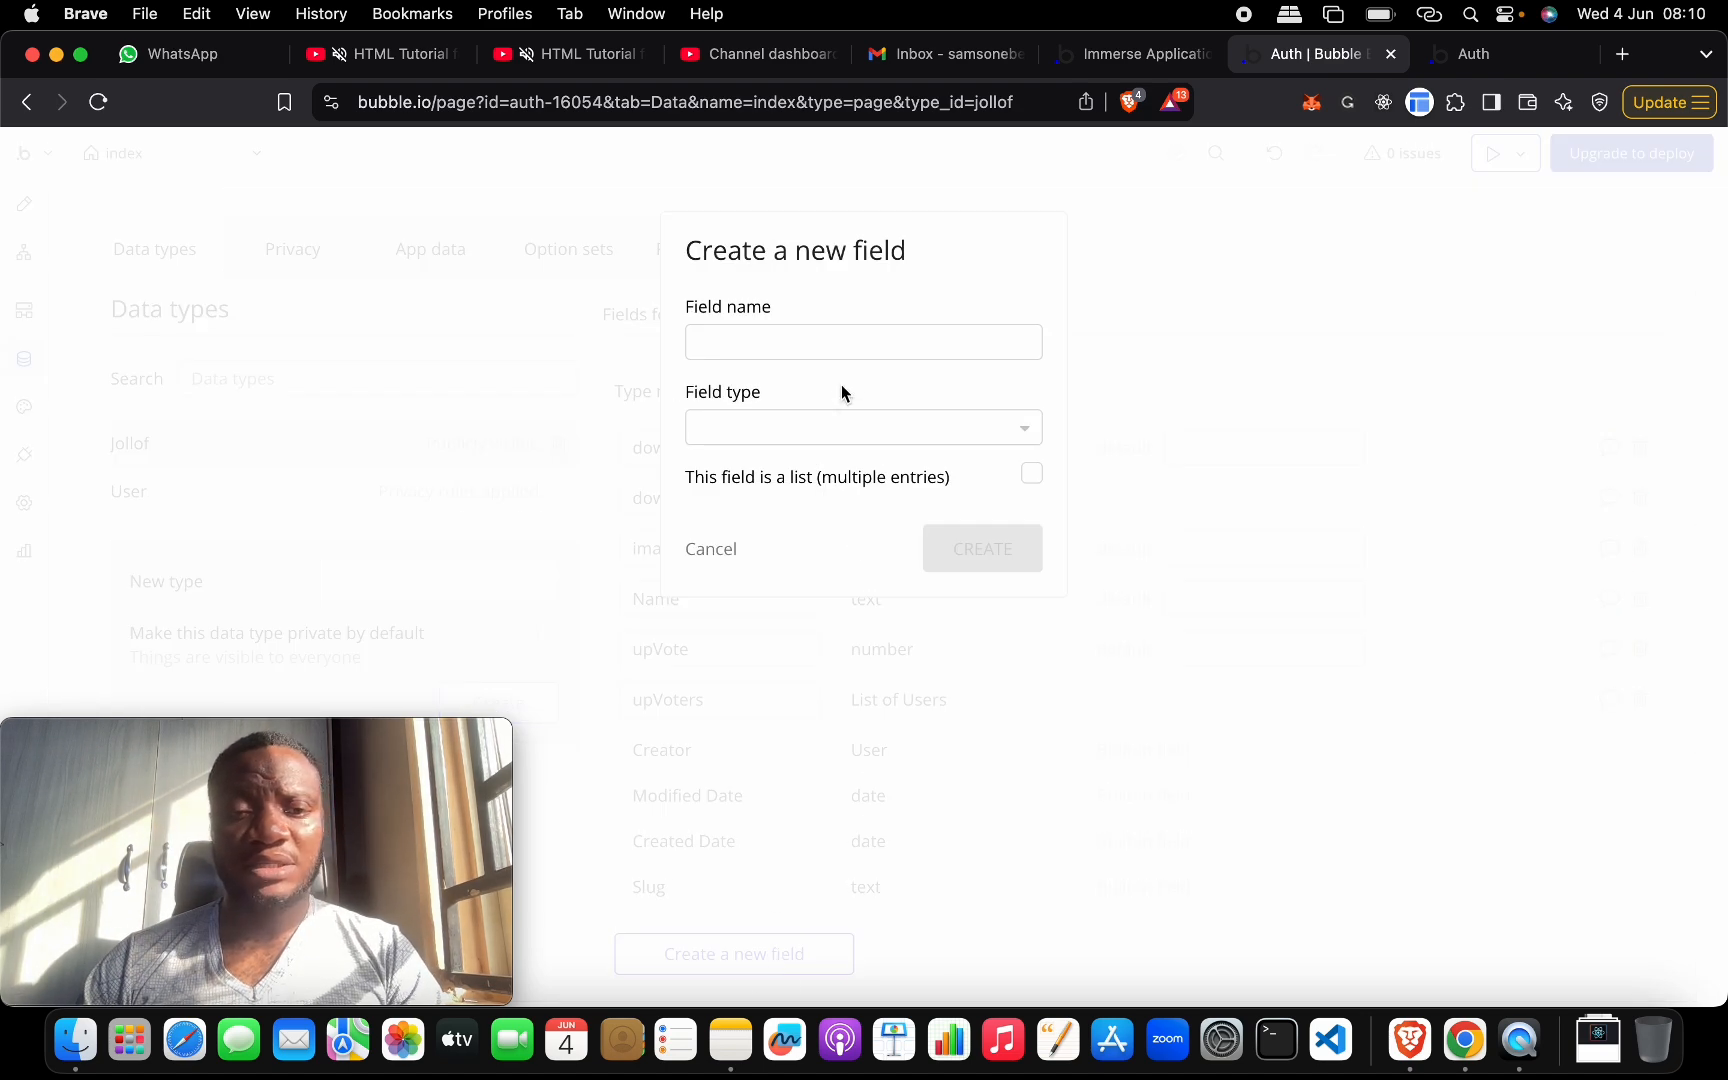
left_click(843, 351)
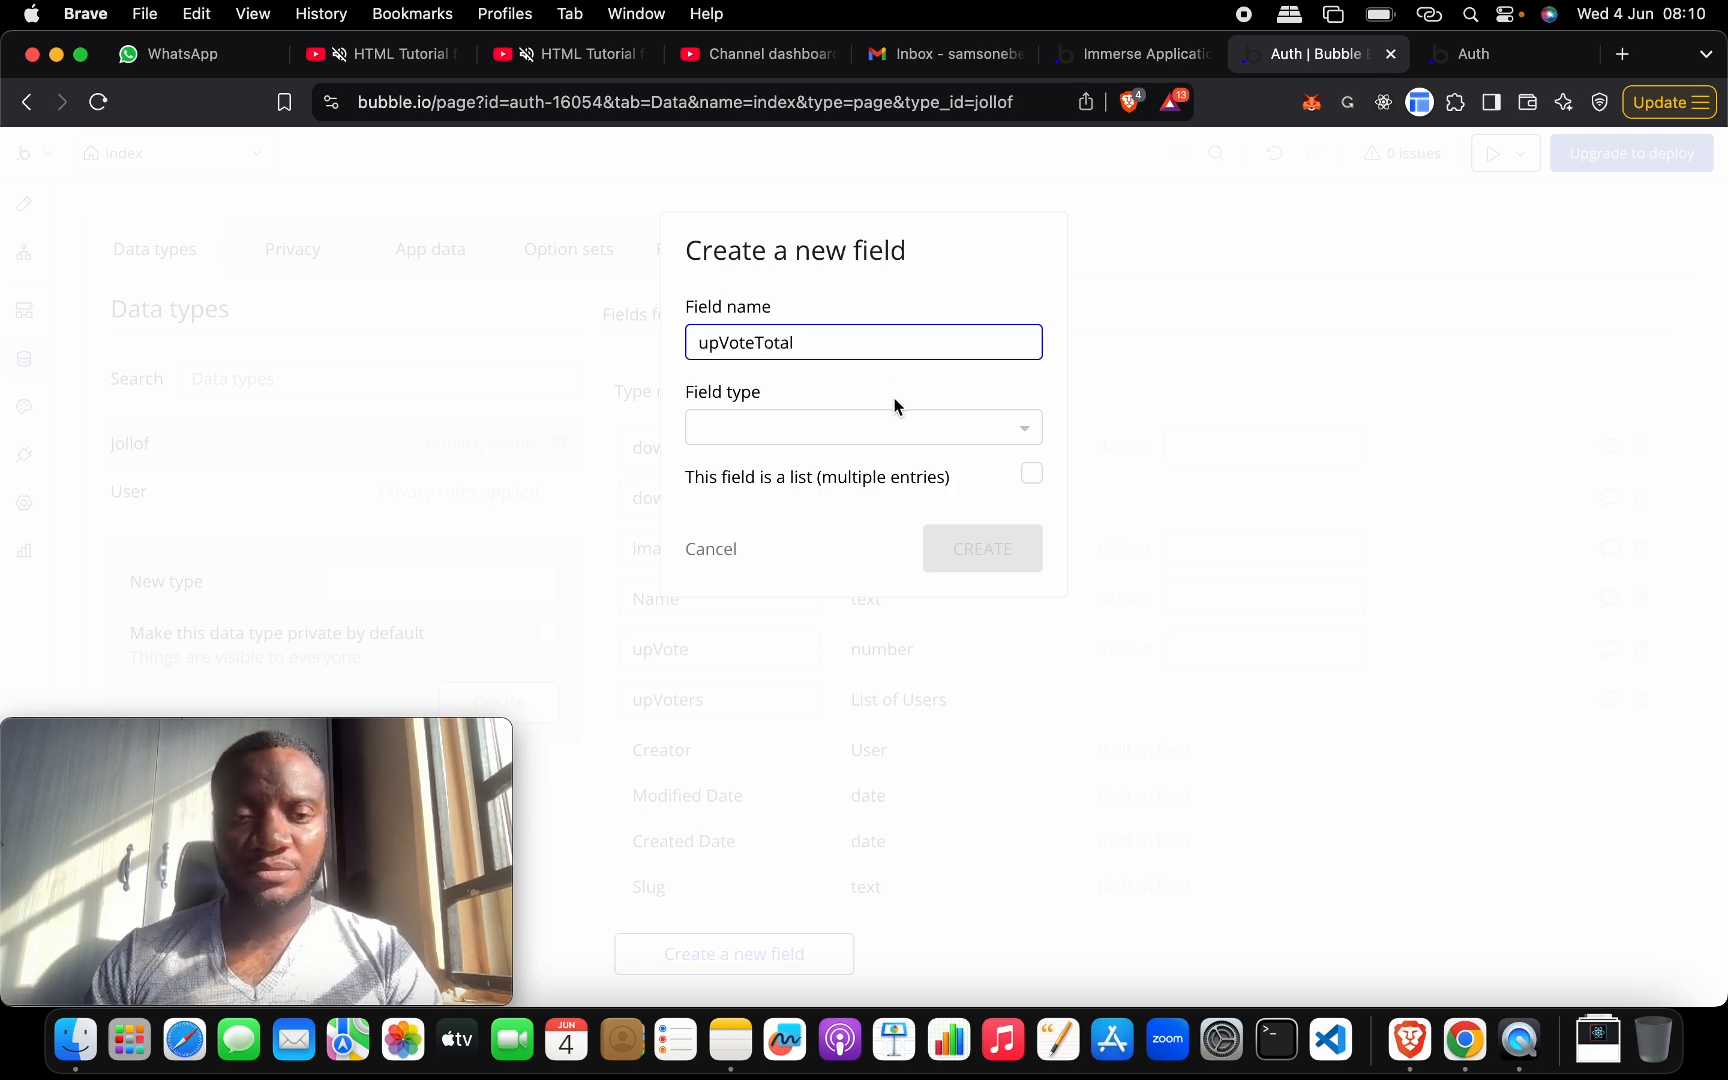
left_click(800, 428)
type("num")
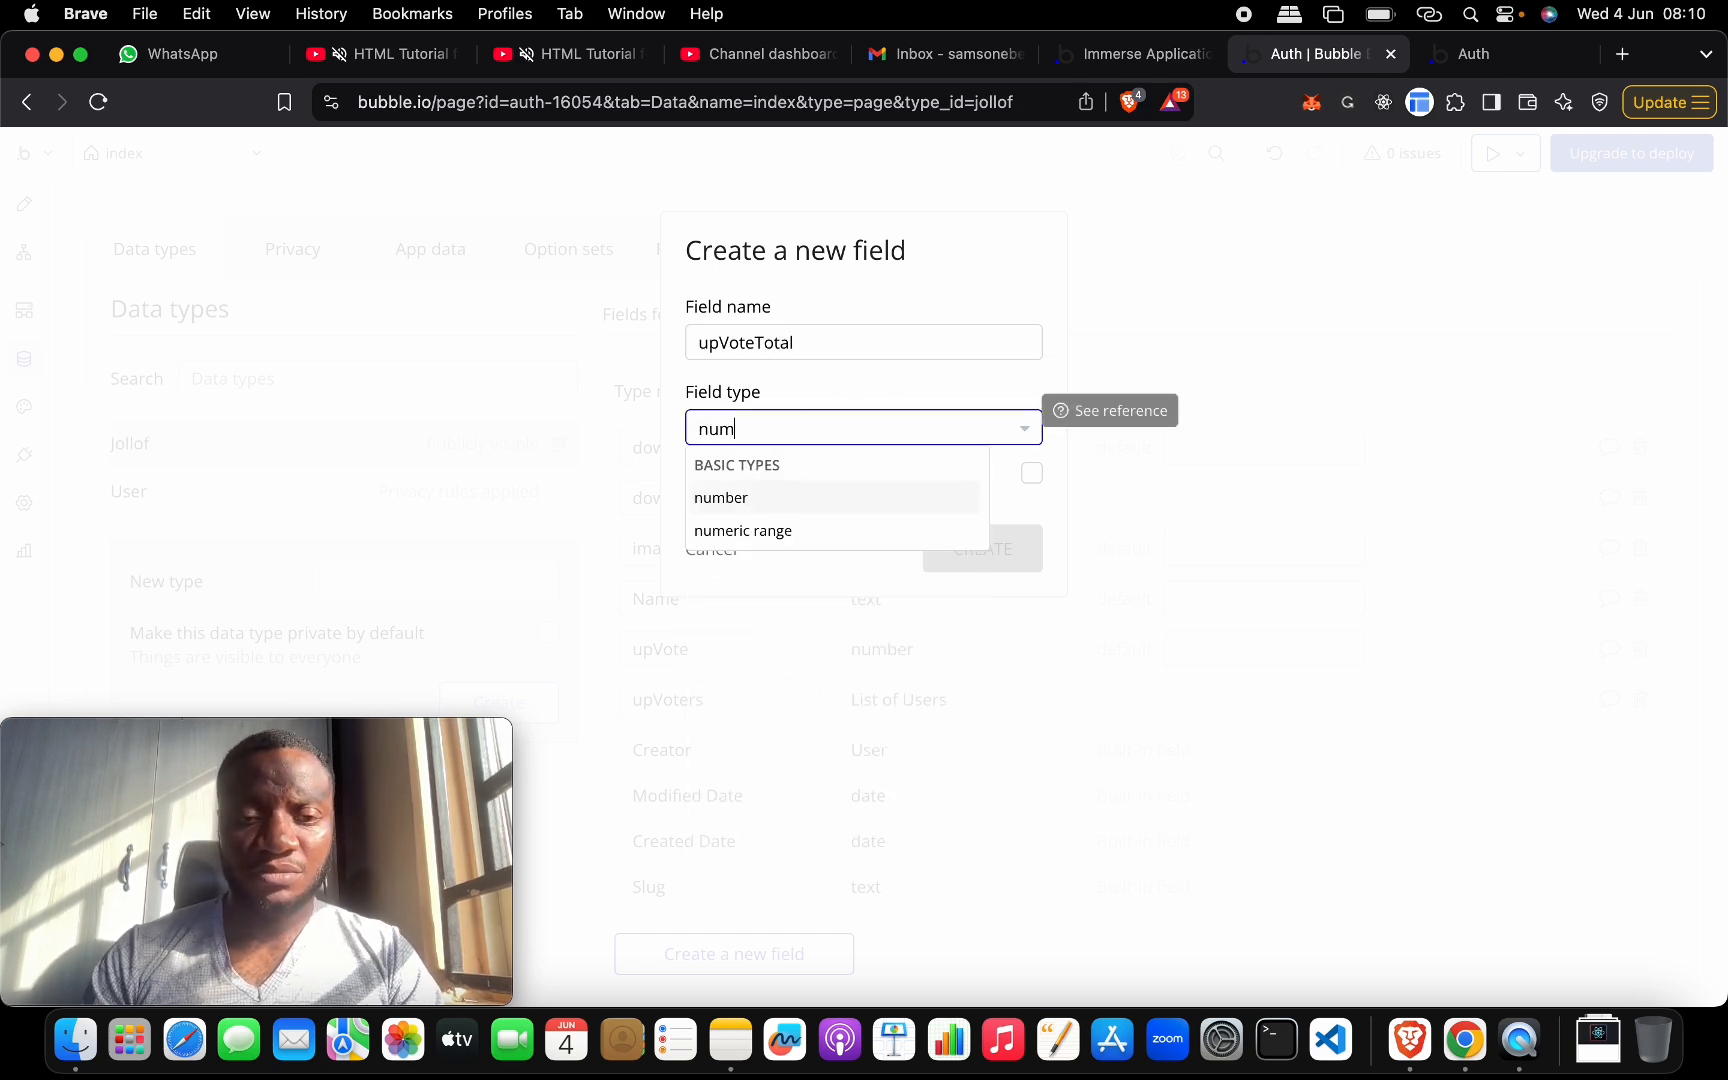
left_click(801, 499)
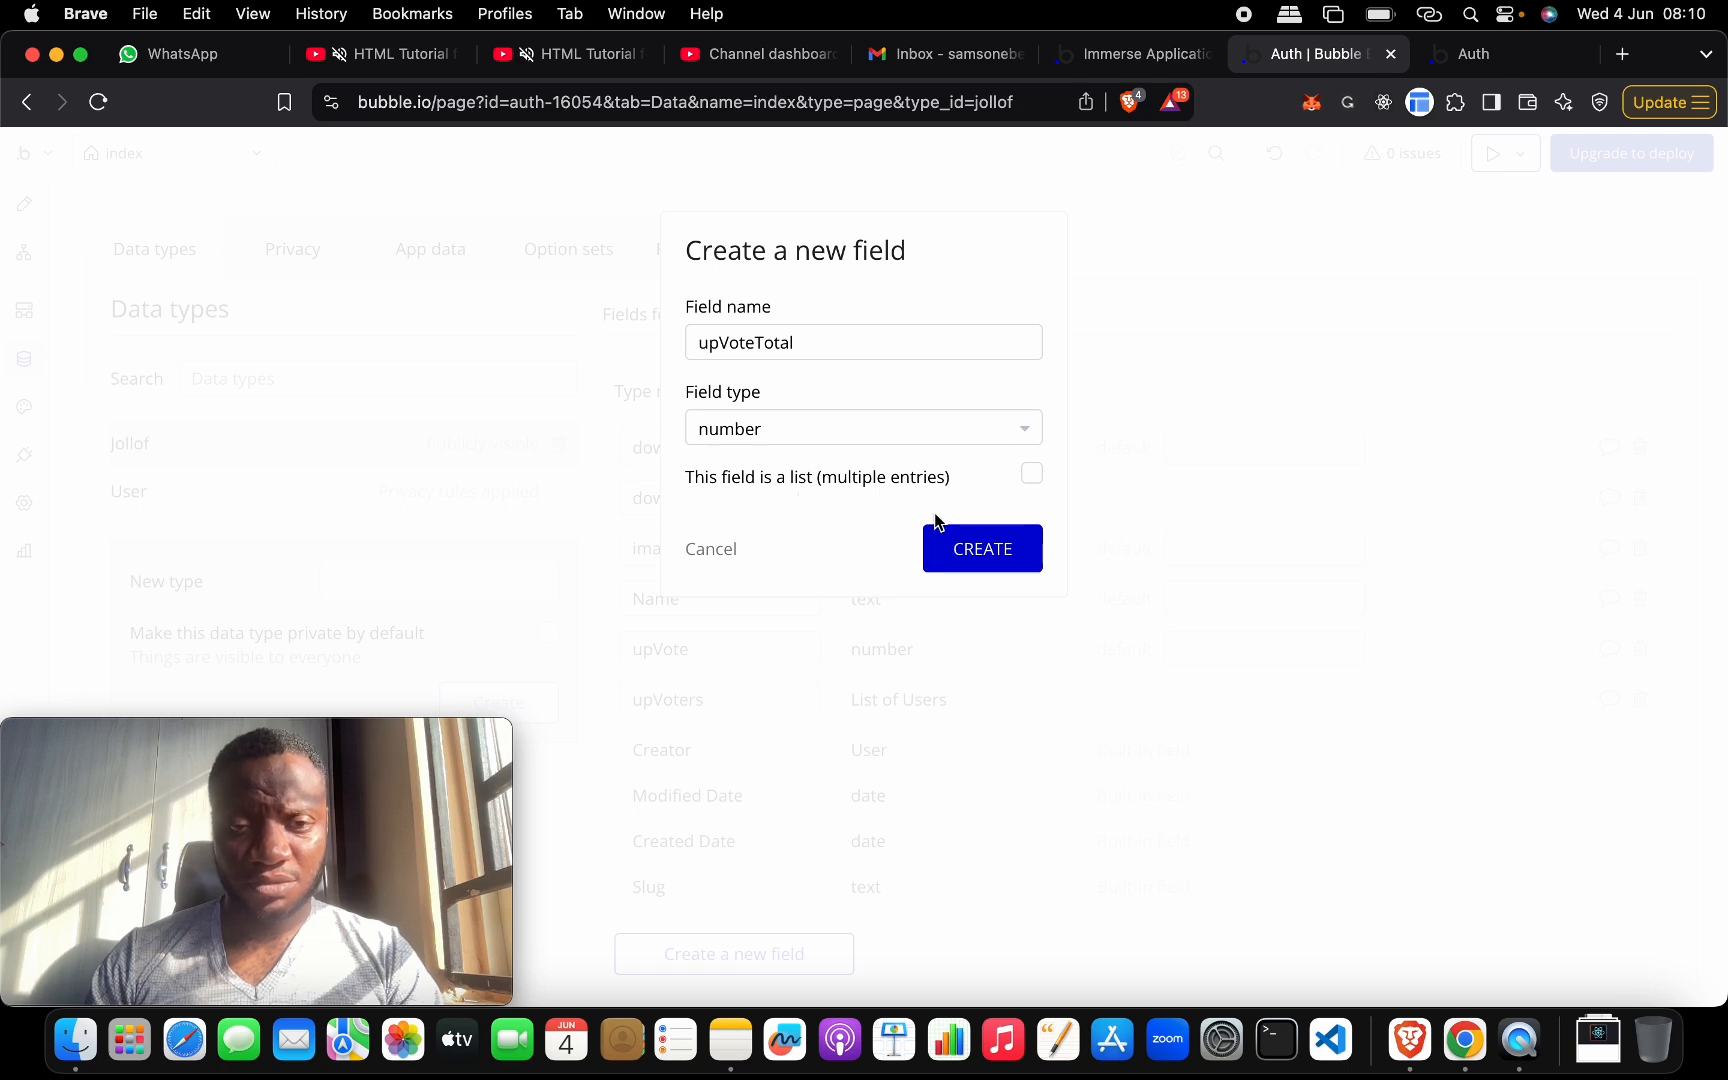
left_click(724, 545)
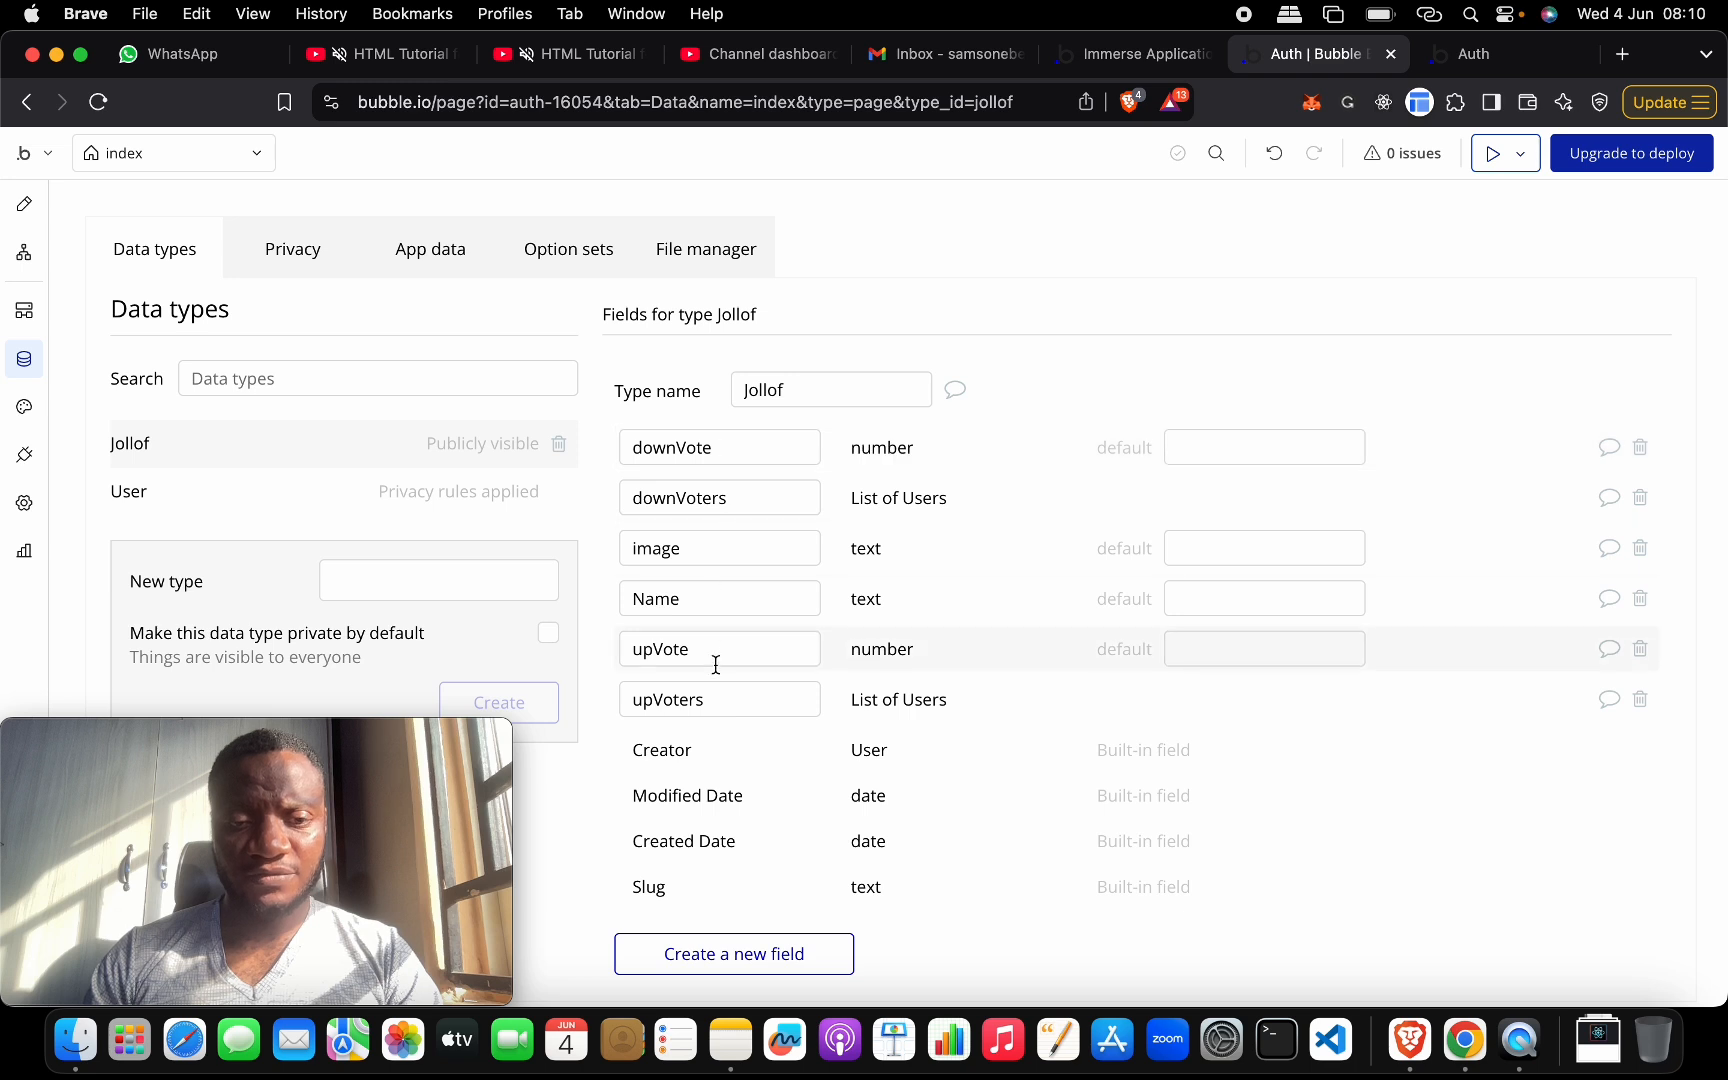
- Rename the downVote field to downVoteTotal and the upVote field to upVoteTotal in the Jollof data type
left_click(767, 447)
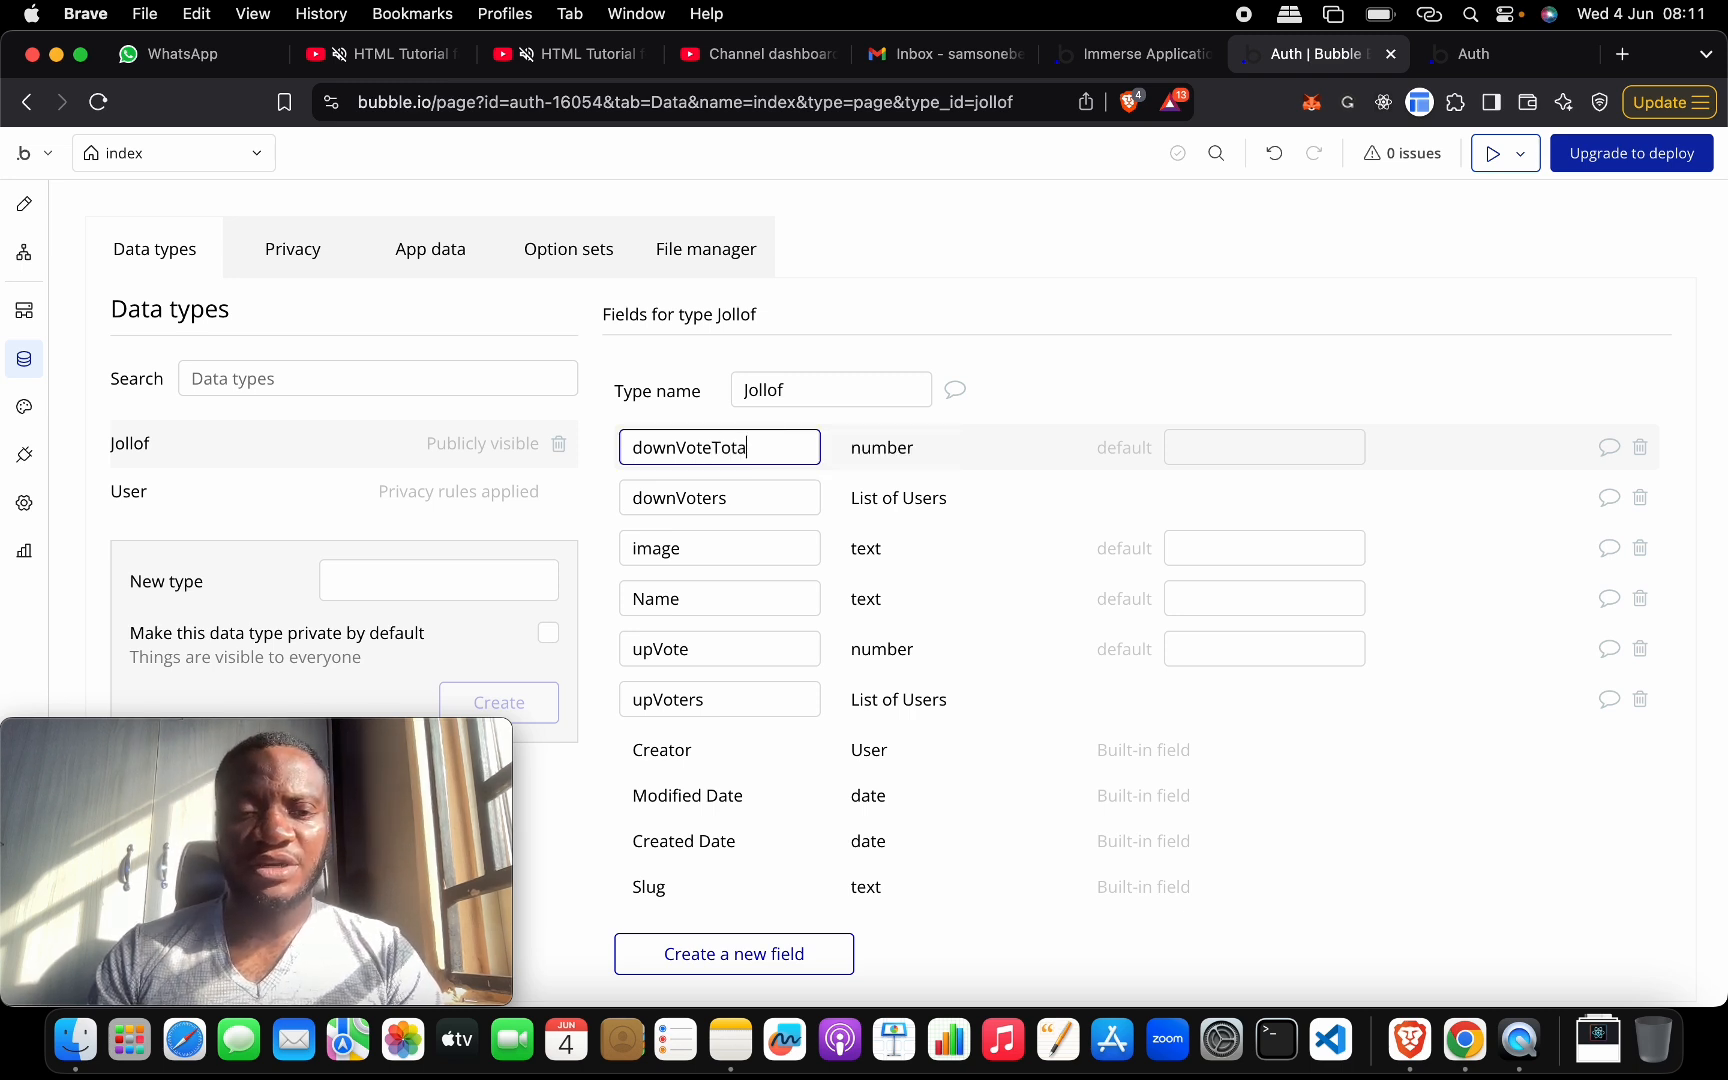
left_click(733, 647)
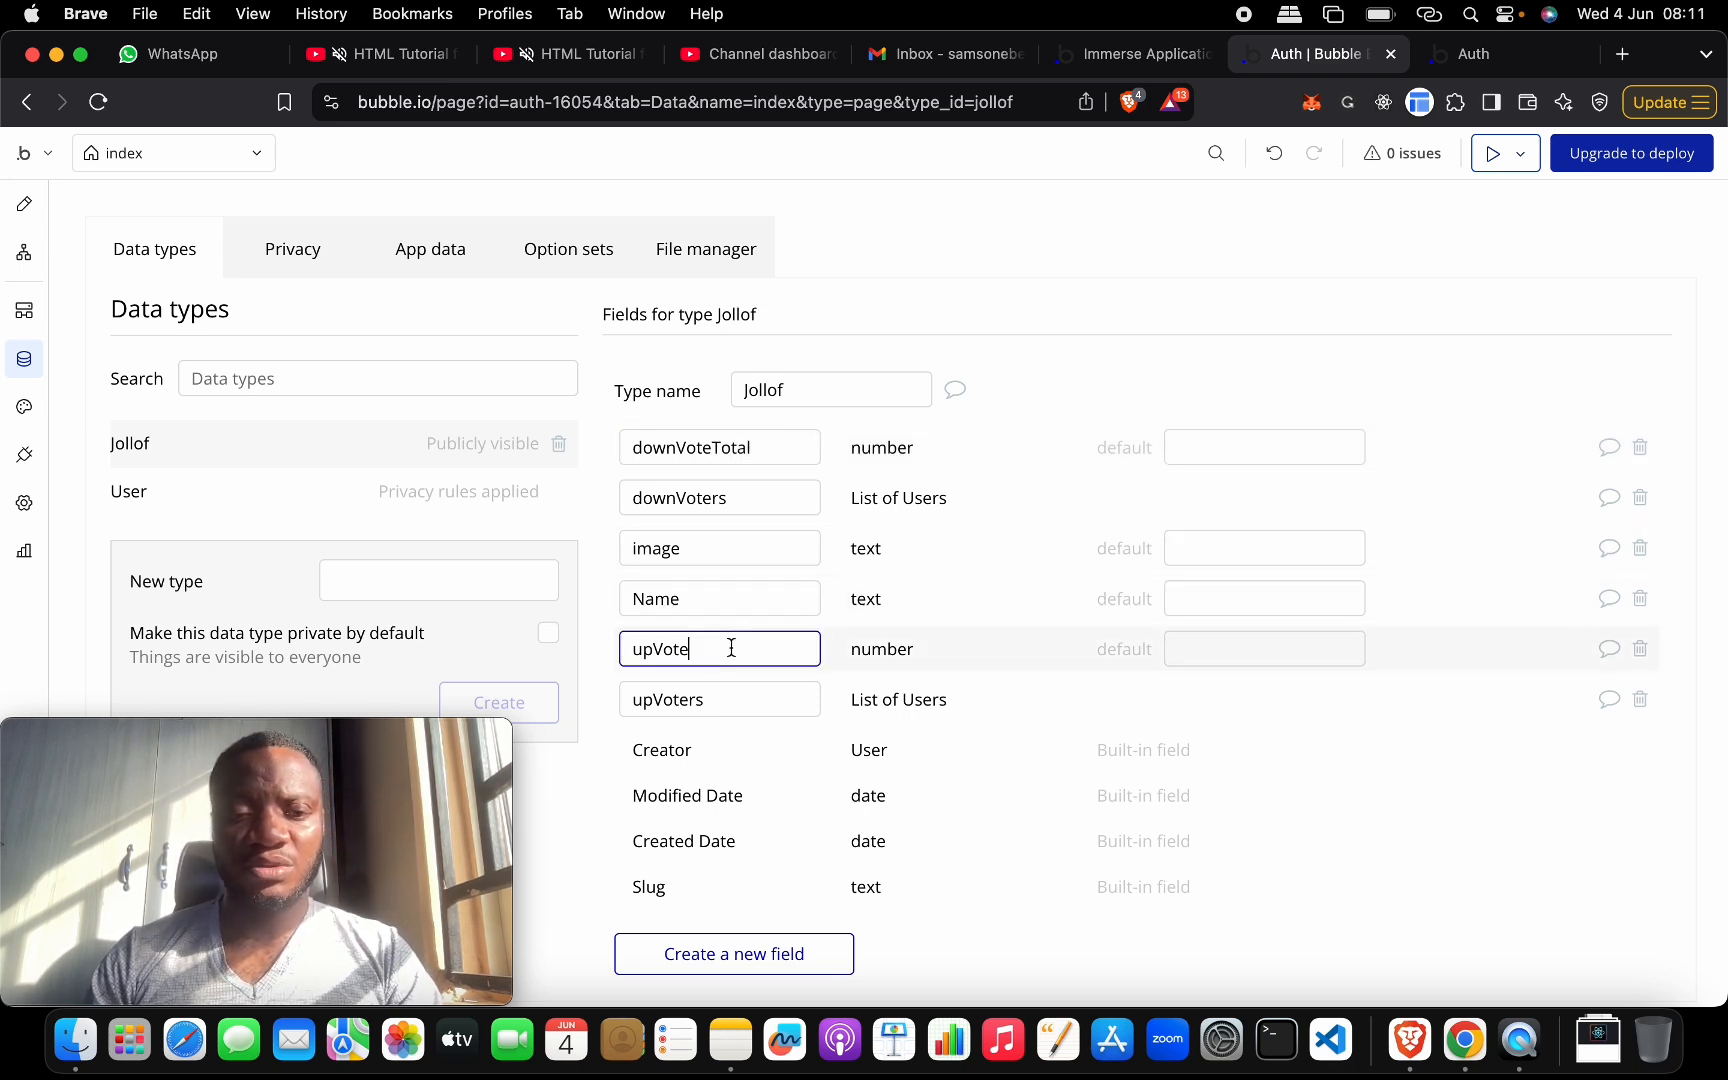
type("Total")
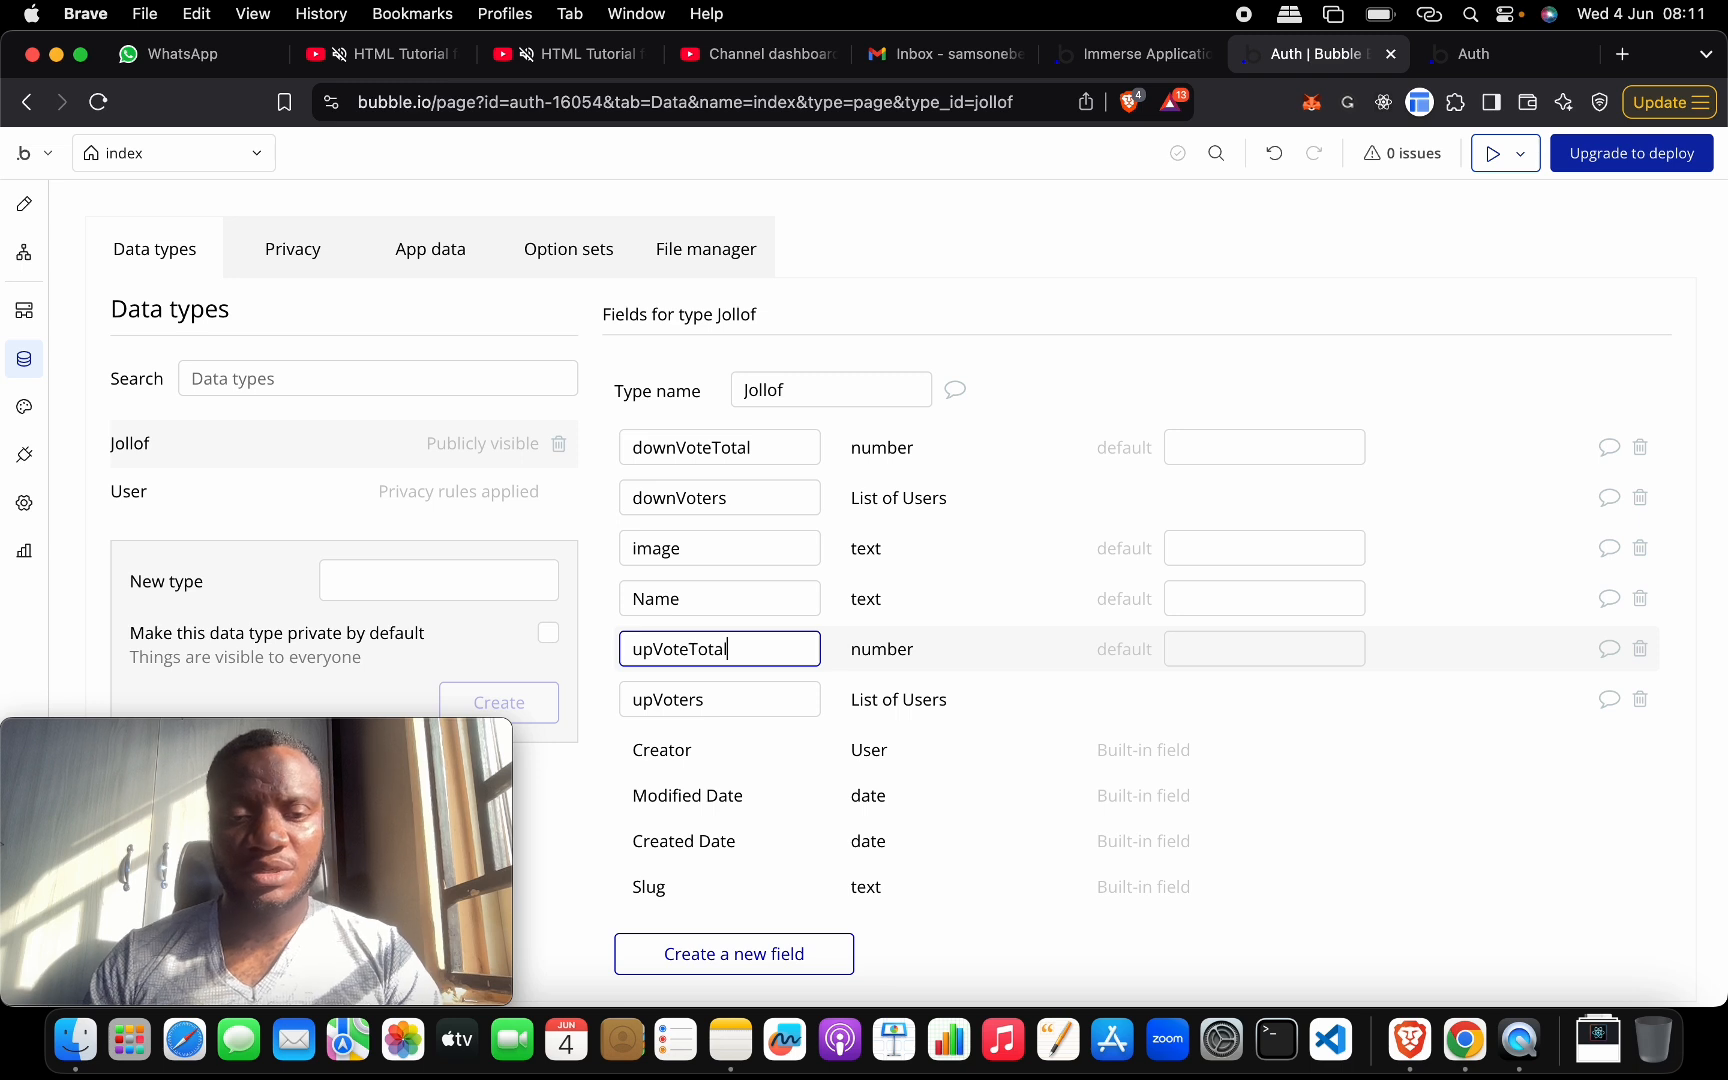
left_click(806, 765)
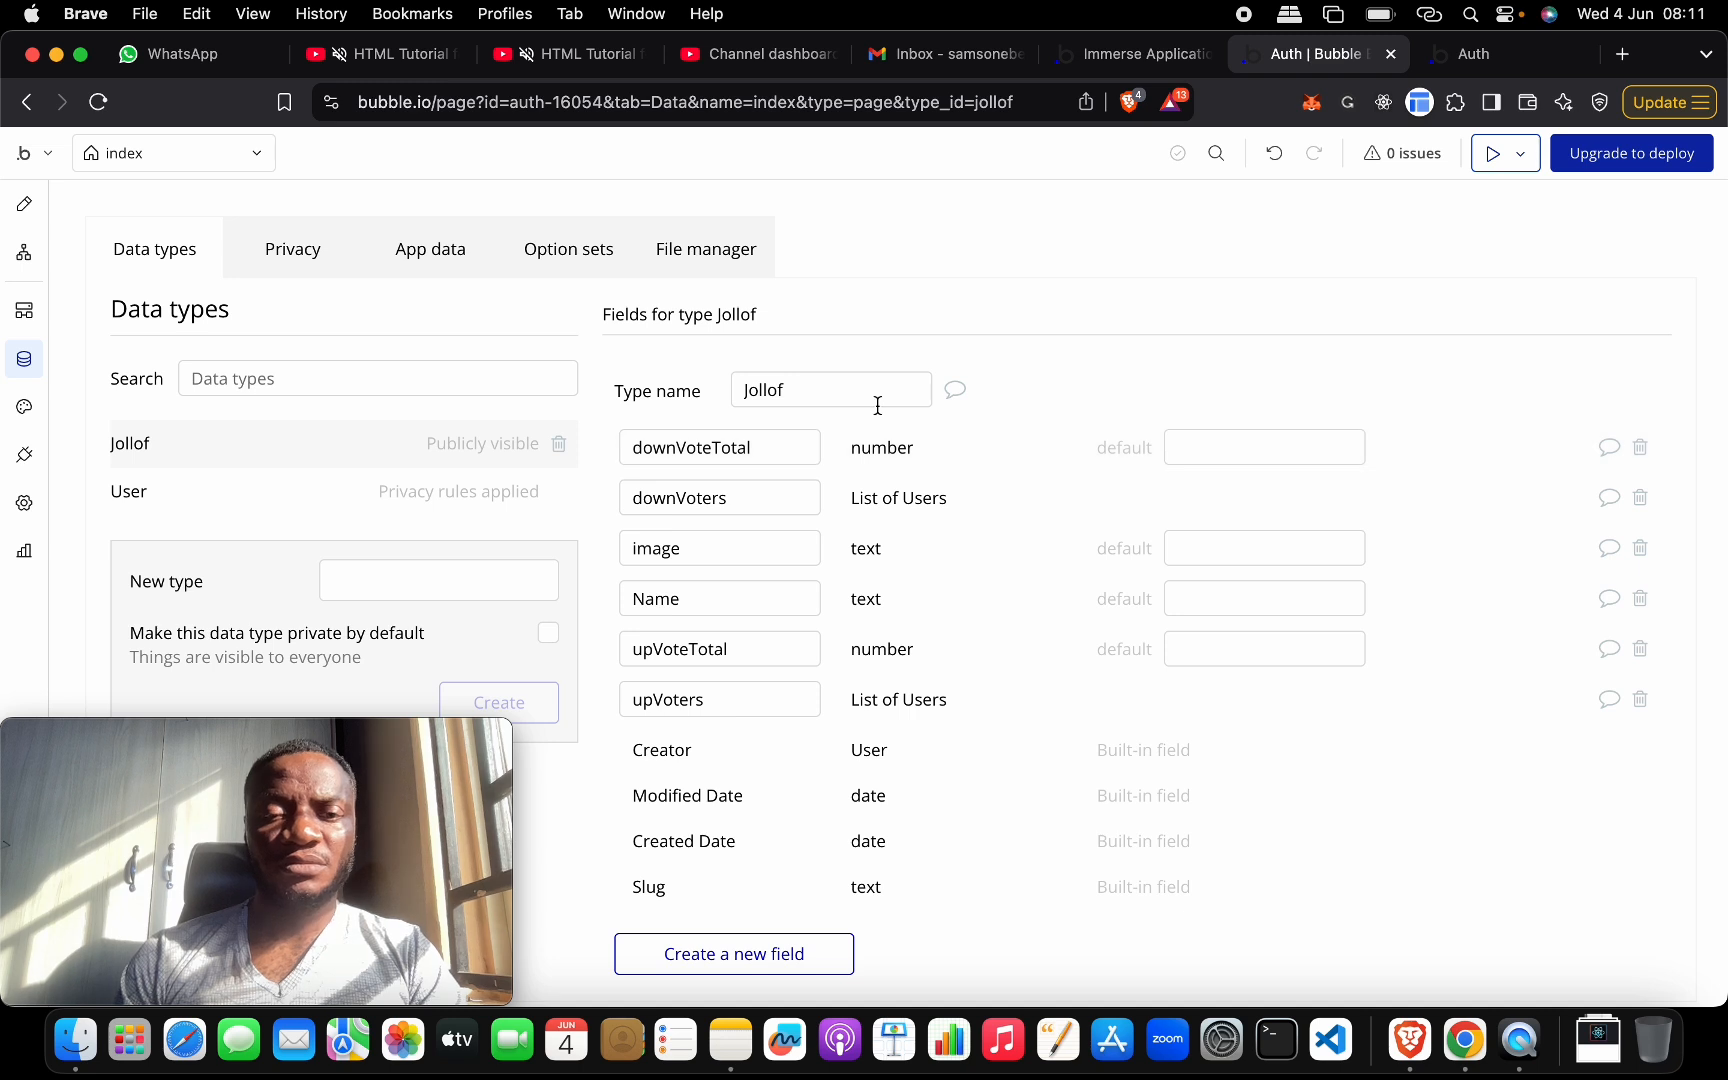
- Open the poll page in the design editor and close the text element's property editor
left_click(30, 215)
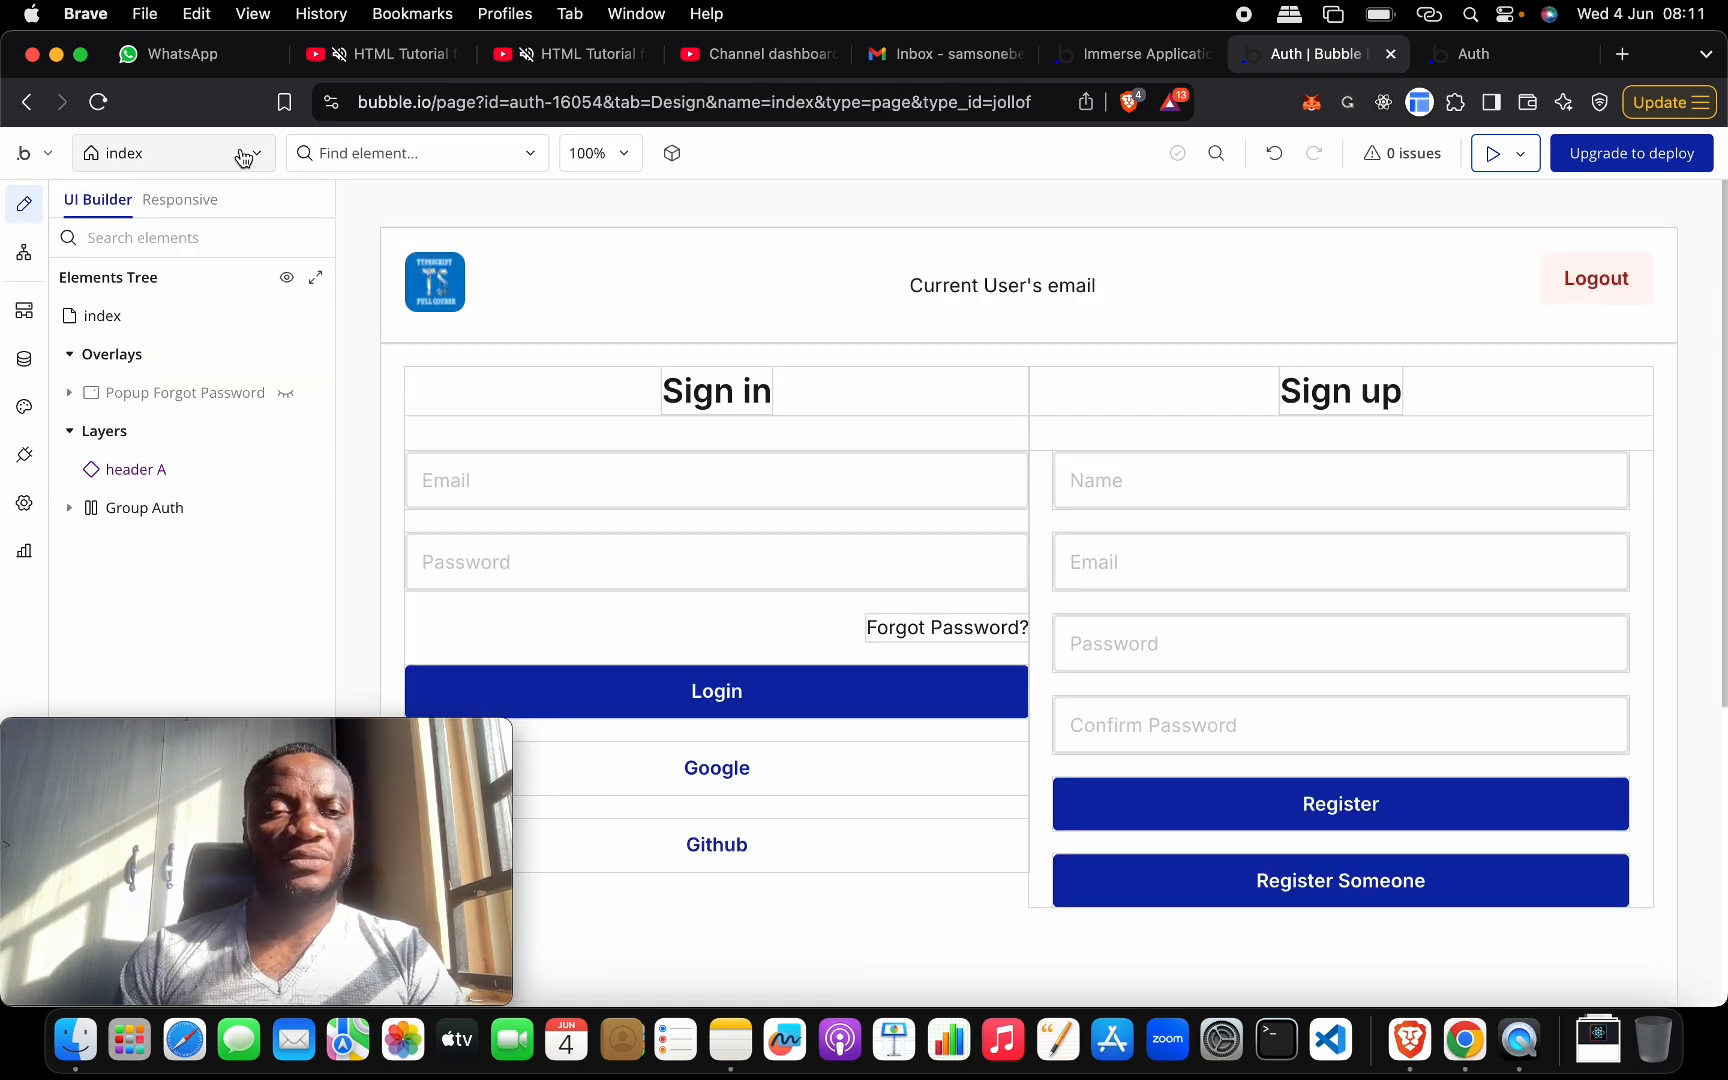
left_click(243, 155)
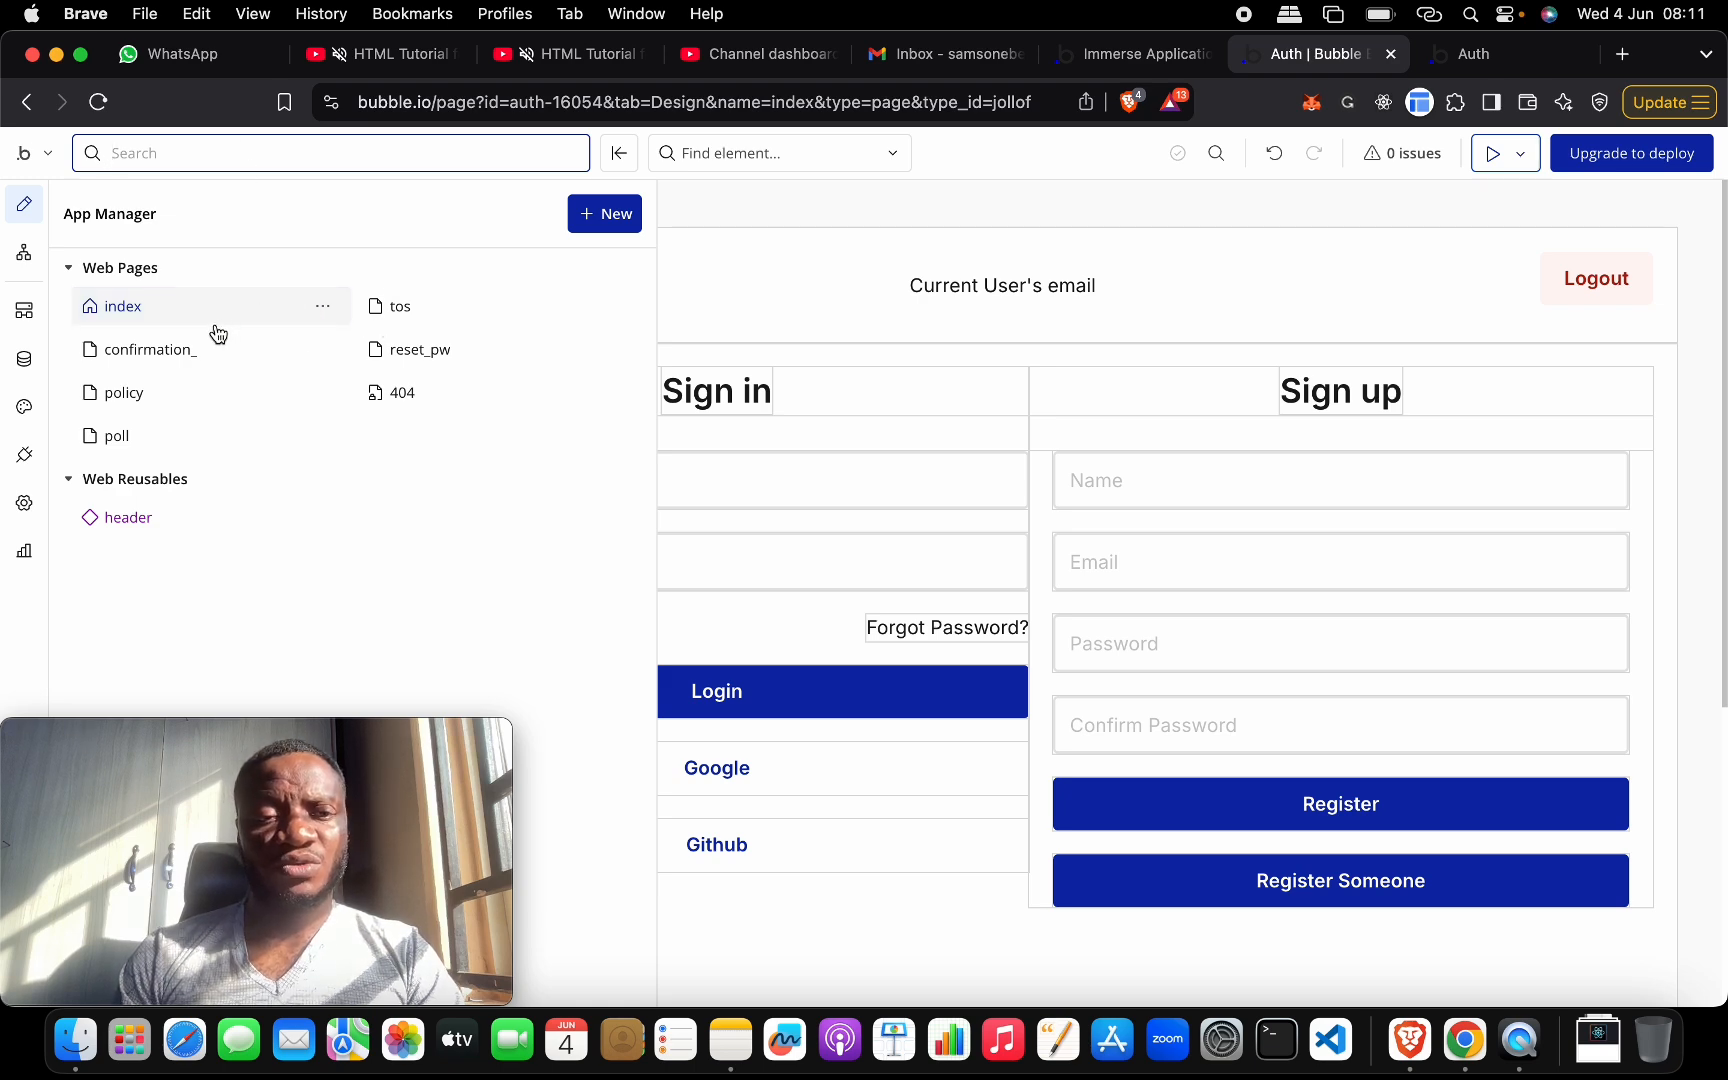
left_click(216, 437)
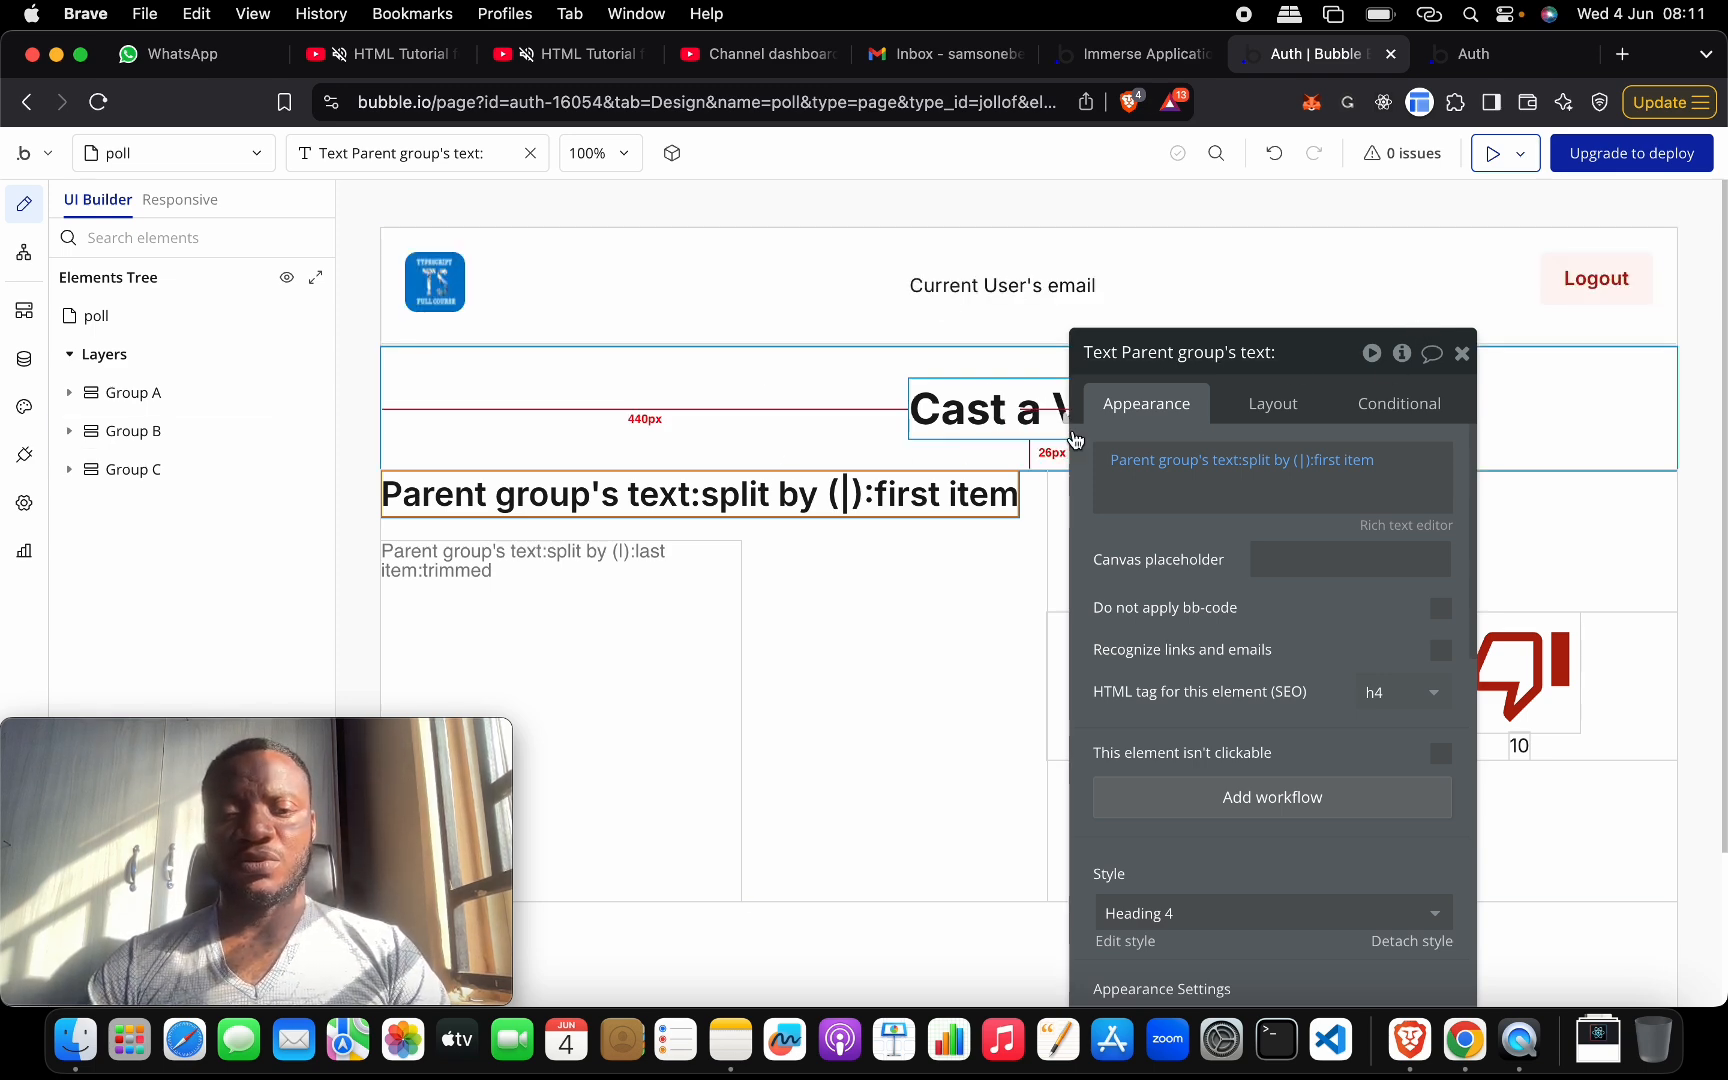
left_click(1461, 355)
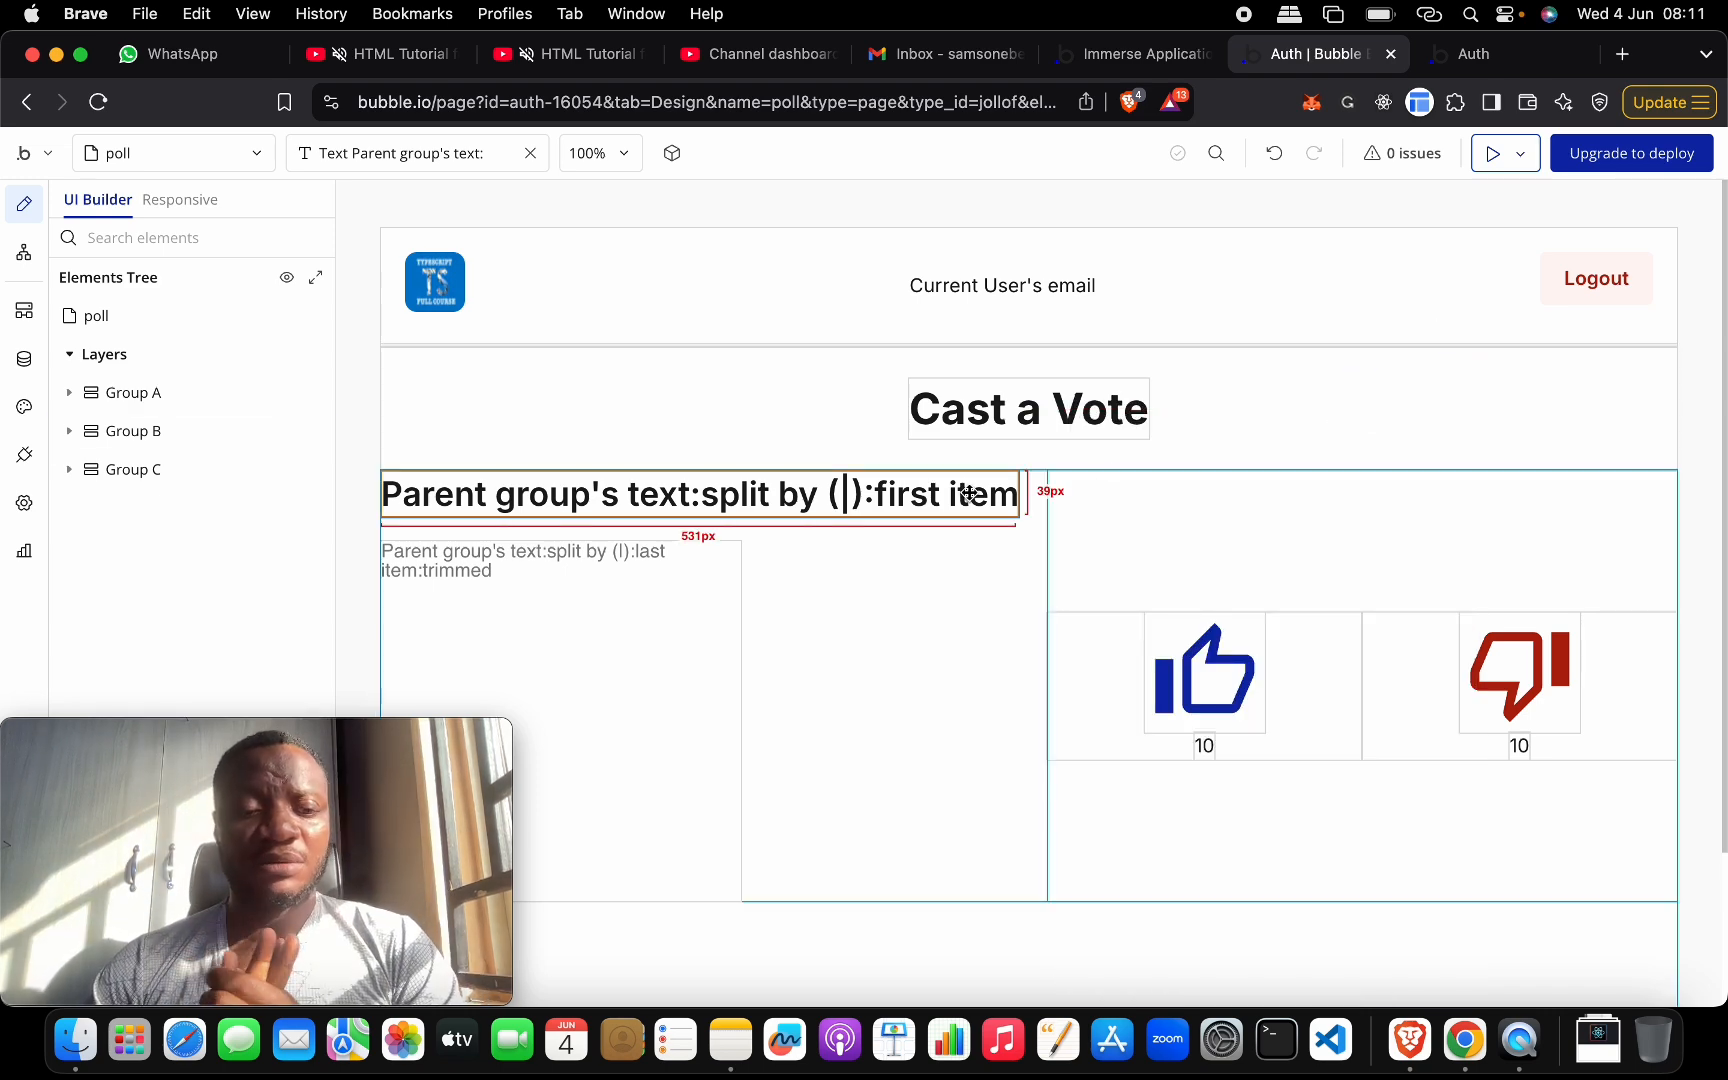
- Create a new workflow on the poll page triggered by the Page is loaded event
left_click(24, 260)
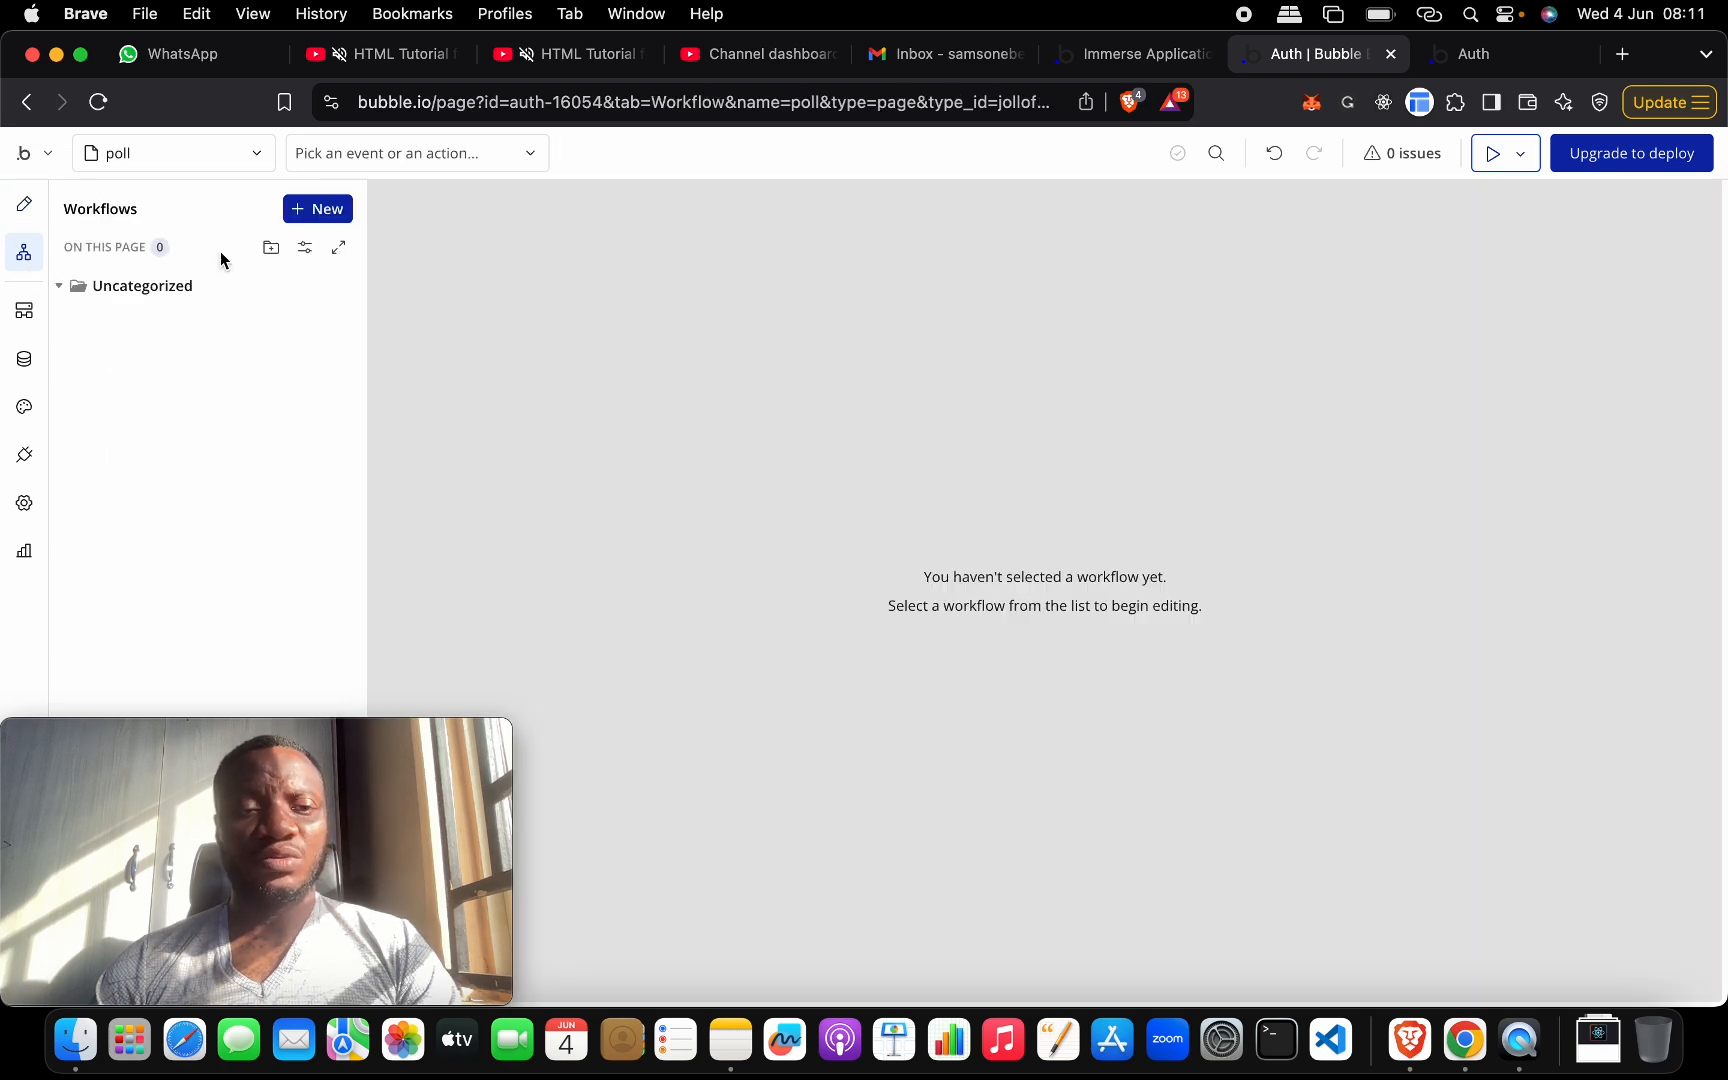
left_click(298, 211)
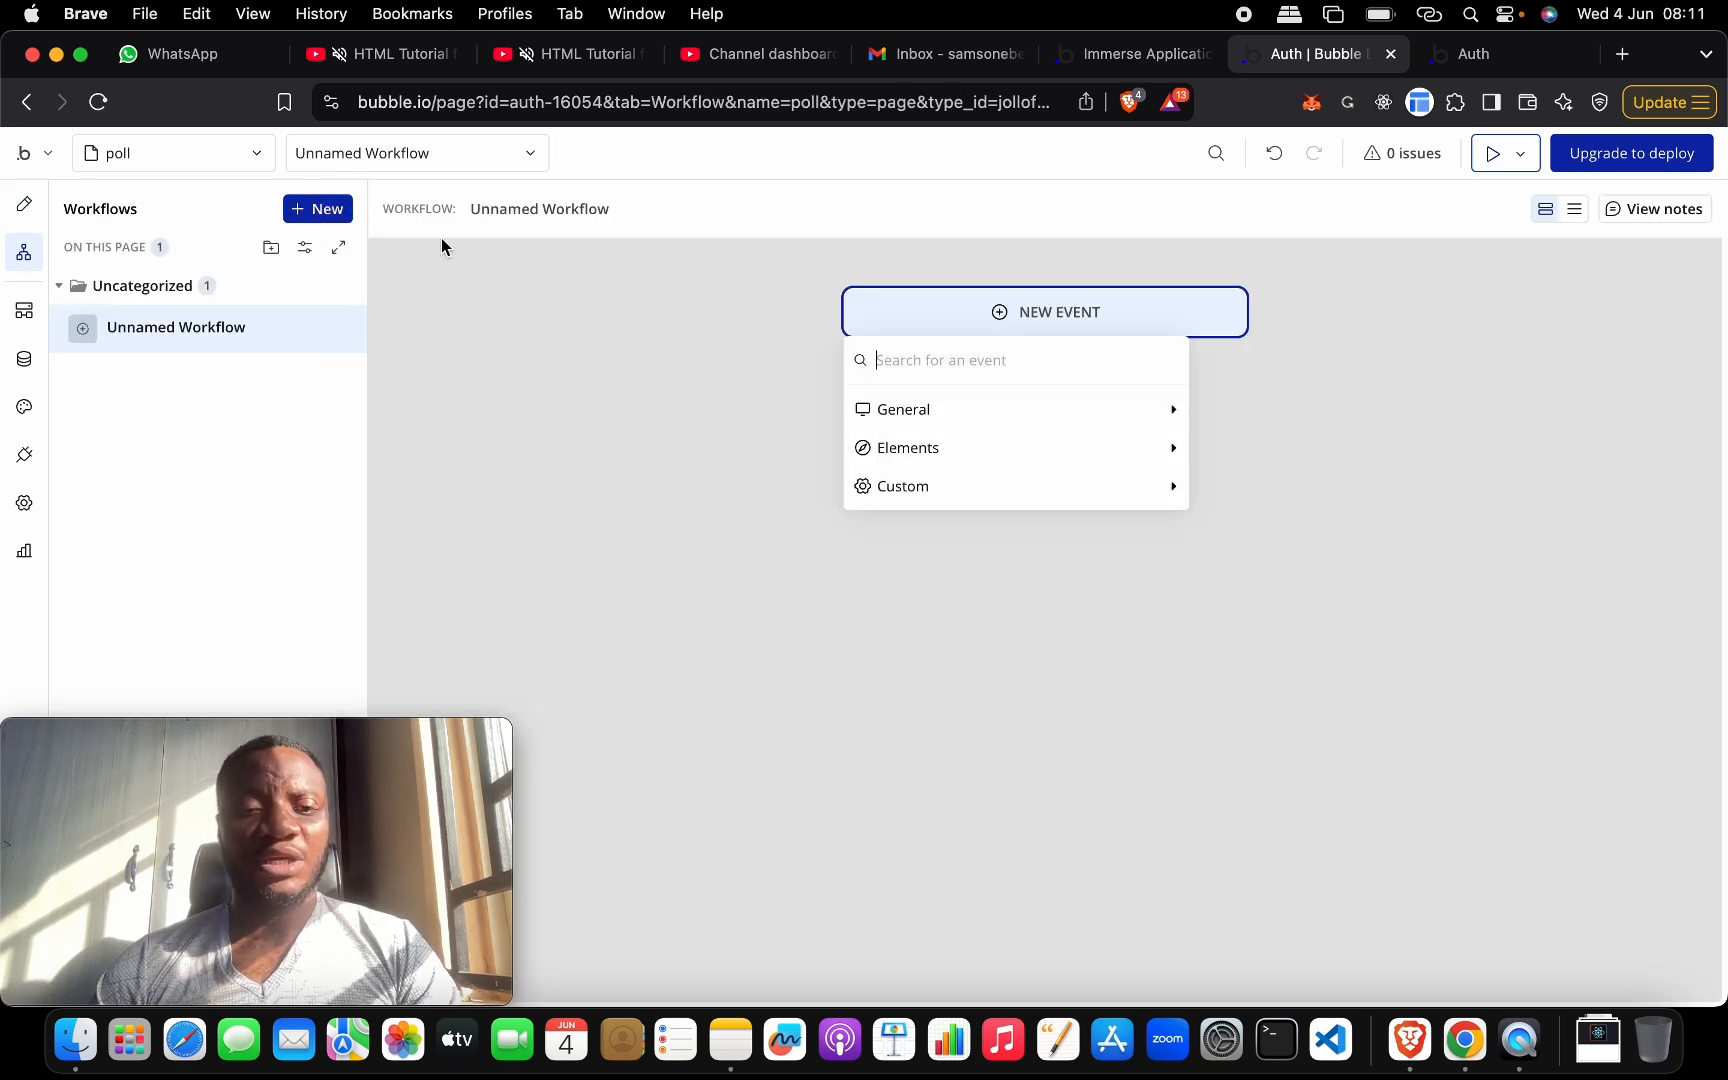
type("pag")
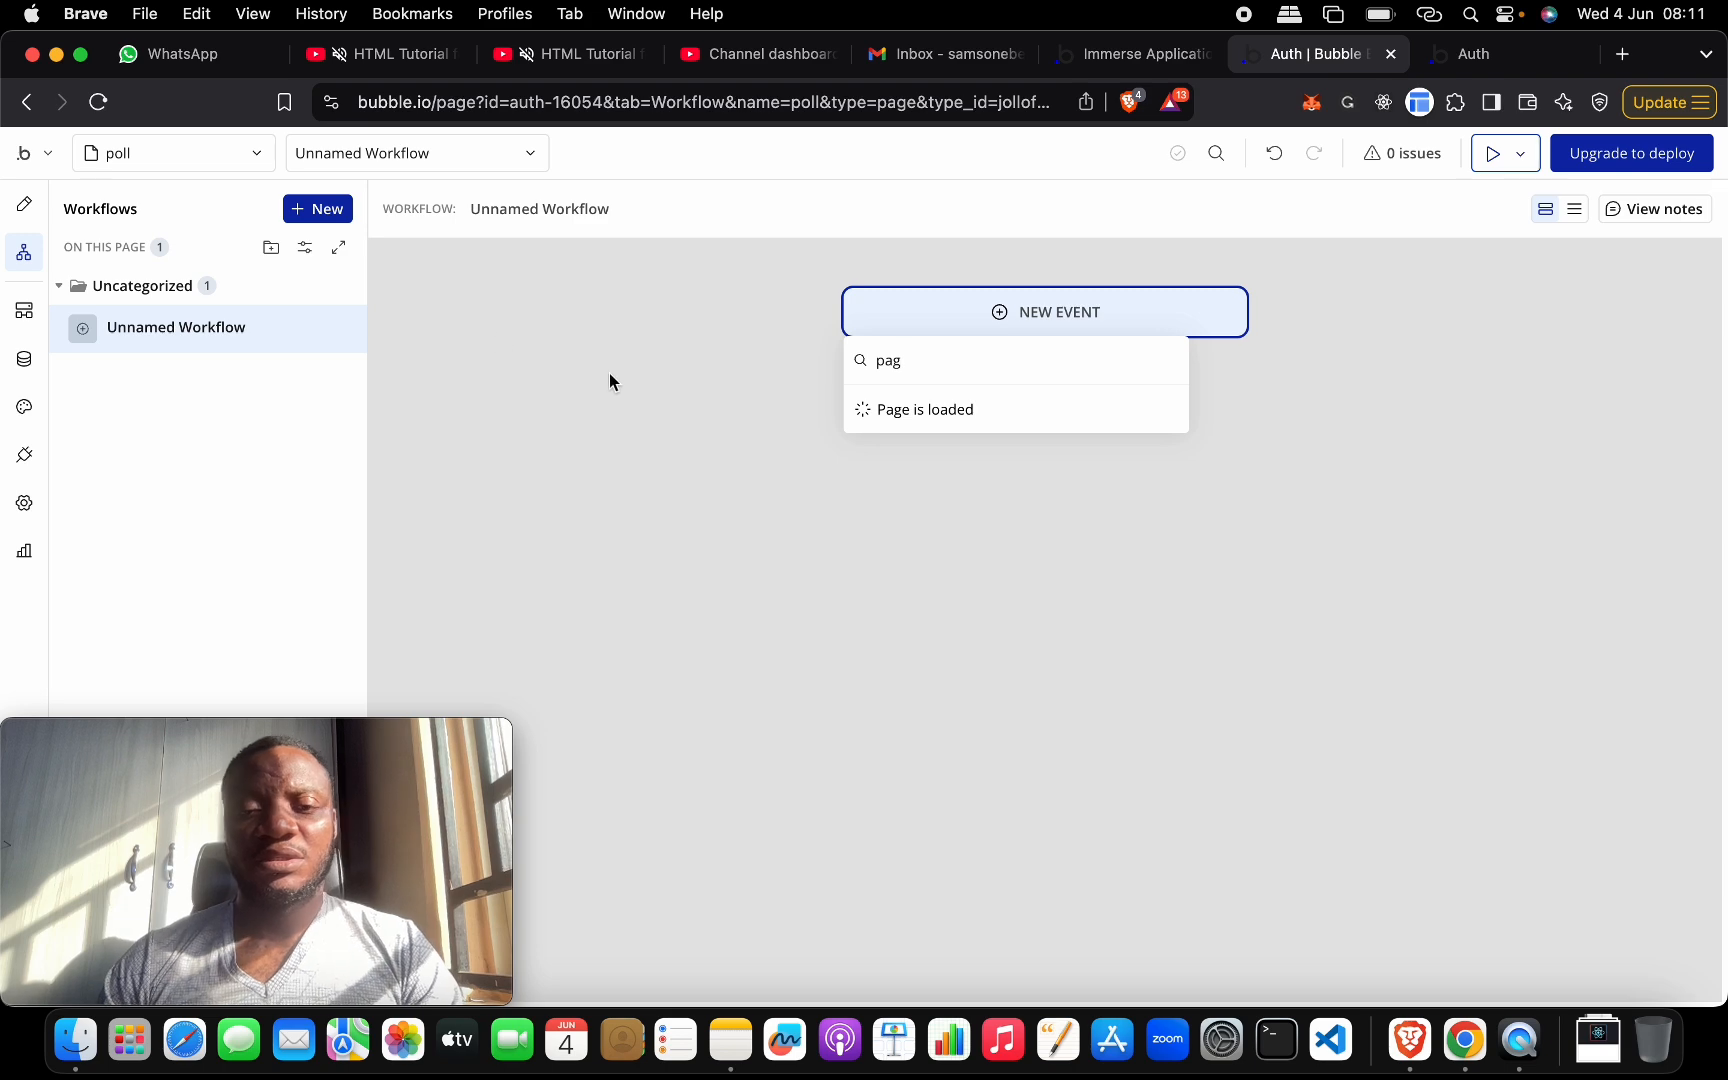
left_click(905, 407)
- Restrict the Page is loaded event to run only when Current User is logged out
left_click(1220, 423)
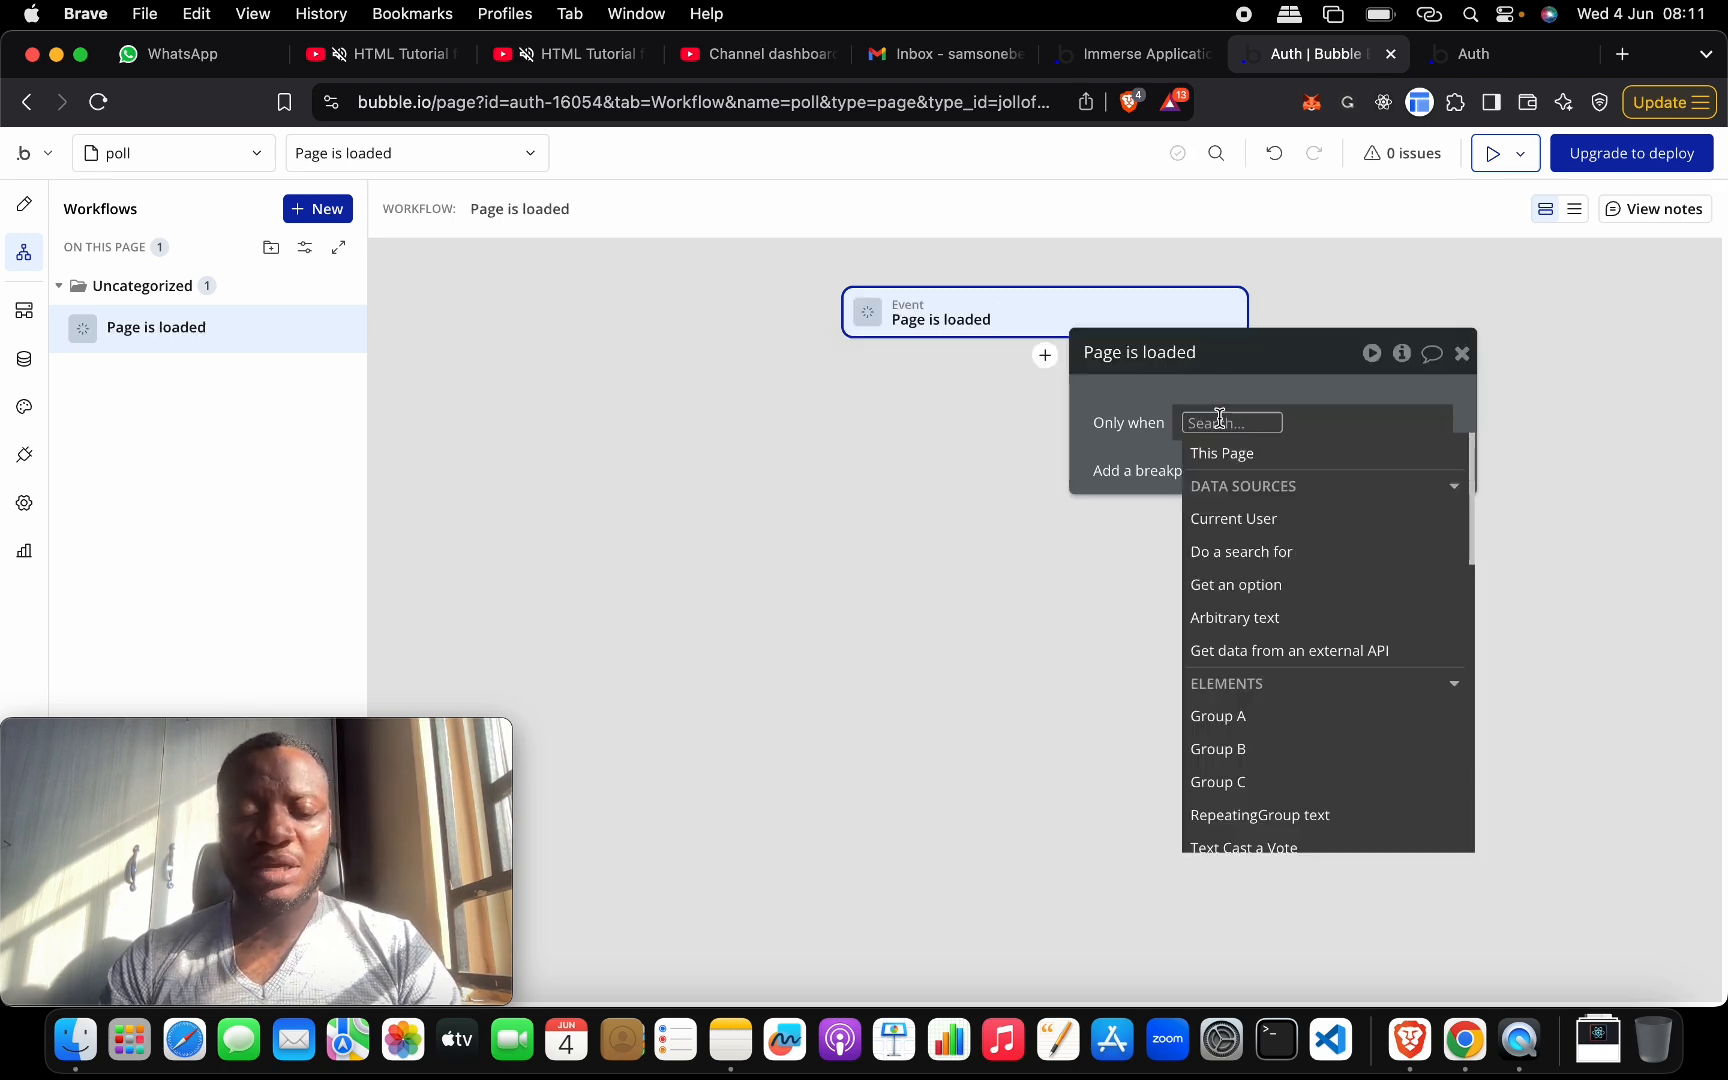
type("cu")
key("Return")
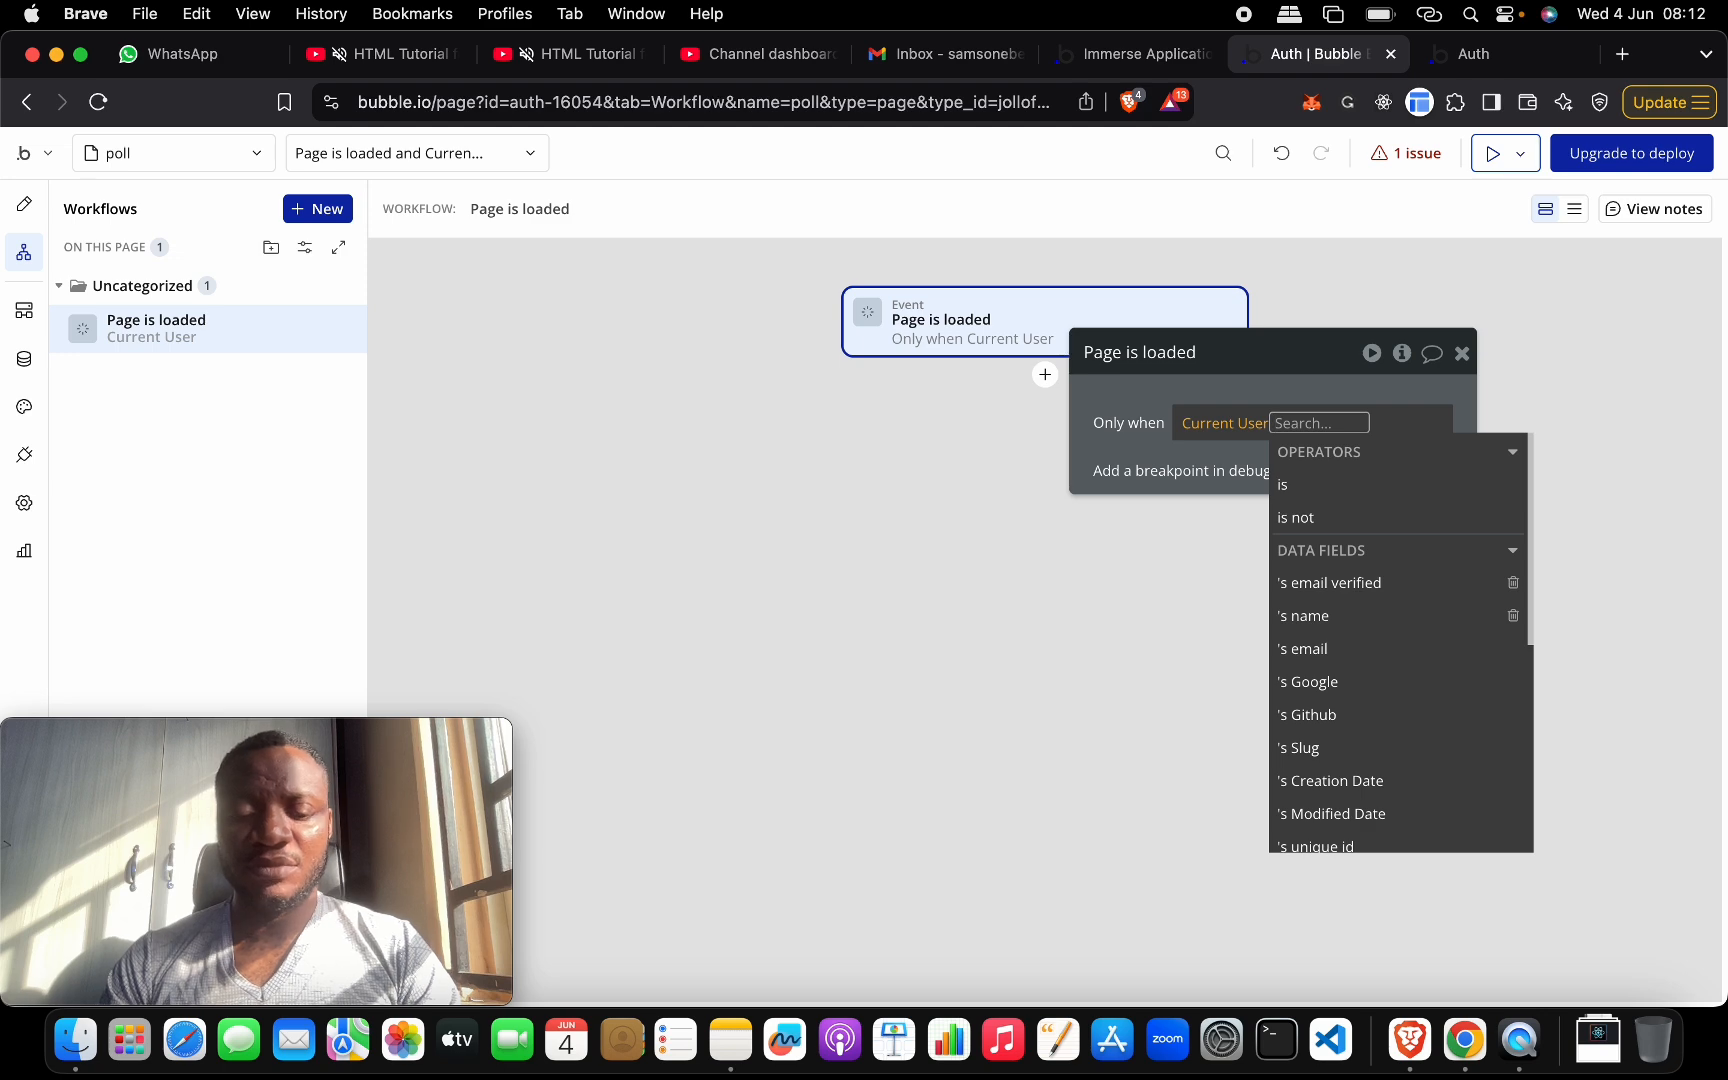
type("logged")
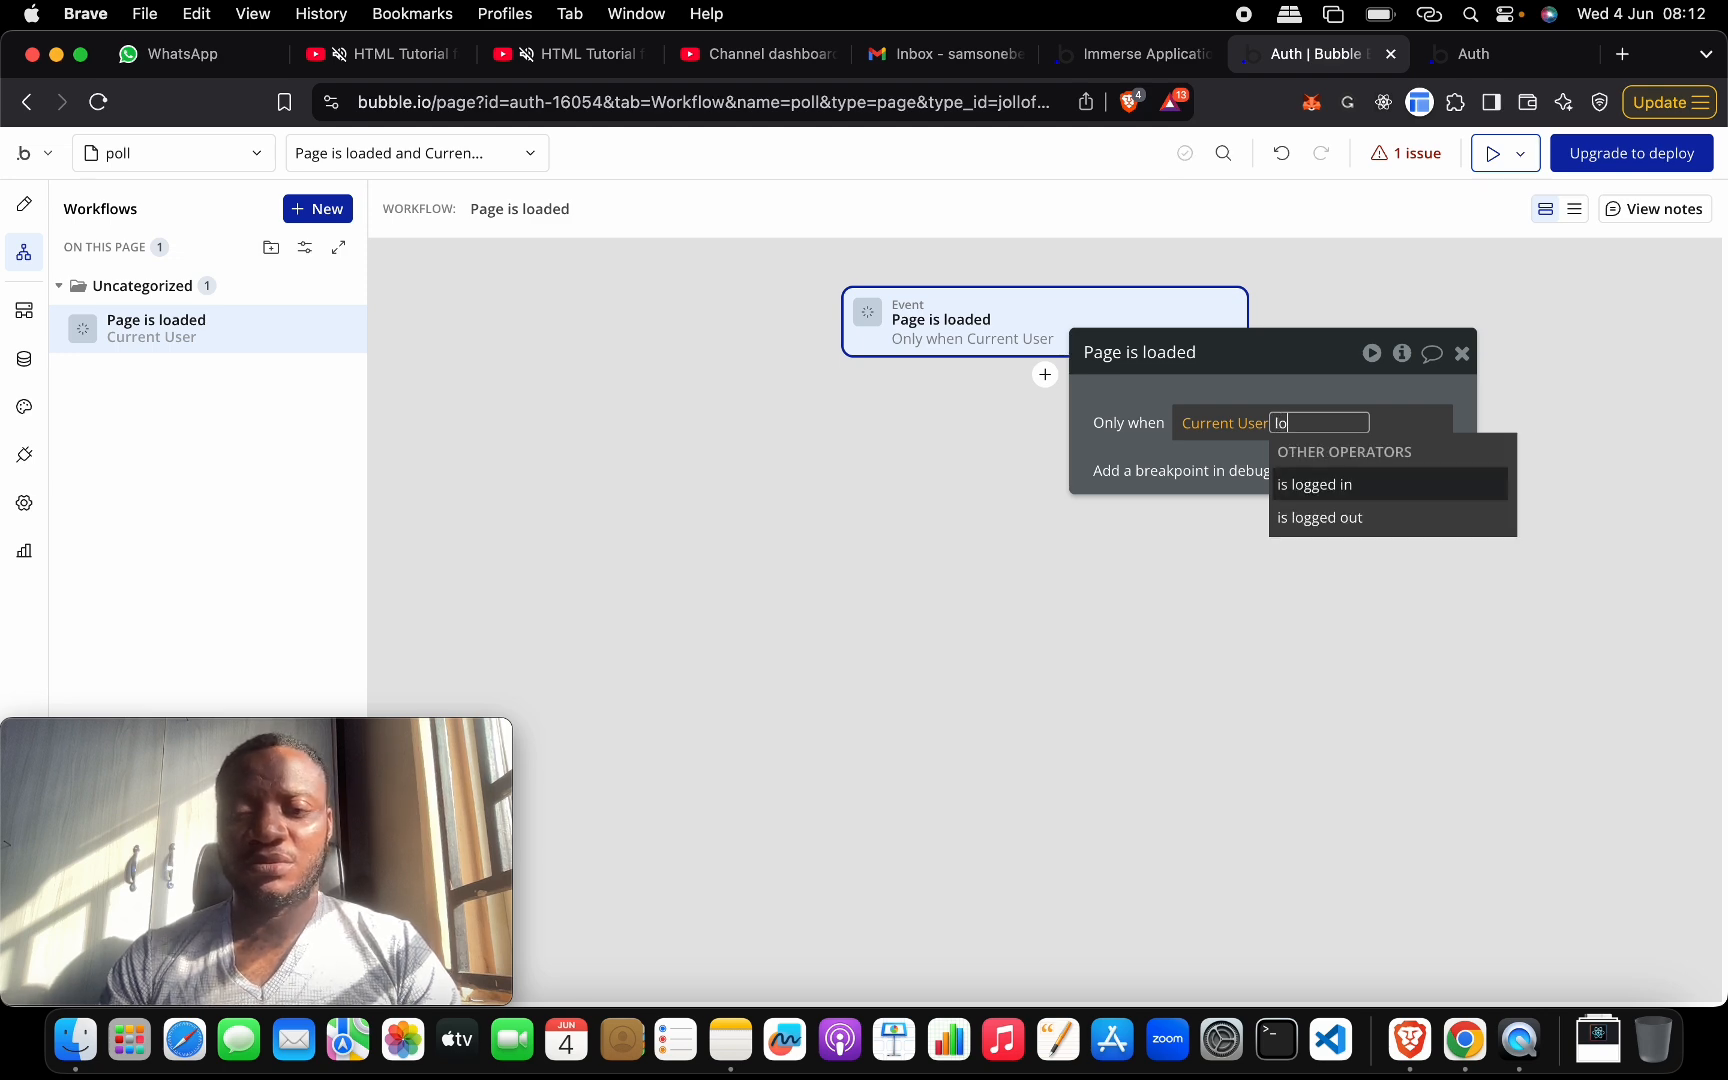
key("Down")
key("Return")
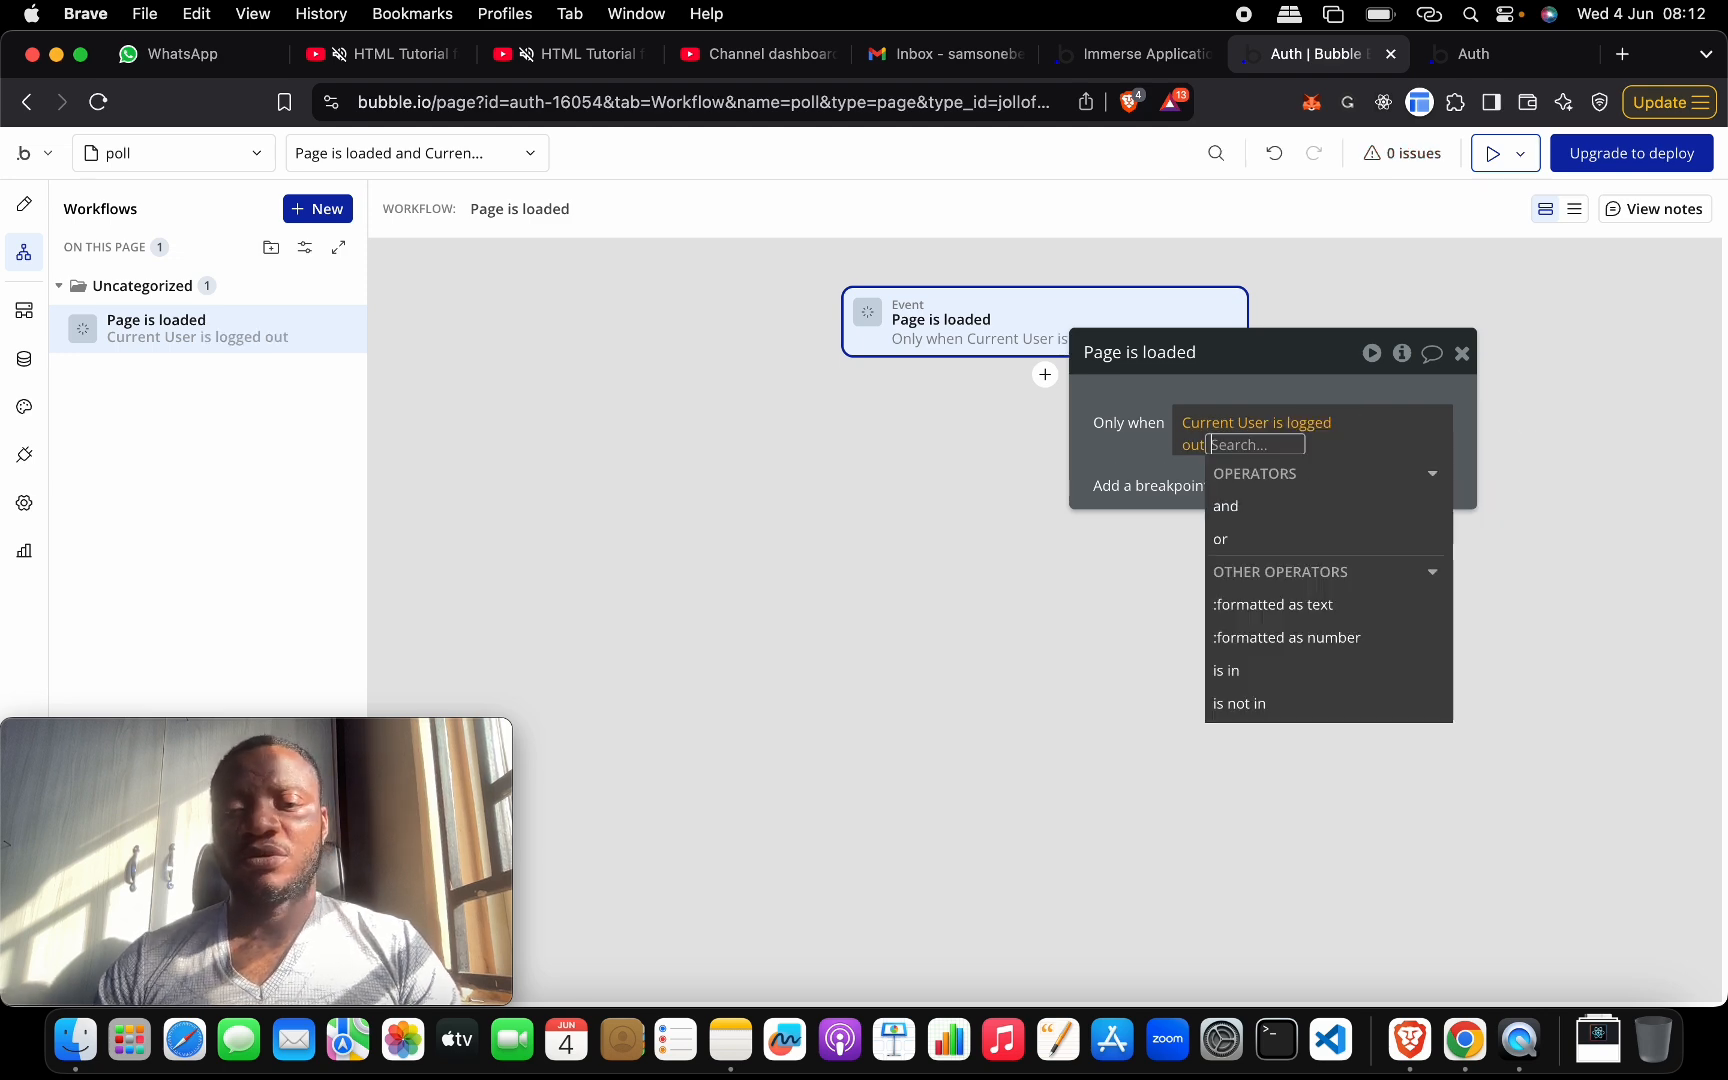
left_click(1014, 424)
- Add a Go to page action to the Page is loaded workflow with index as the destination
left_click(1045, 375)
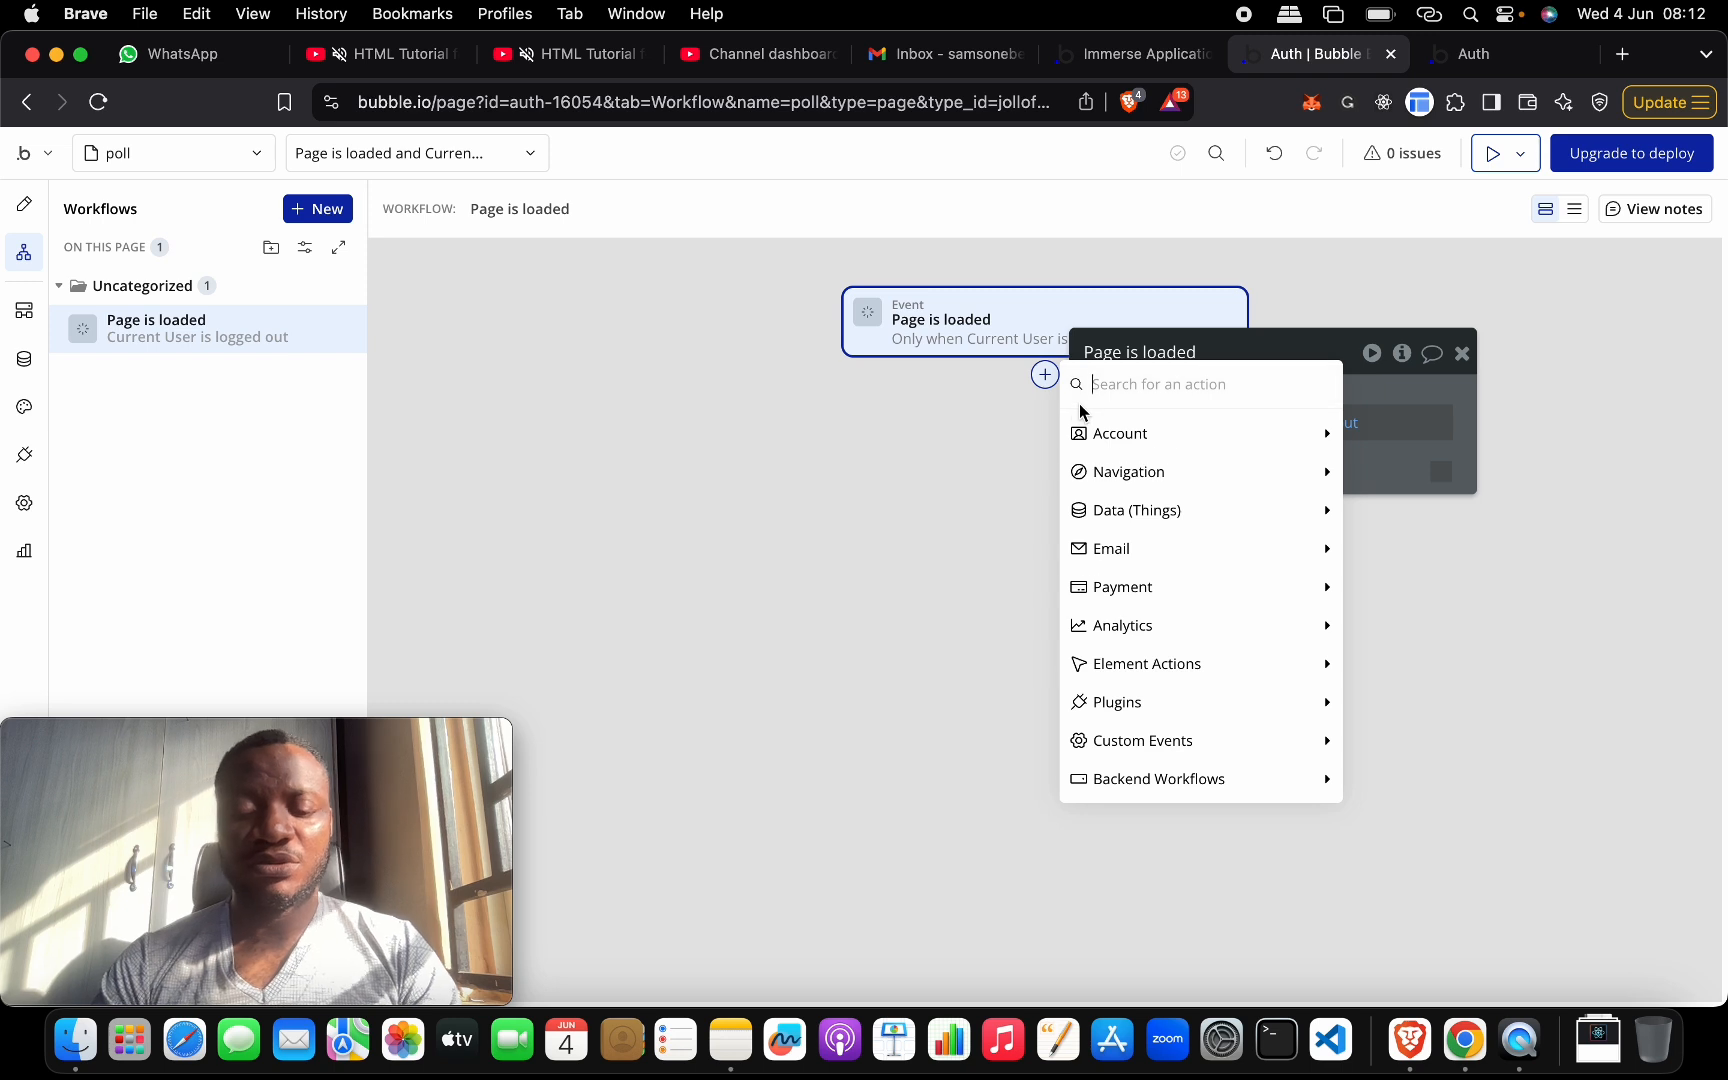
type("got")
key("BackSpace")
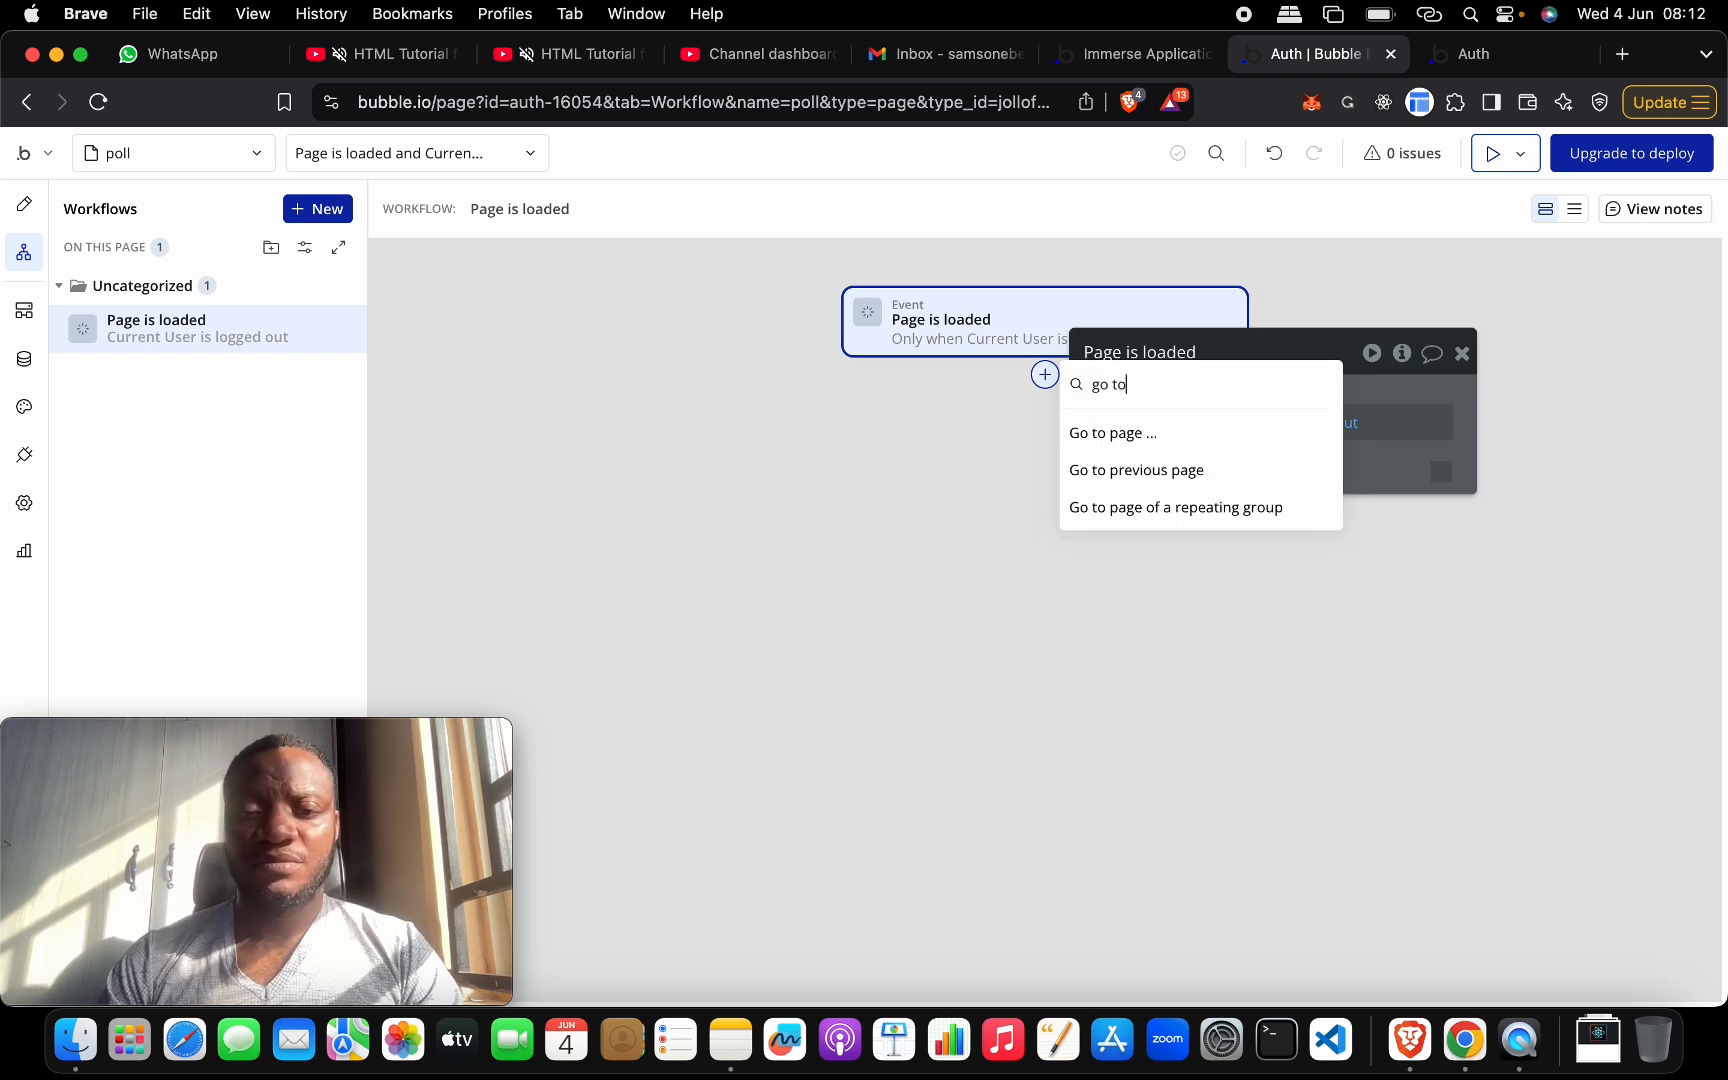
type("to")
left_click(1105, 433)
left_click(1258, 422)
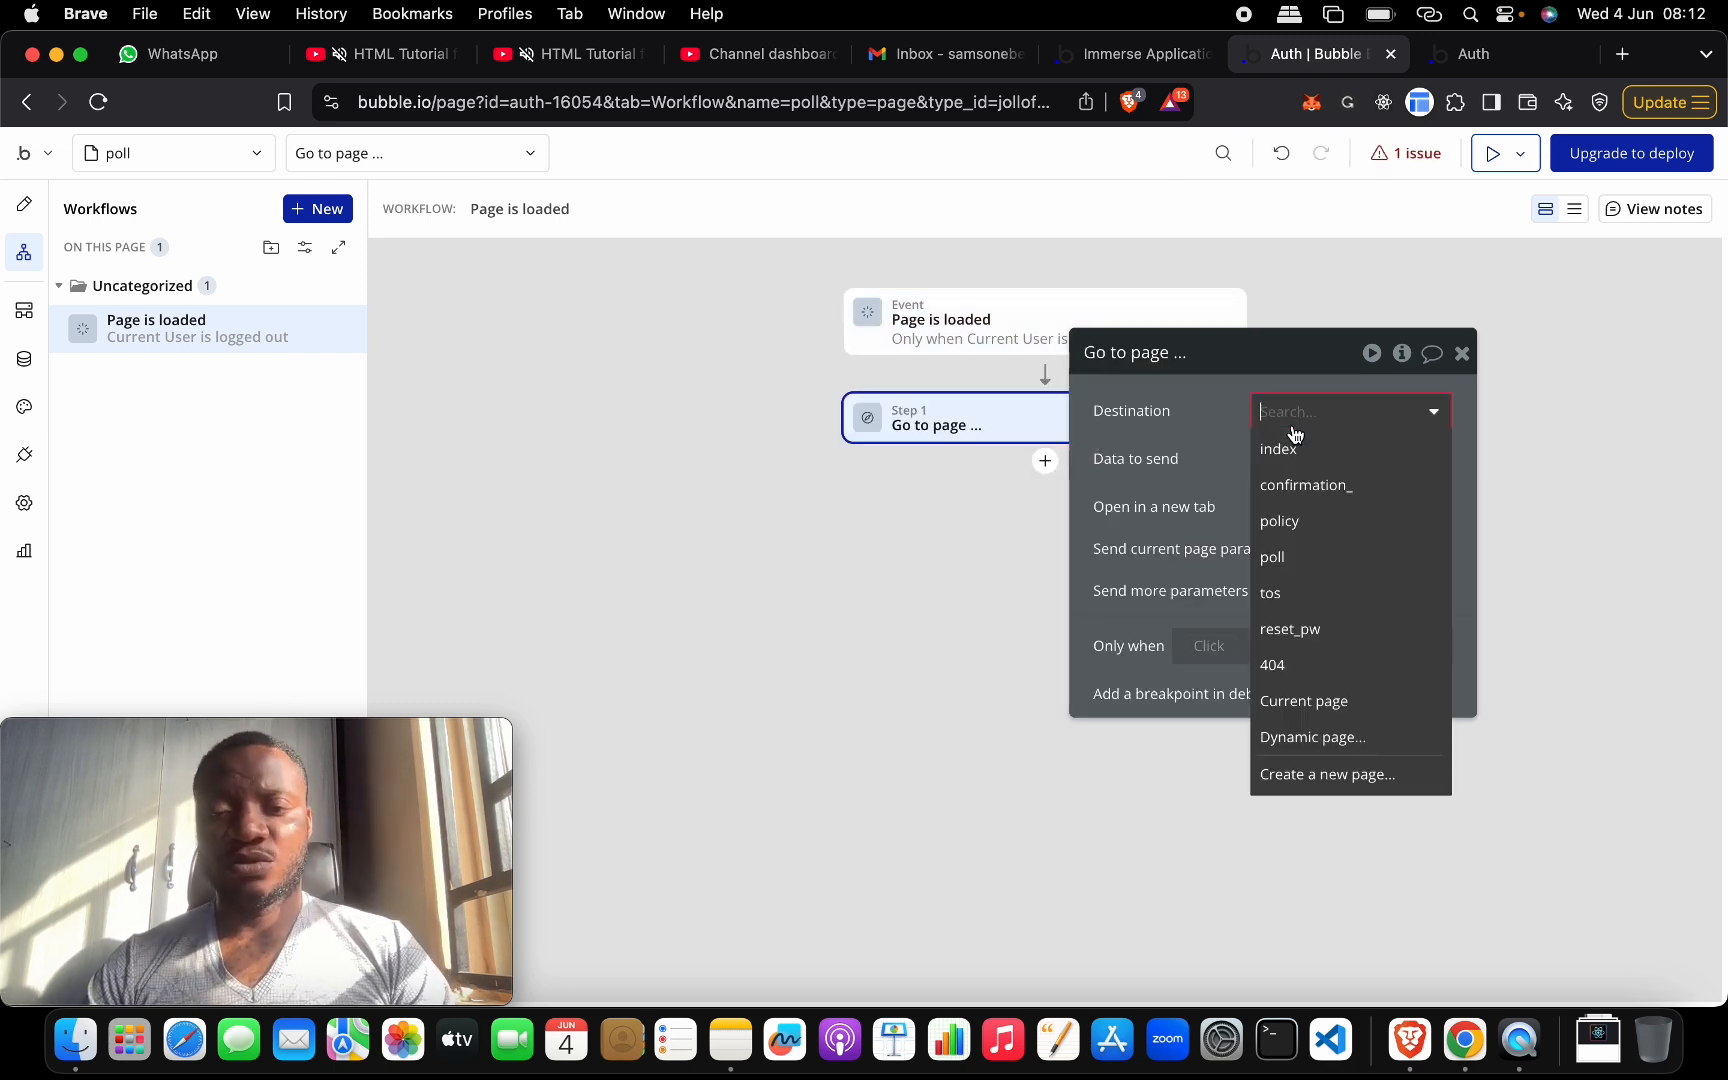
left_click(1292, 450)
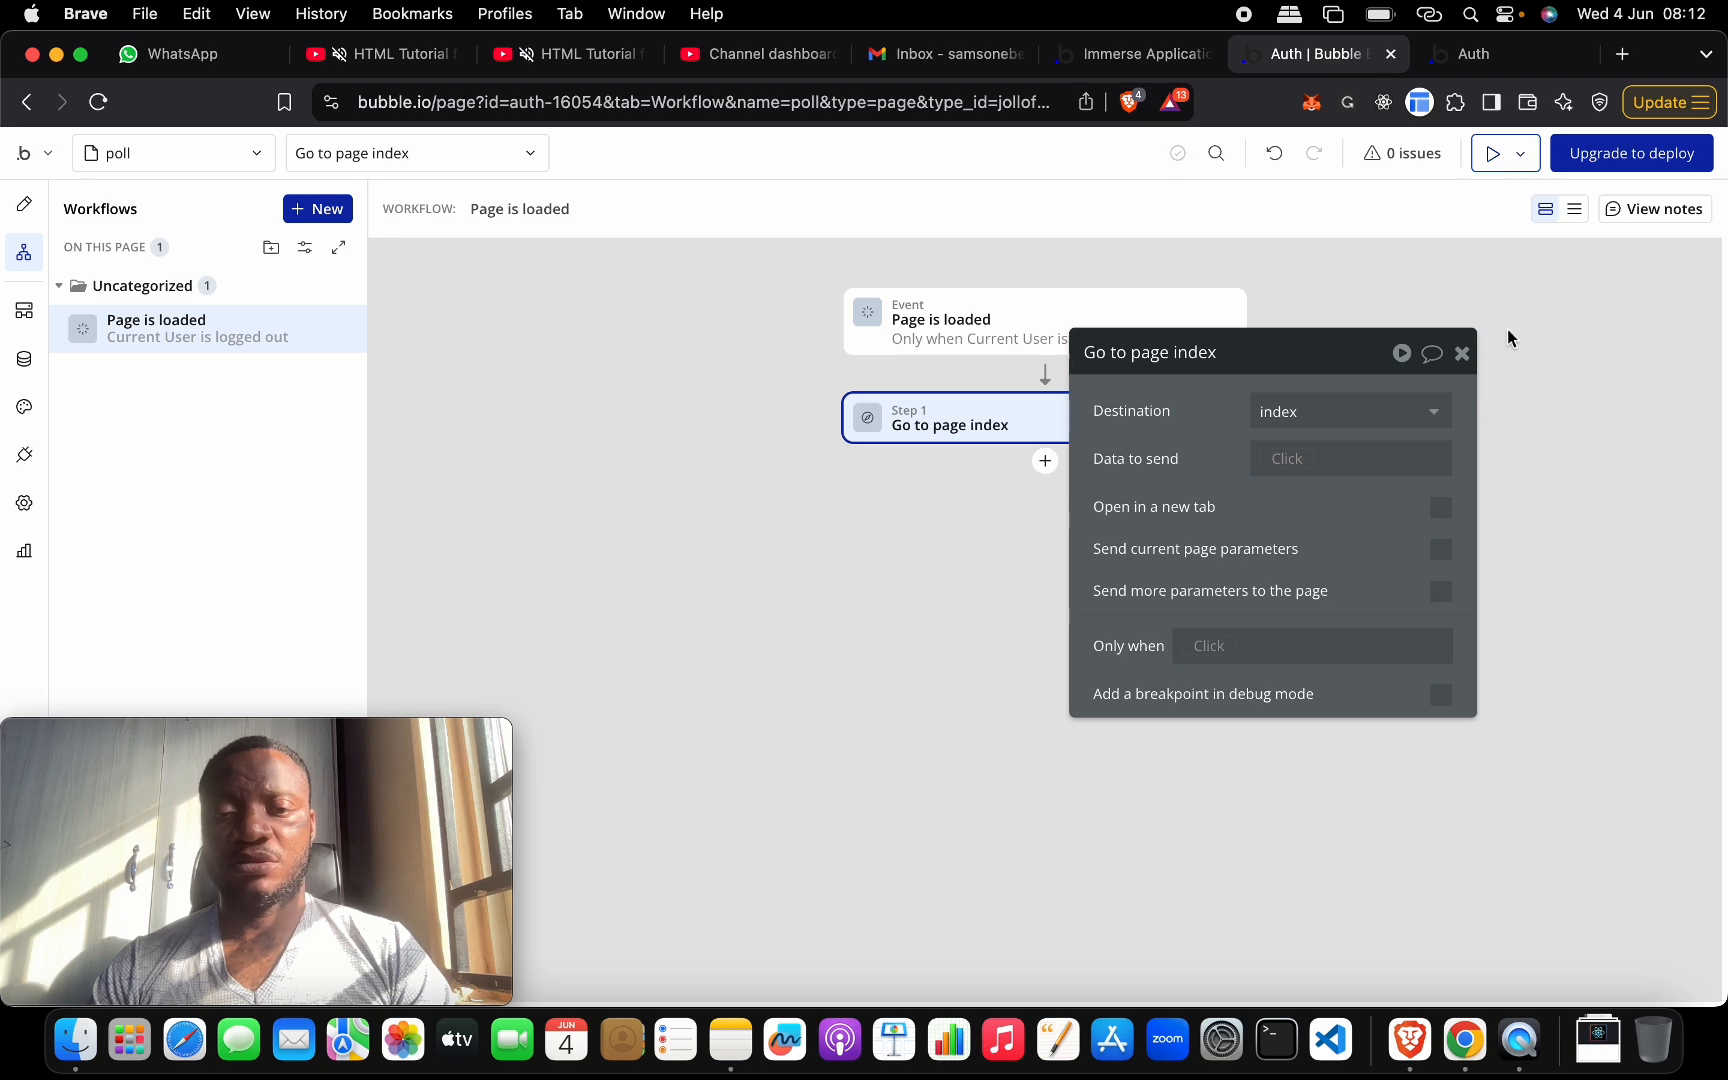
left_click(1462, 353)
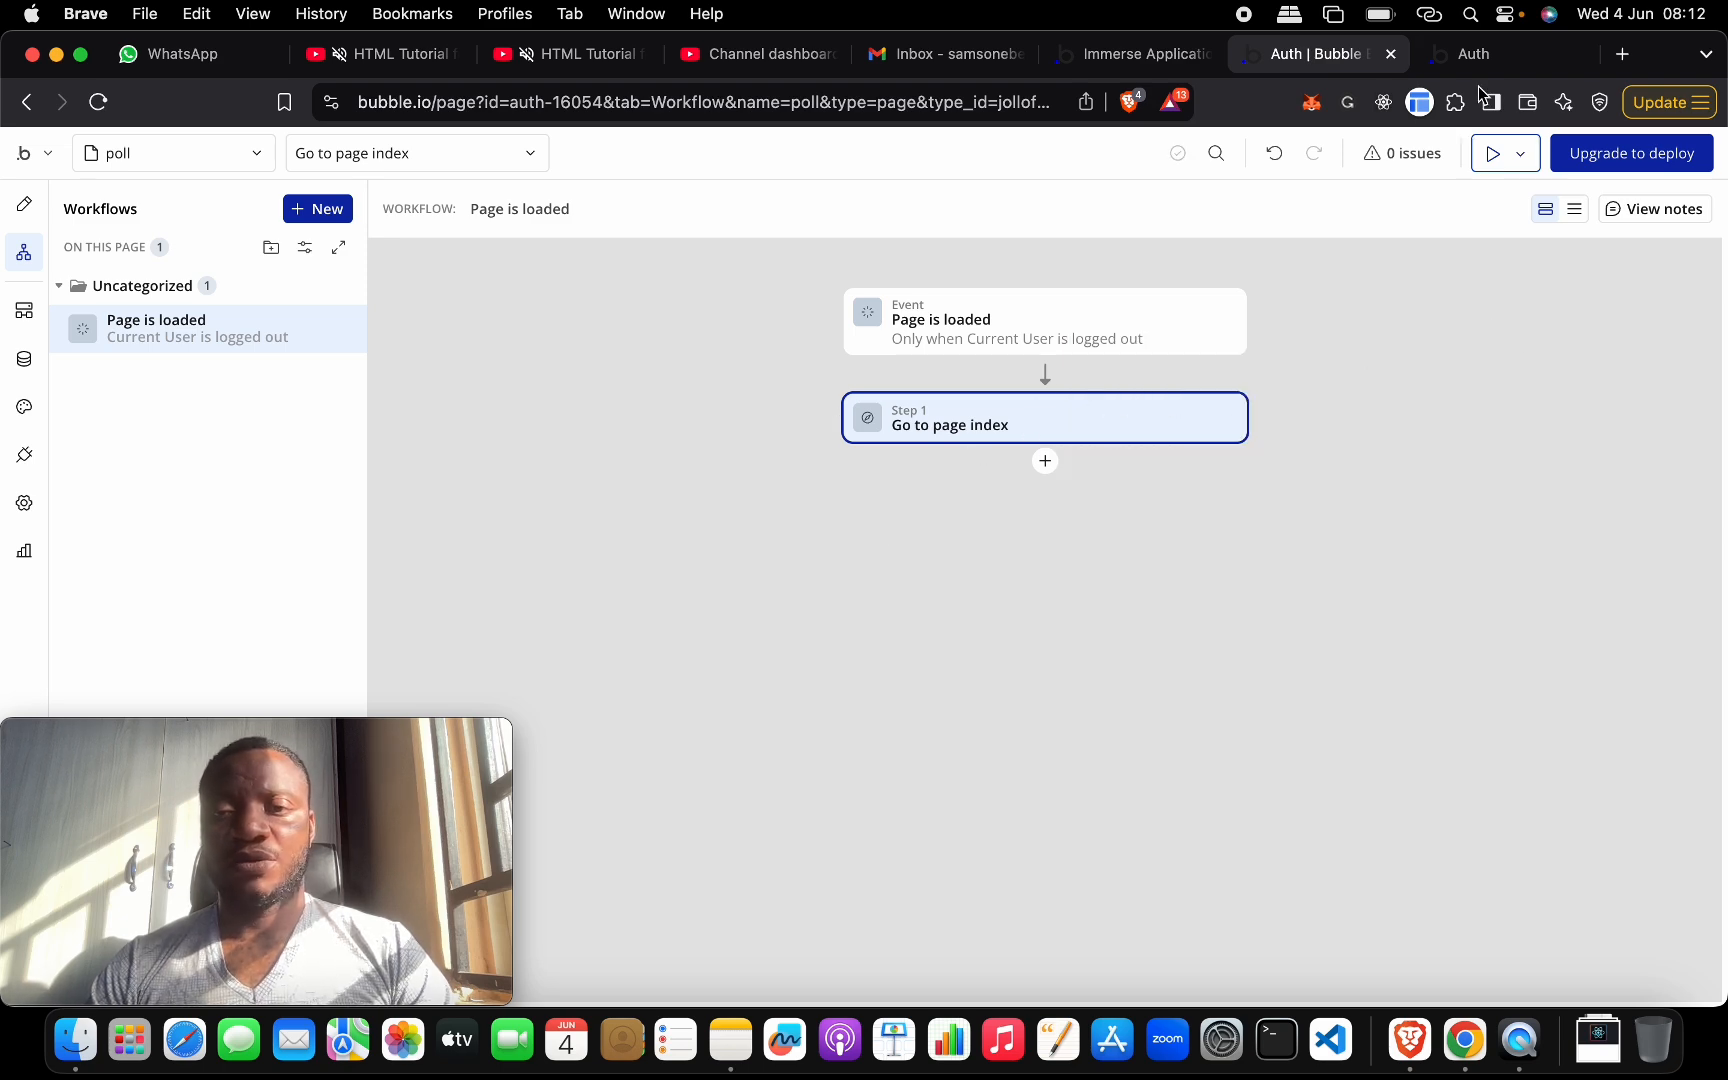
- Switch to the running test app and load its /version-test/poll address to test the logged-out redirect
left_click(1475, 55)
left_click(977, 168)
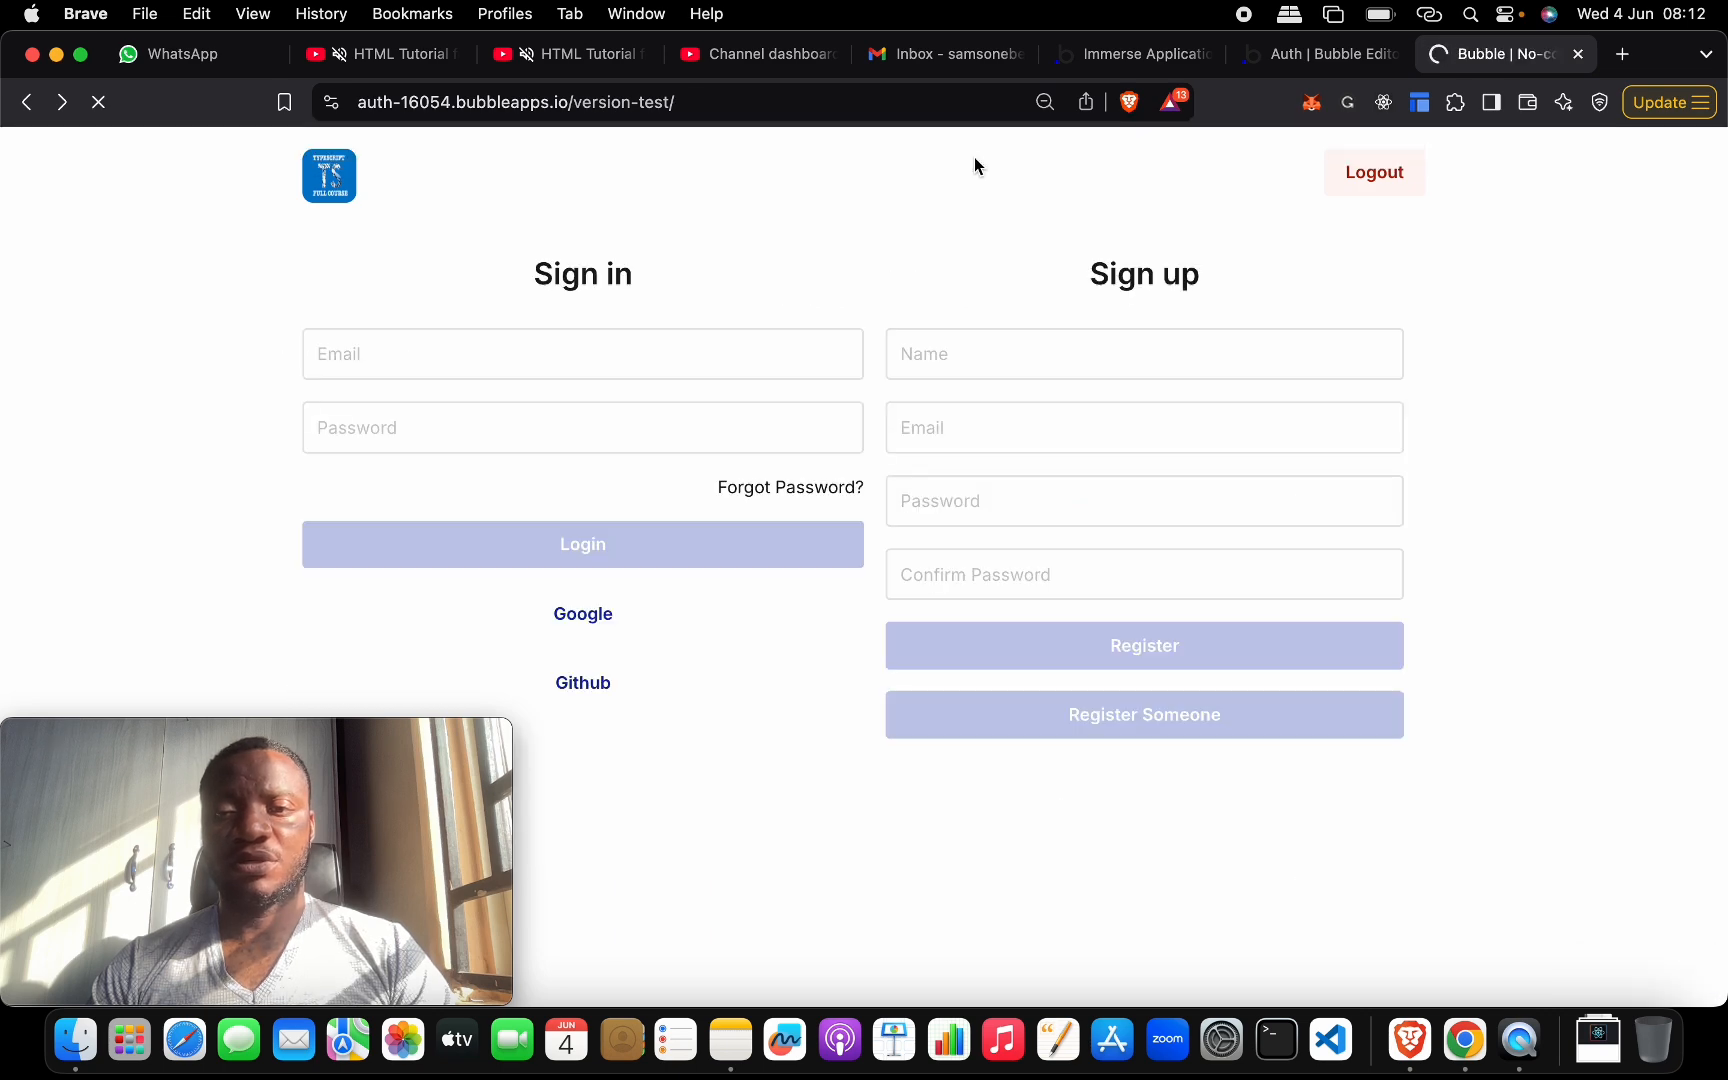
left_click(764, 101)
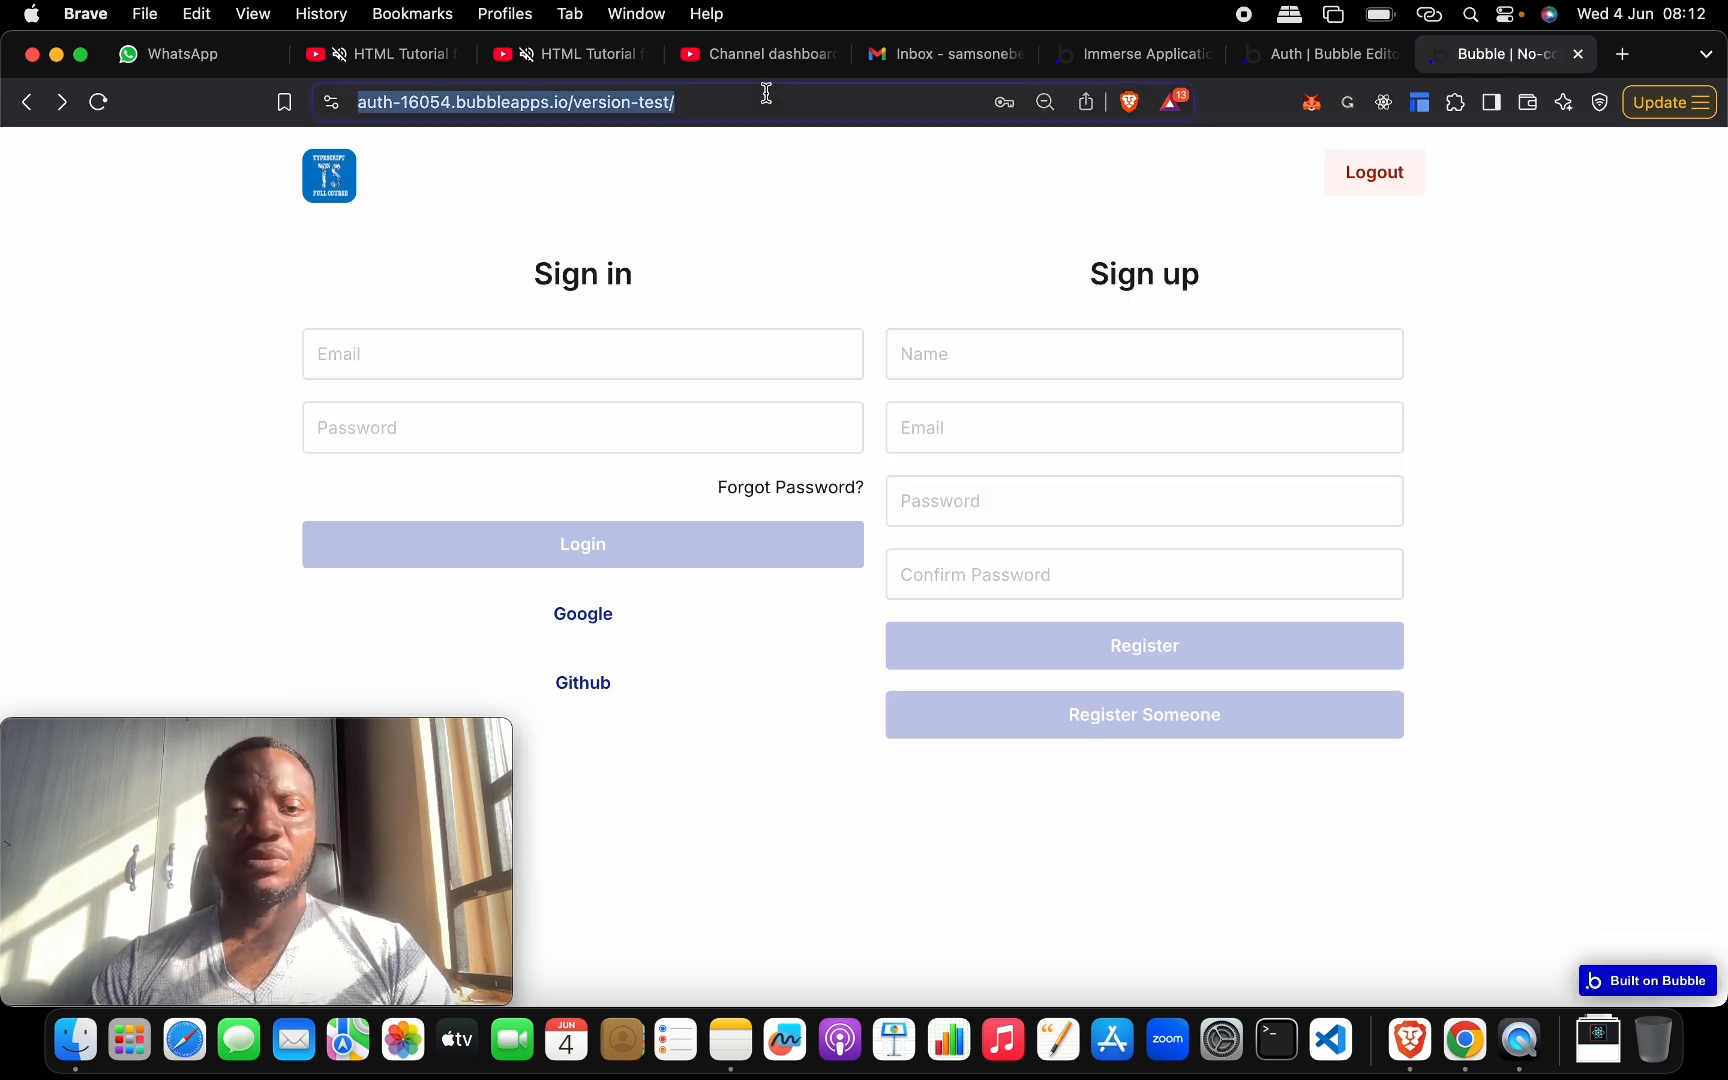
left_click(764, 101)
type("poll")
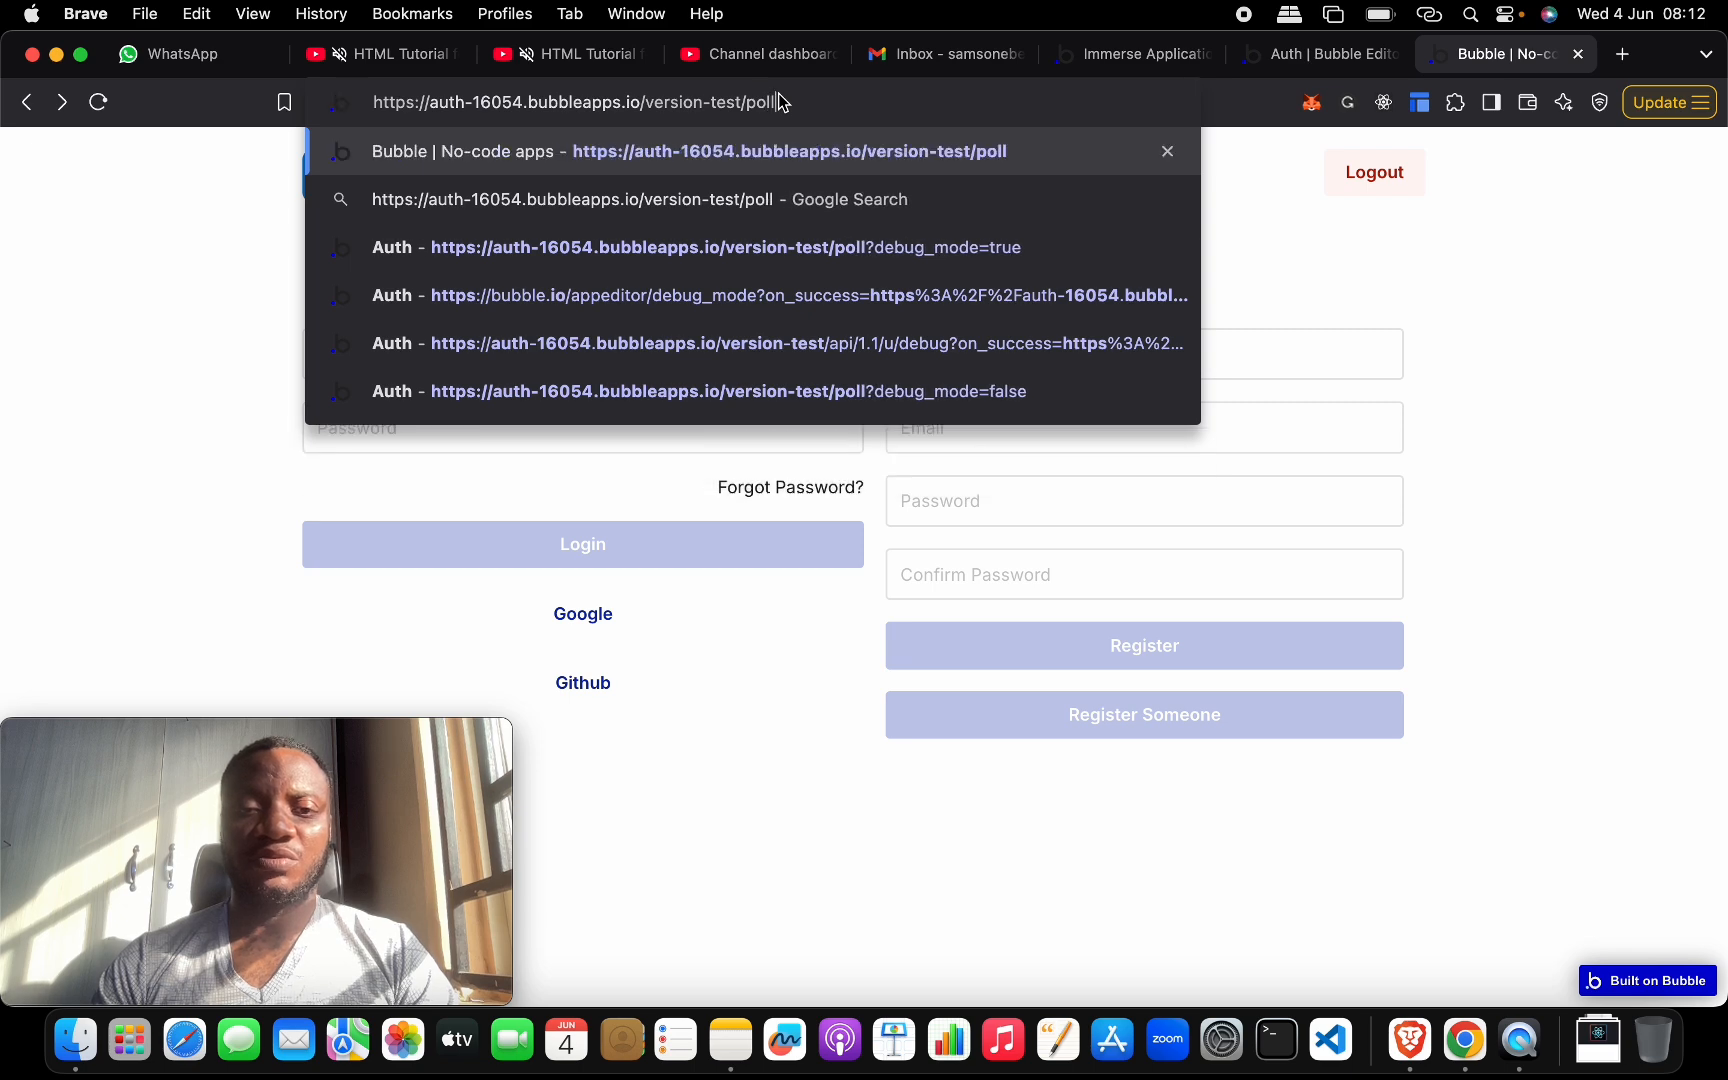
key("Return")
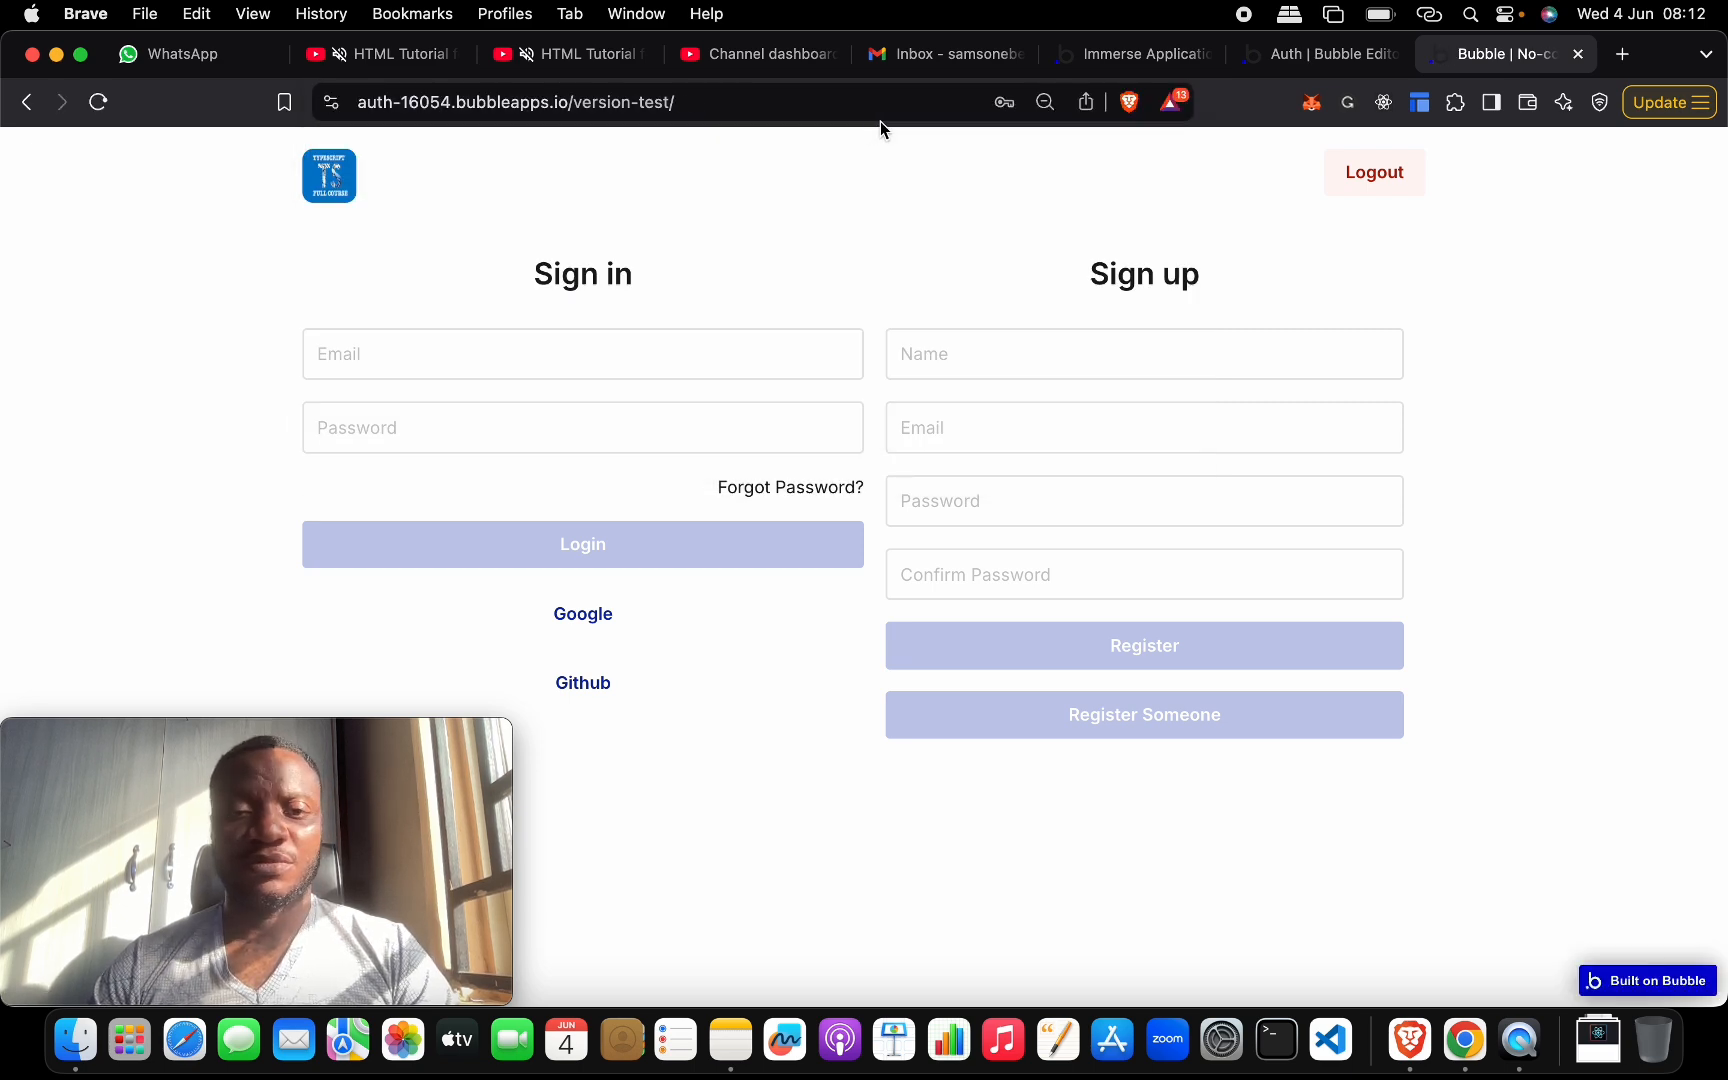
- Try to sign in to the test app with a saved account's e-mail and password
left_click(827, 343)
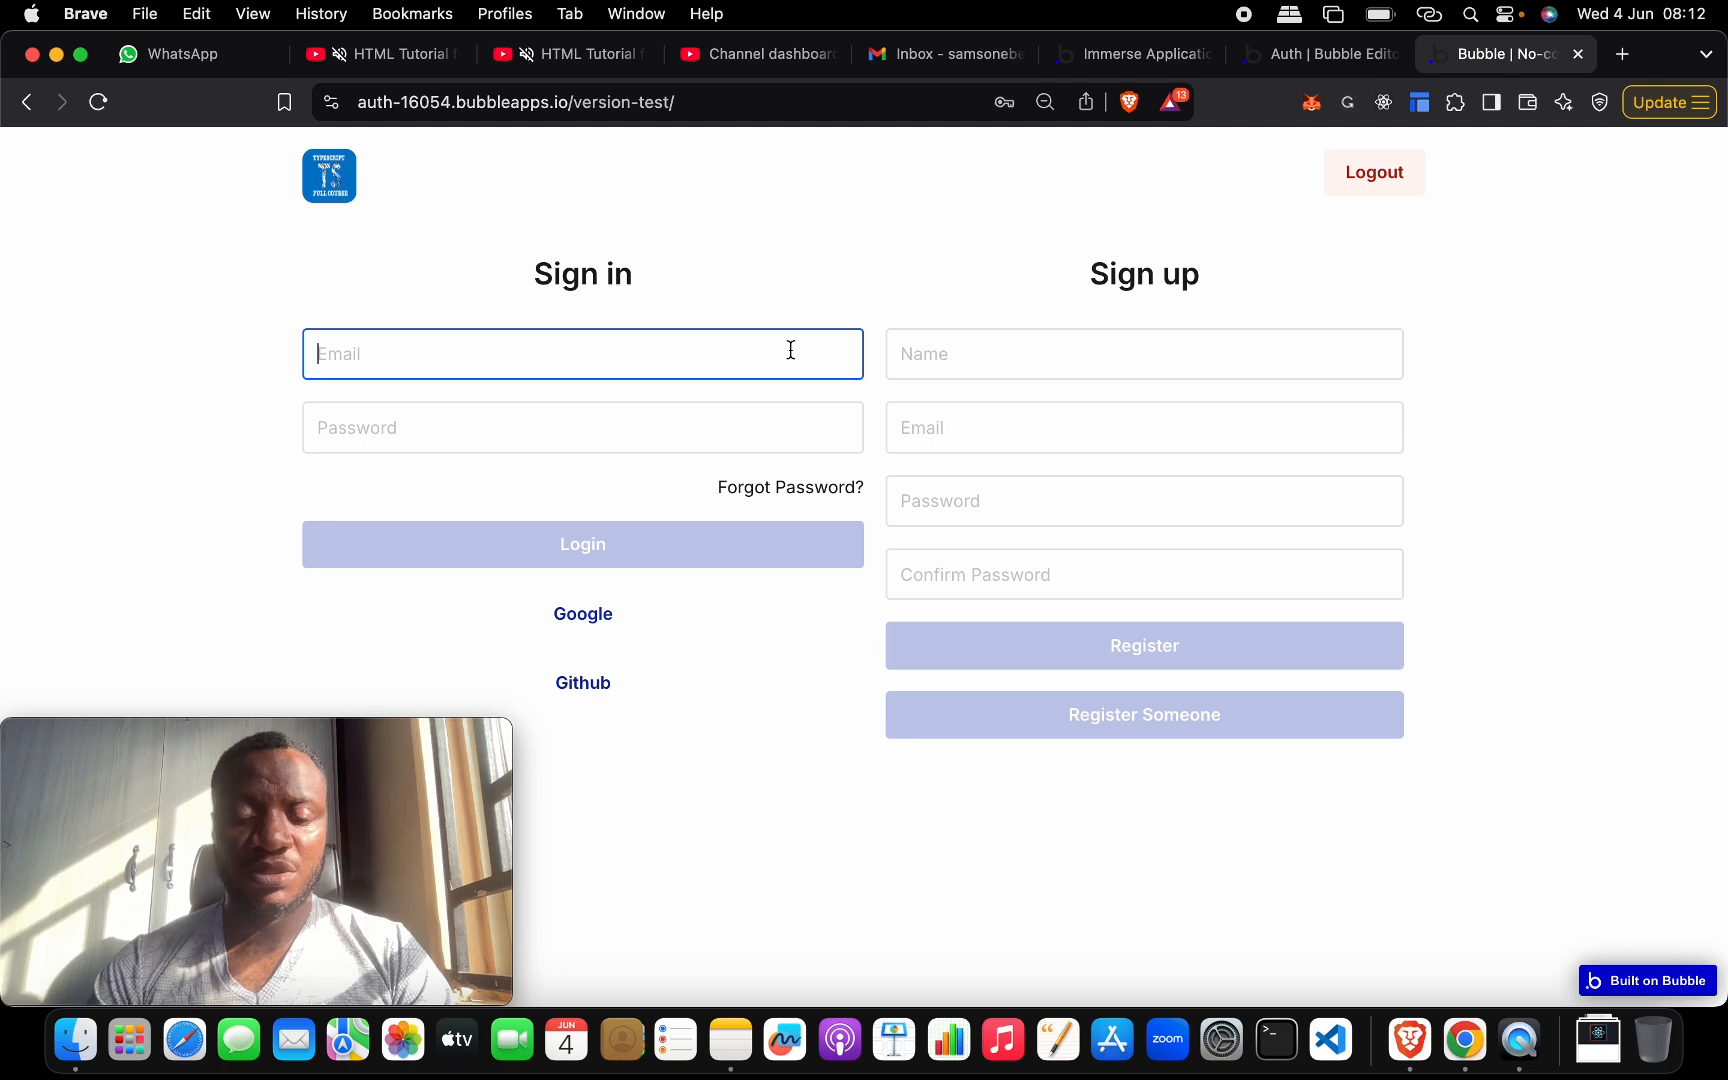
type("t")
left_click(775, 415)
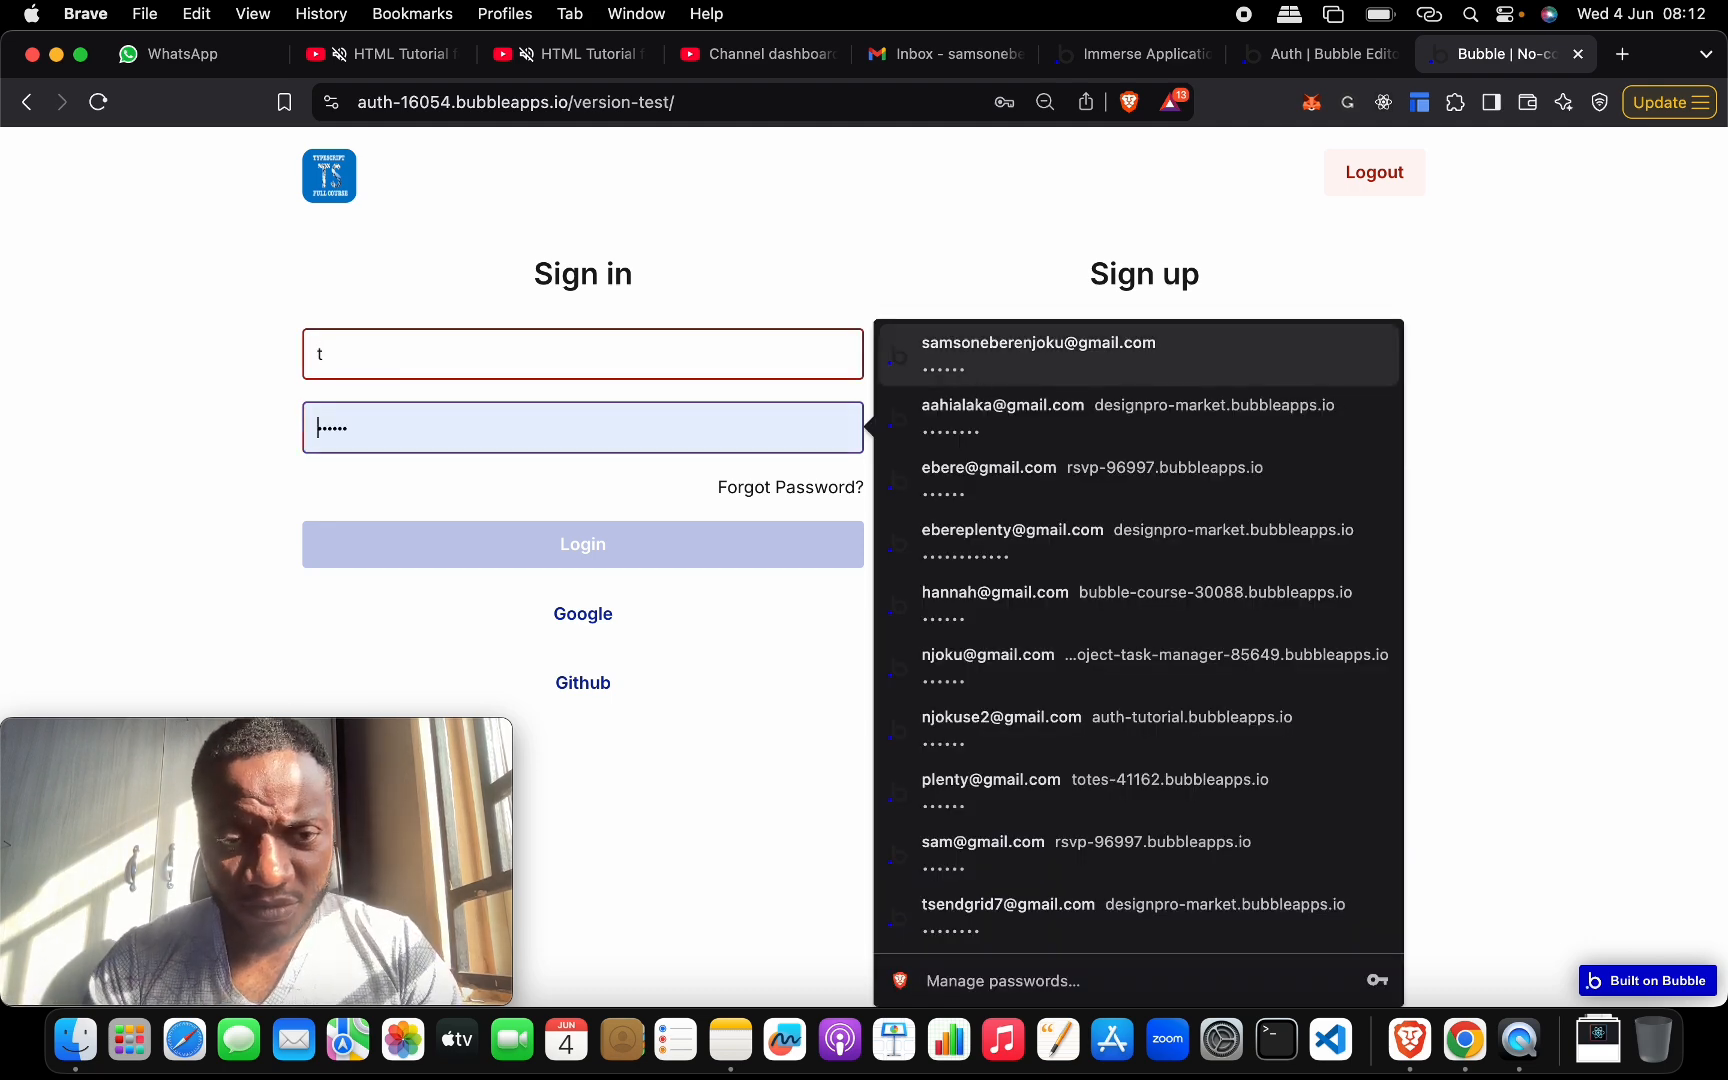
left_click(743, 384)
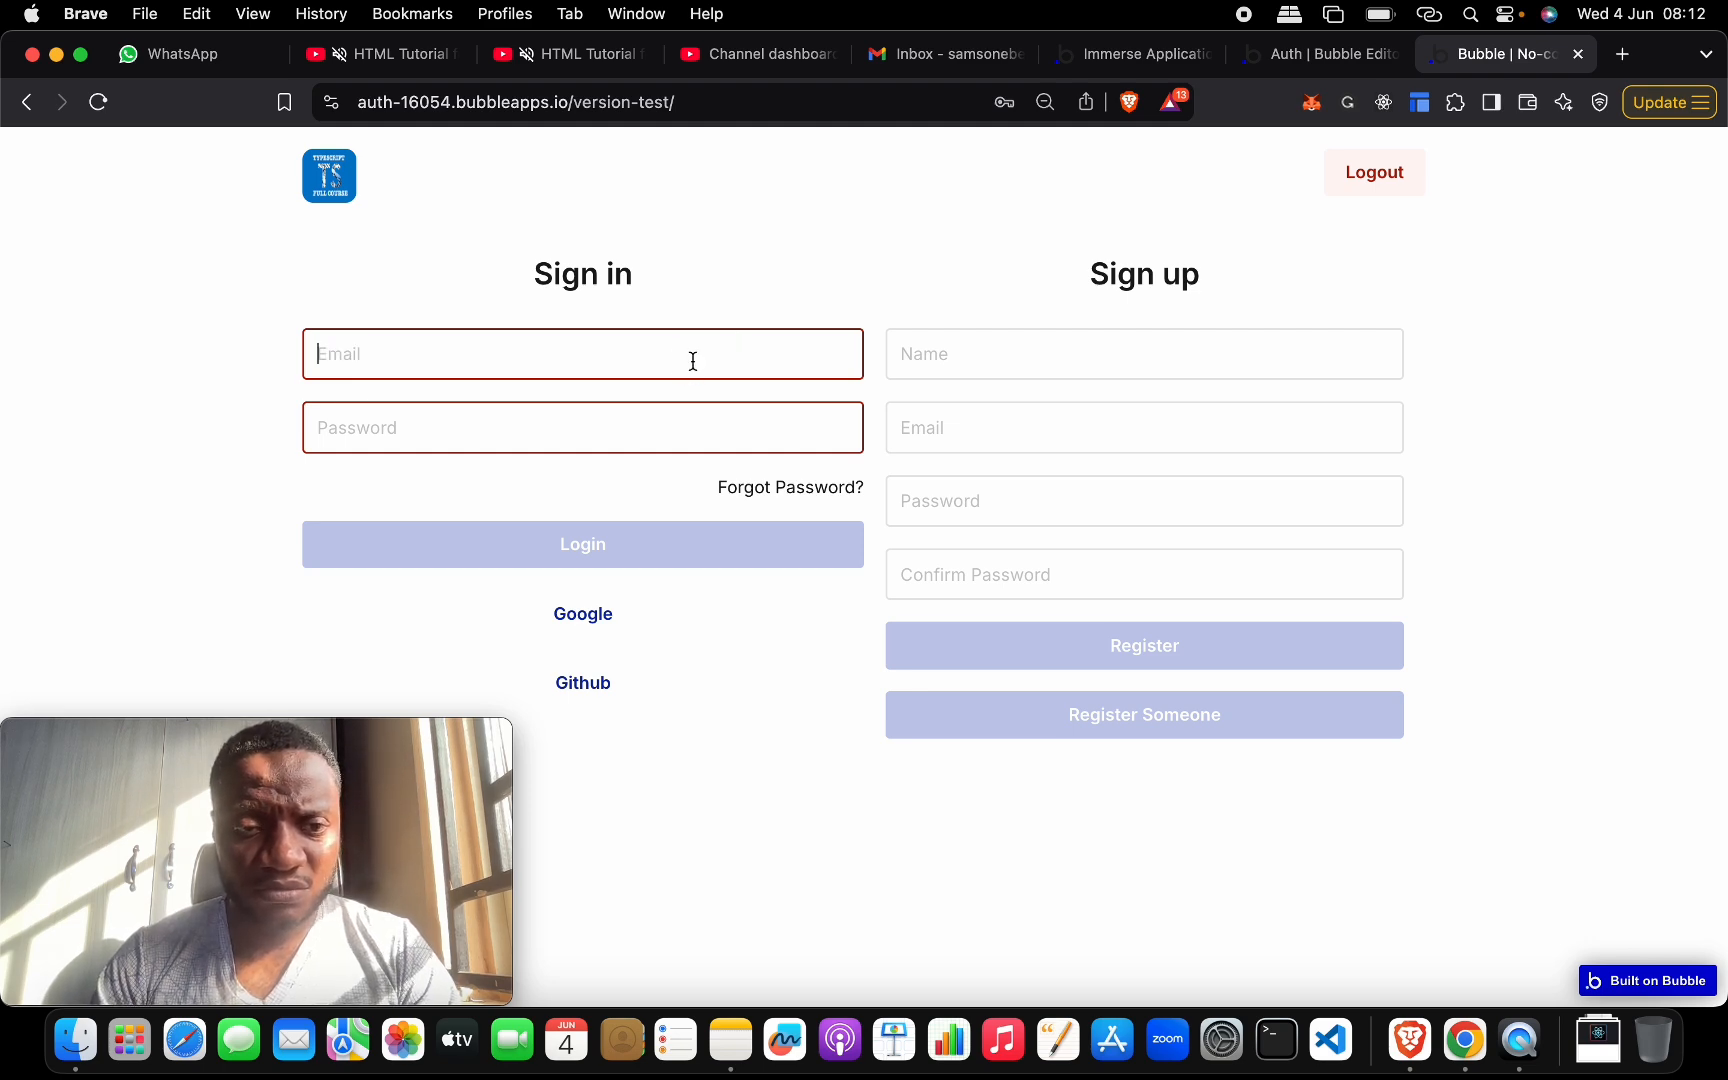
left_click(683, 425)
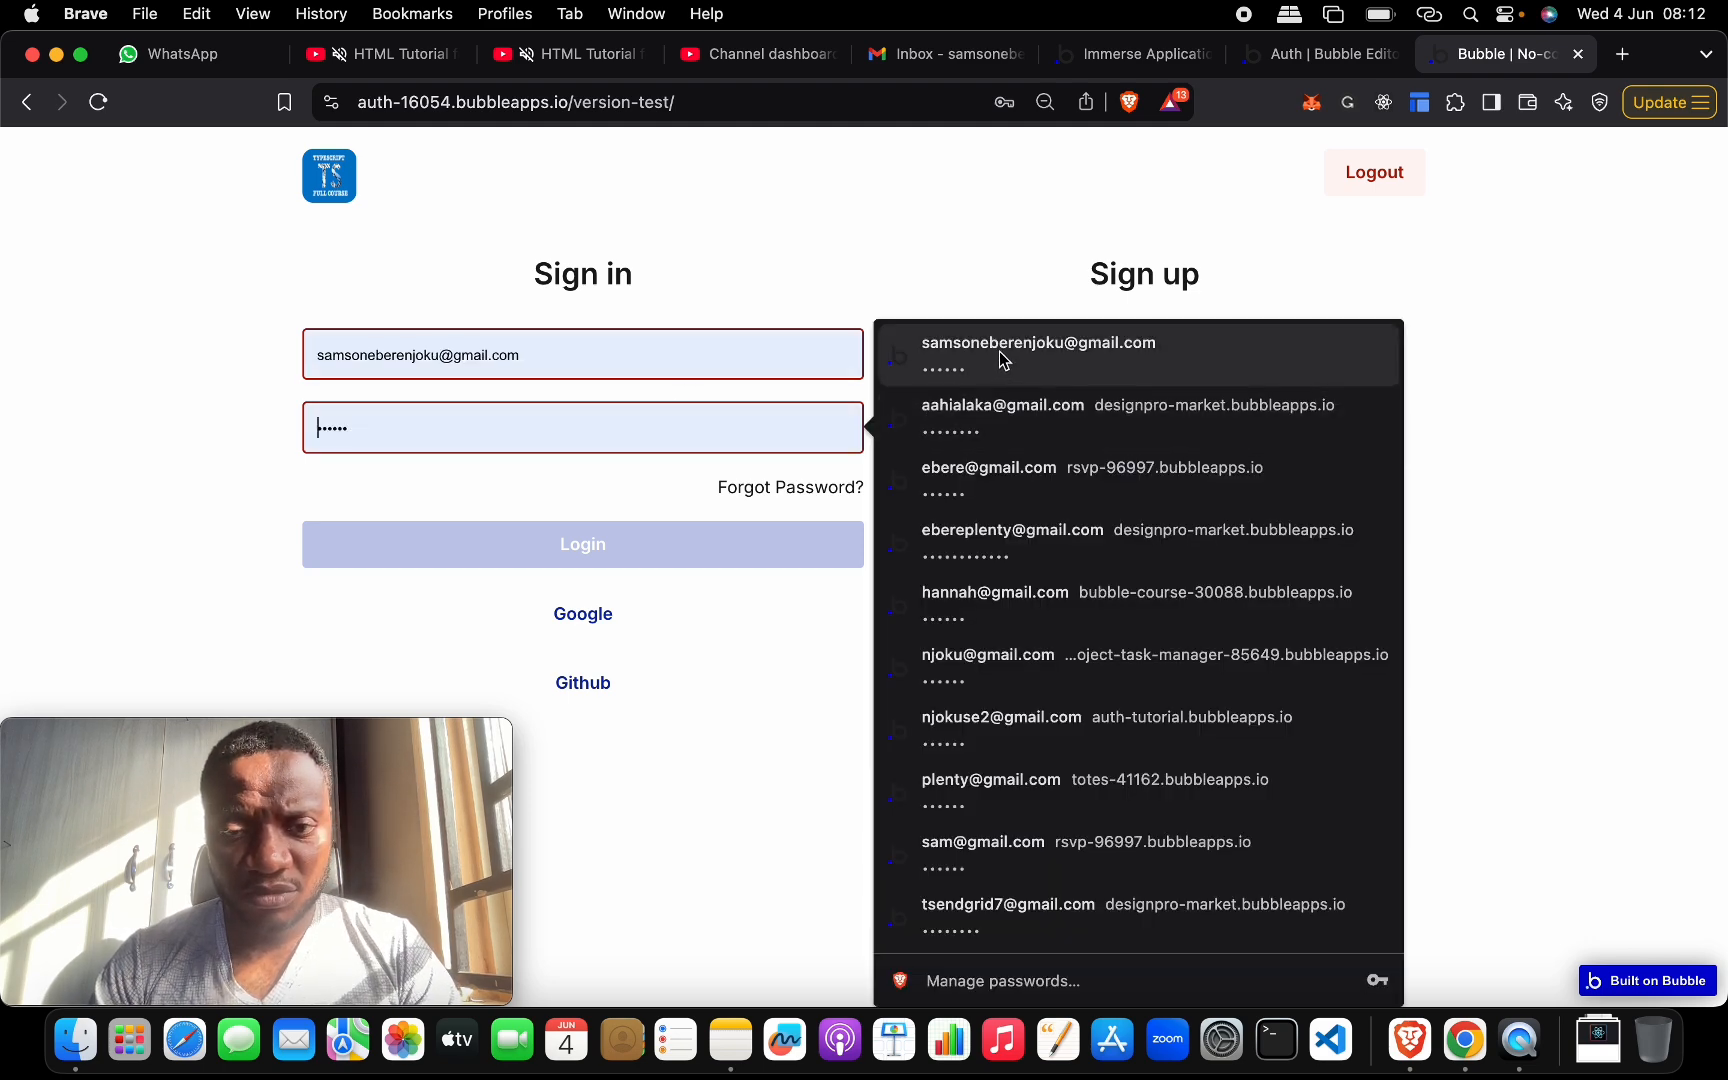
left_click(968, 733)
left_click(547, 553)
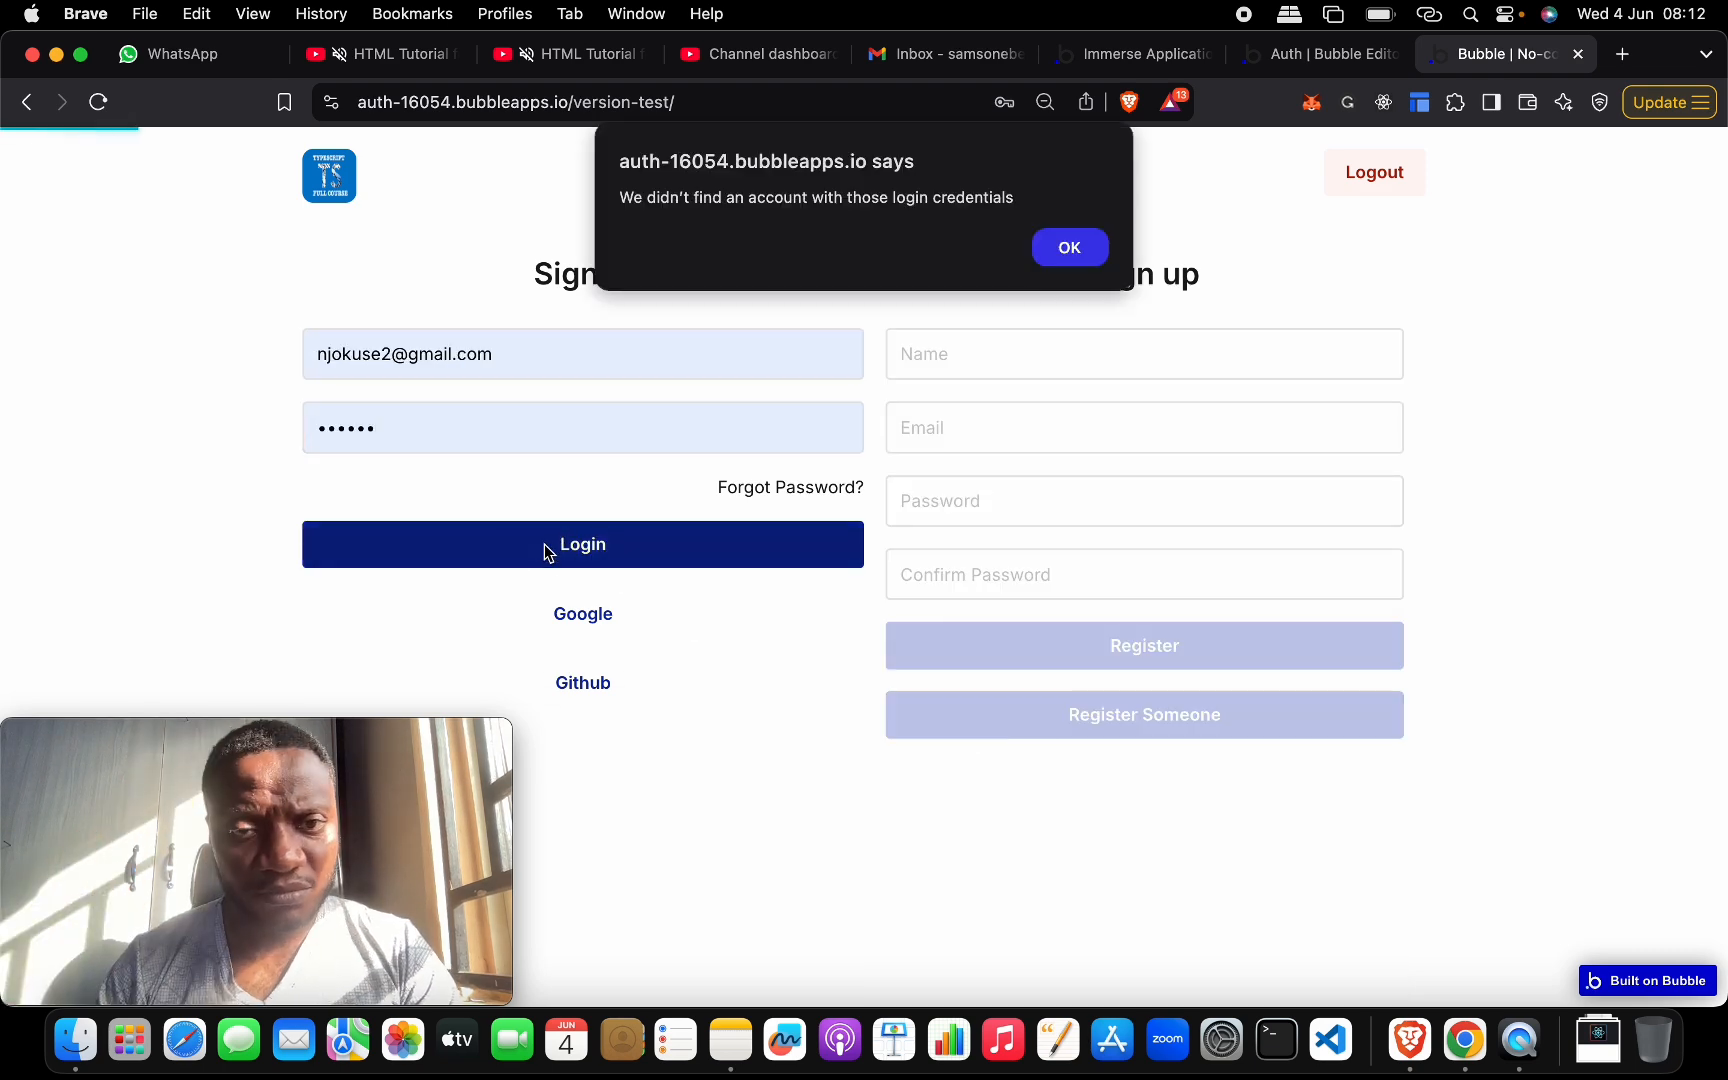
left_click(1049, 248)
- Try to sign in with a different saved account's e-mail and a newly entered account password
left_click(546, 423)
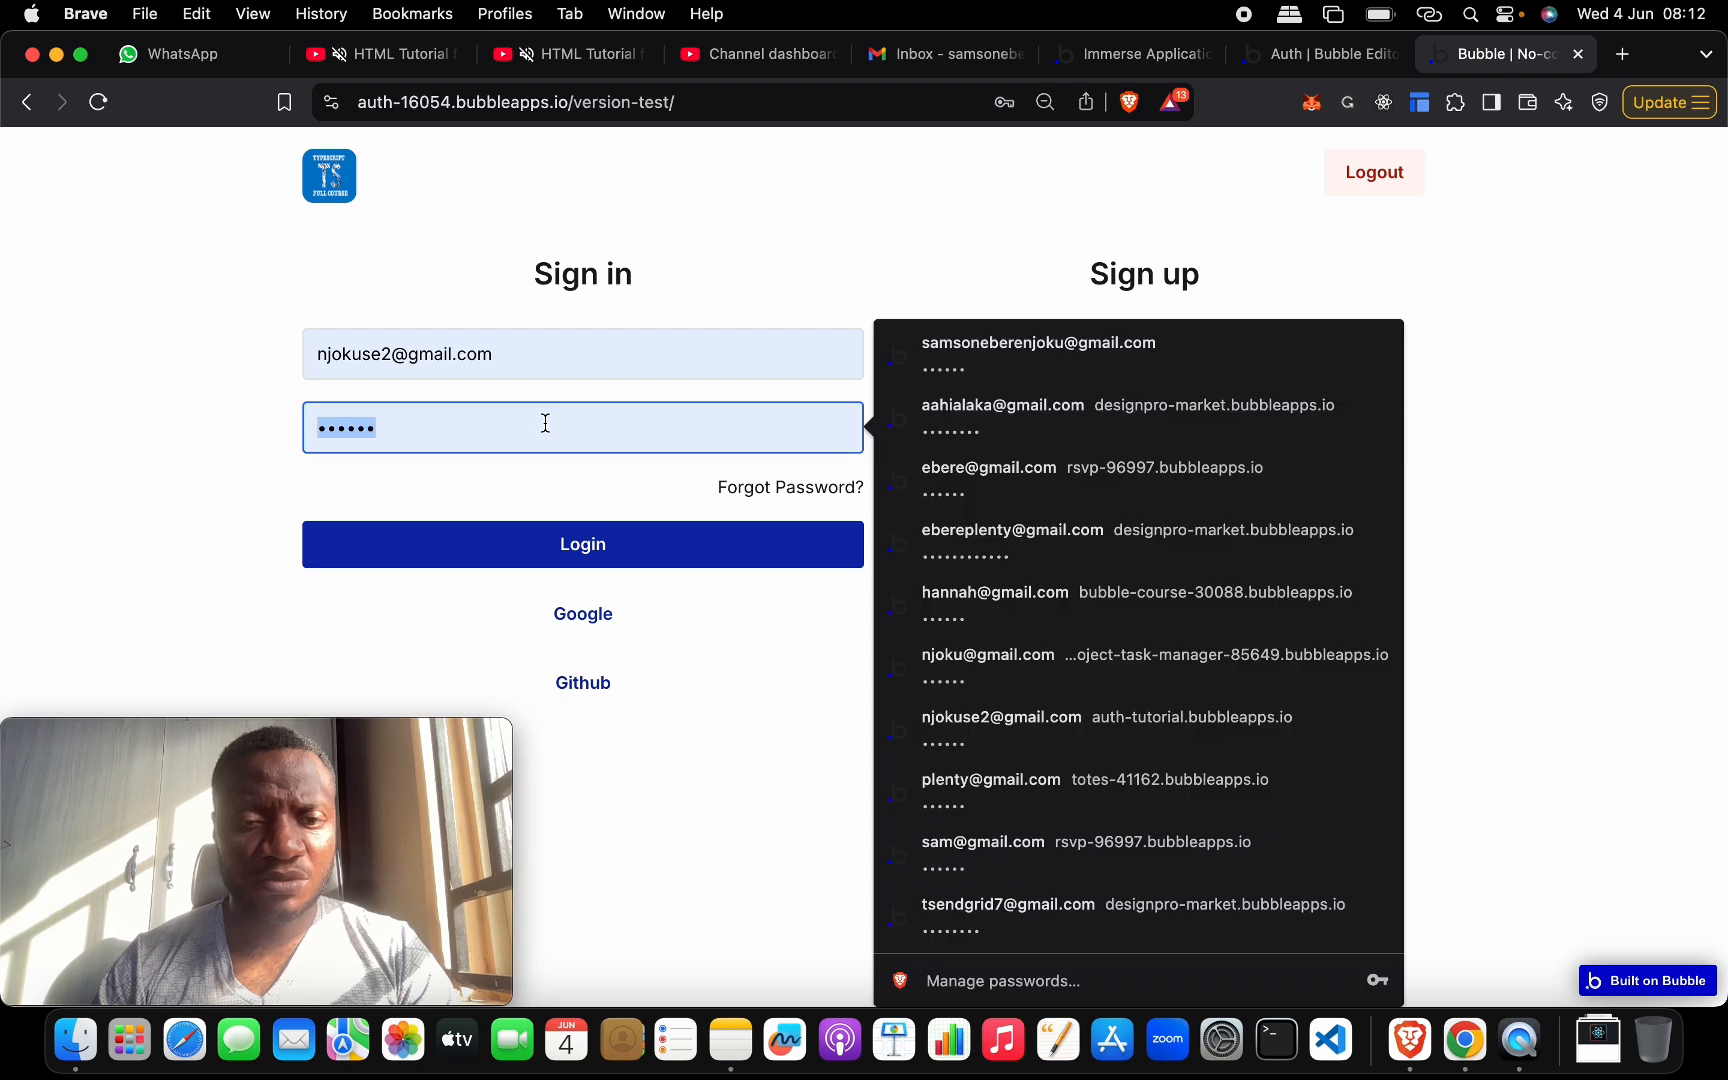
left_click(1006, 532)
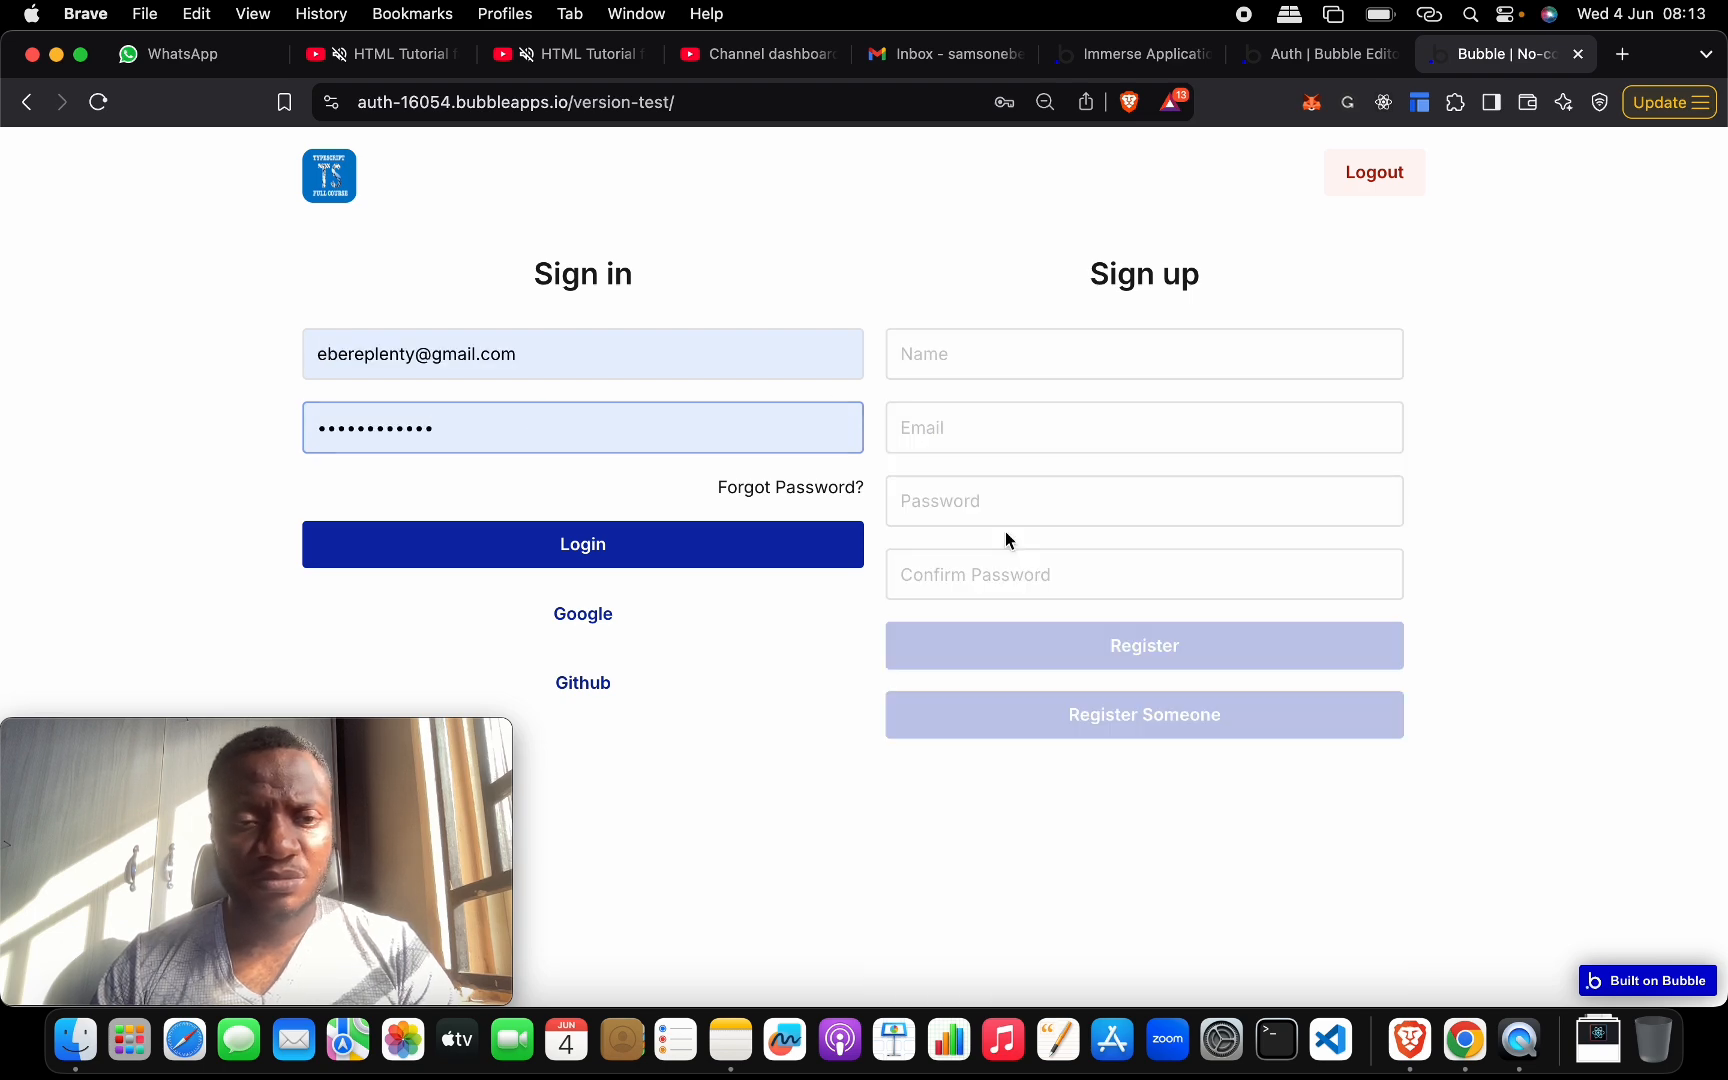
double_click(516, 440)
type("•")
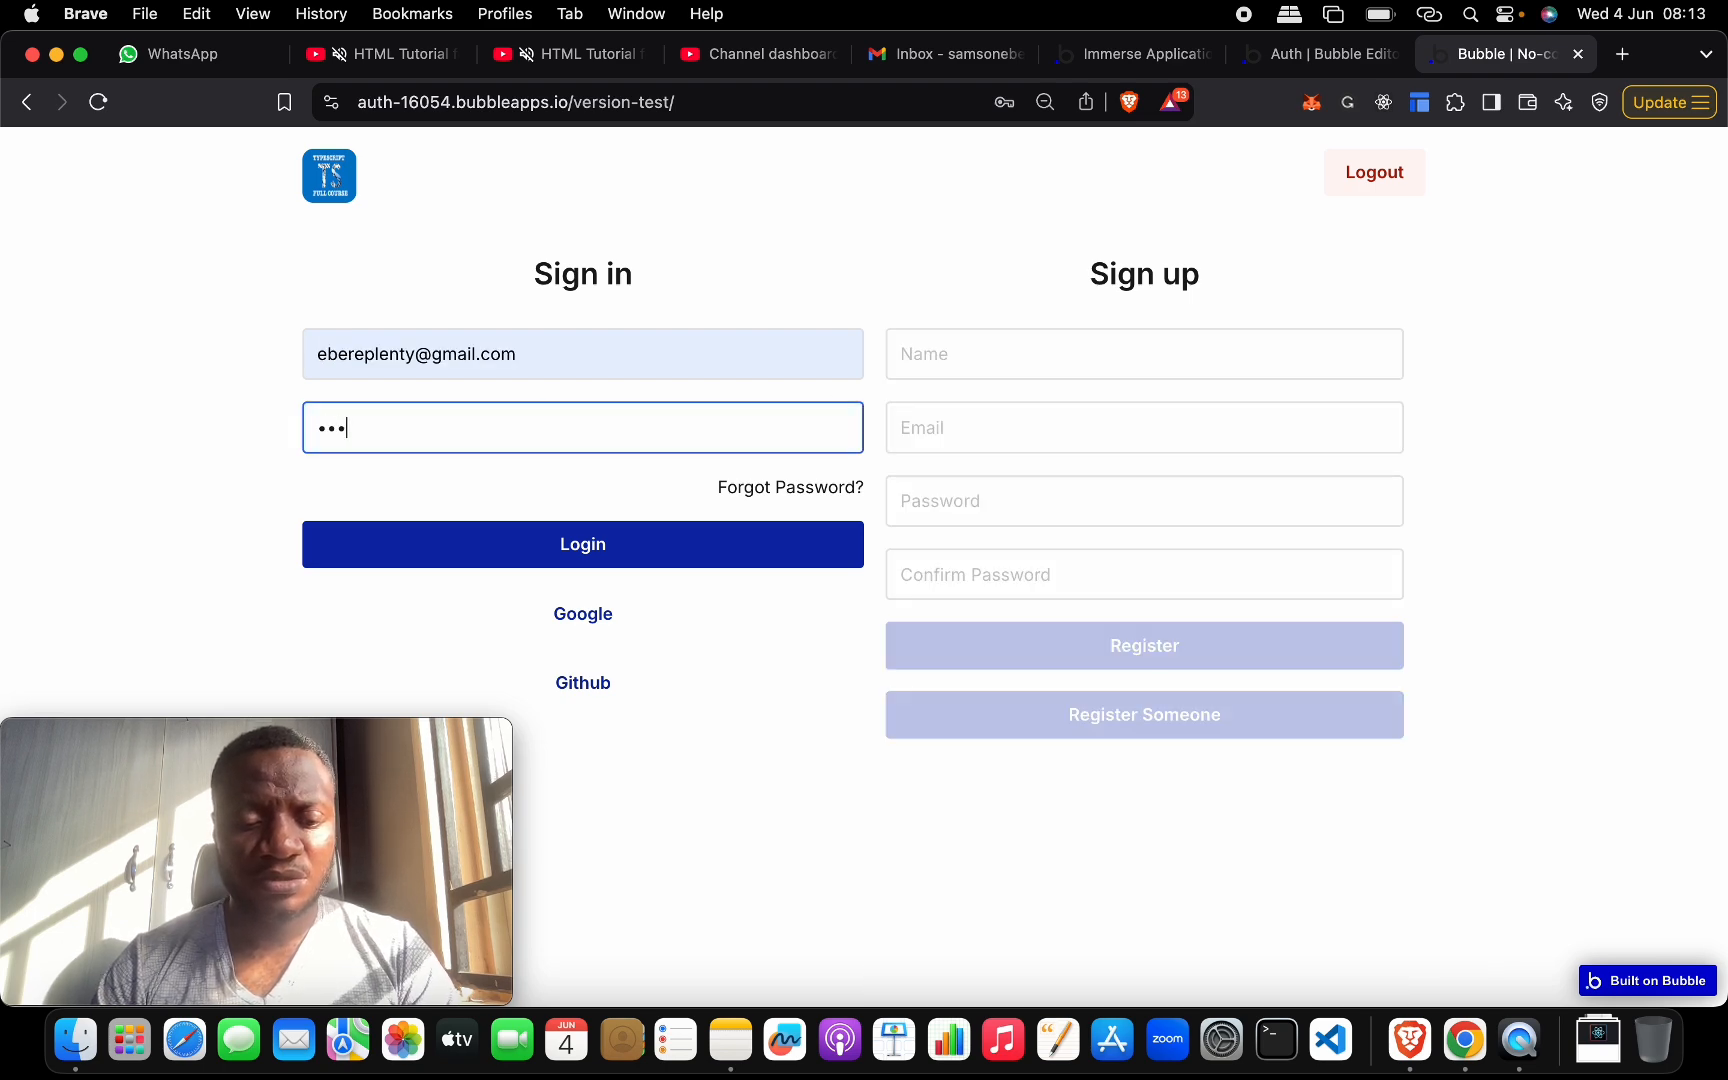
left_click(436, 549)
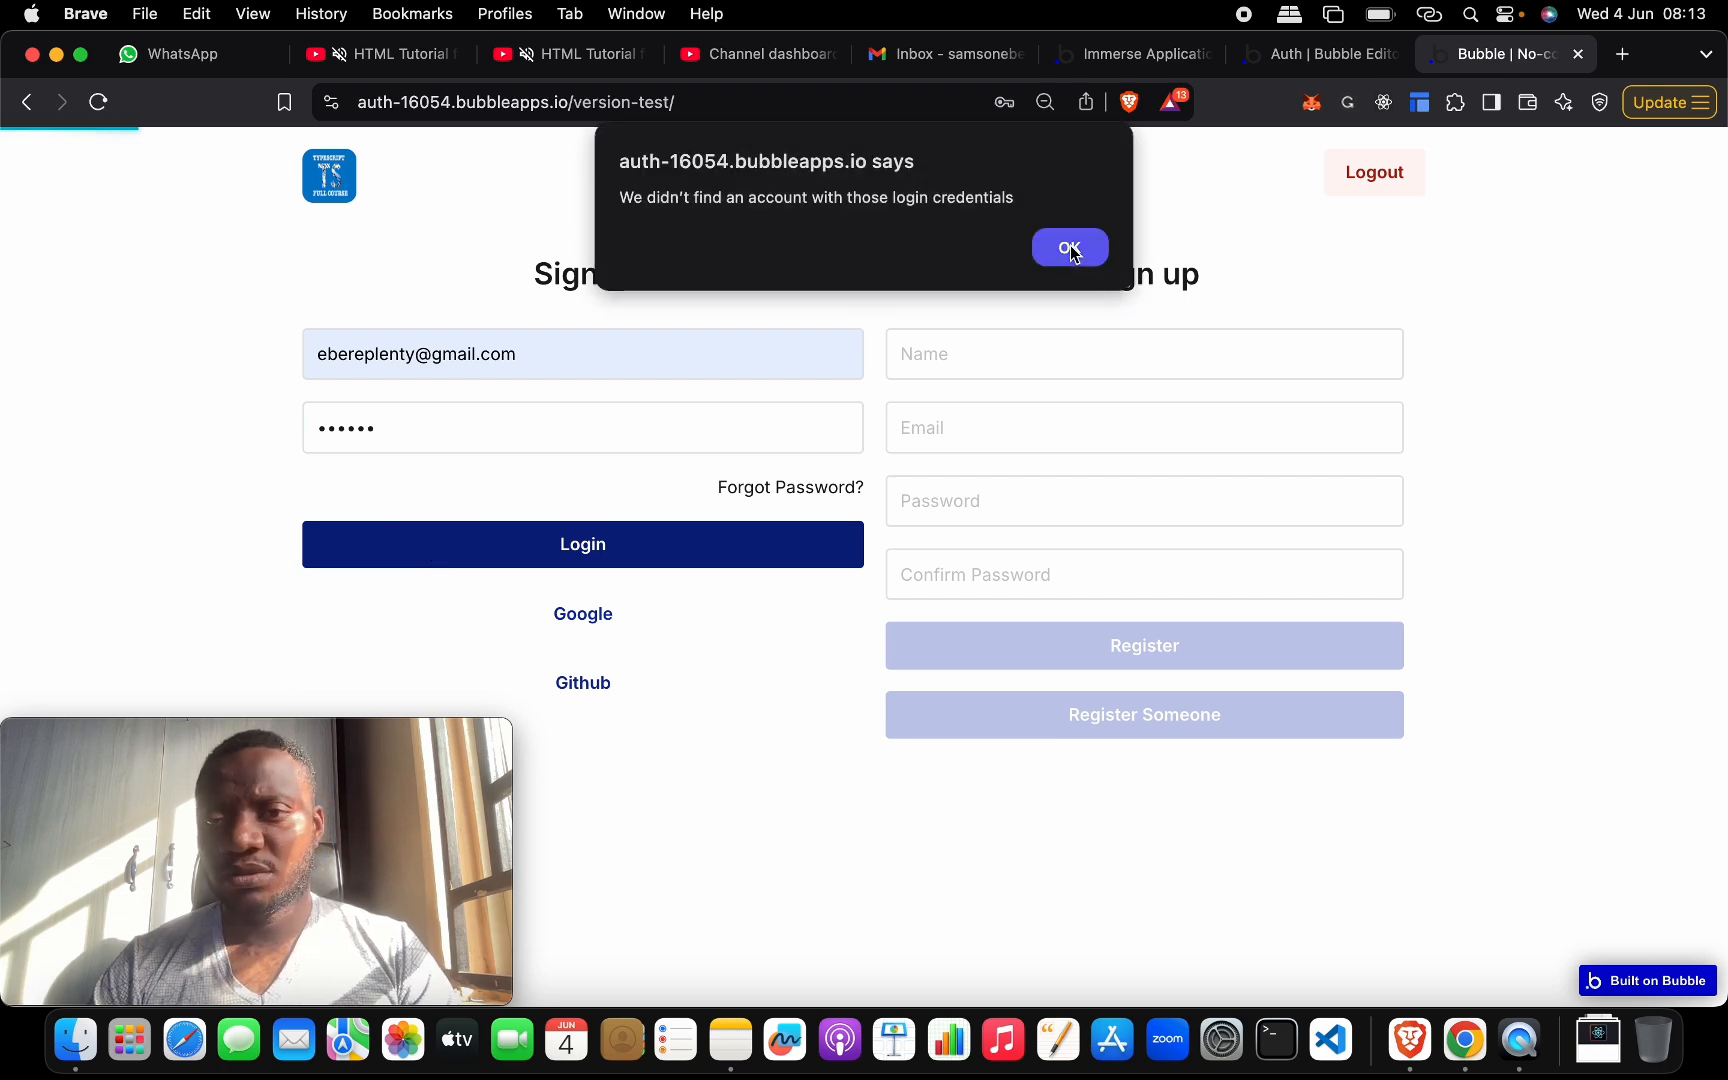
left_click(1069, 248)
- Replace the entered account password with a saved account's credentials and try to sign in to the test app
left_click(552, 417)
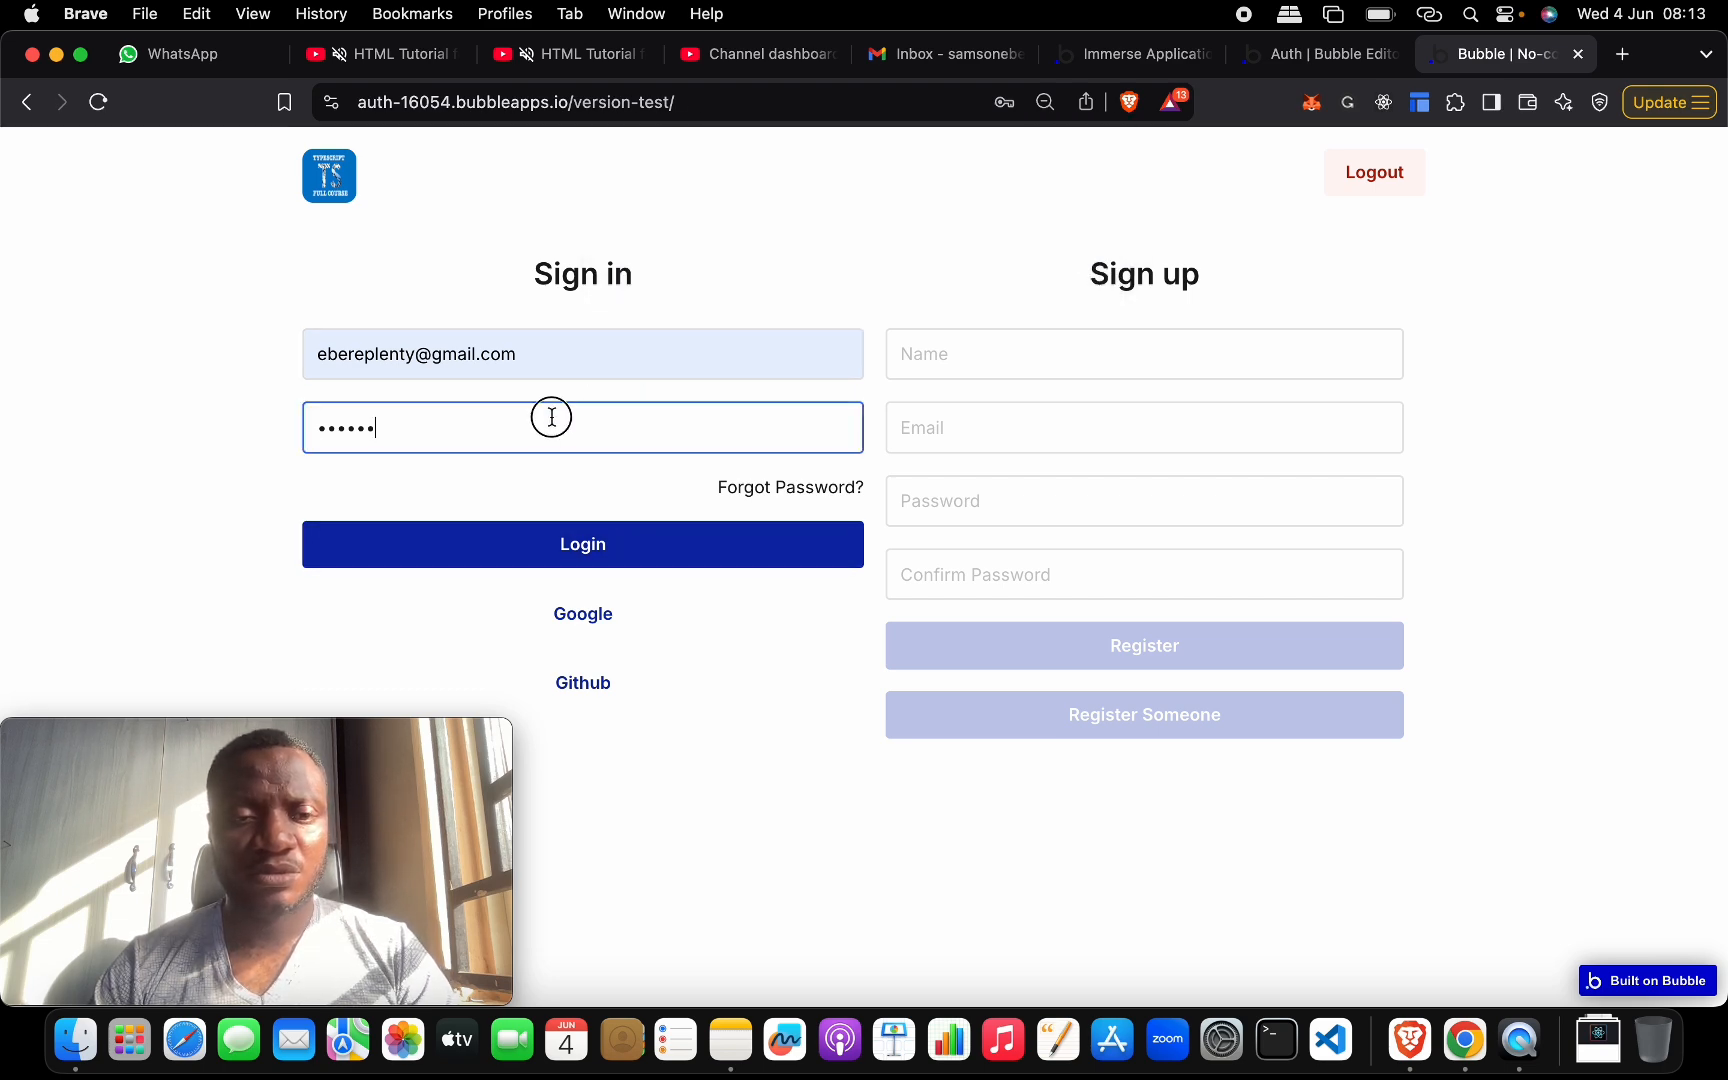
double_click(552, 417)
key("BackSpace")
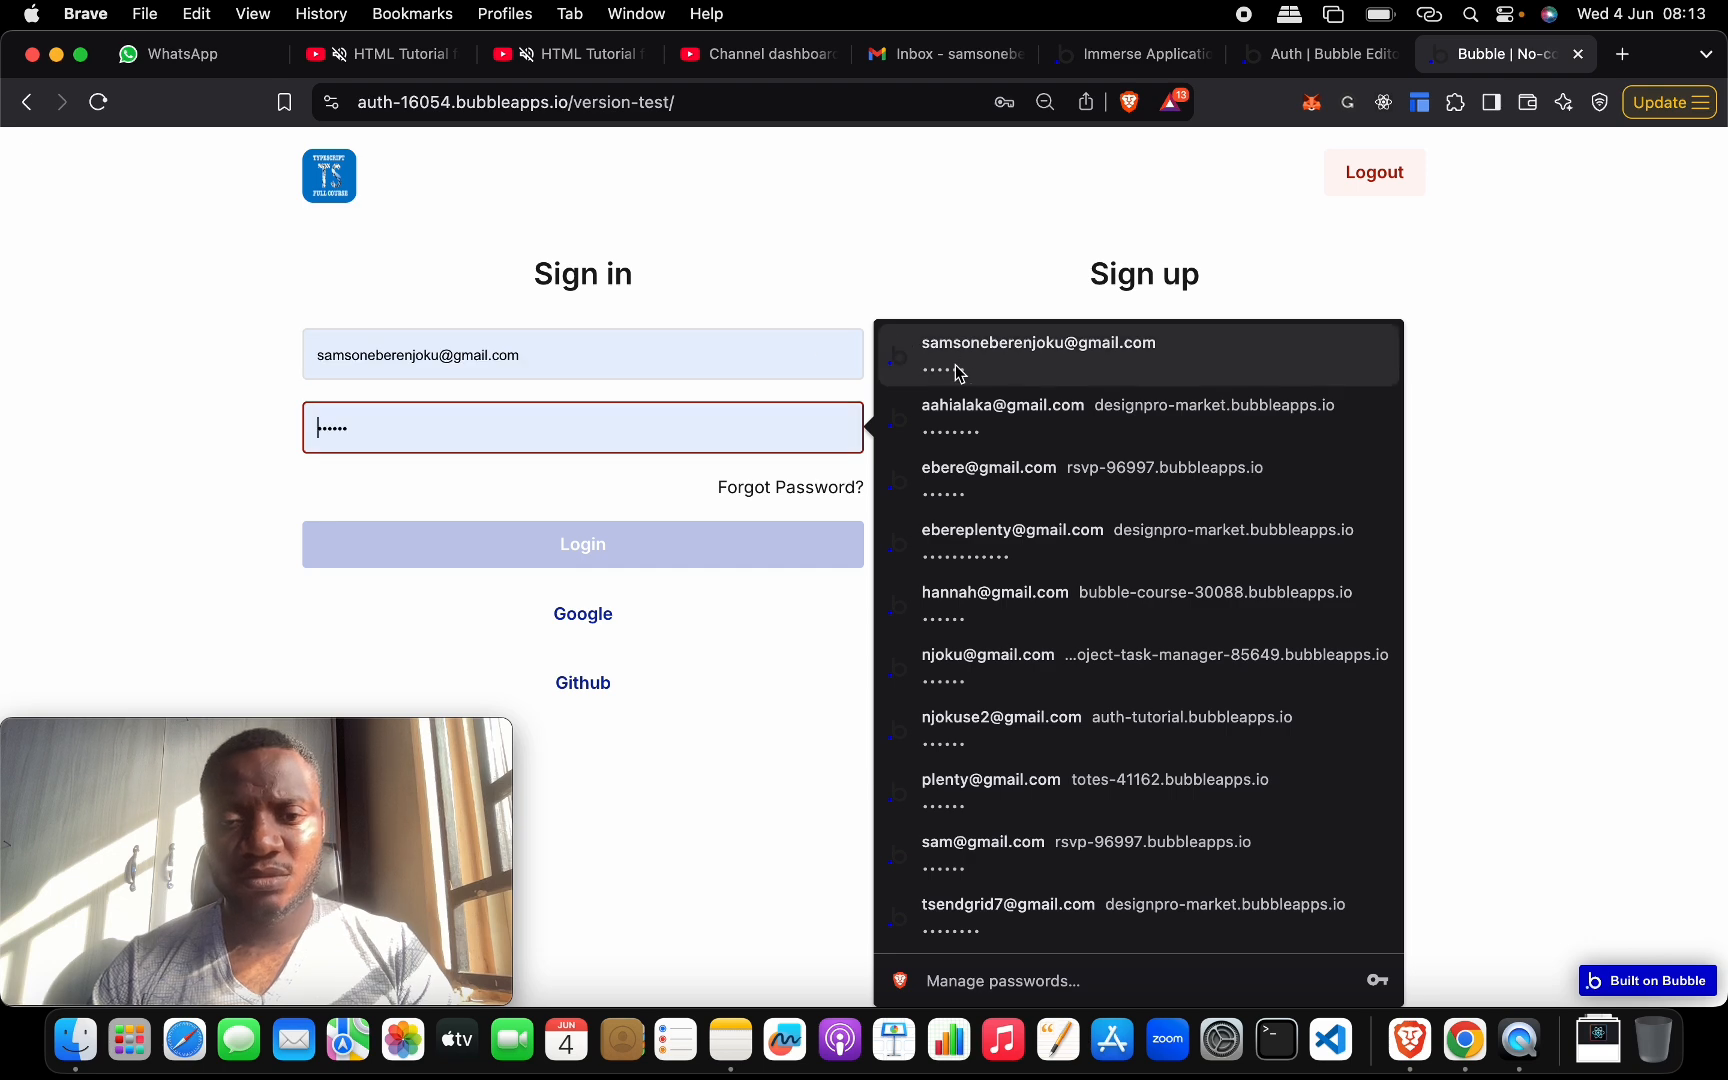
left_click(1018, 525)
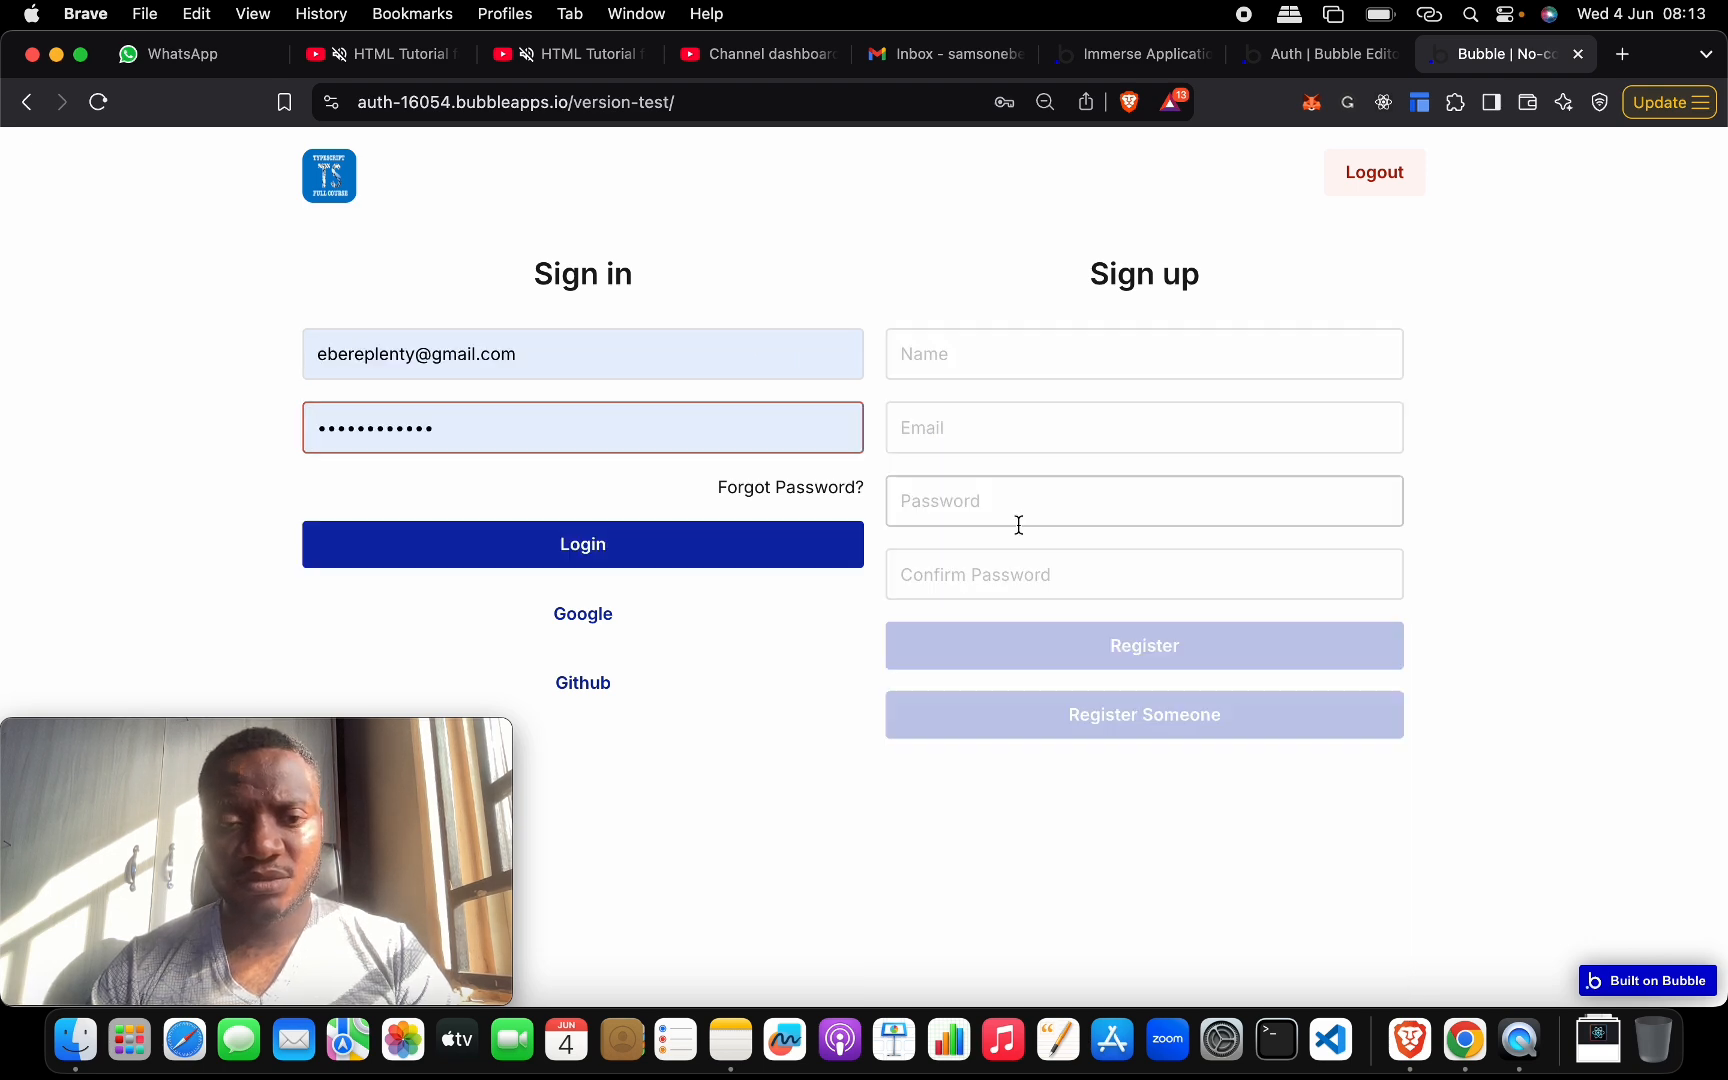
left_click(582, 560)
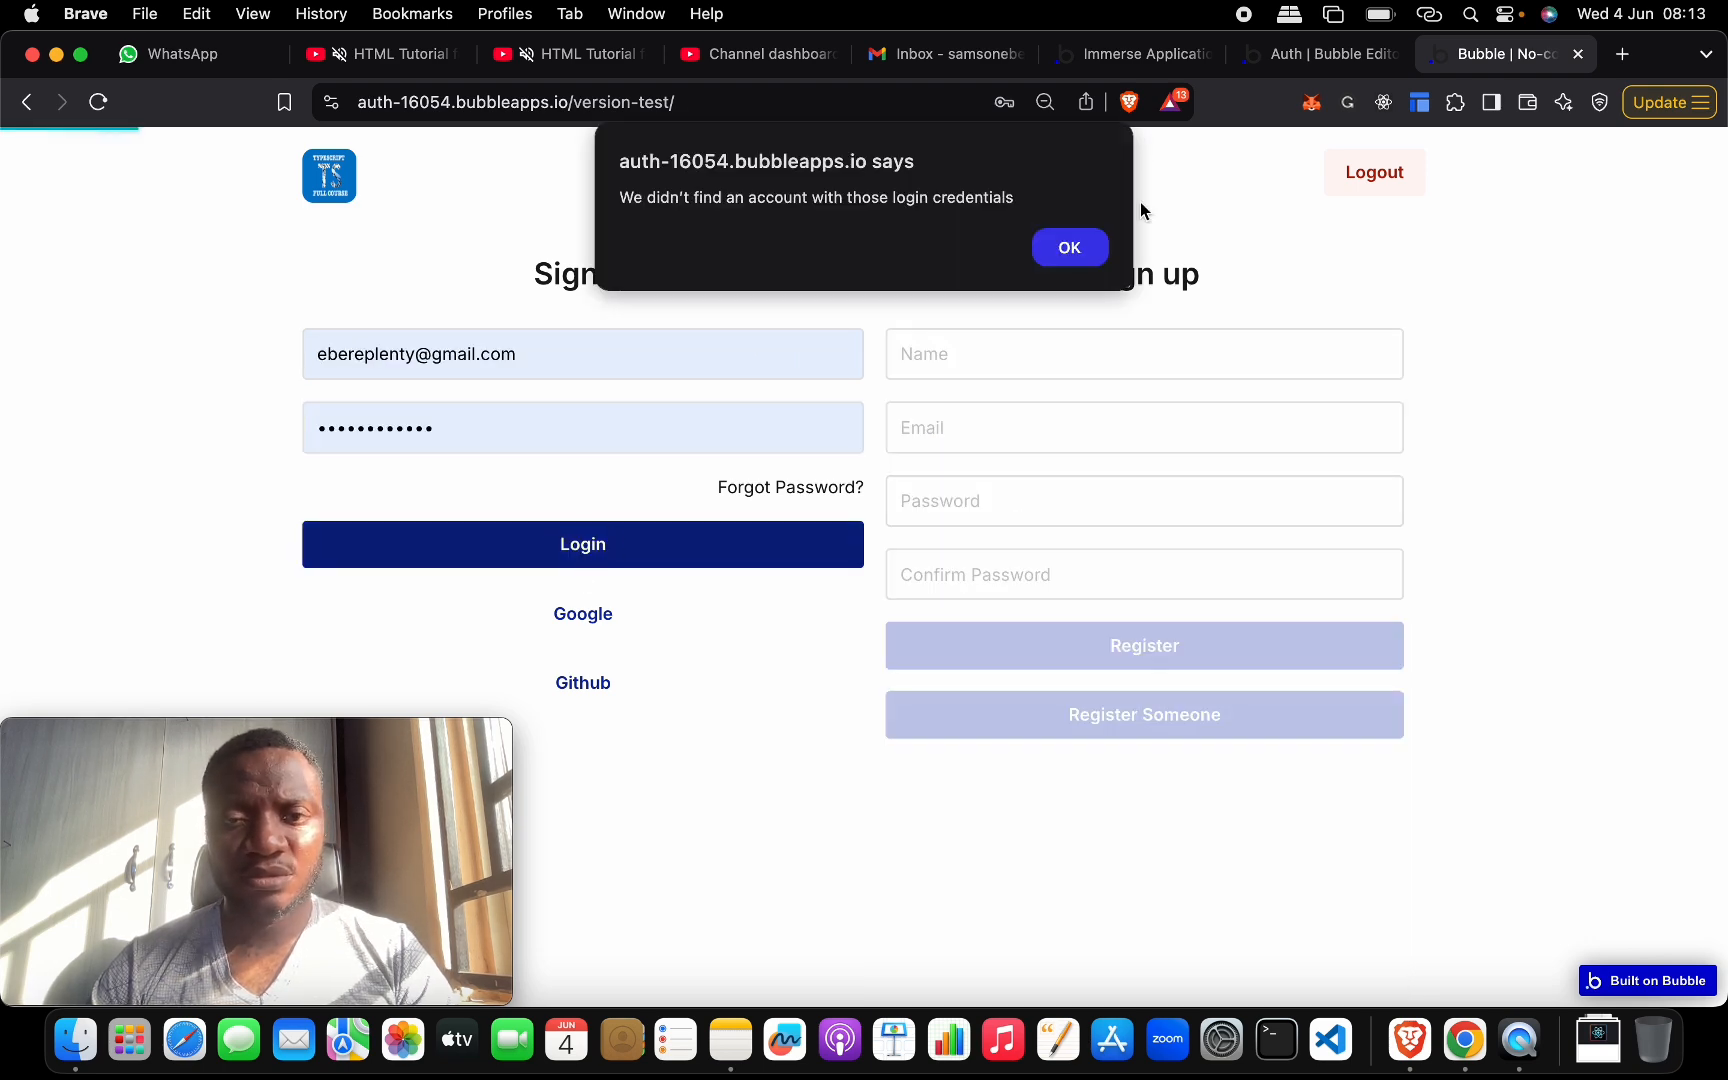
left_click(1070, 247)
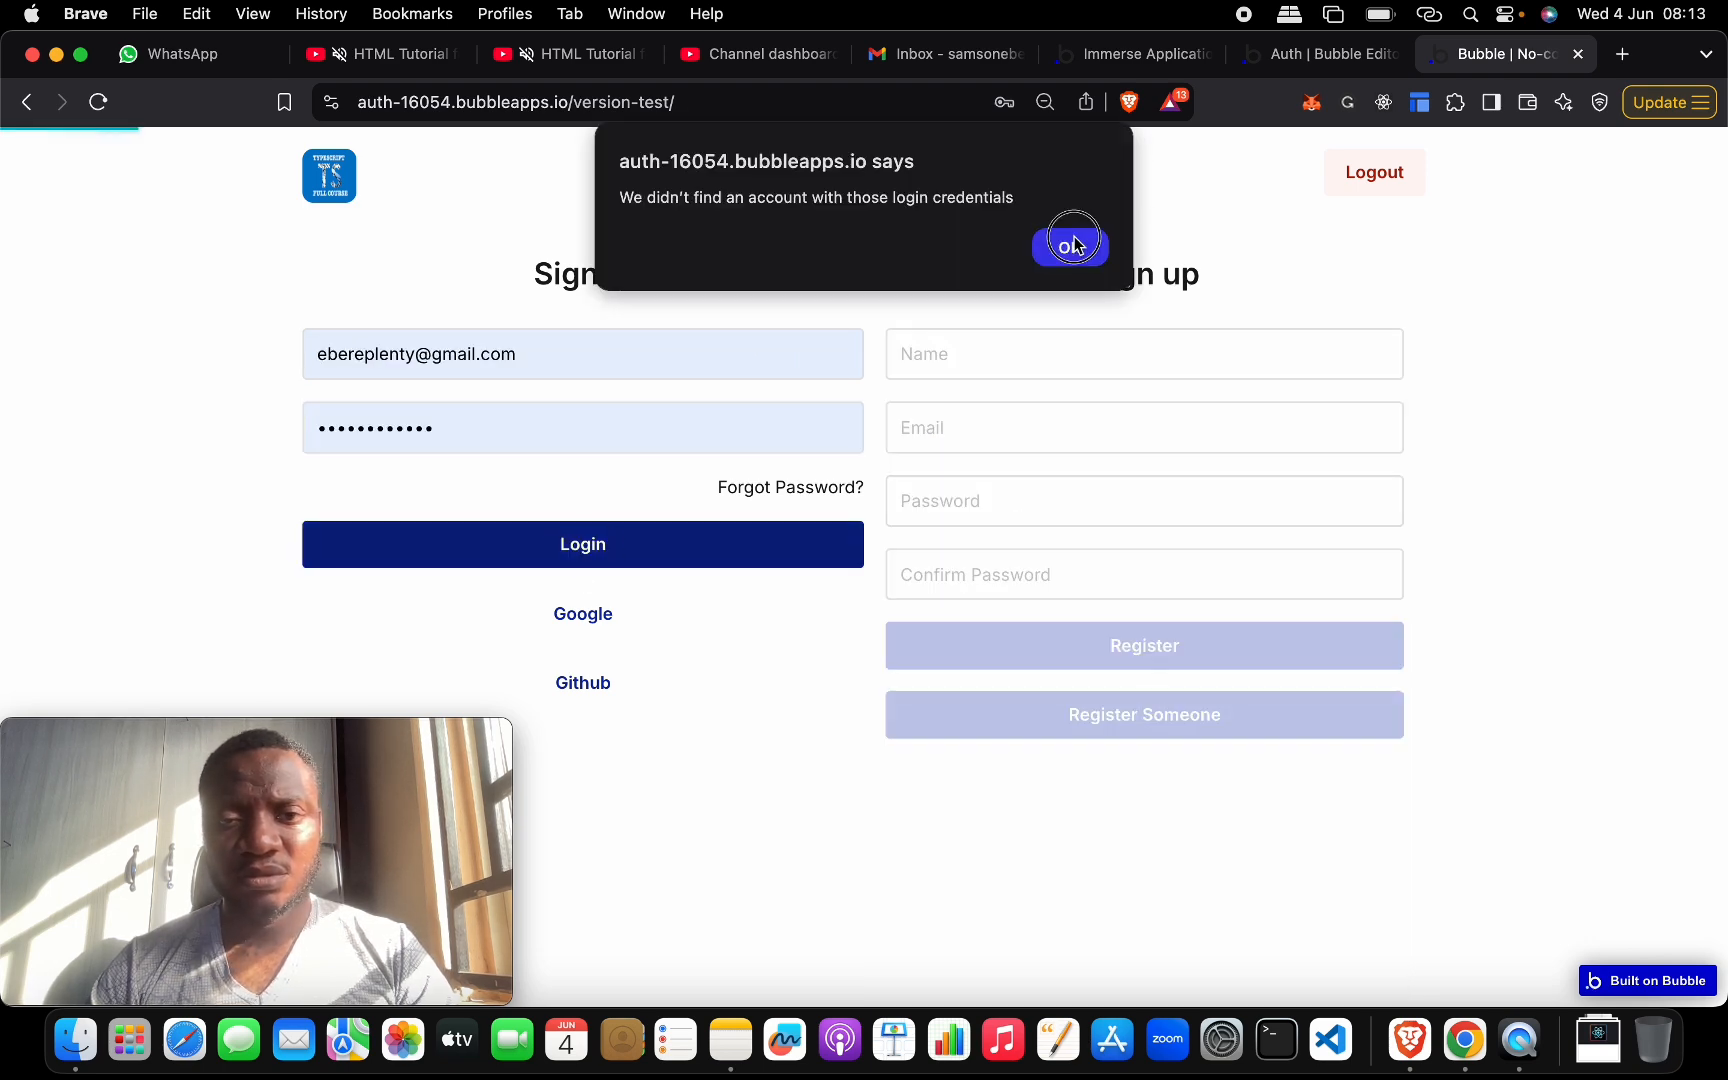
- Fill the sign-in form with another saved account's credentials and copy its e-mail for use in the sign-up form
left_click(955, 353)
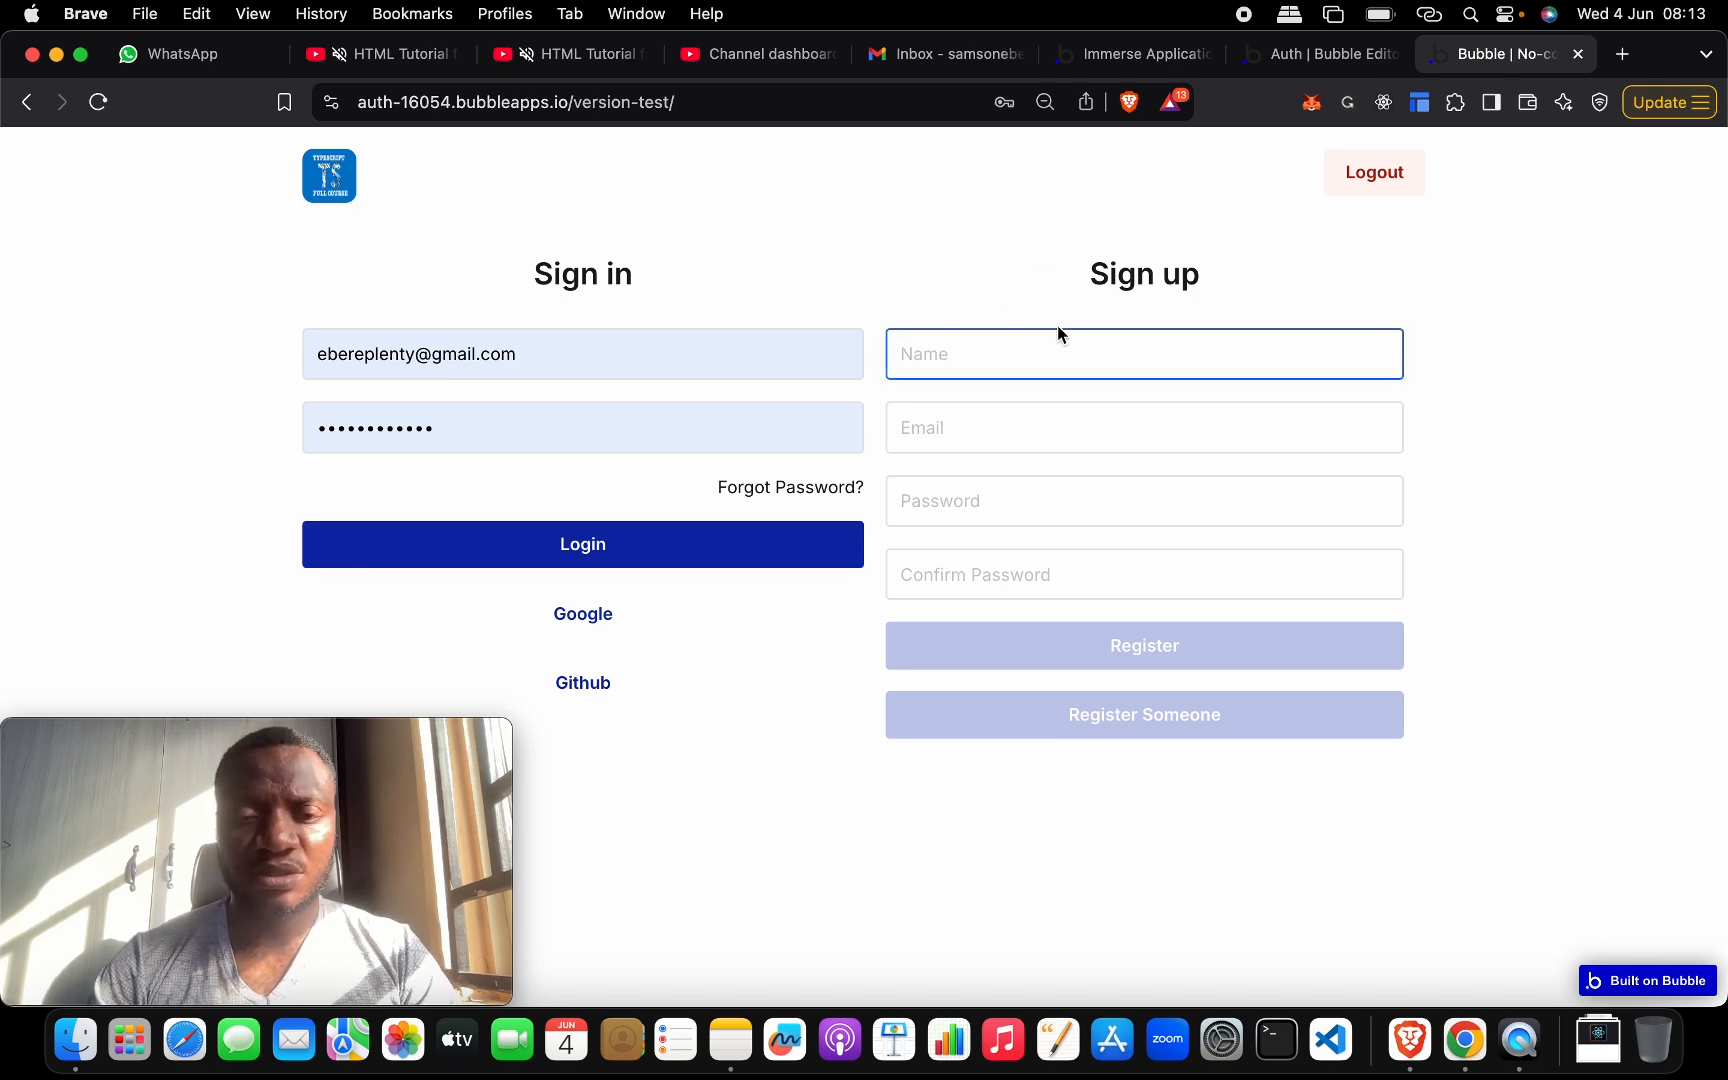
left_click(1041, 424)
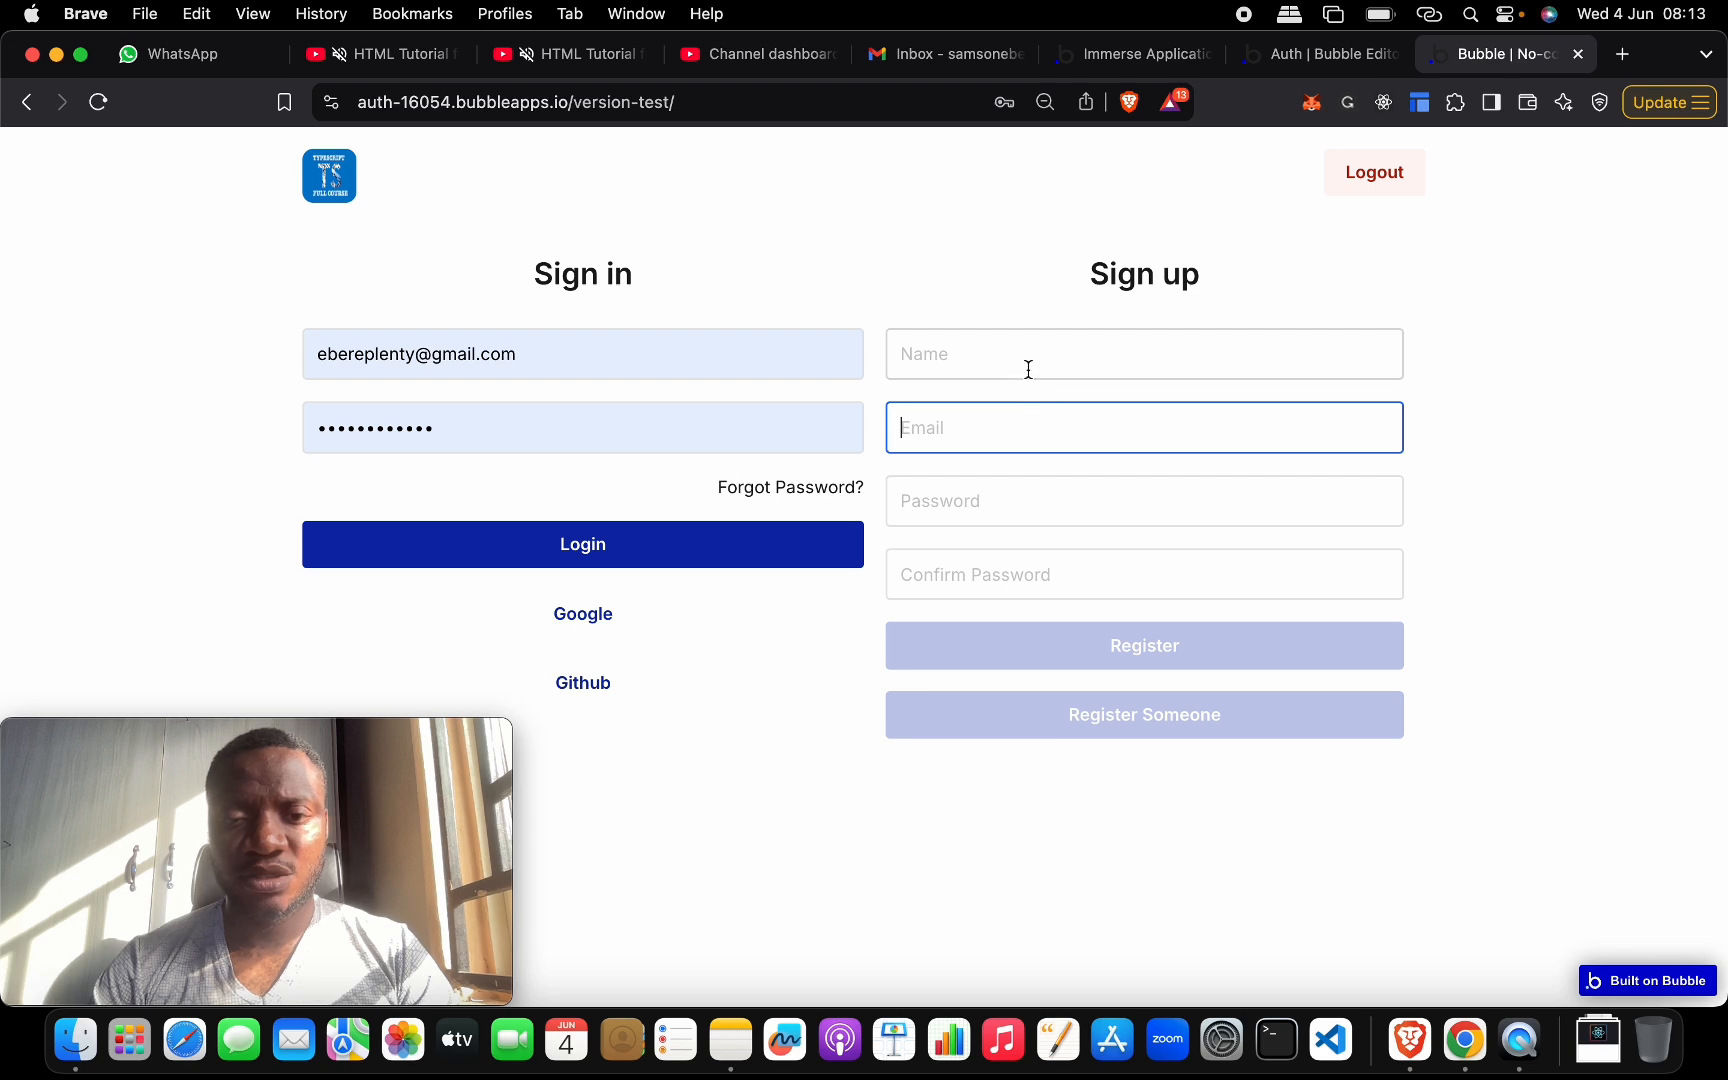
left_click(707, 353)
left_click(595, 408)
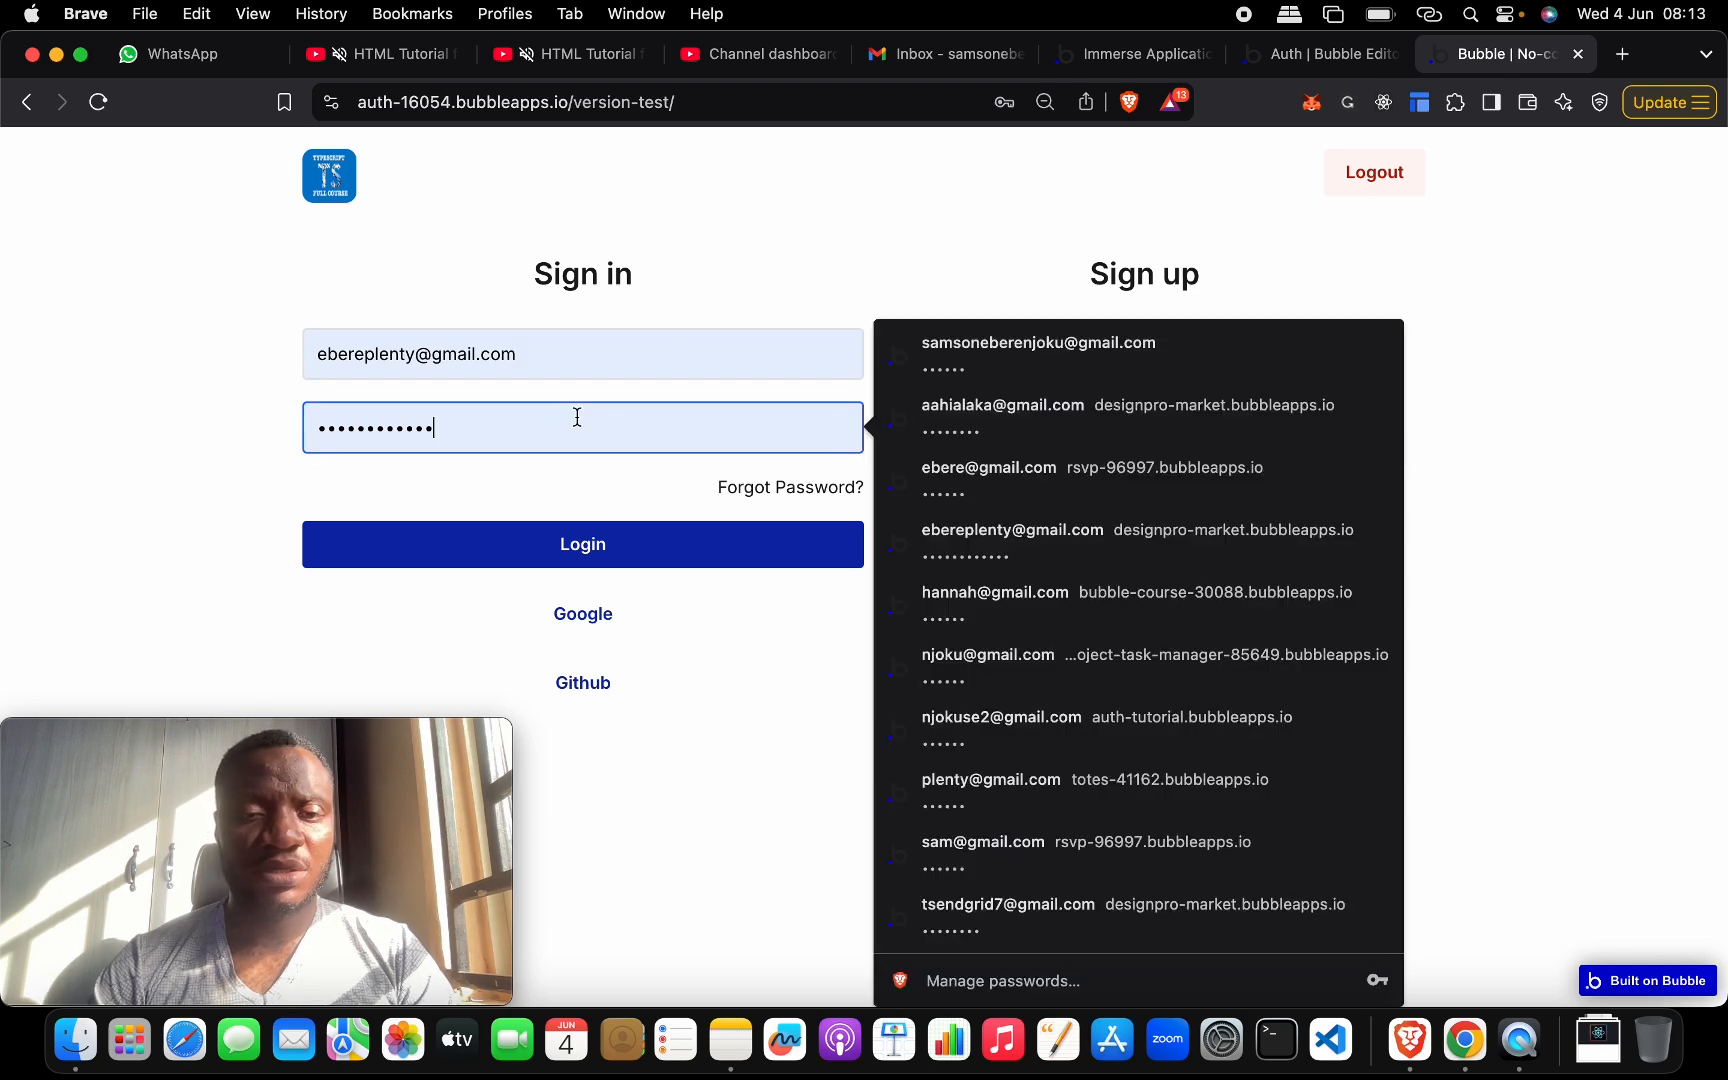
left_click(990, 722)
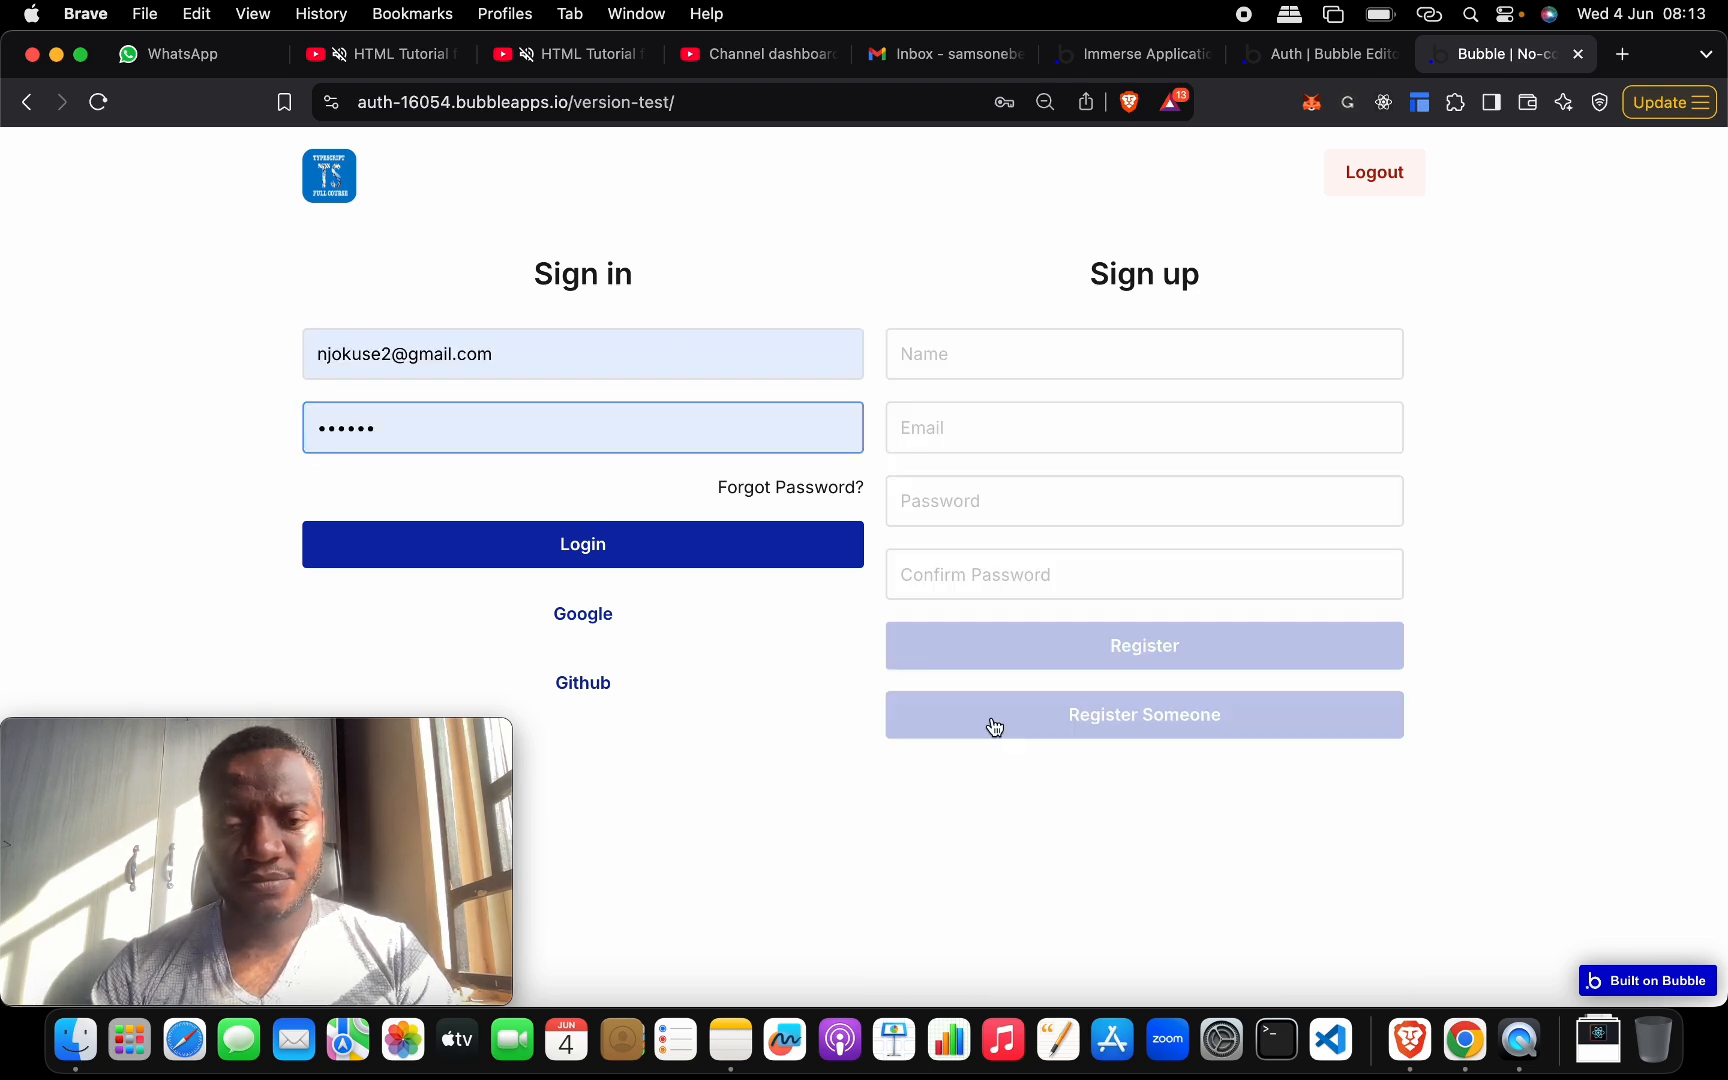
left_click(637, 370)
key("super+a")
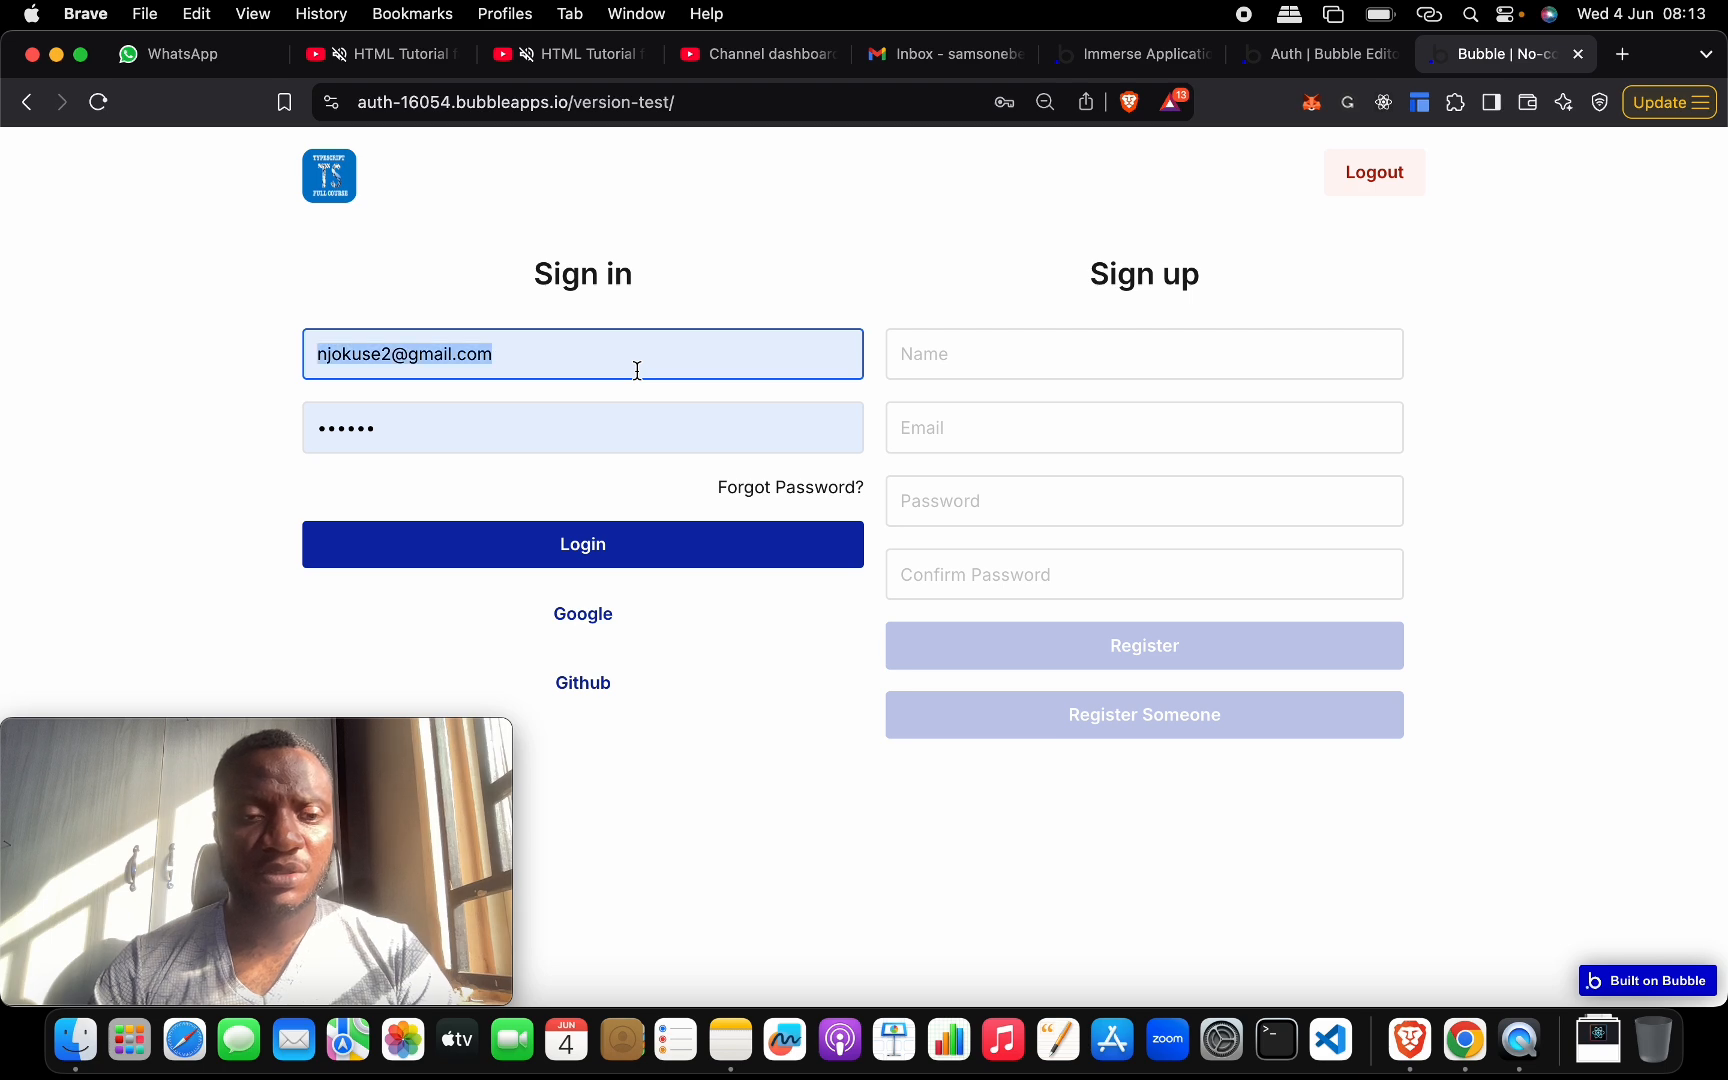
key("super+c")
left_click(1024, 439)
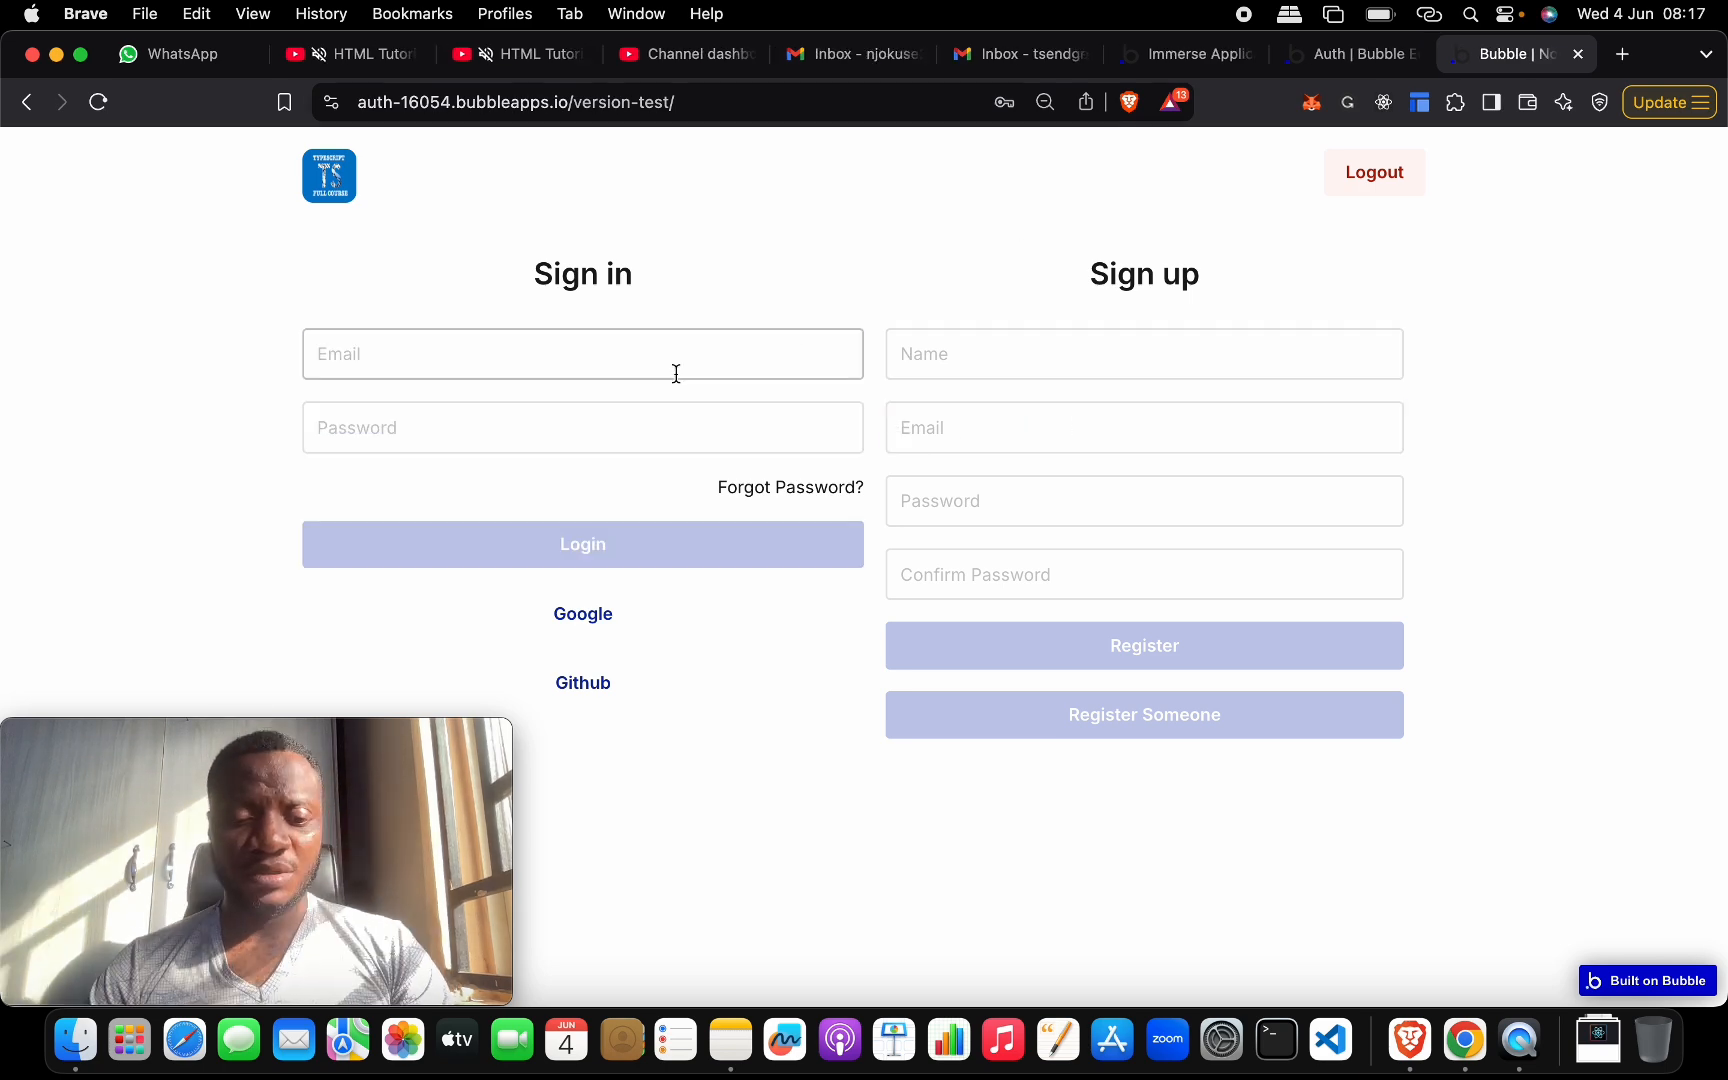
- Sign in to the test app with the registered account's saved e-mail and password, and check the header's account e-mail
left_click(685, 417)
left_click(715, 355)
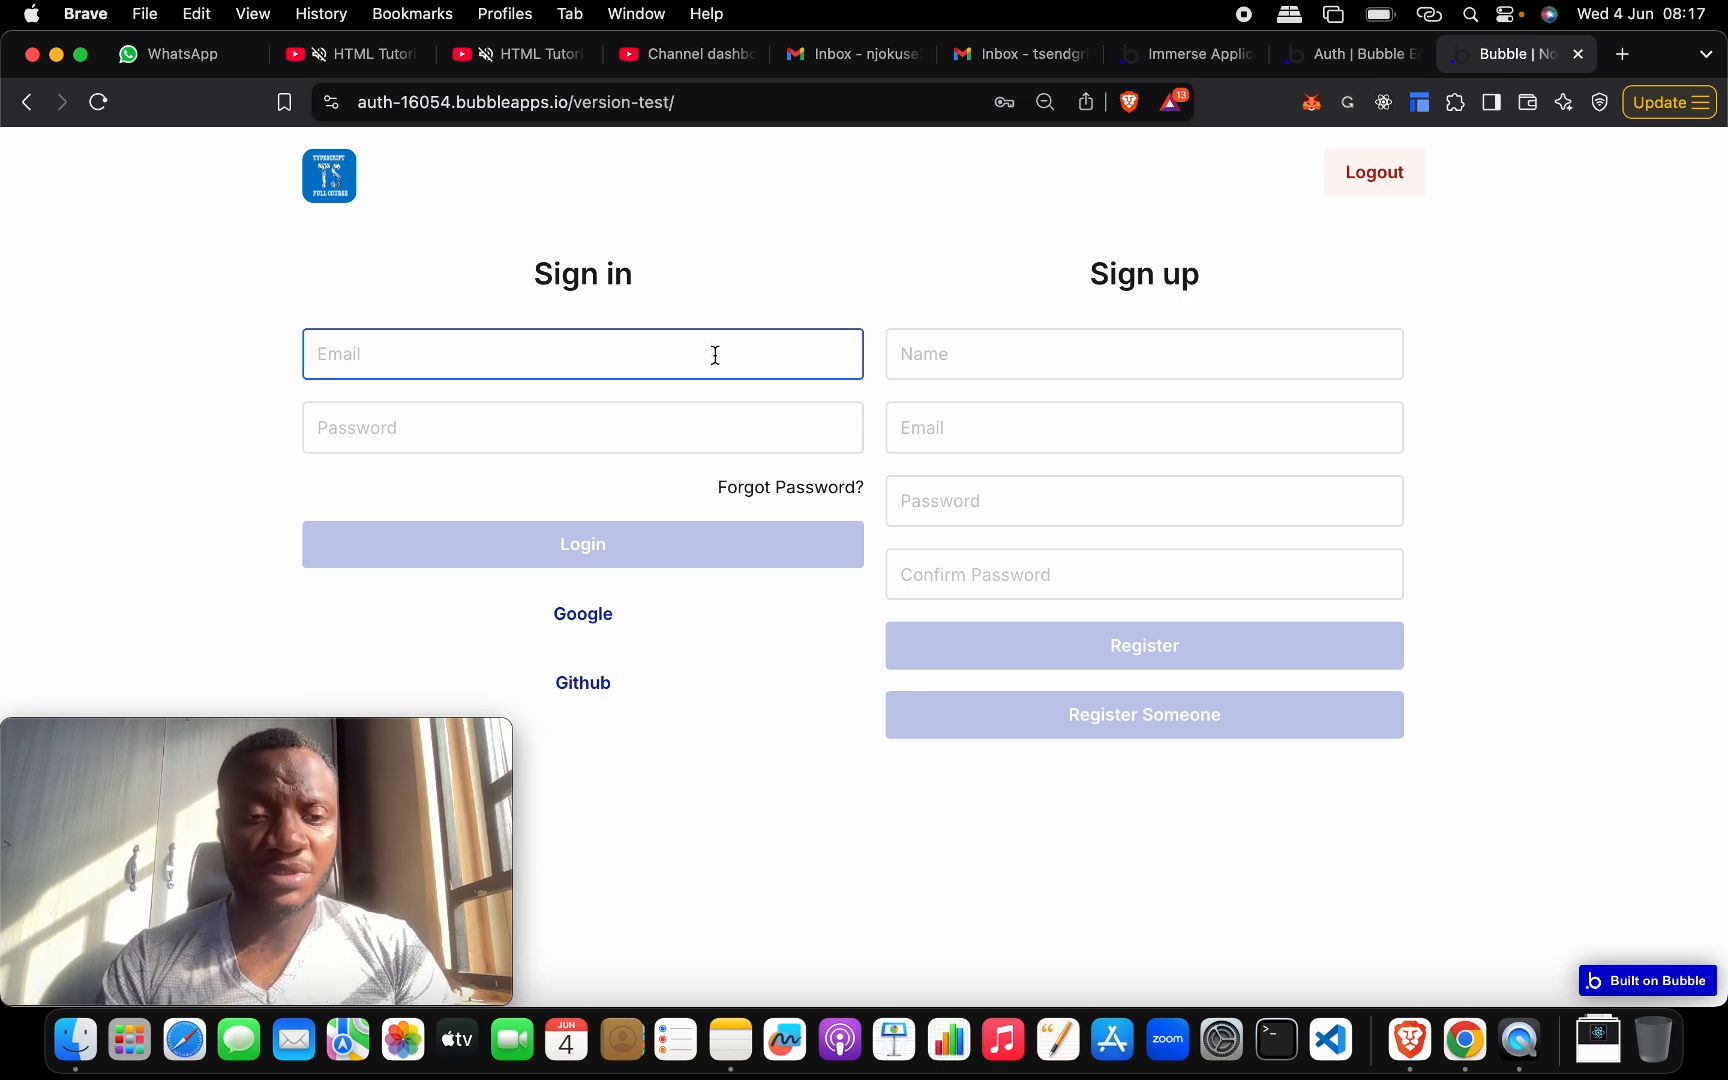
left_click(679, 424)
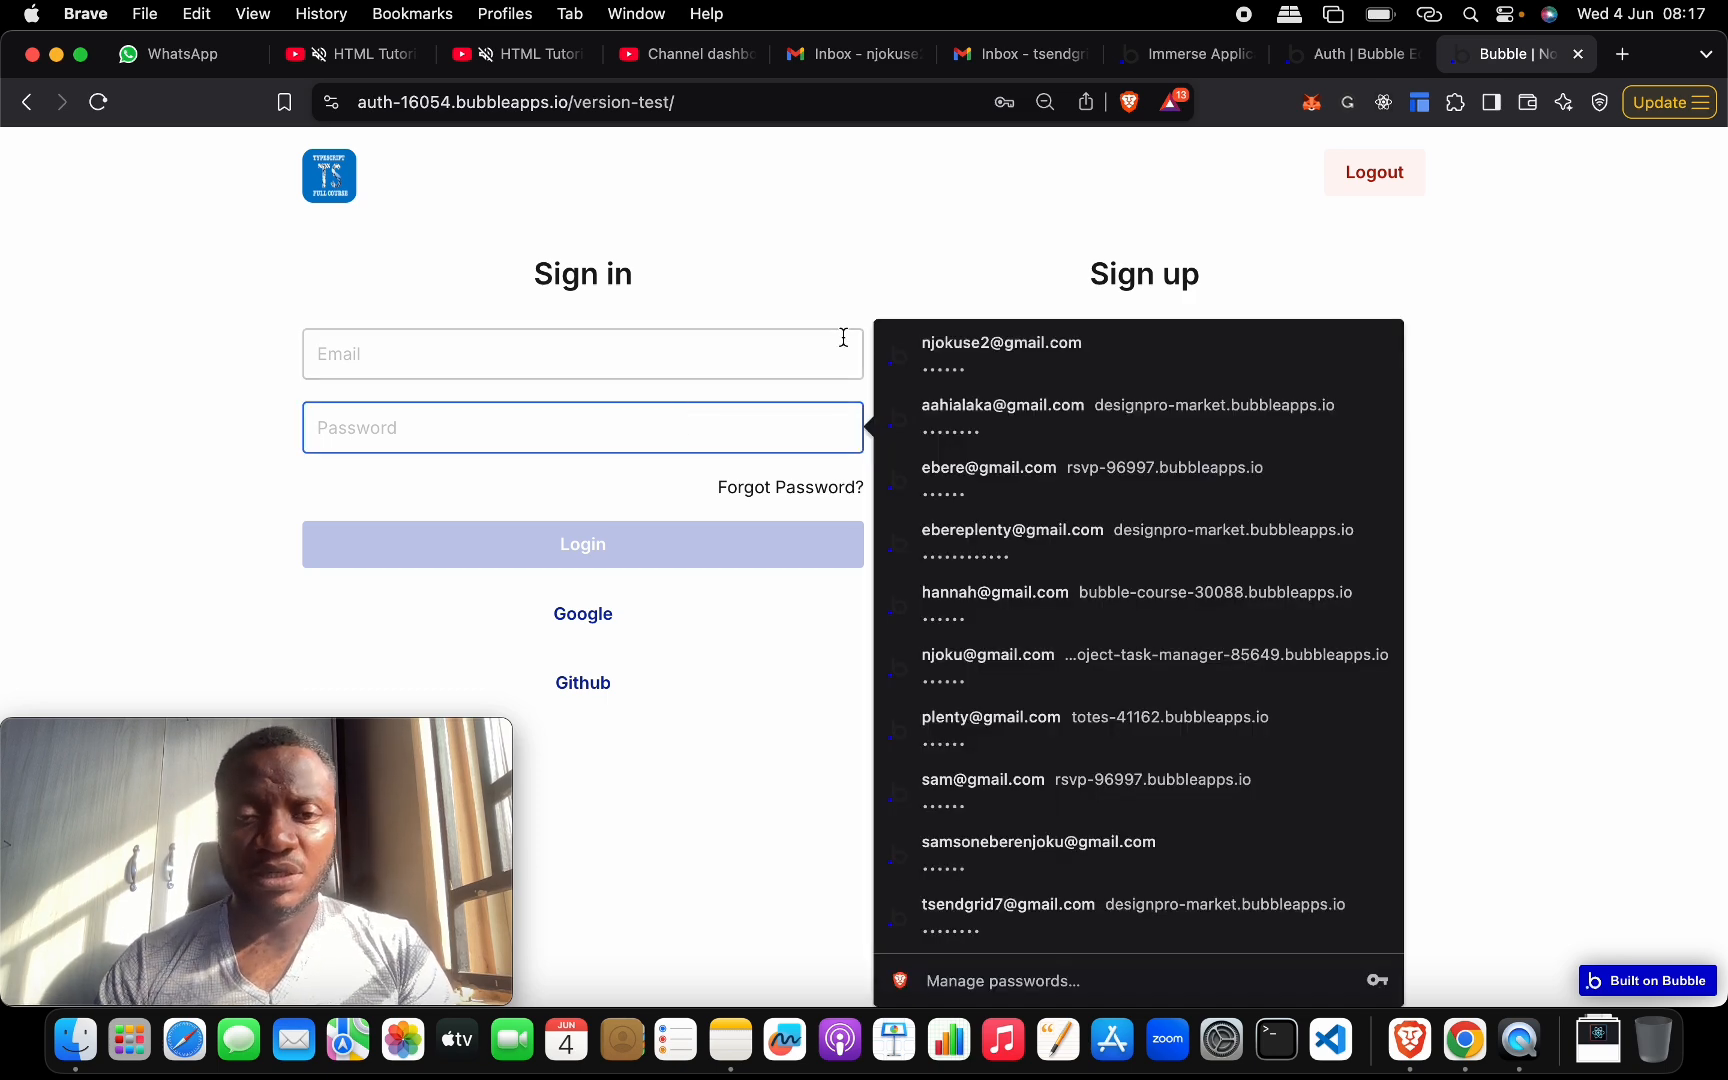
left_click(922, 345)
left_click(479, 558)
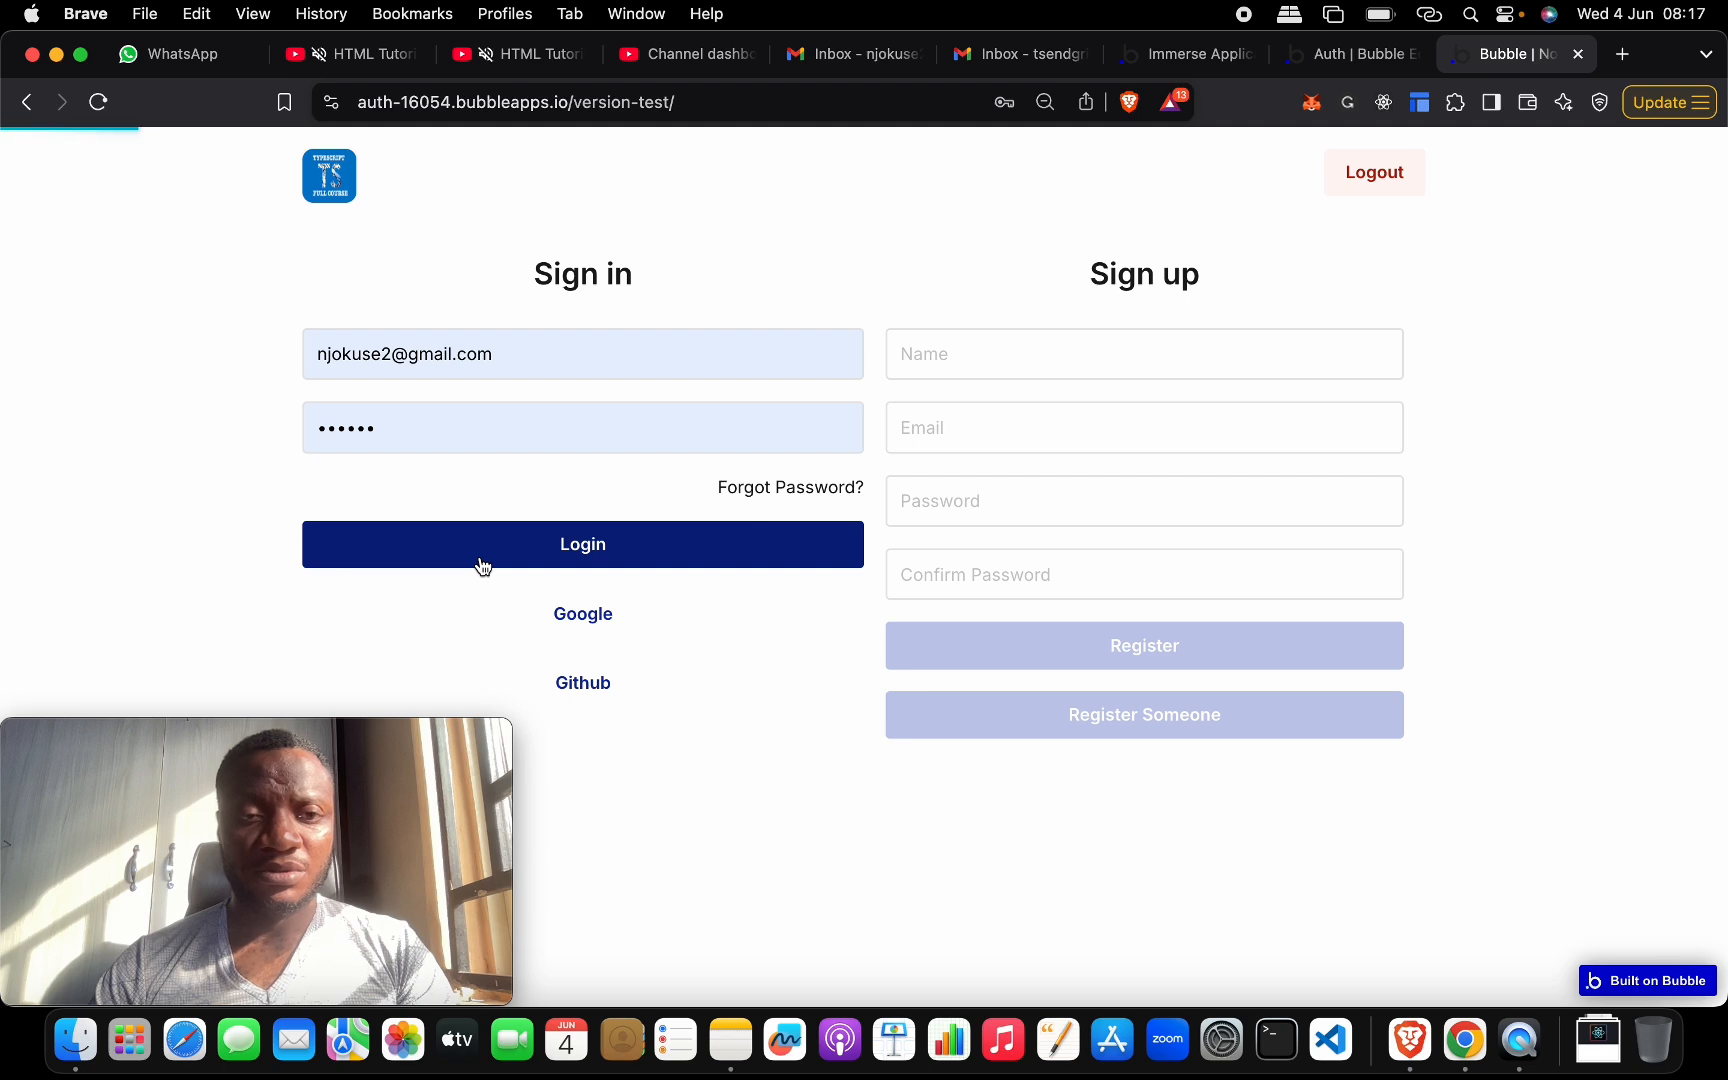
left_click_drag(748, 180, 963, 197)
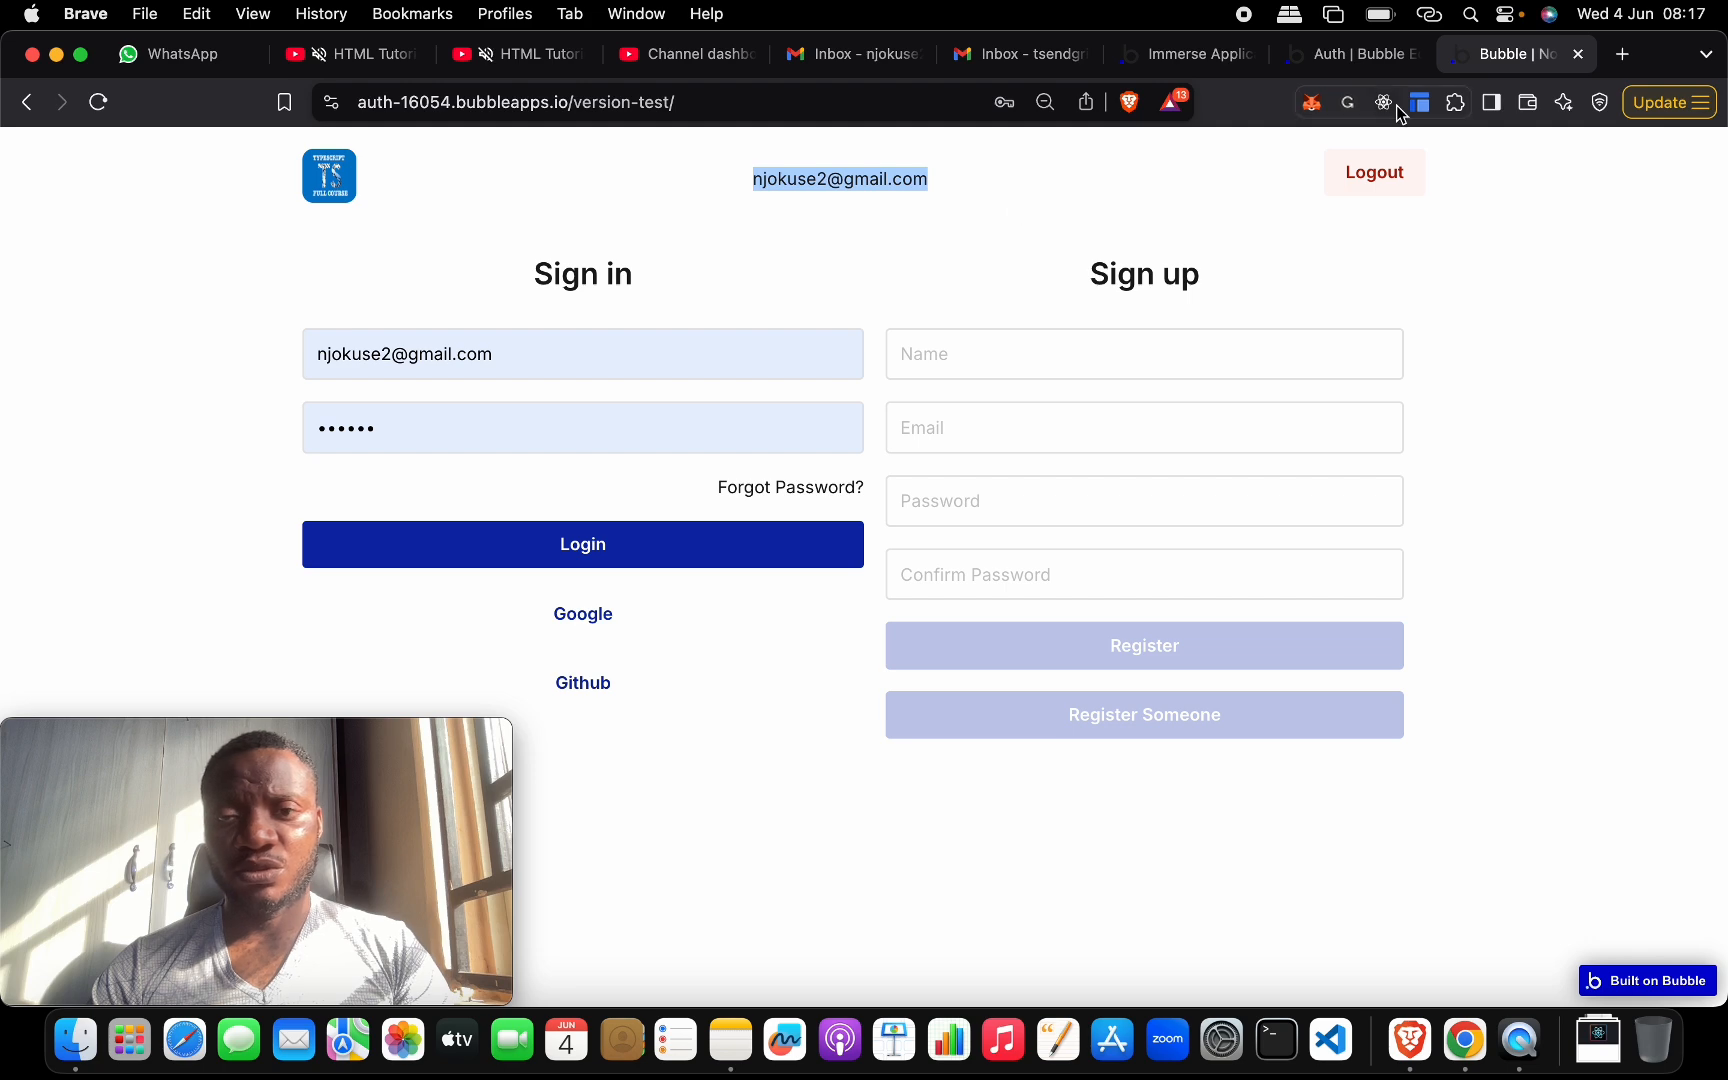
left_click(1143, 188)
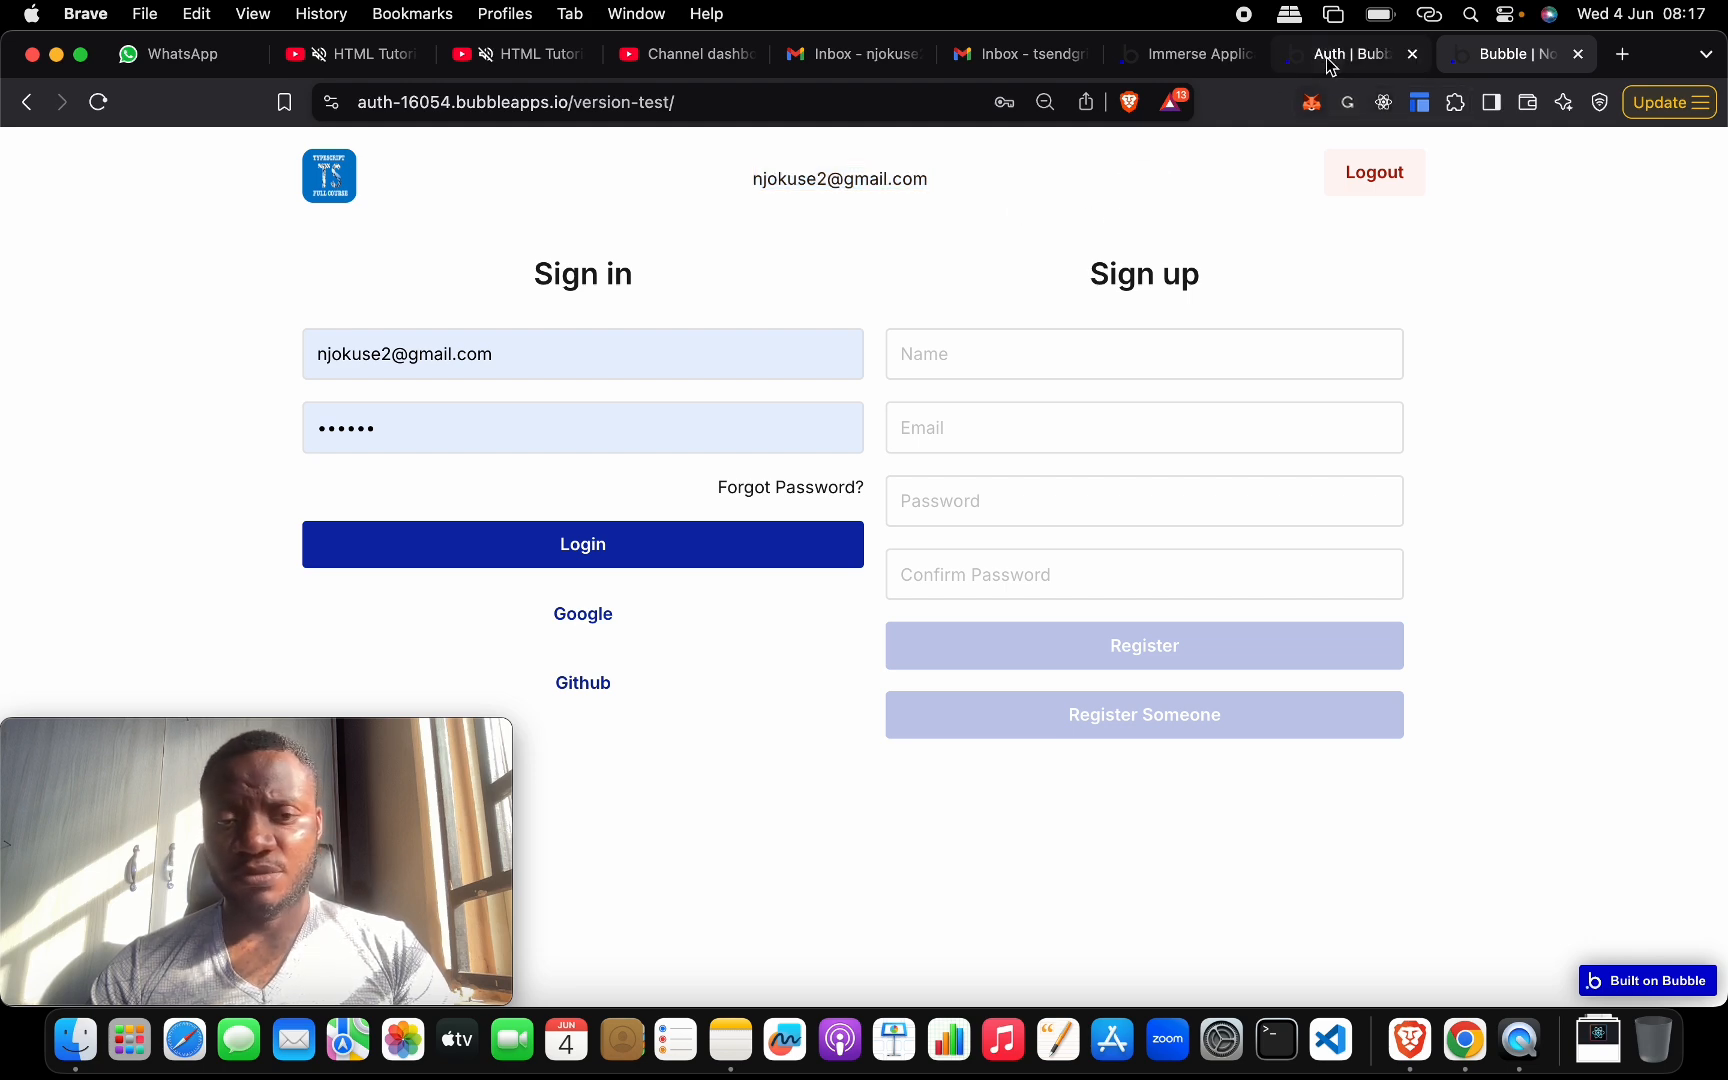
- Load the test app's /version-test/poll address while signed in to test access to the poll page
left_click(884, 104)
left_click(884, 104)
type("ps://")
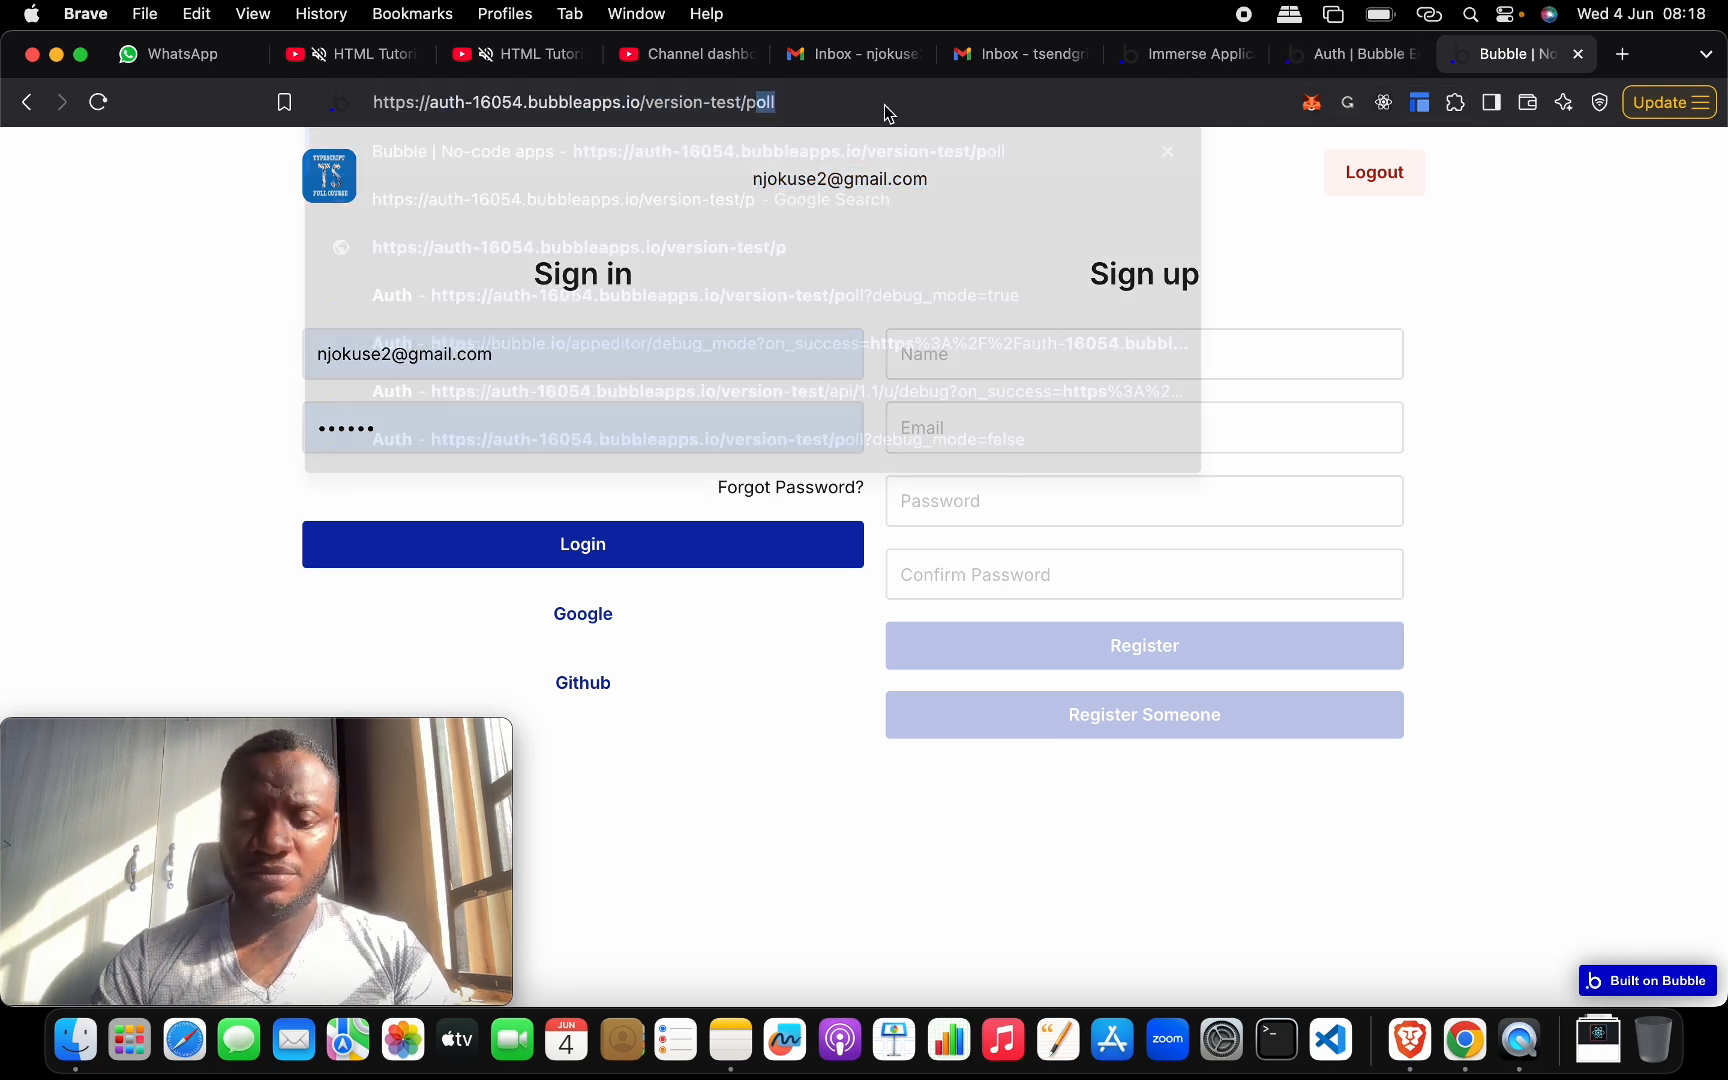
key("Return")
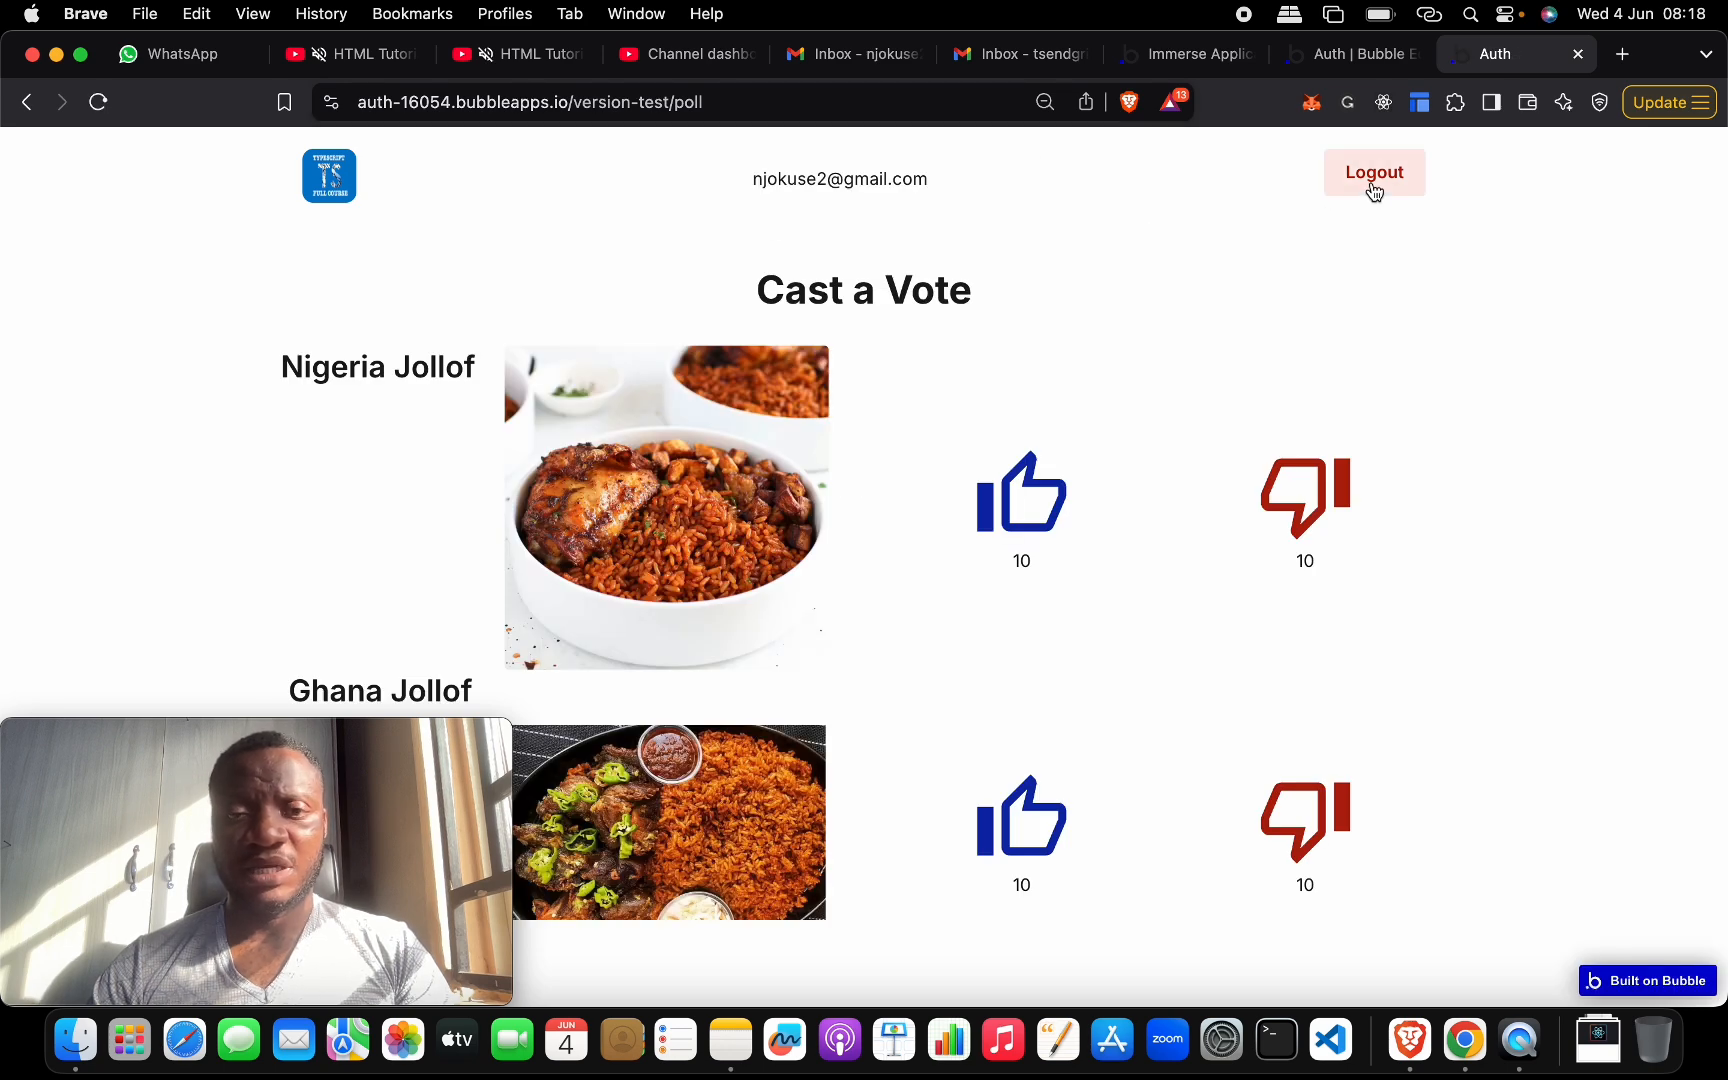
- Switch to the Bubble editor and open the workflows of the index page
left_click(1362, 23)
left_click(1339, 50)
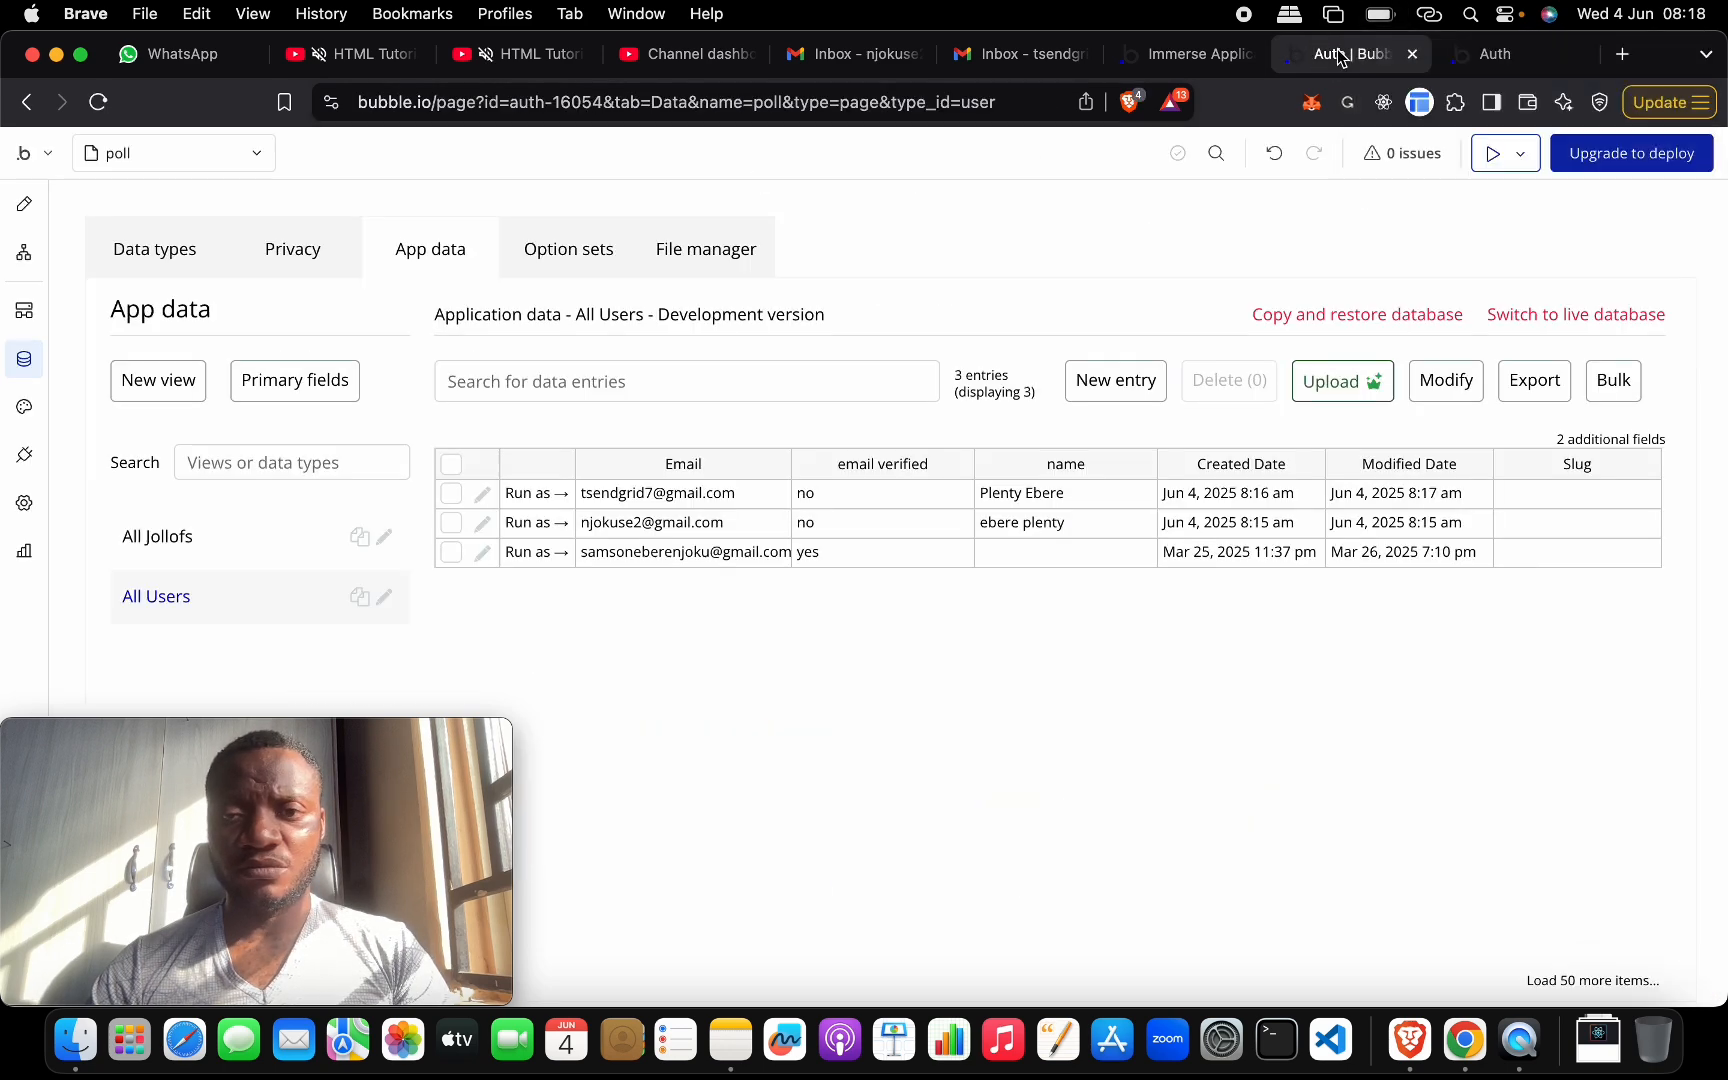
left_click(25, 255)
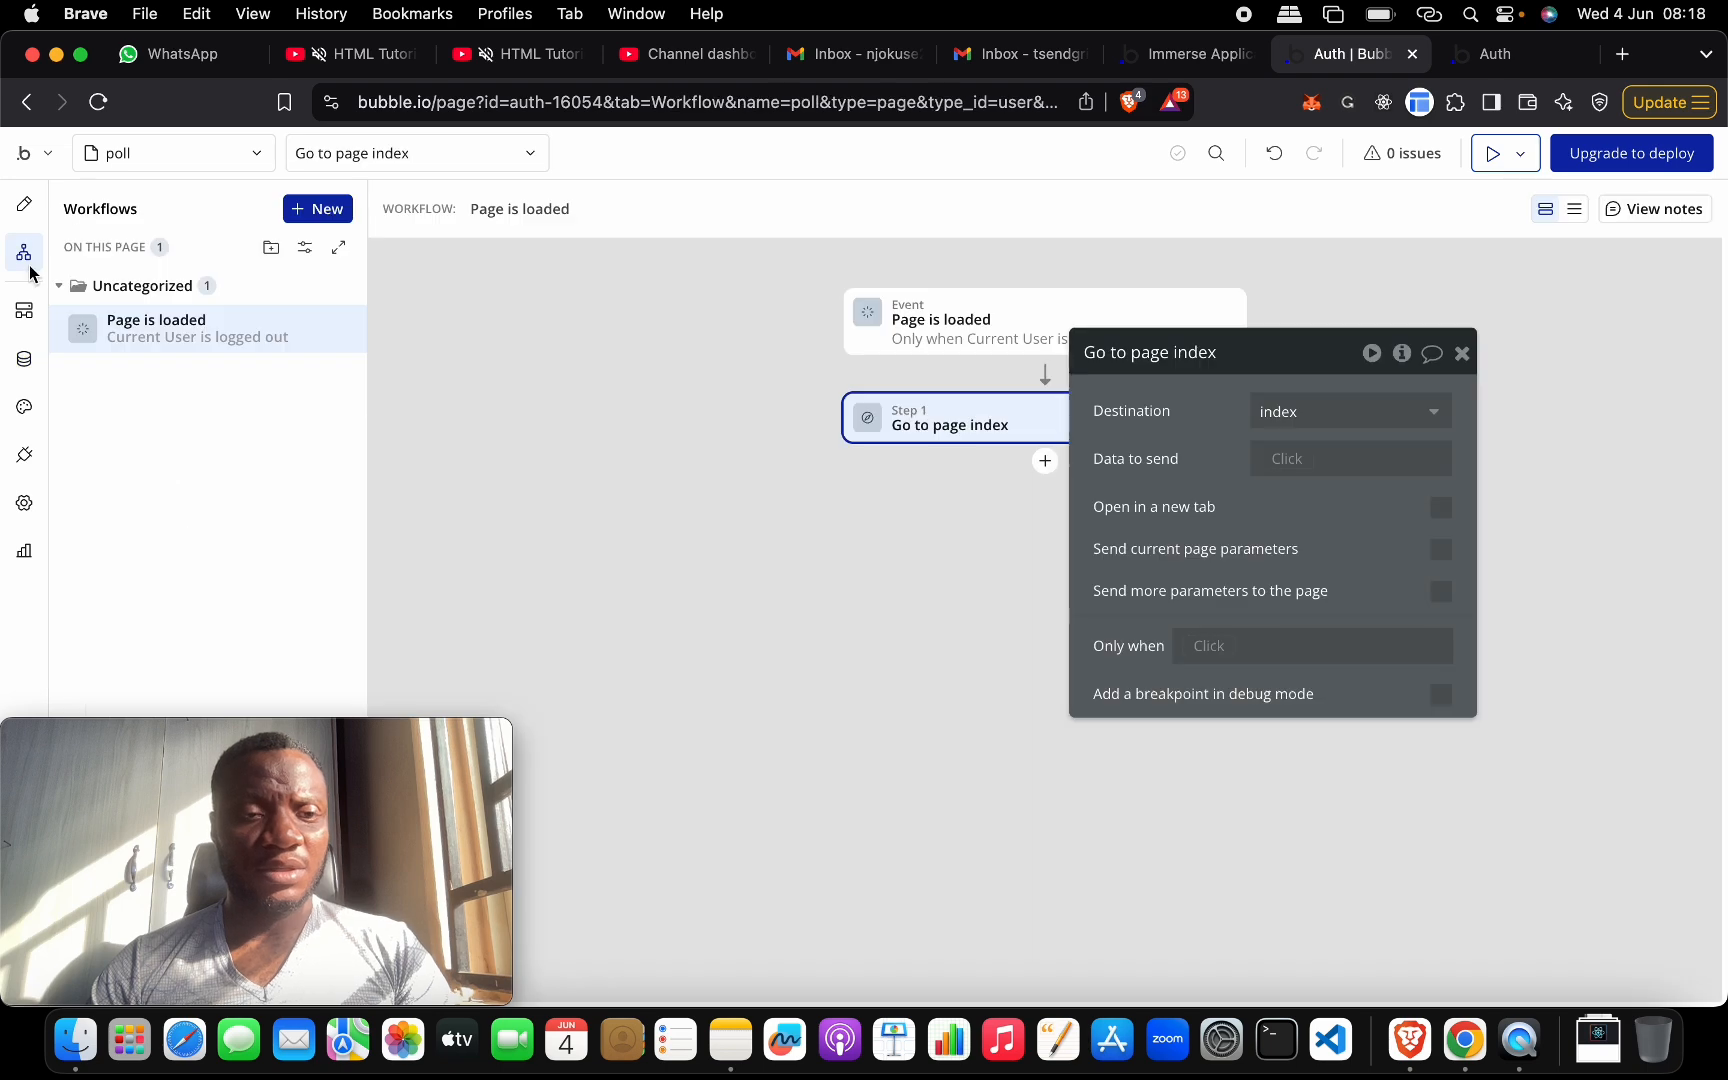
left_click(104, 165)
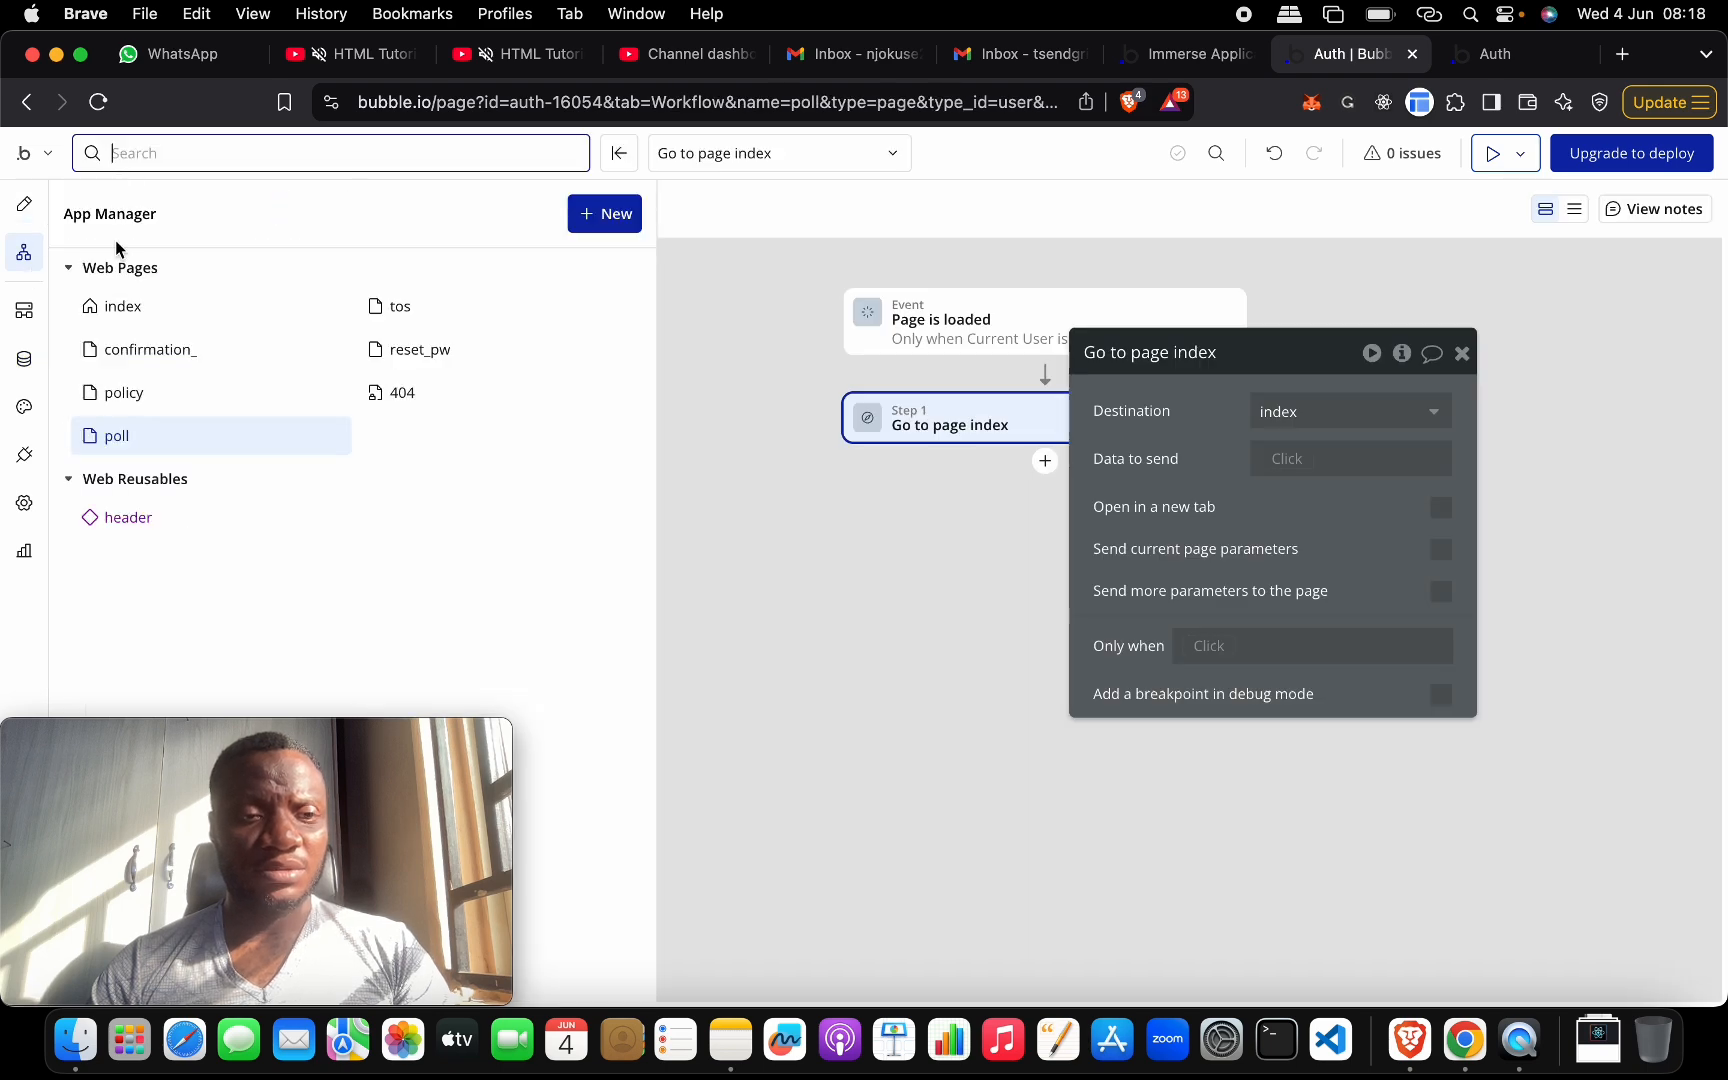
left_click(118, 303)
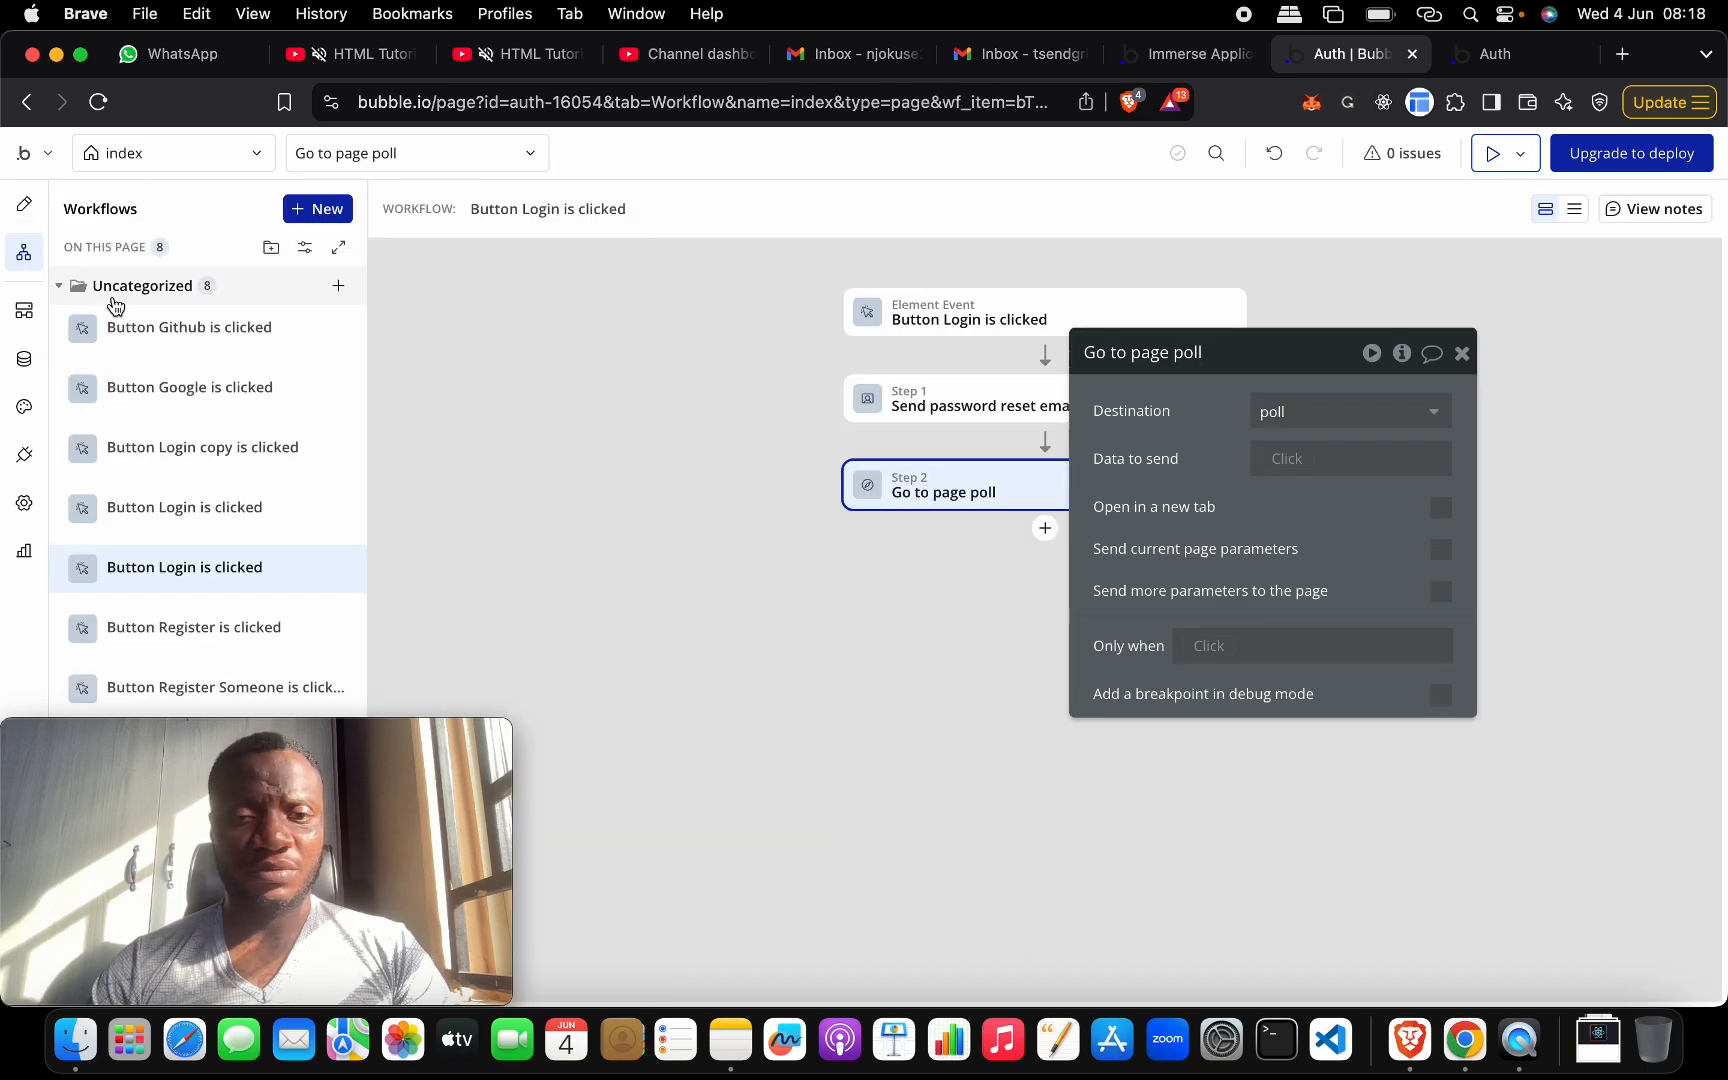
- Compare the two Button Login workflows, copy the Go to page poll action and delete it from the password reset workflow
left_click(1462, 352)
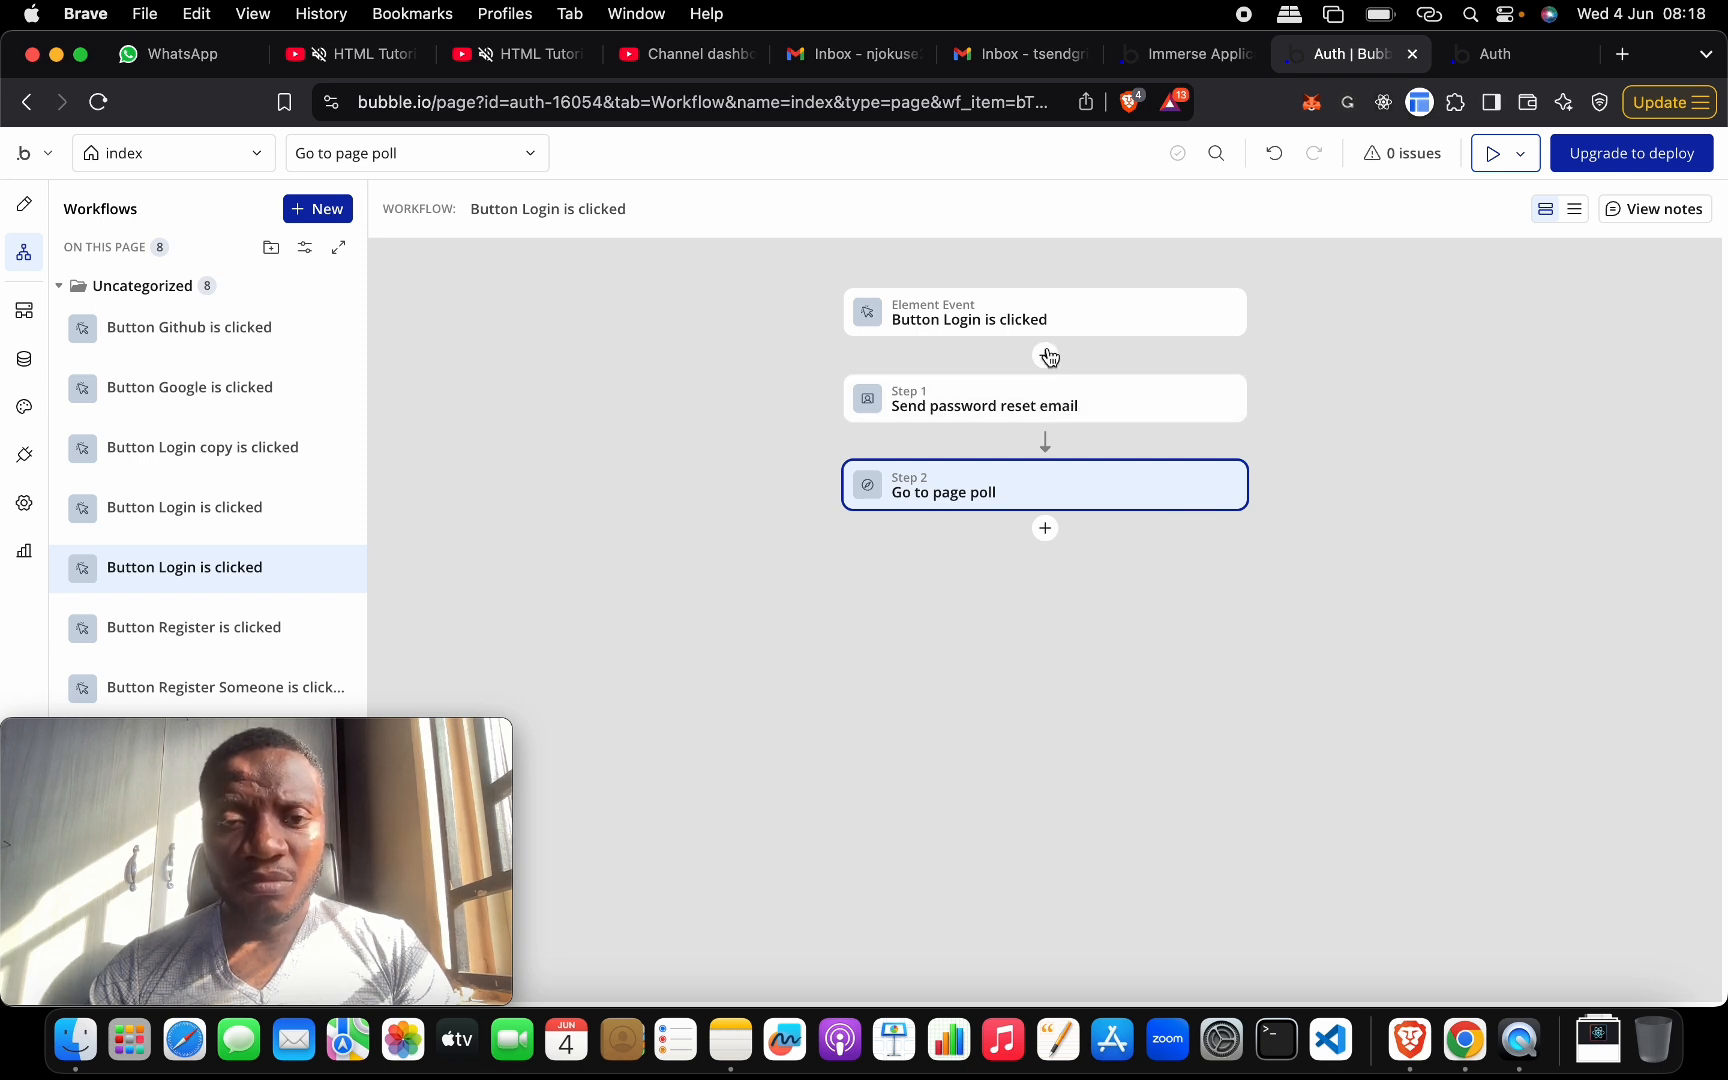
left_click(1035, 404)
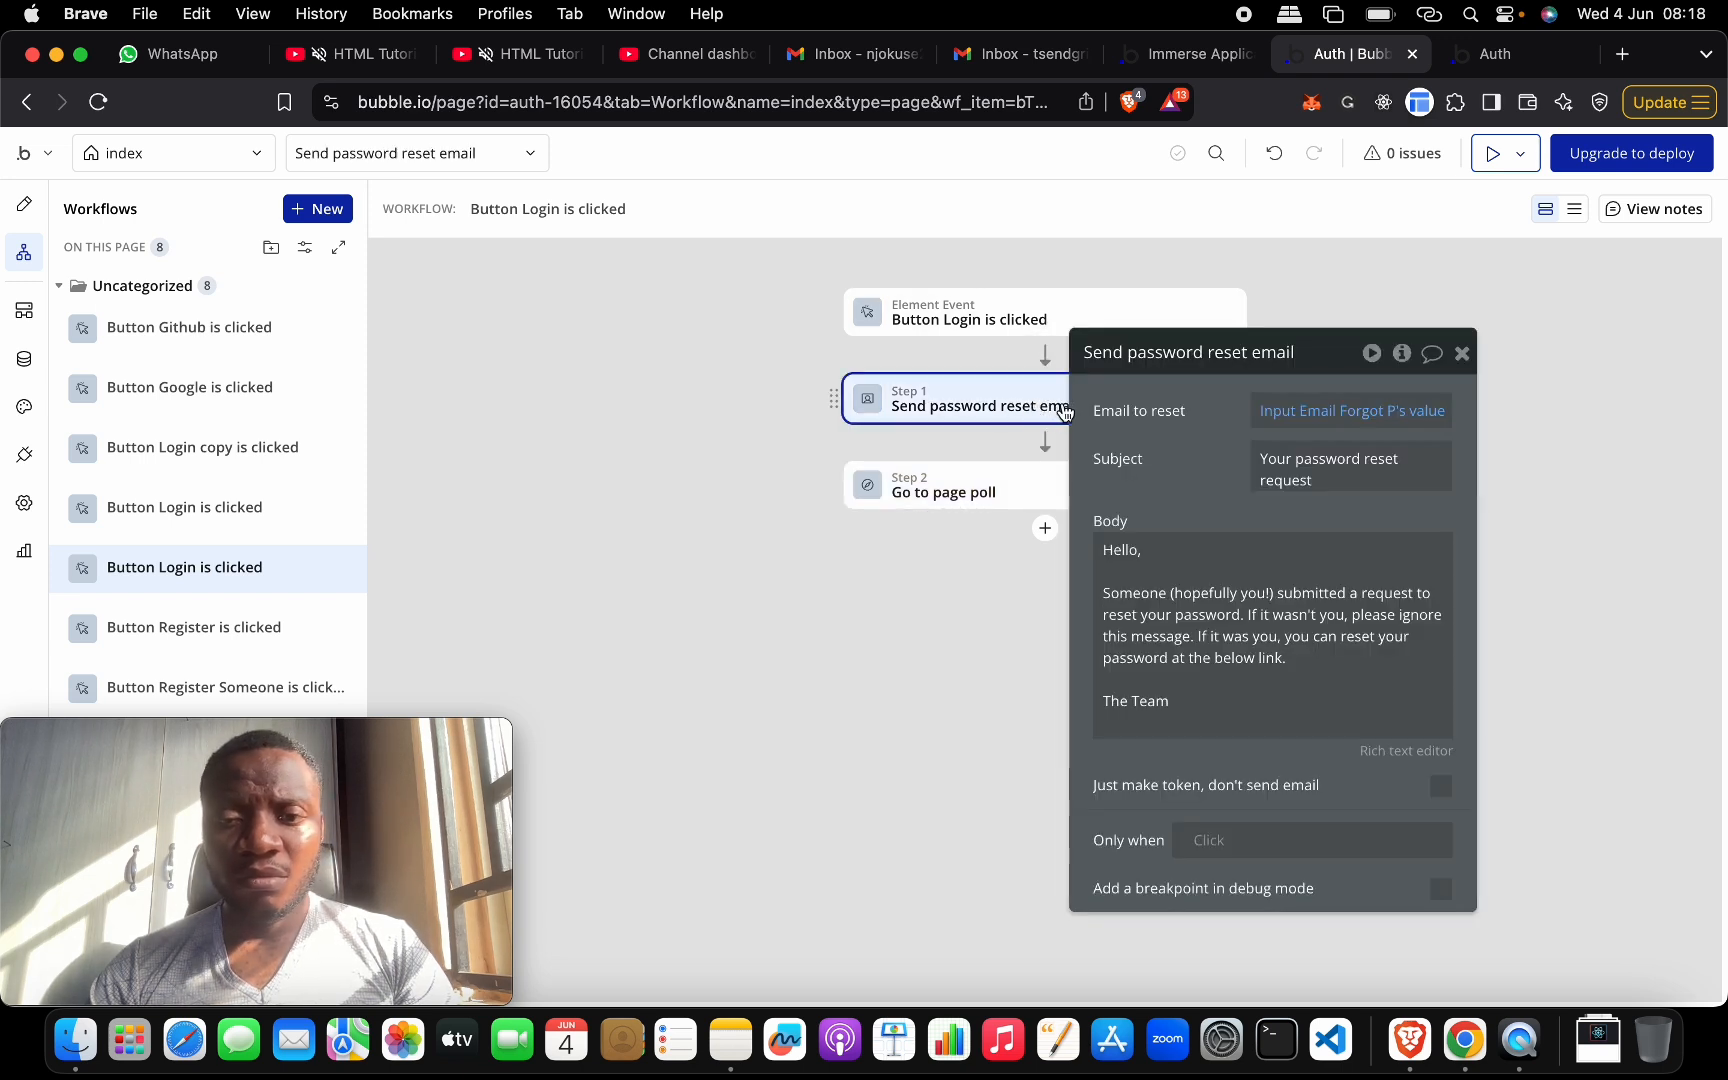
left_click(1462, 353)
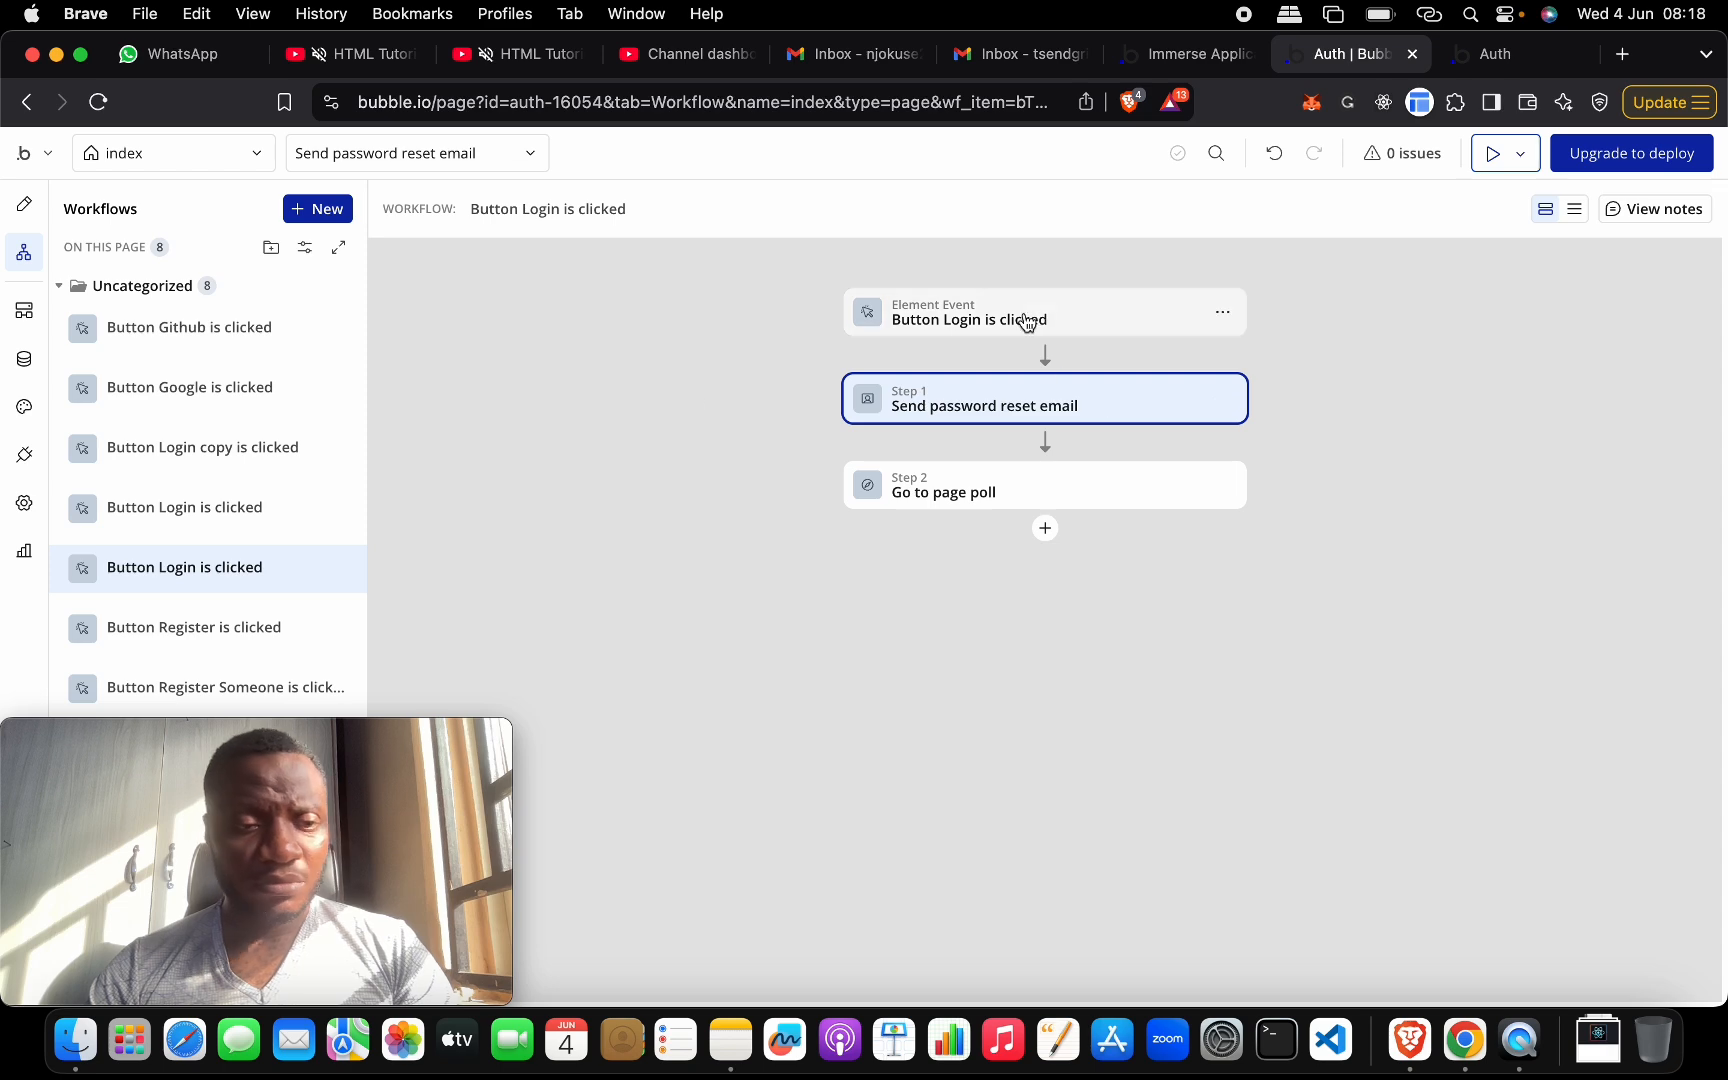
left_click(228, 507)
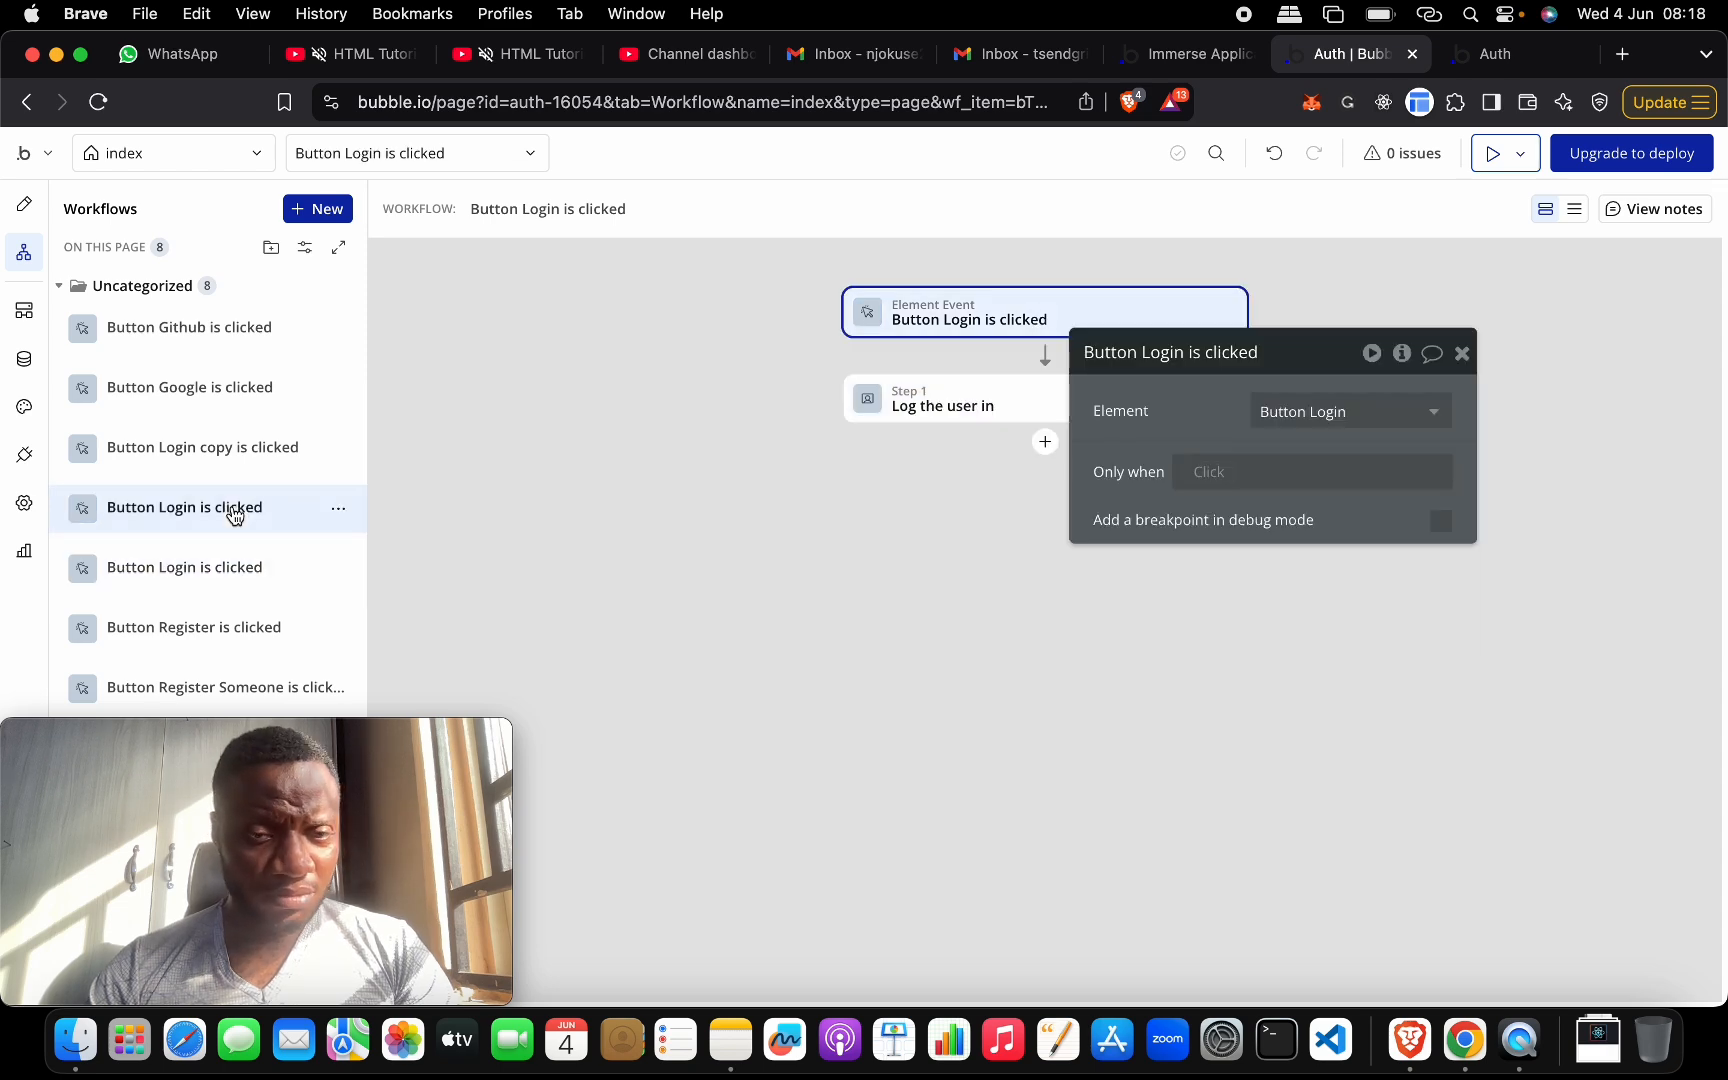
left_click(980, 405)
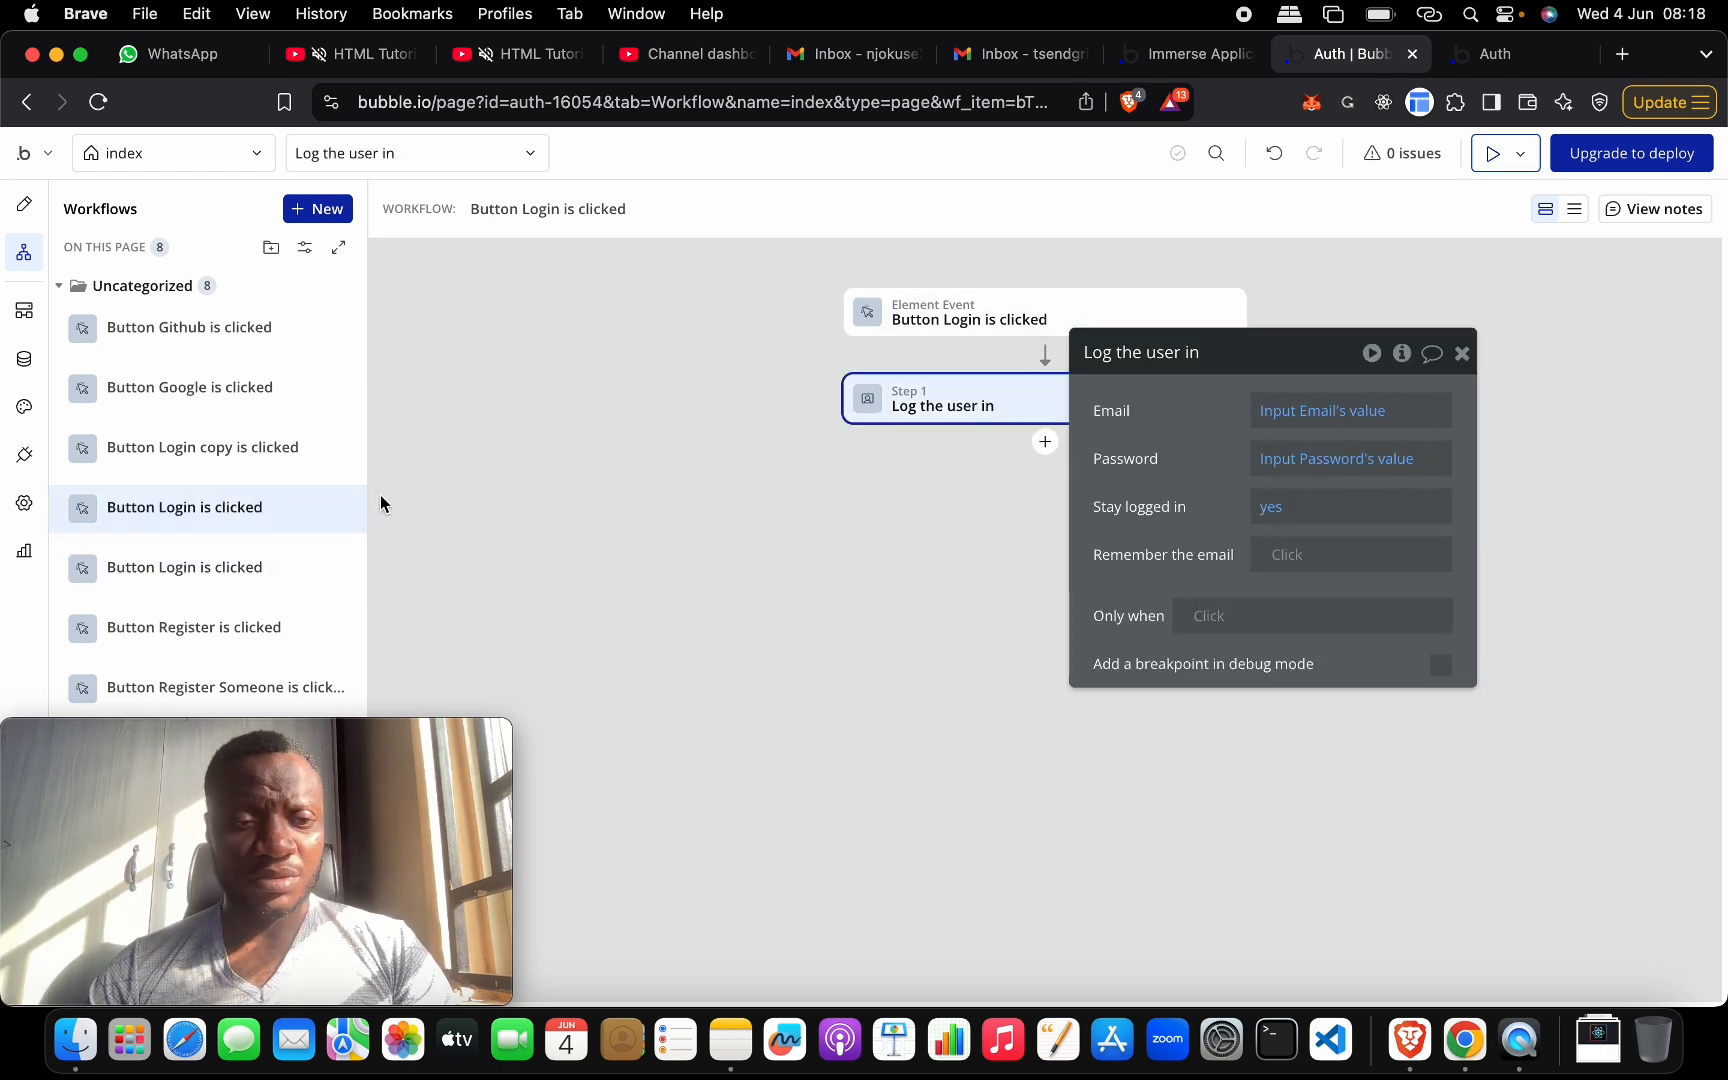
left_click(362, 567)
left_click(980, 494)
right_click(981, 494)
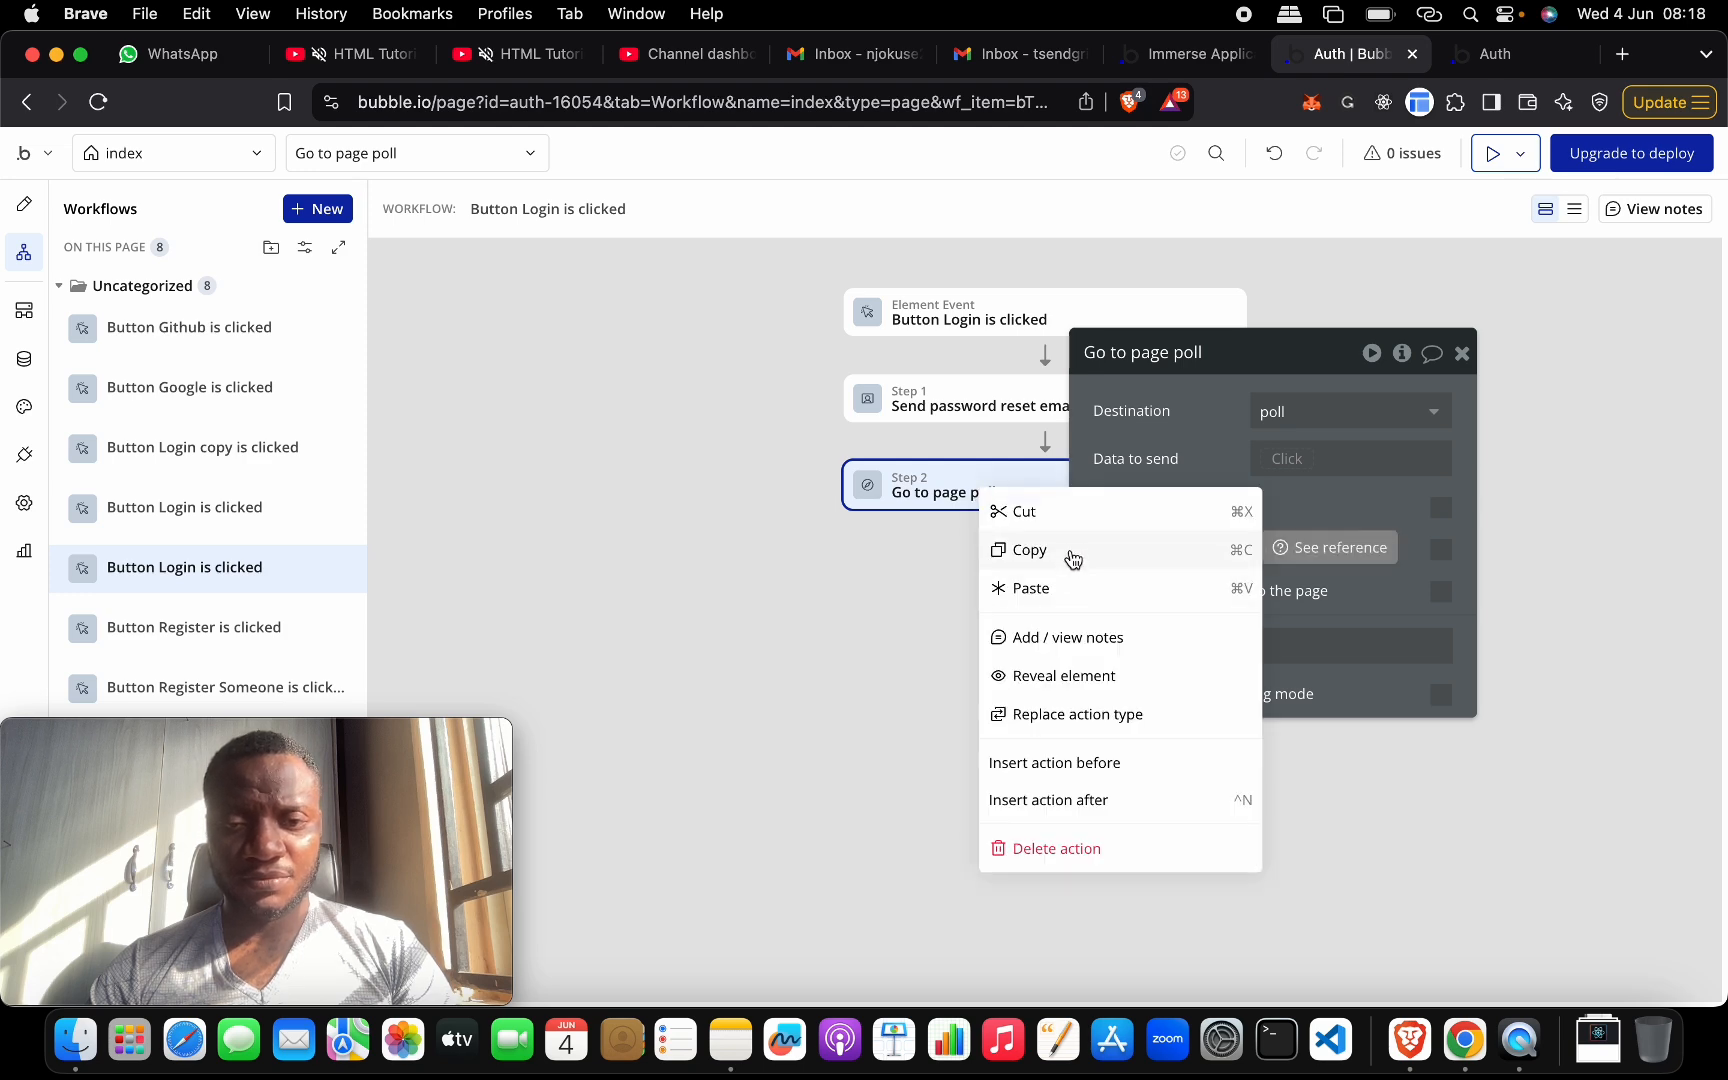
left_click(1070, 558)
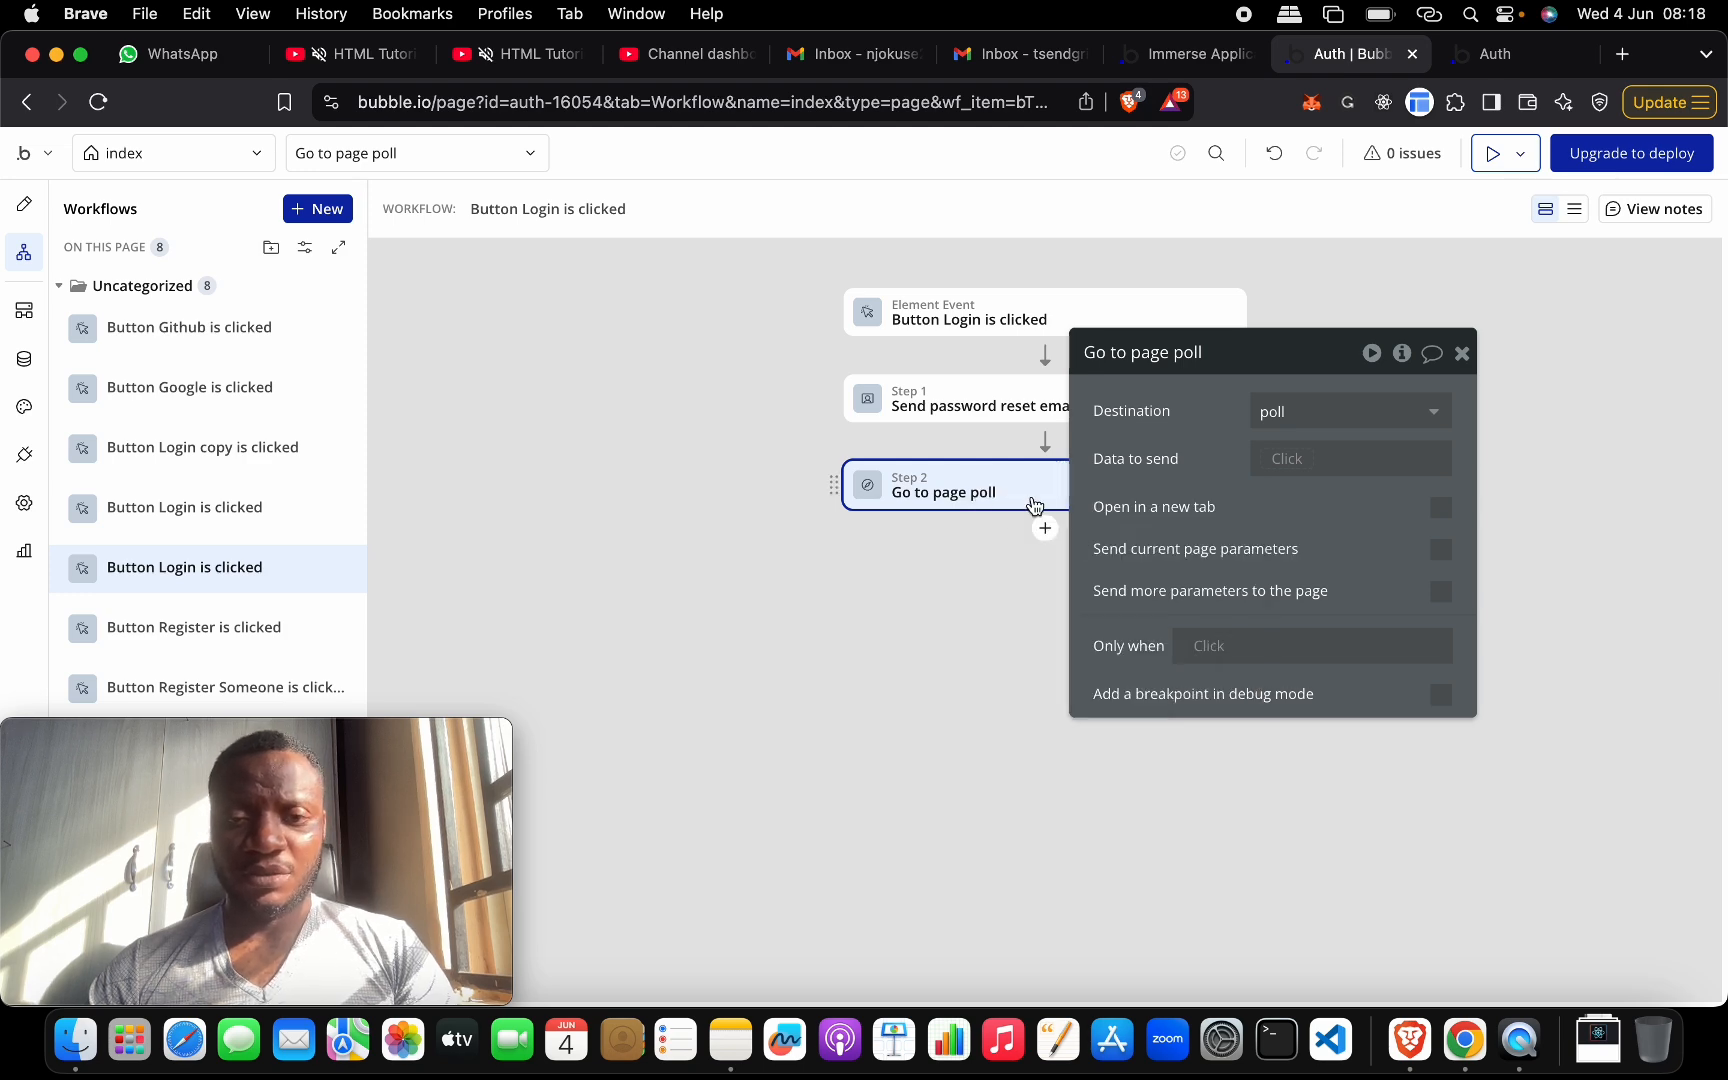
key("Delete")
- Paste the Go to page poll action after Log the user in within the Button Login is clicked workflow
left_click(220, 505)
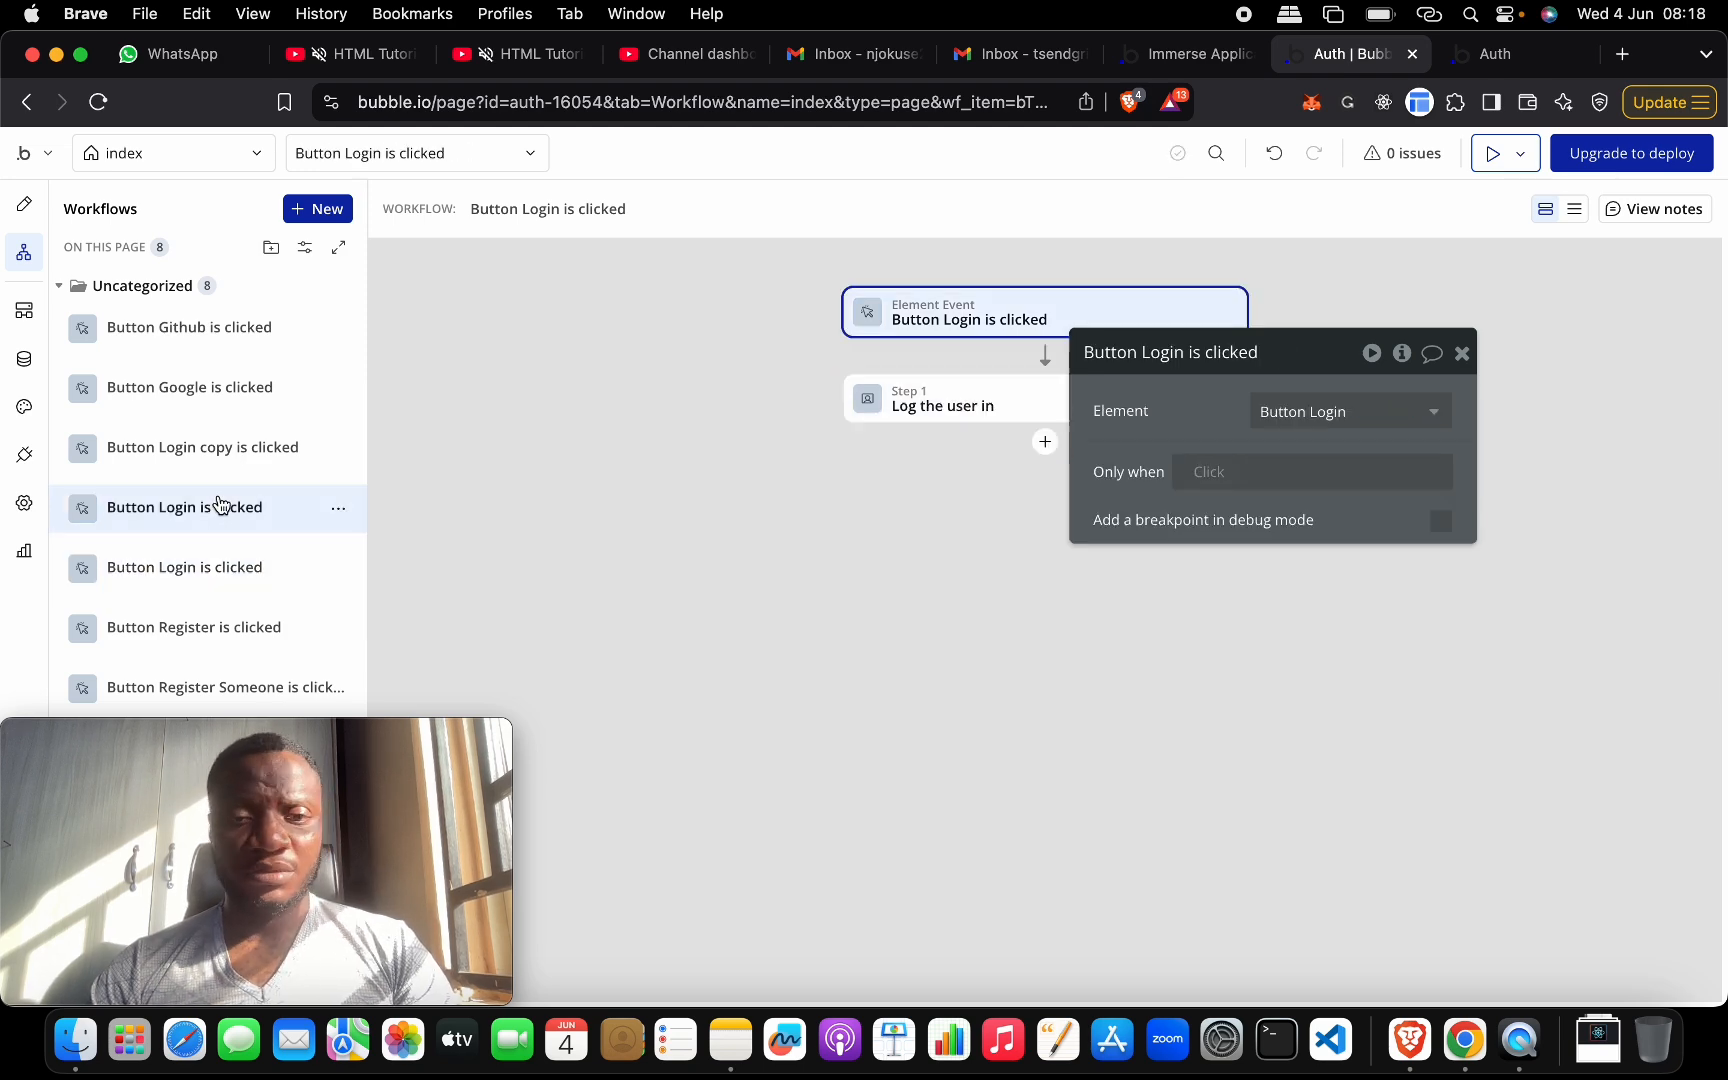
left_click(1044, 441)
right_click(1044, 443)
left_click(1094, 465)
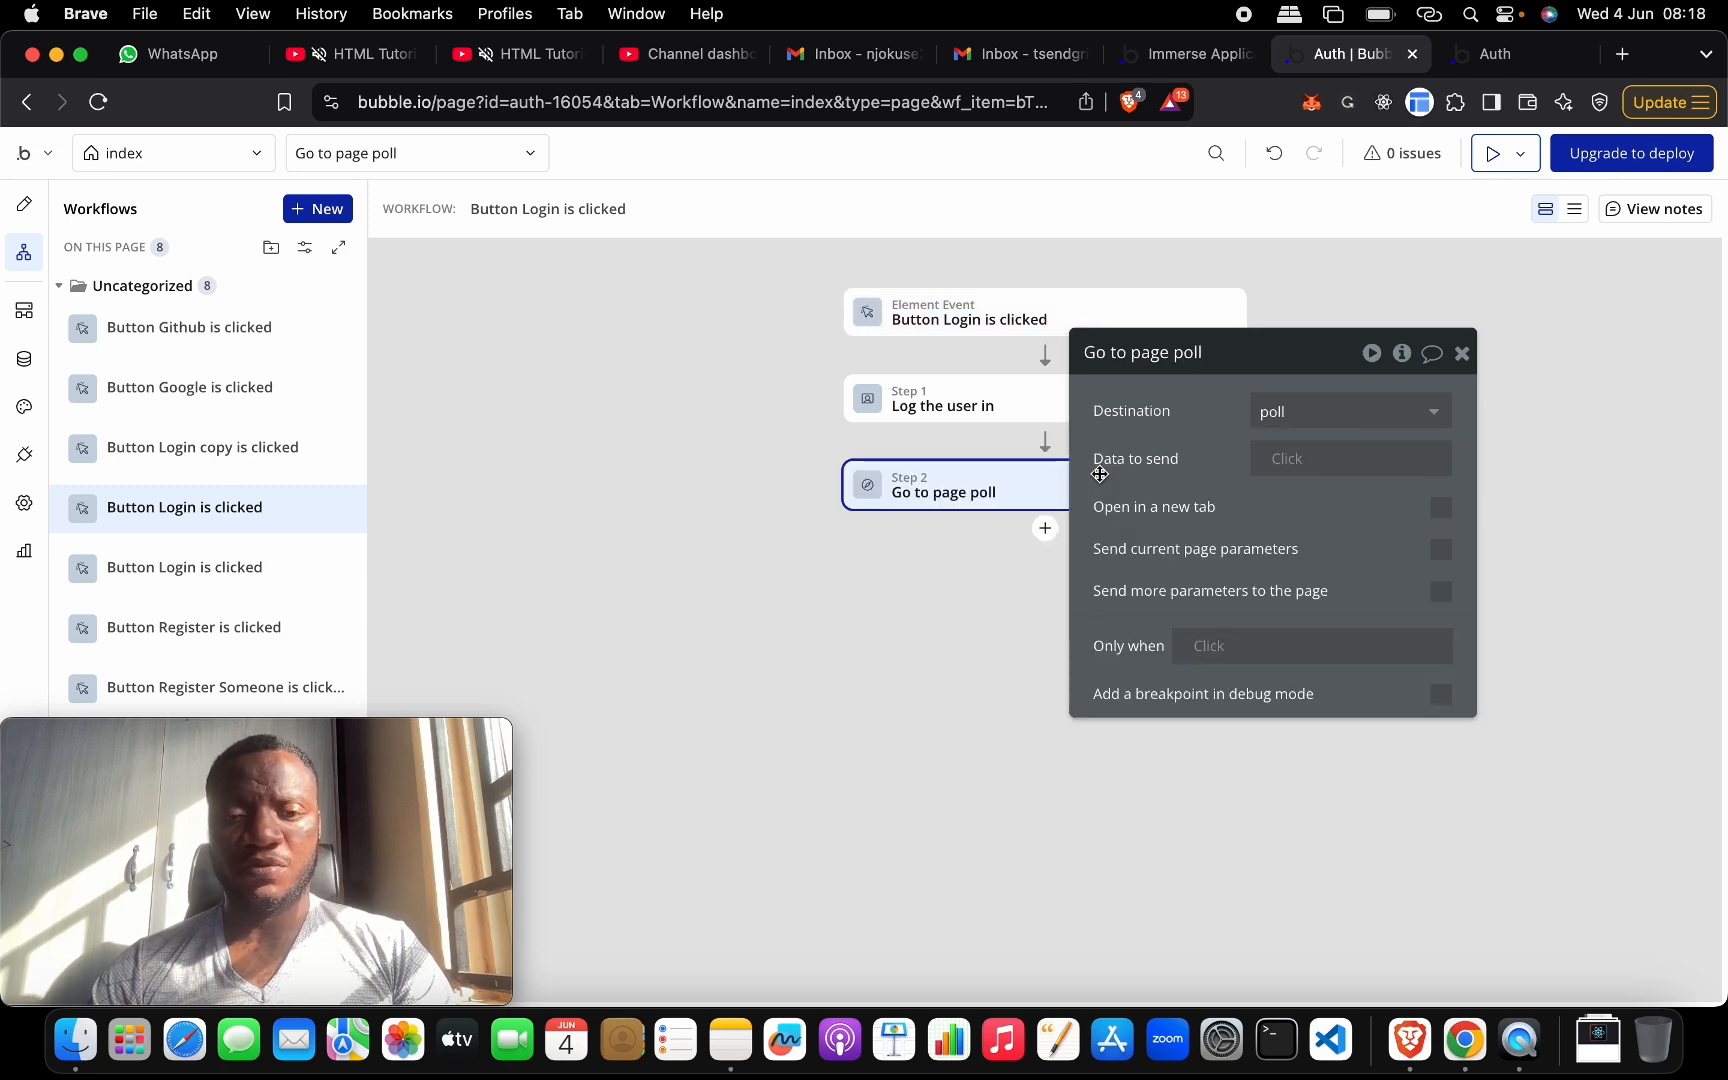
- Switch to the running test app, reload the poll page, log out and select the sign-in e-mail field
left_click(1478, 56)
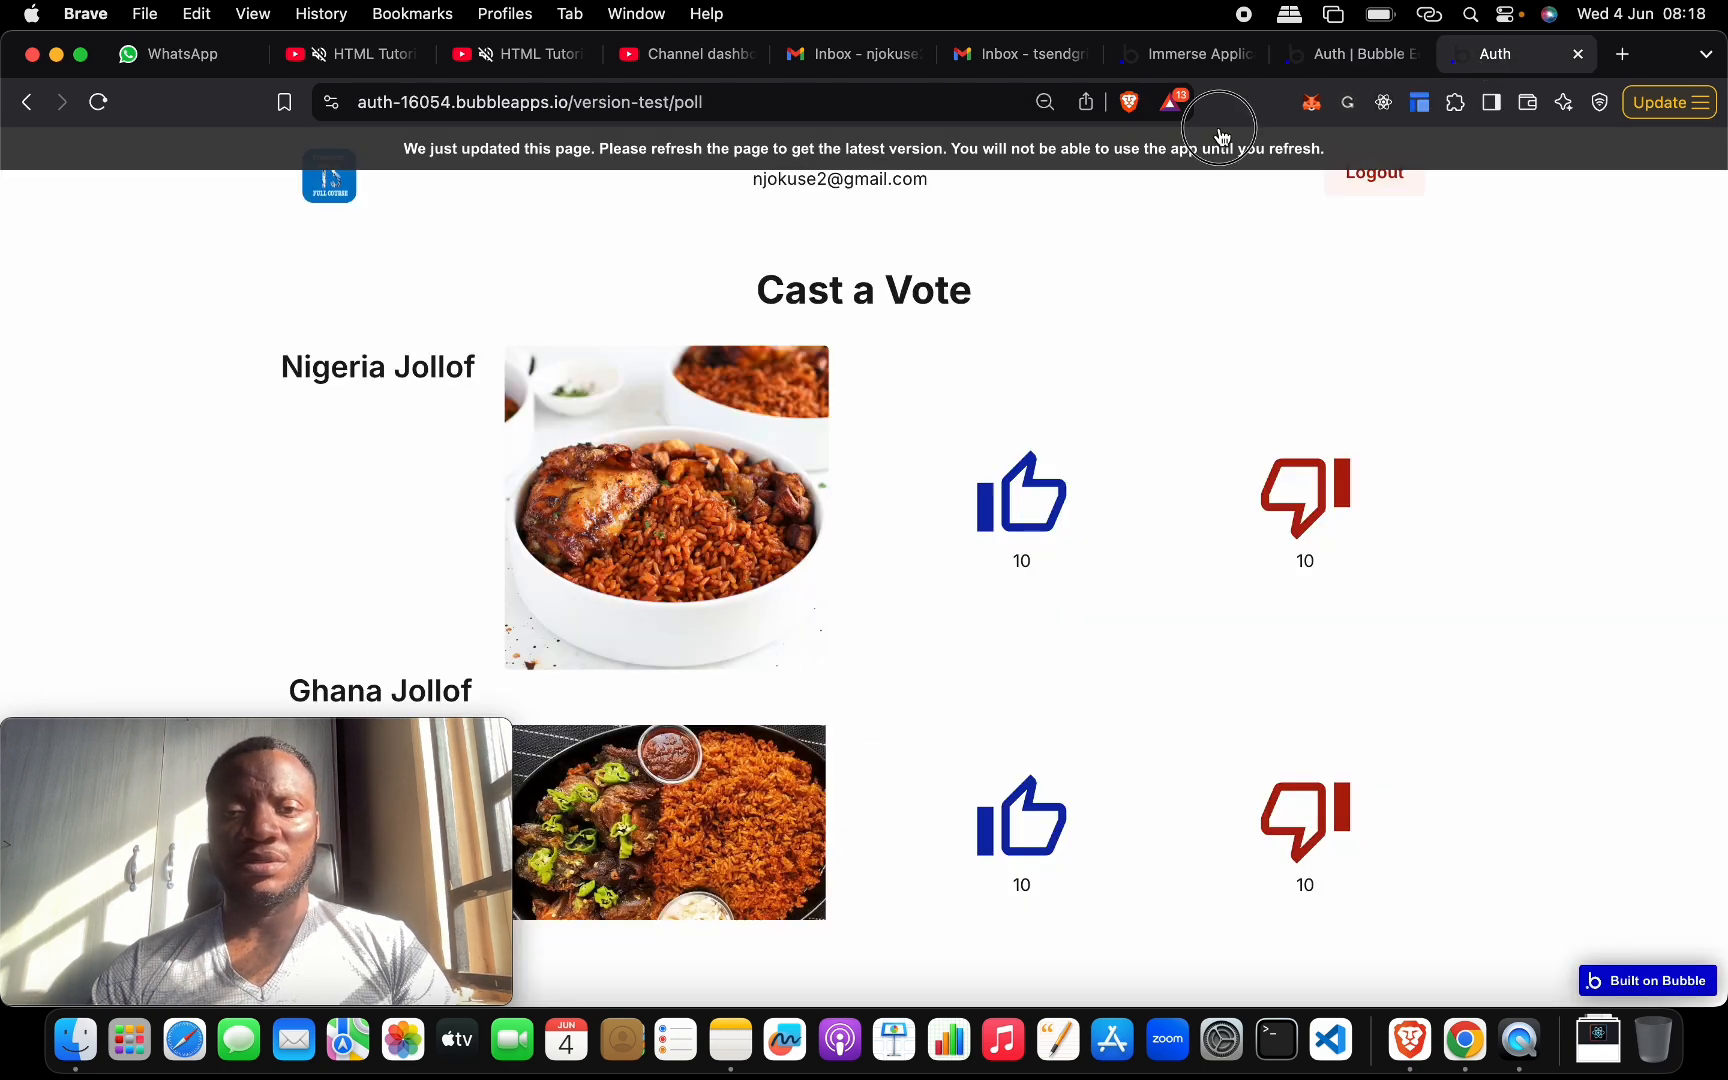
key("super+r")
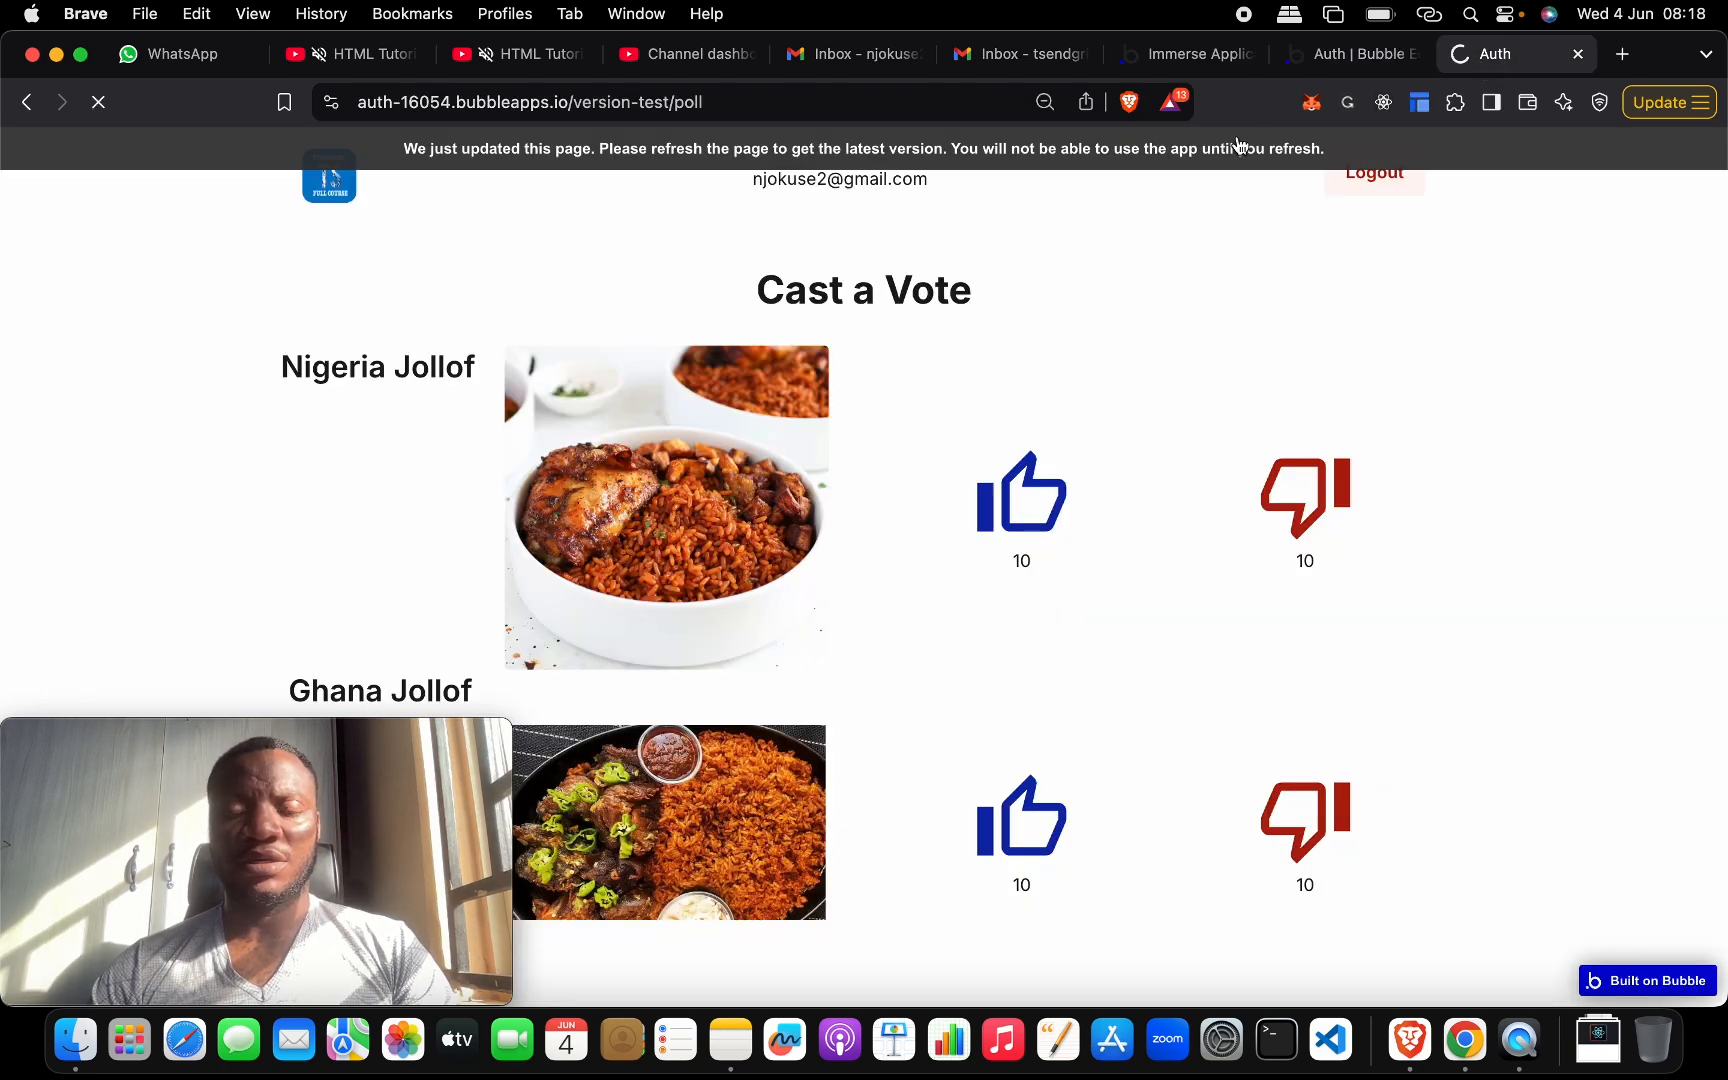
left_click(1380, 182)
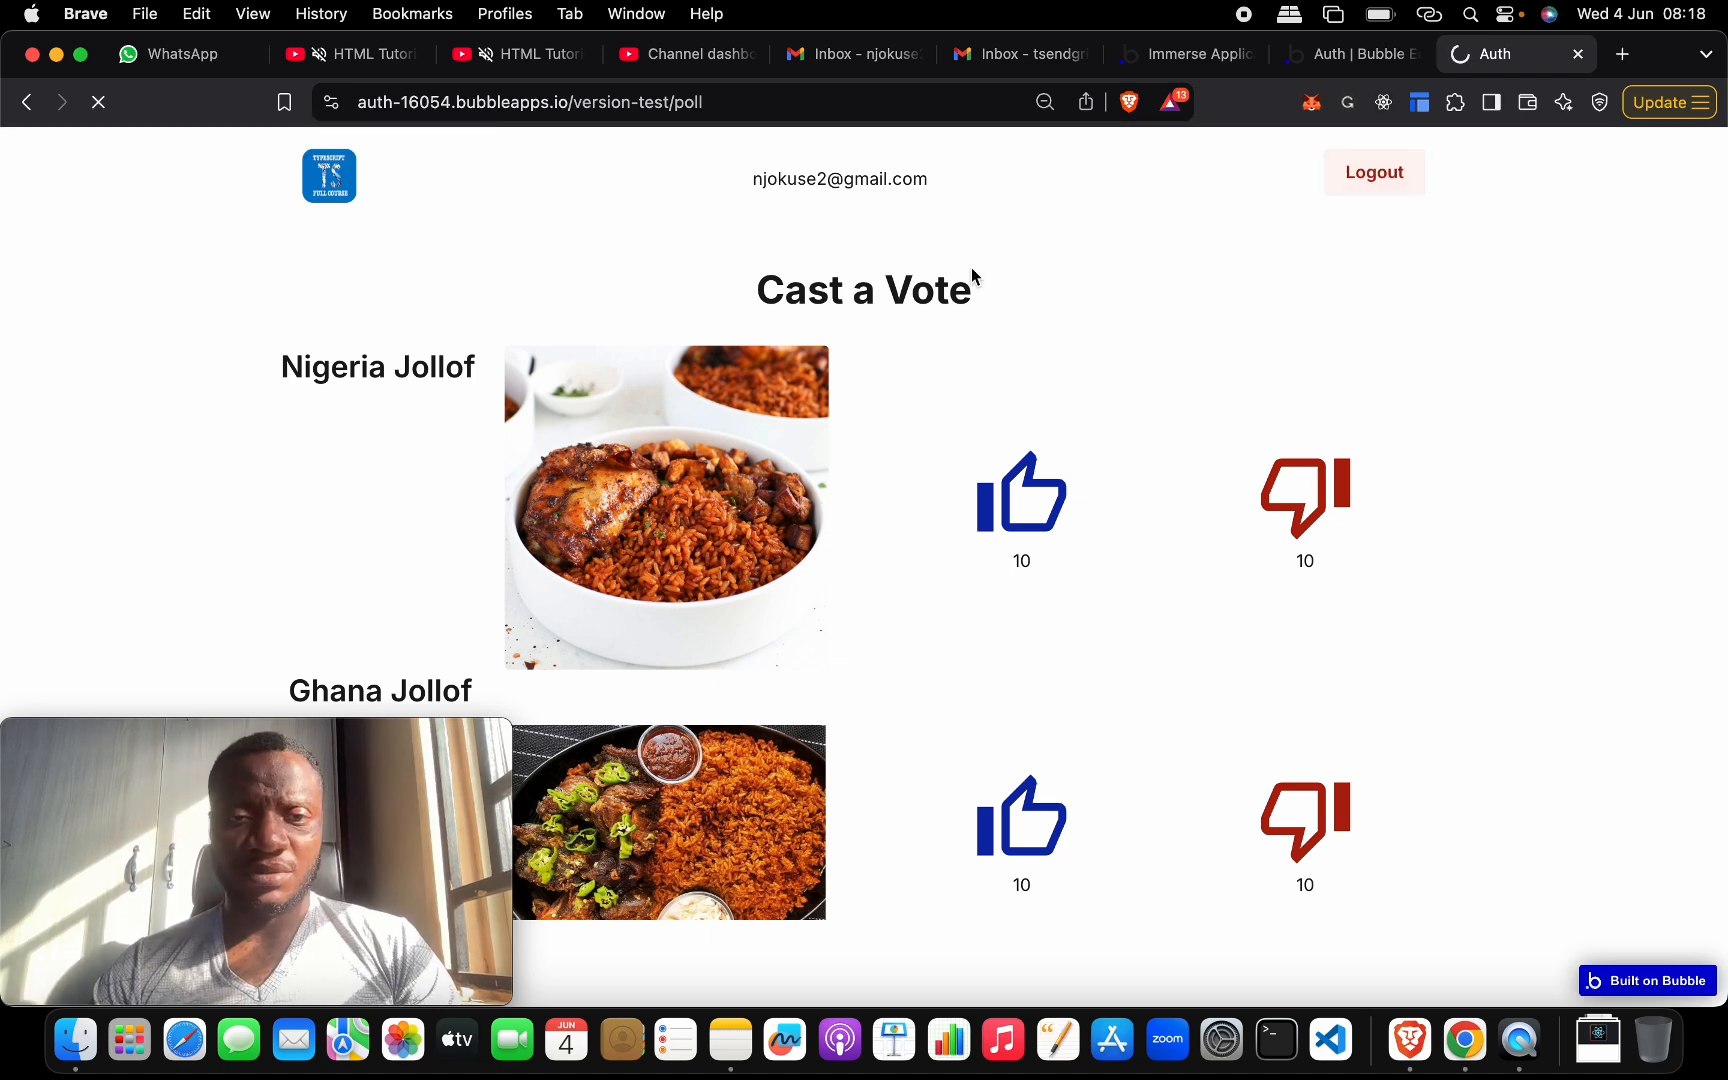
left_click(636, 355)
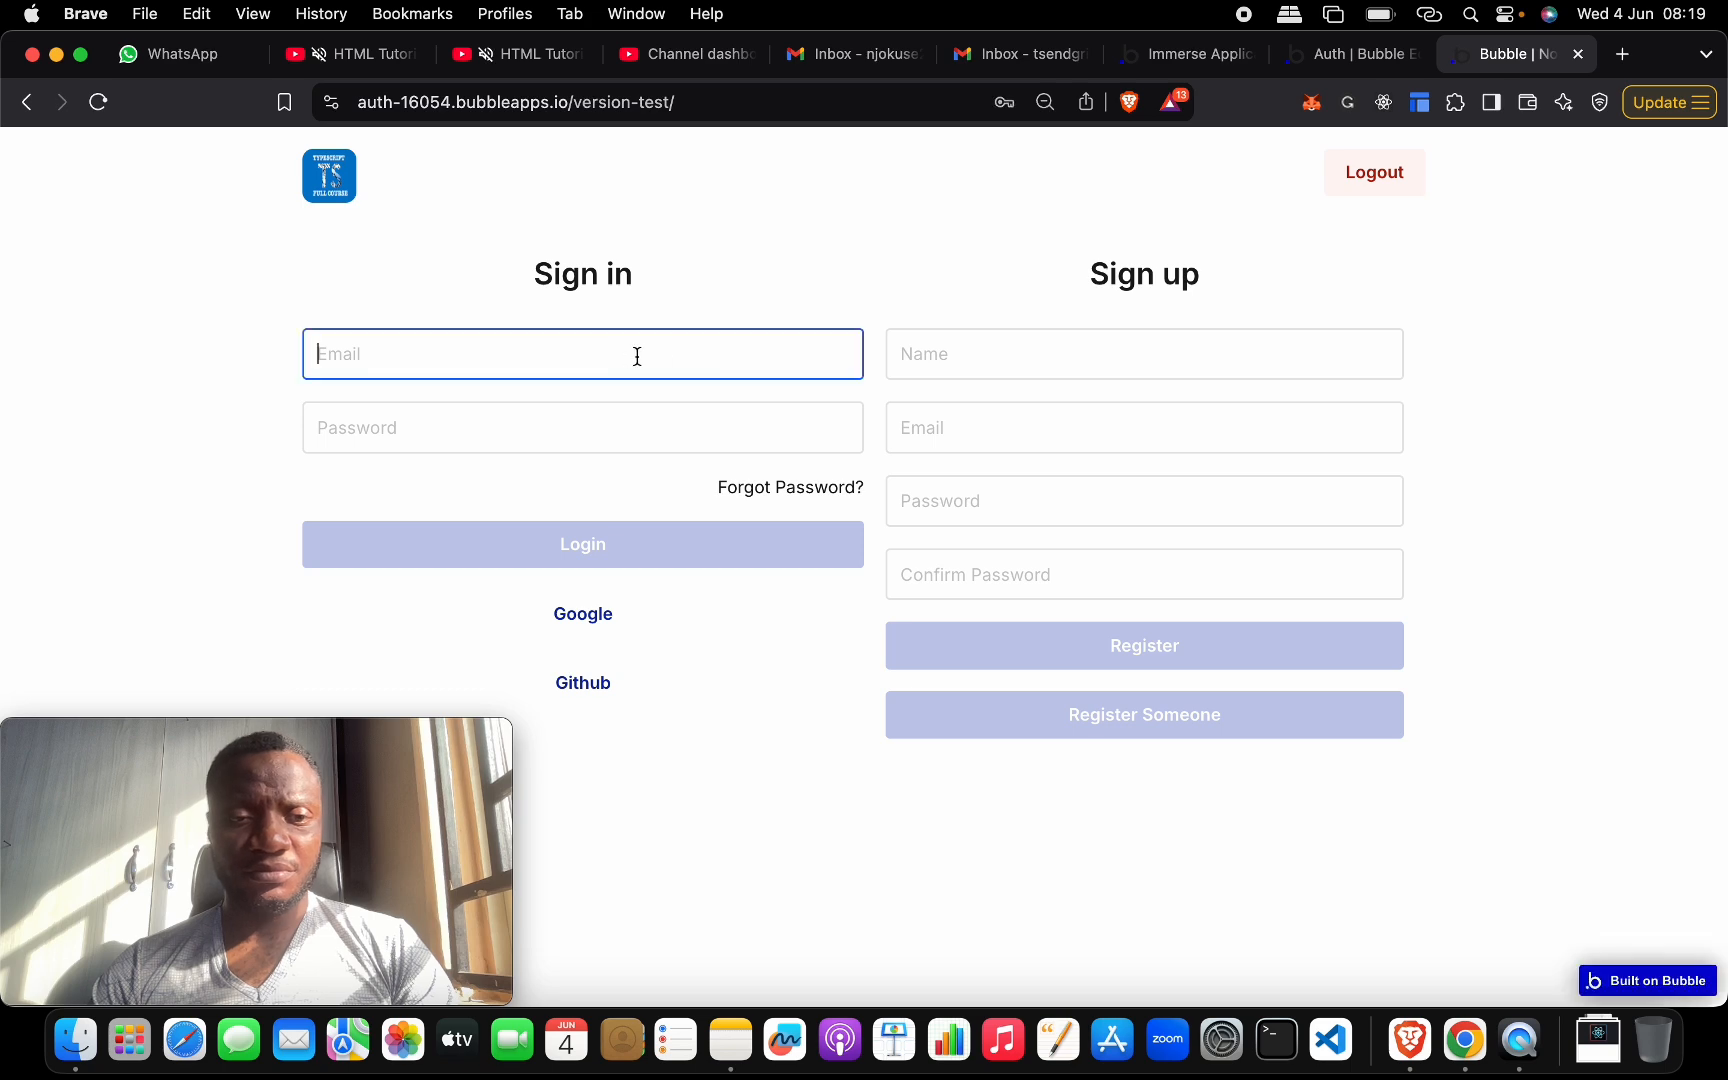
- Sign in to the test app by filling in the saved account e-mail and password
left_click(579, 432)
left_click(968, 350)
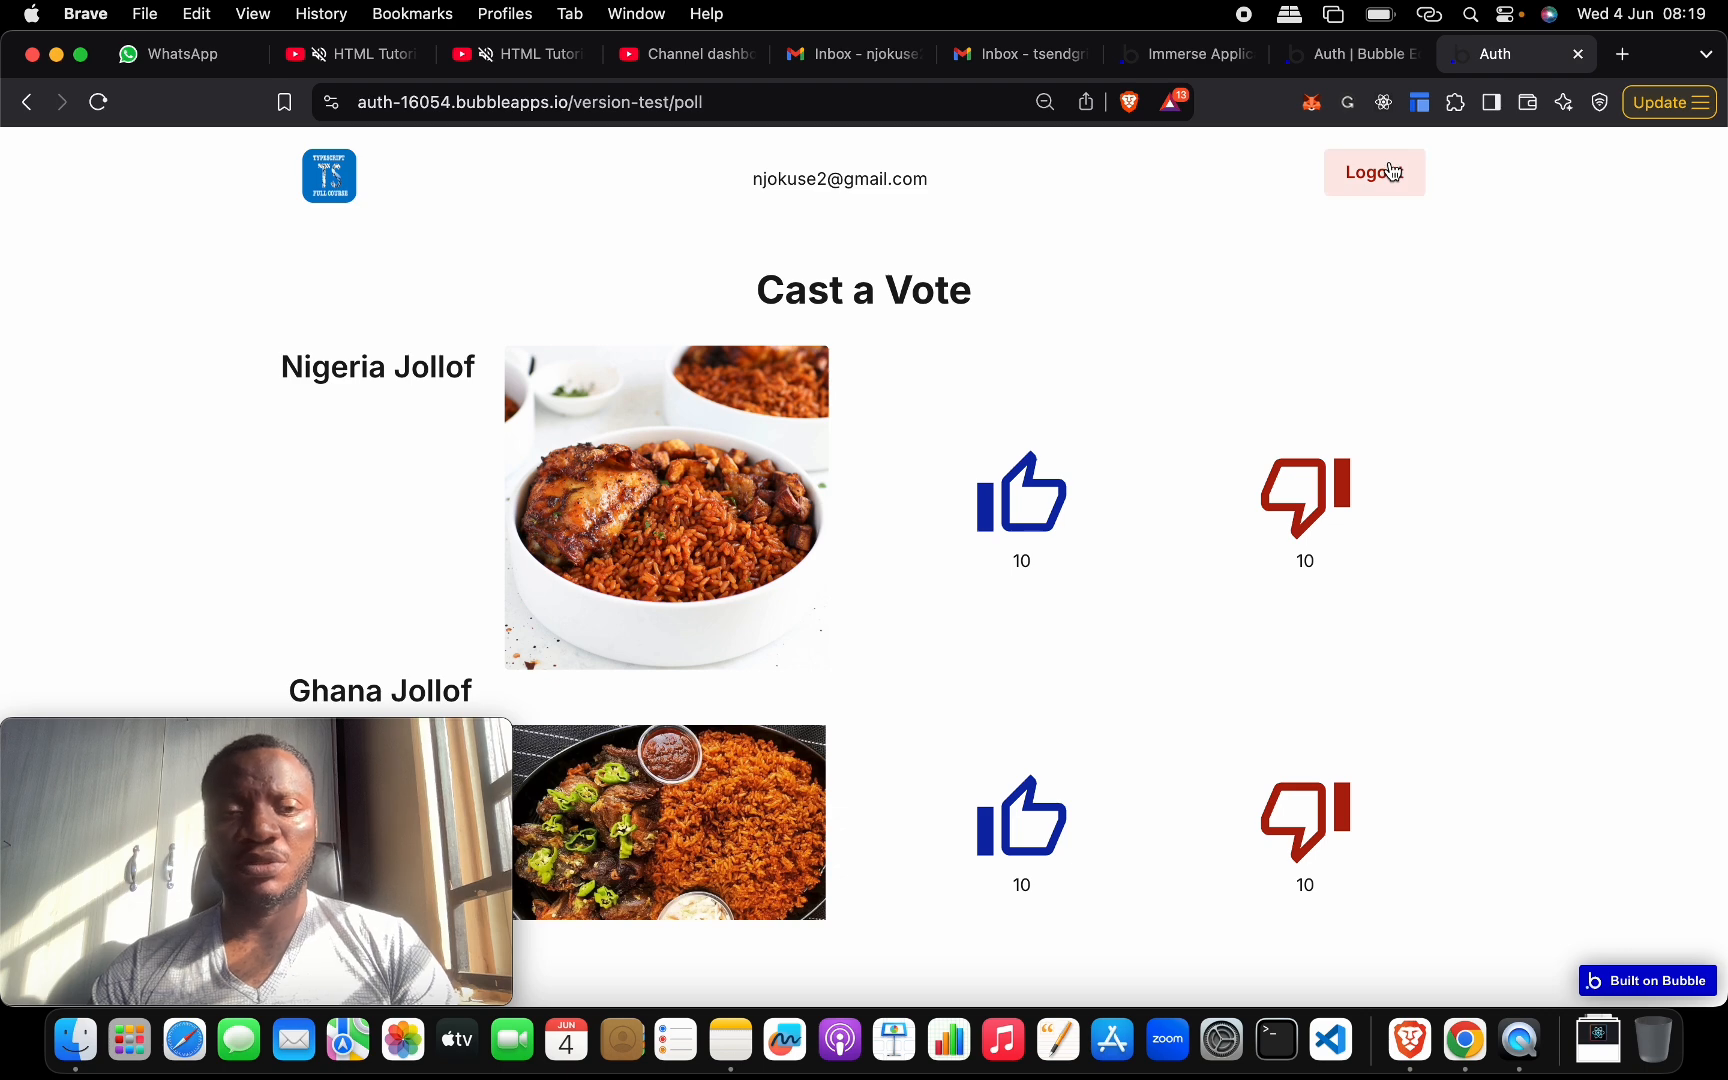
- Switch to the Bubble editor and open the poll page in the design view
left_click(1348, 58)
left_click(24, 204)
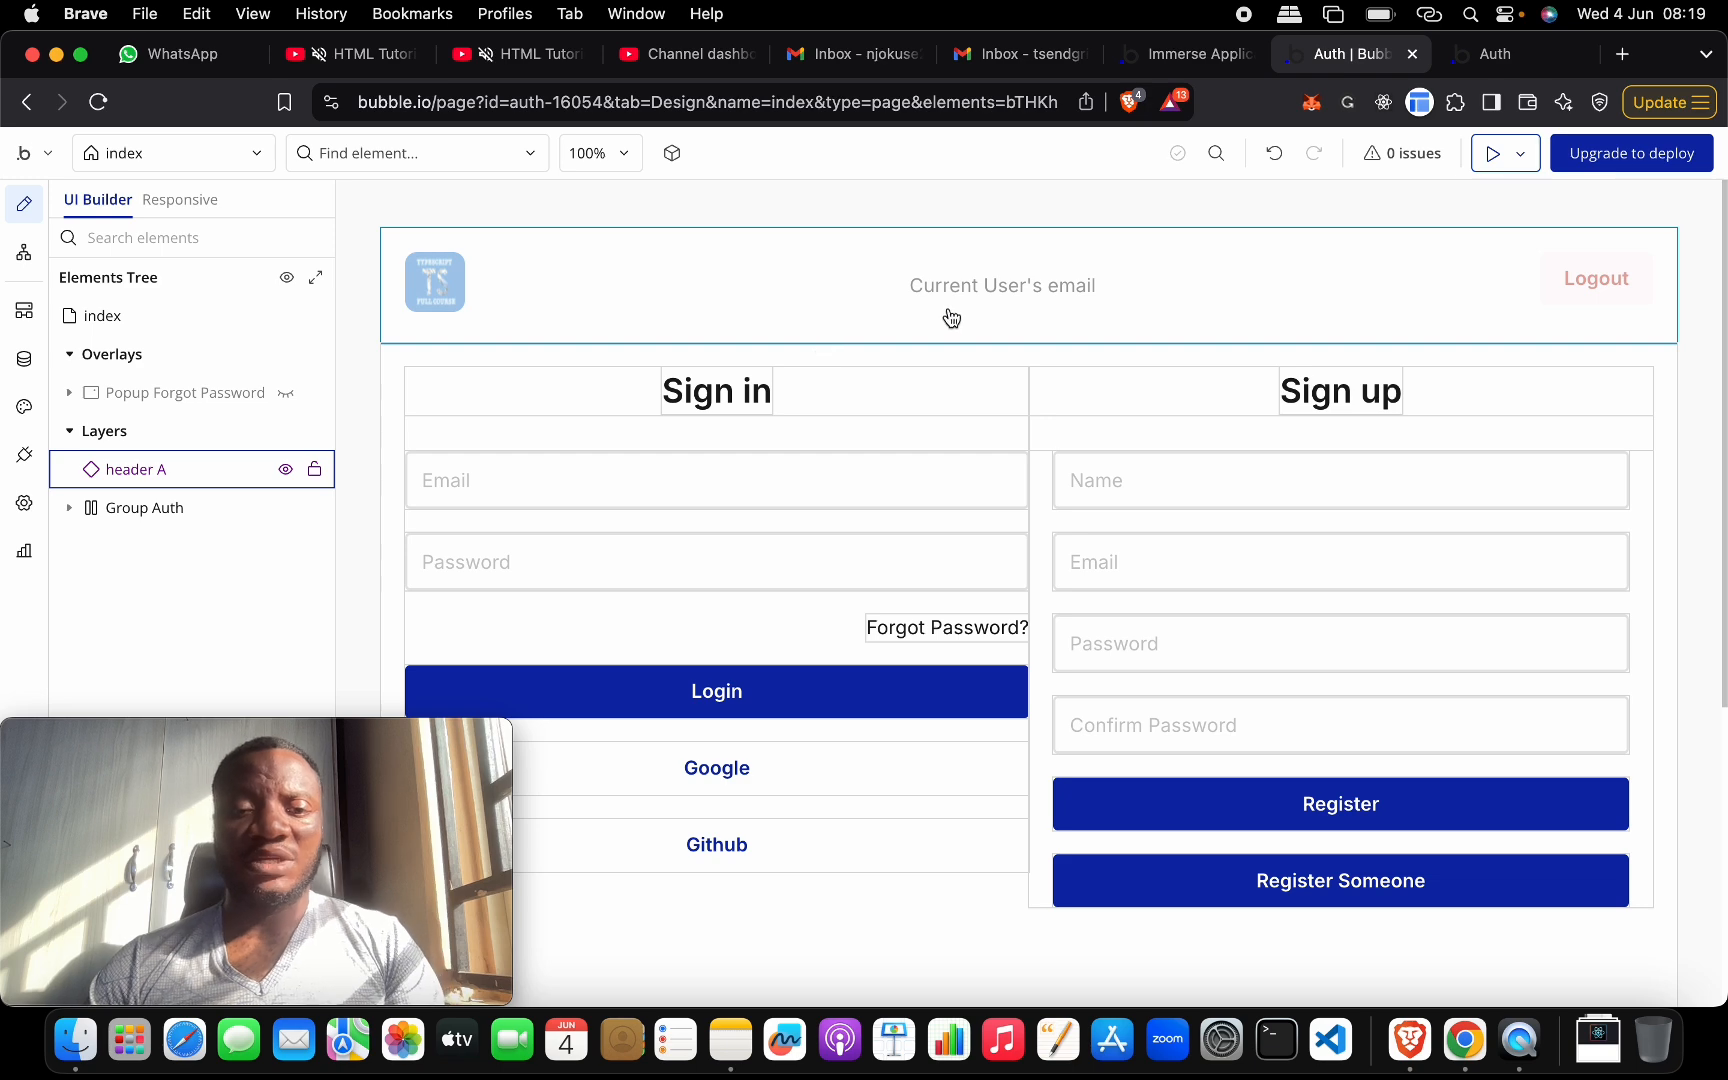
left_click(148, 155)
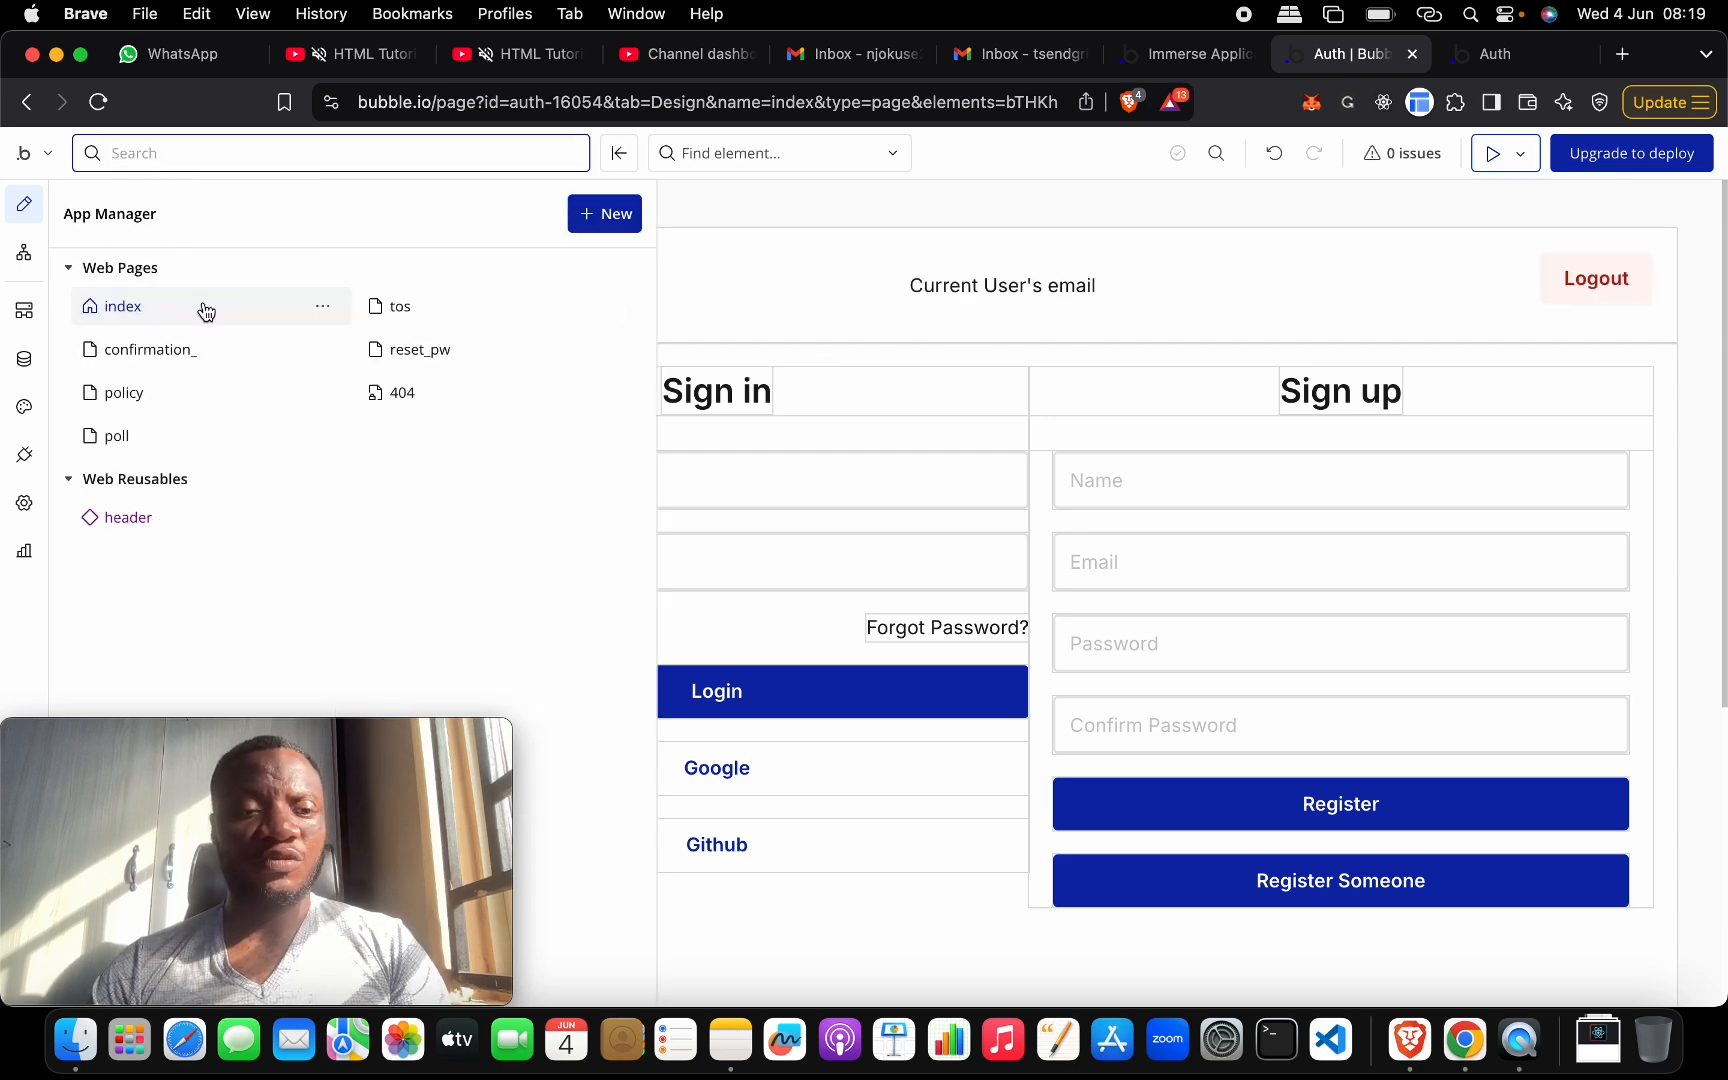
left_click(222, 436)
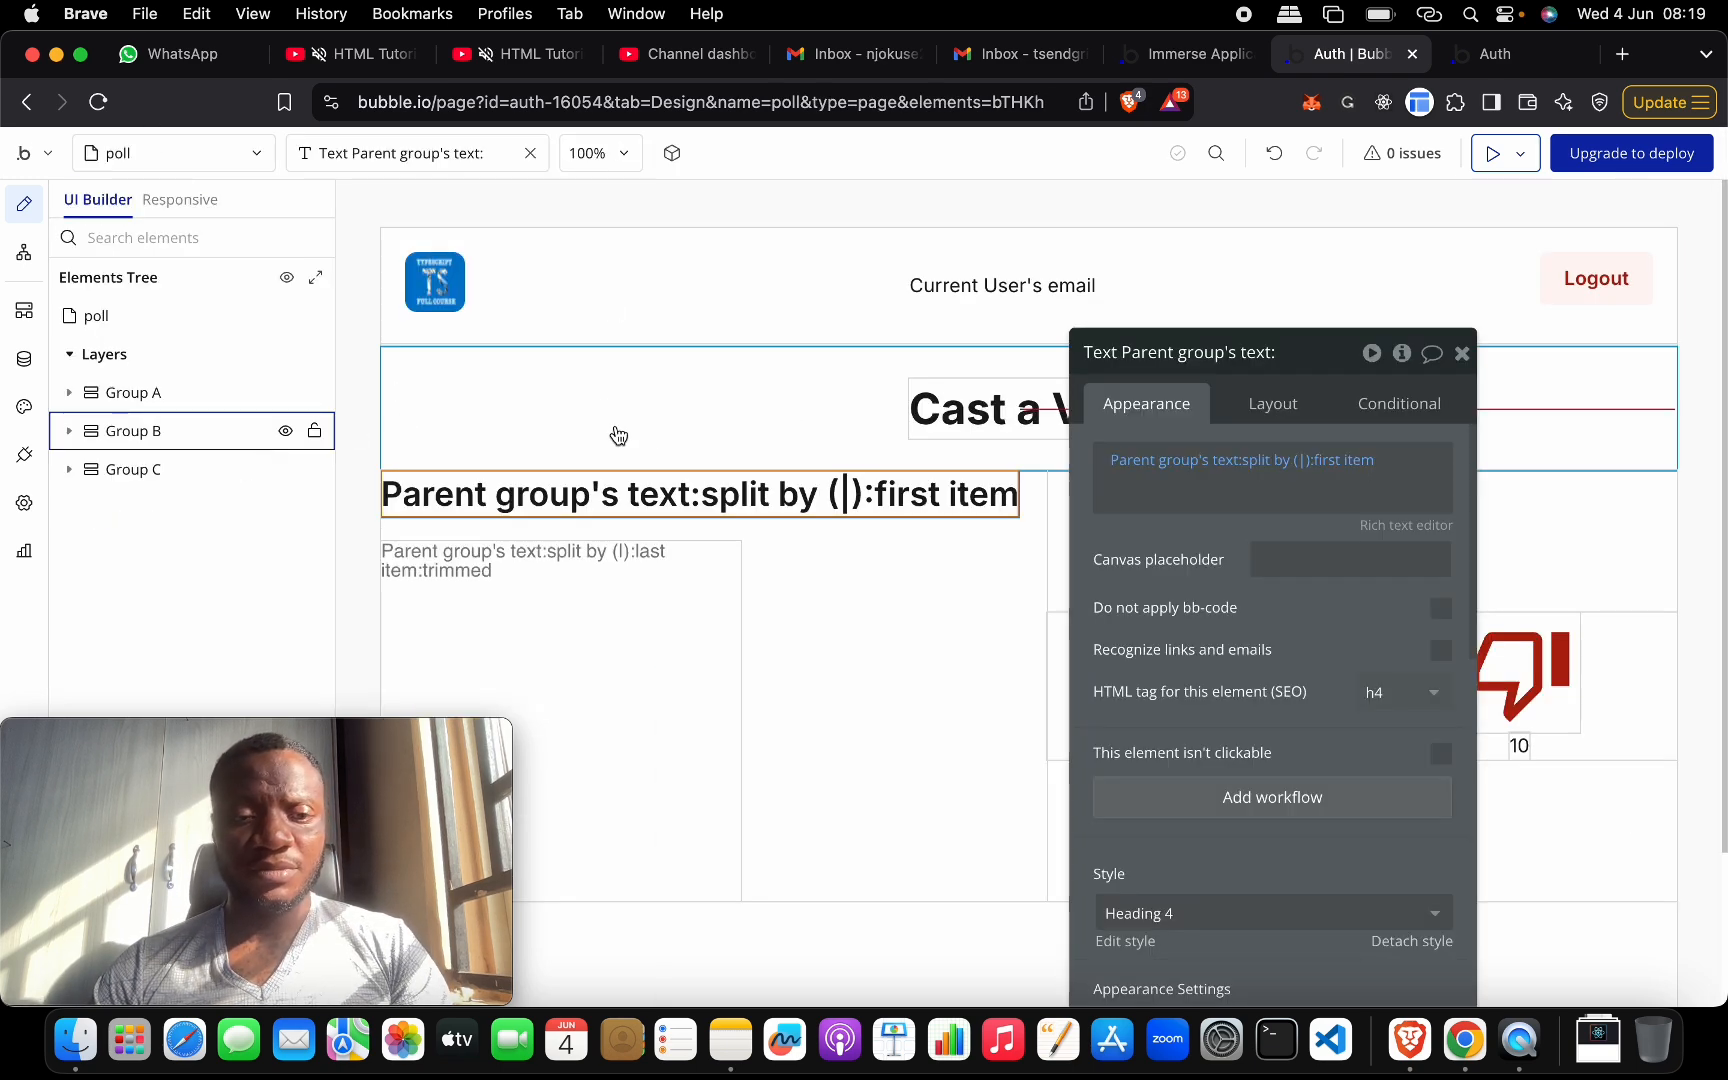
scroll(618, 434, "down", 1)
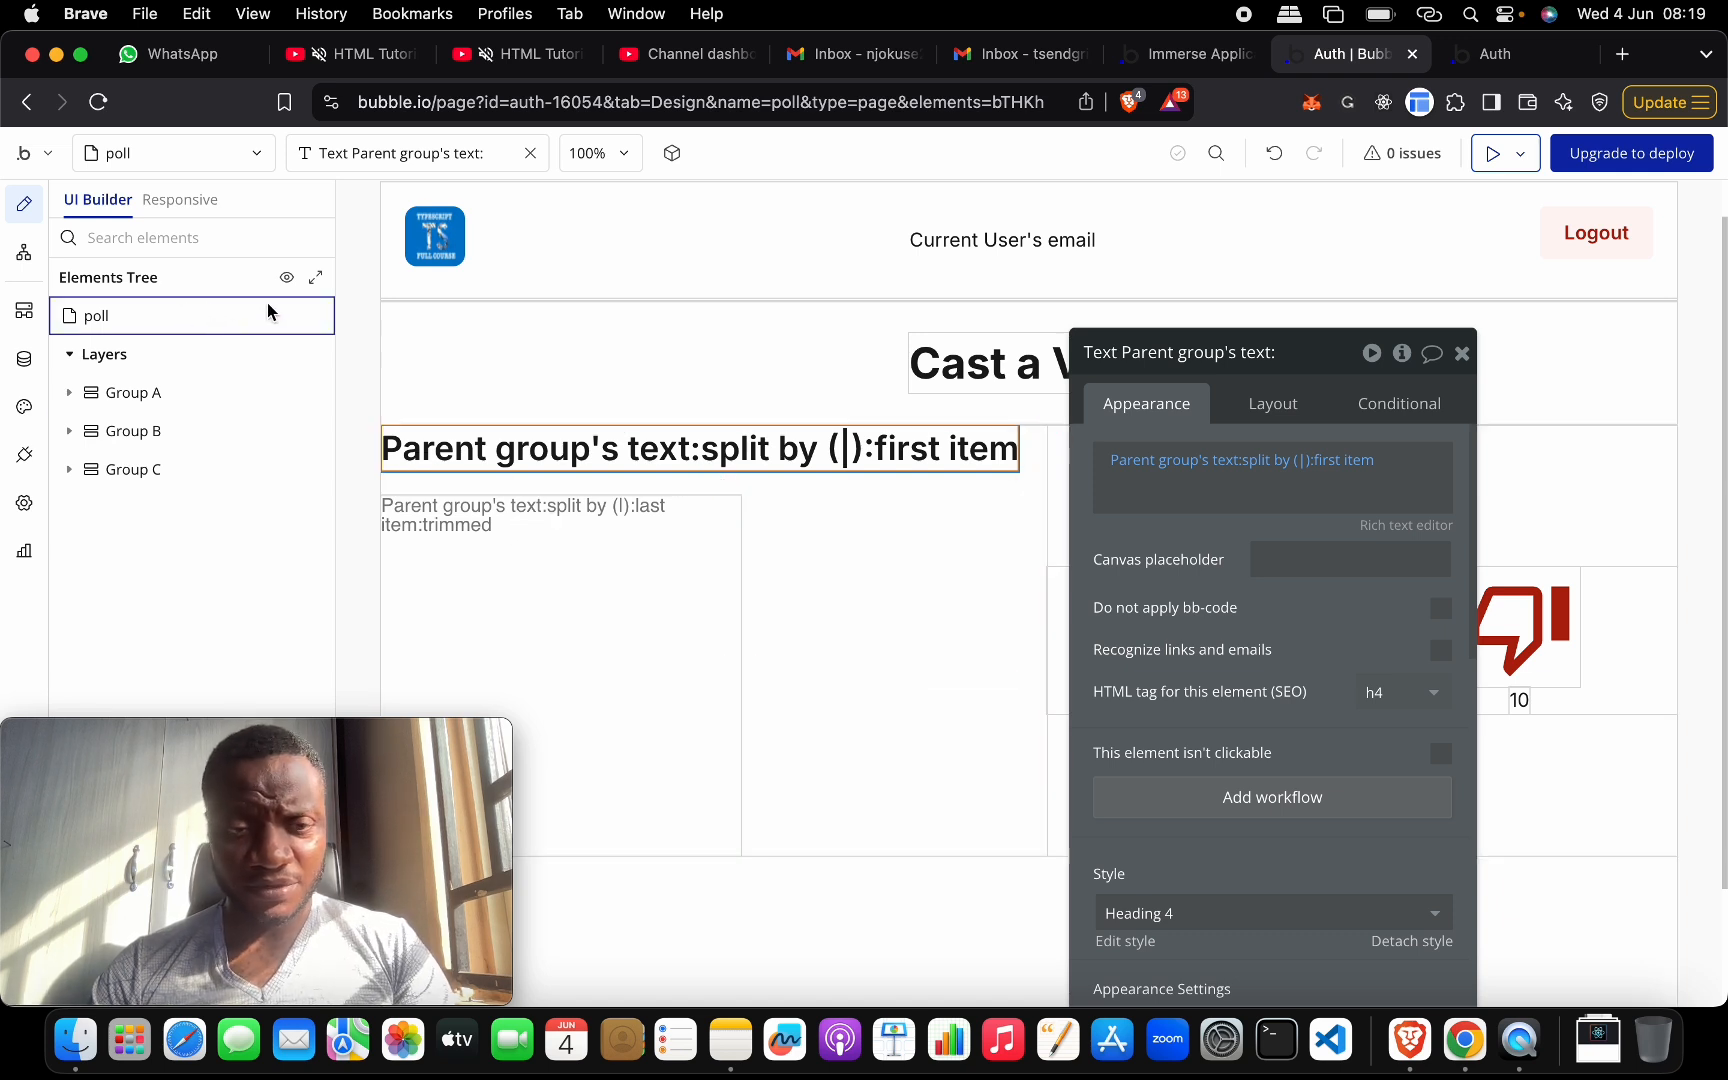
- Set the type of content of the repeating group inside Group C to Jollof
left_click(178, 427)
left_click(162, 466)
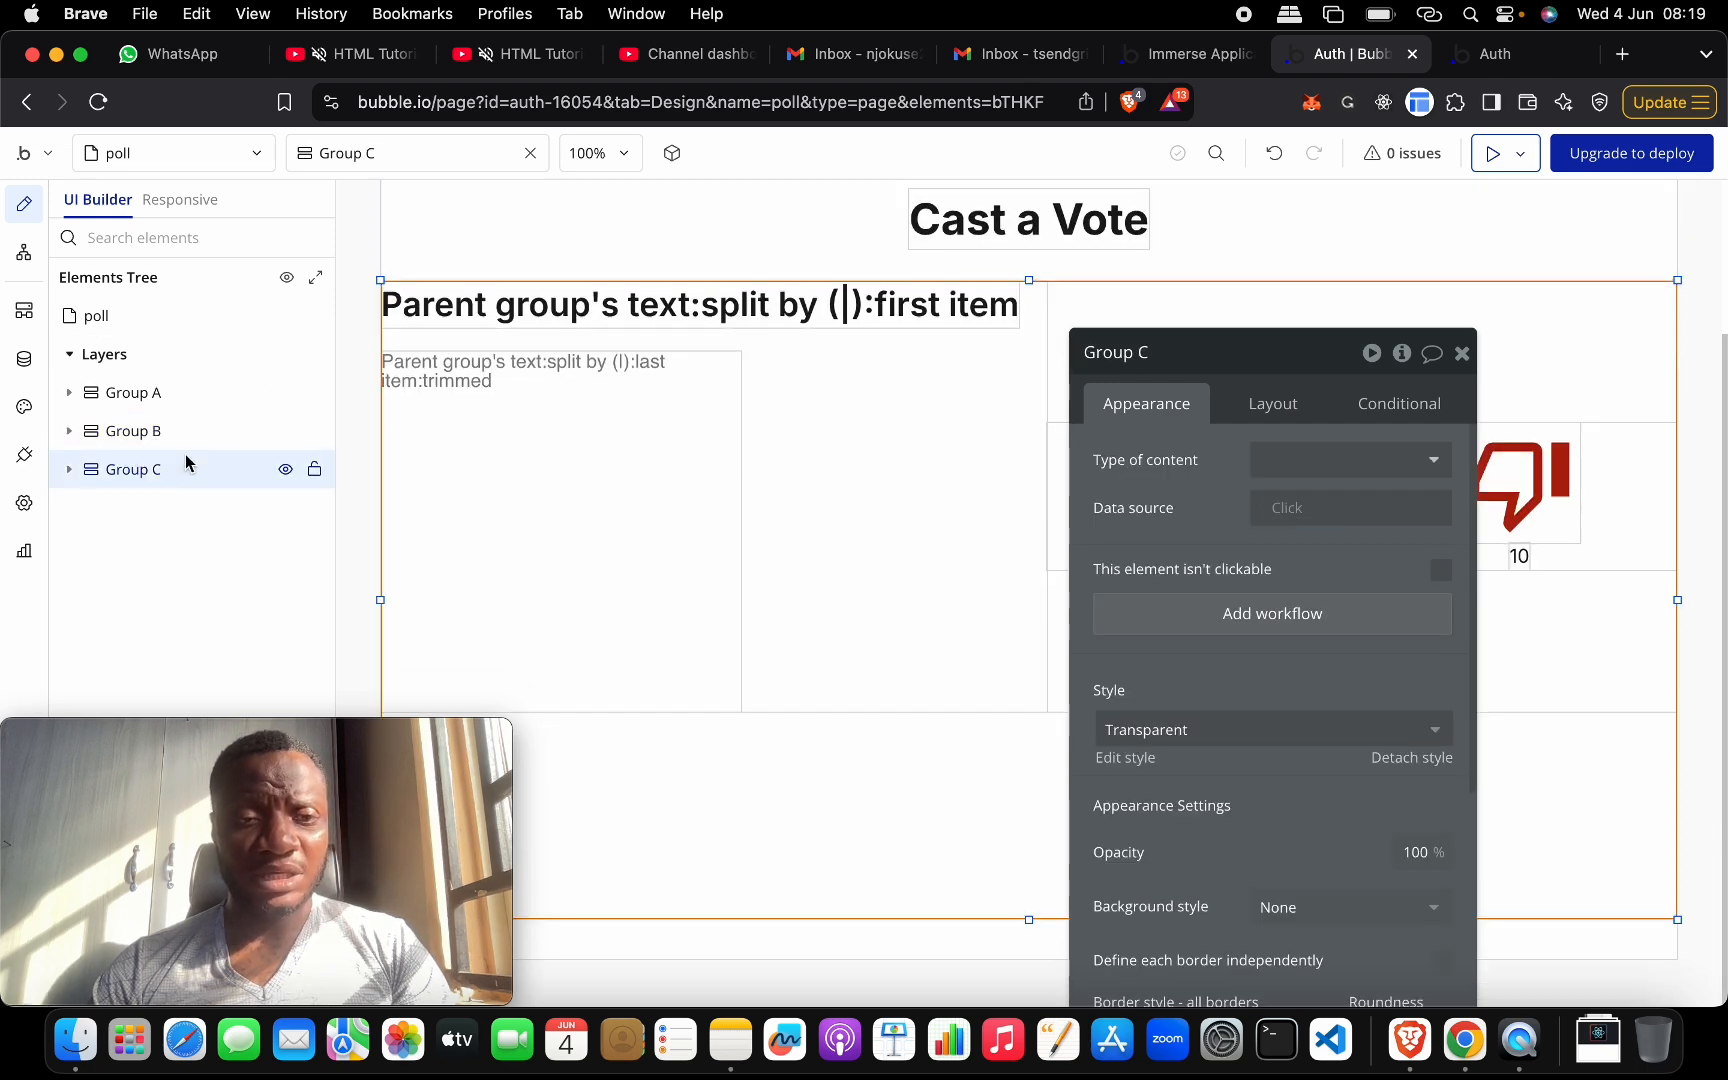
left_click(70, 470)
left_click(118, 506)
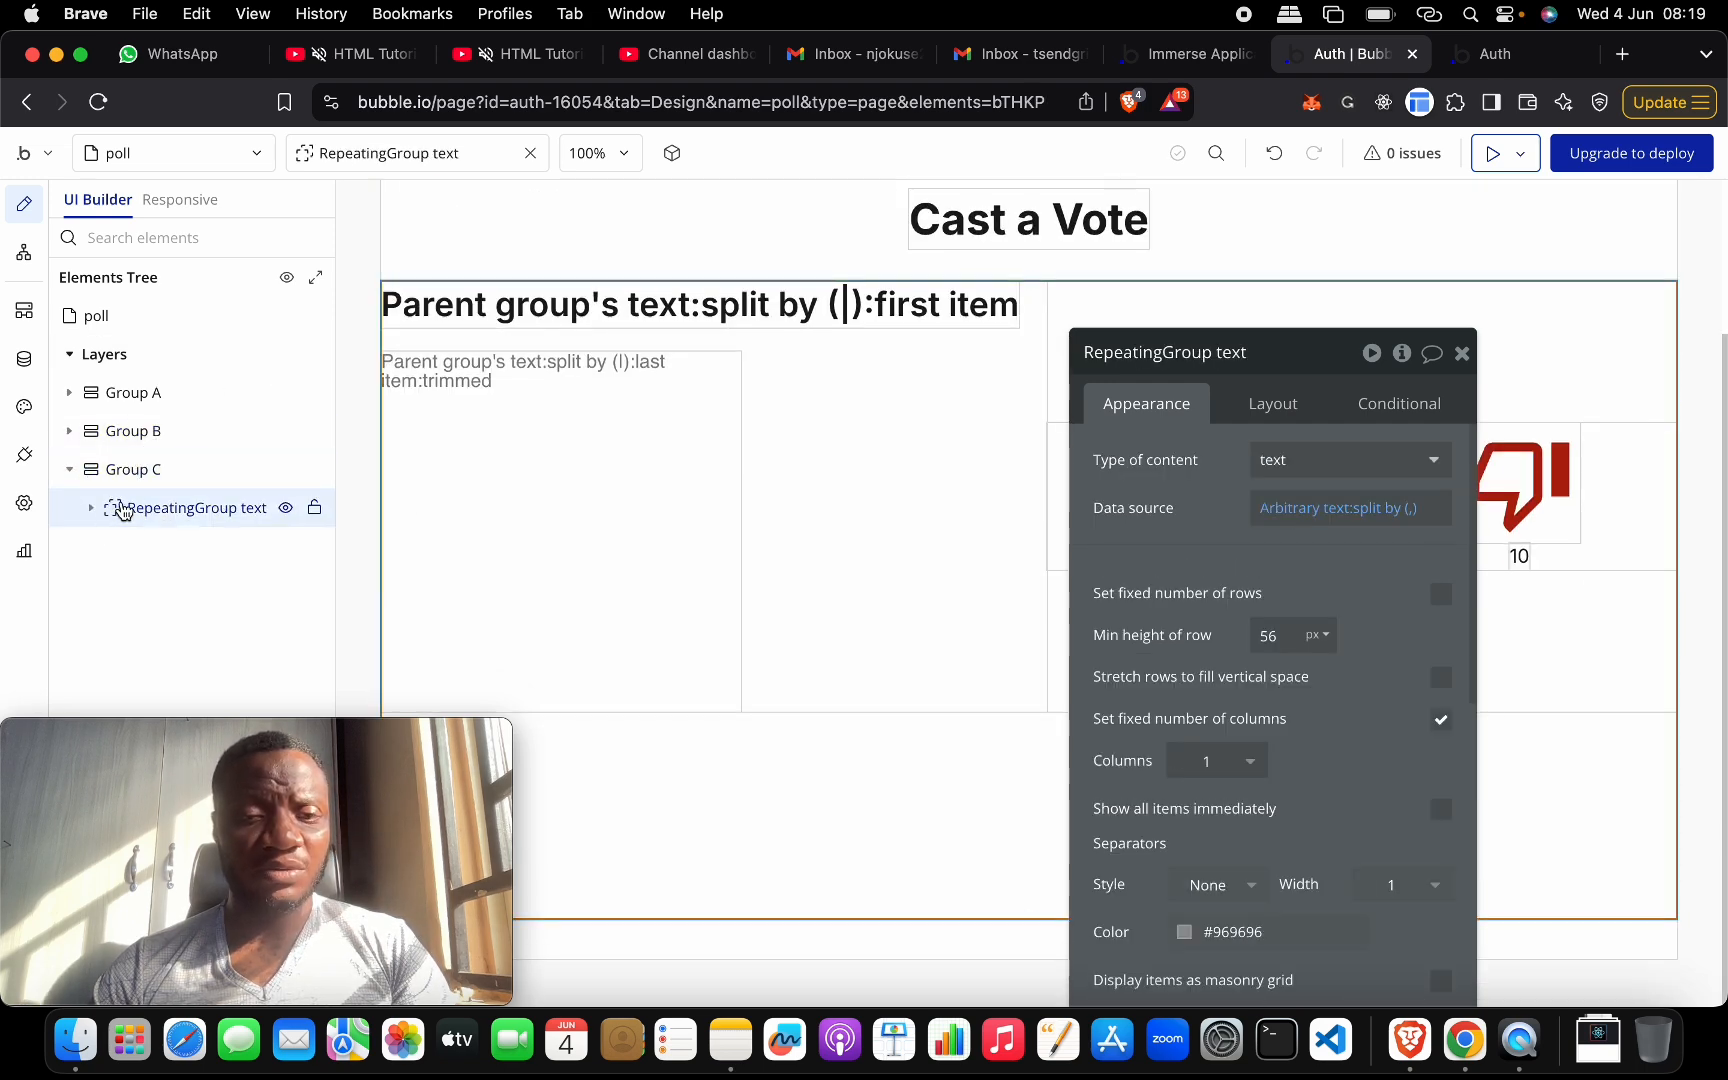
left_click(1361, 463)
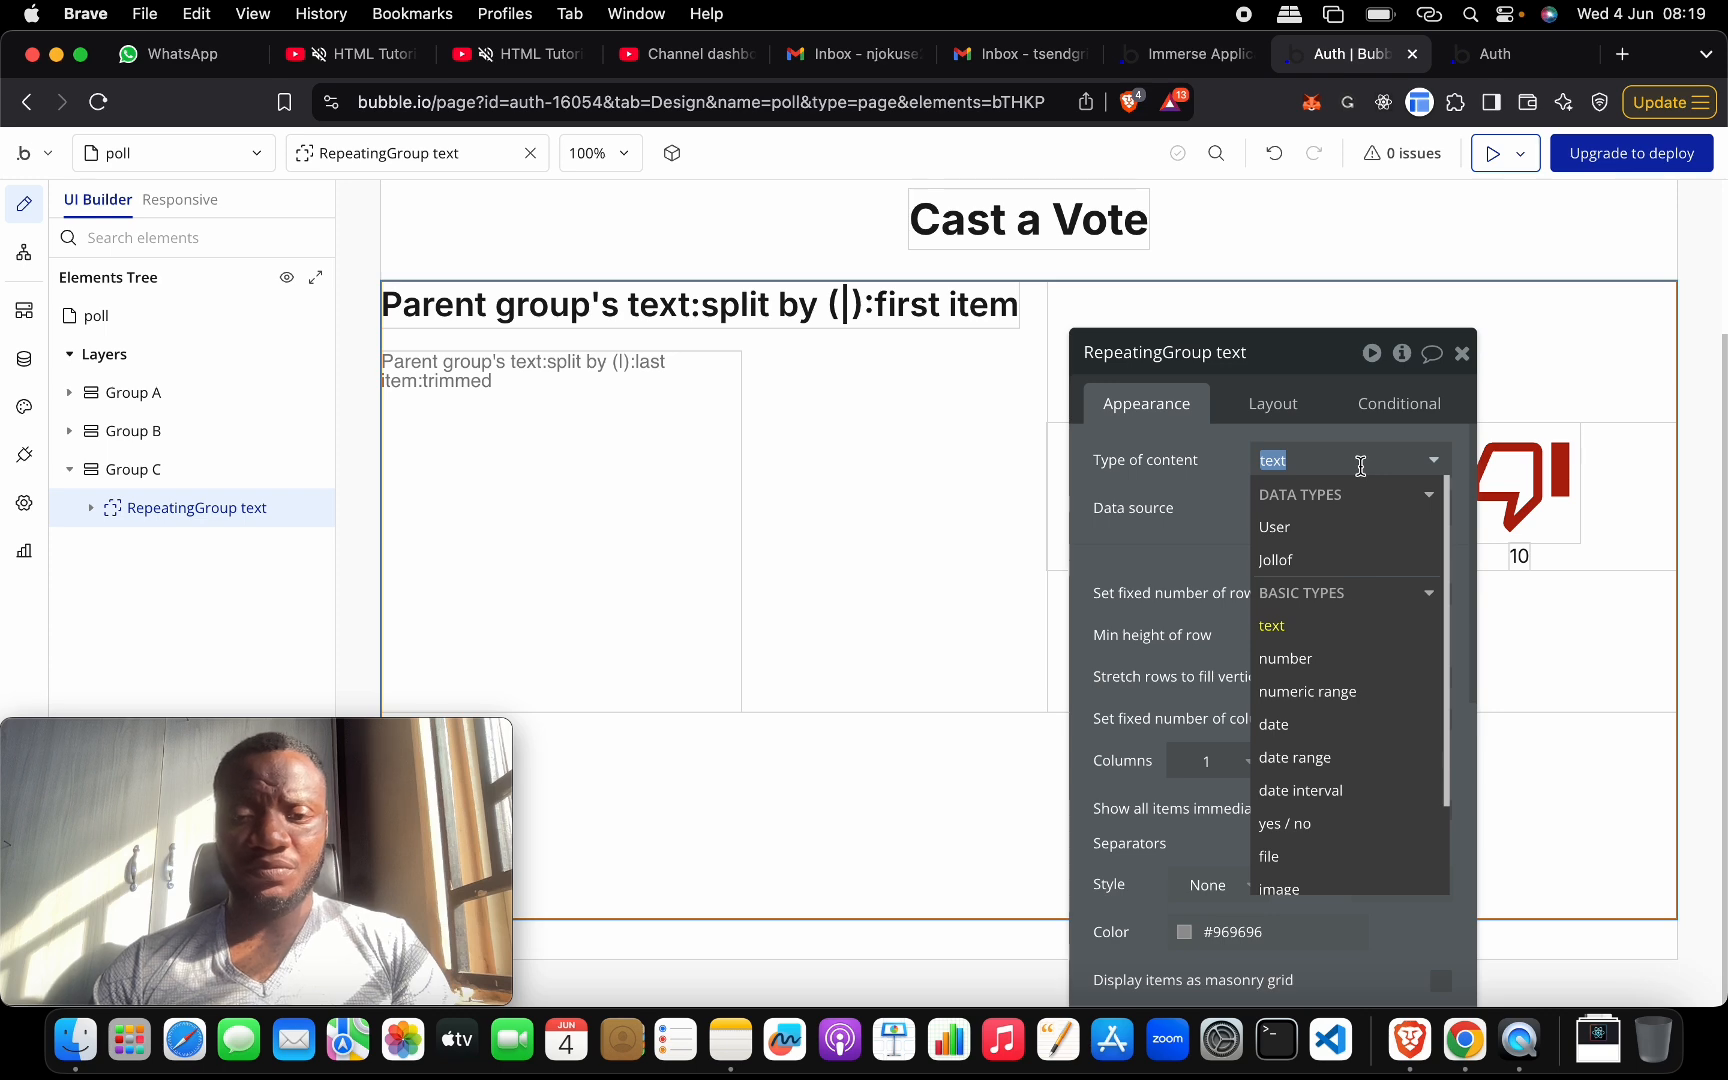
left_click(1326, 566)
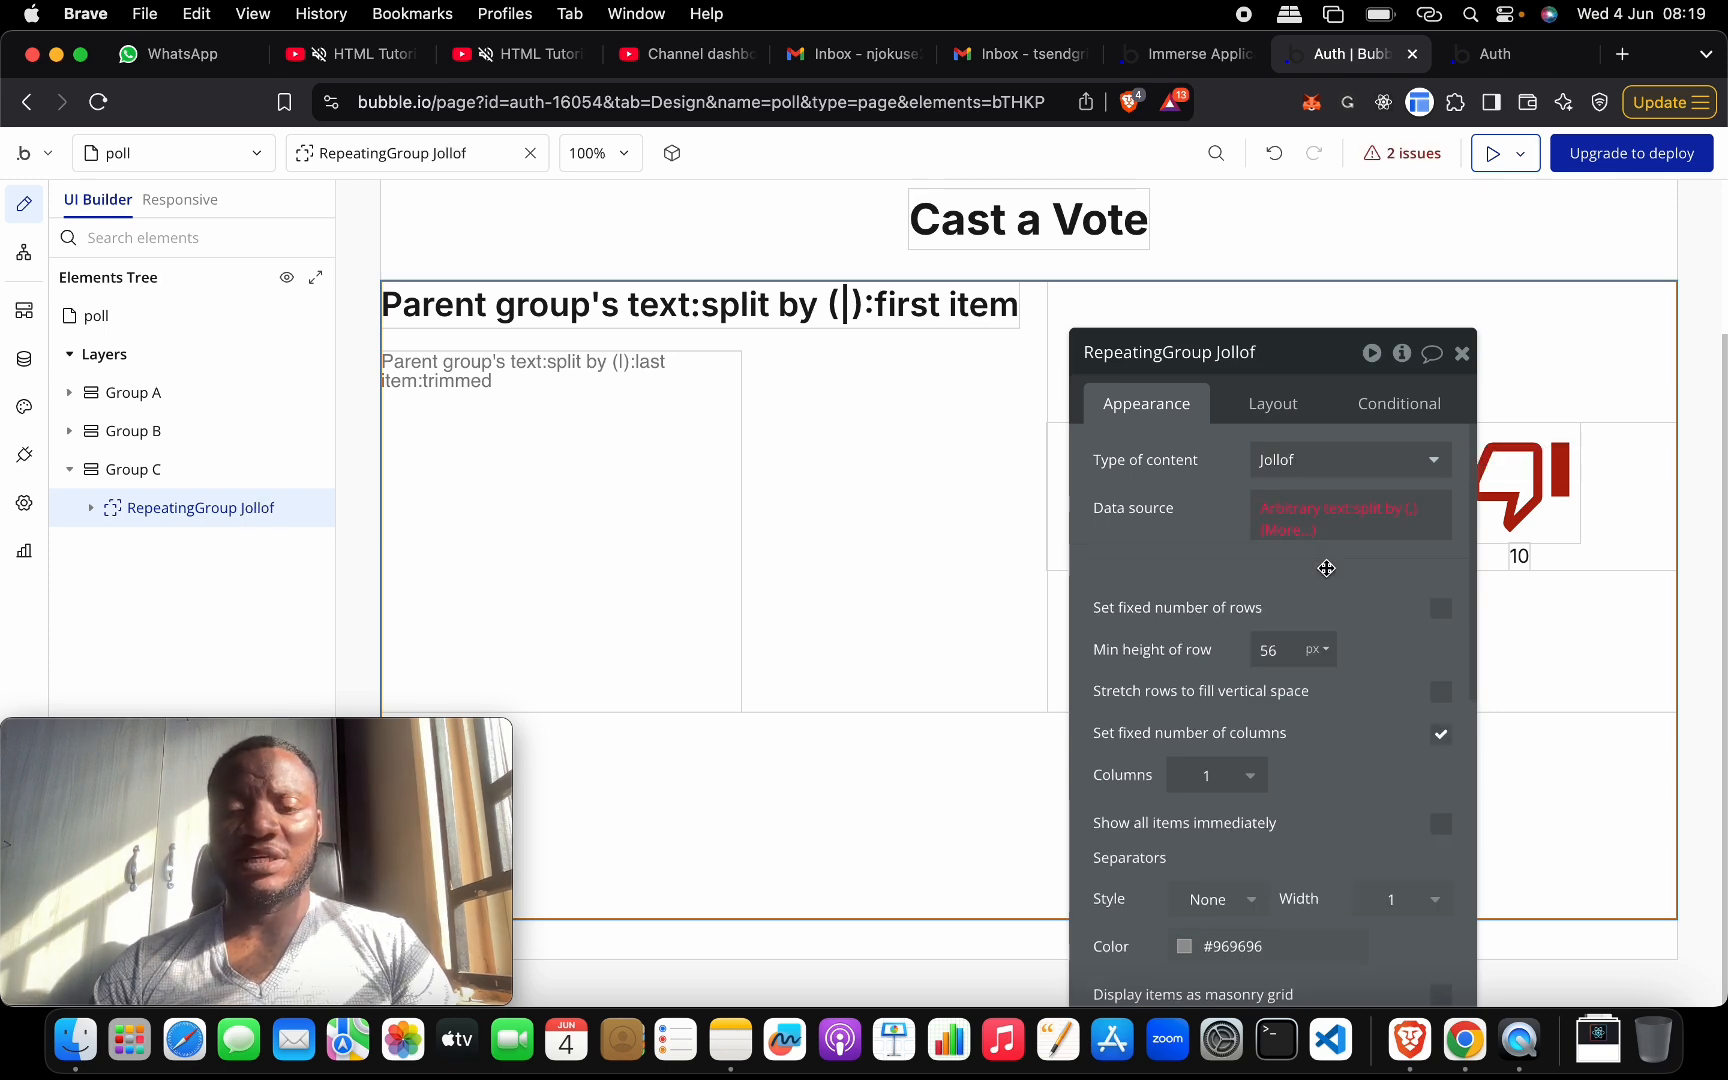
- Replace the repeating group's data source with a search for Jollofs that has no constraints
left_click(1299, 531)
key("BackSpace")
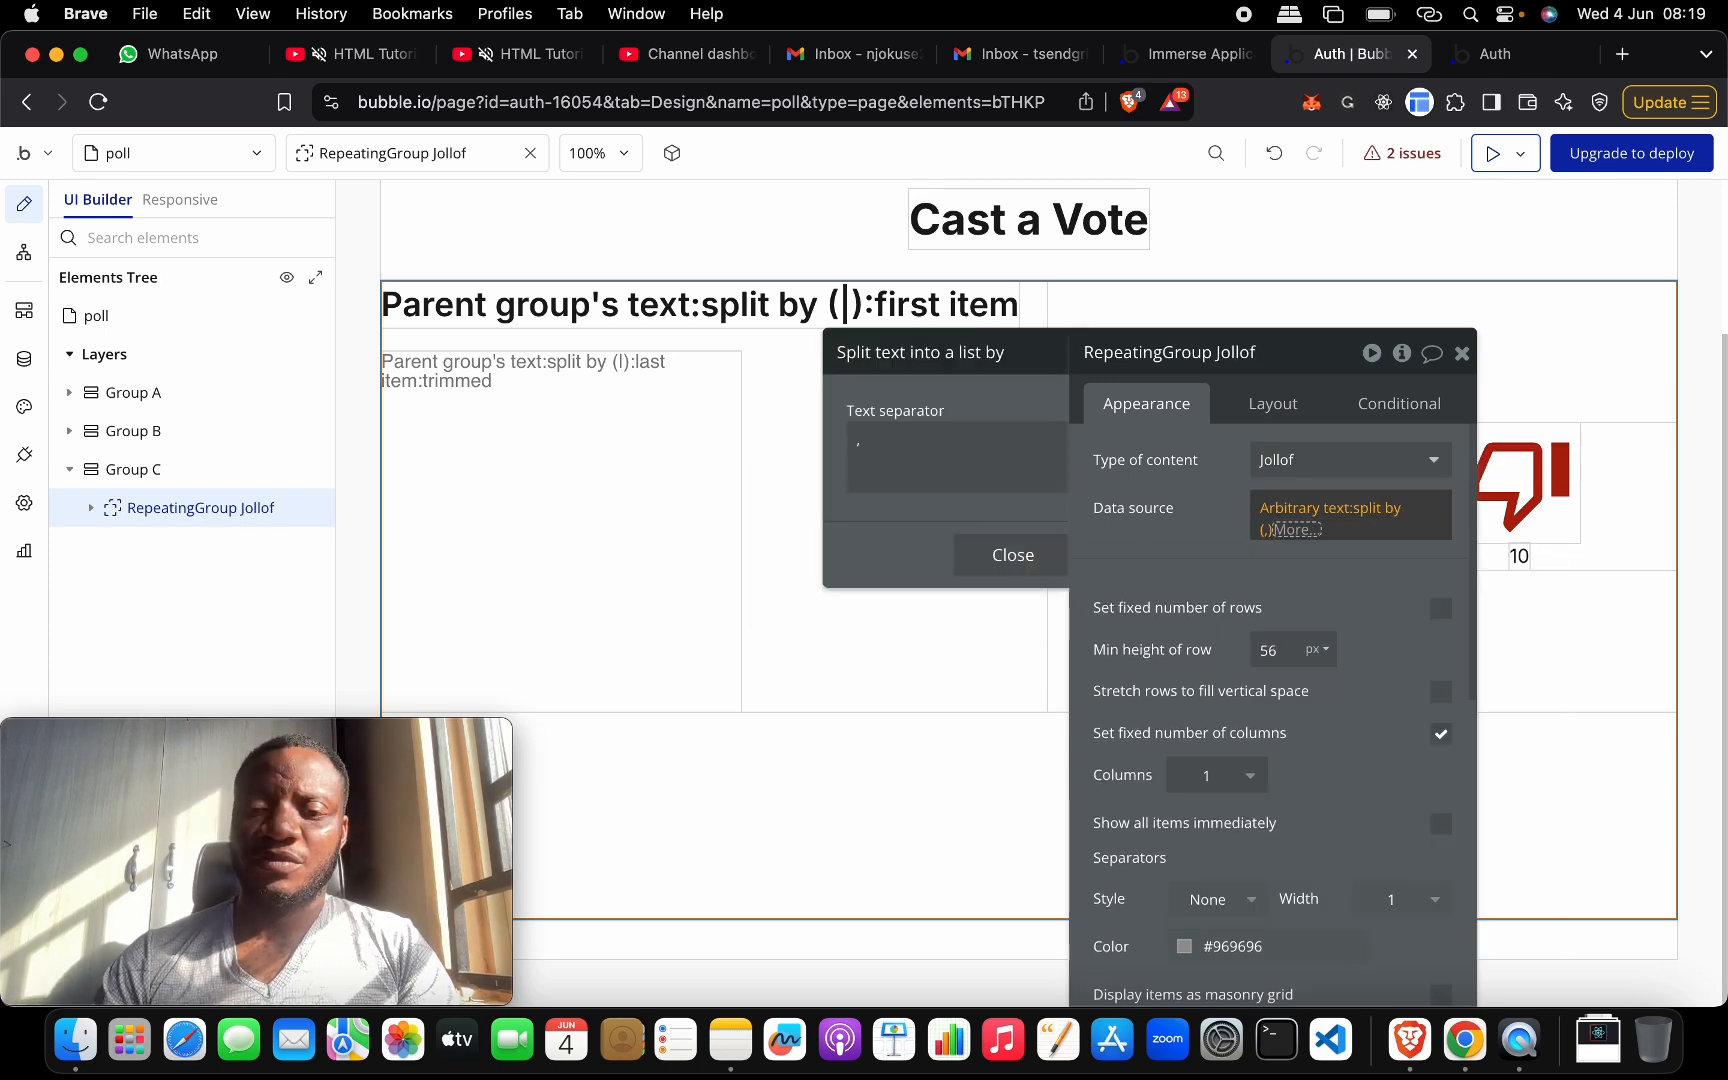
key("BackSpace")
key("BackSpace")
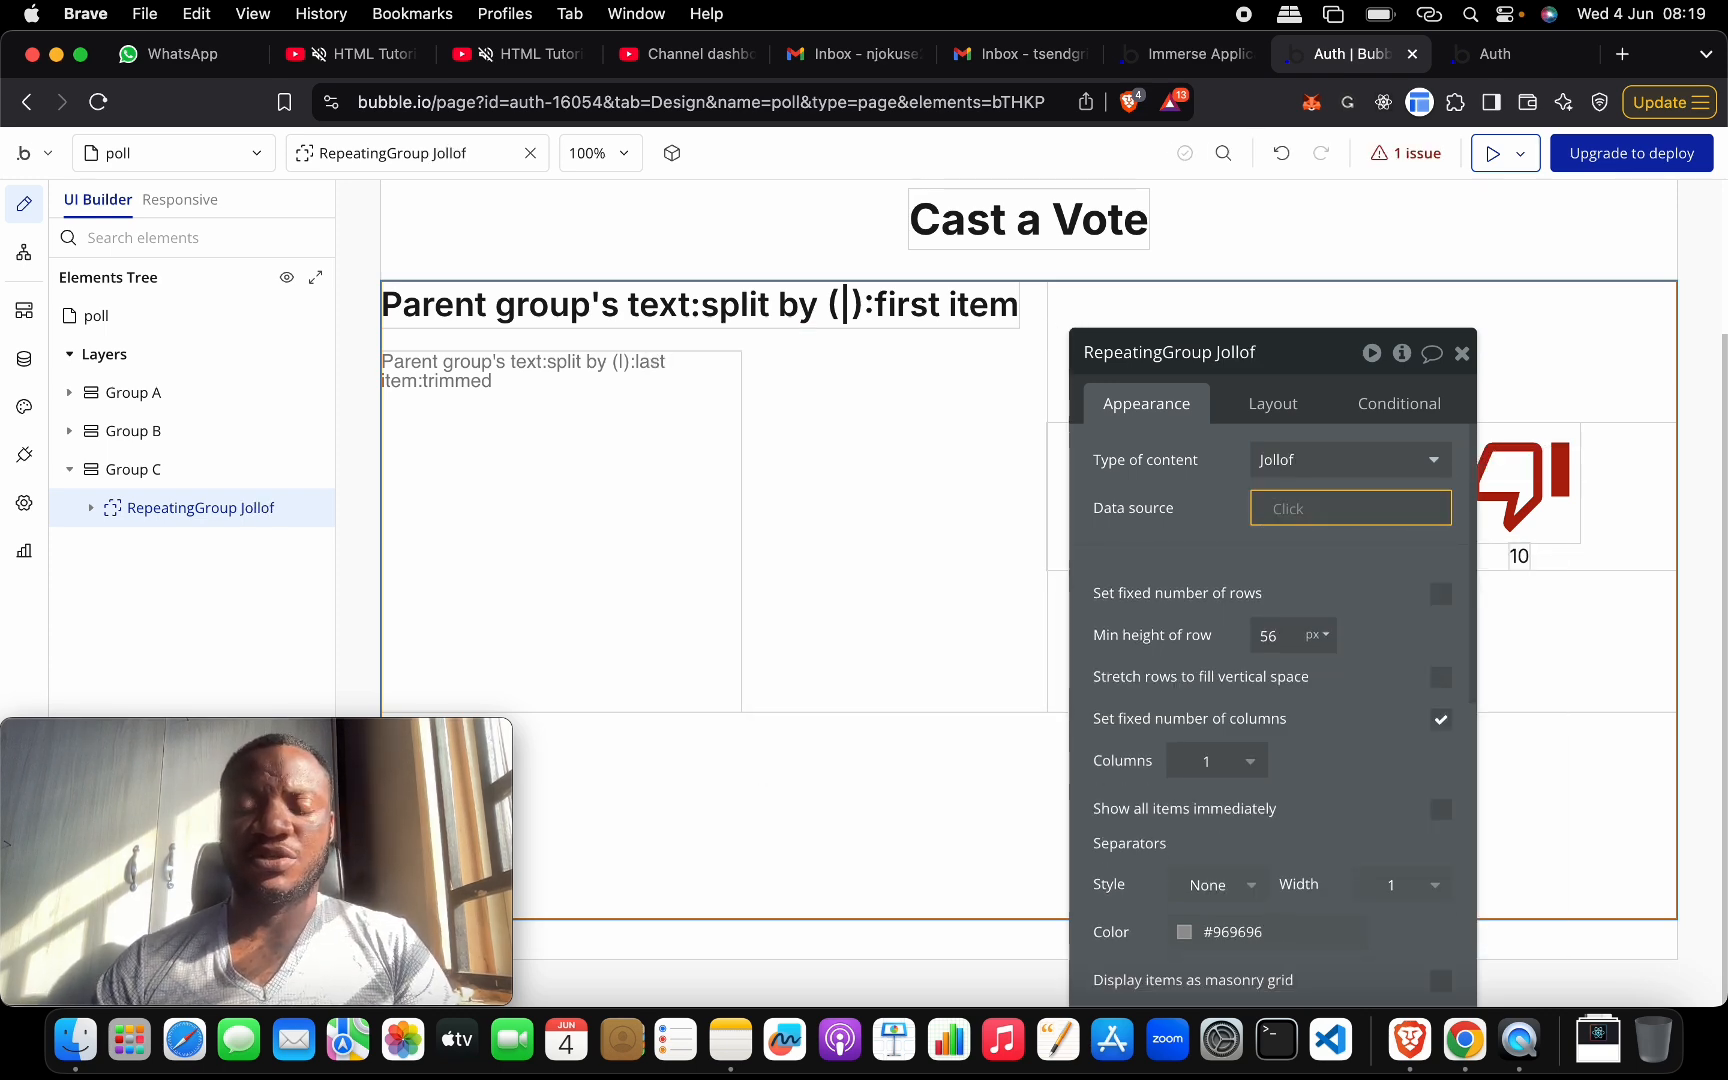
left_click(1300, 508)
left_click(1327, 637)
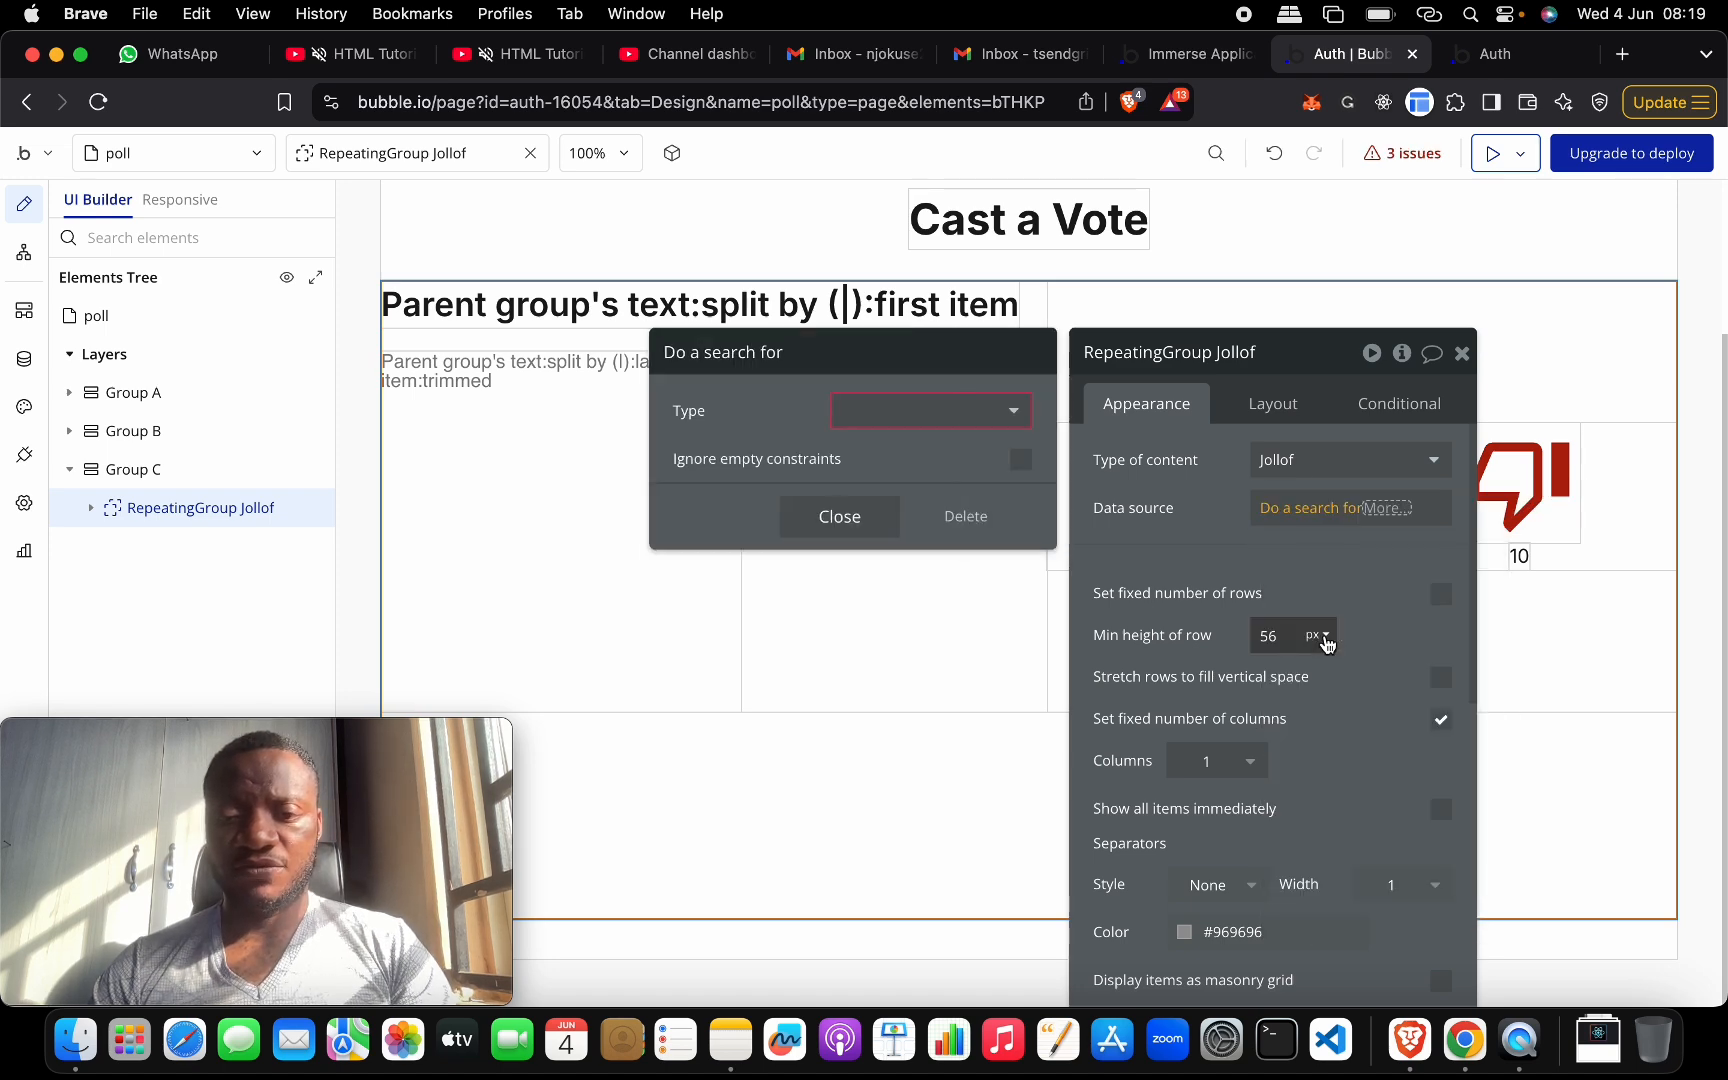
left_click(940, 411)
left_click(928, 512)
left_click(900, 487)
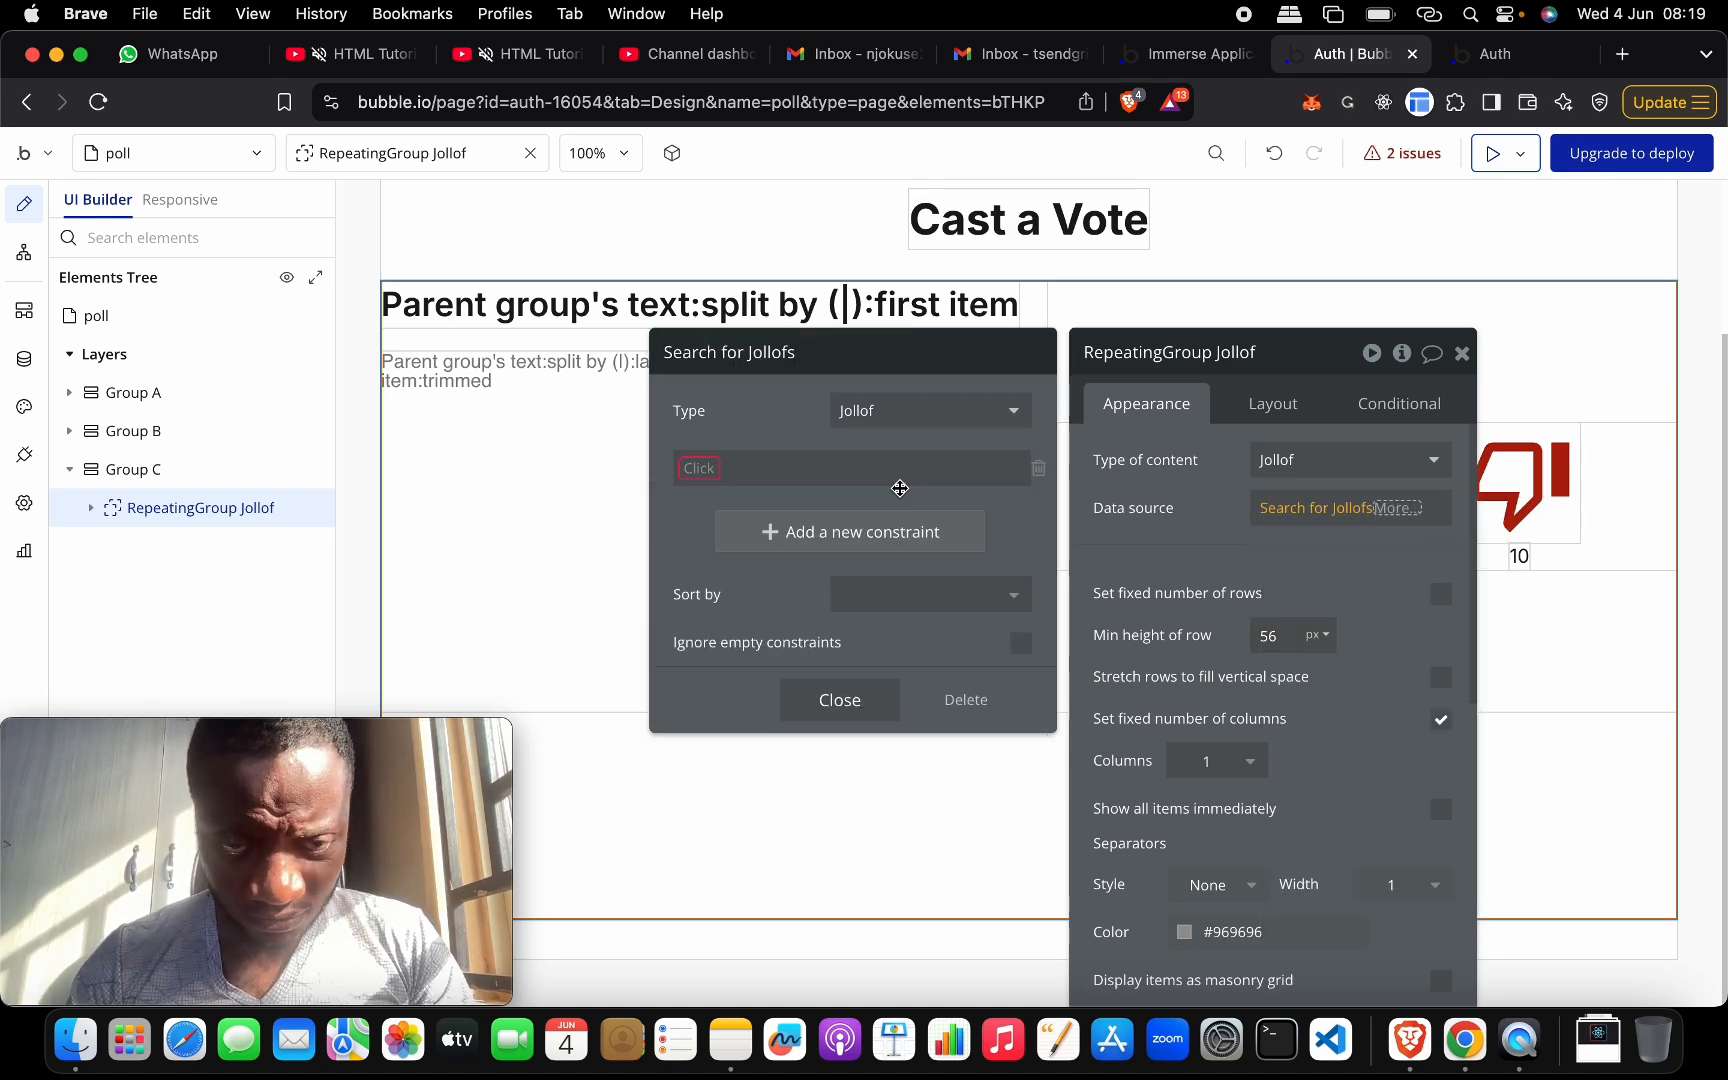
left_click(1040, 480)
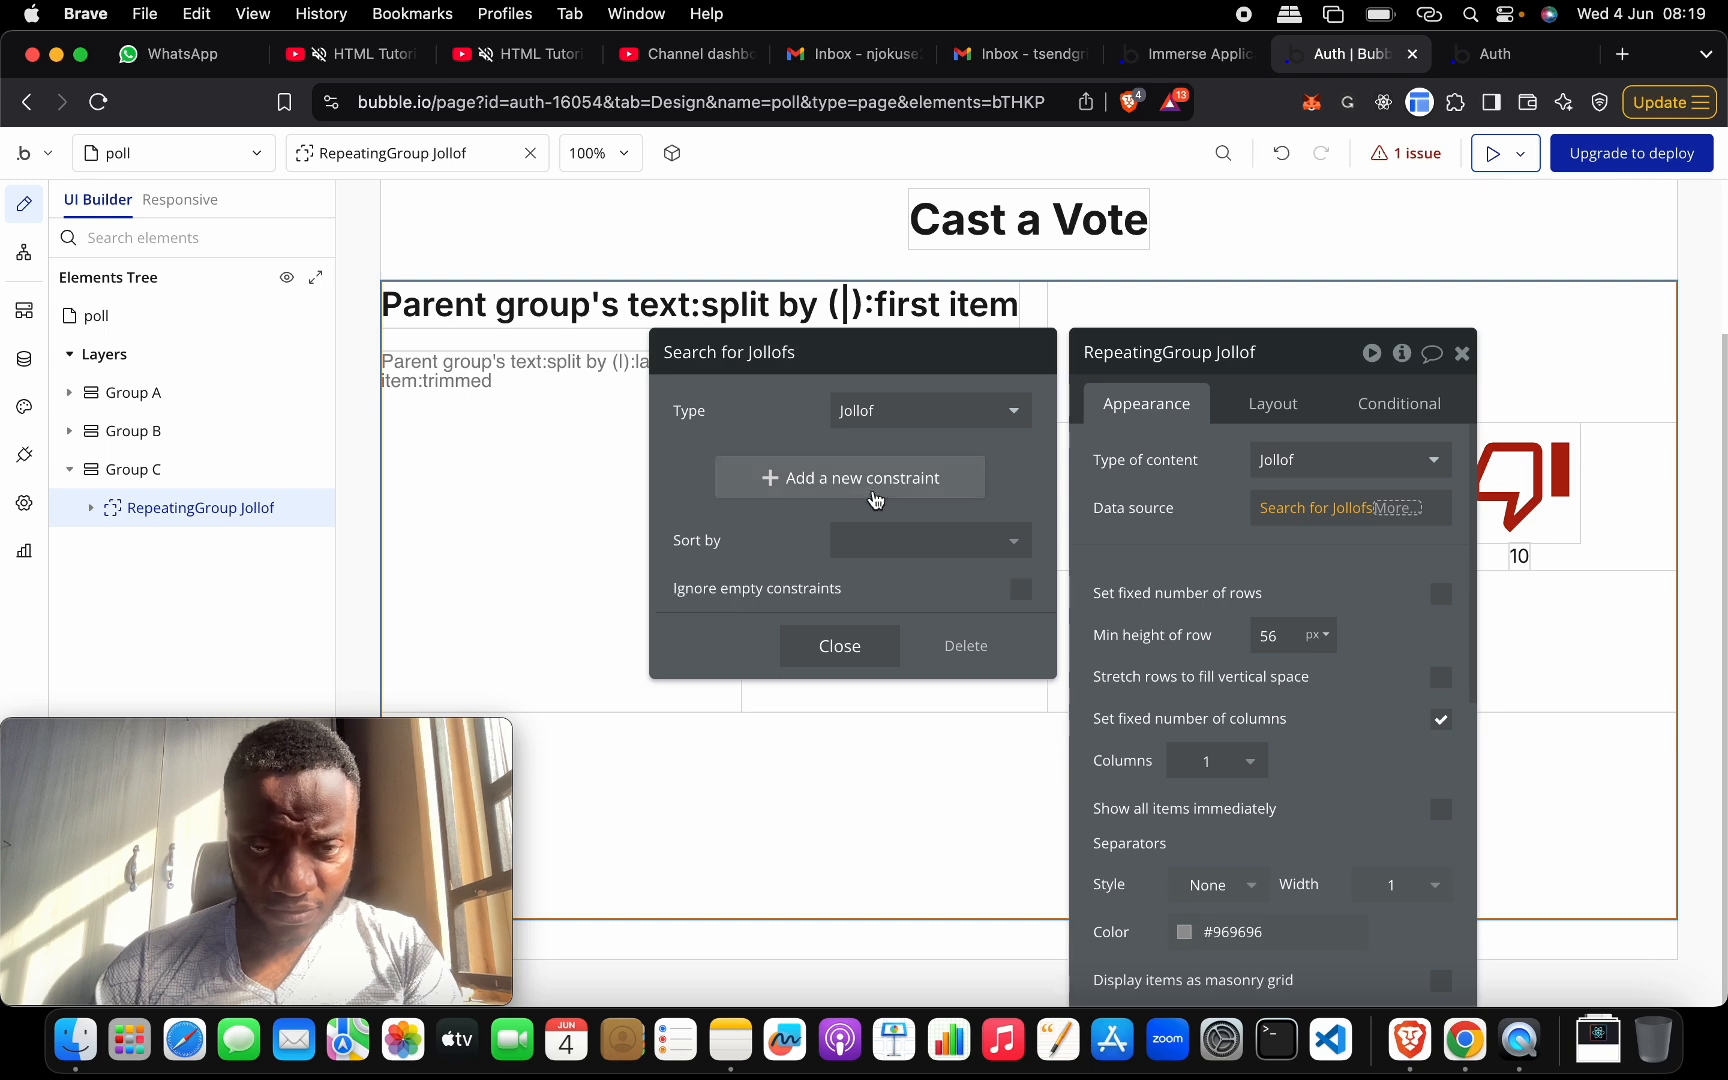
- Sort the Jollofs search by Created Date with descending set to yes, and close the search settings
left_click(864, 550)
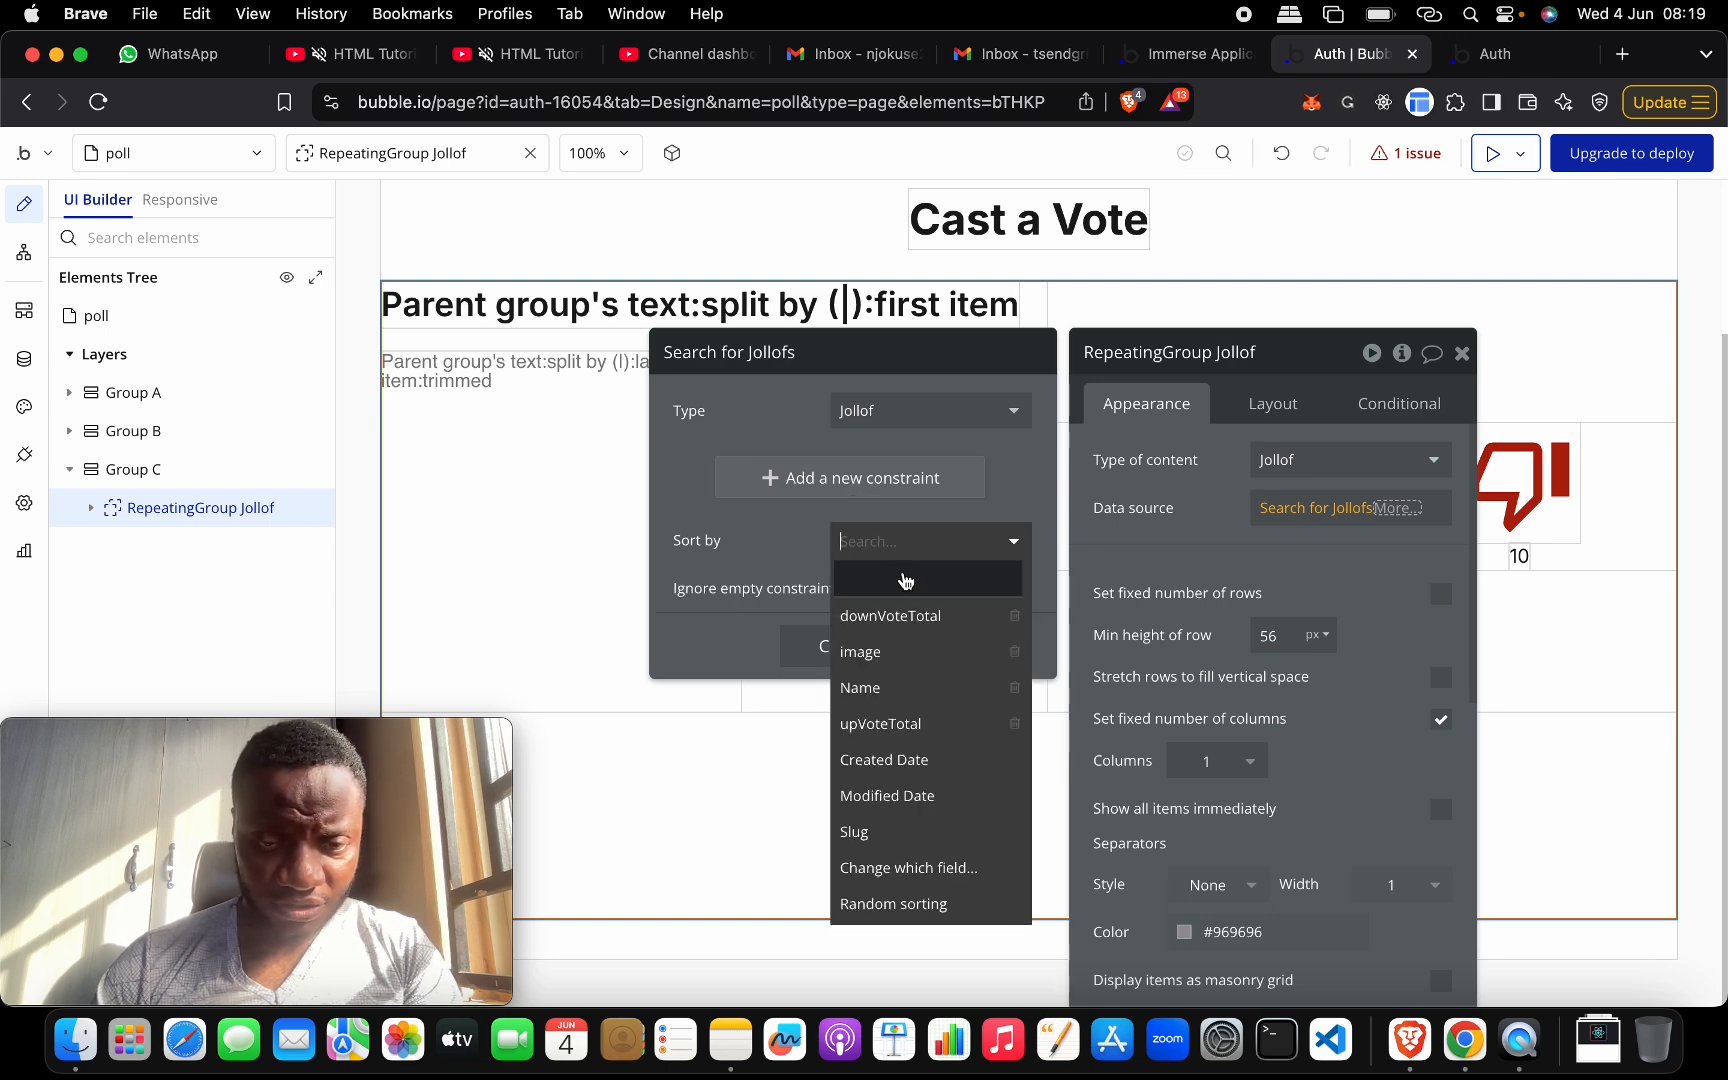
left_click(885, 760)
left_click(864, 588)
left_click(880, 652)
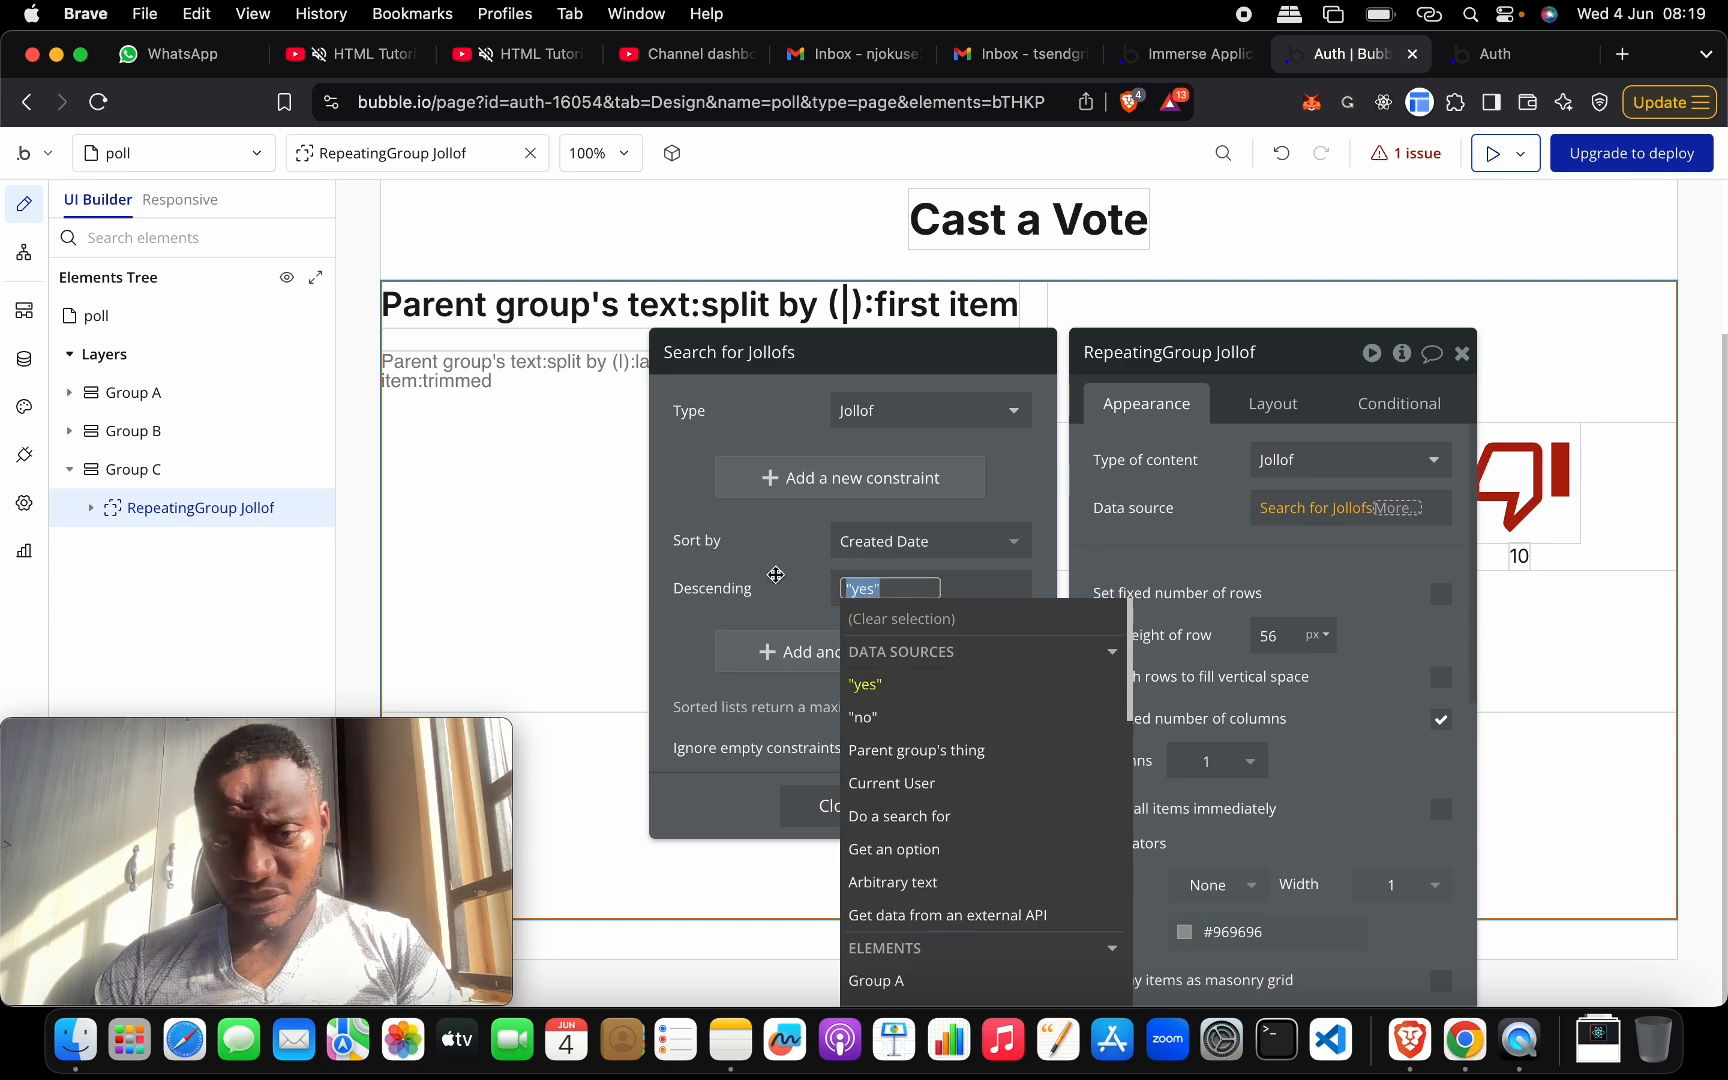
left_click(770, 568)
left_click(855, 808)
left_click(1191, 564)
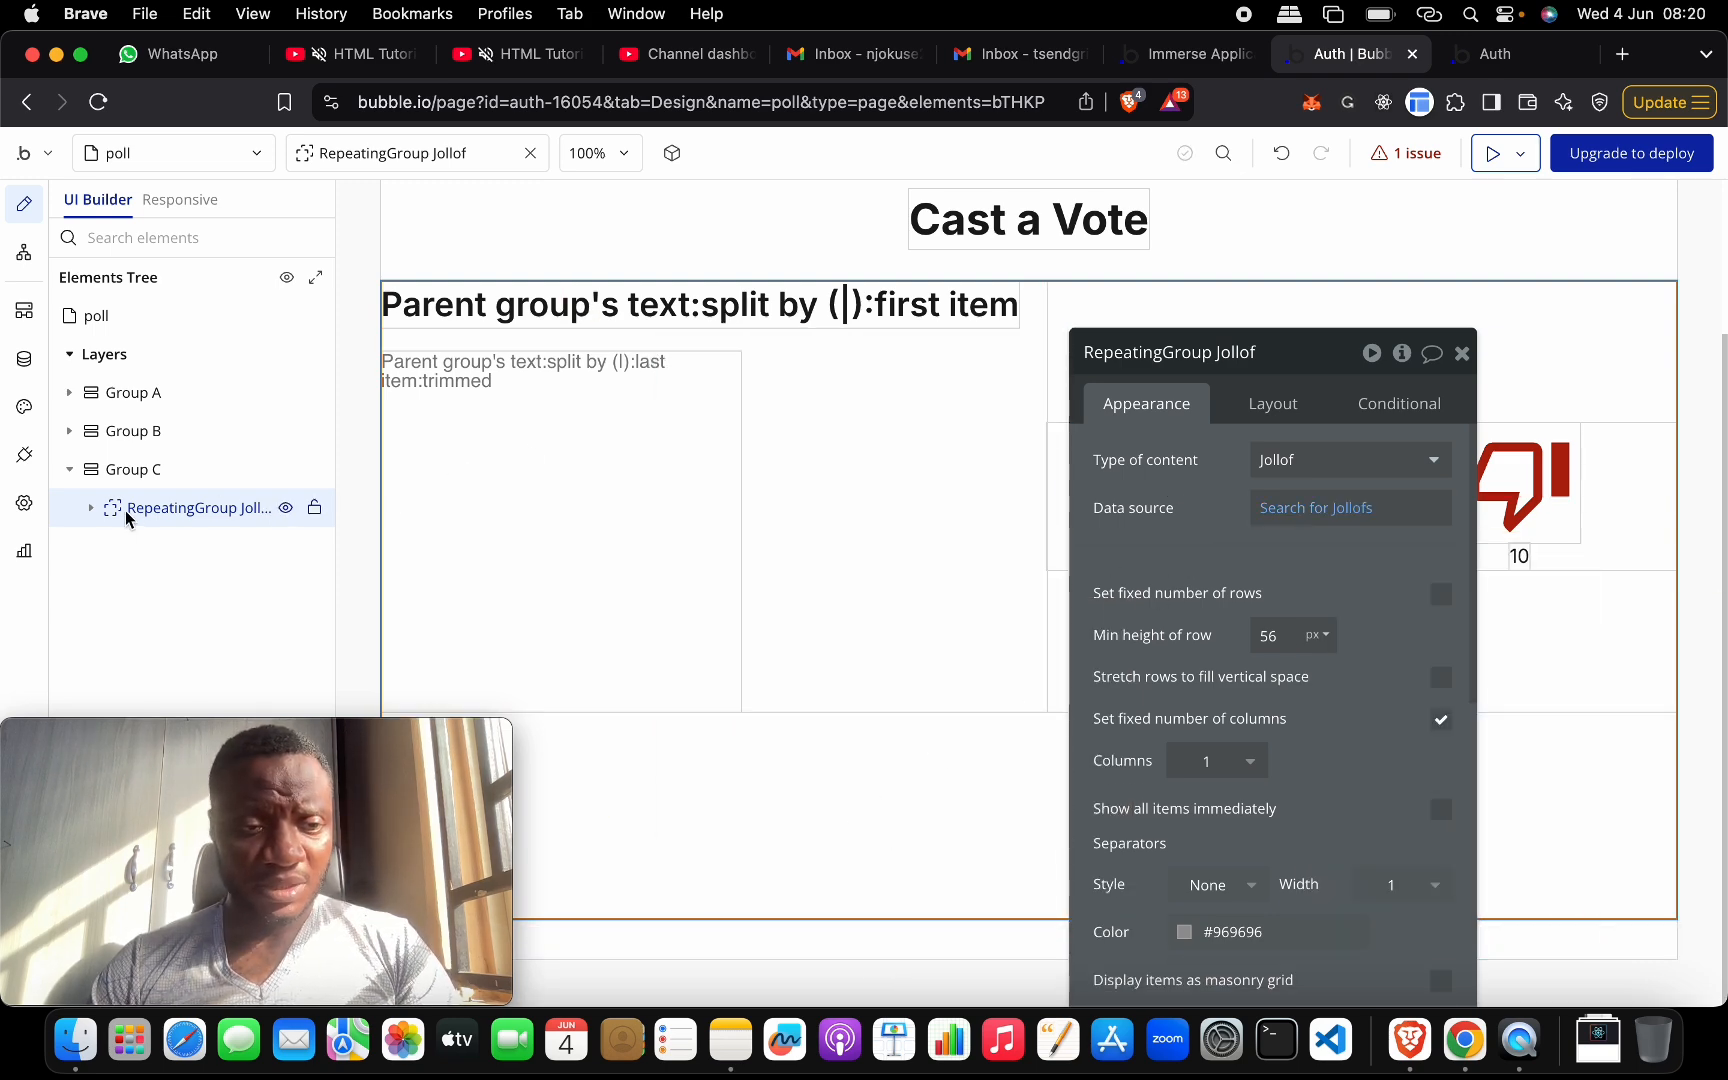
- Set the type of content of the outer text group in the repeating group to Jollof
left_click(93, 510)
left_click(185, 546)
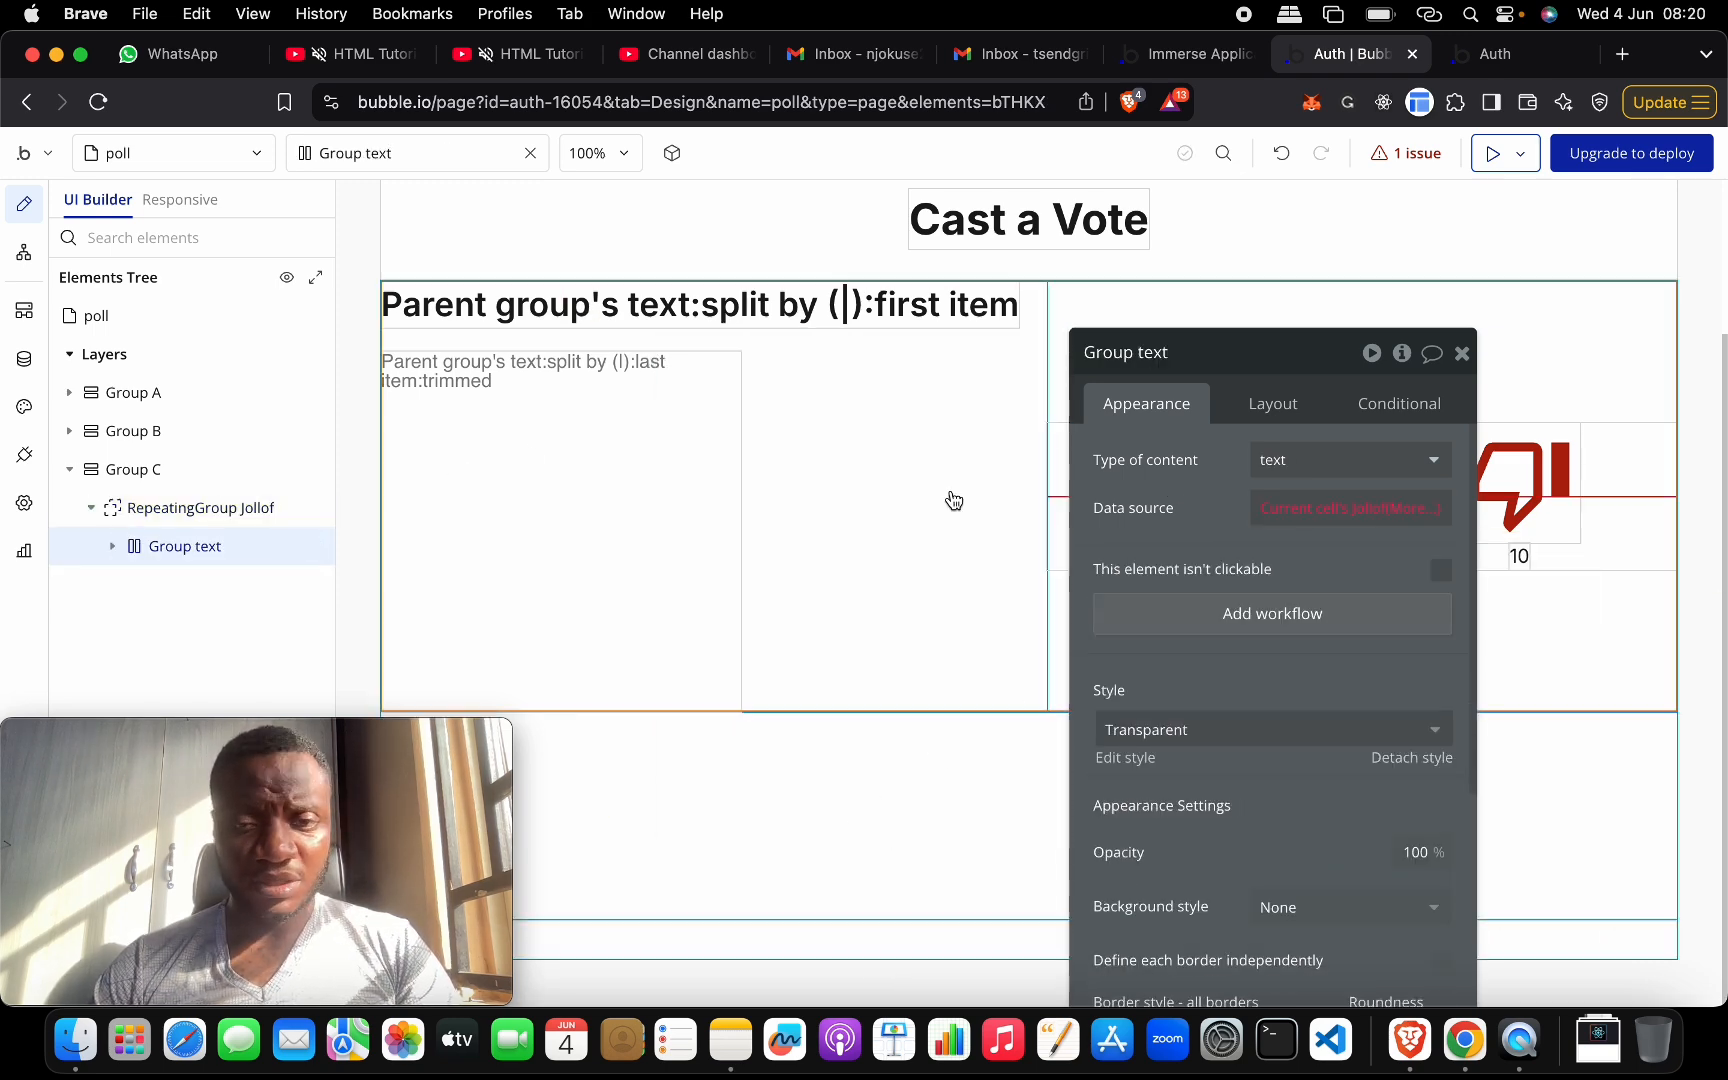
left_click(1316, 458)
type("jo")
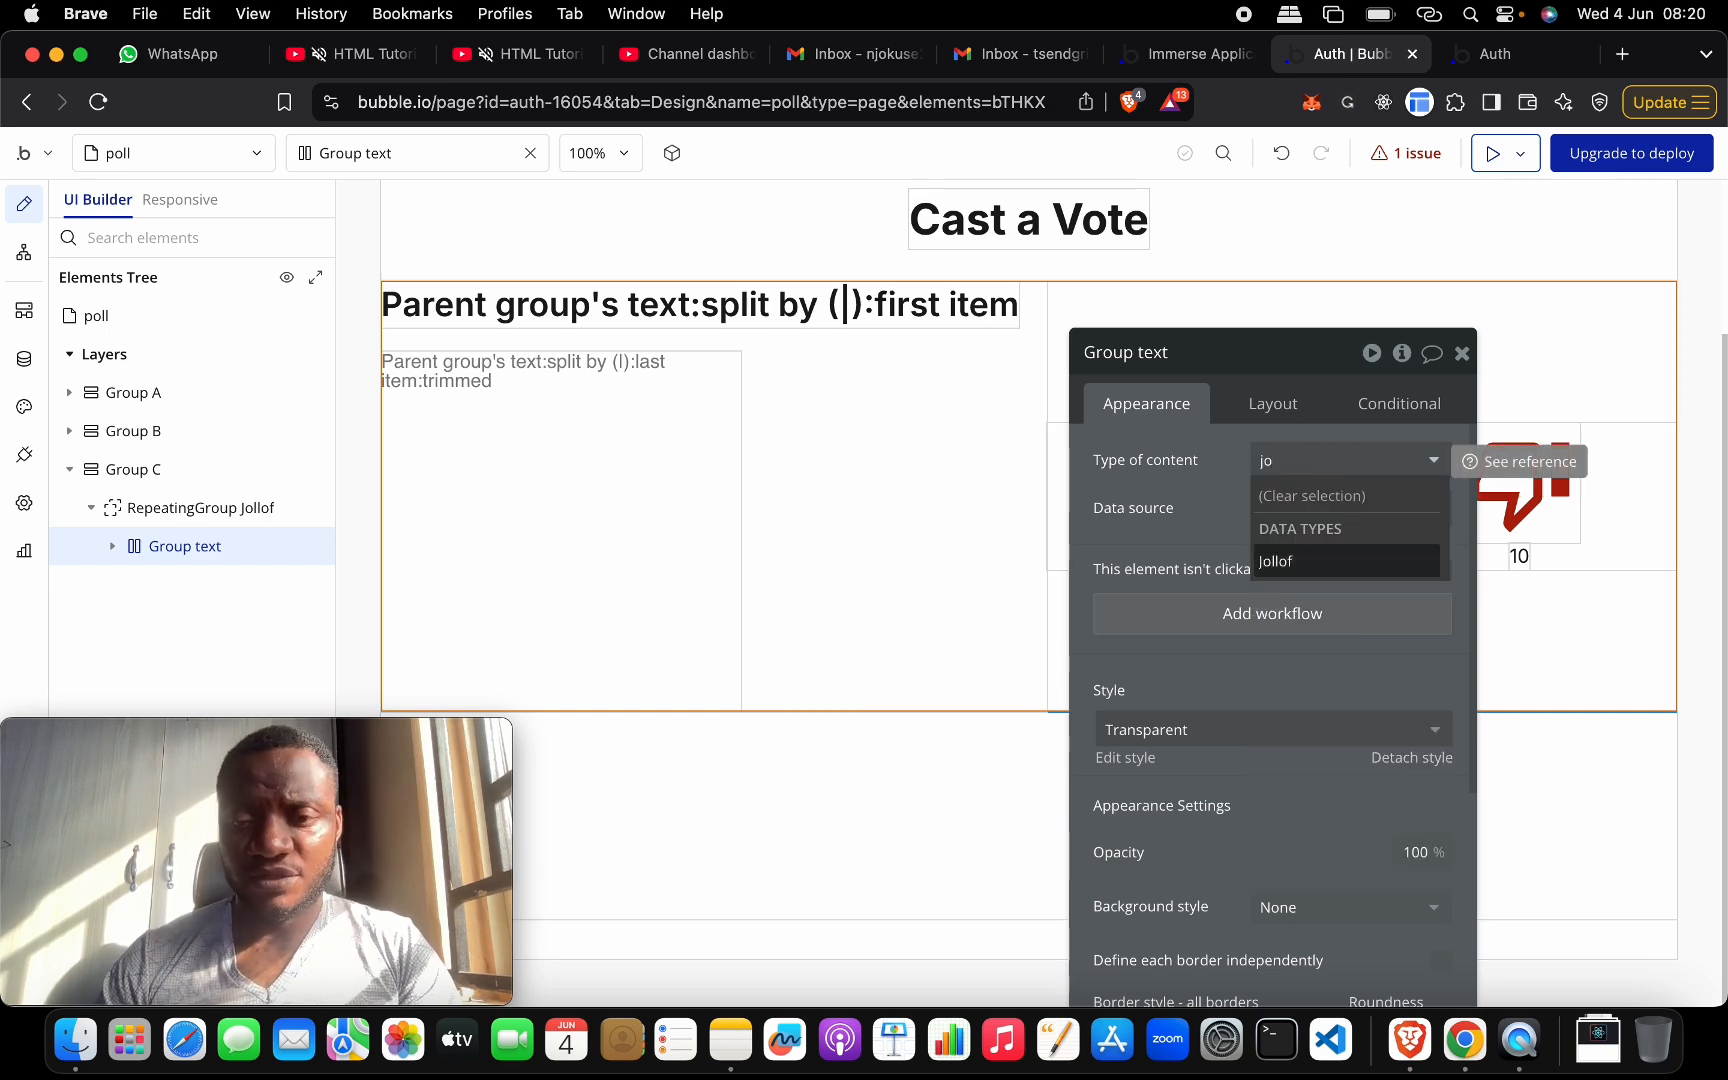
key("Return")
- Set the type of content of the nested group holding the title and image to Jollof
left_click(112, 546)
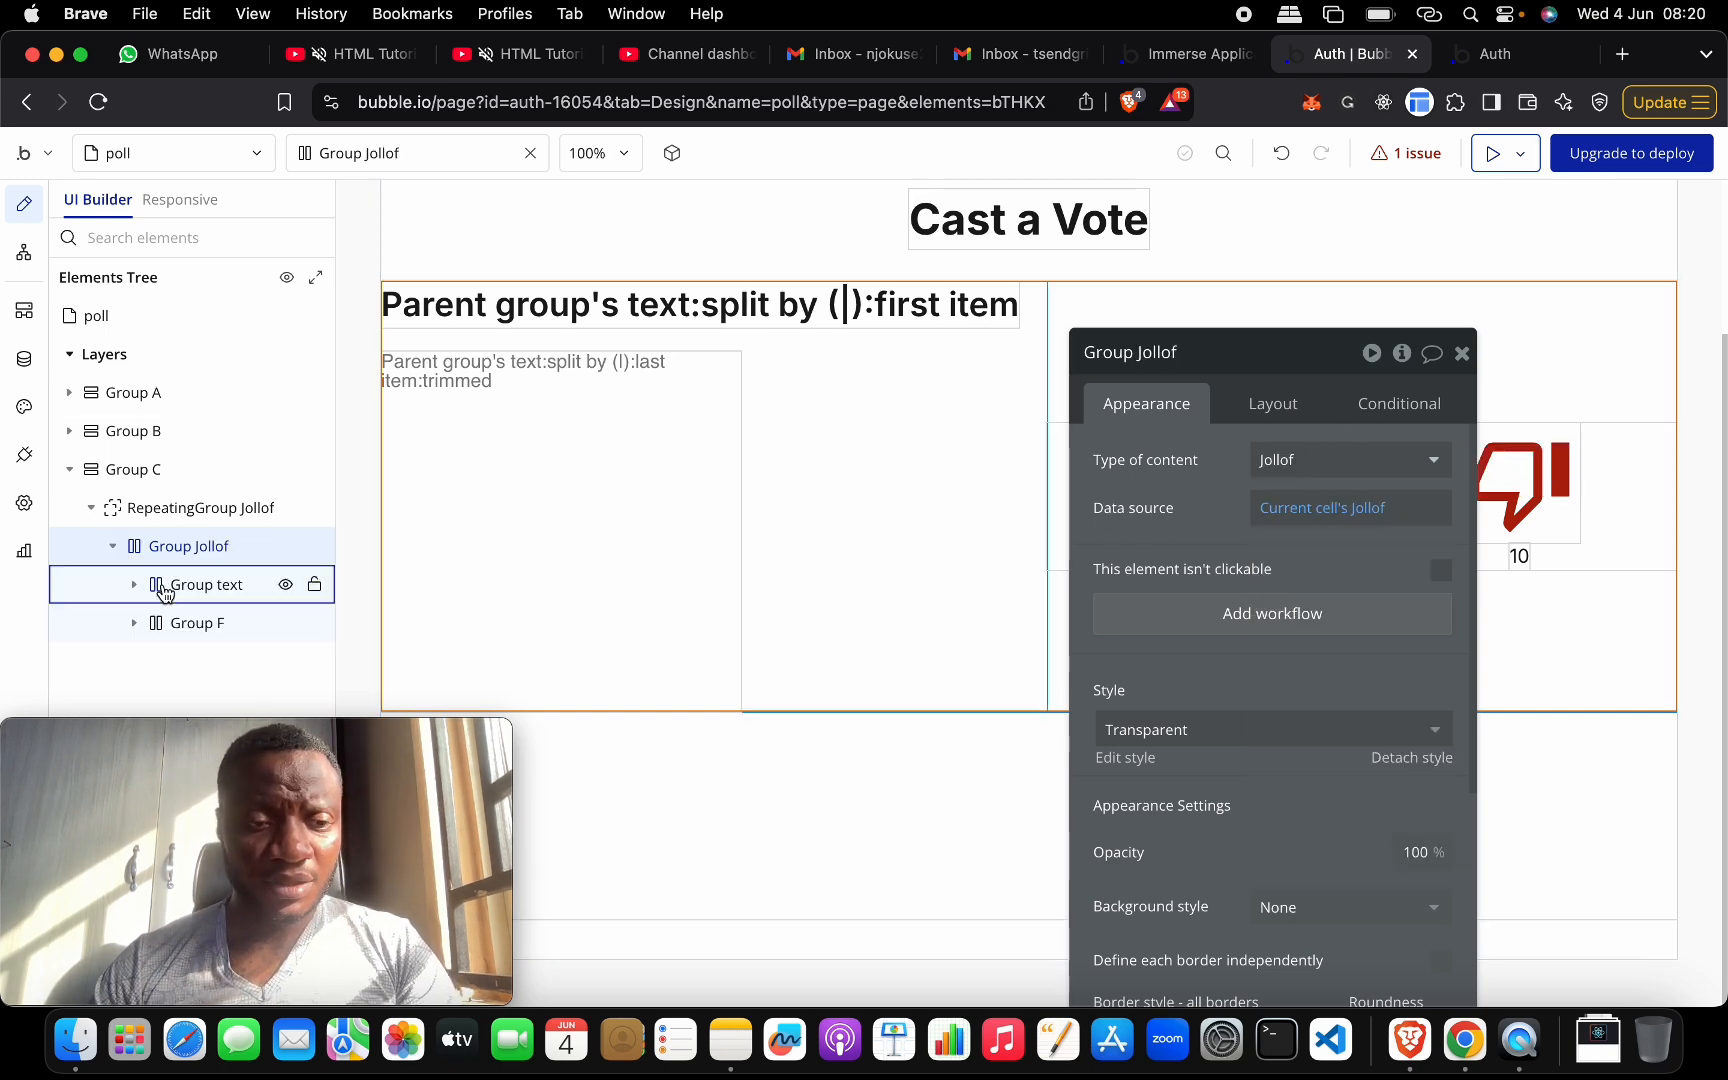
left_click(165, 590)
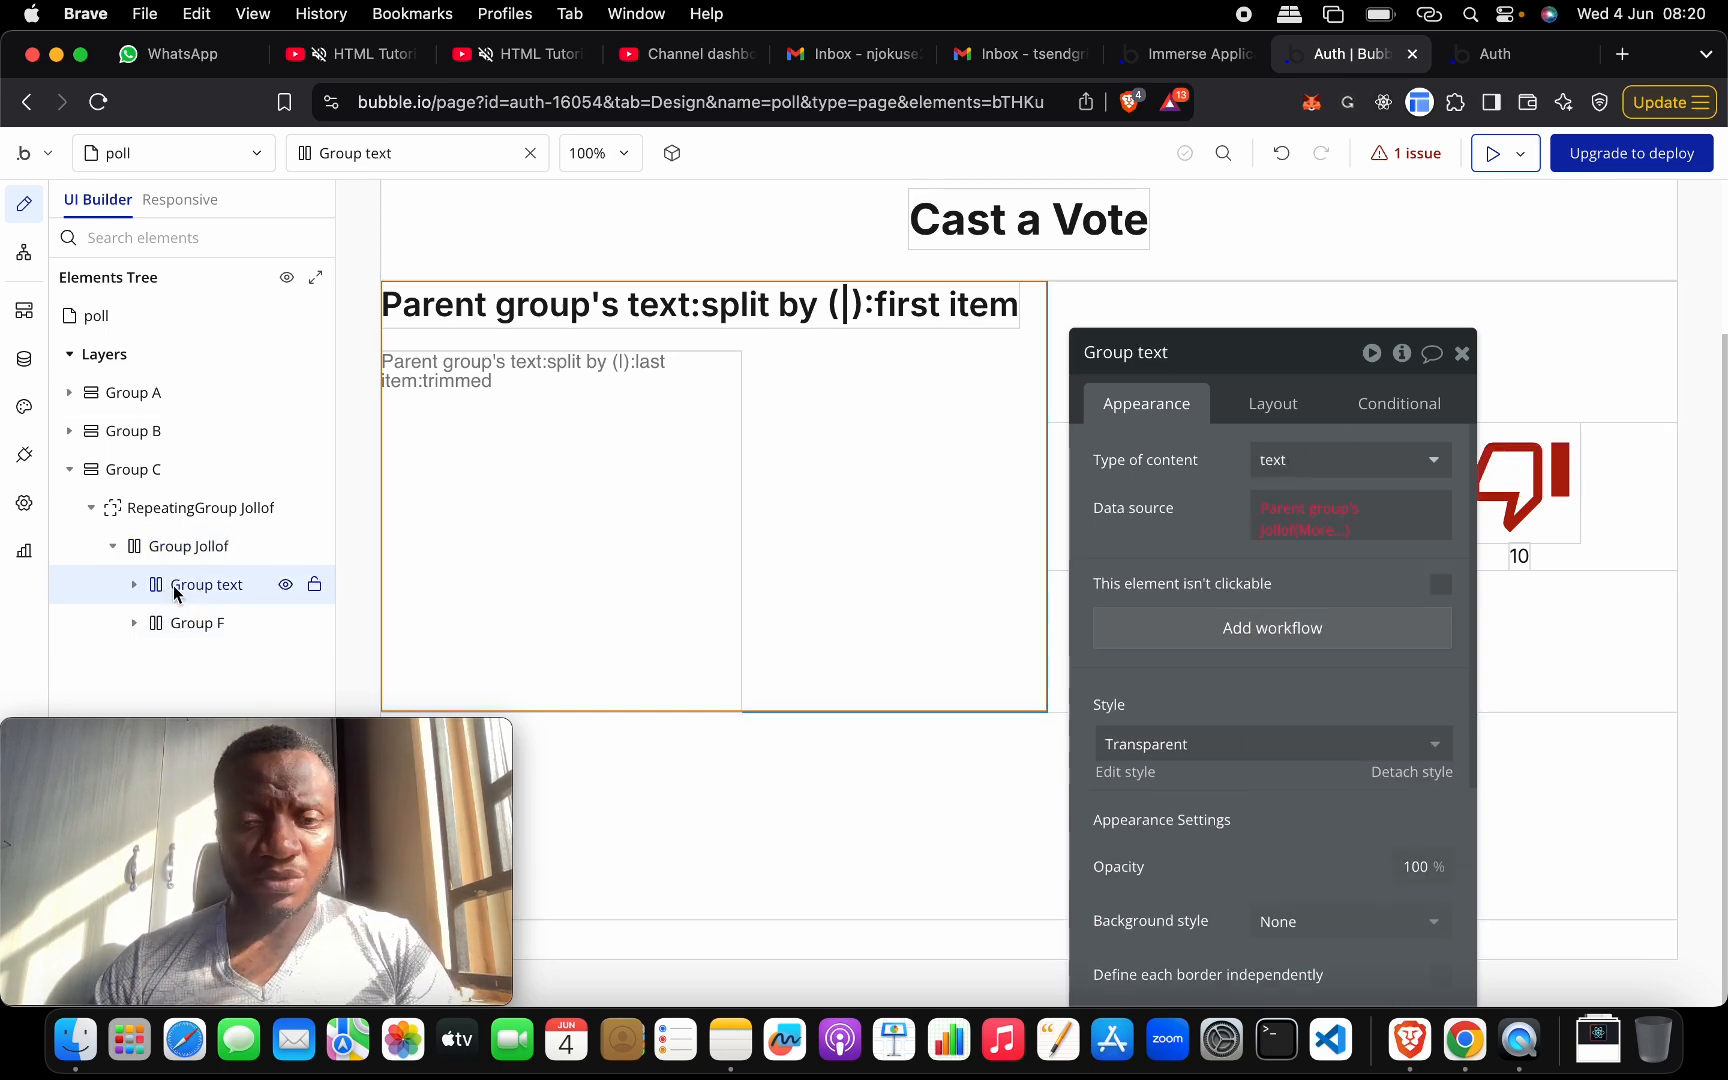
left_click(1276, 460)
type("Jo")
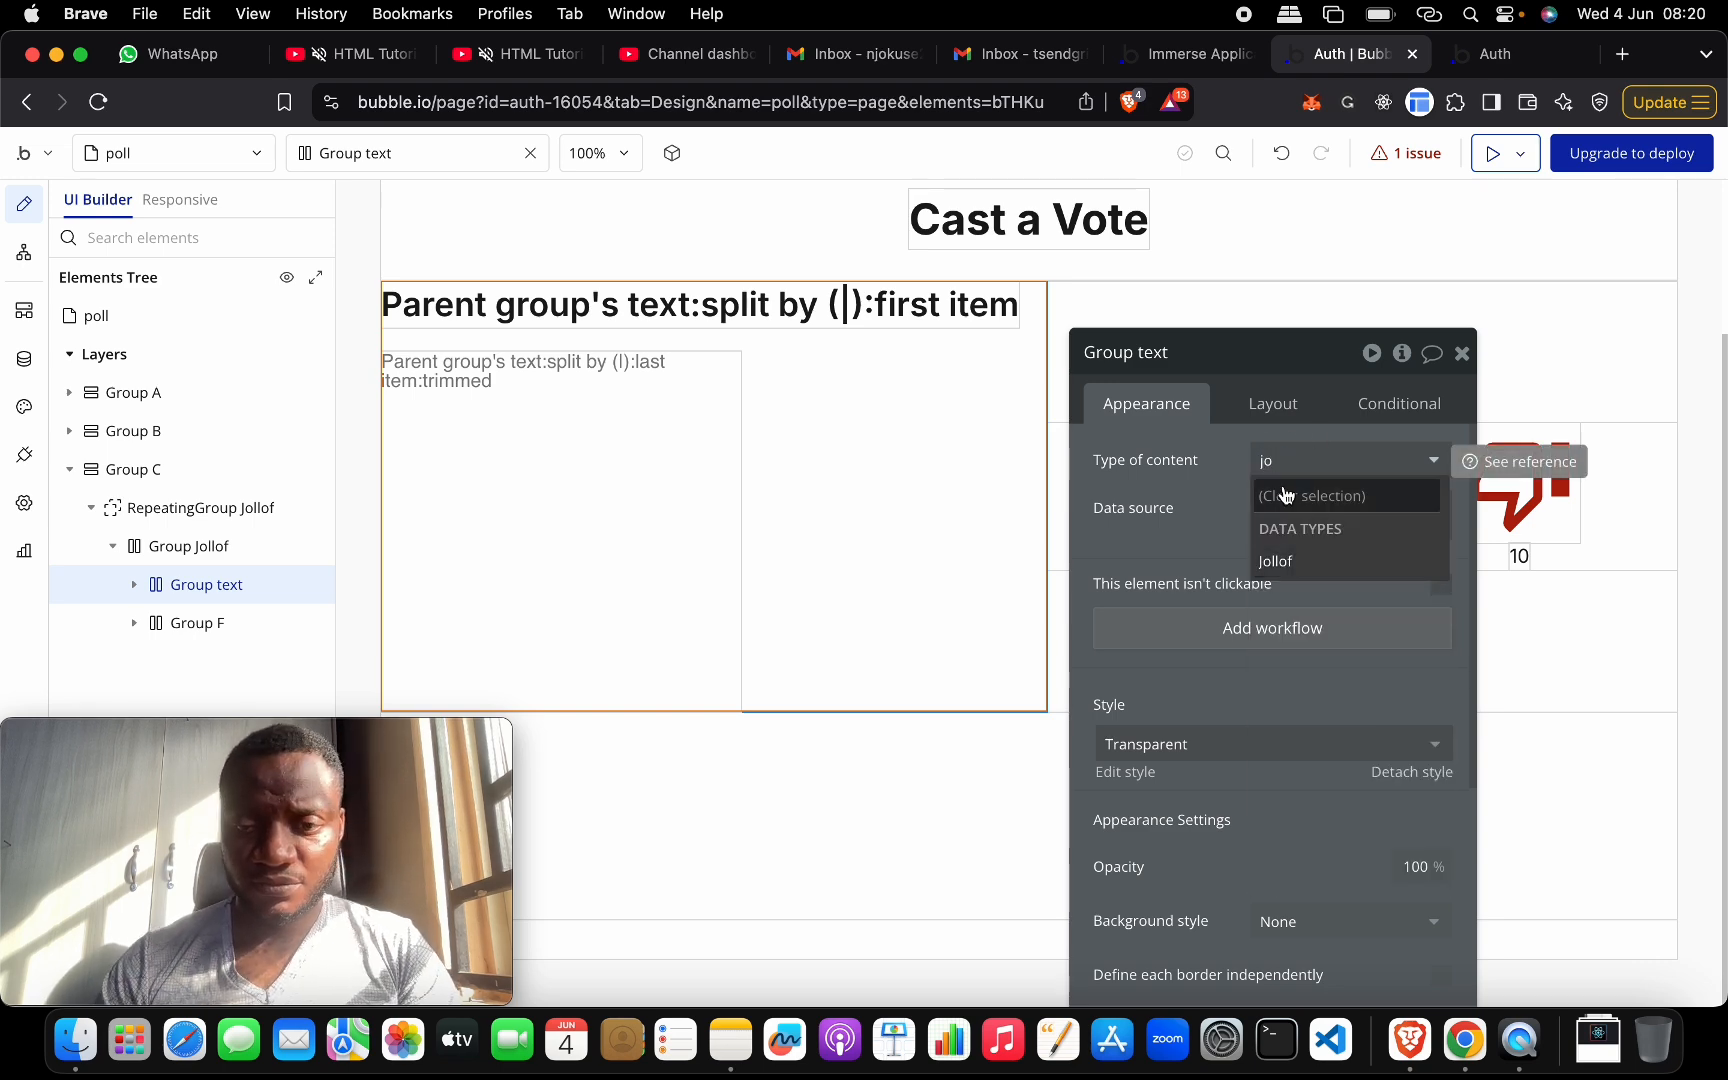
left_click(1273, 559)
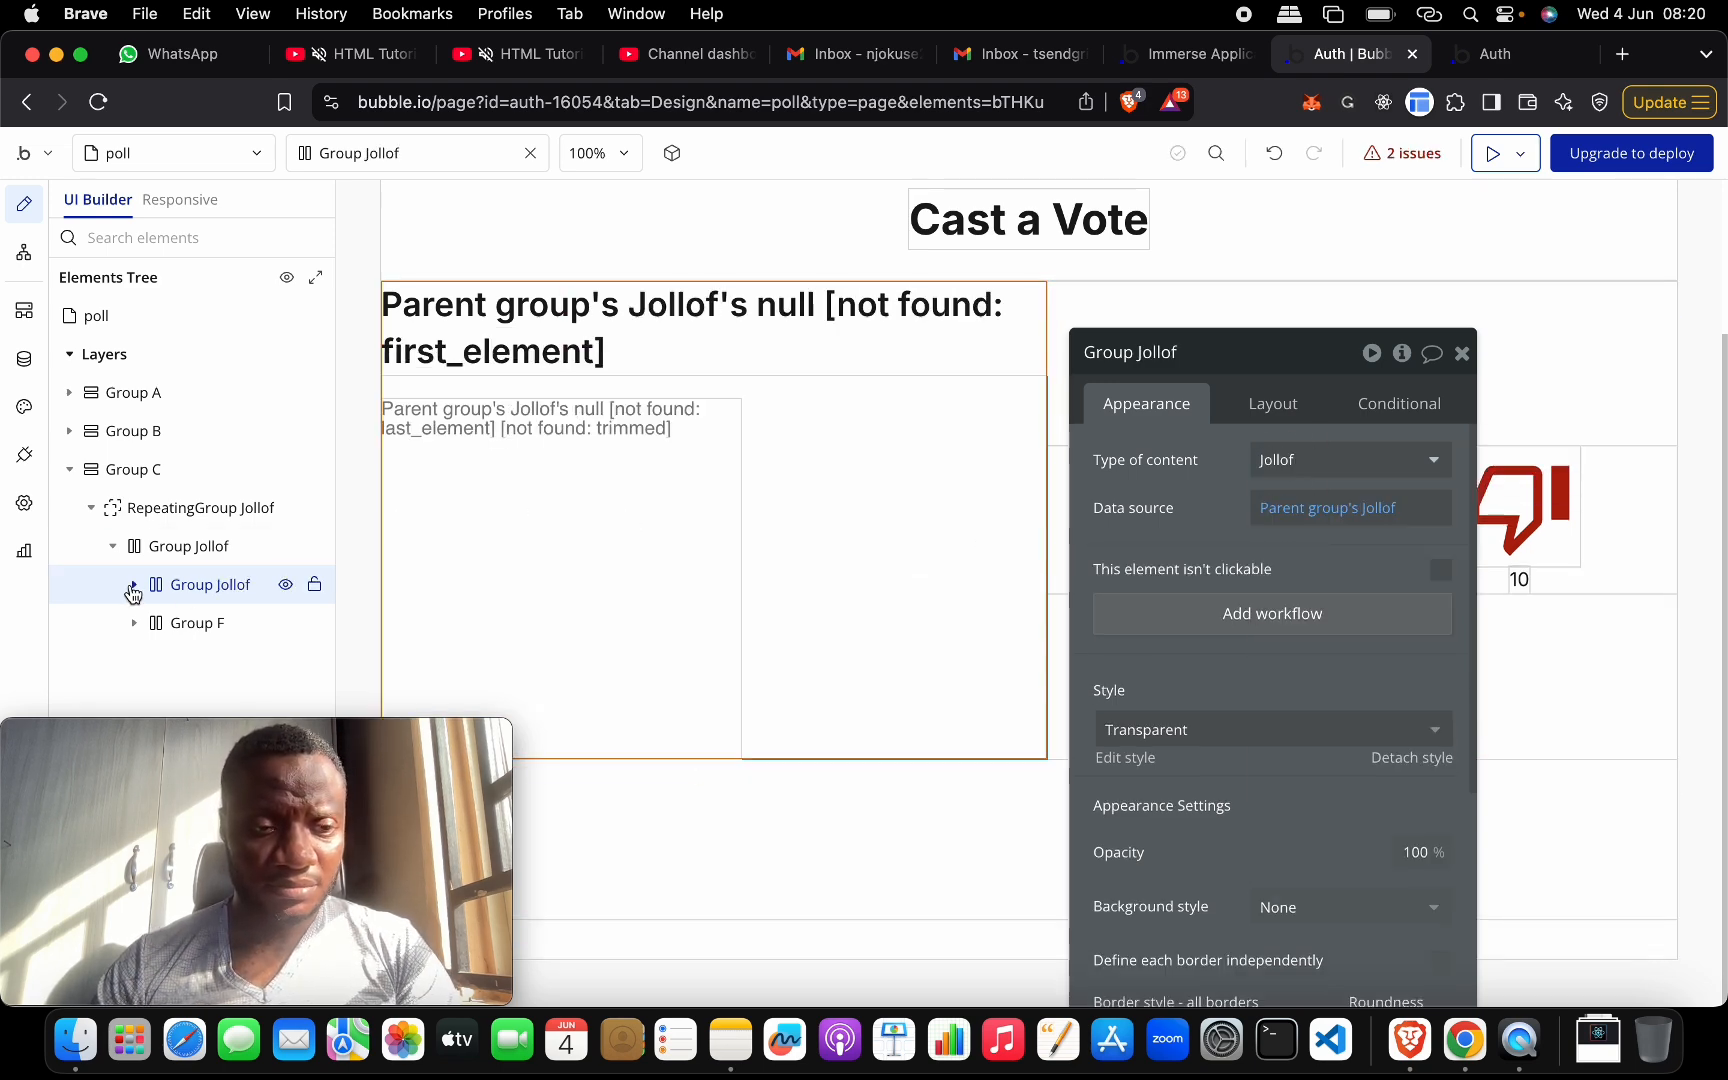
- Make the heading text in the nested group show Parent group's Jollof's Name
left_click(134, 584)
left_click(185, 623)
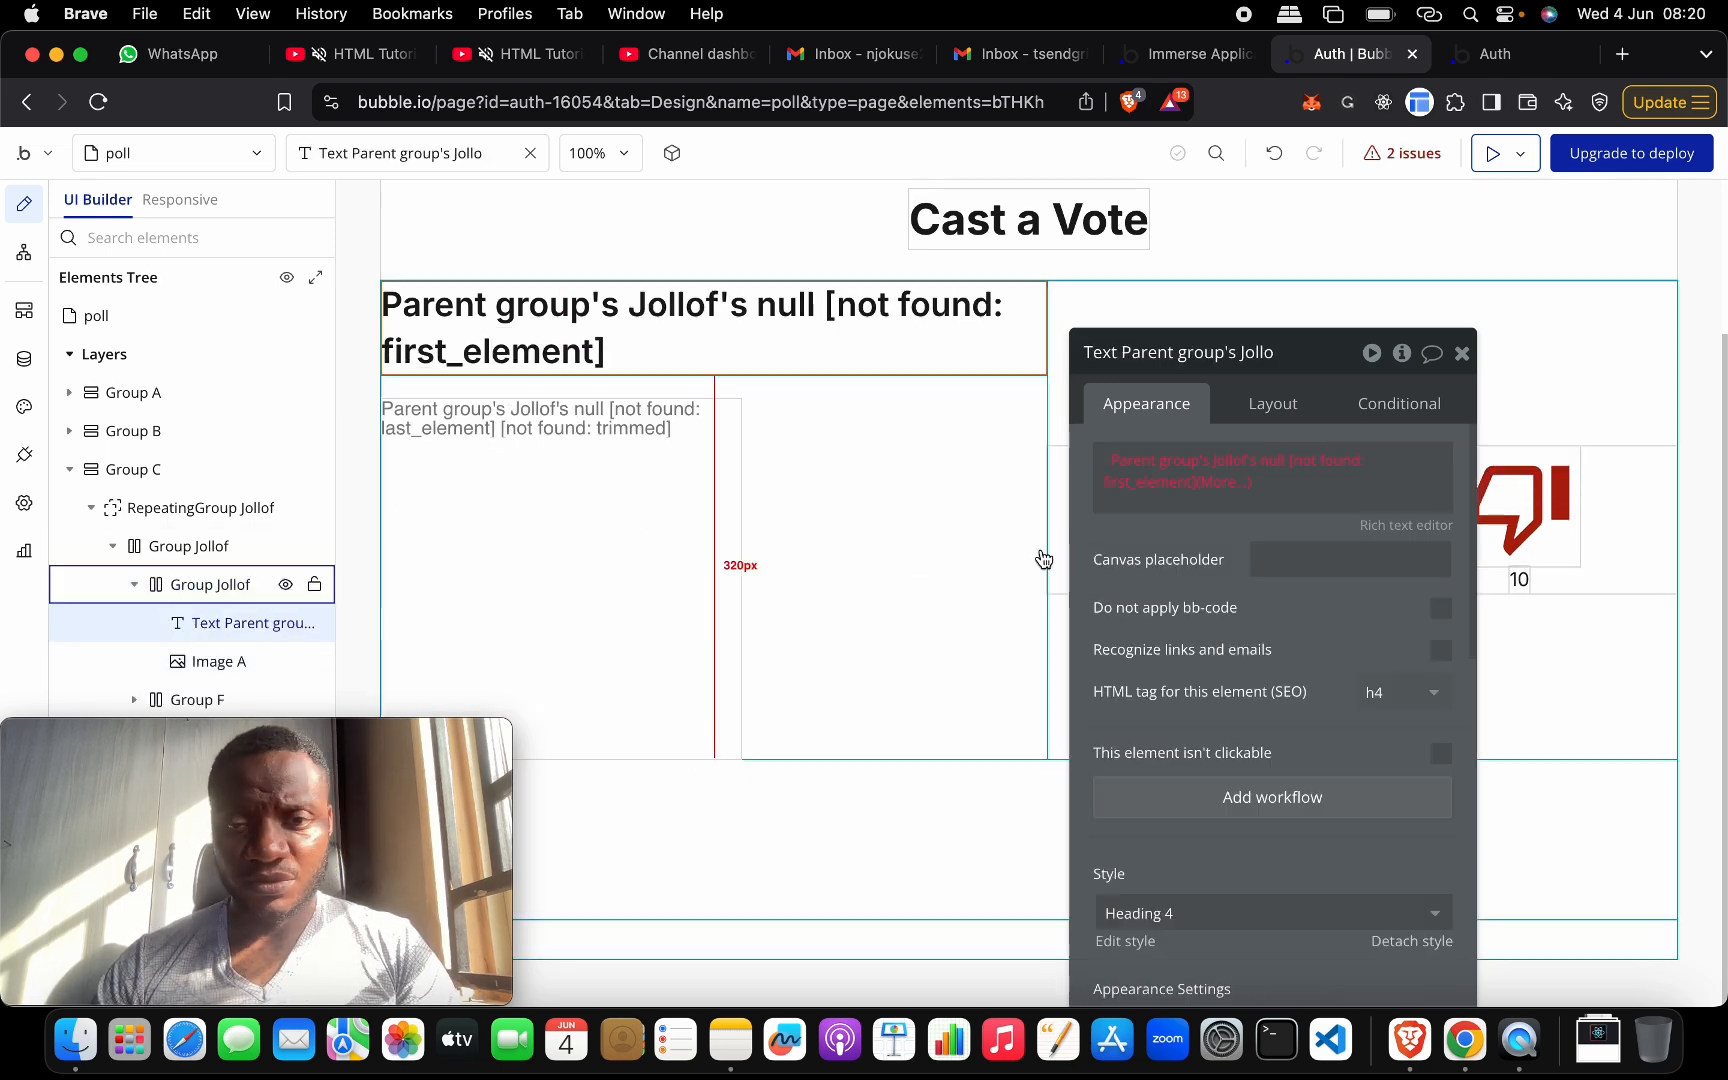
left_click(1222, 478)
key("BackSpace")
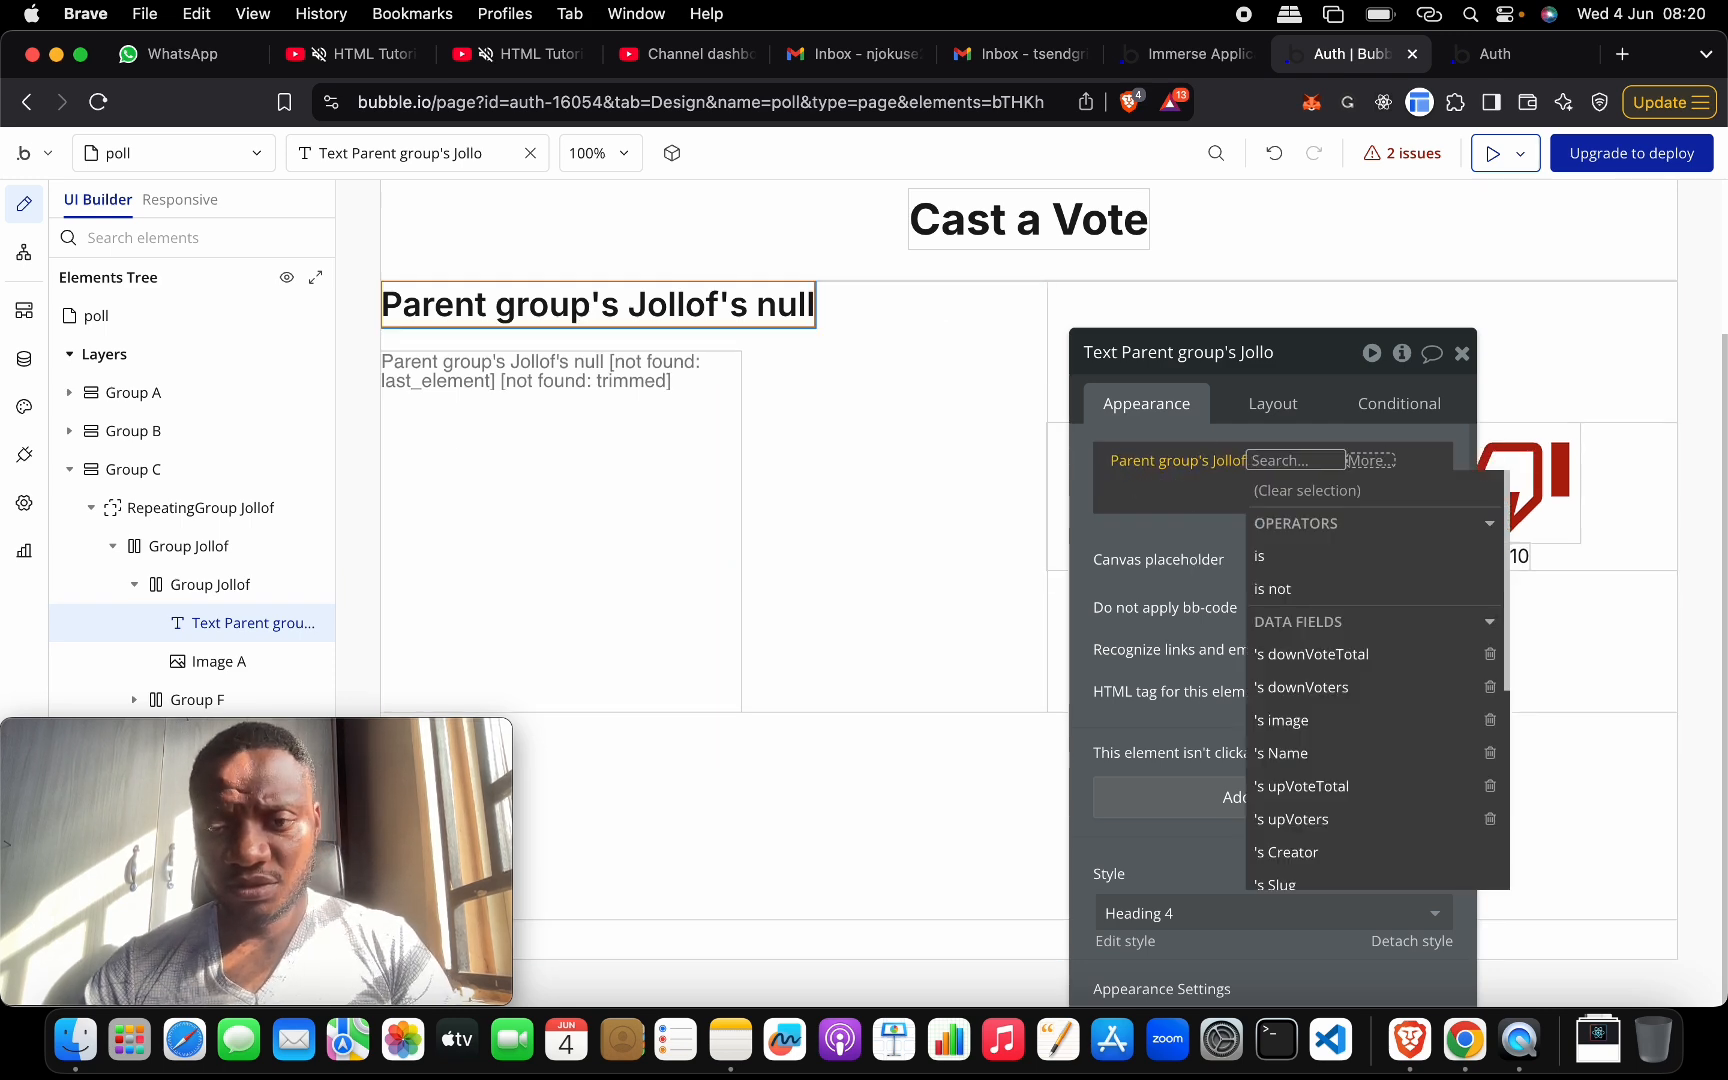
left_click(1336, 754)
left_click(1221, 538)
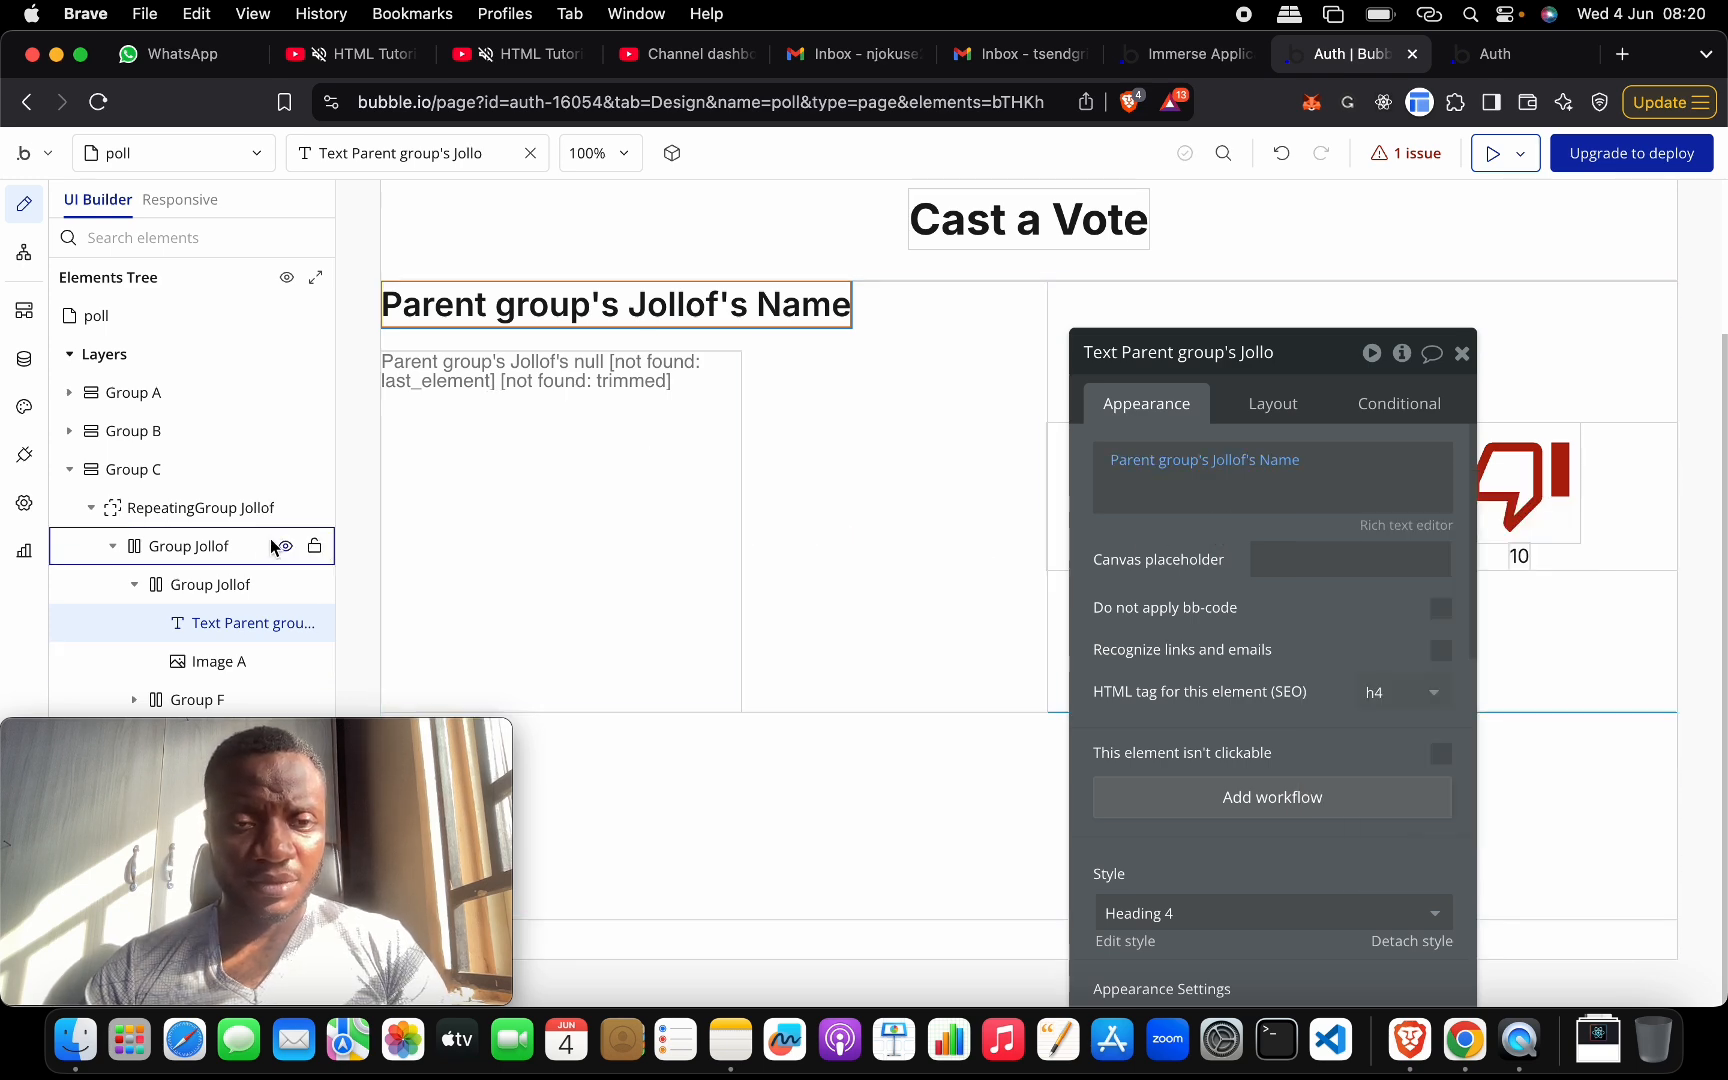
- Set the dynamic image source of Image A to Parent group's Jollof's image
left_click(239, 662)
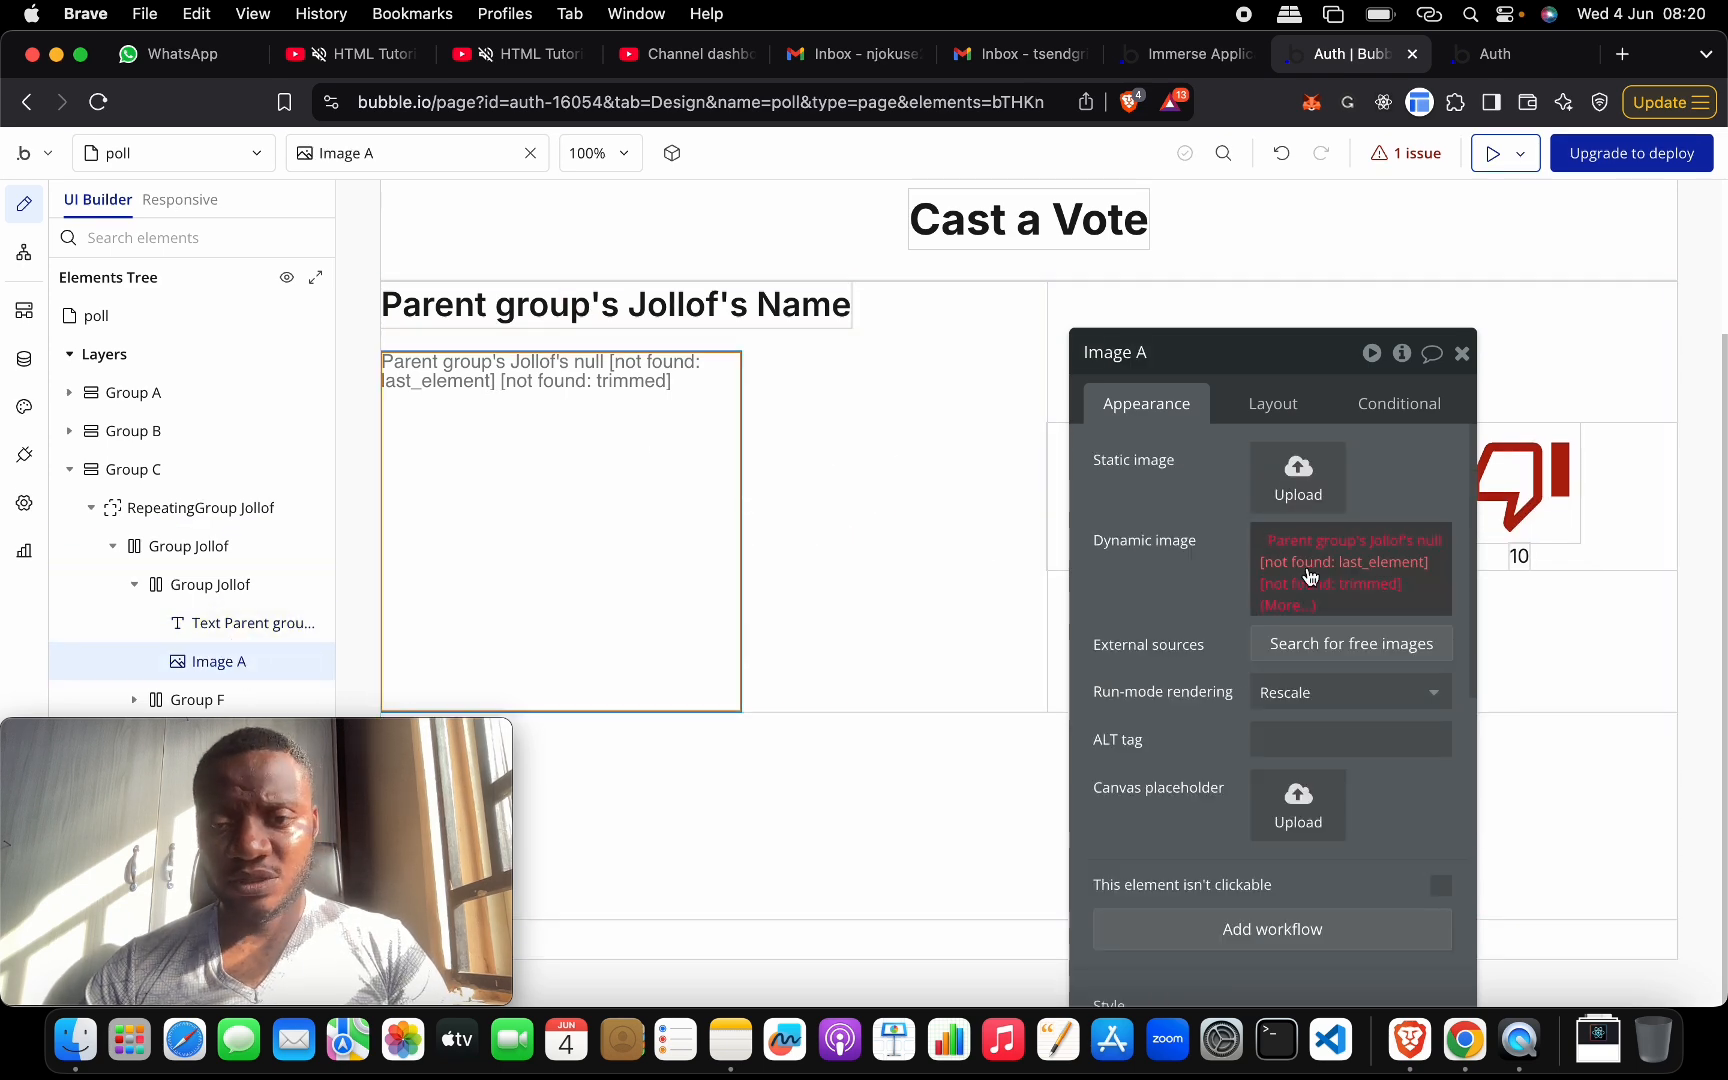
left_click(1303, 606)
key("BackSpace")
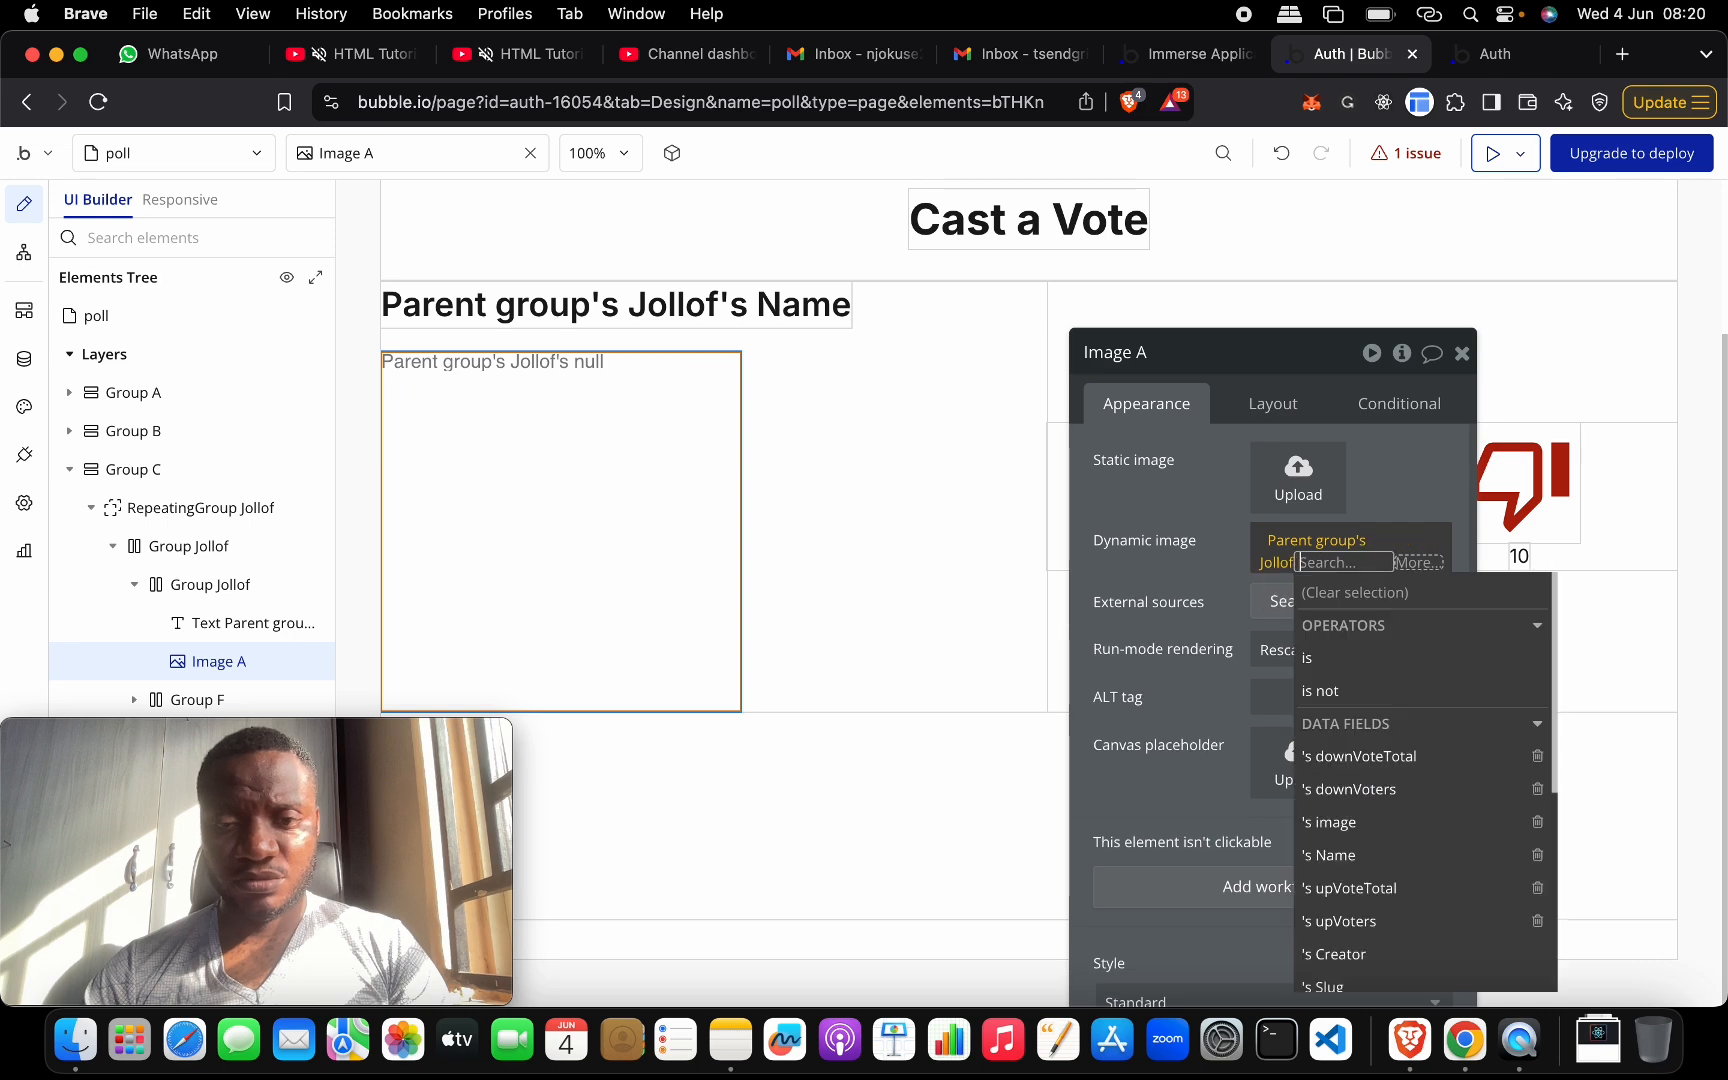
left_click(1400, 822)
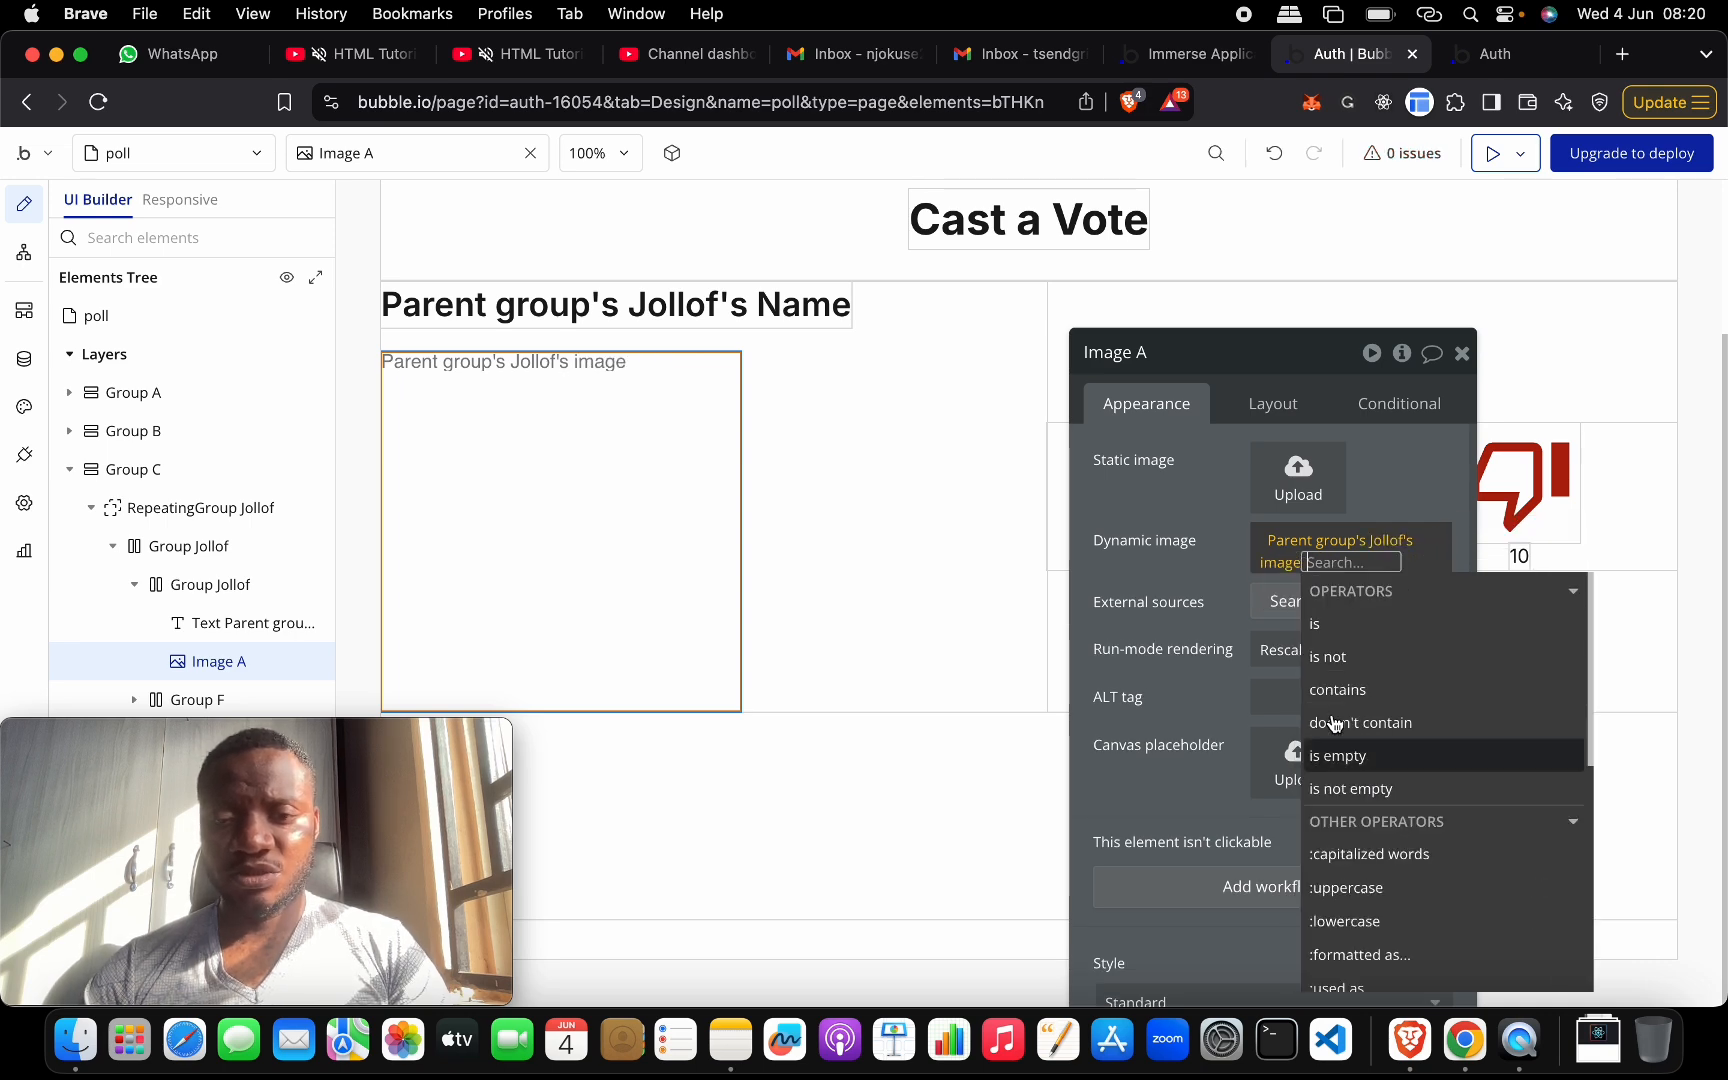
left_click(1237, 529)
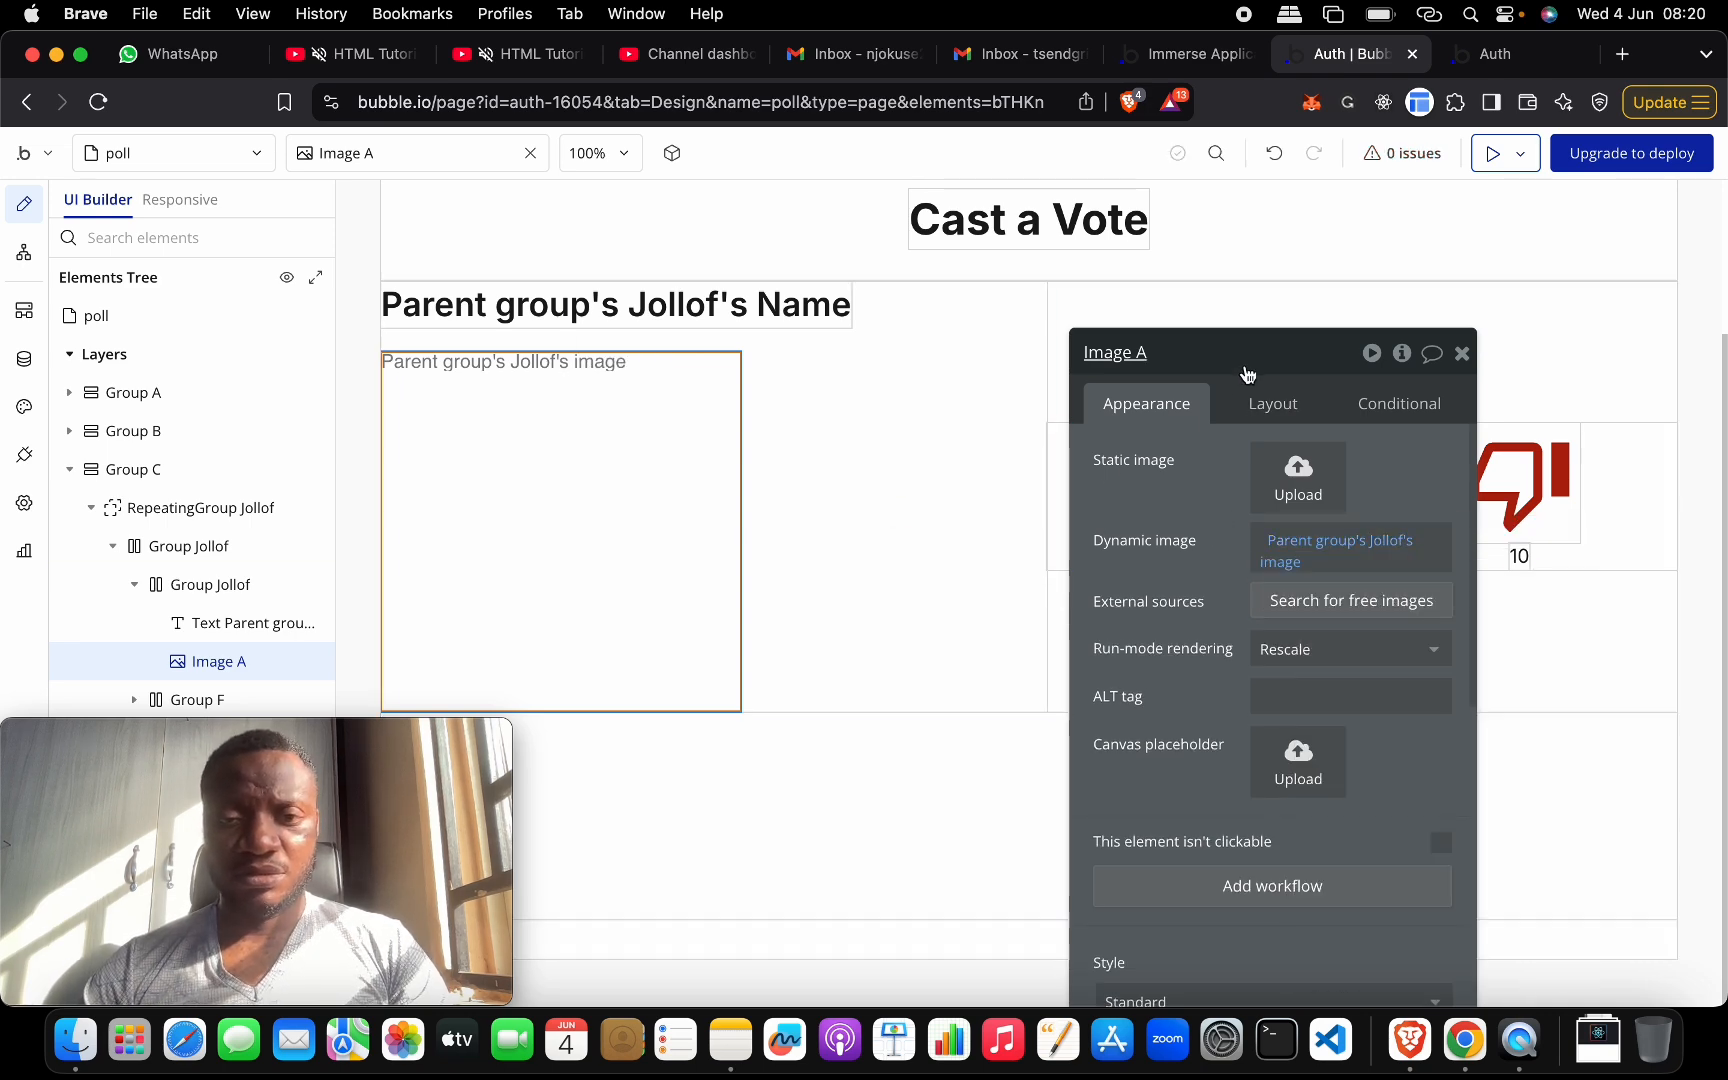
- Replace the placeholder number under the thumbs-up icon with an empty dynamic expression
left_click_drag(1247, 374, 804, 236)
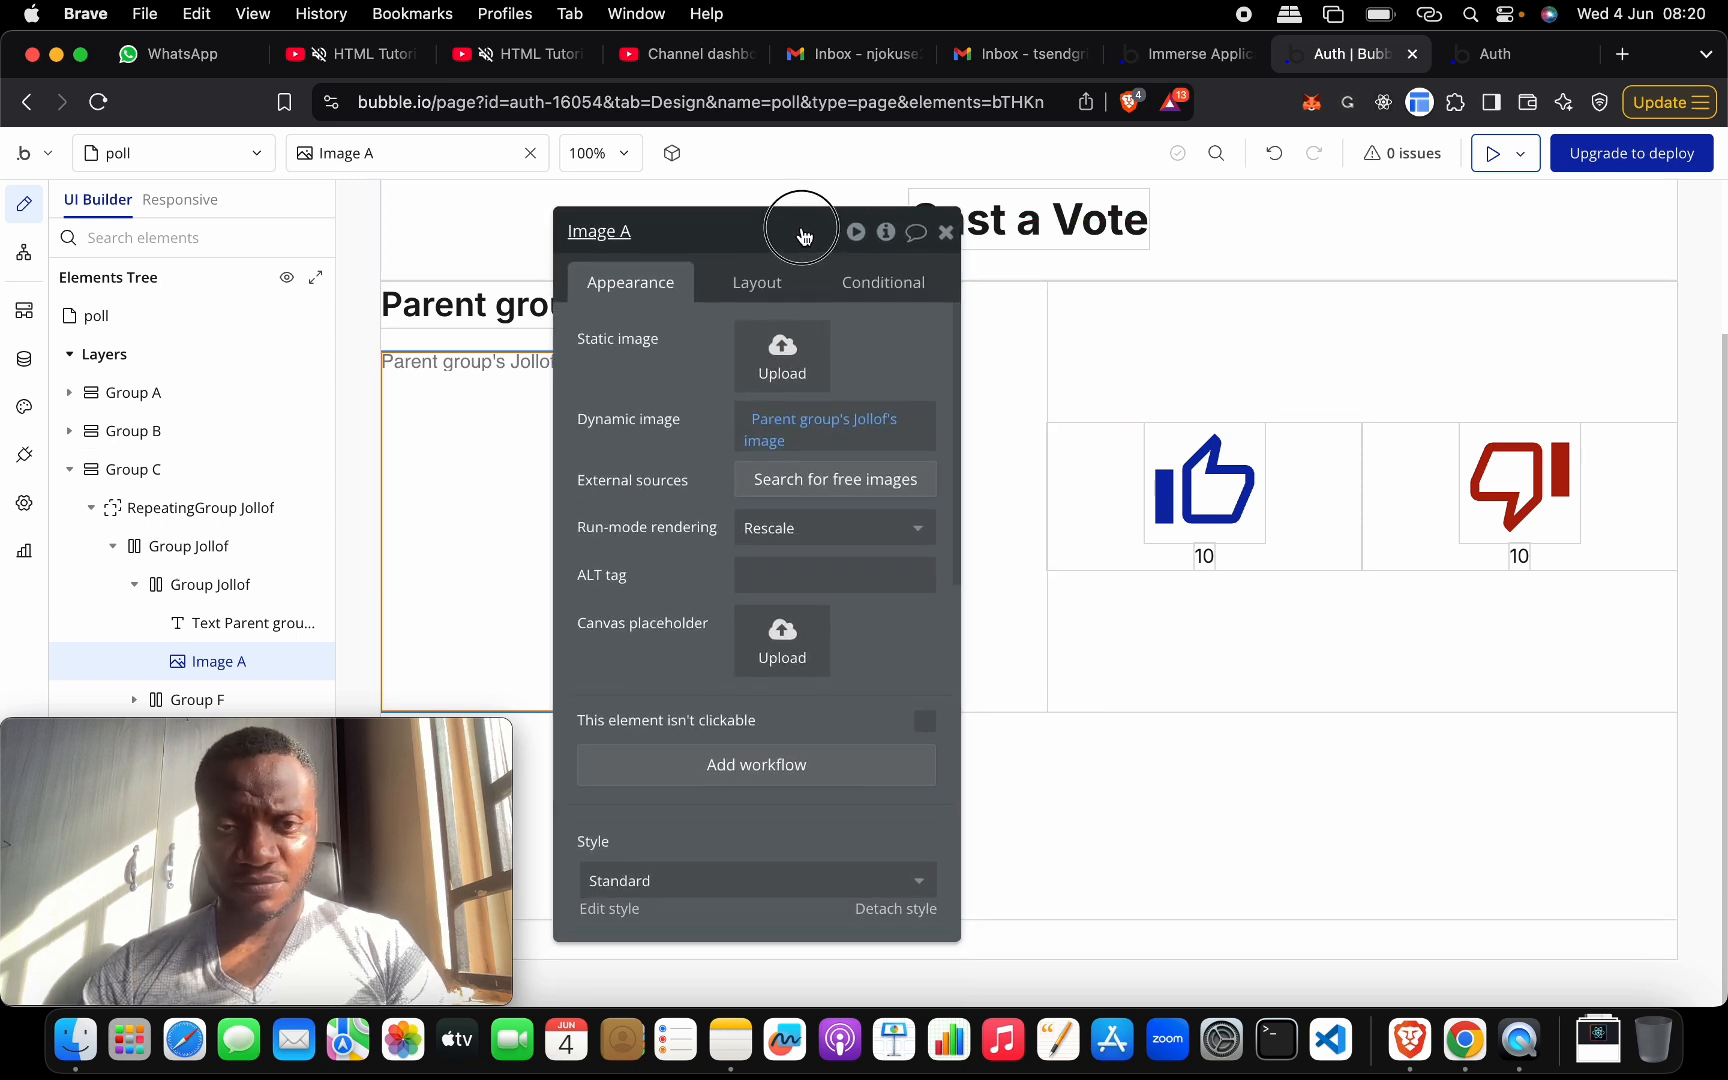
left_click(1206, 558)
double_click(787, 368)
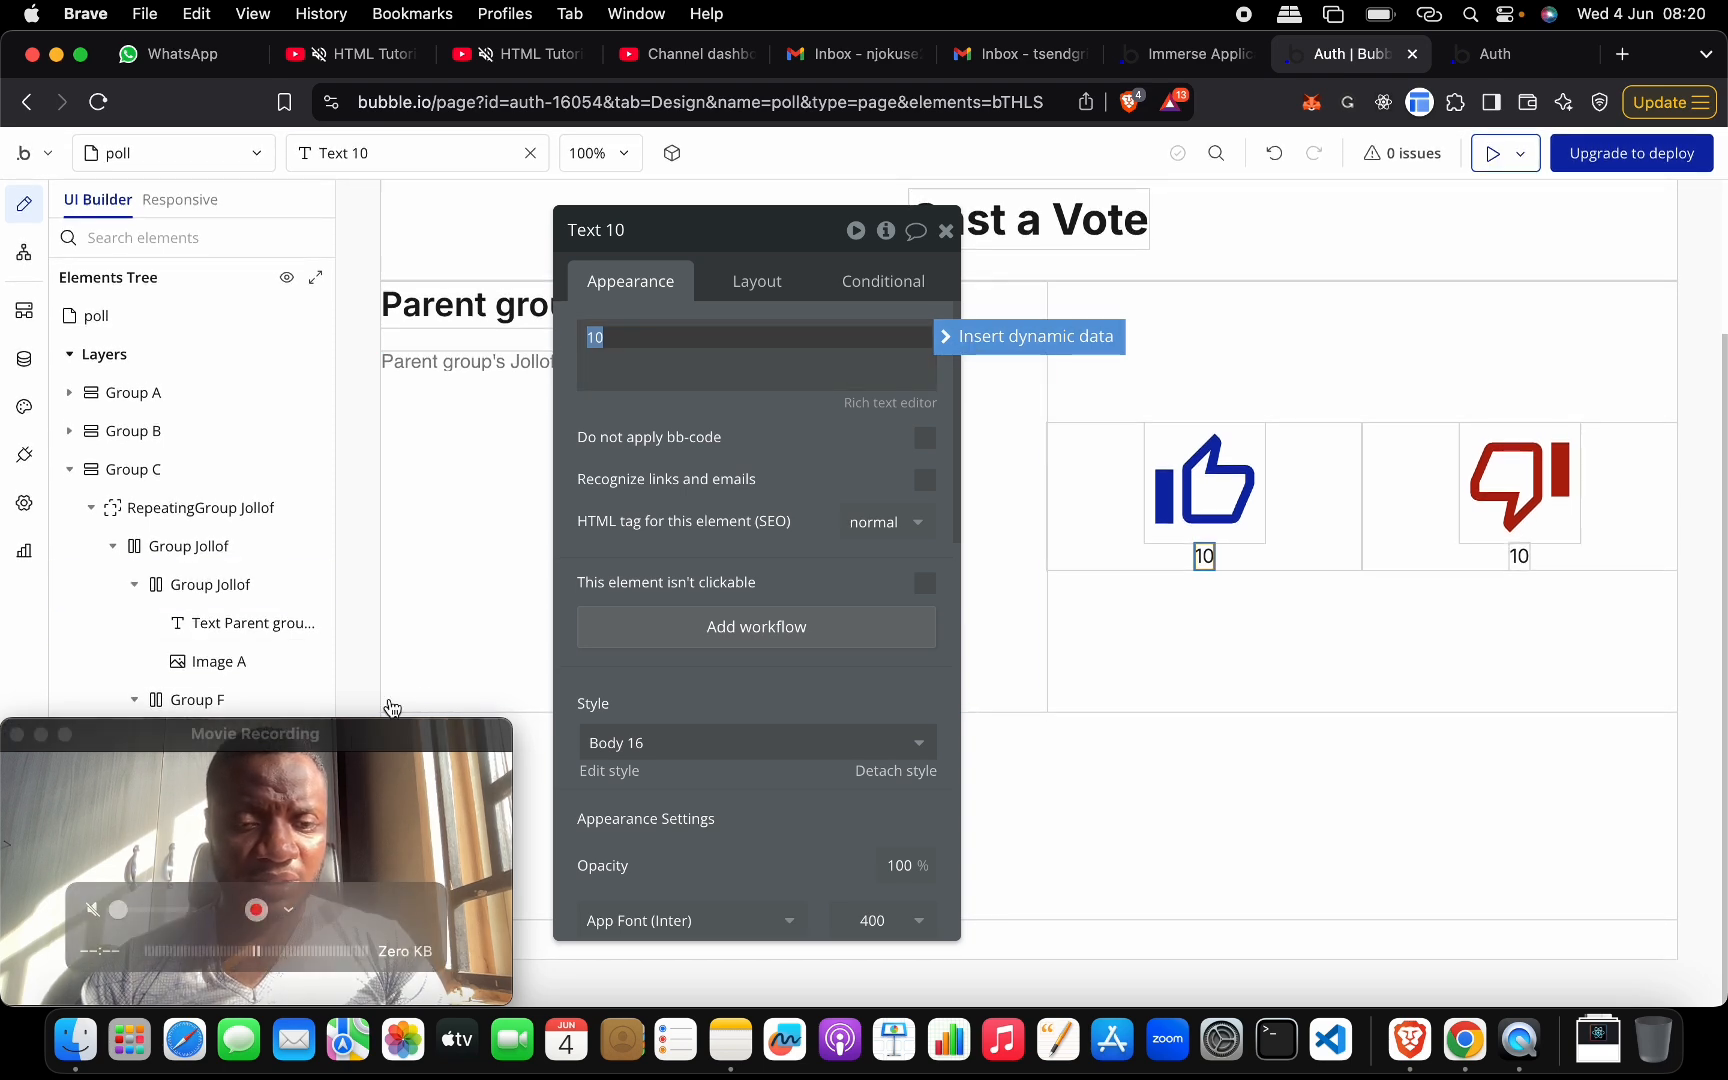
left_click(985, 338)
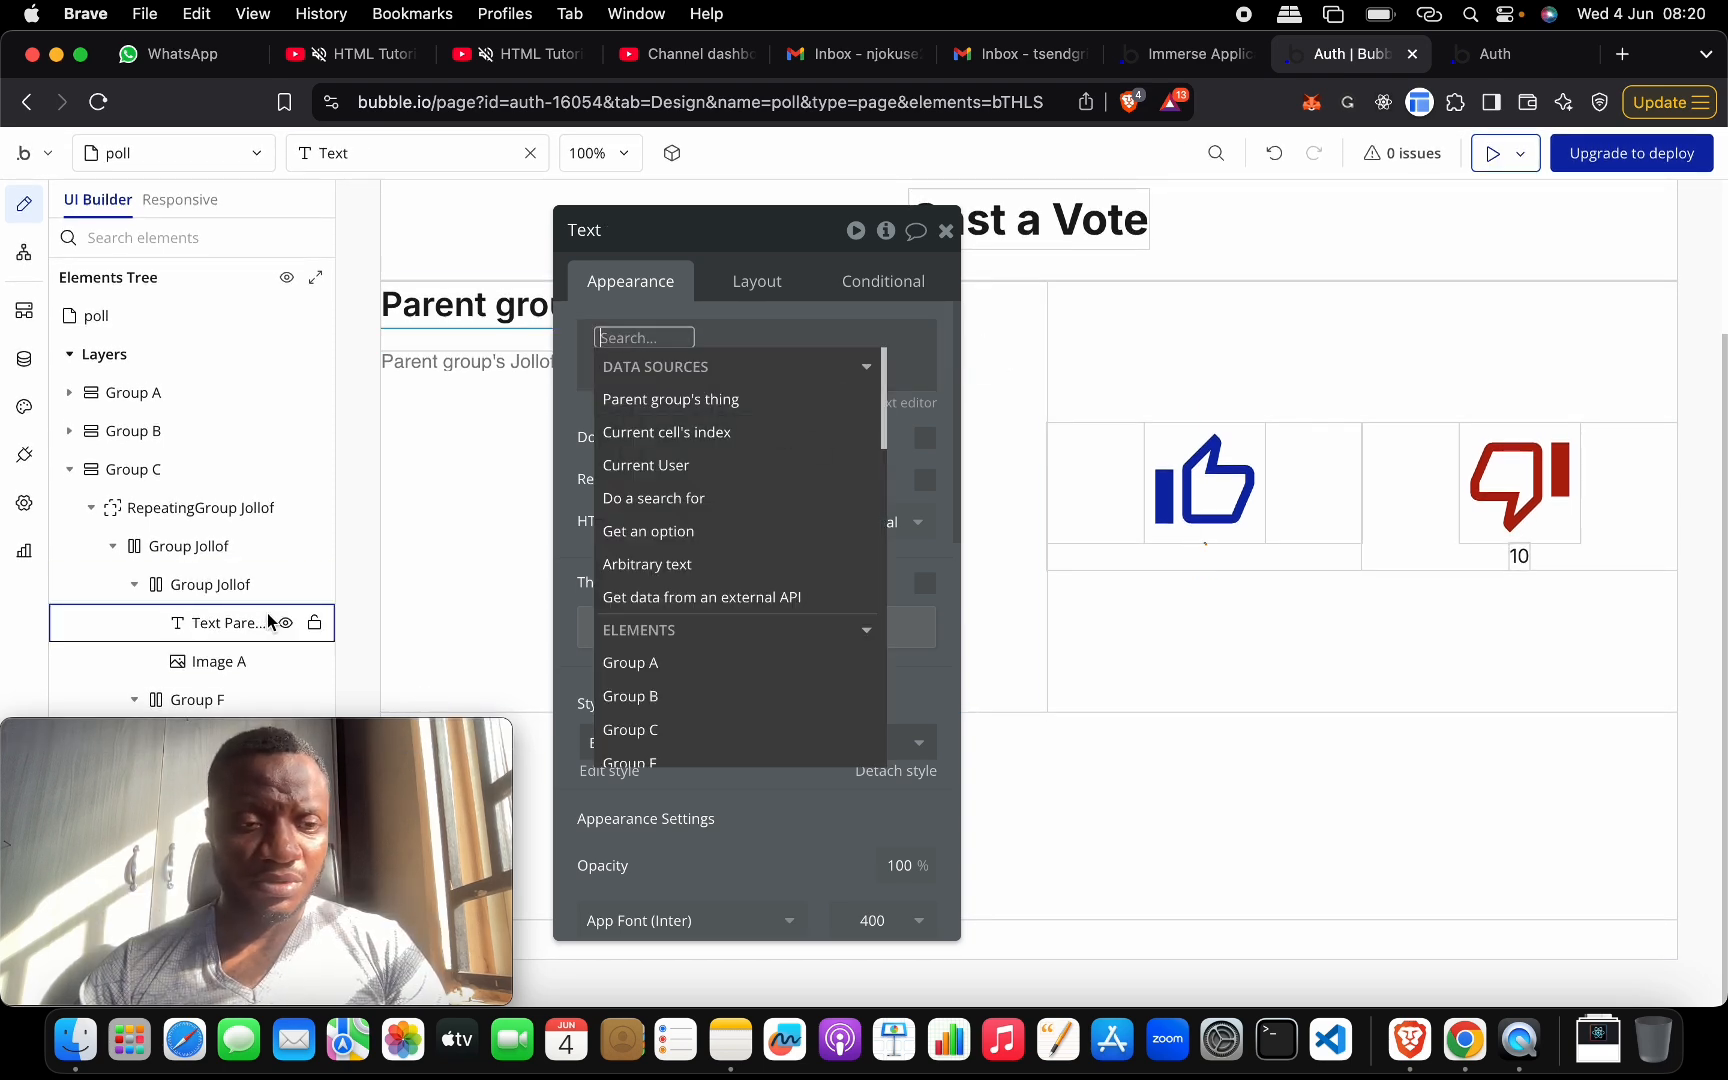
left_click_drag(316, 722, 1362, 736)
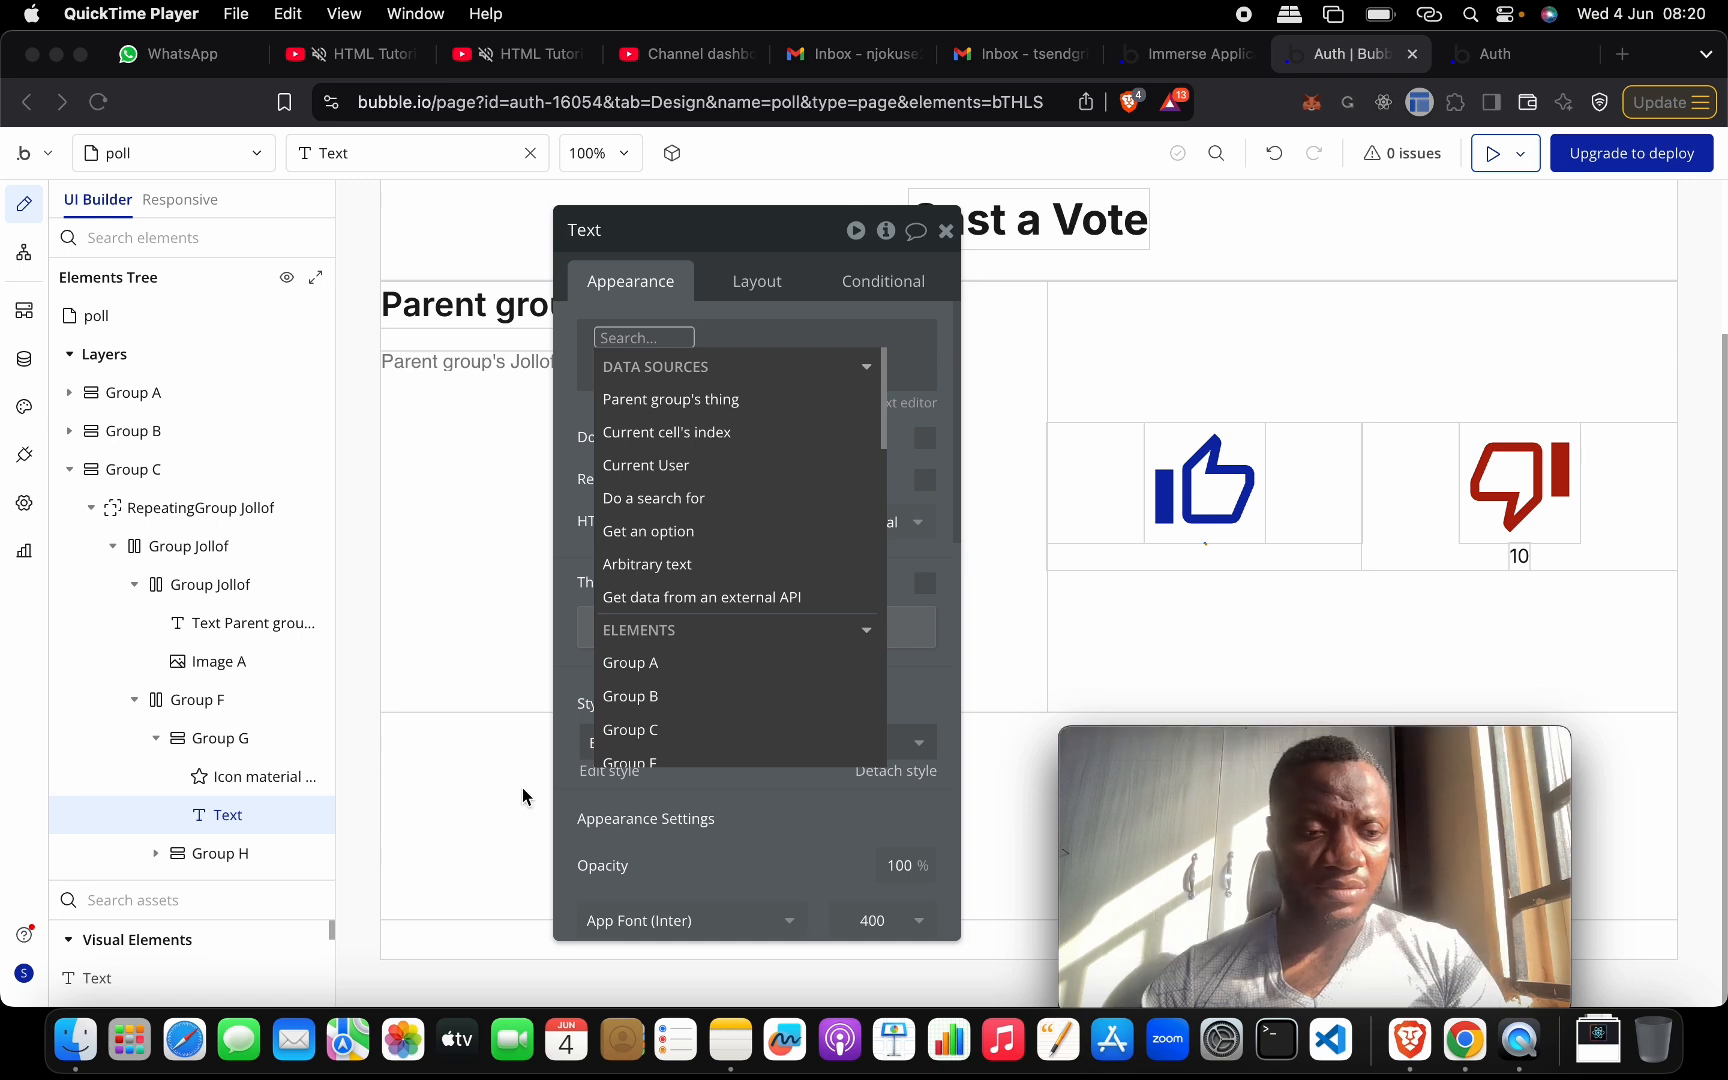
left_click(237, 697)
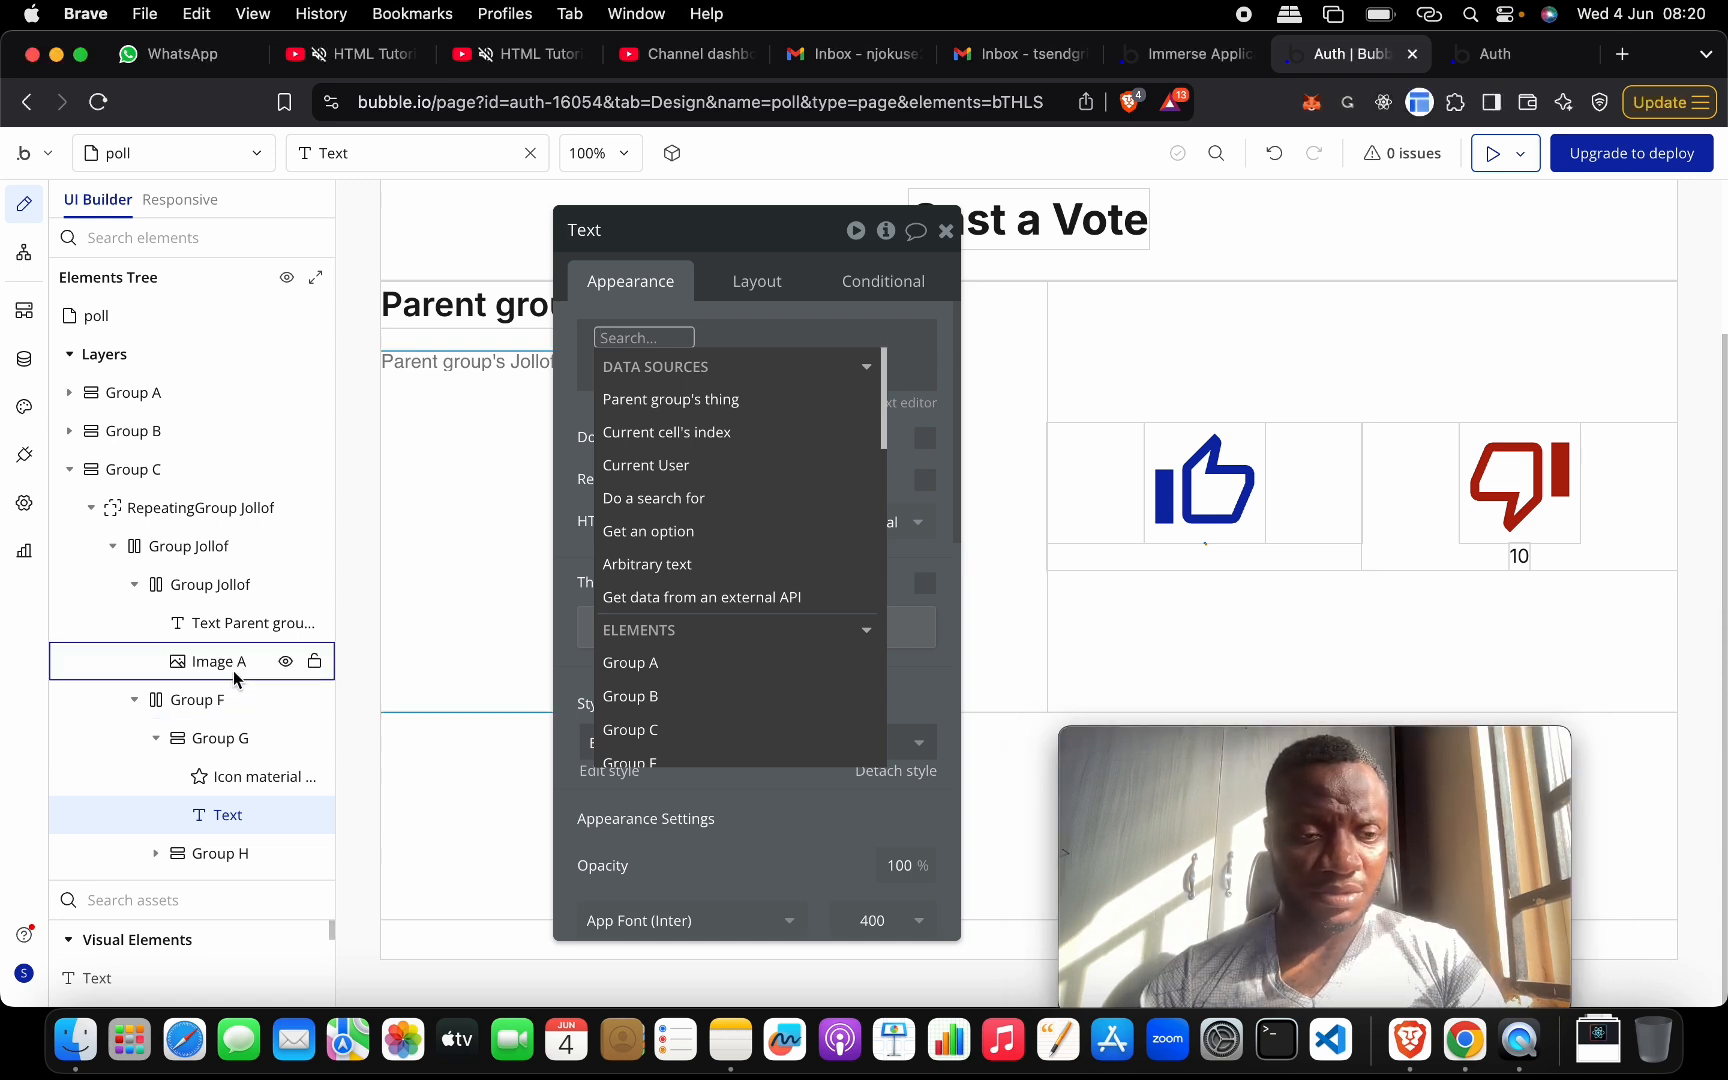
- Set Group F, which holds both vote icons, to content type Jollof with Parent group's Jollof as its data source
left_click(213, 700)
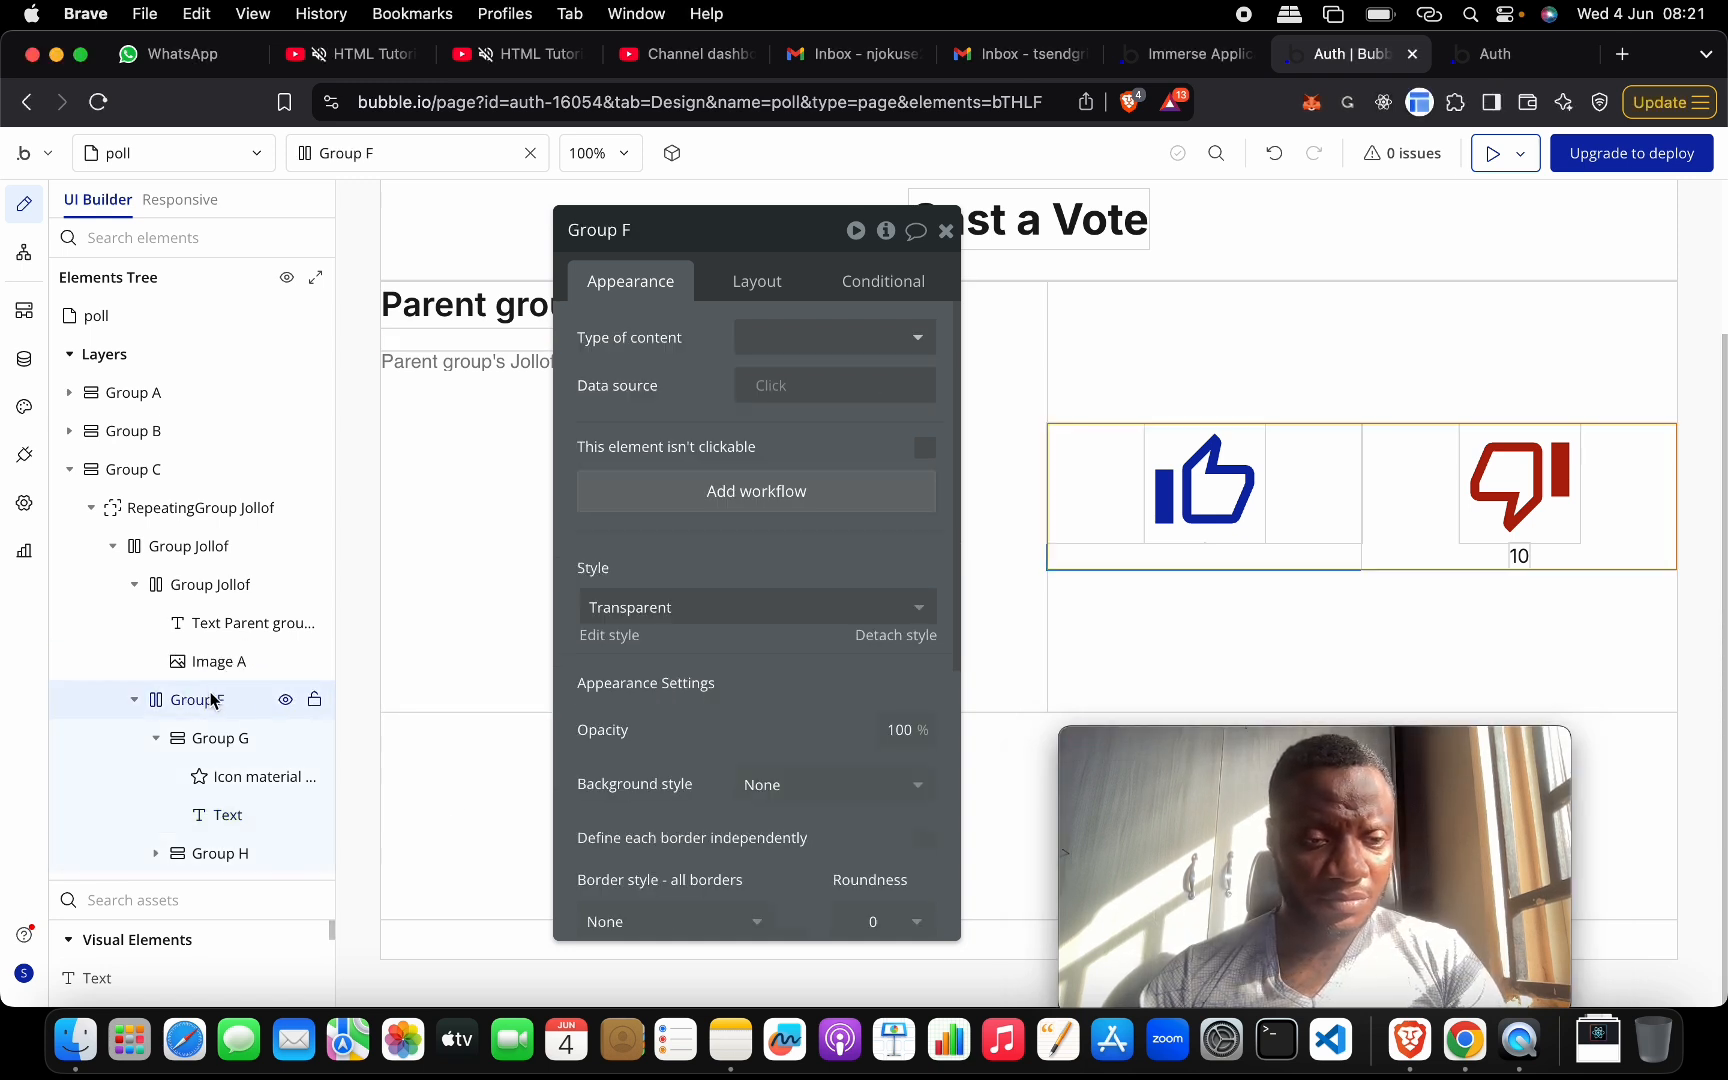
left_click(842, 338)
left_click(834, 430)
left_click(800, 386)
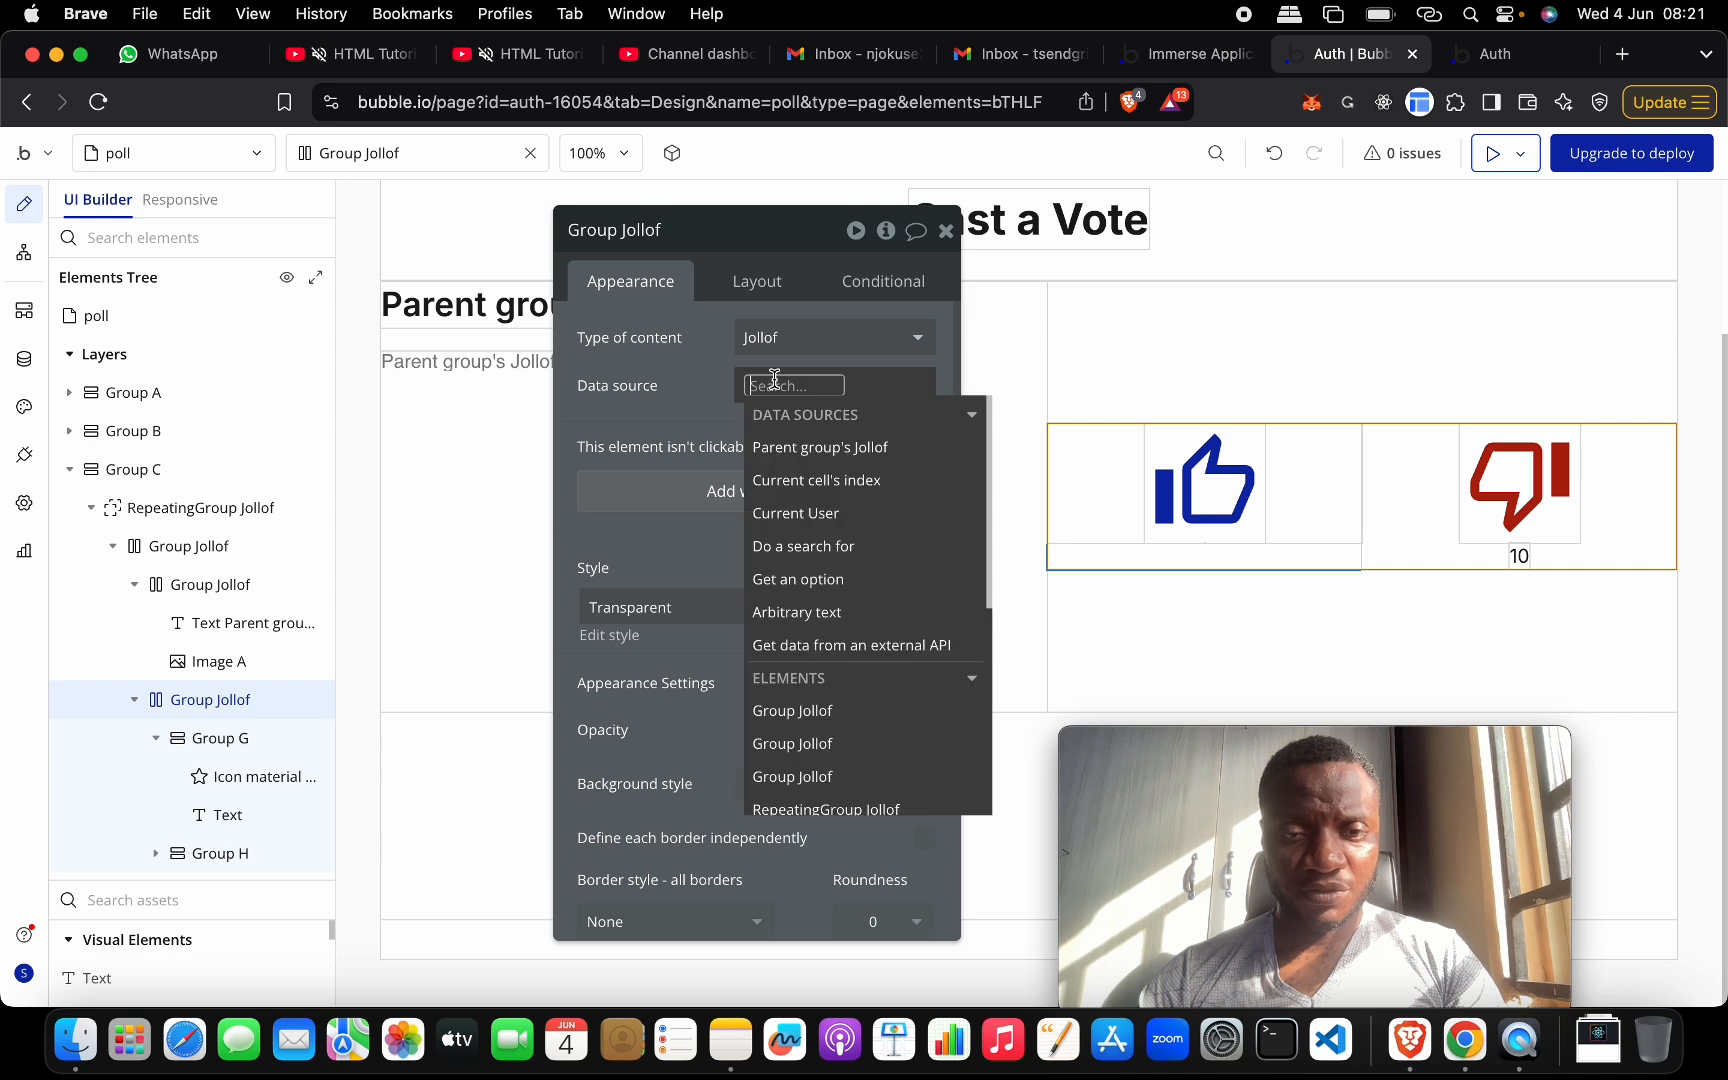
left_click(815, 448)
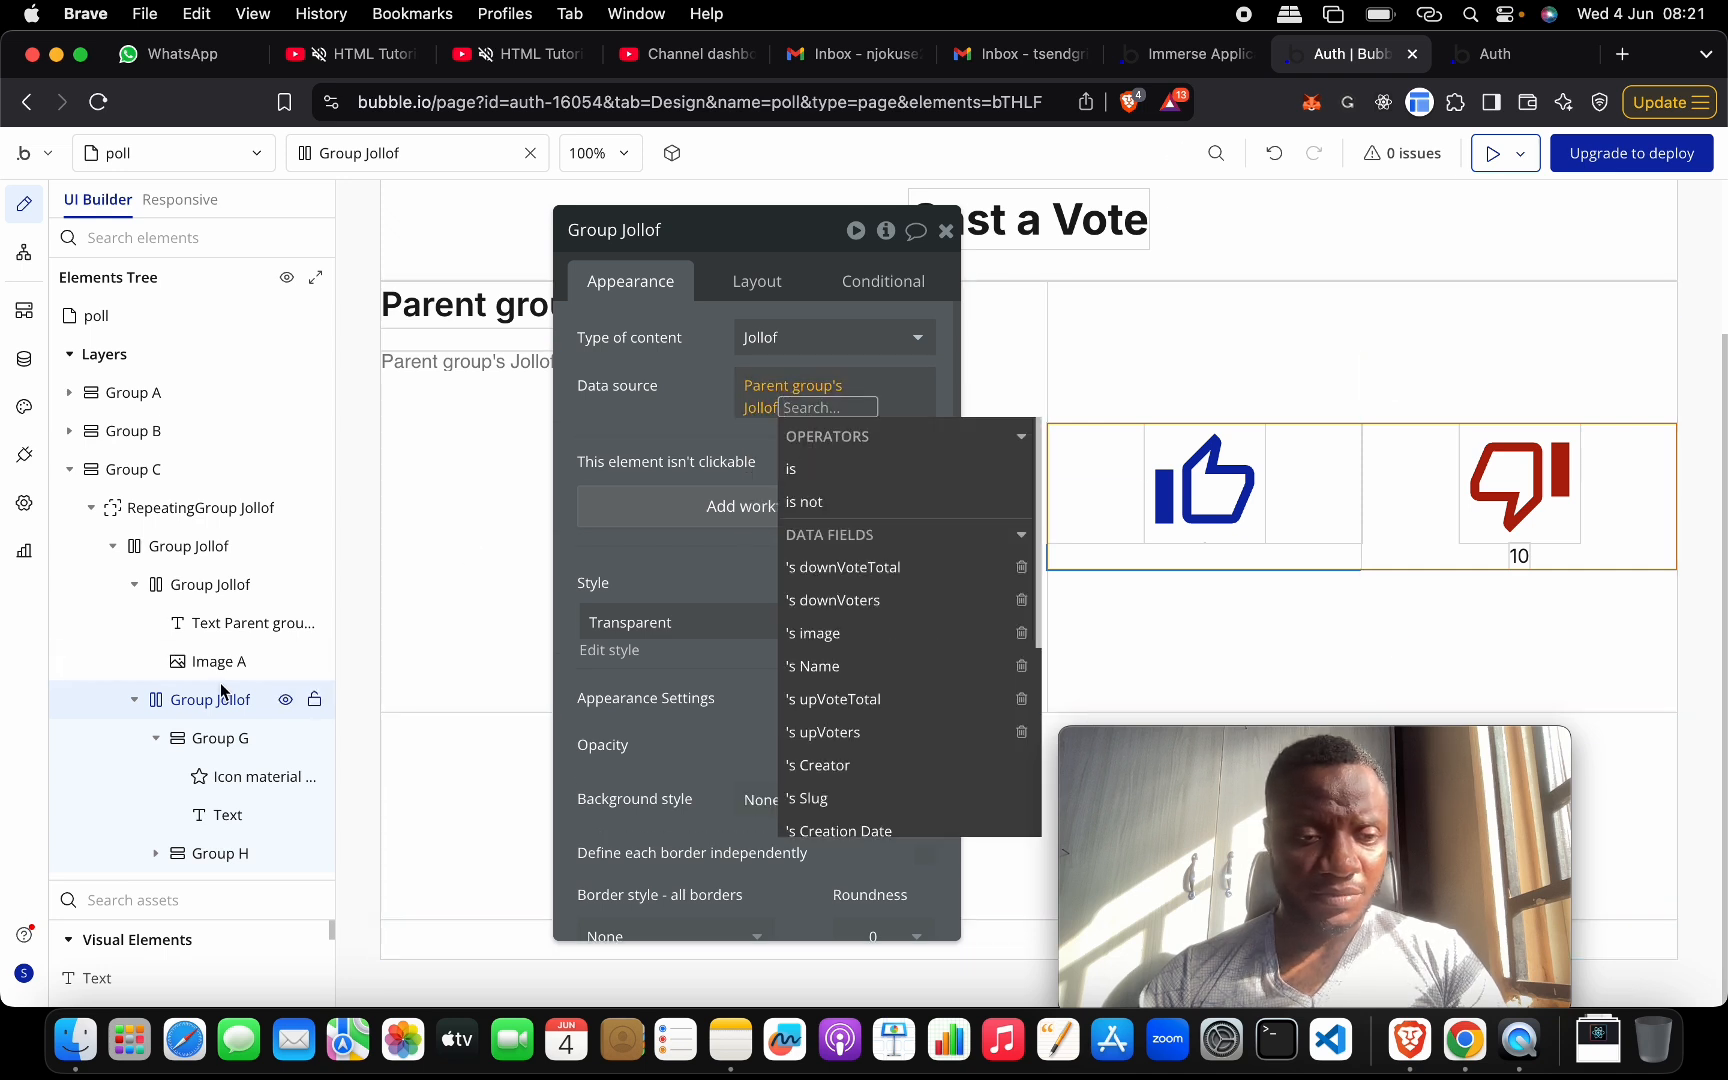
left_click(222, 739)
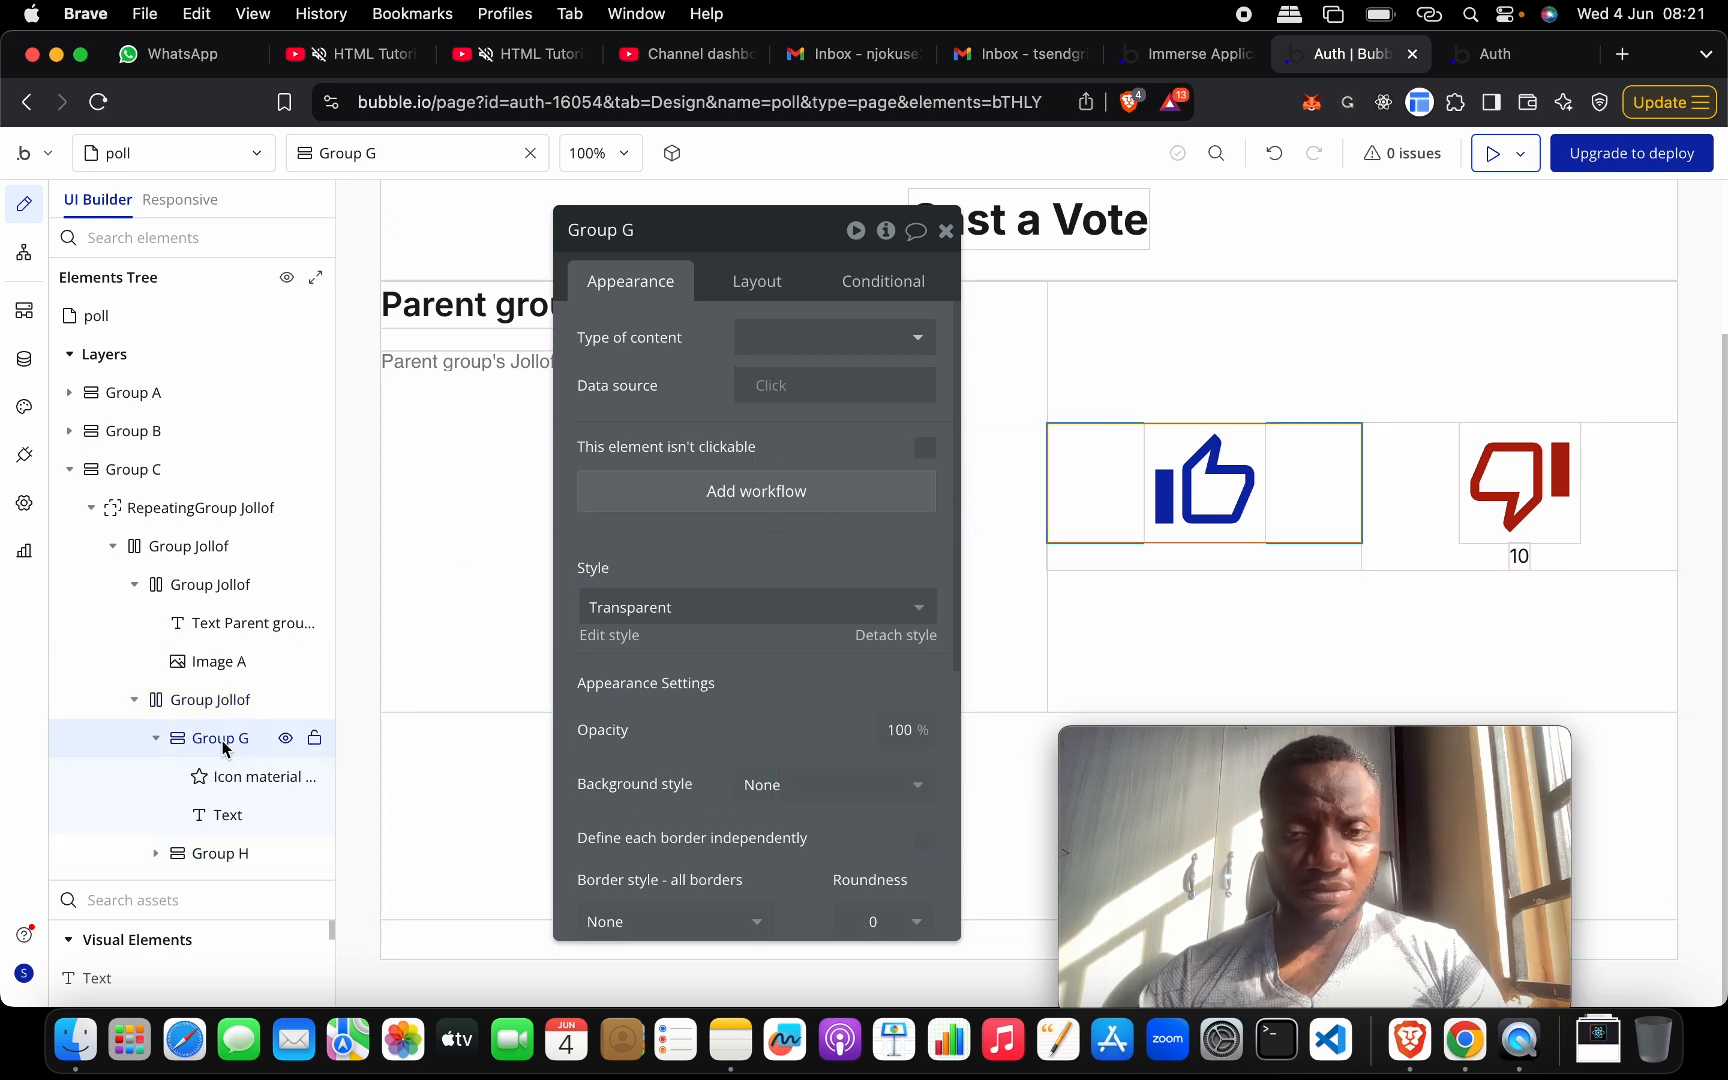
left_click(218, 862)
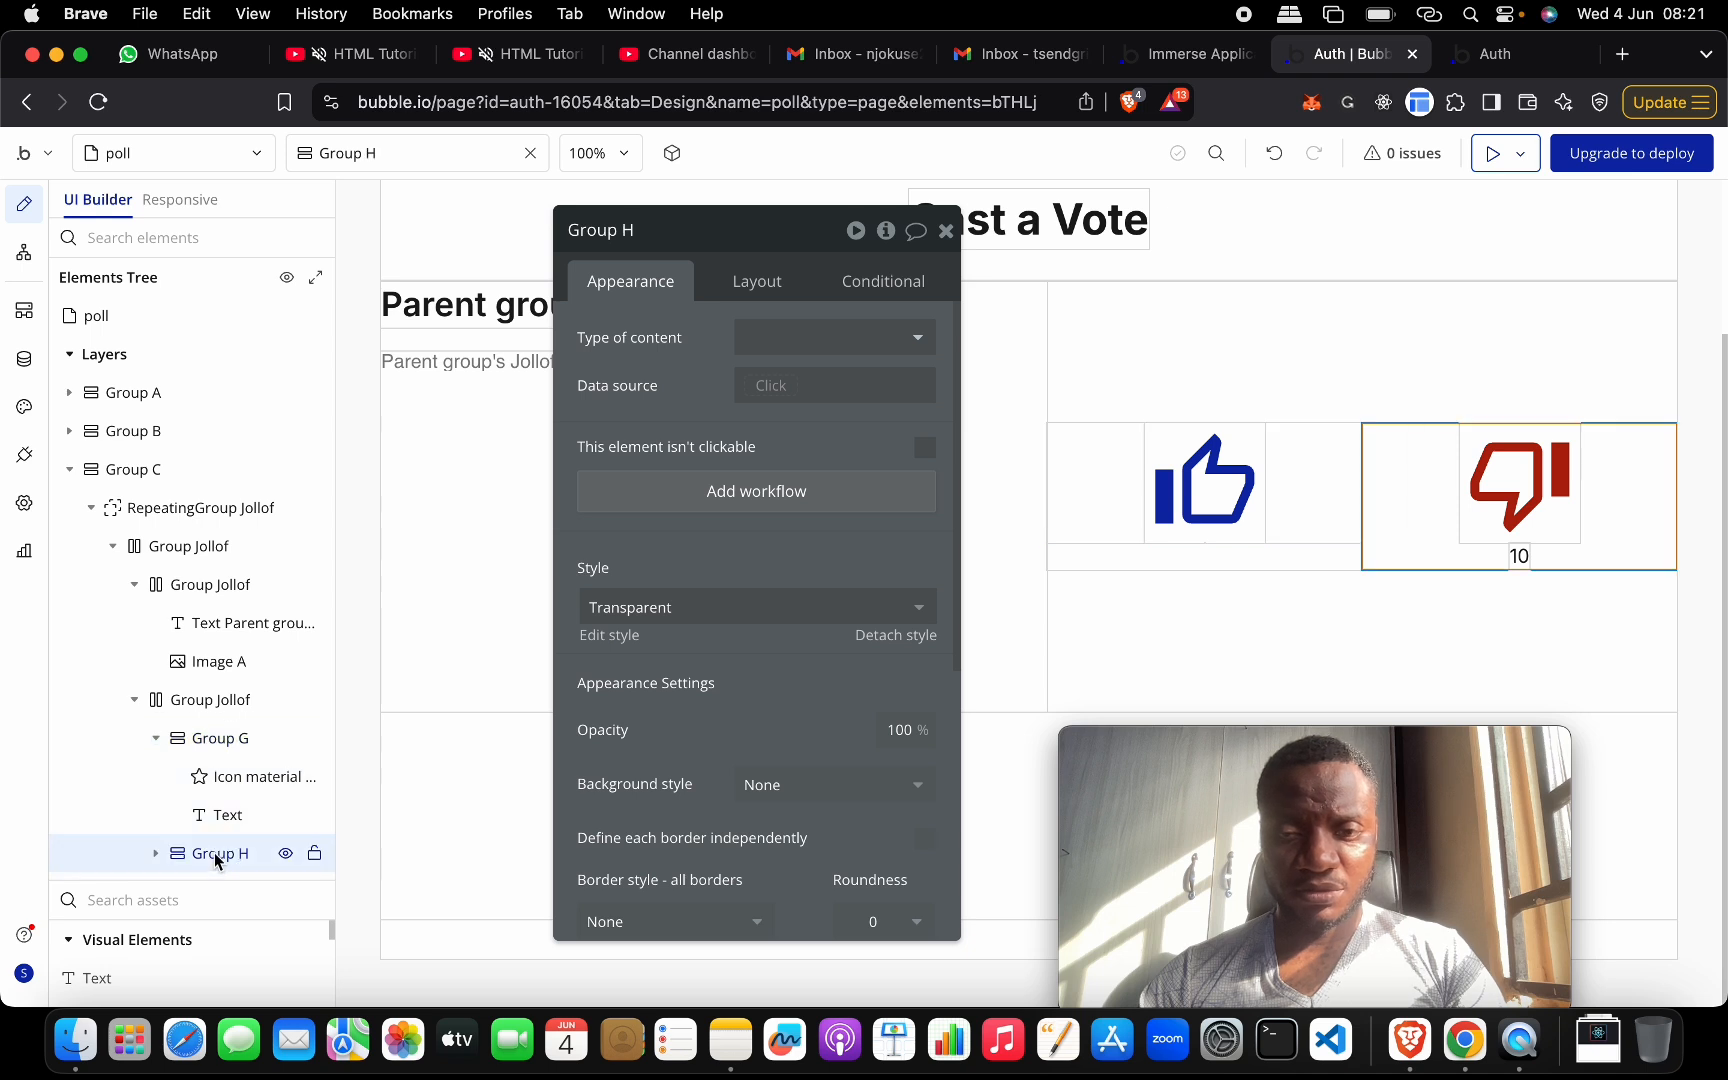
left_click(241, 747)
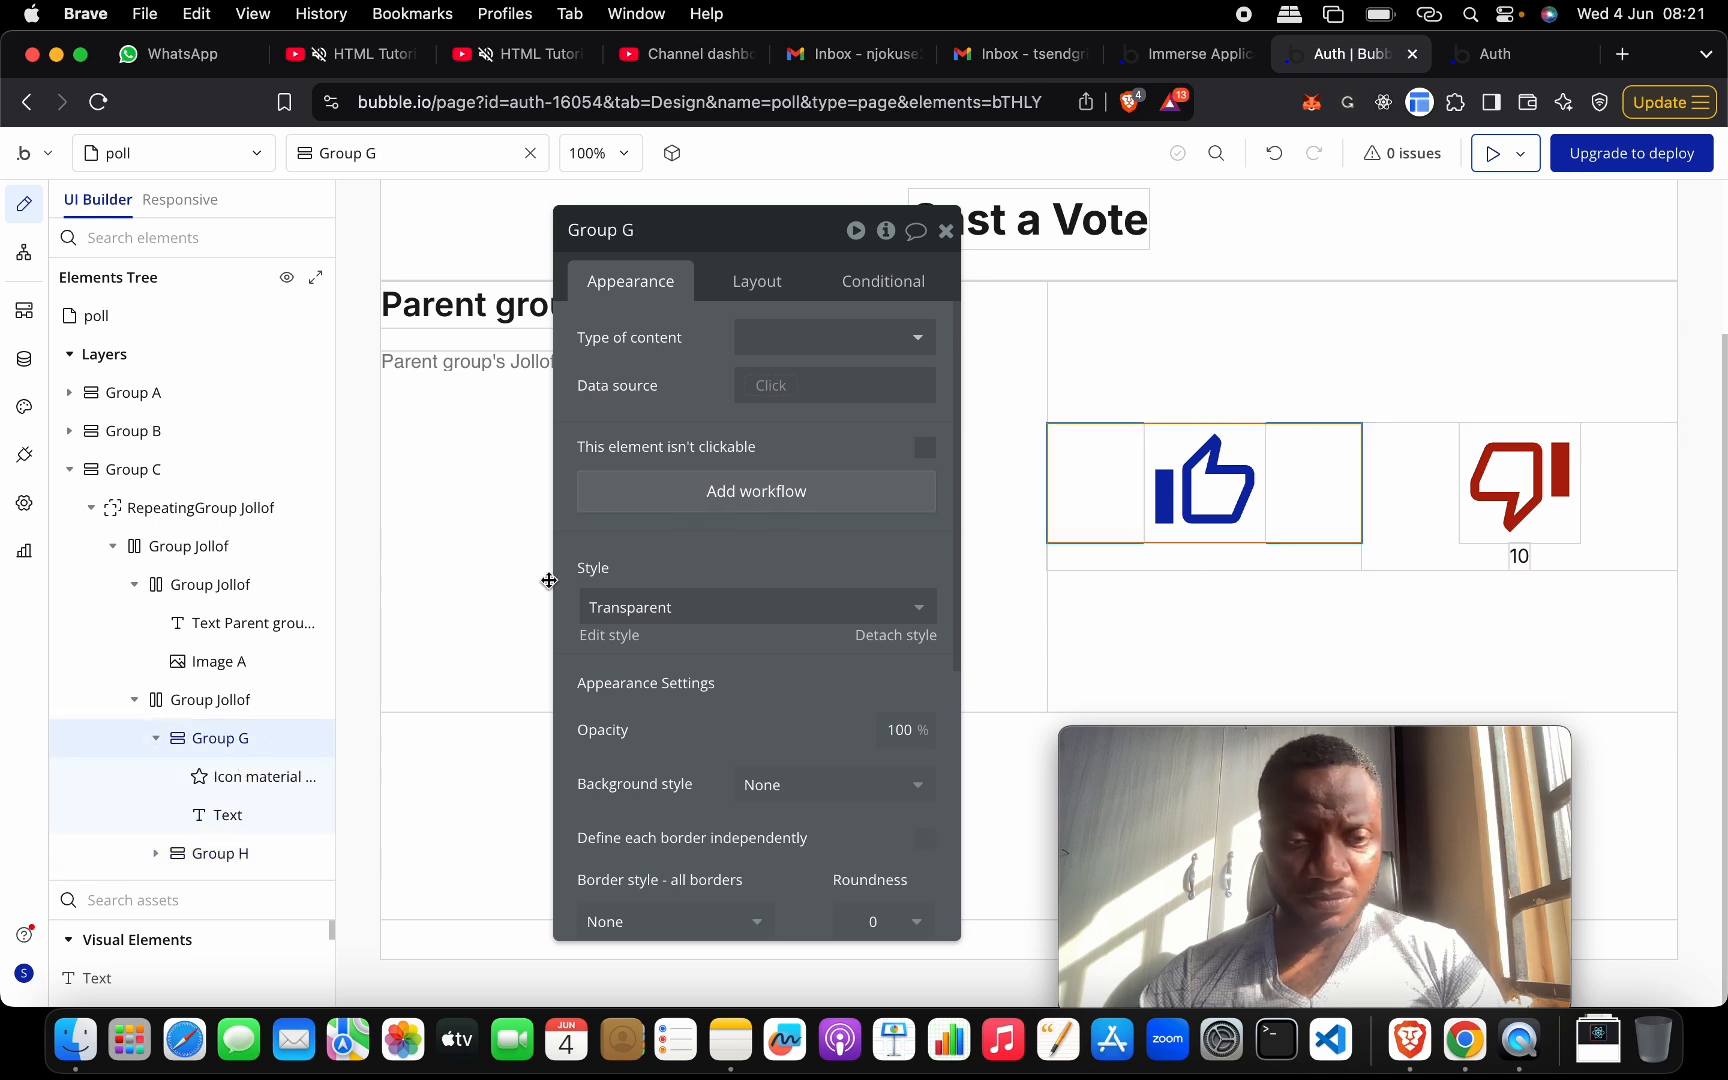
left_click(226, 705)
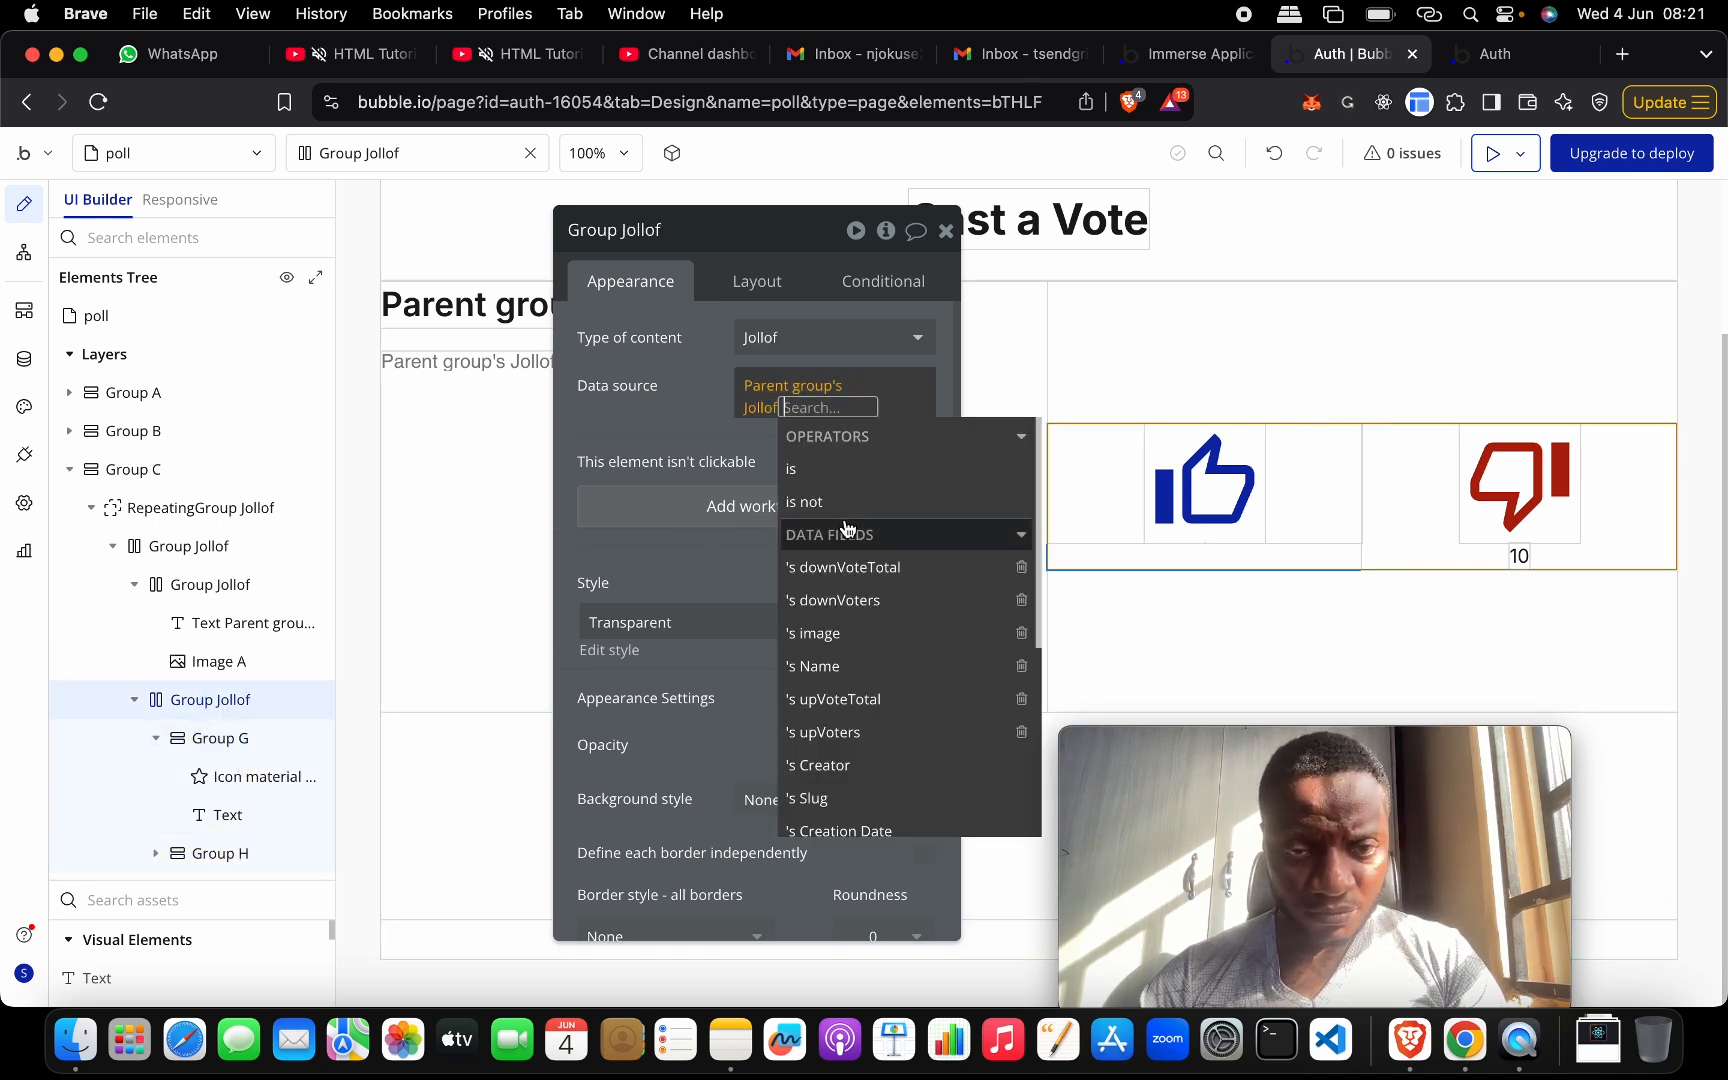
left_click(720, 389)
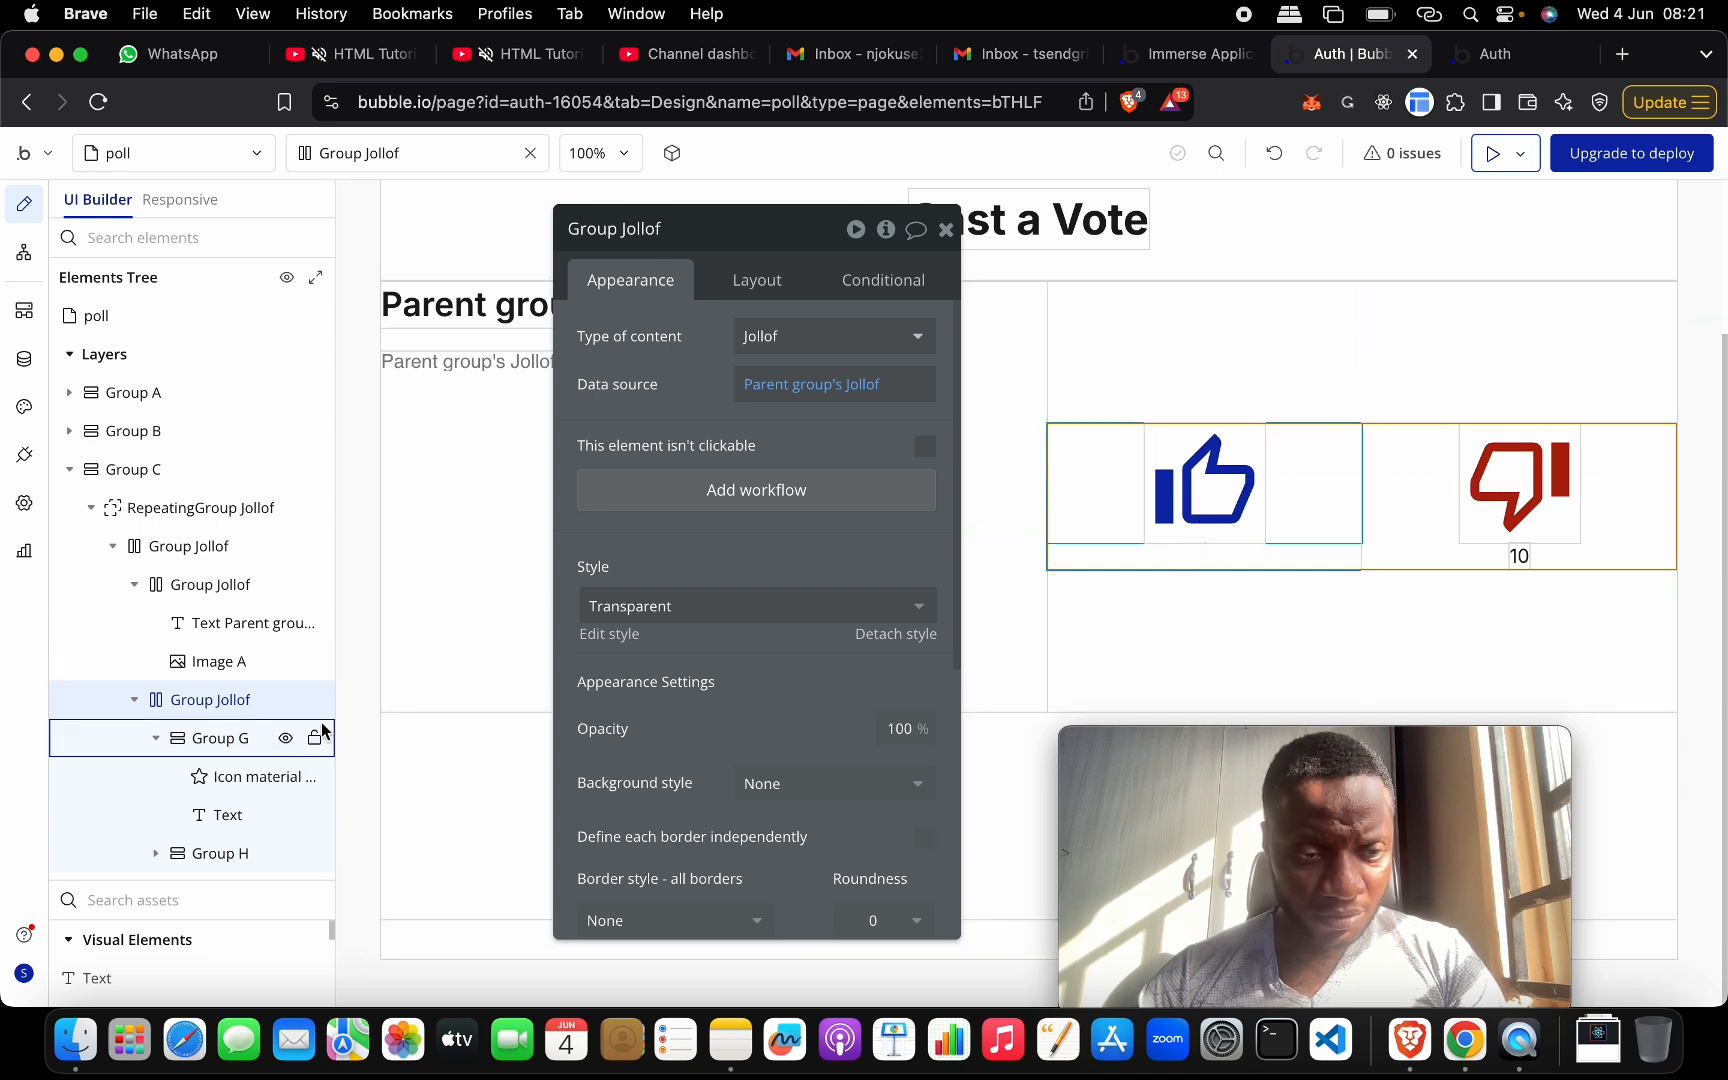
- Set the thumbs-up group, Group G, to content type Jollof with Parent group's Jollof as its data source
left_click(222, 740)
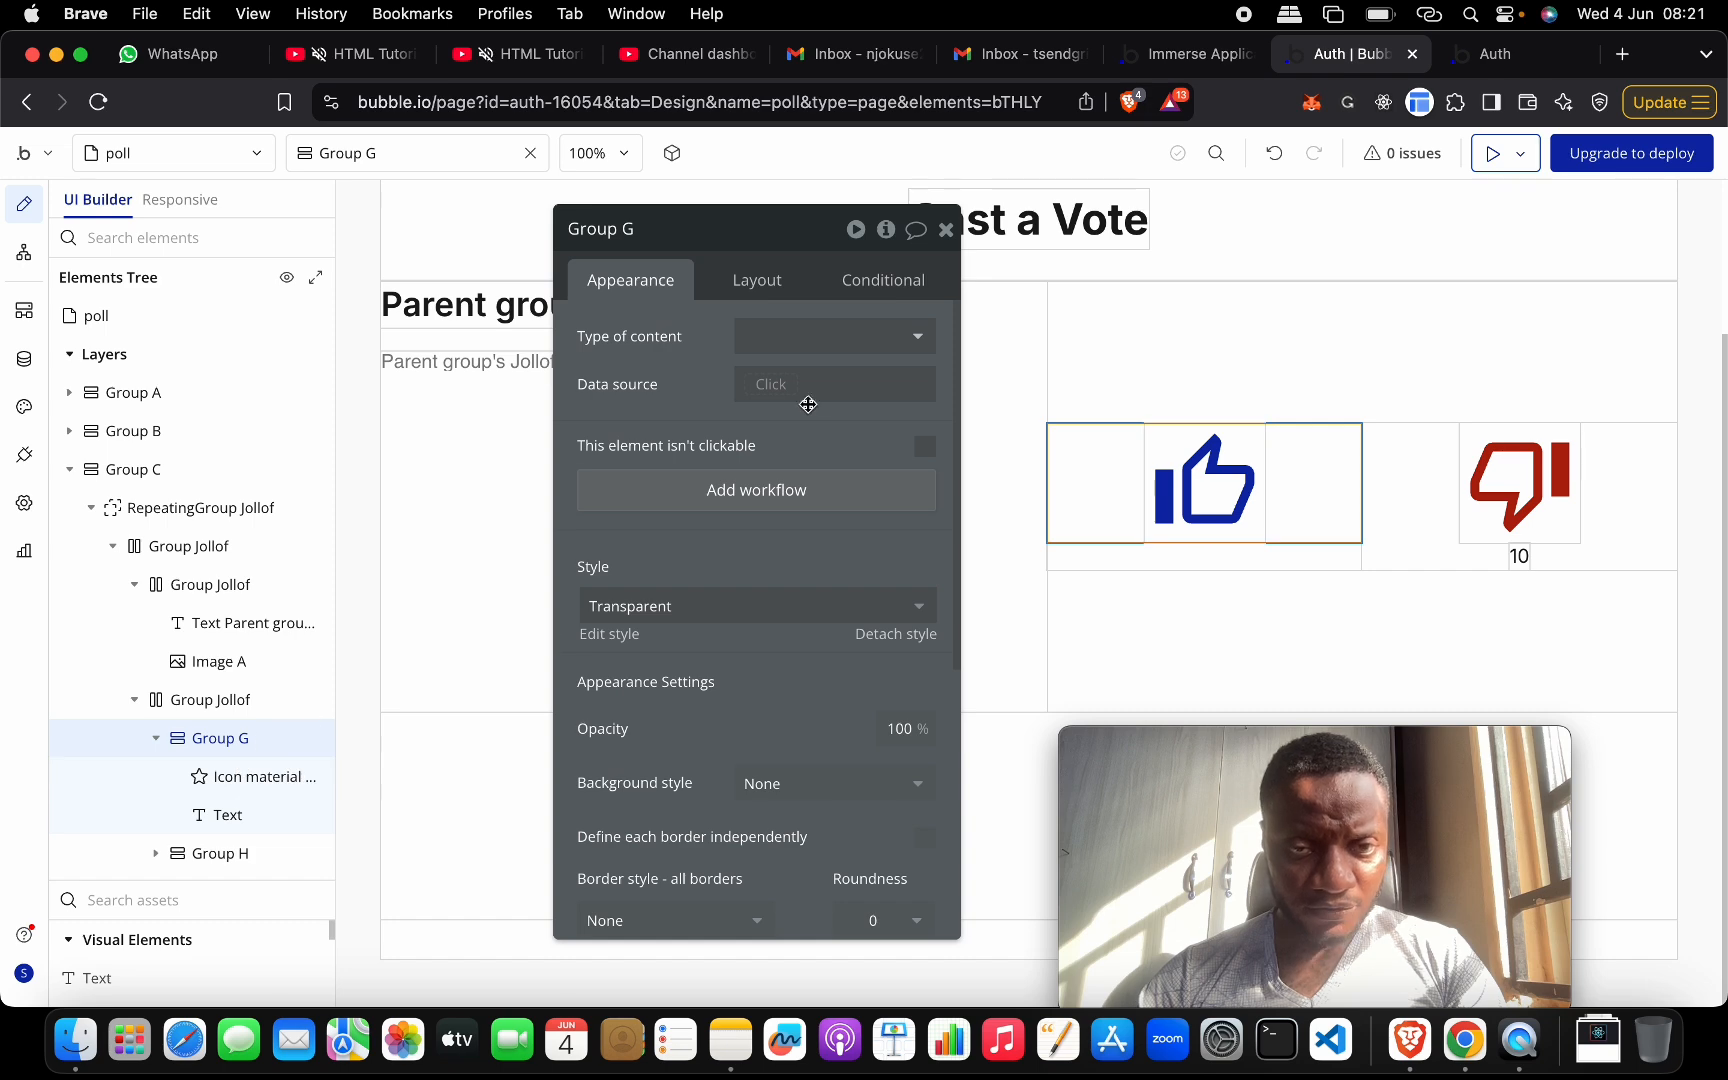
left_click(812, 340)
left_click(800, 440)
left_click(775, 388)
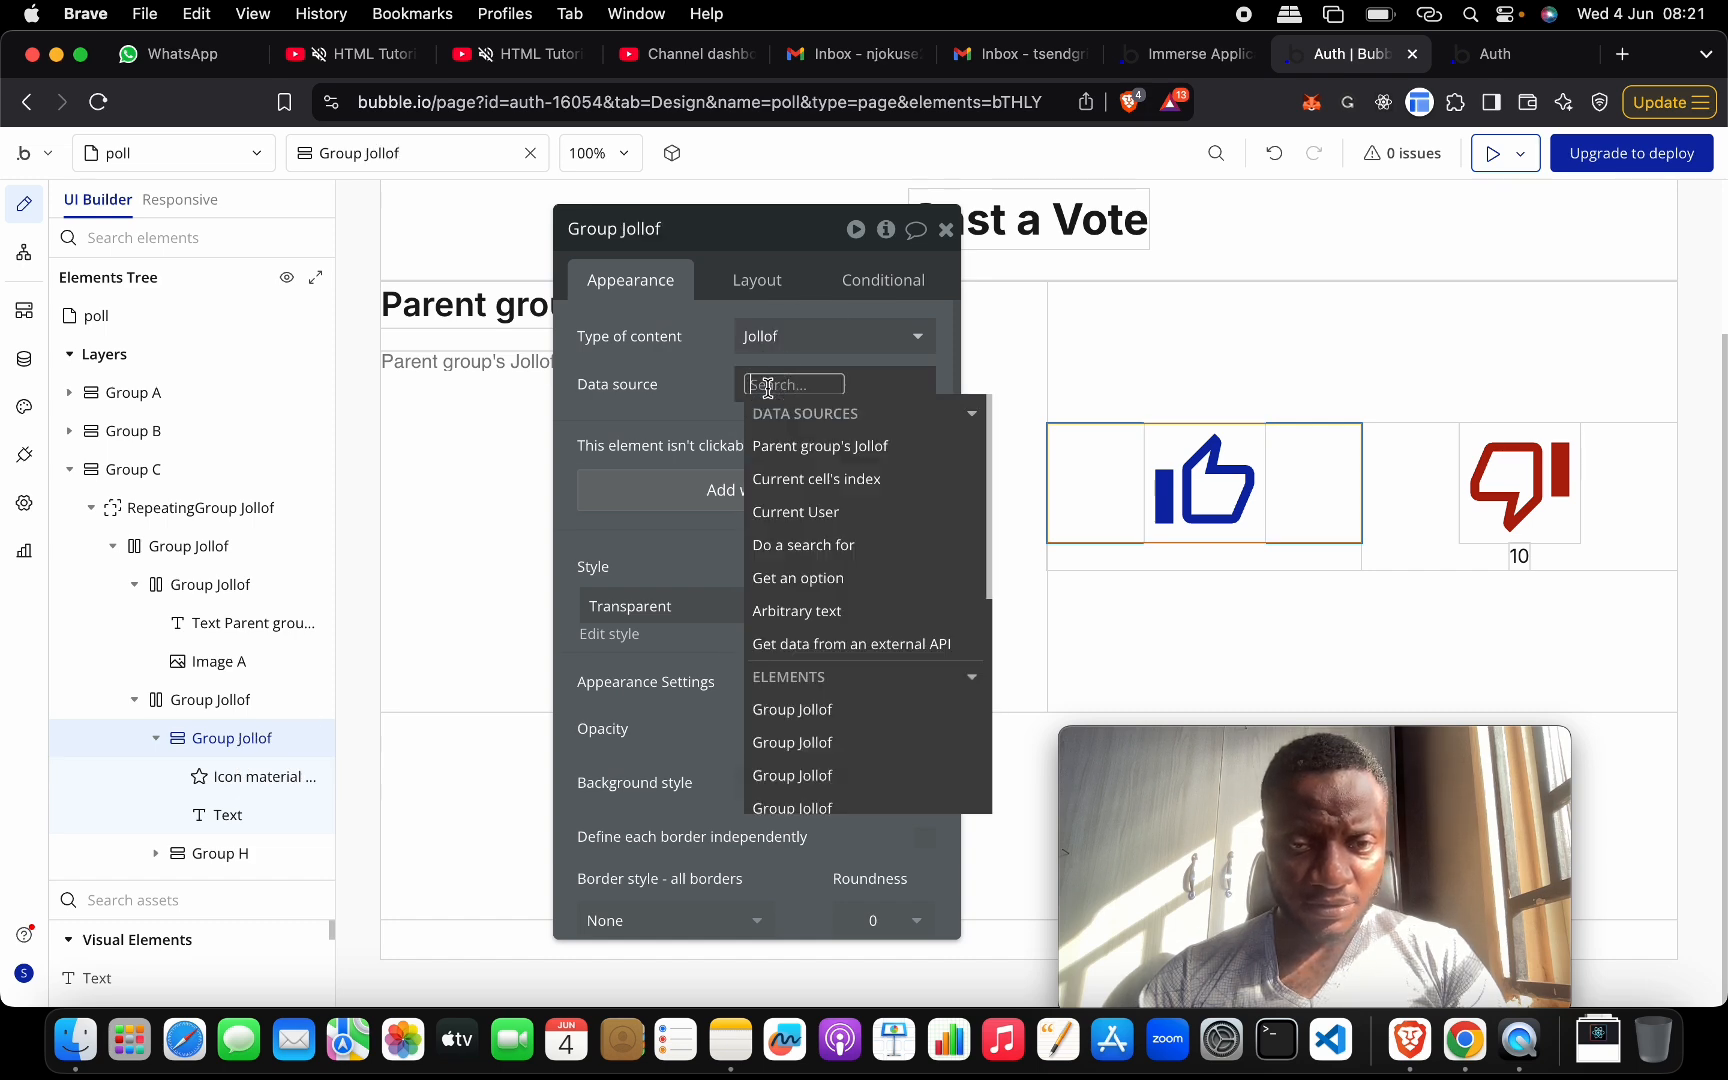
left_click(801, 447)
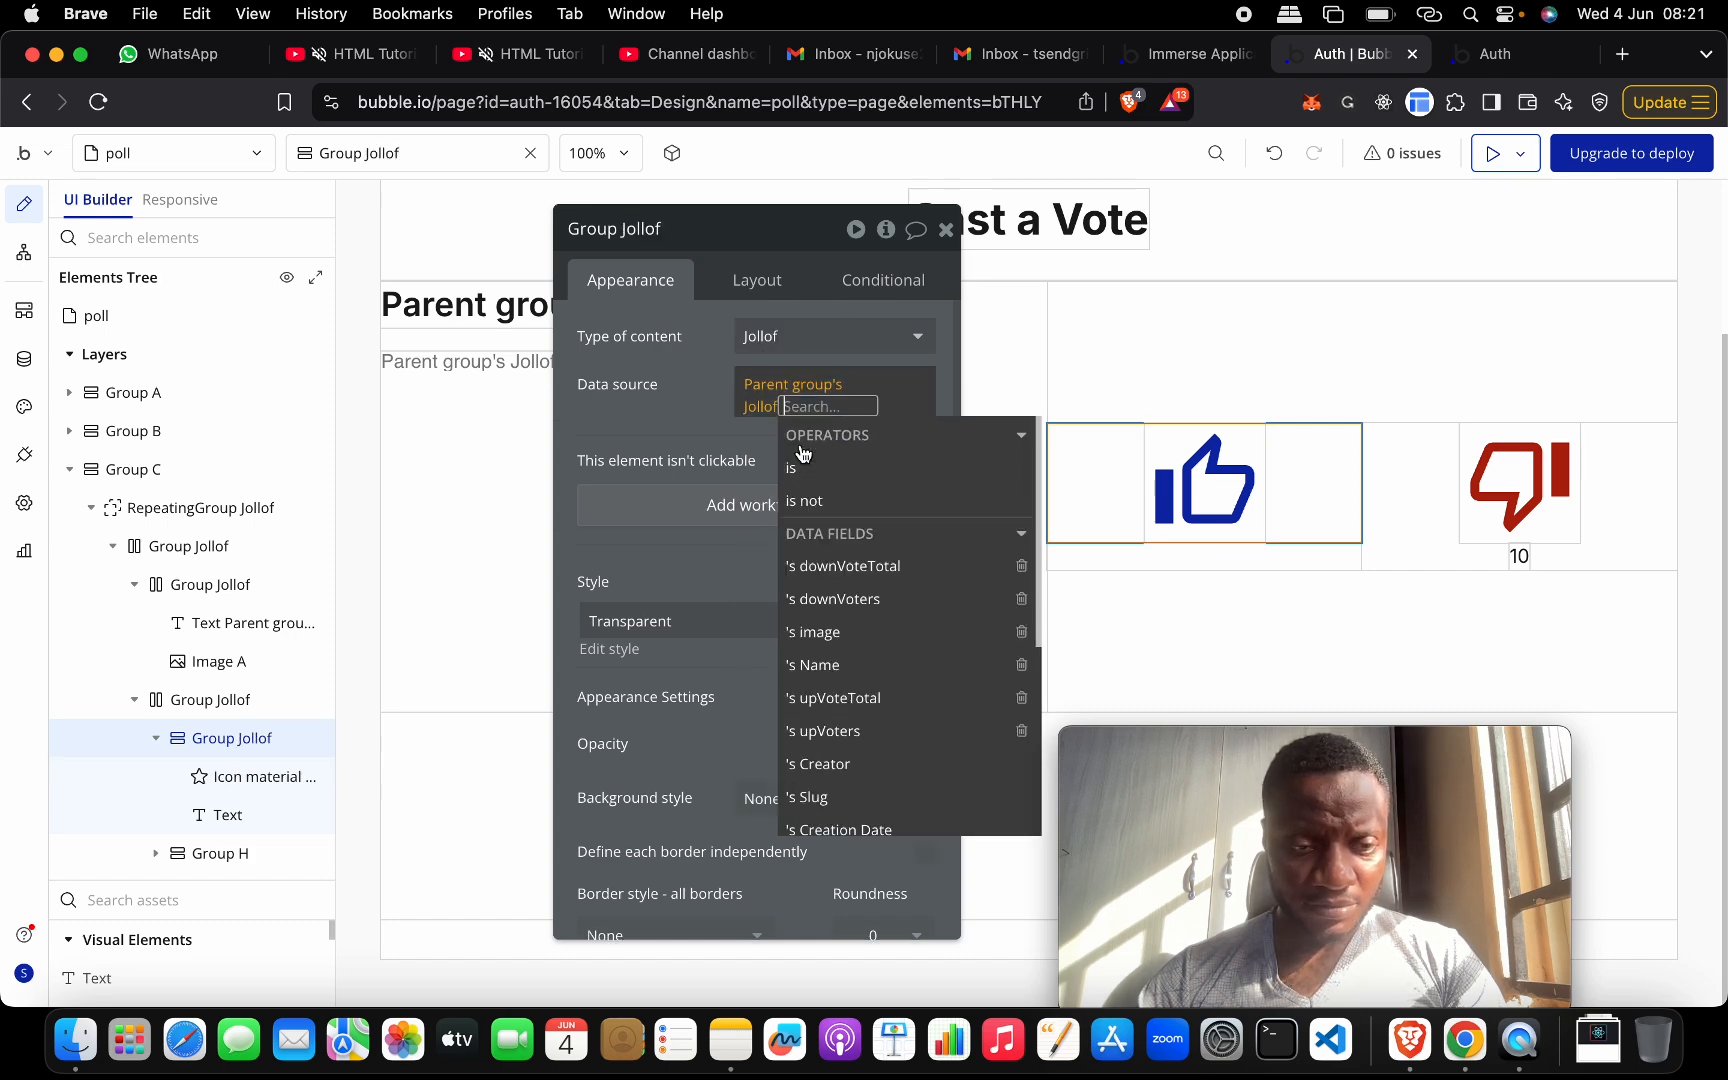
- Make the text under the thumbs-up icon show Parent group's Jollof's upVoteTotal
left_click(236, 815)
left_click(760, 339)
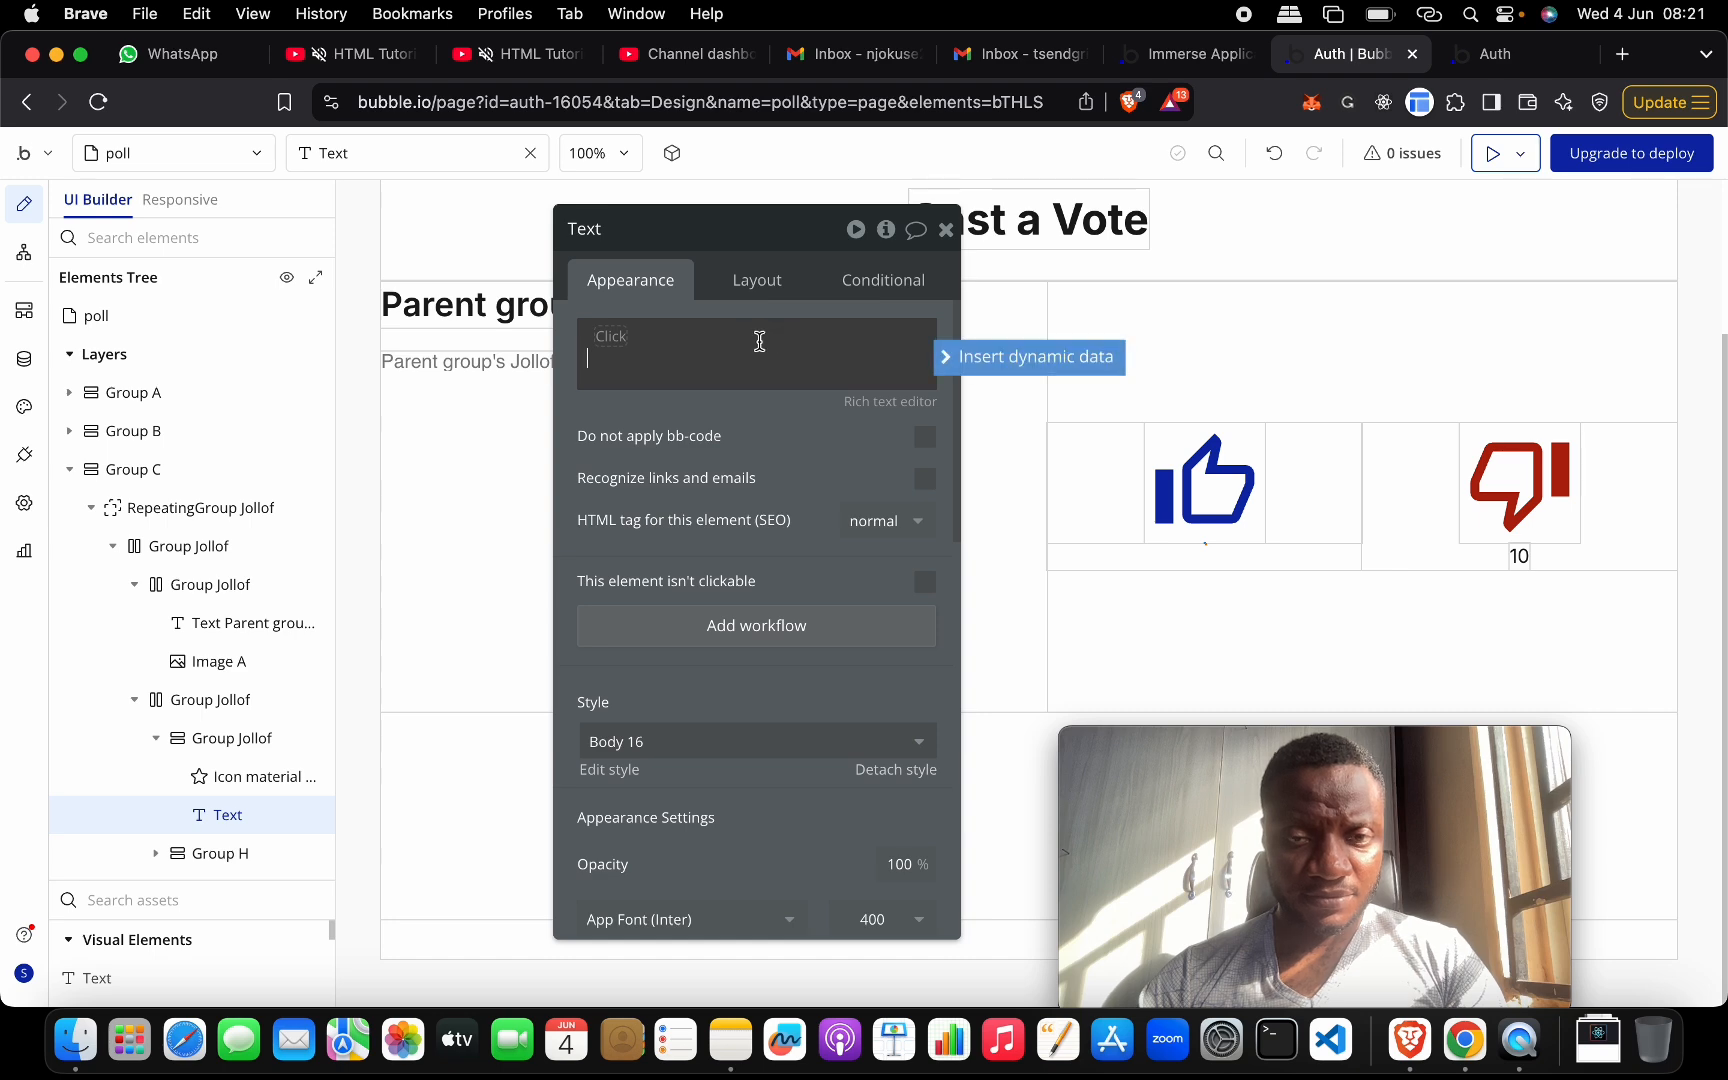
left_click(972, 355)
left_click(811, 399)
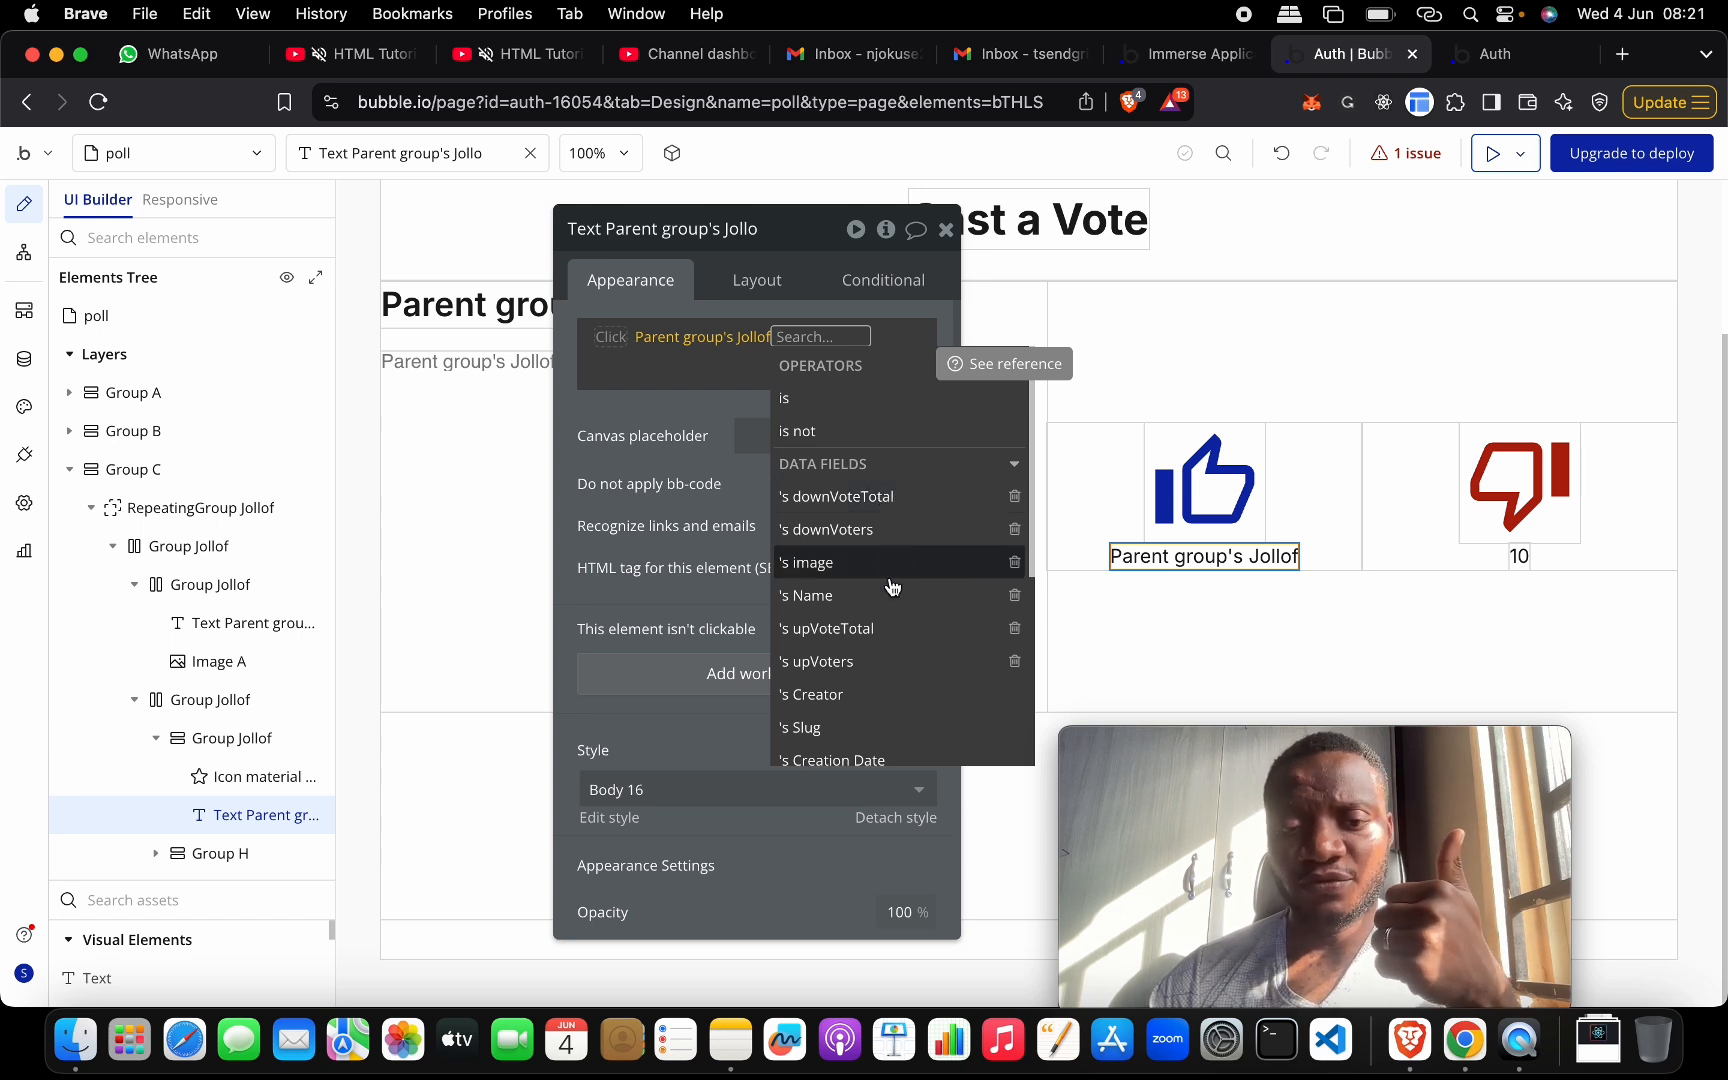
left_click(898, 632)
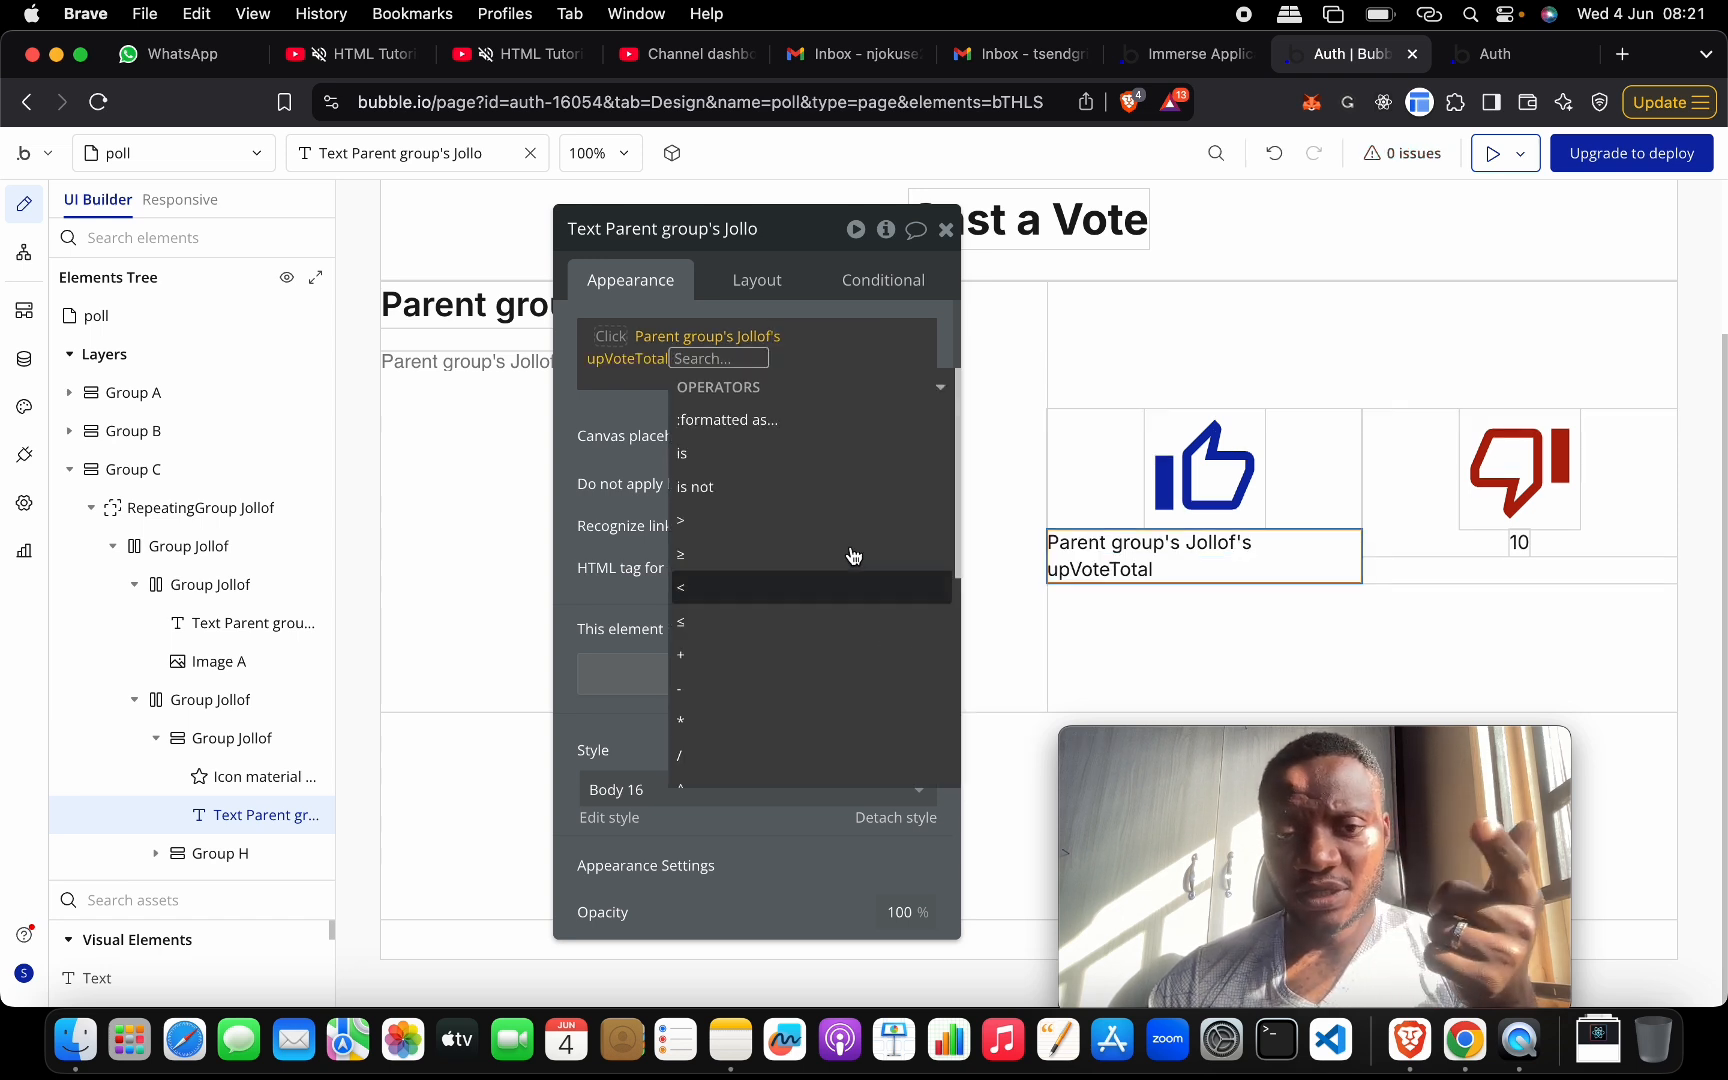
left_click(630, 402)
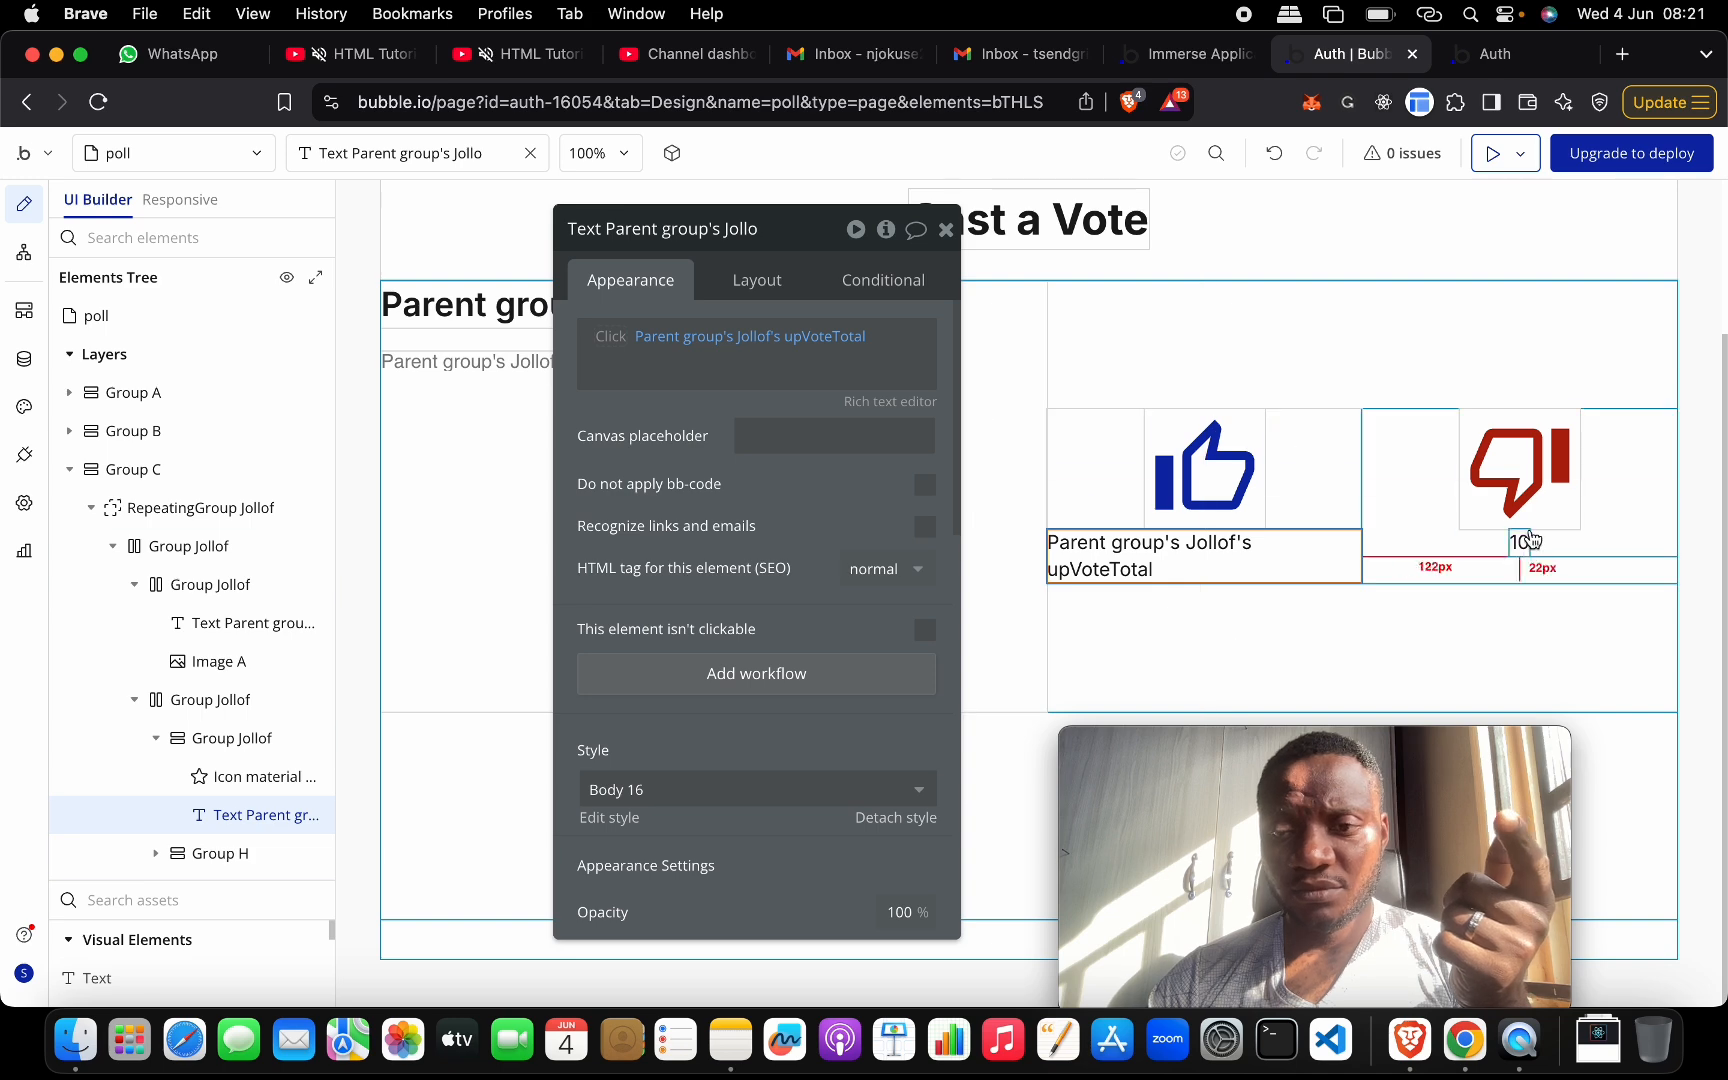
- Set the thumbs-down group, Group H, to content type Jollof with Parent group's Jollof as its data source
left_click(1433, 540)
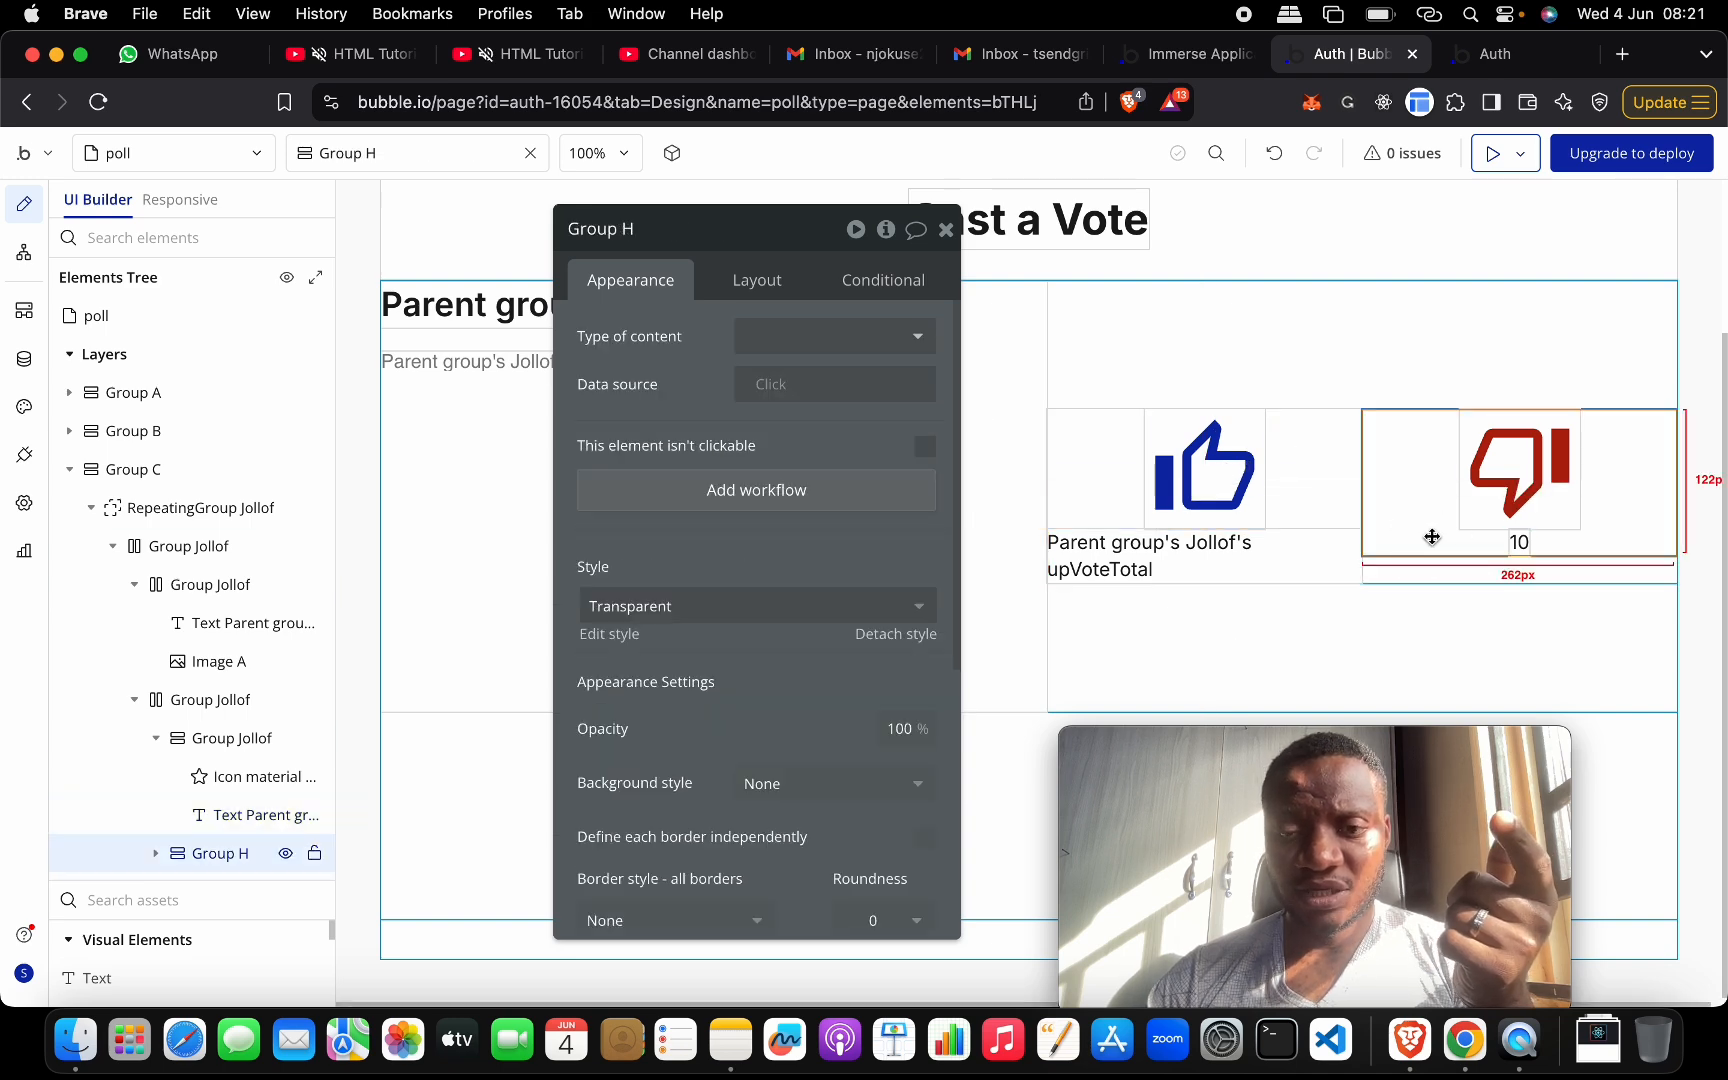
left_click(911, 336)
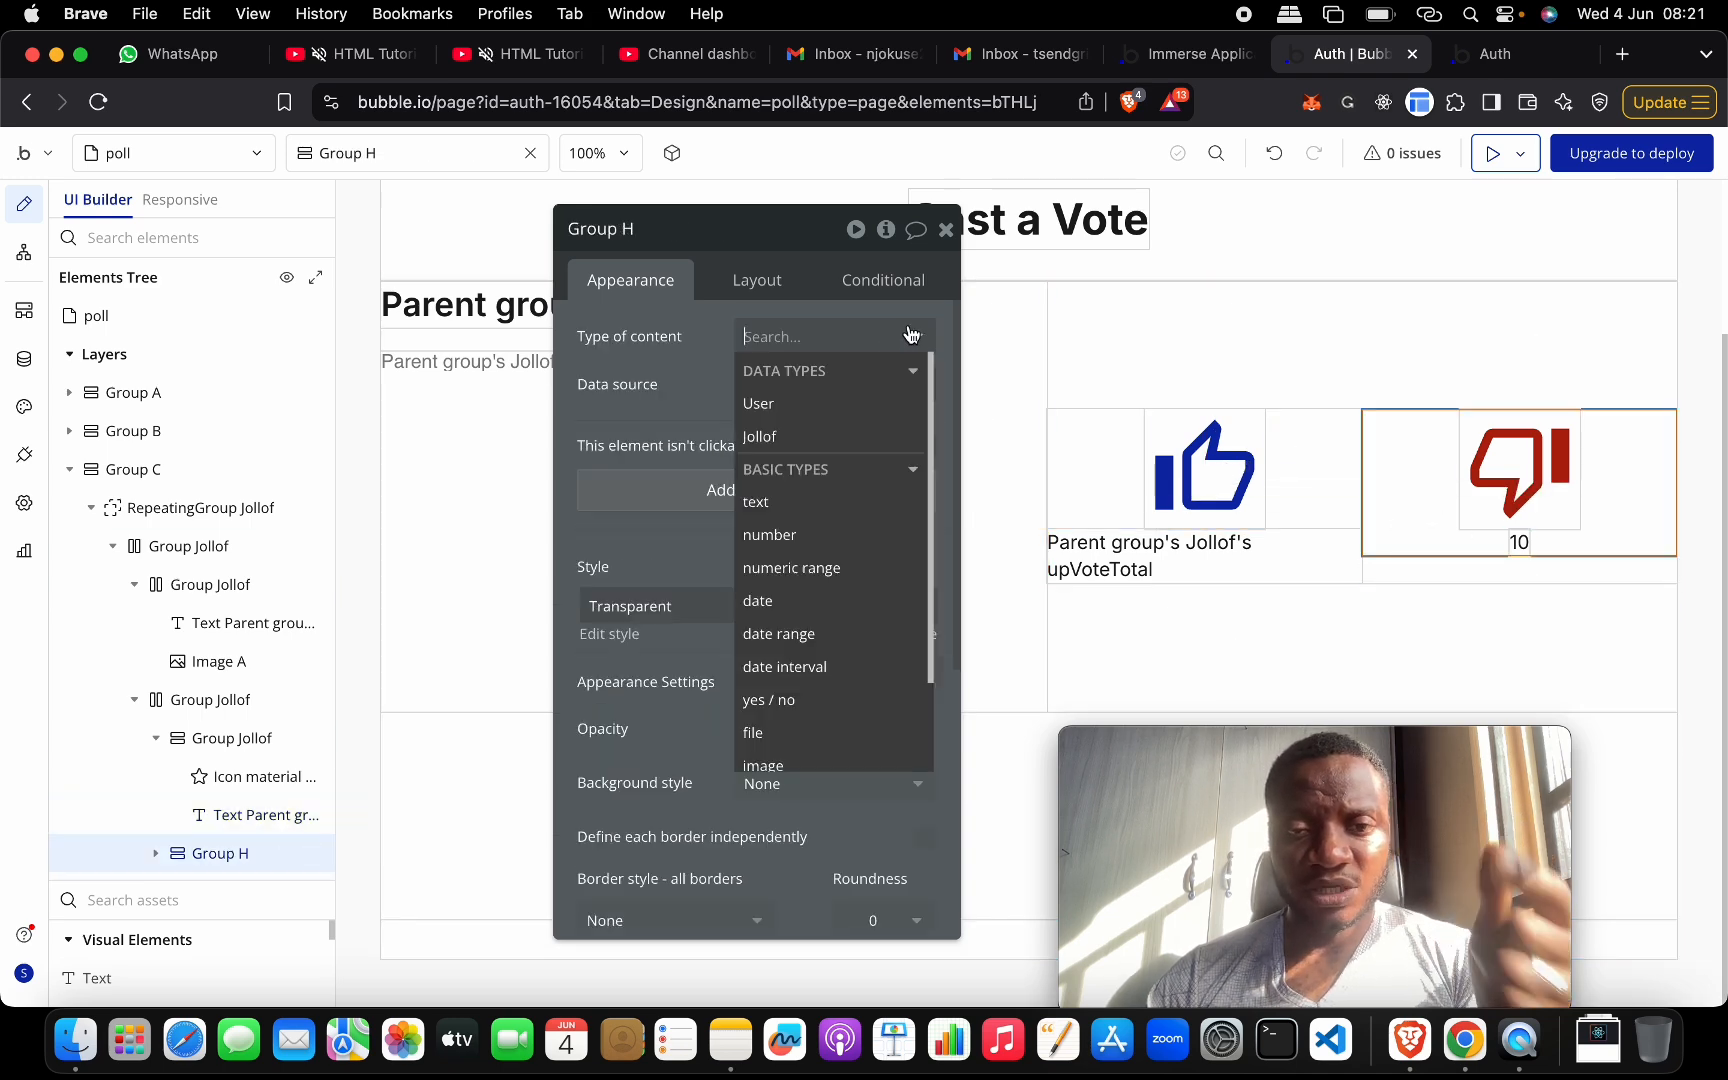
left_click(865, 434)
left_click(836, 402)
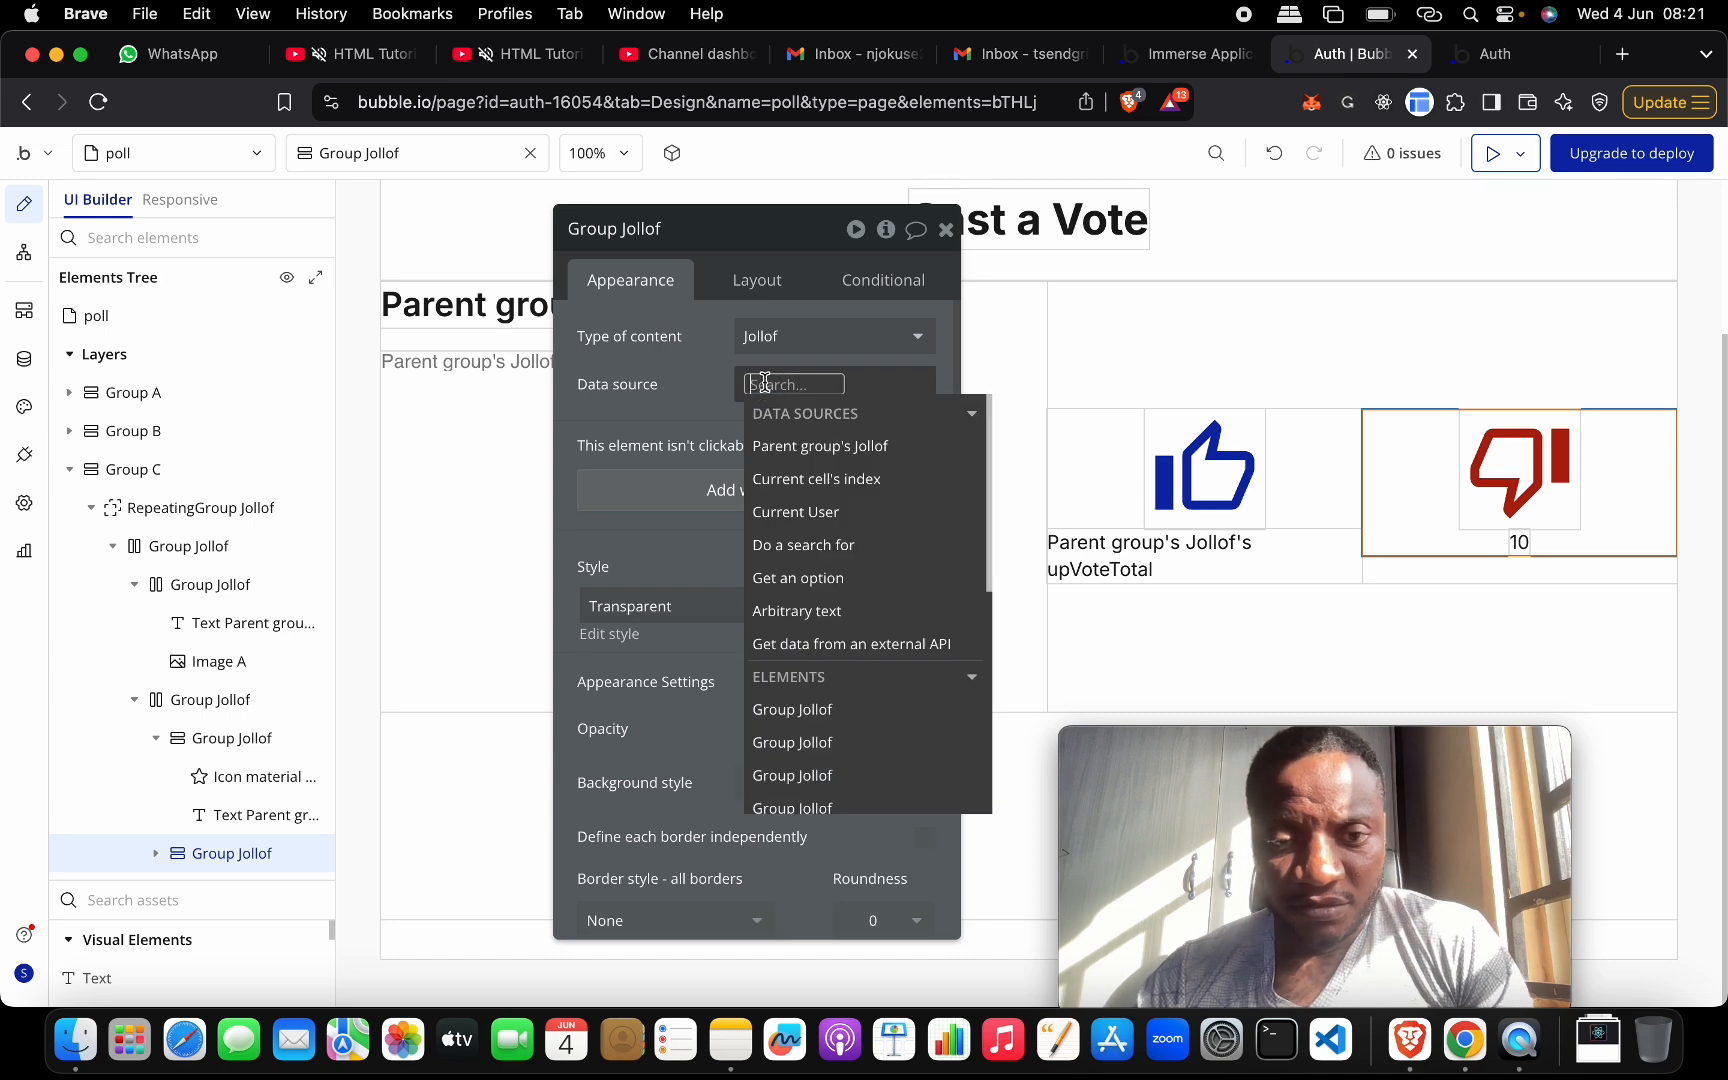
left_click(815, 443)
left_click(706, 392)
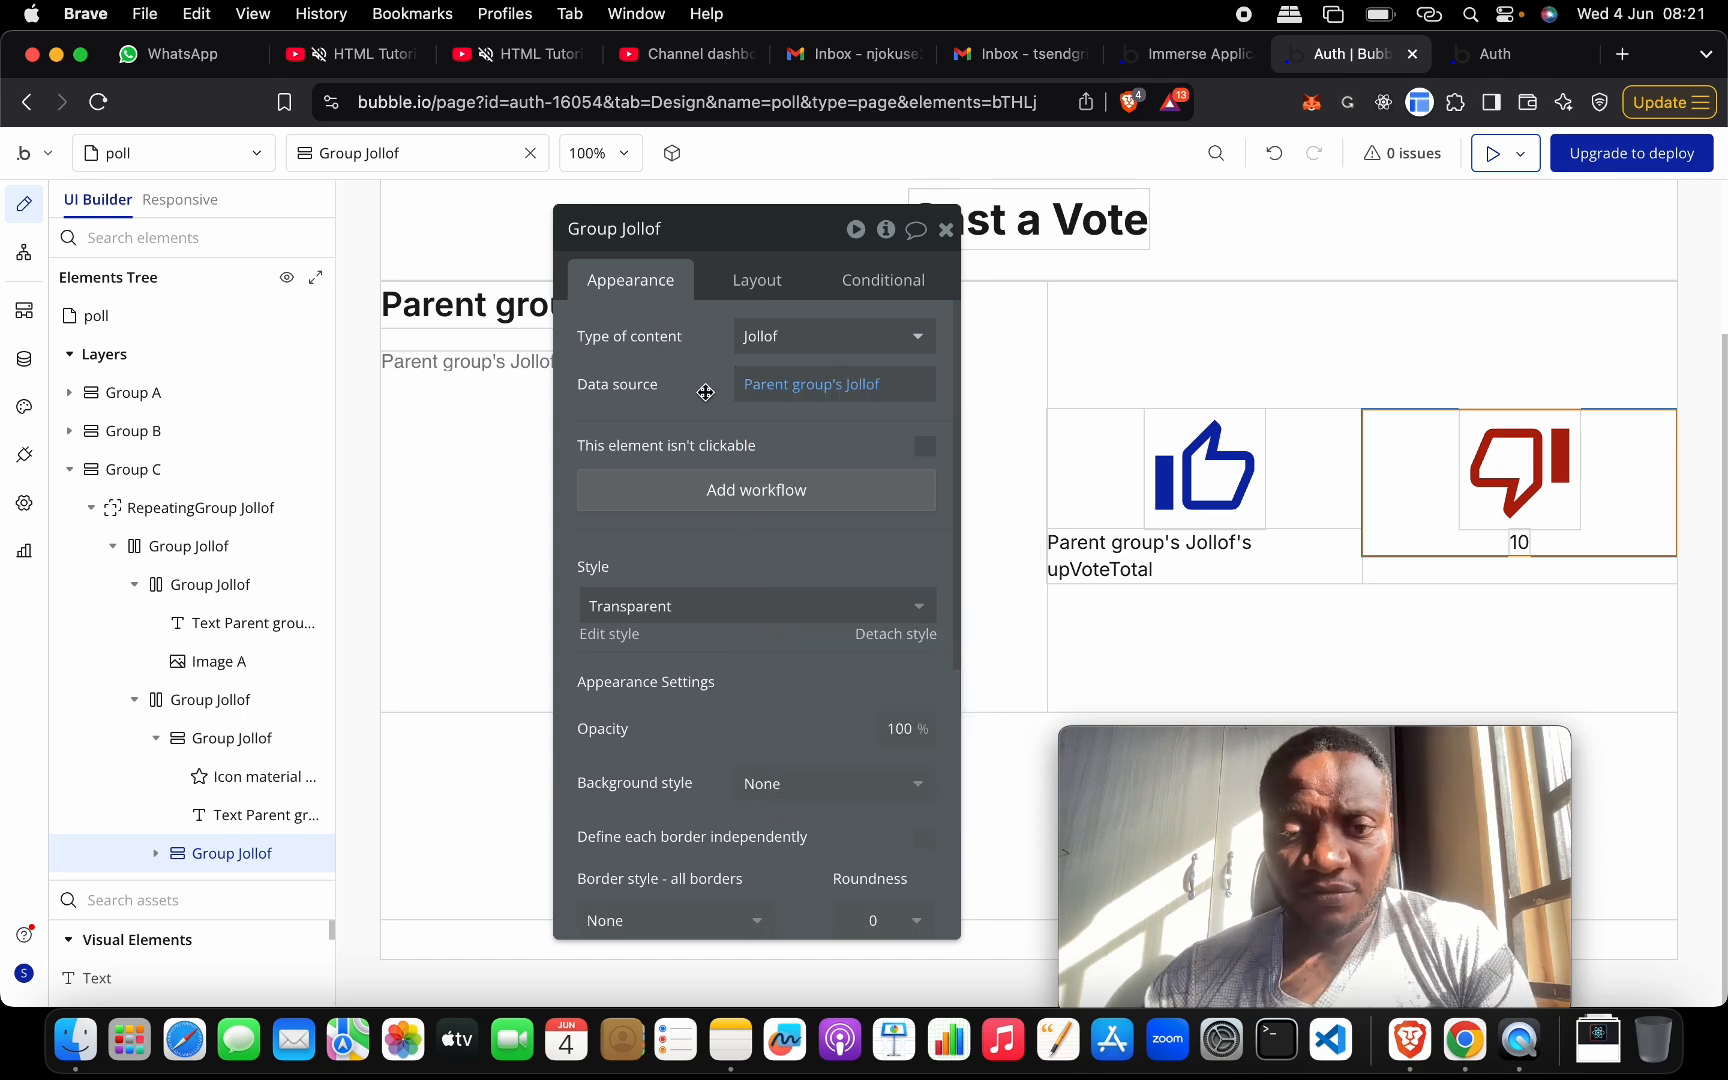
- Replace the placeholder number under the thumbs-down icon with Parent group's Jollof's downVoteTotal and close the text's properties
left_click(1519, 542)
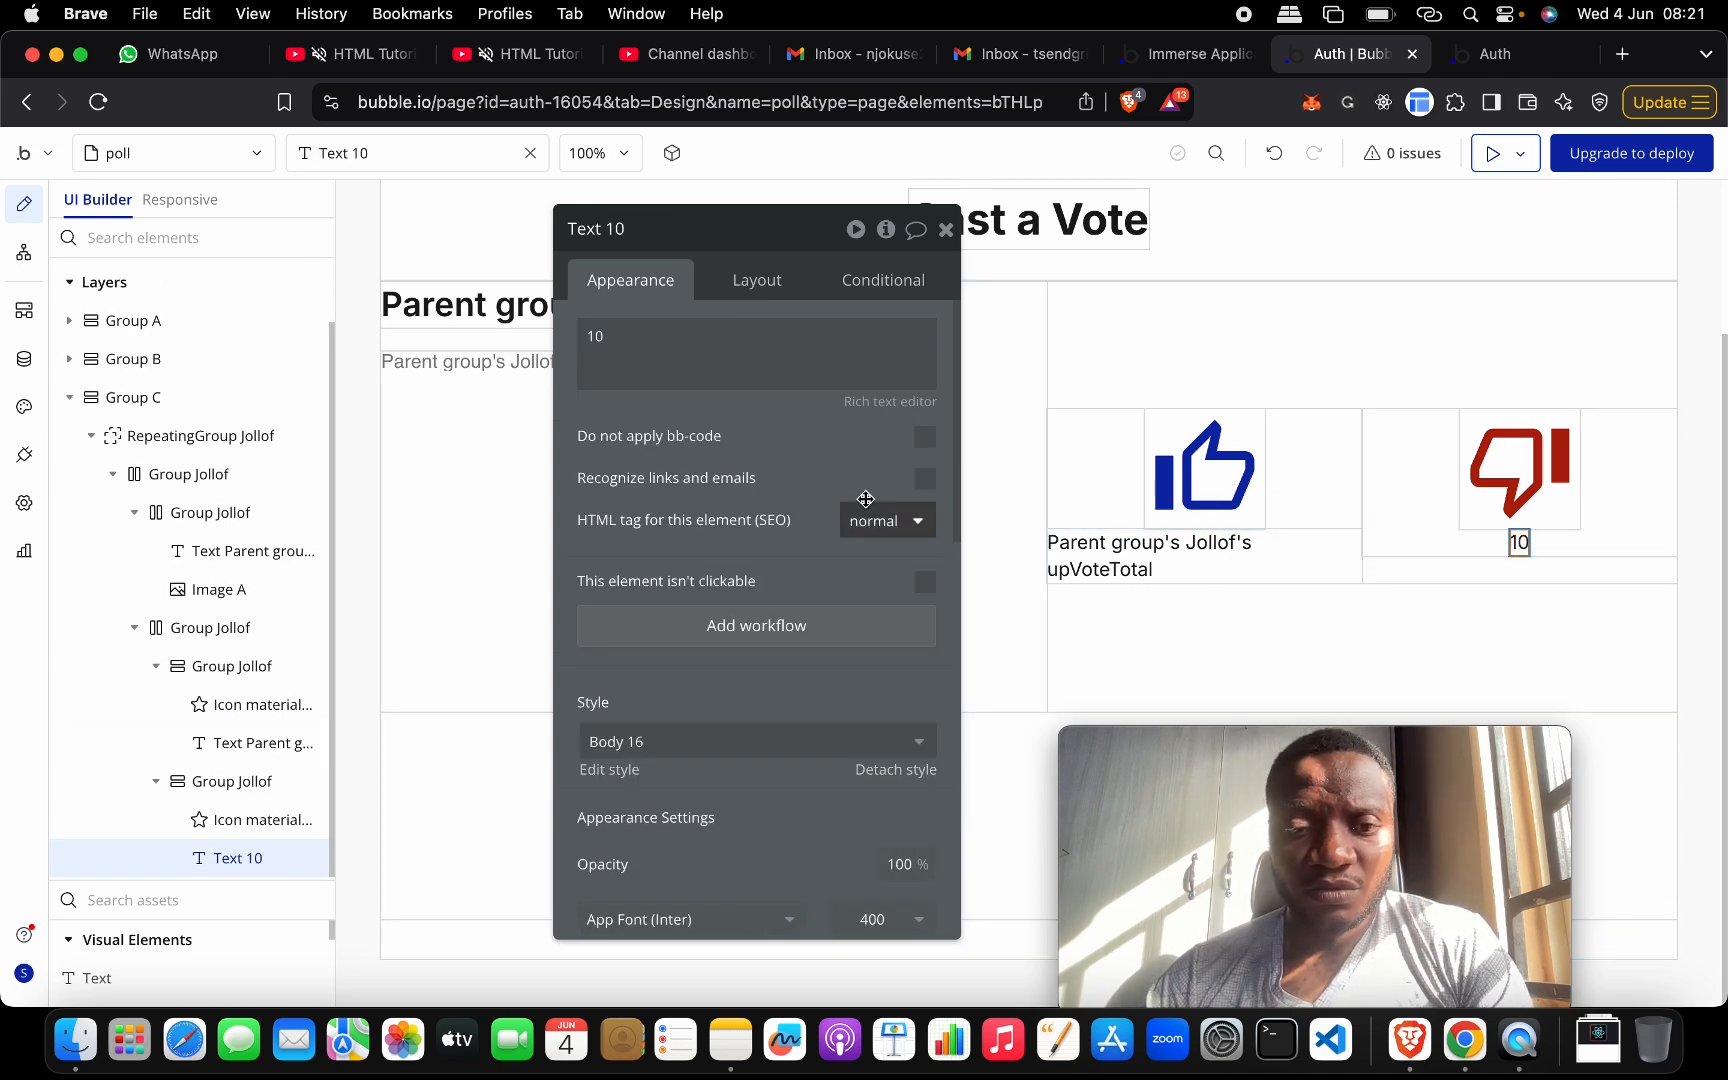
double_click(609, 350)
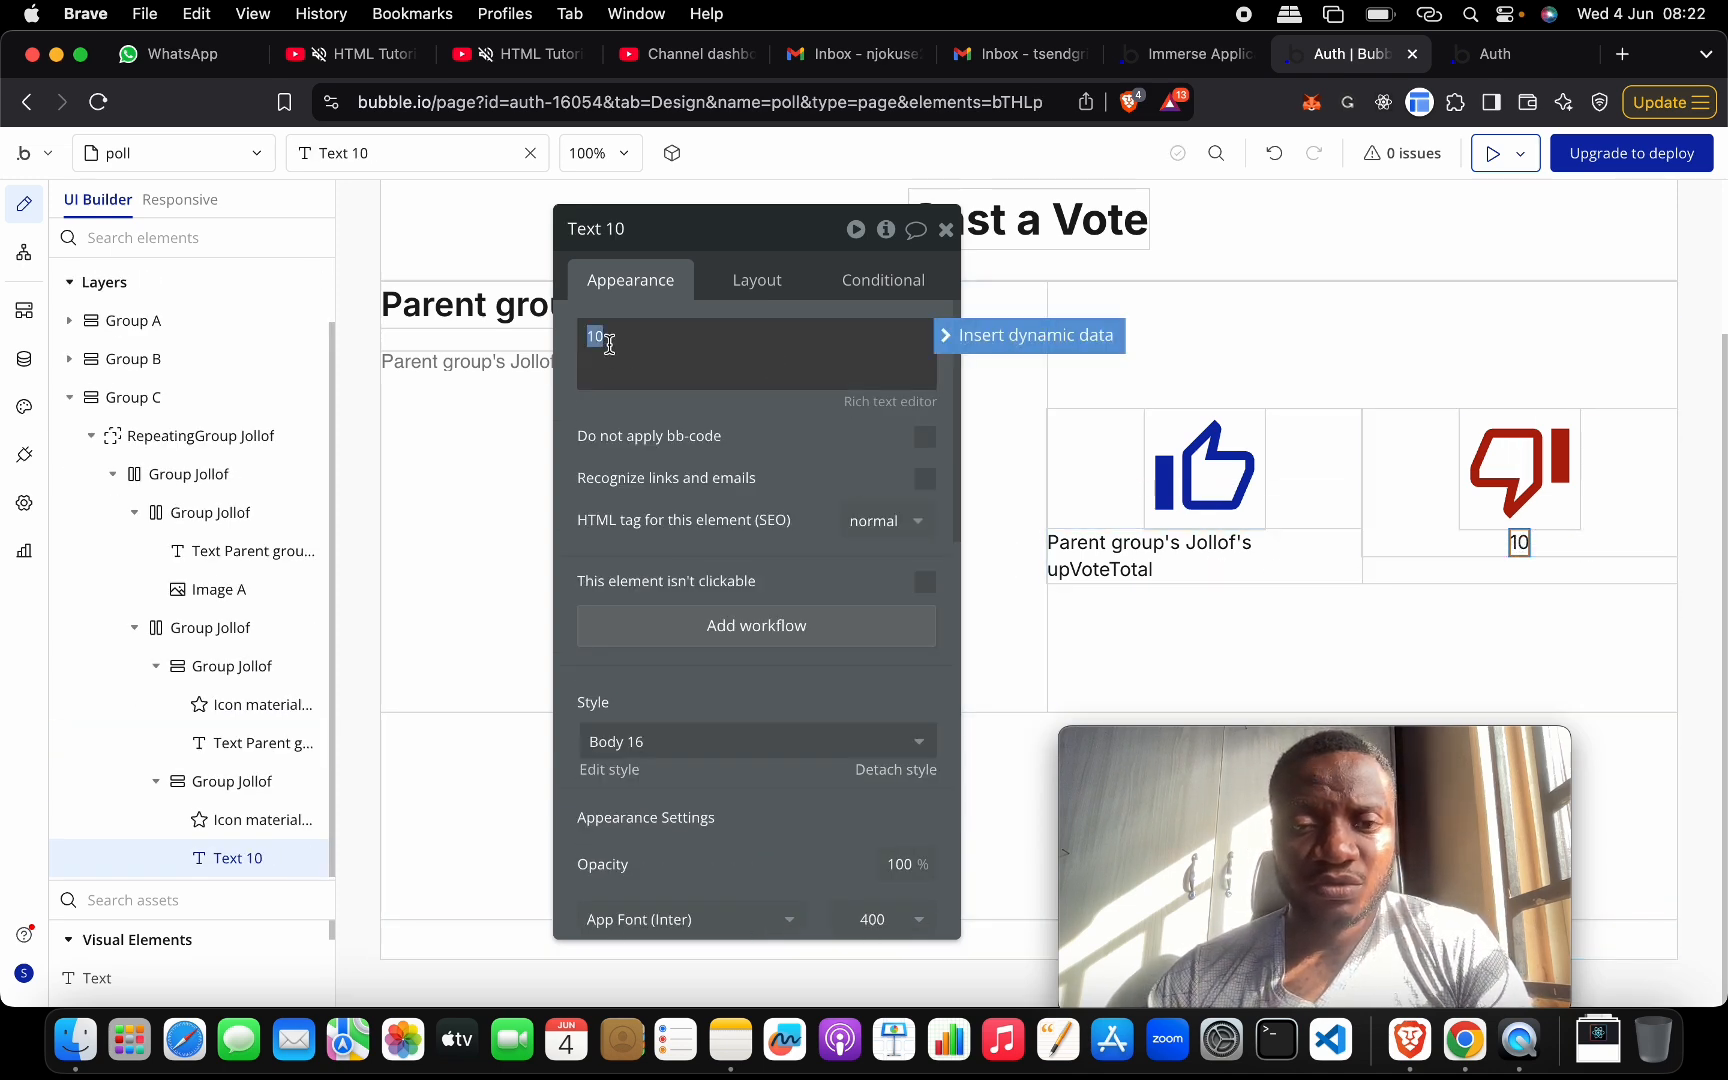
left_click(1022, 339)
left_click(779, 399)
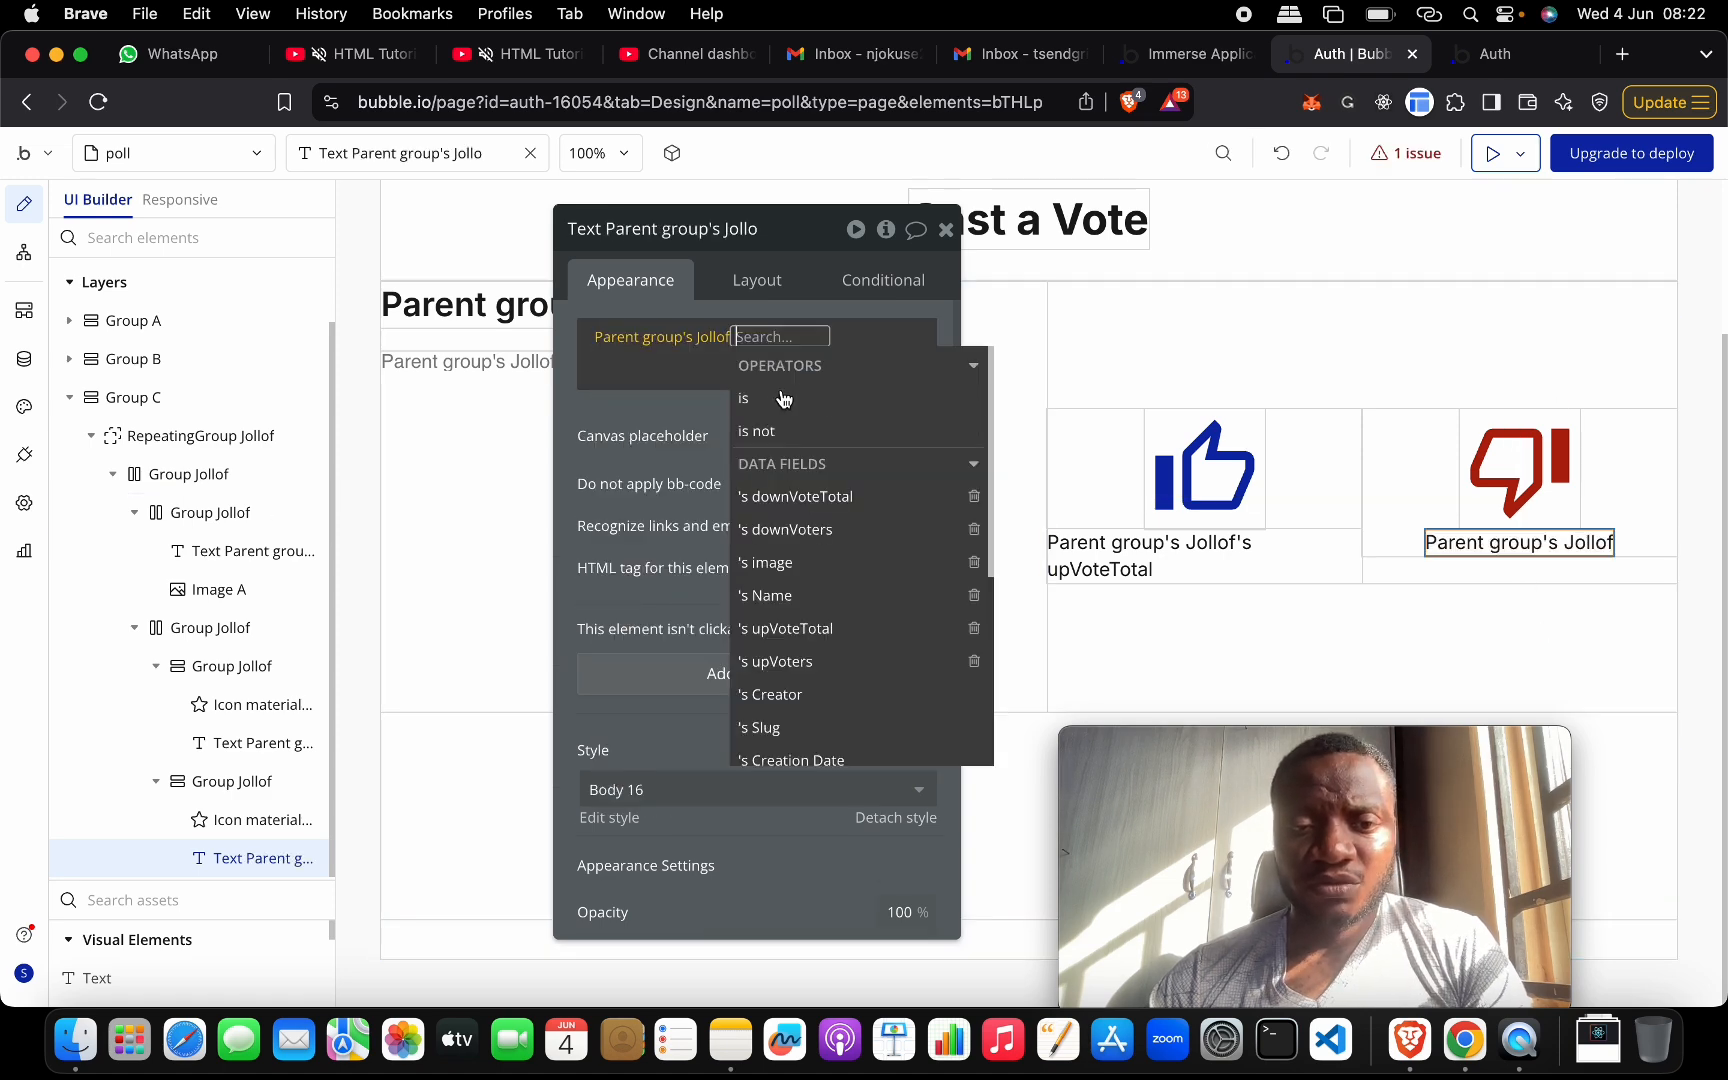
left_click(885, 508)
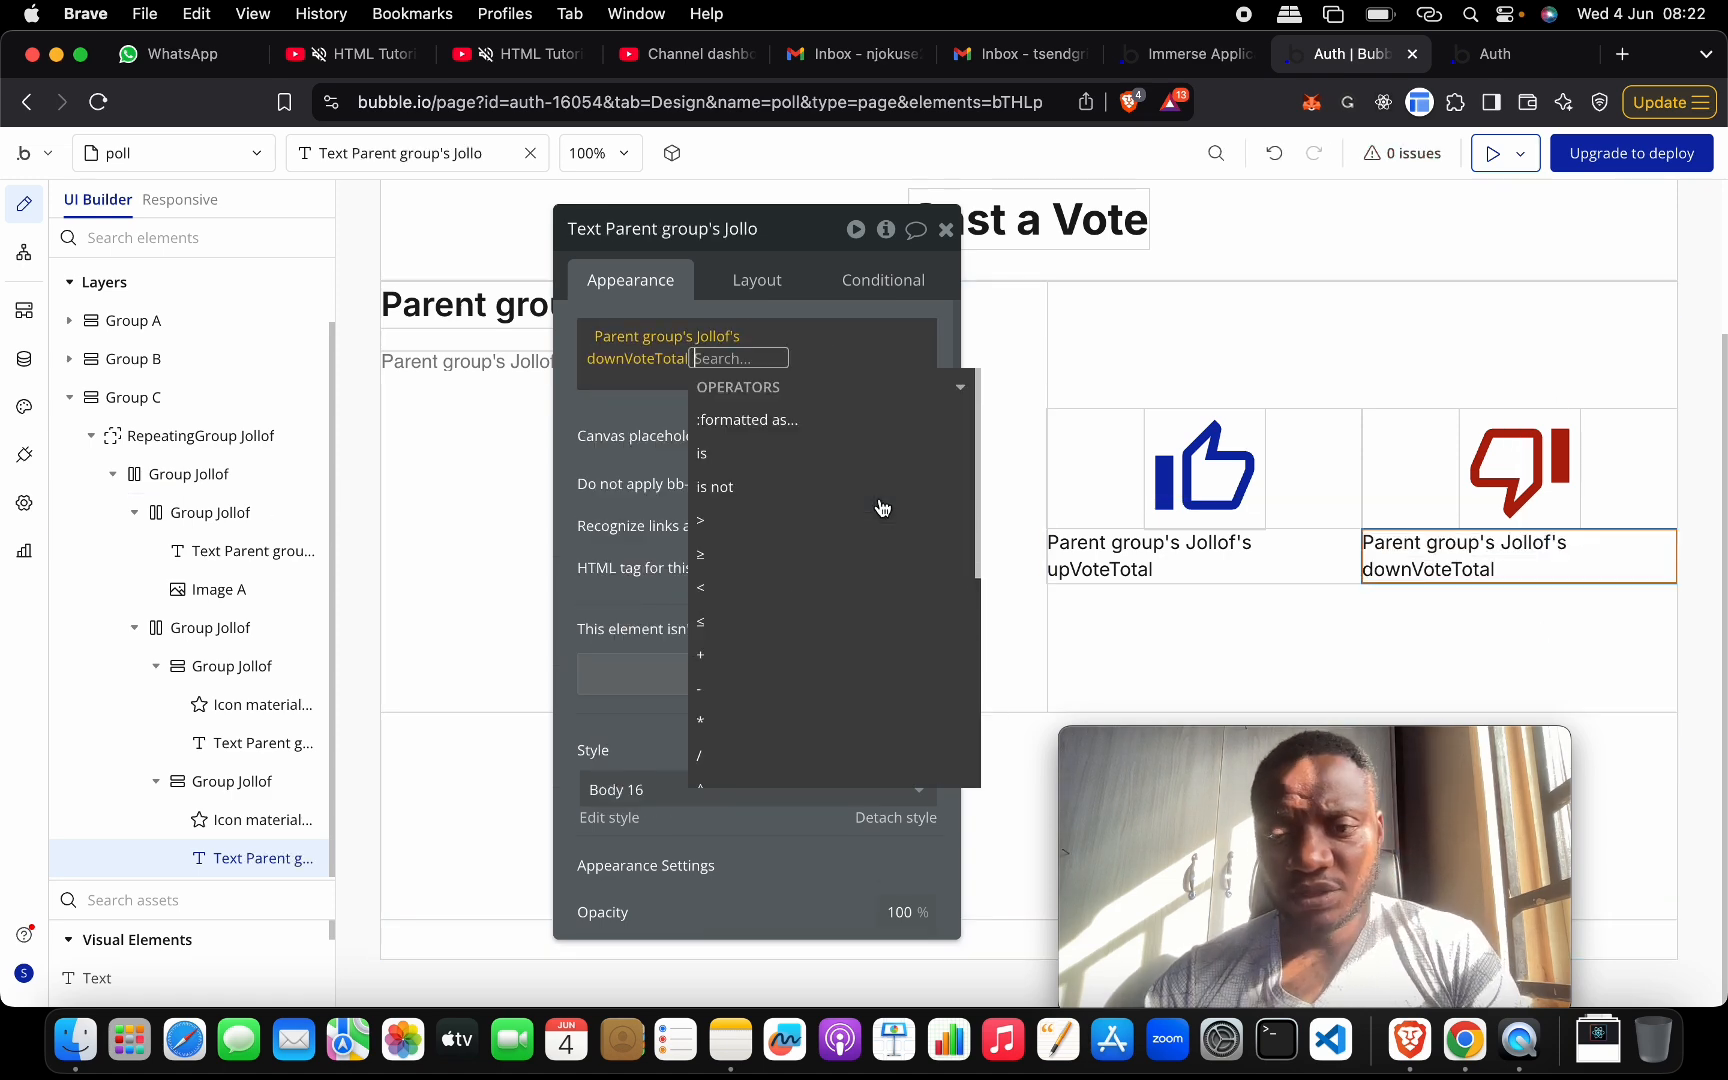
left_click(863, 312)
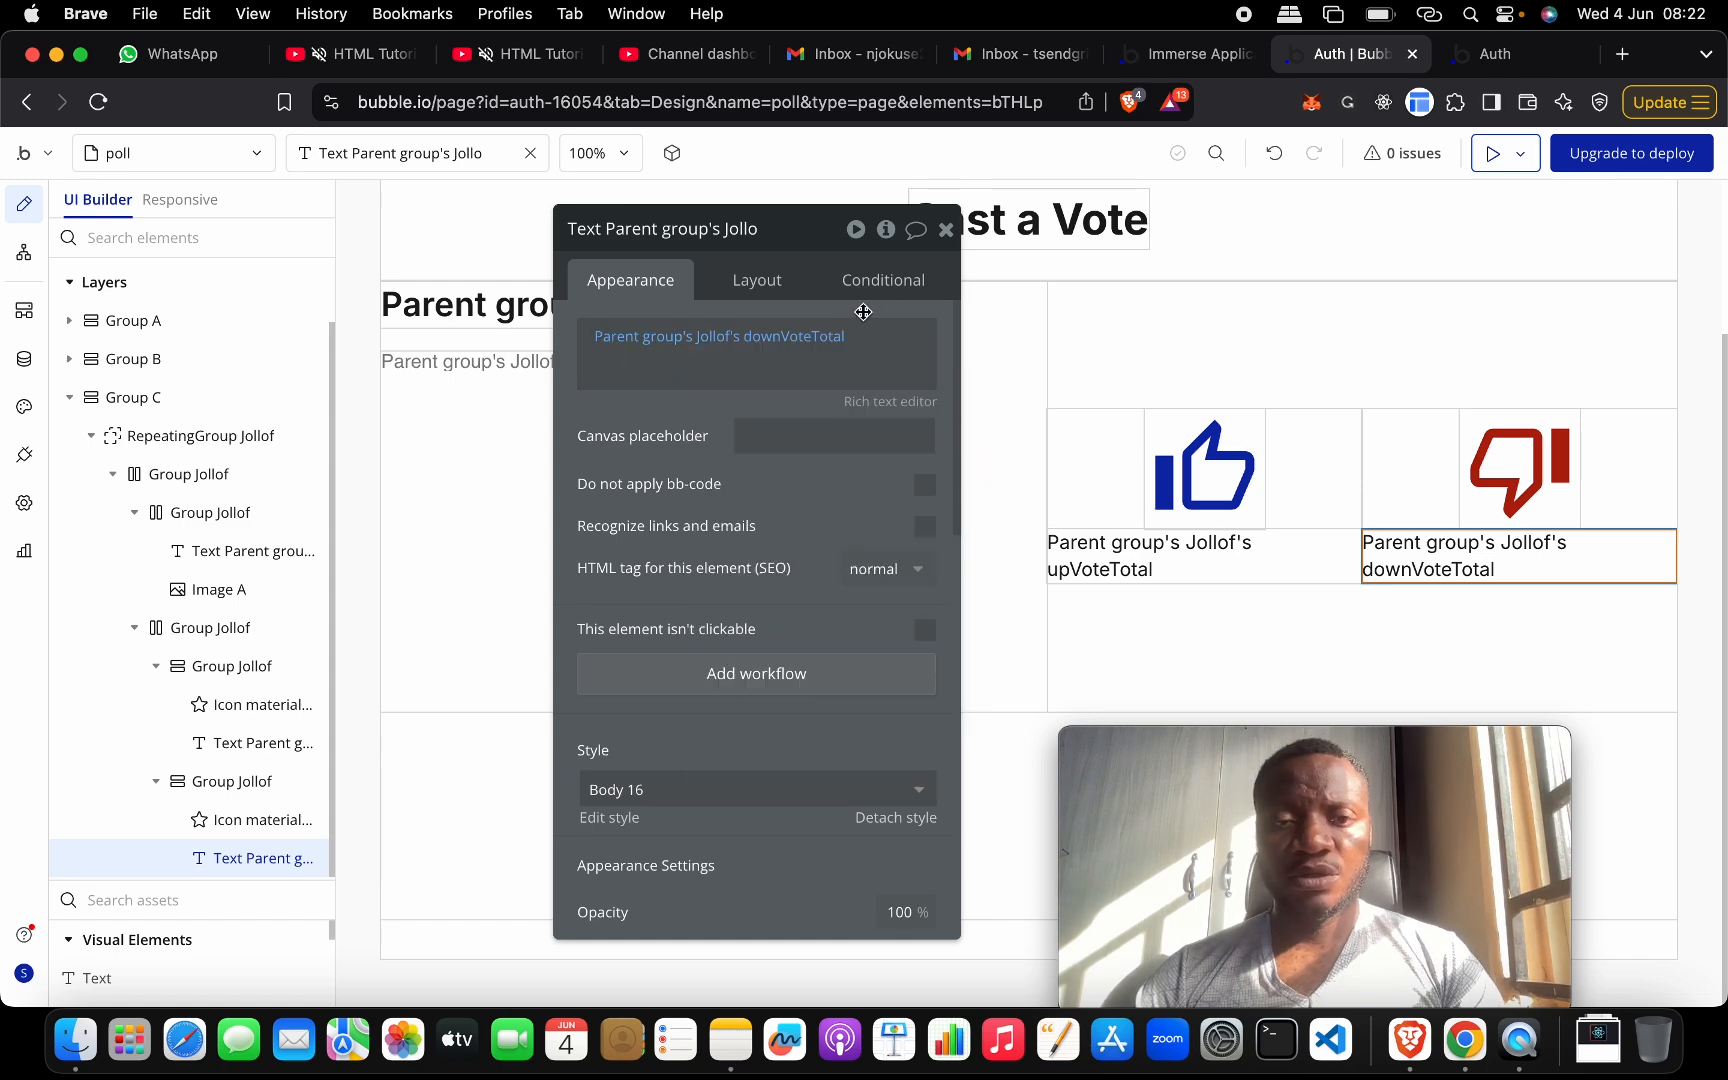
left_click(946, 231)
- Check the poll page in the running app preview and return to the editor
scroll(1008, 374, "up", 2)
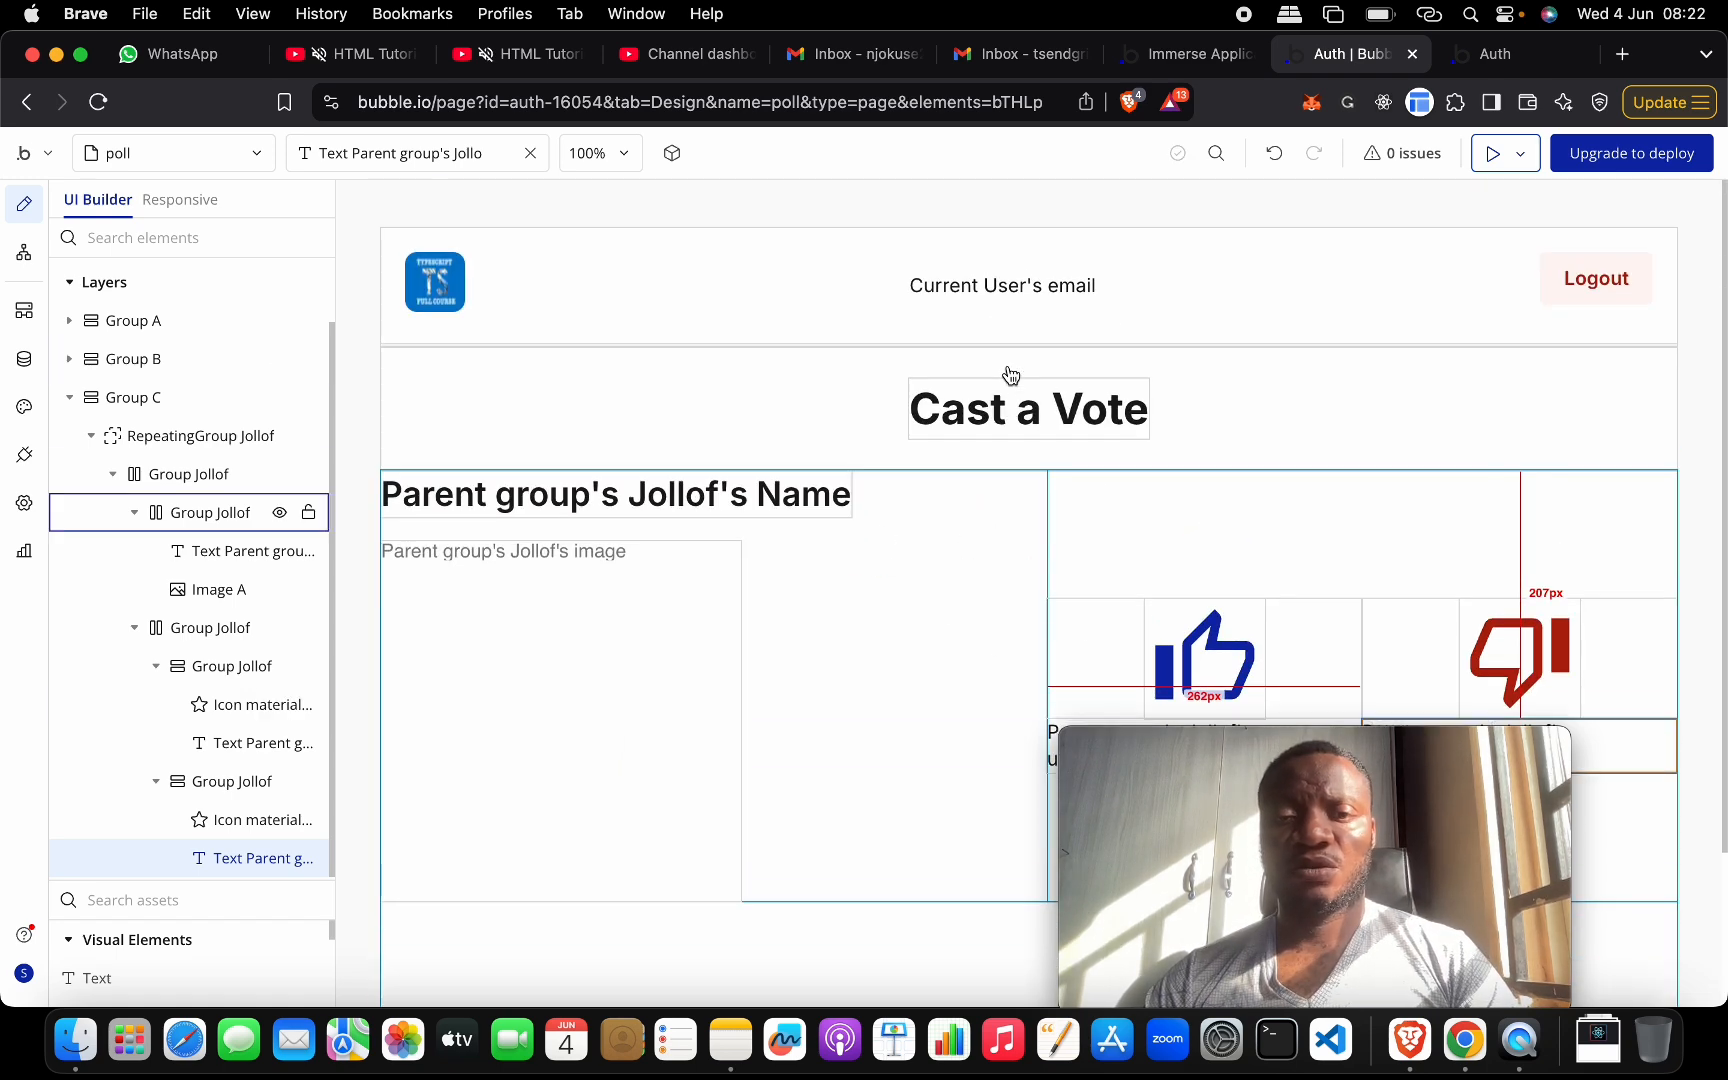
left_click(1476, 58)
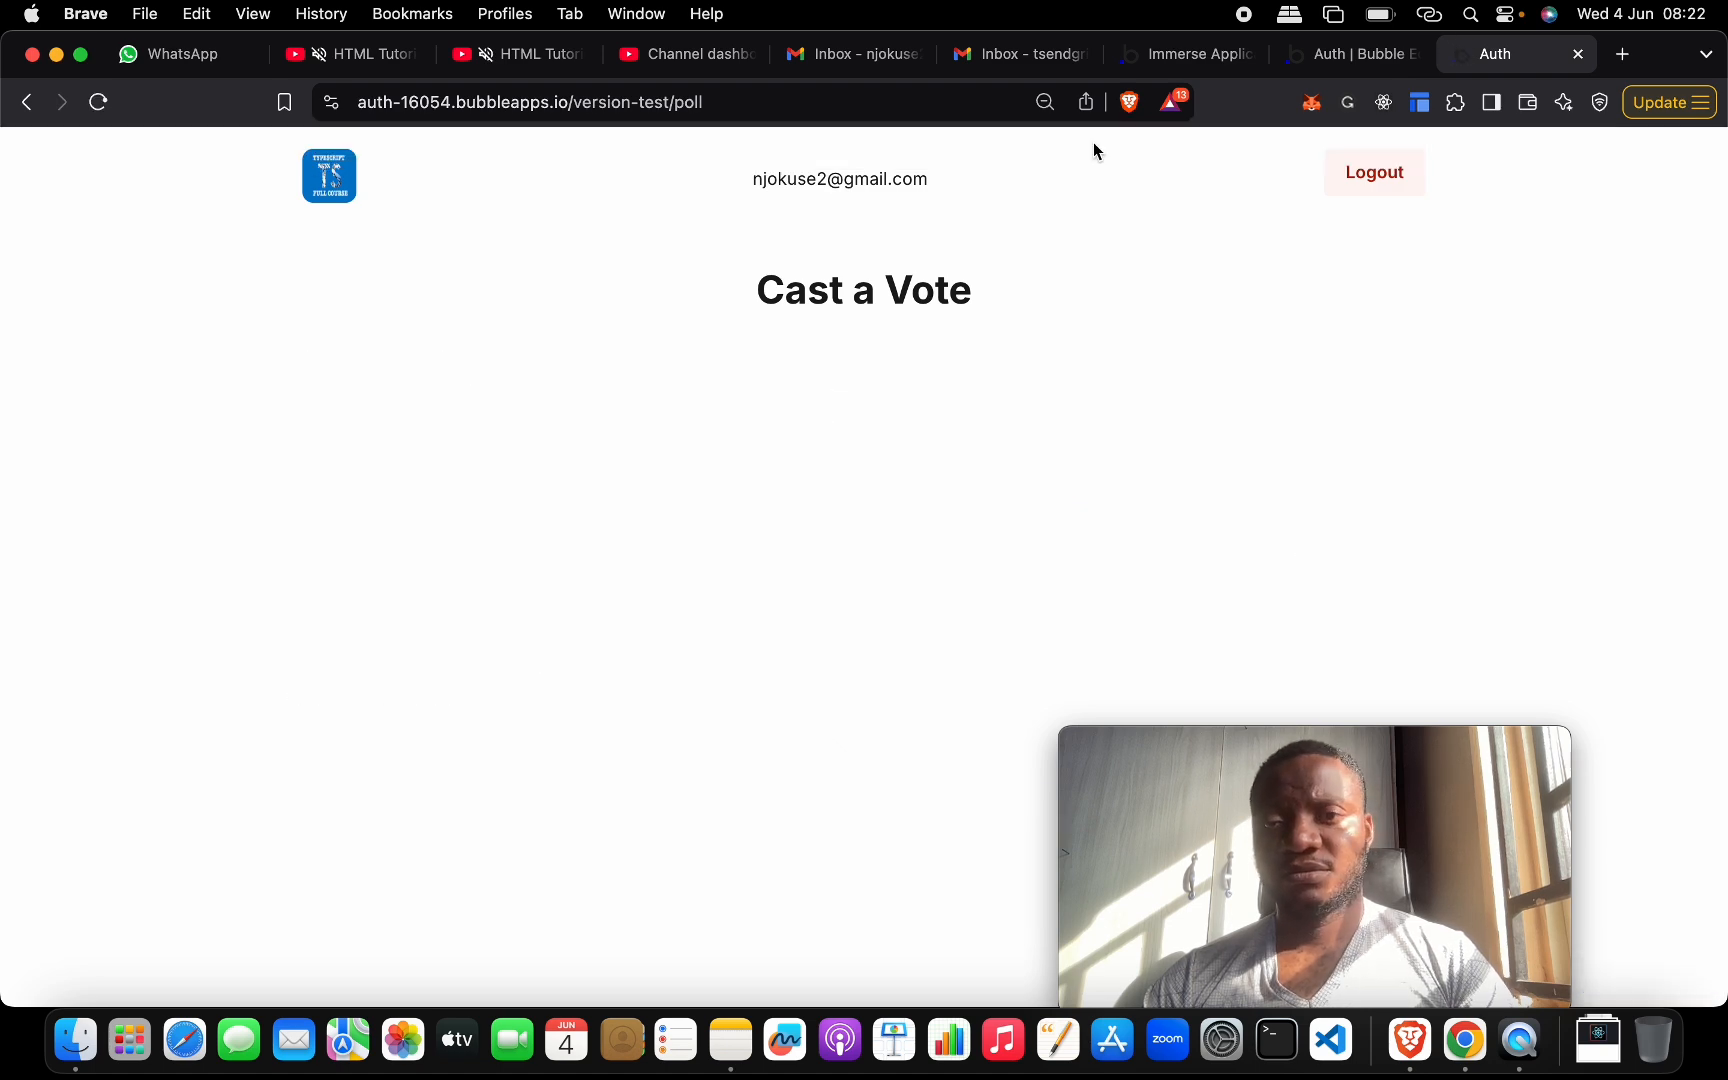
left_click(1326, 58)
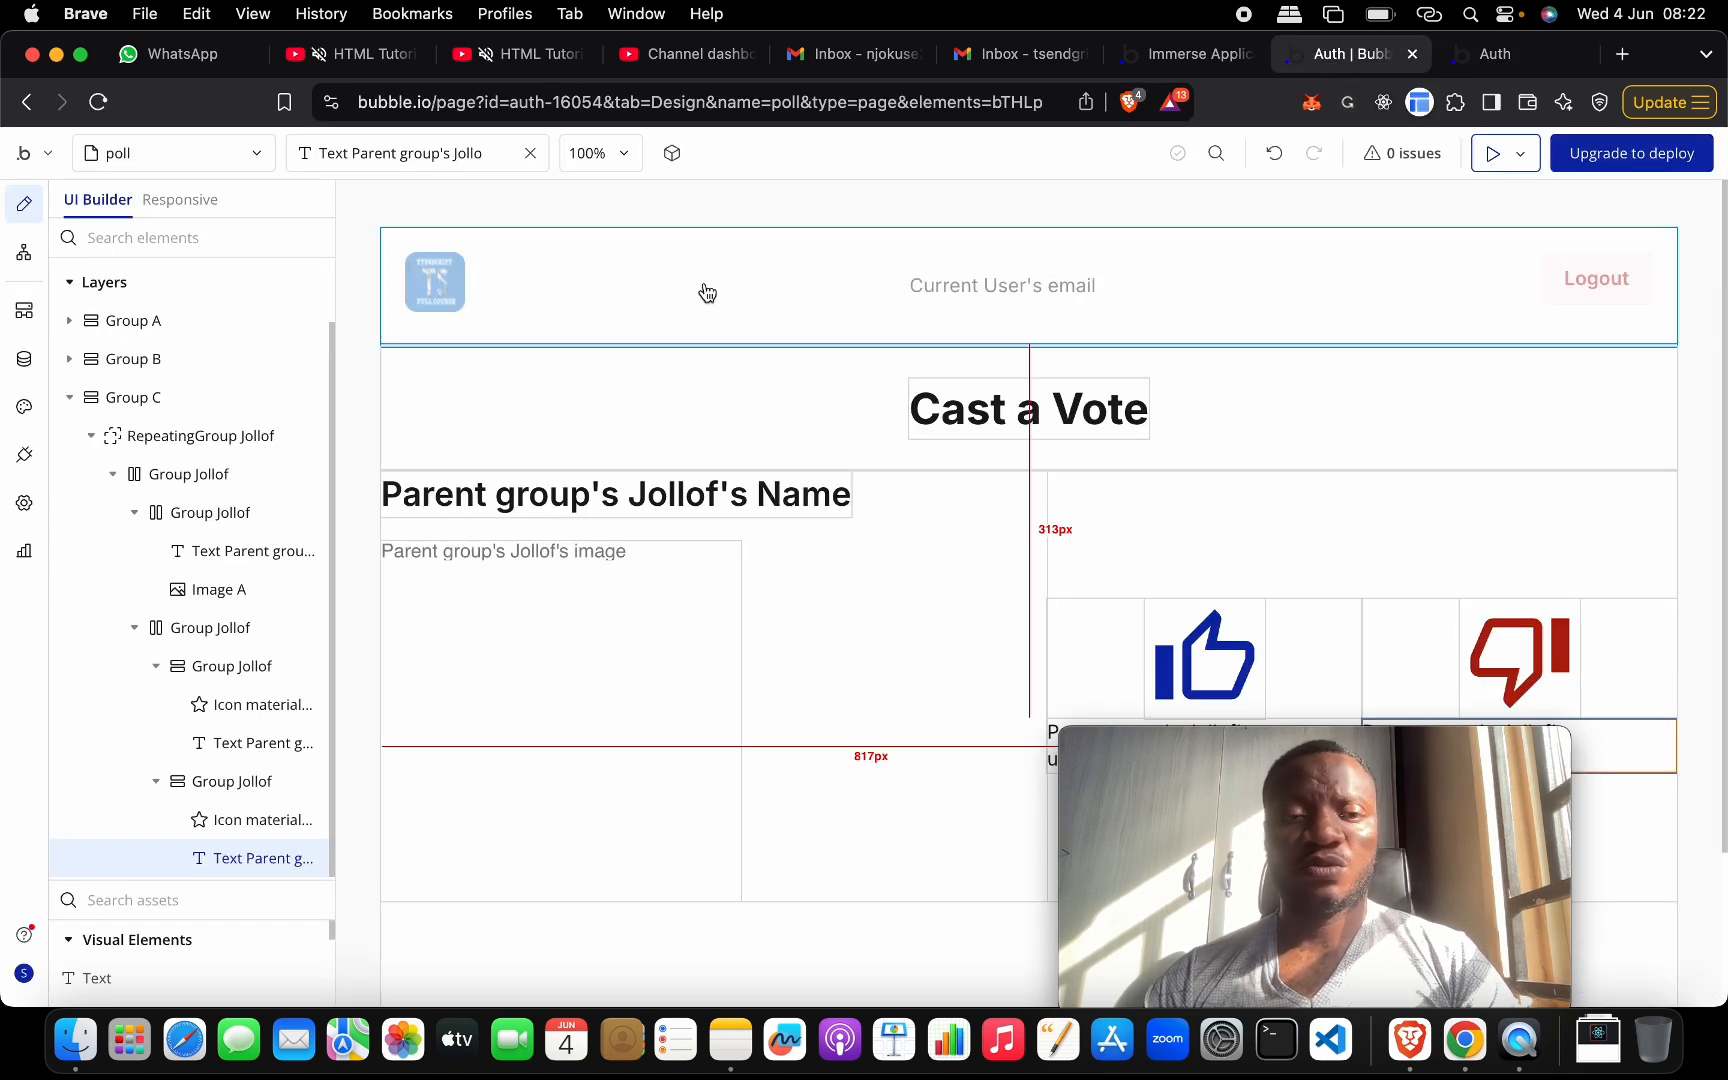
- Start a new database entry for the Jollof data type in the app data and name it Nigerian Jollof
left_click(25, 254)
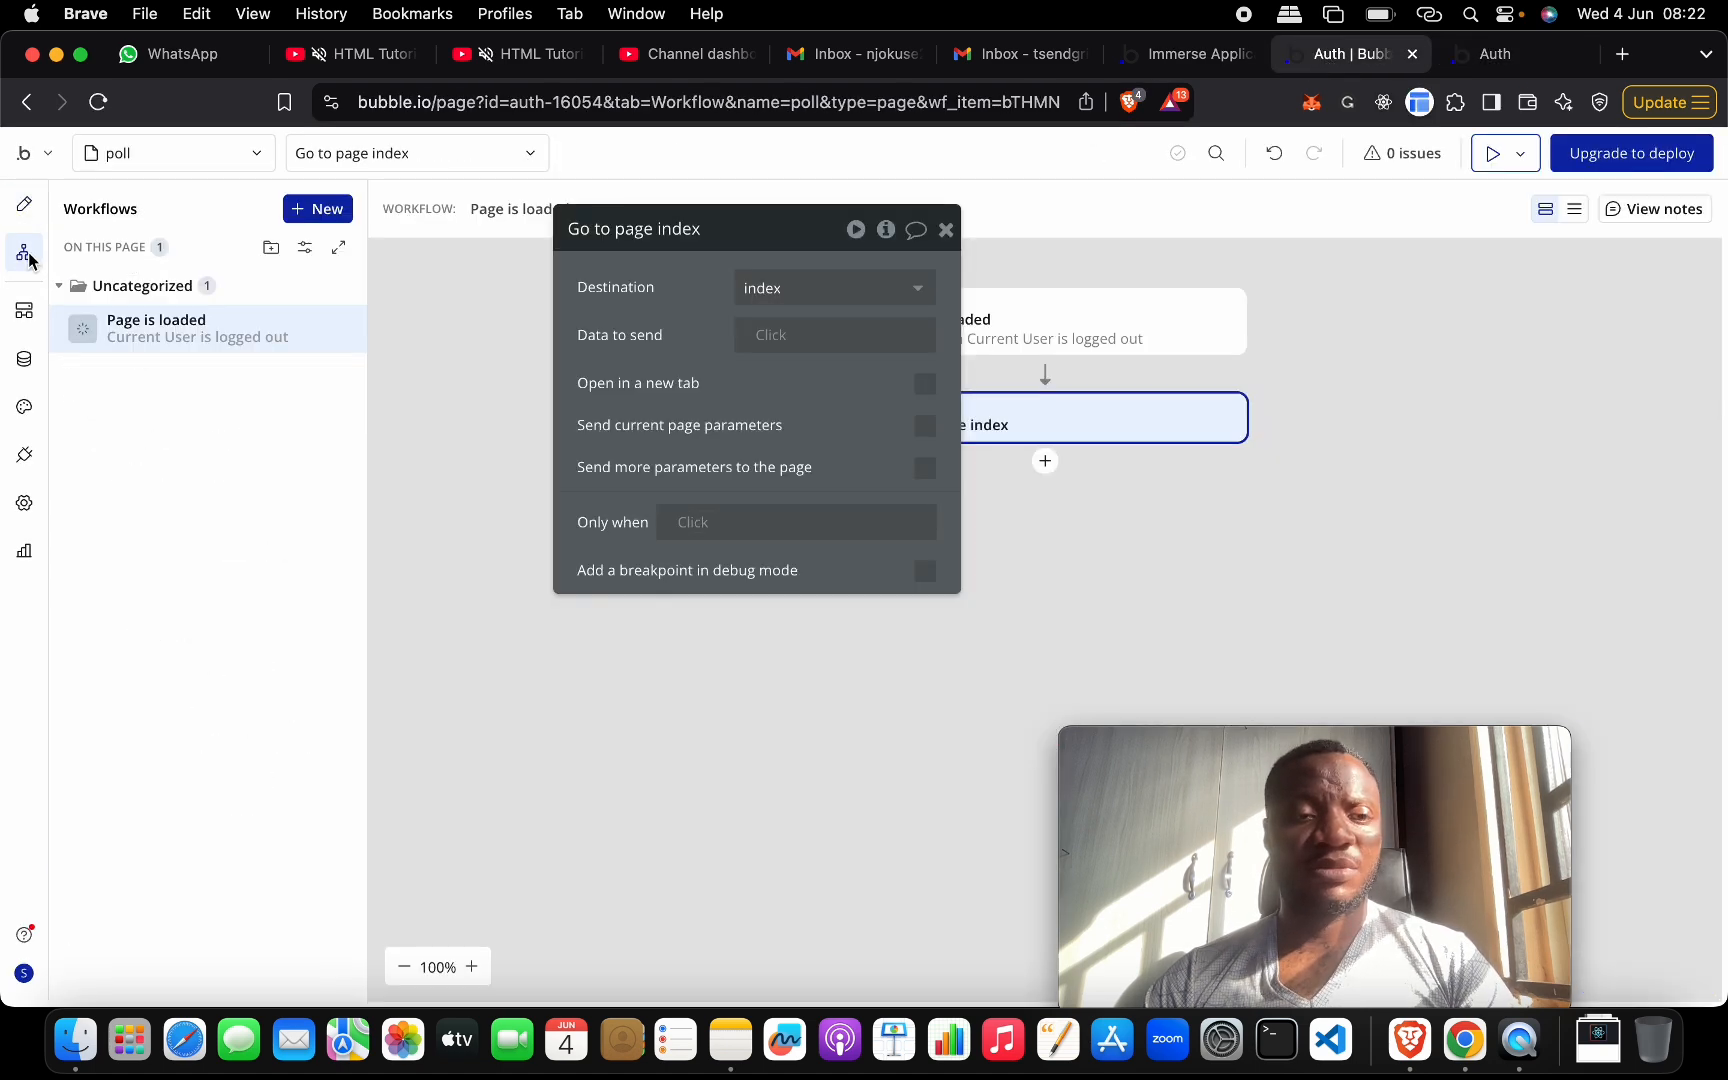
left_click(24, 310)
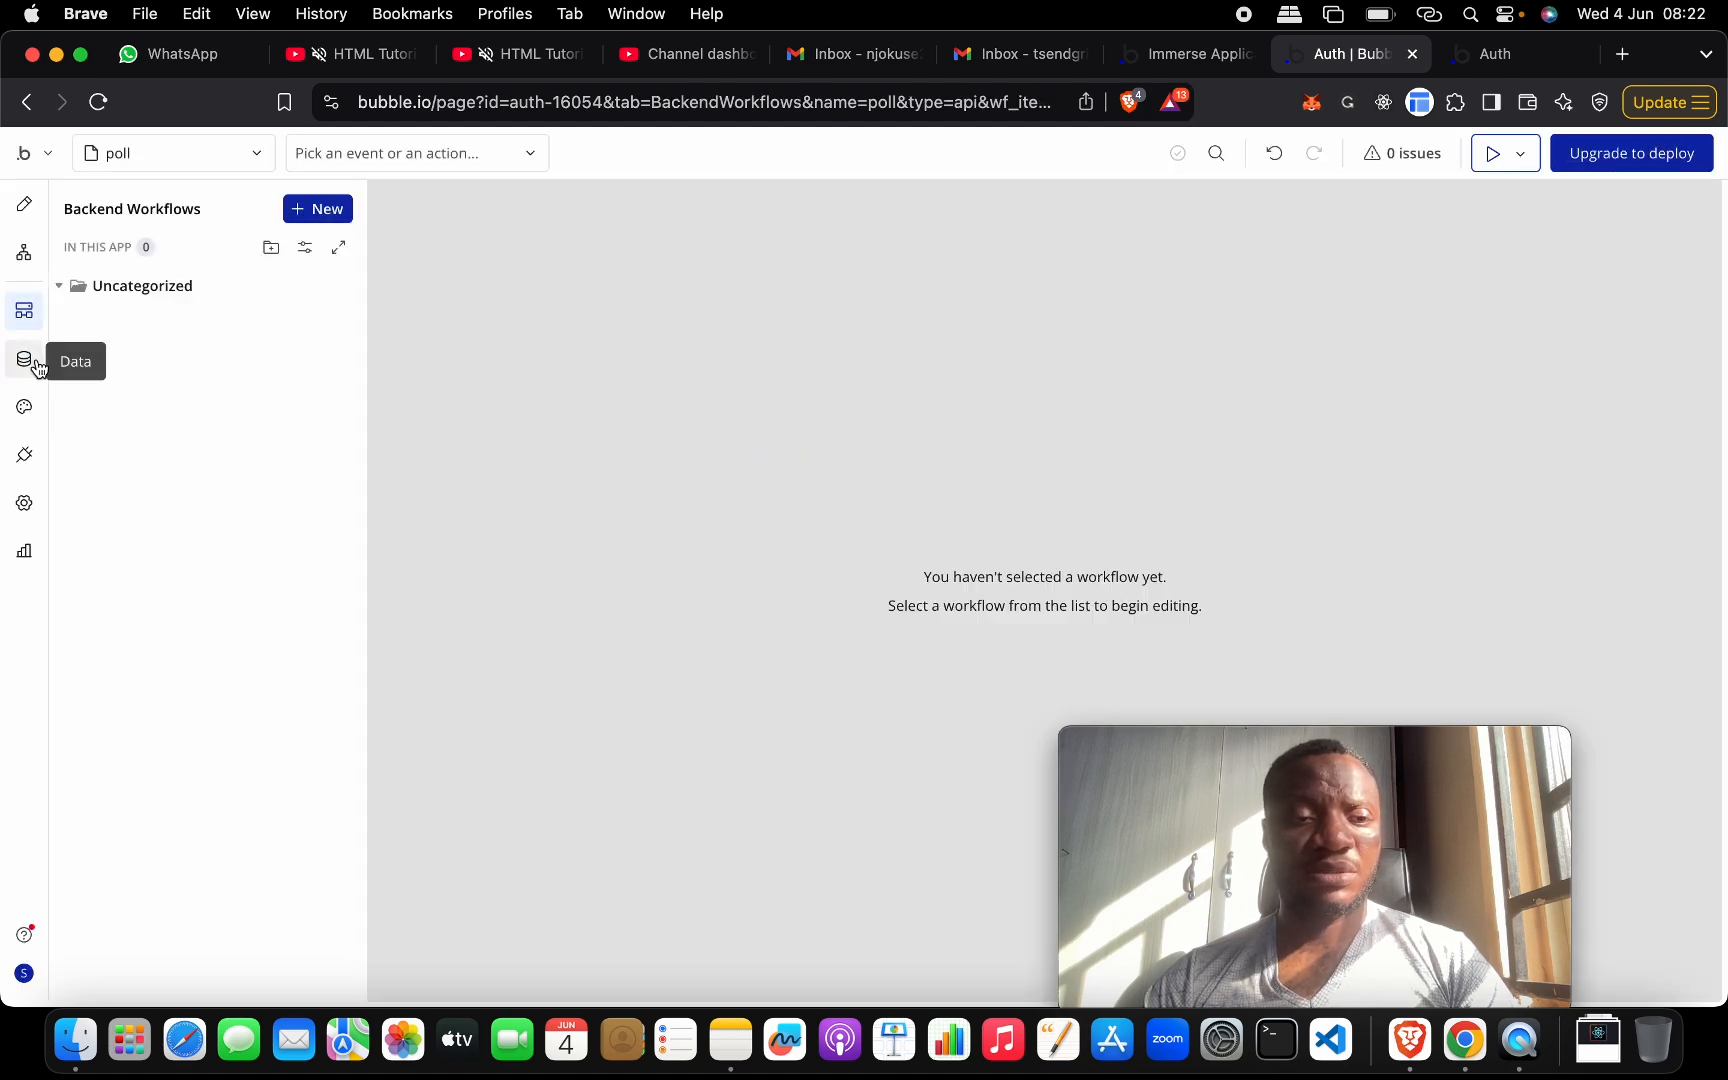
left_click(25, 360)
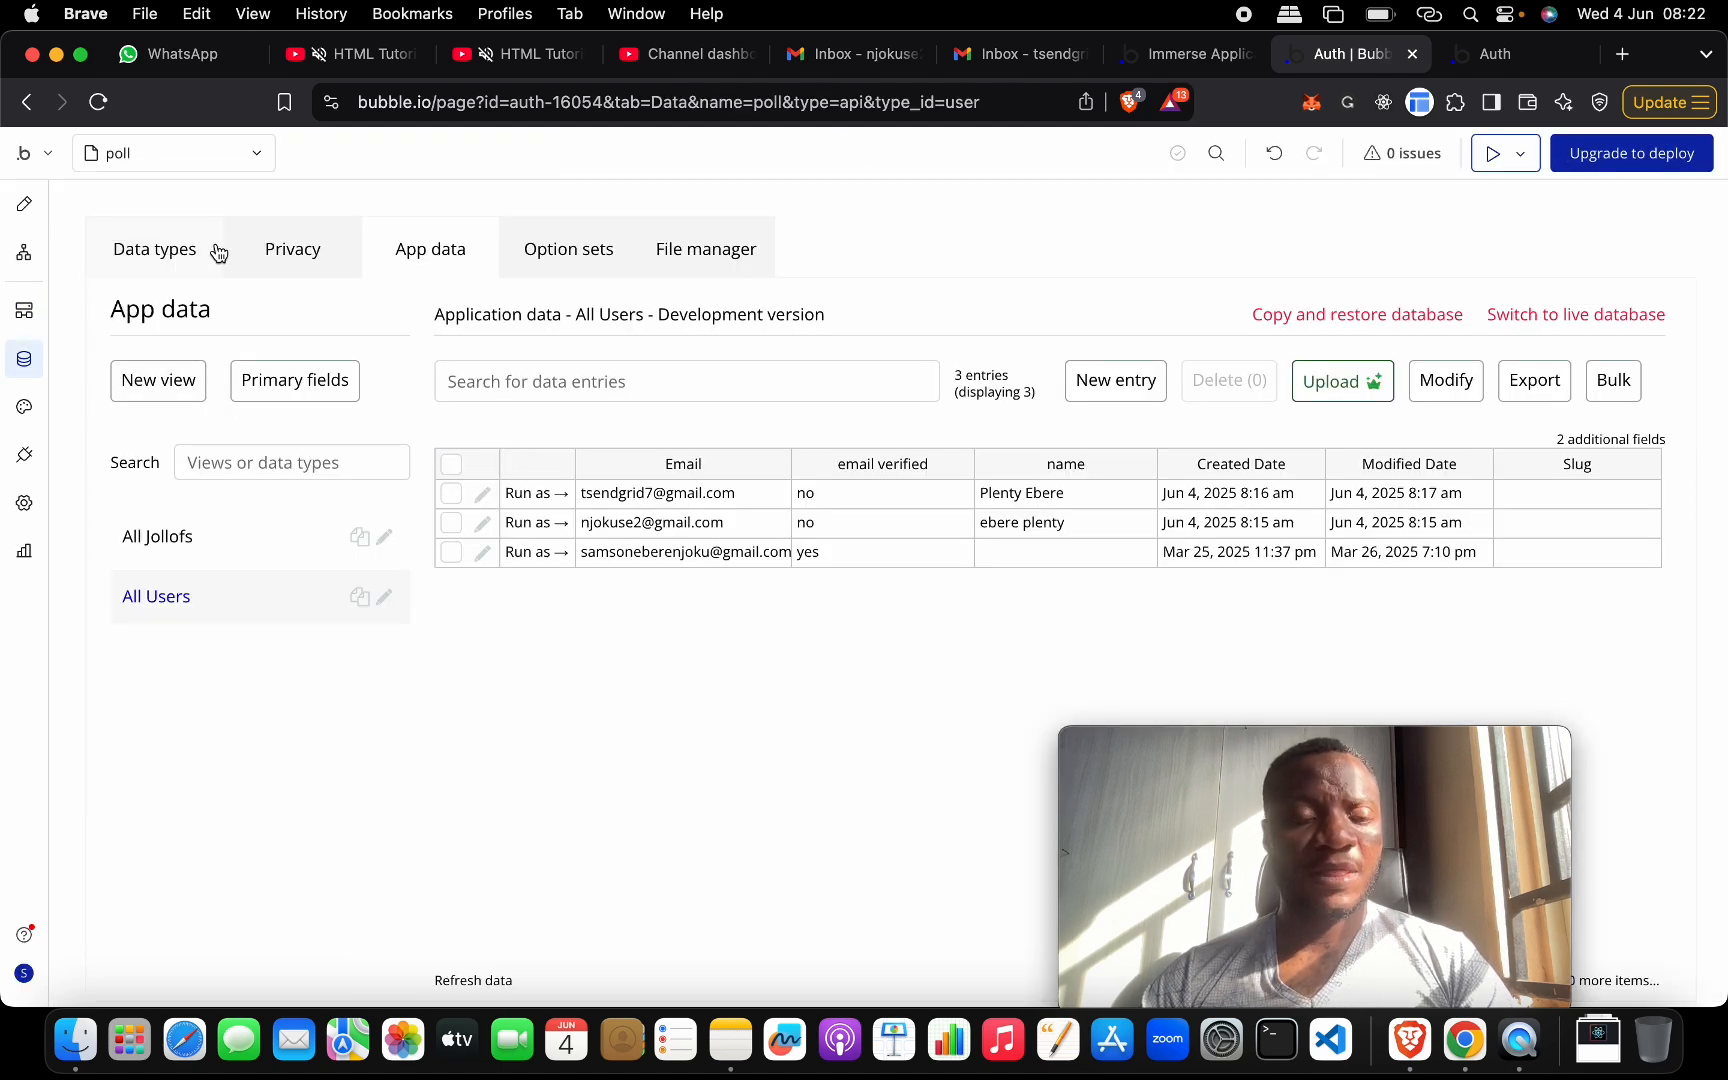
left_click(236, 546)
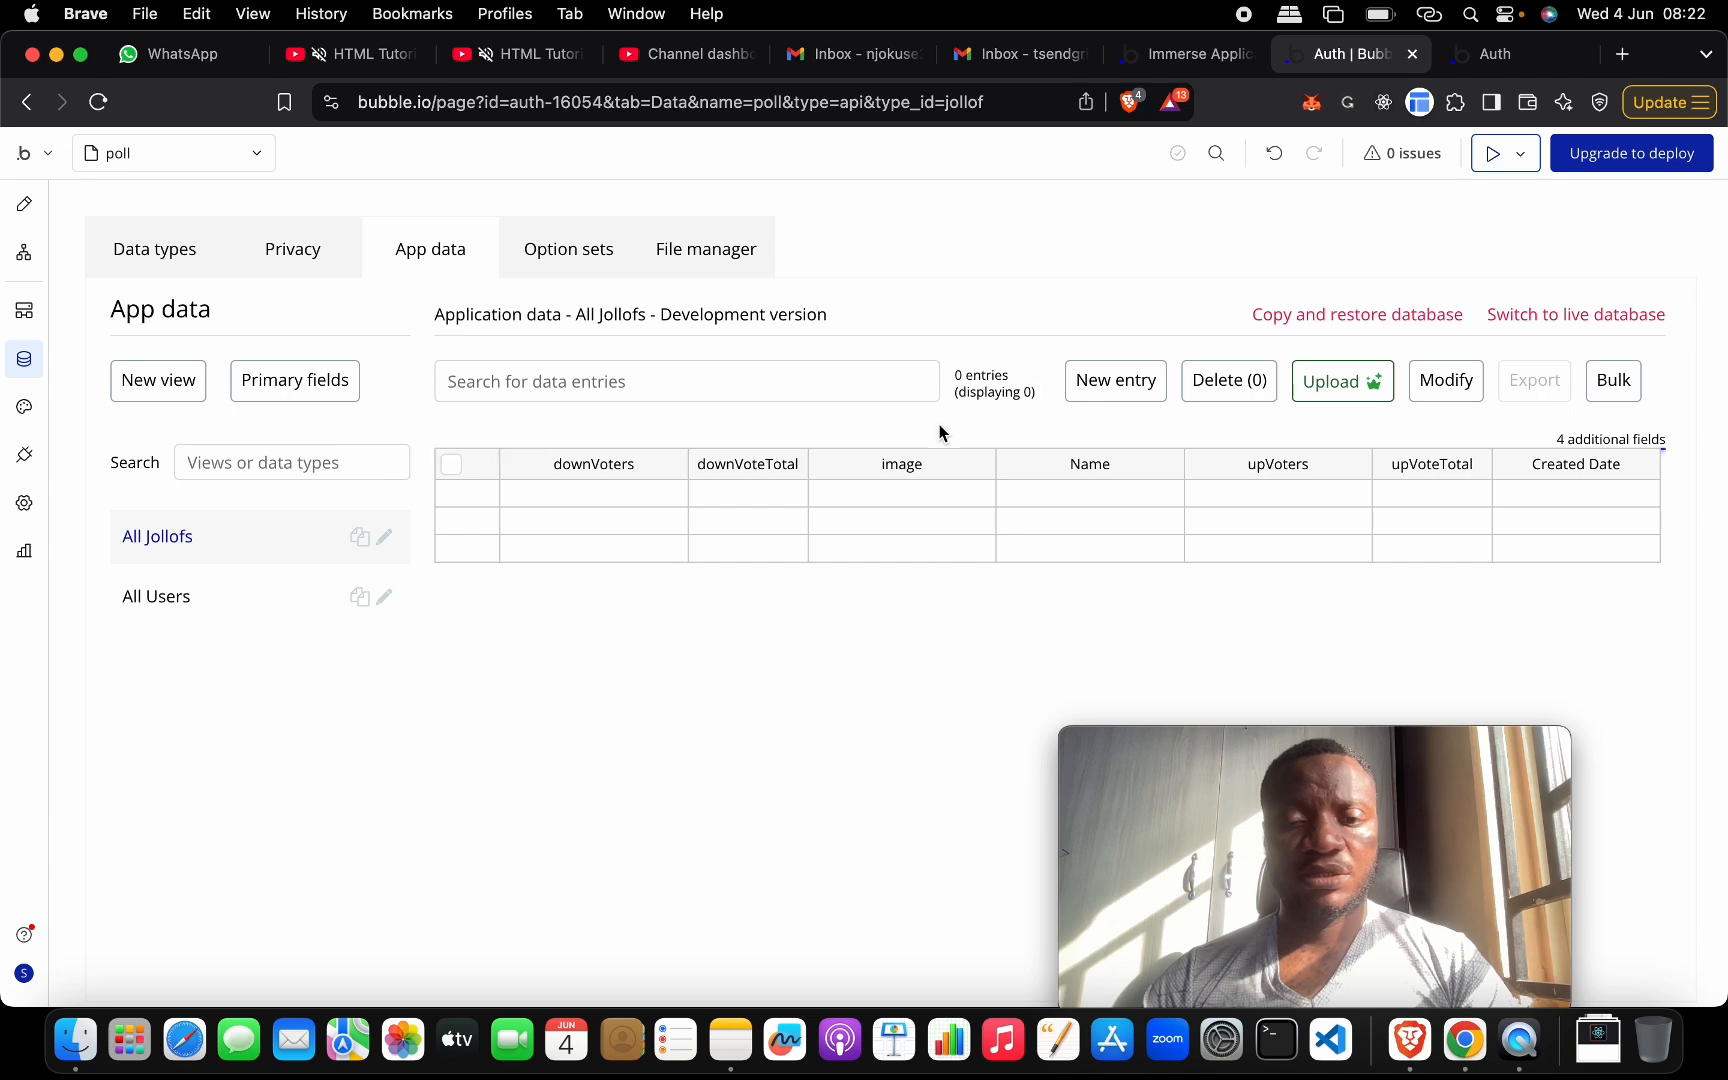
left_click(1128, 384)
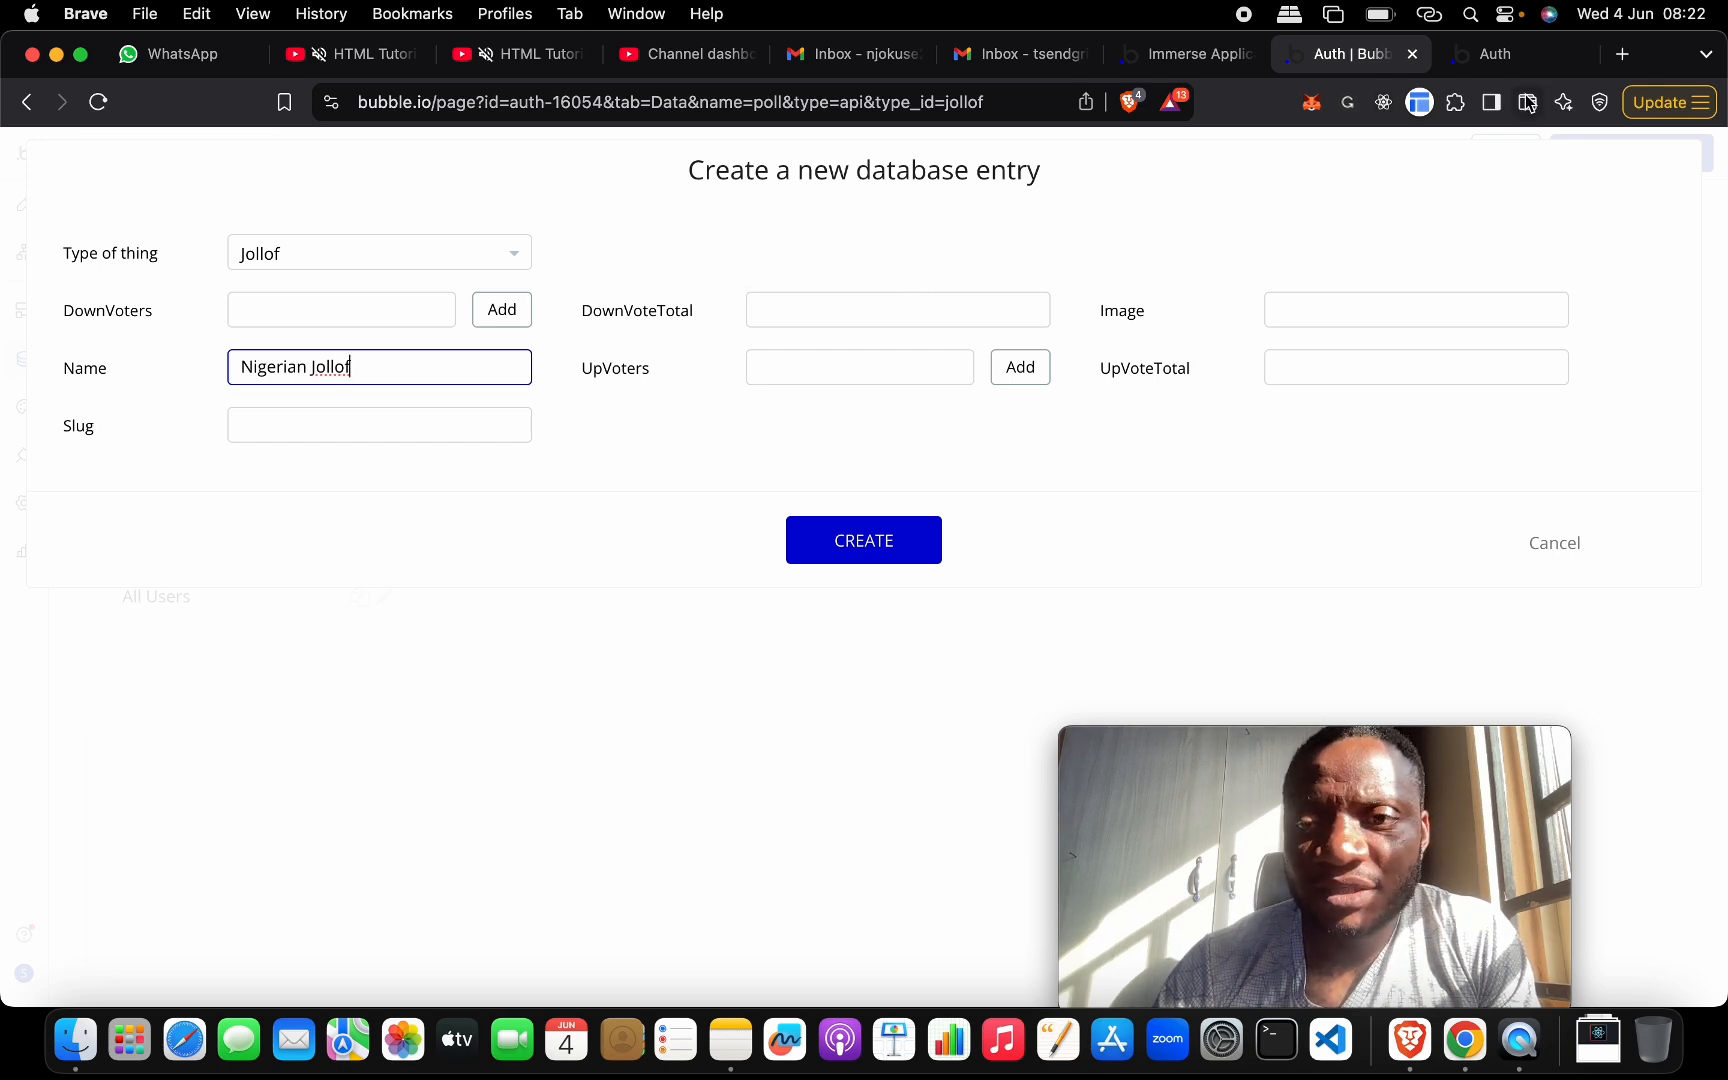
- Search Google Images for "Nigerian jollof" in a new browser tab
left_click(1513, 57)
left_click(1621, 55)
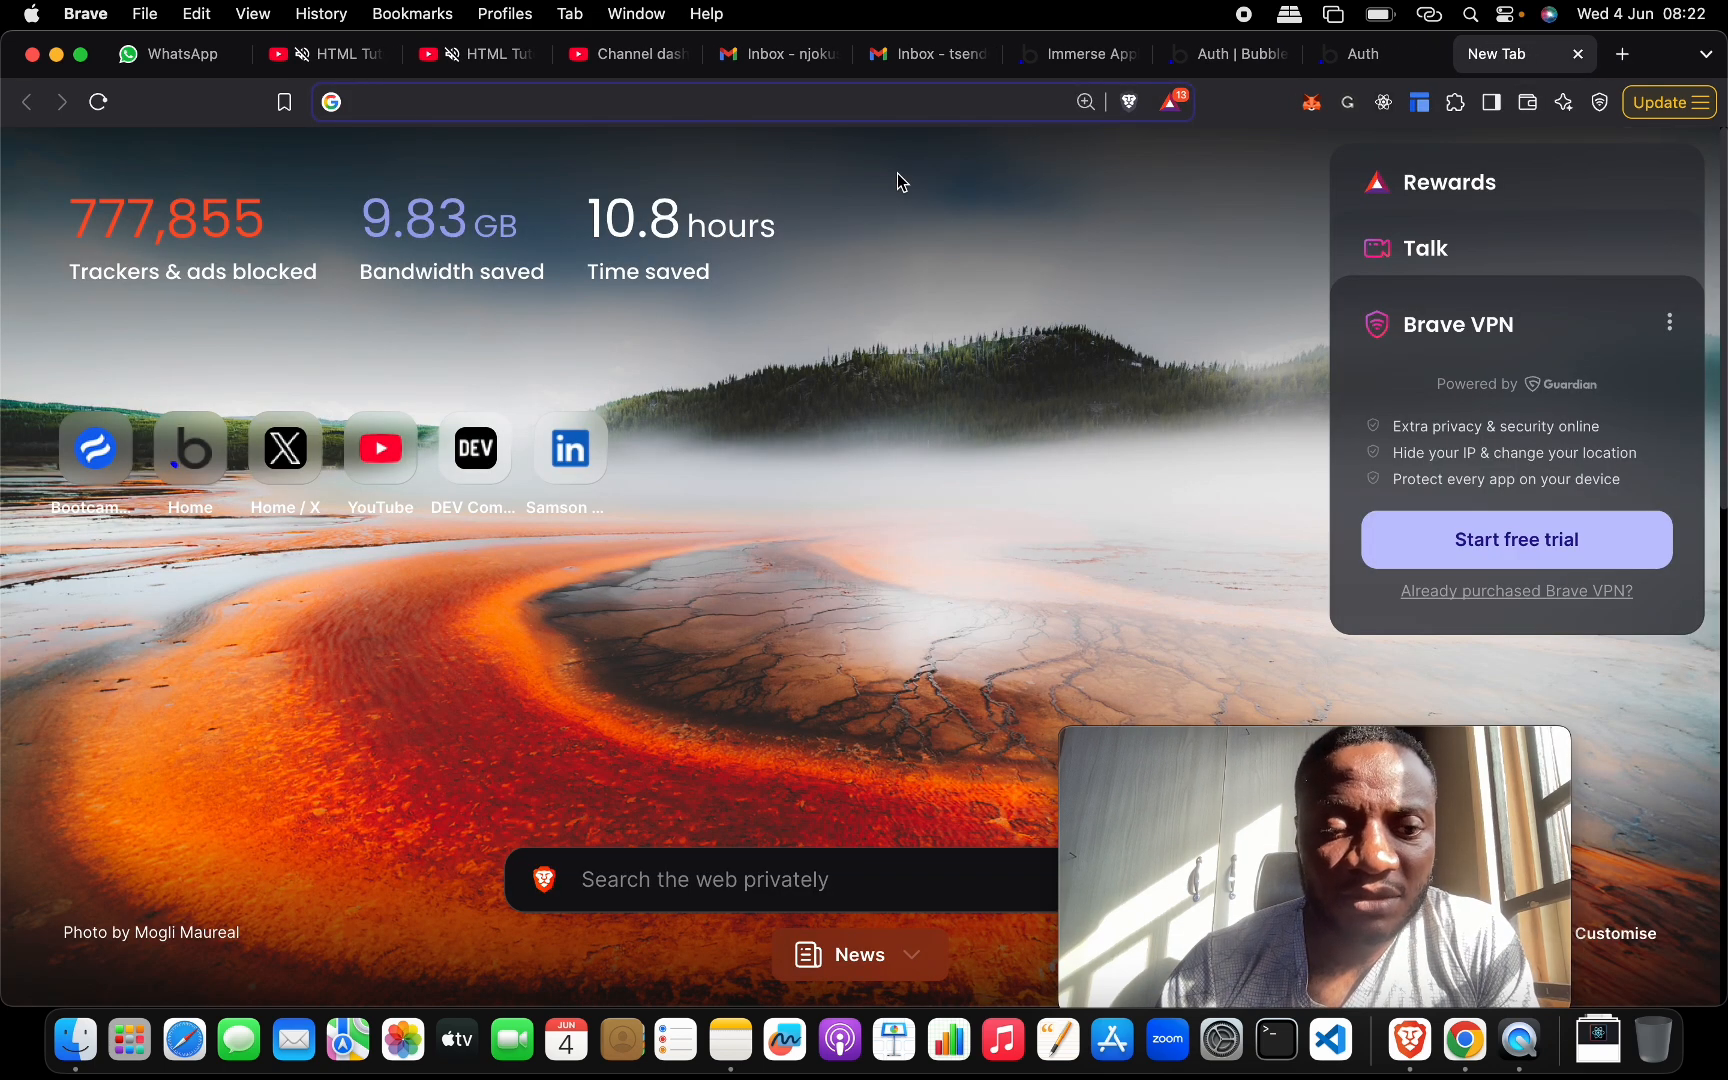
type("ni")
key("Down")
key("Return")
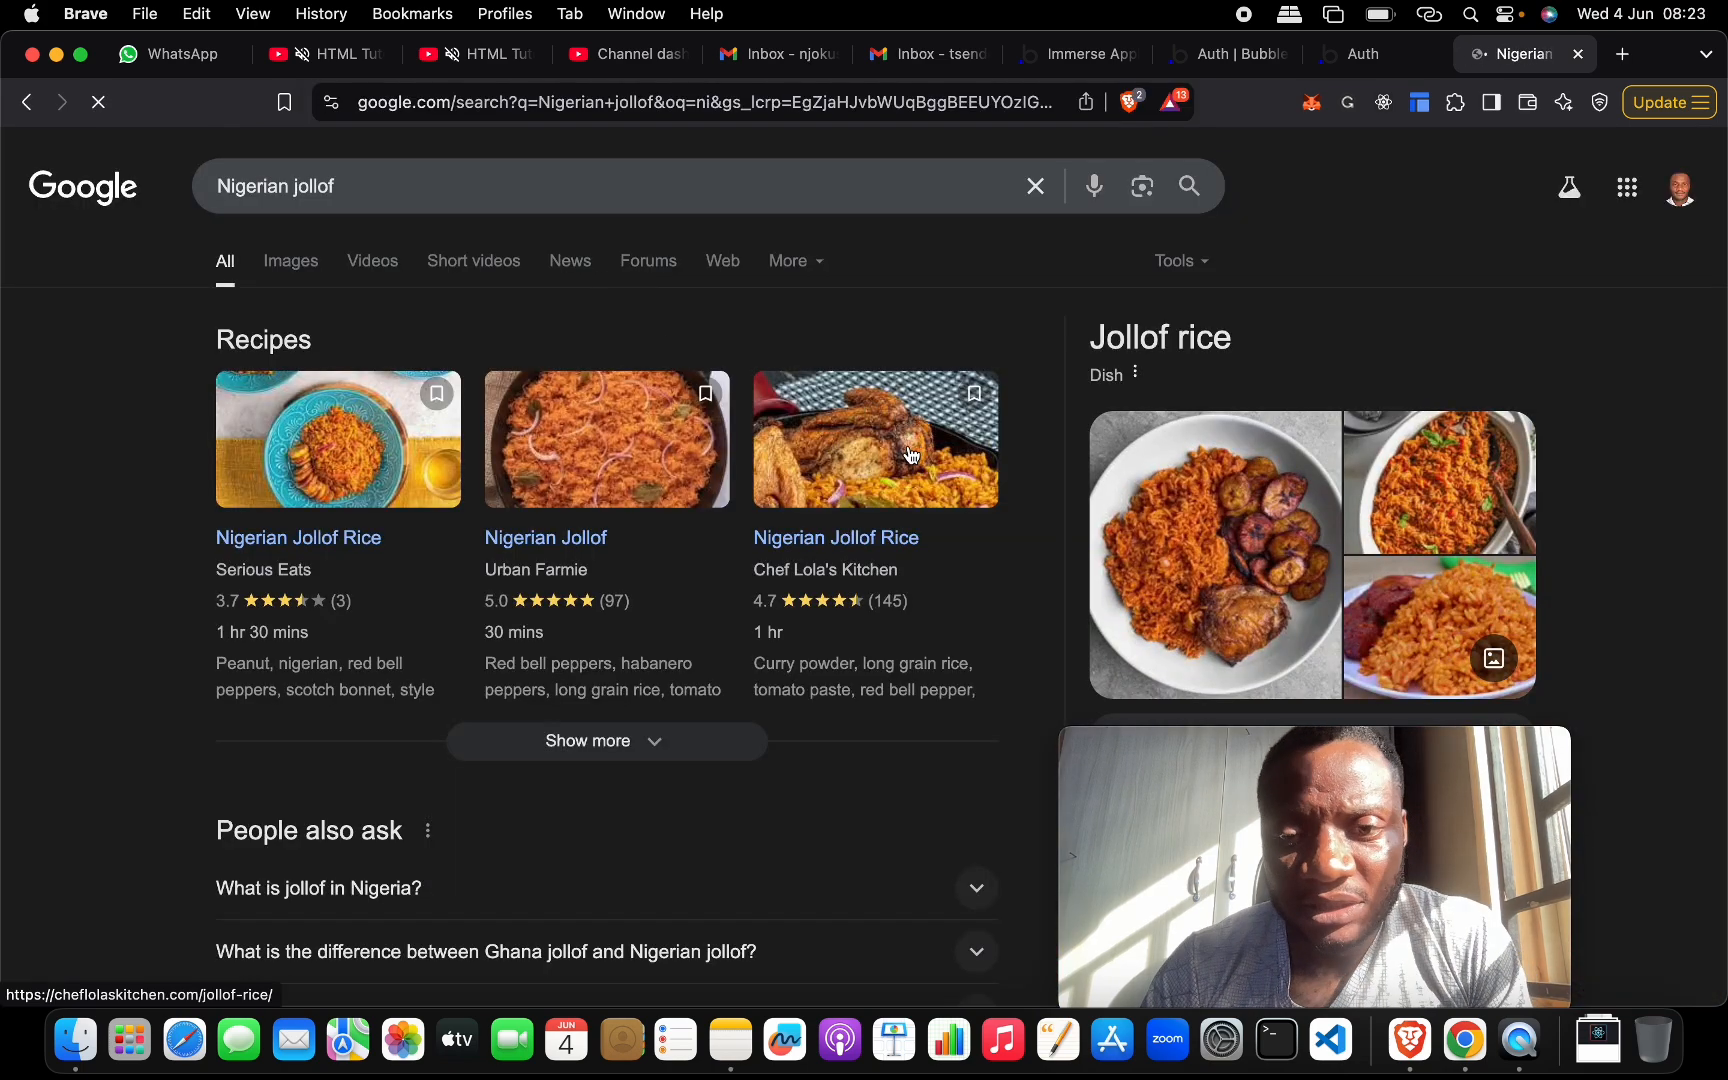
left_click(300, 264)
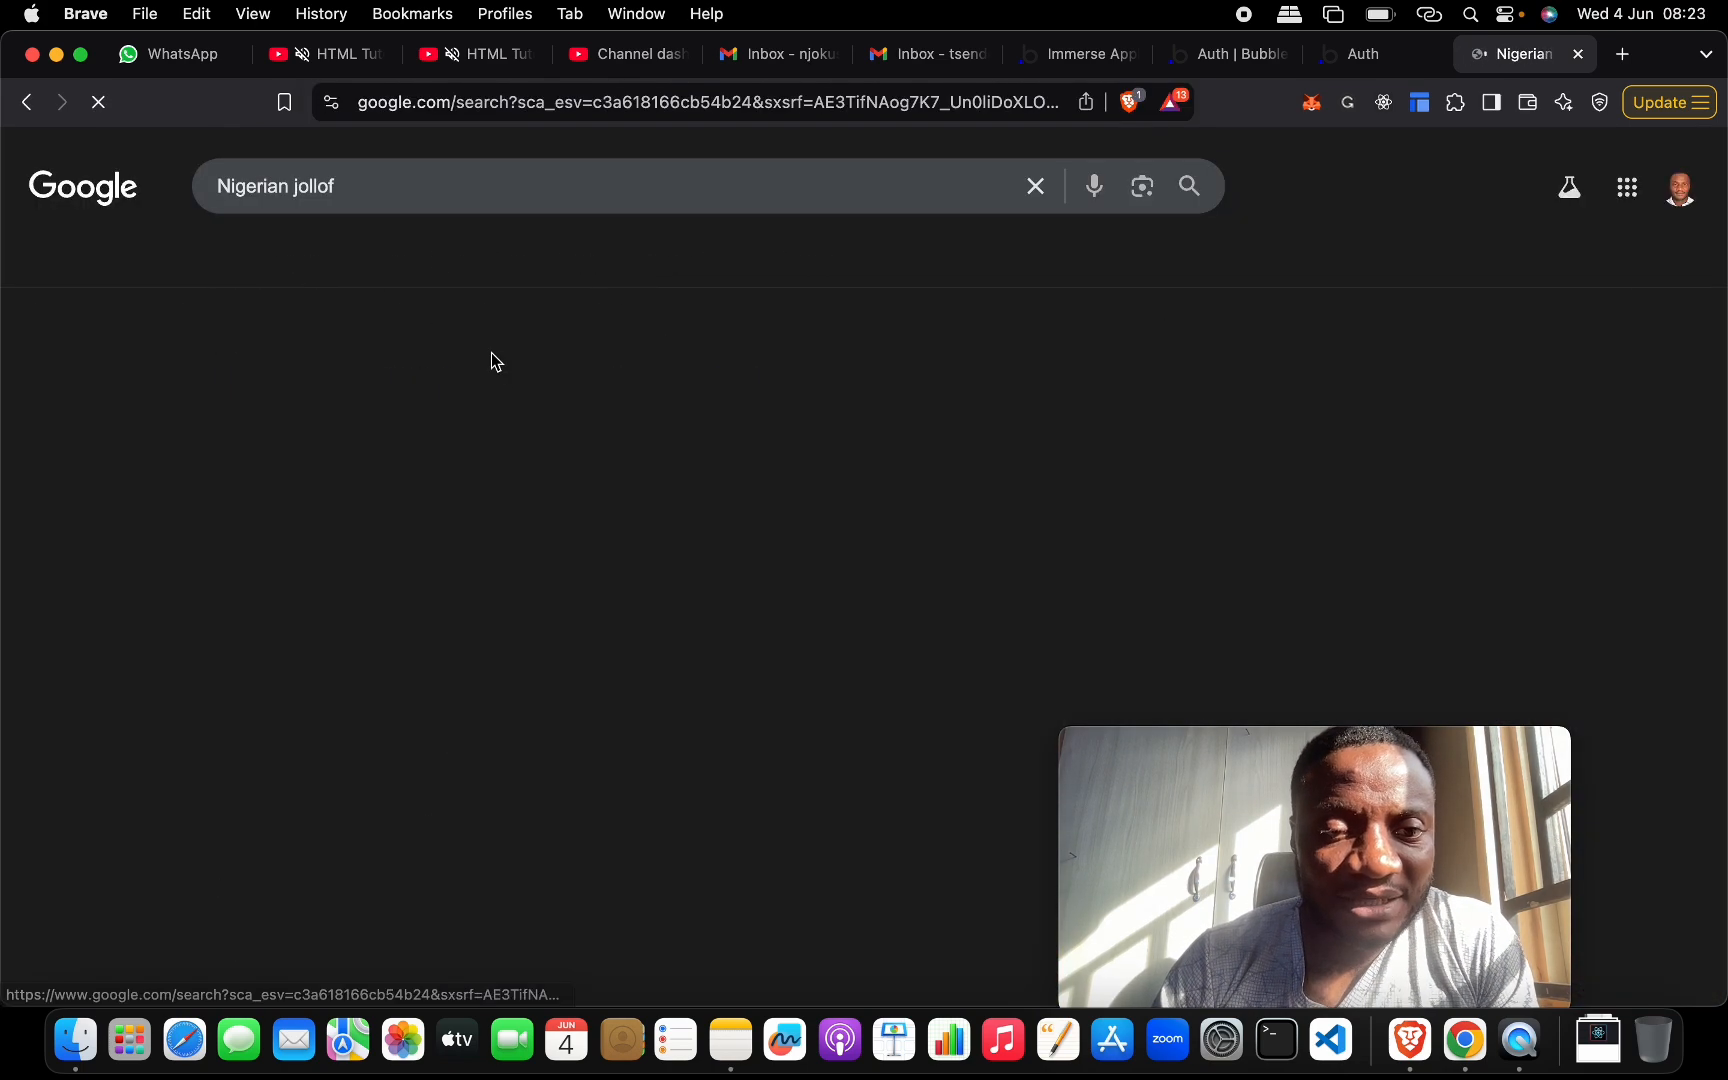
- Copy the image address of the One Pot Jollof Rice and Chicken picture from Big Bold Flavours - Substack
scroll(590, 470, "down", 5)
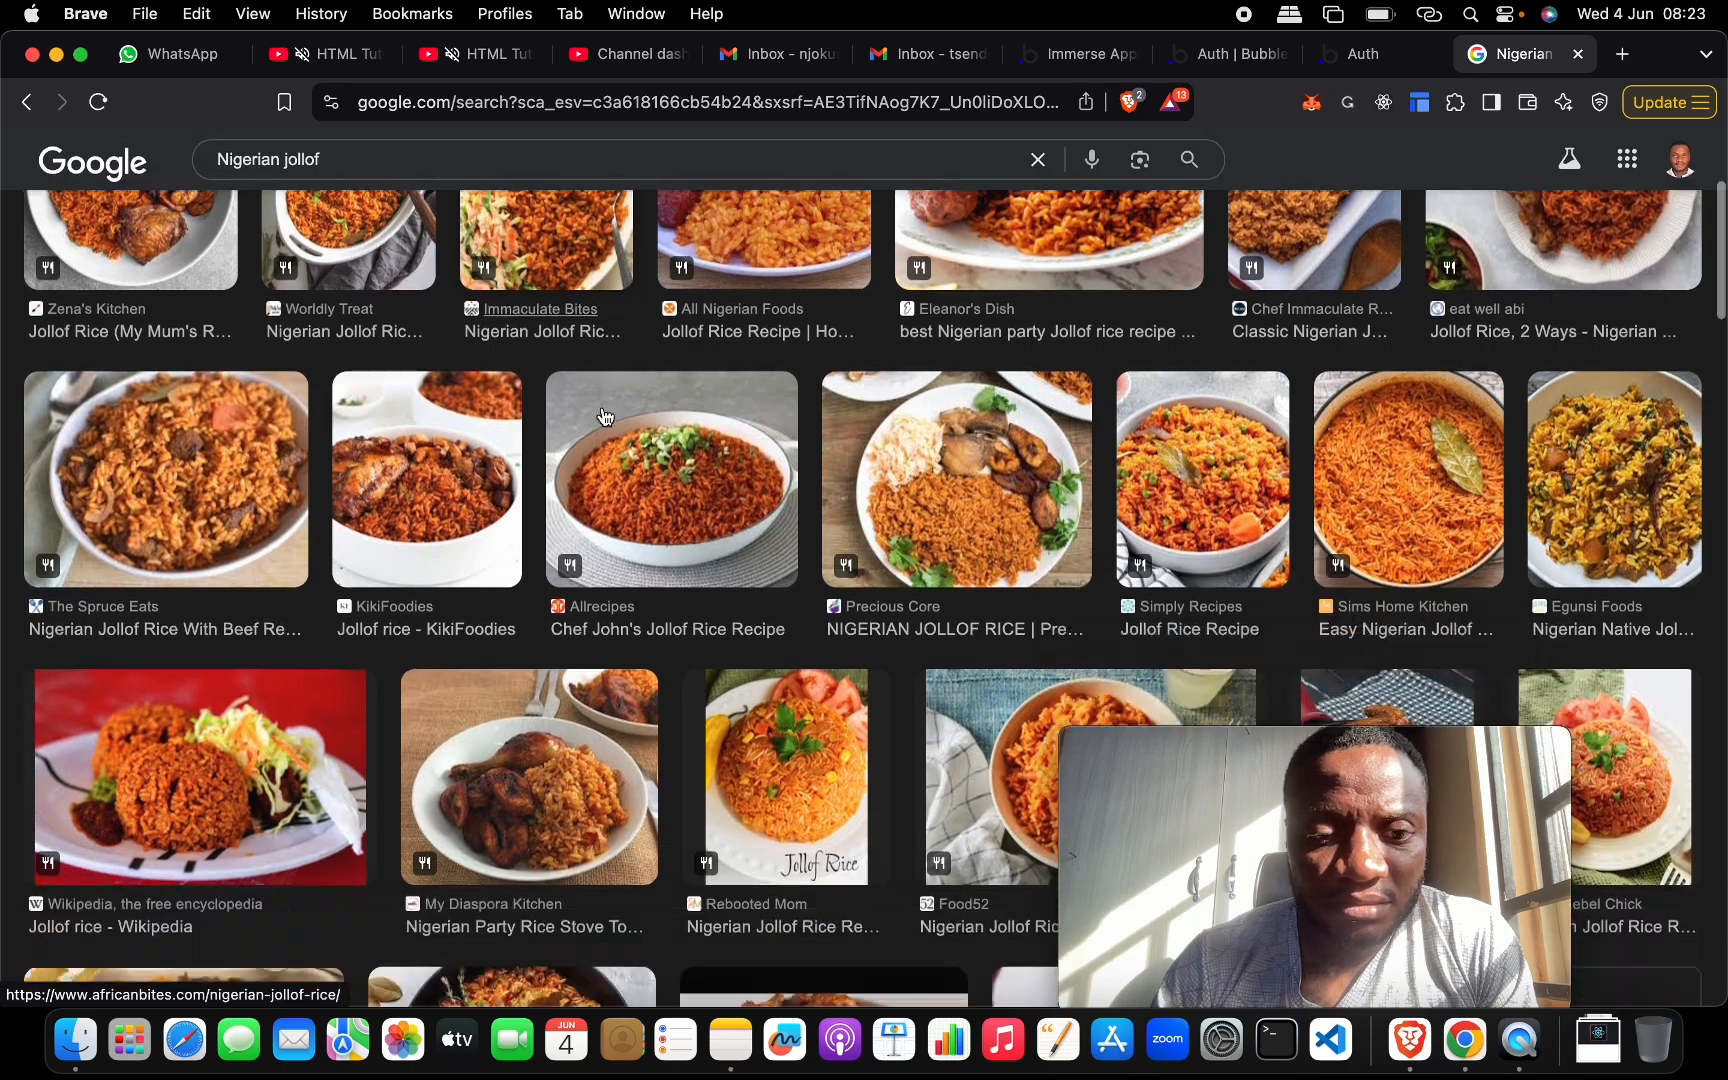
scroll(604, 416, "down", 5)
scroll(604, 416, "up", 1)
scroll(604, 416, "down", 3)
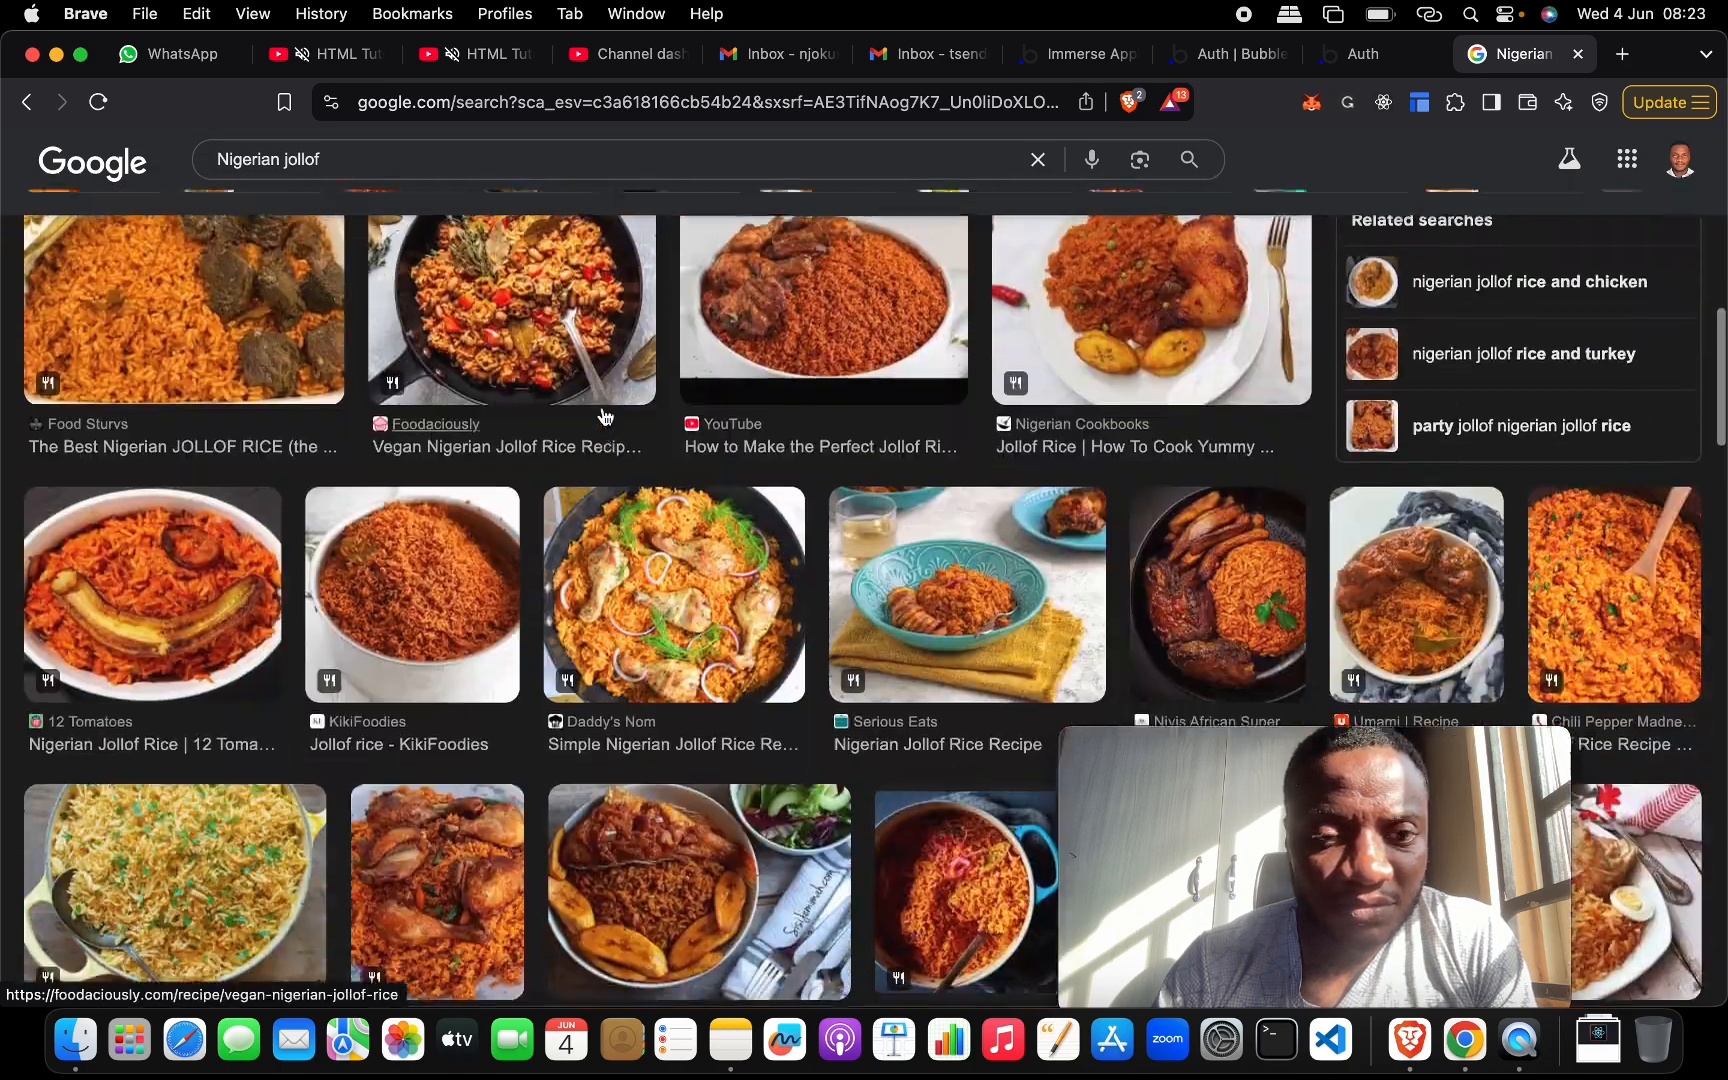
scroll(604, 416, "up", 1)
scroll(604, 416, "down", 5)
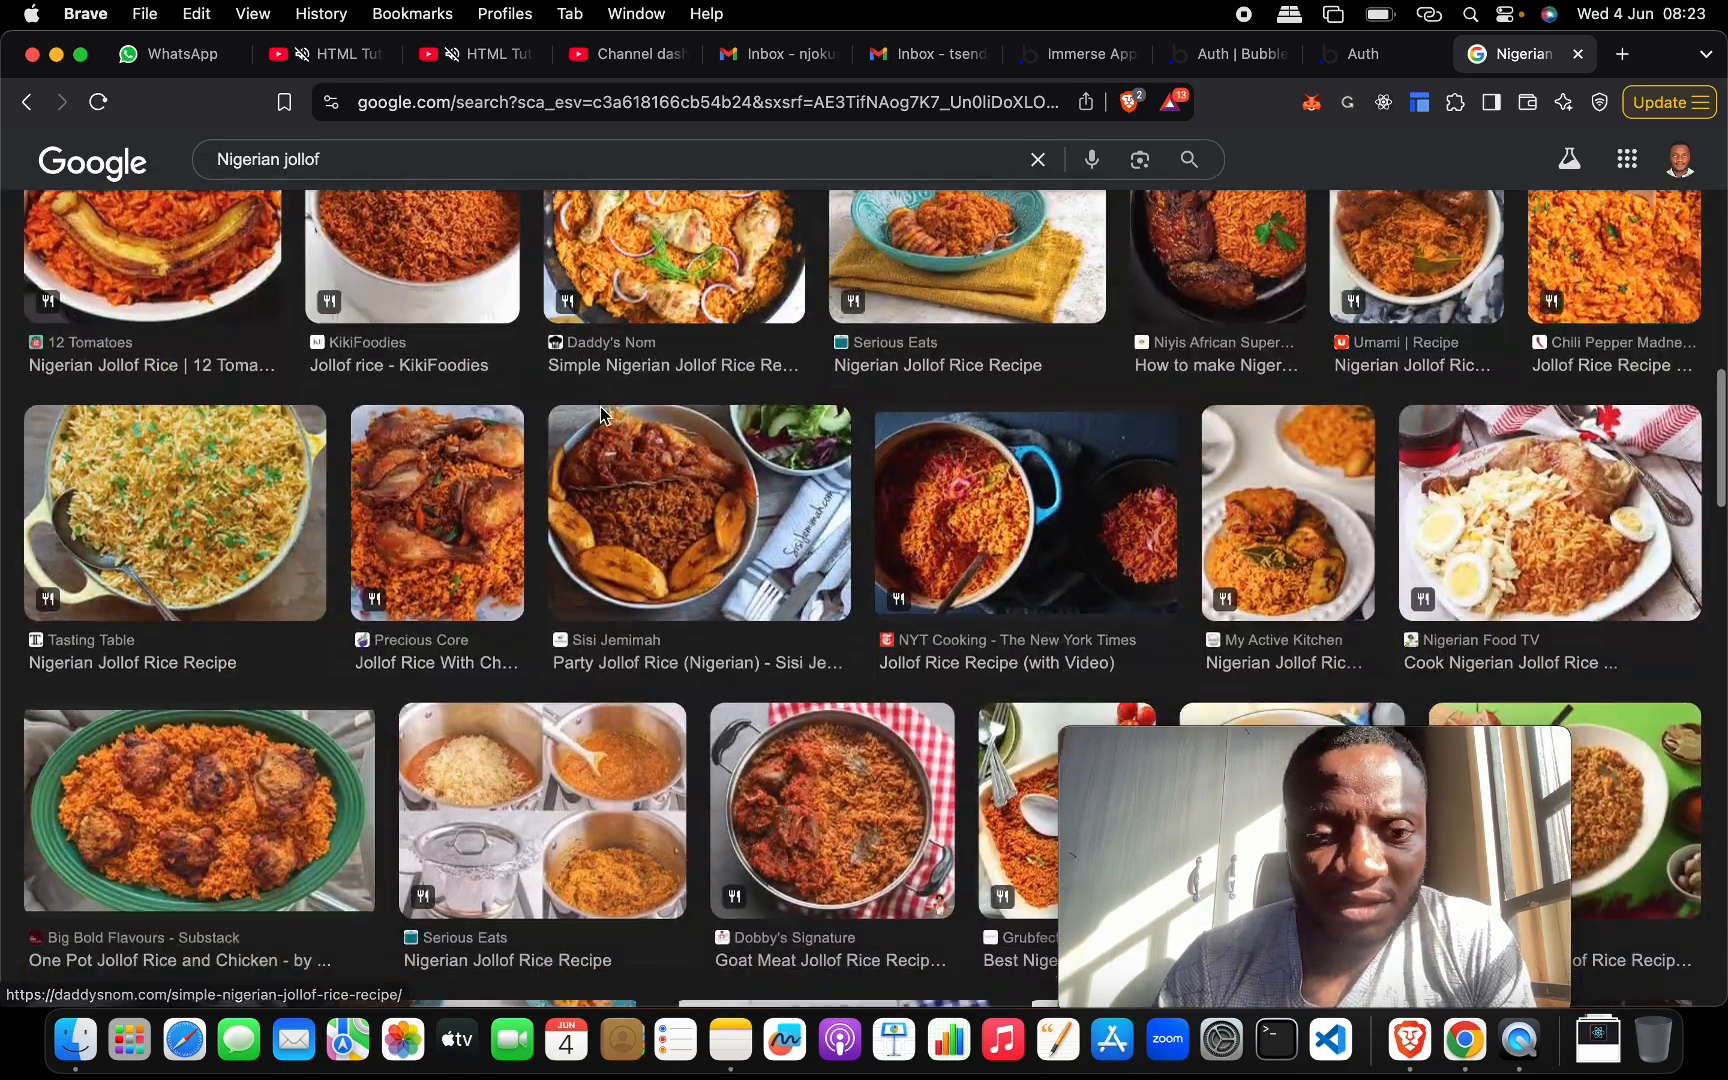
scroll(601, 415, "down", 5)
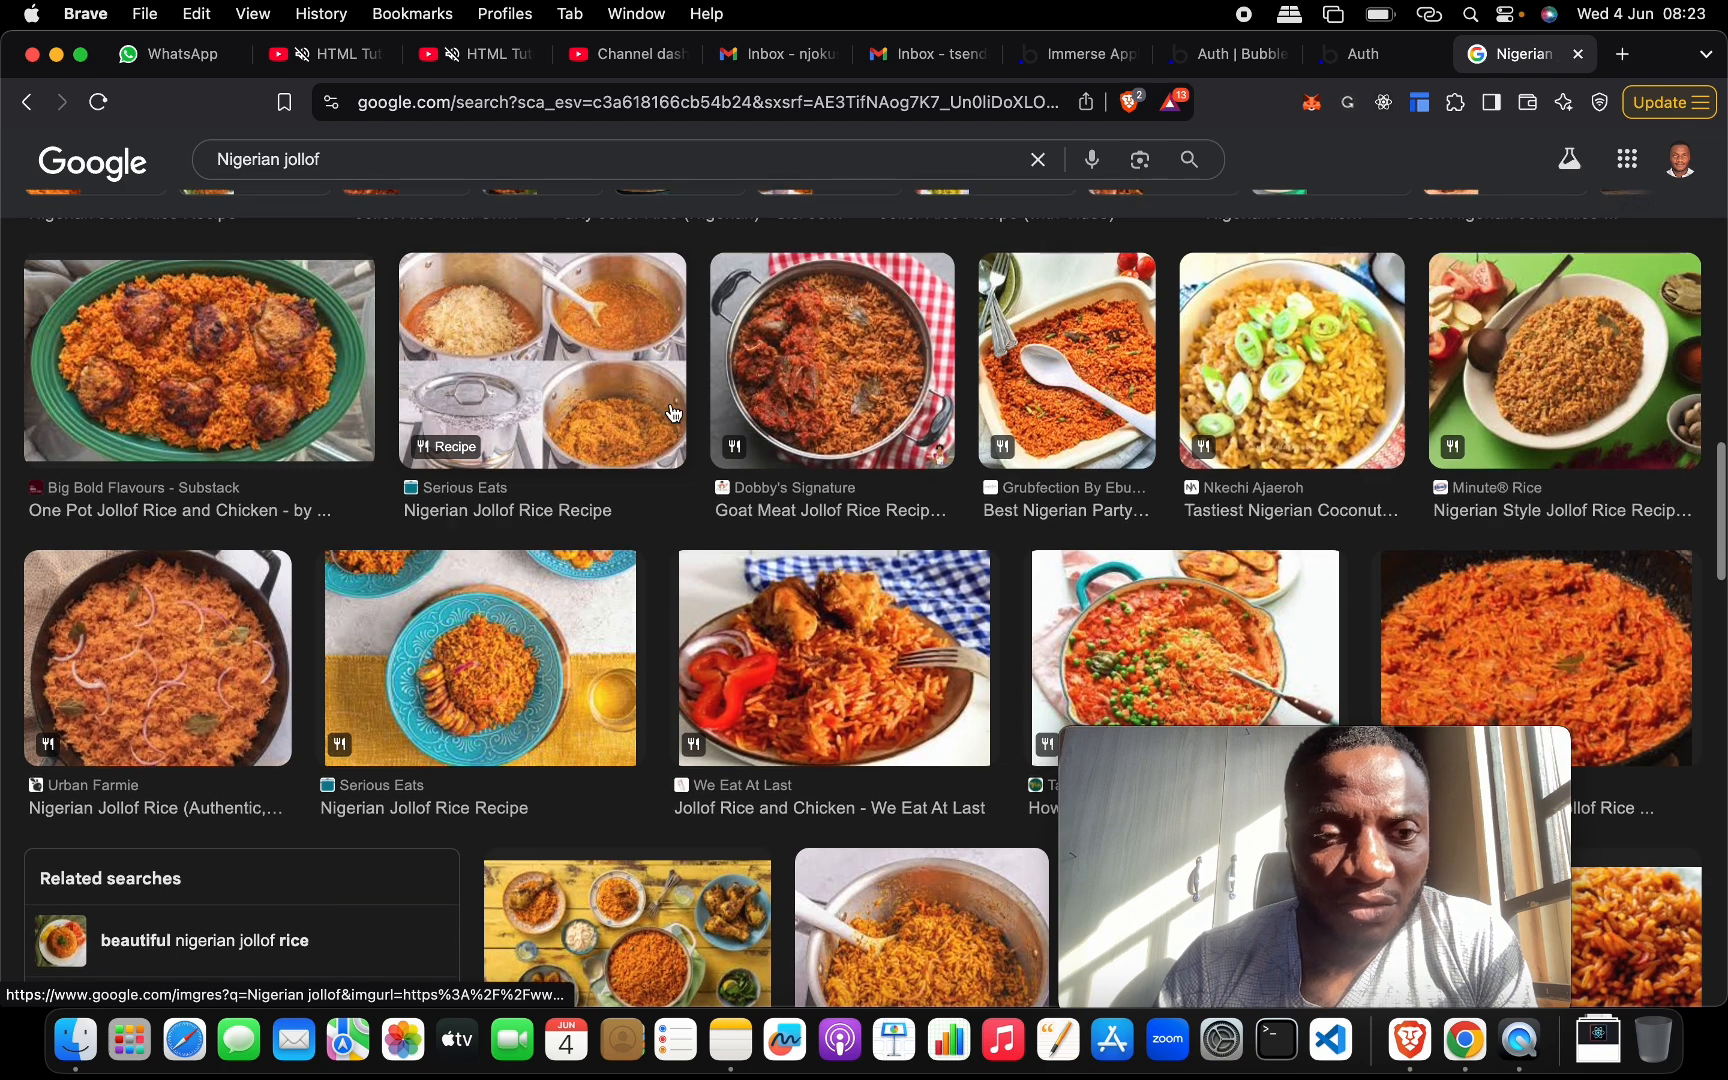
left_click(368, 399)
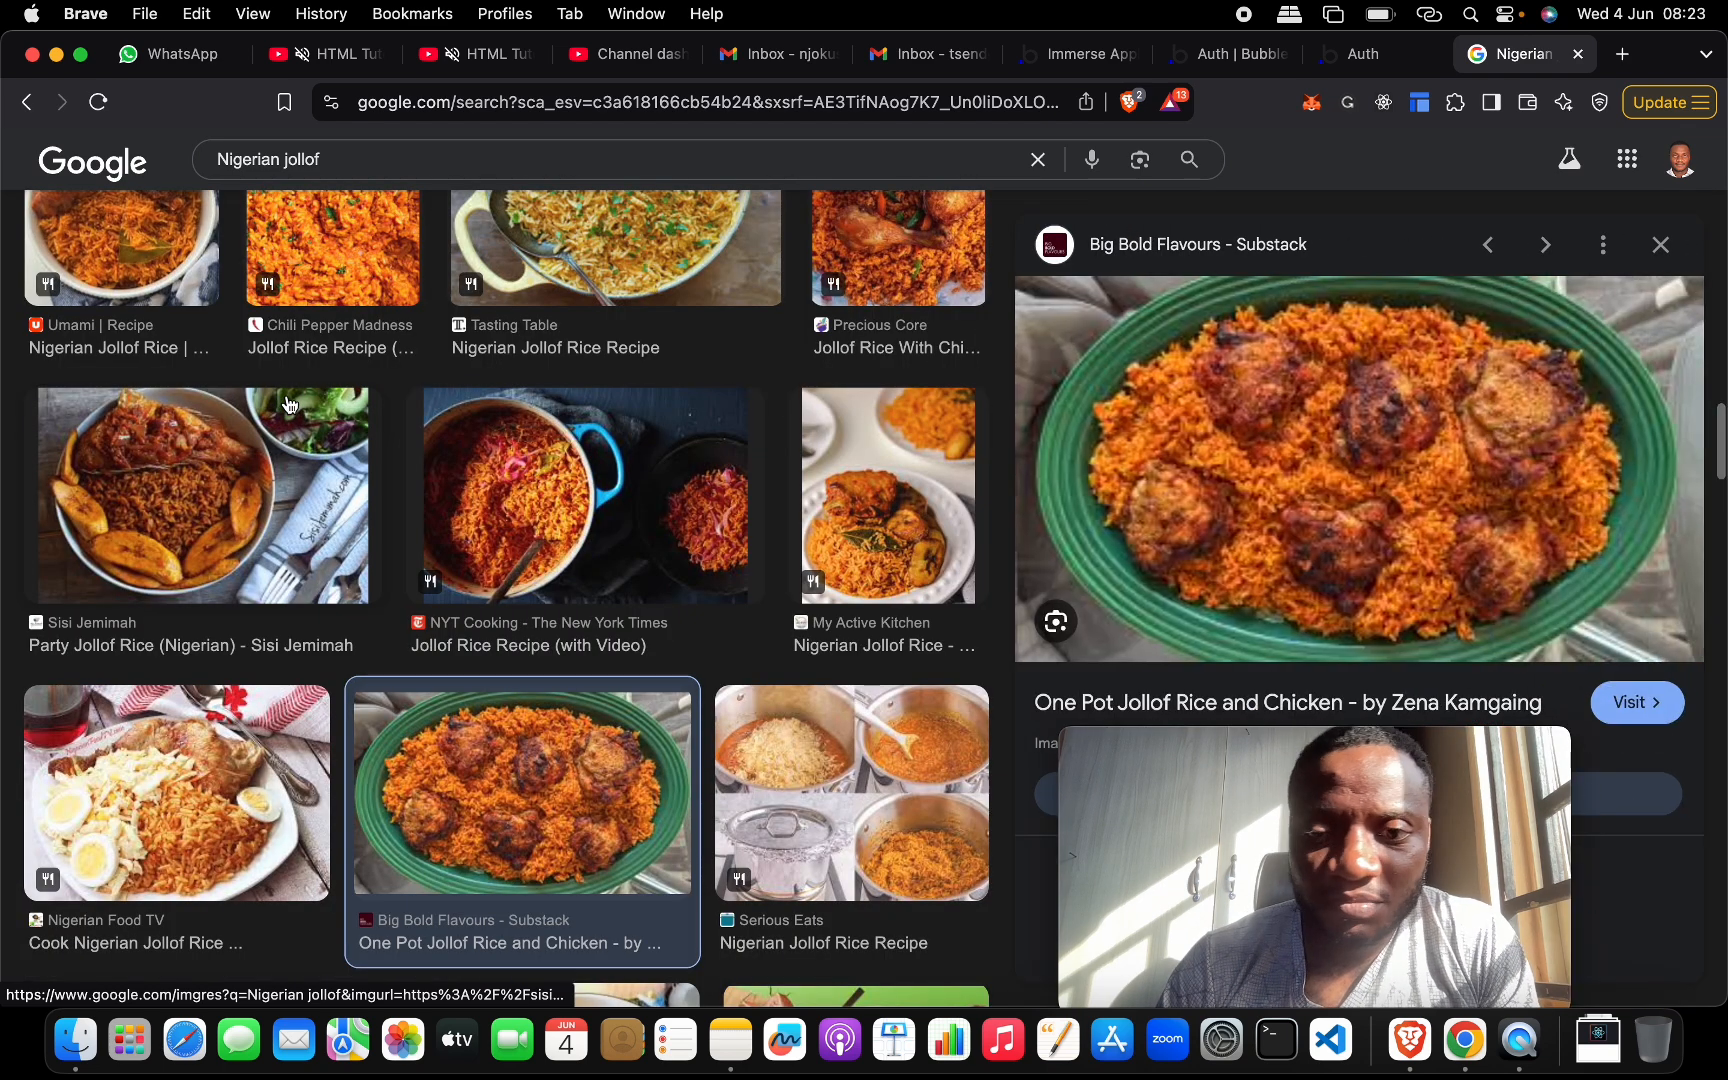
right_click(1279, 464)
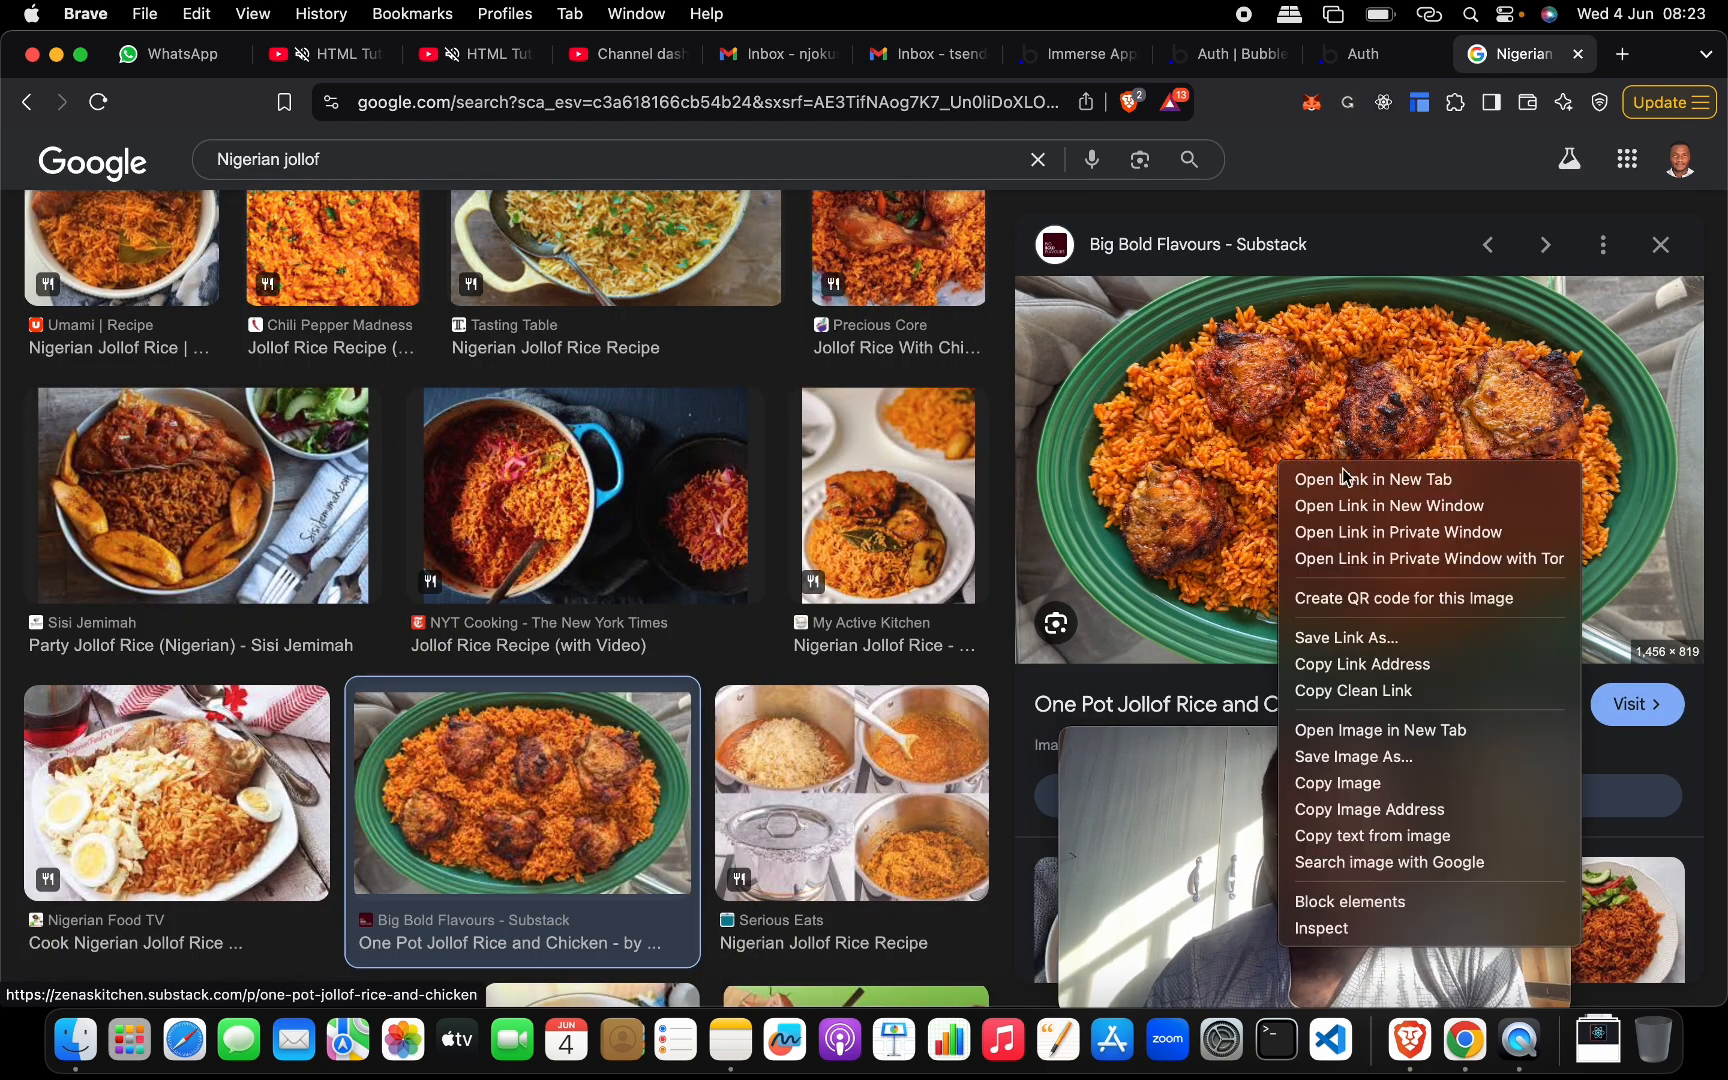
left_click(1425, 809)
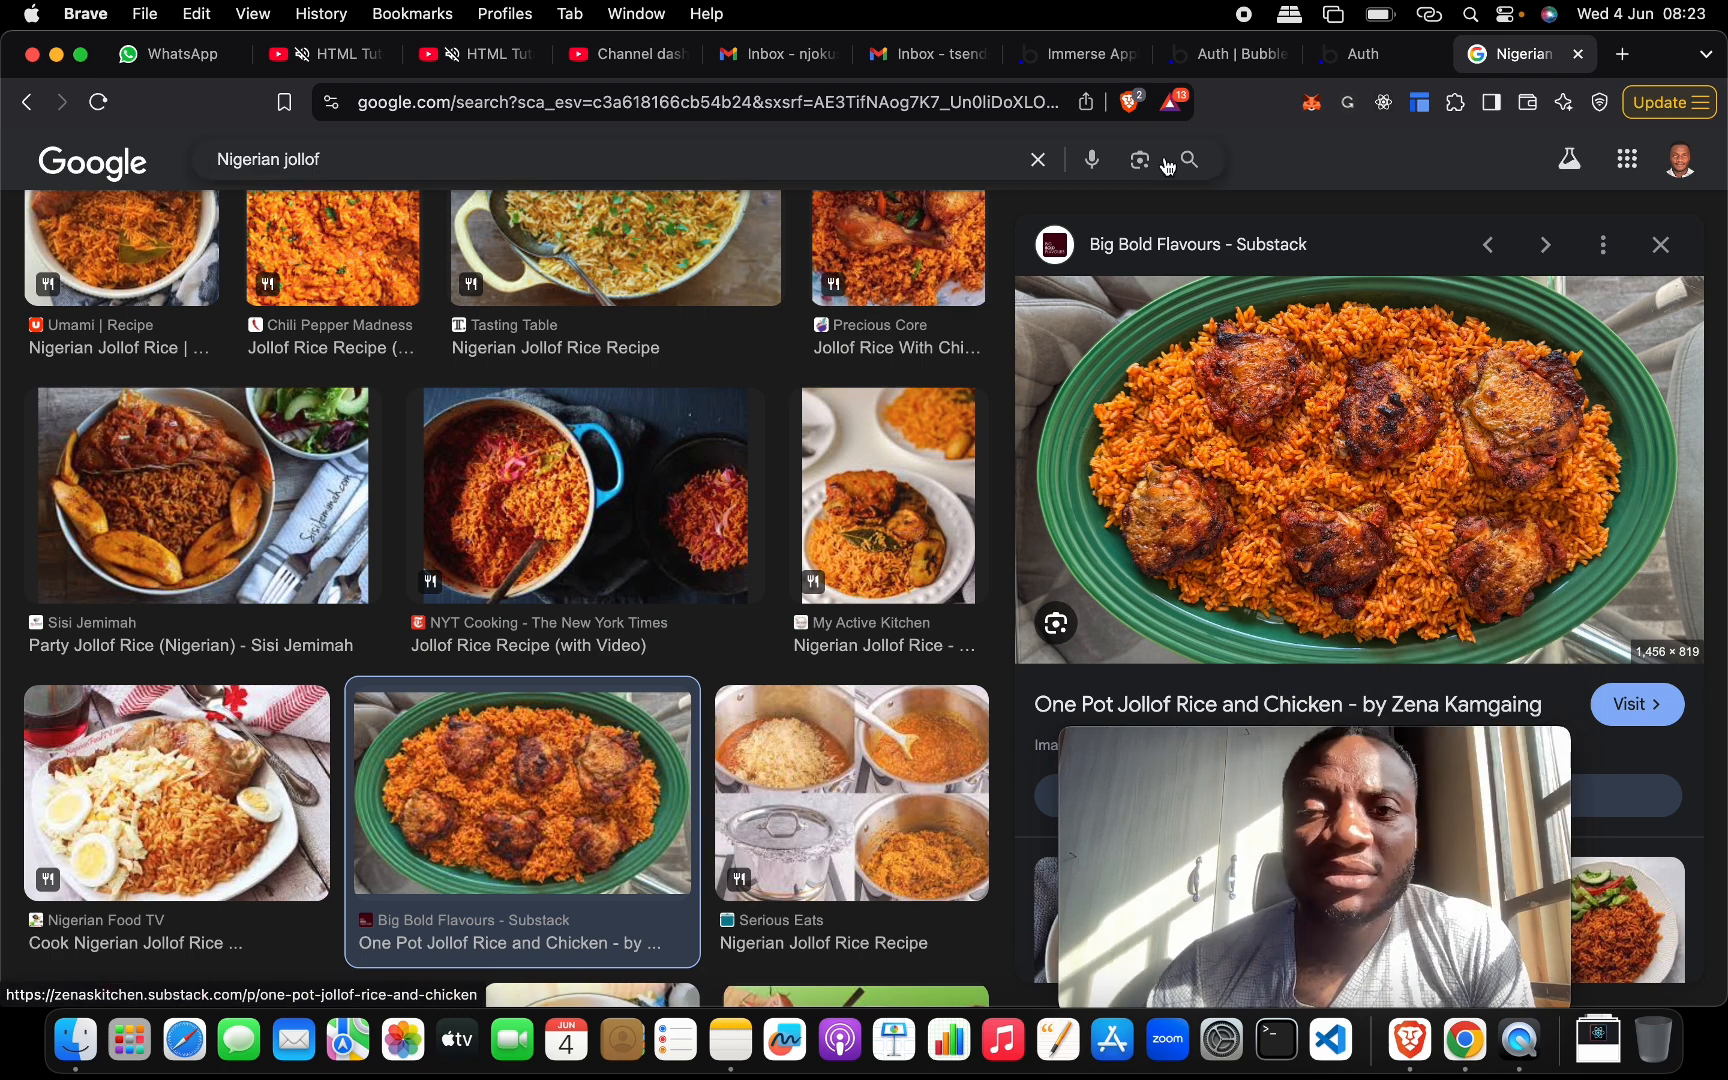
- Return to the Bubble editor and create the Nigerian Jollof entry with the copied image address as its Image value
left_click(1262, 68)
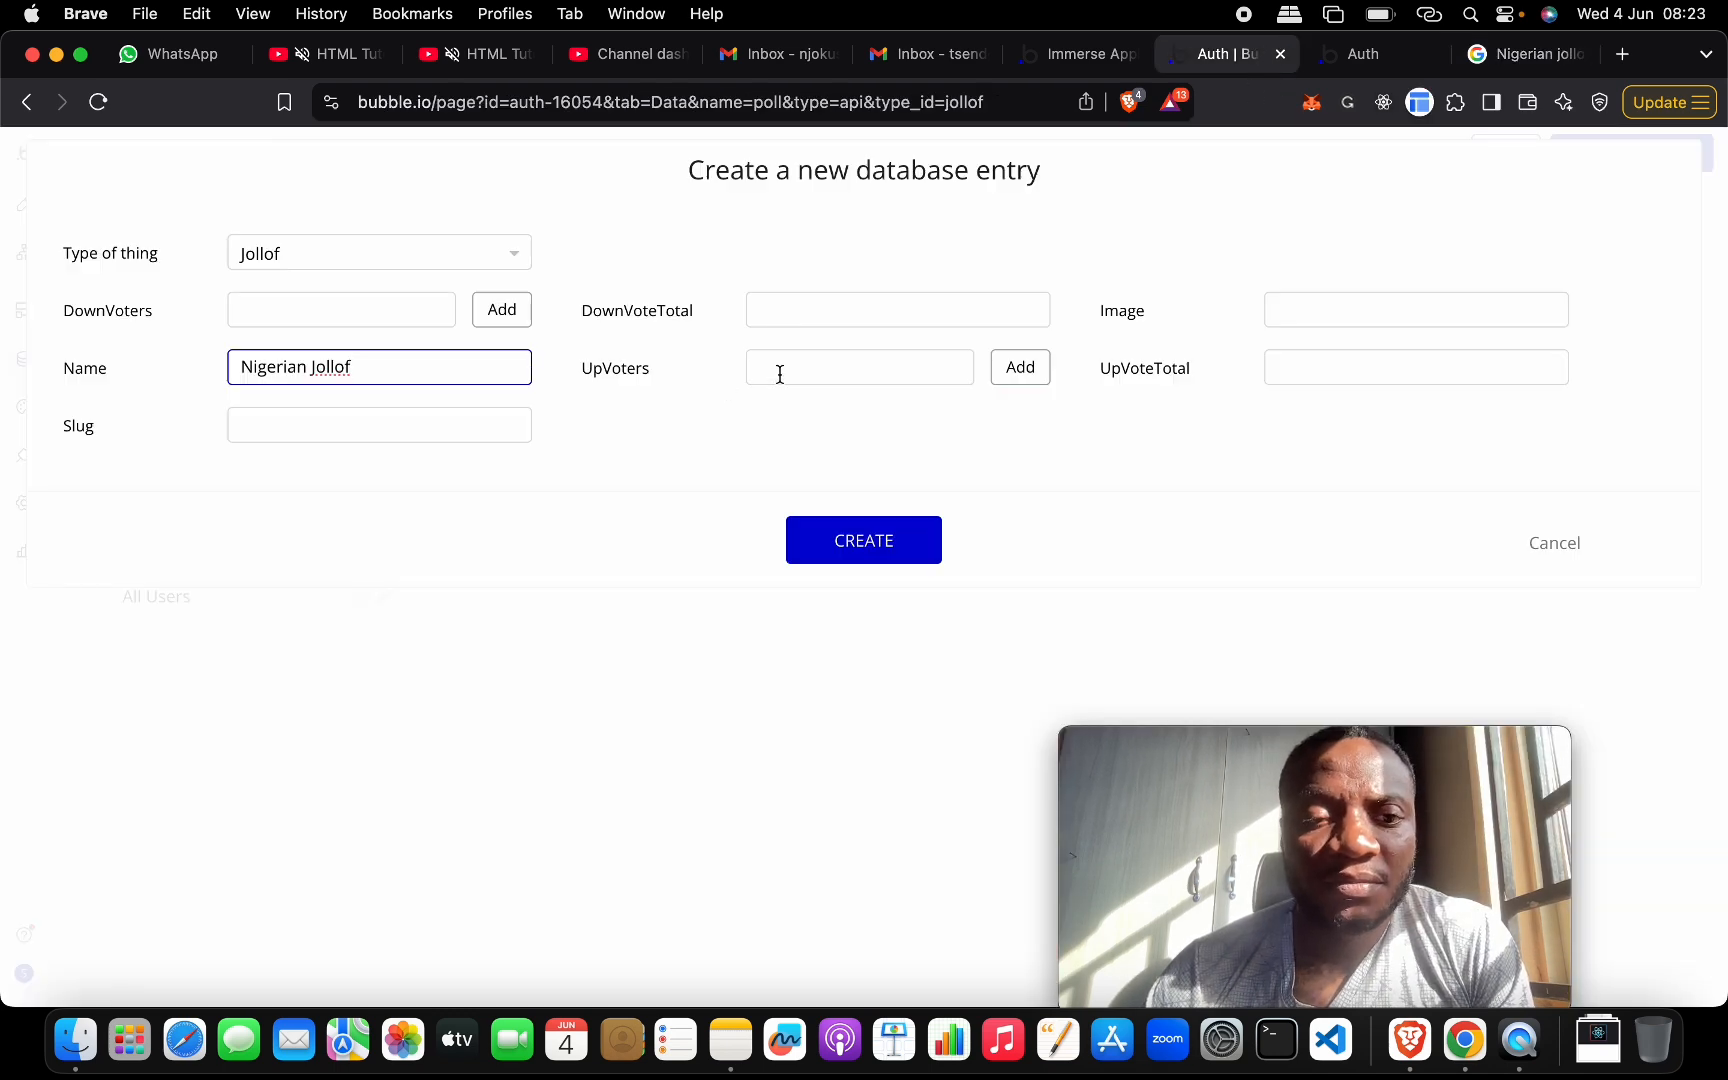
left_click(1289, 304)
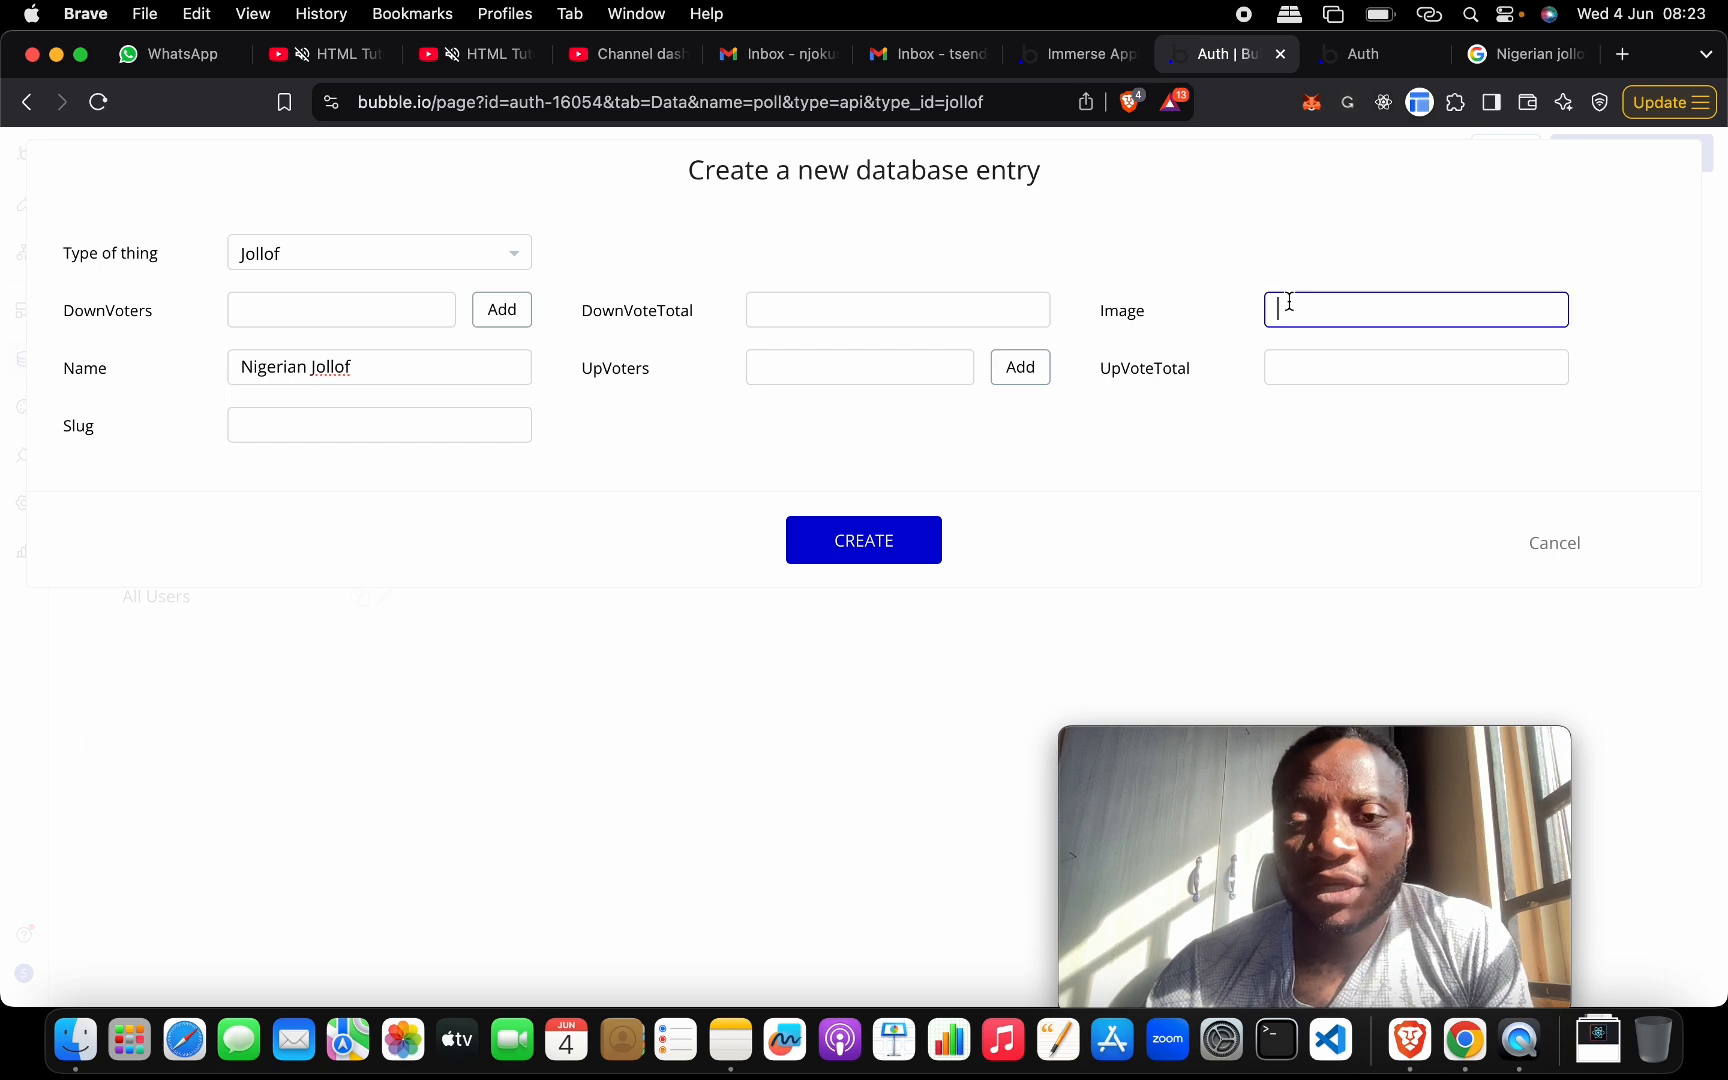
type("https://substackcdn.com/image/fetch/w_1456,c_limit,f_auto,q_auto:good,fl_progressive:steep/https%3A%2F%2Fsubstack-post-media.s3.amazonaws.com%2Fpublic%2Fimages%2Ff1ddddfd-4b7d-45d1-aa75-00012fbbb594_4516x2540.heic")
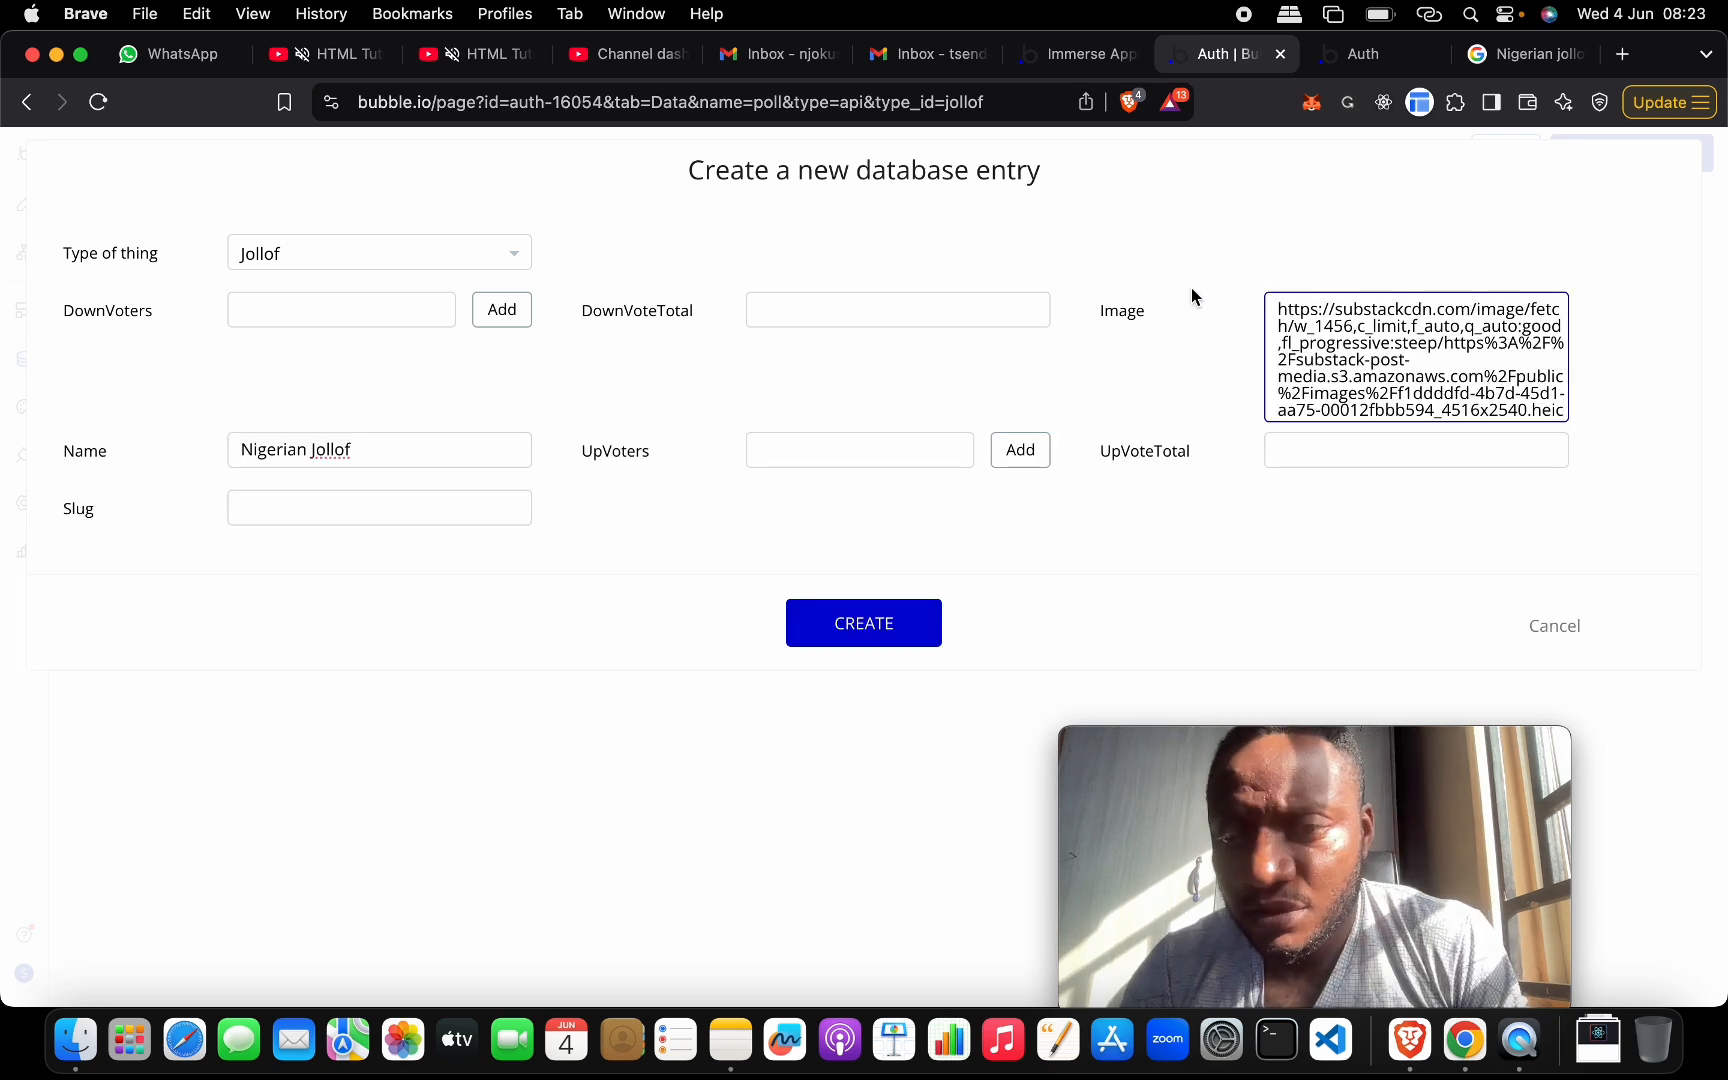
left_click(1192, 289)
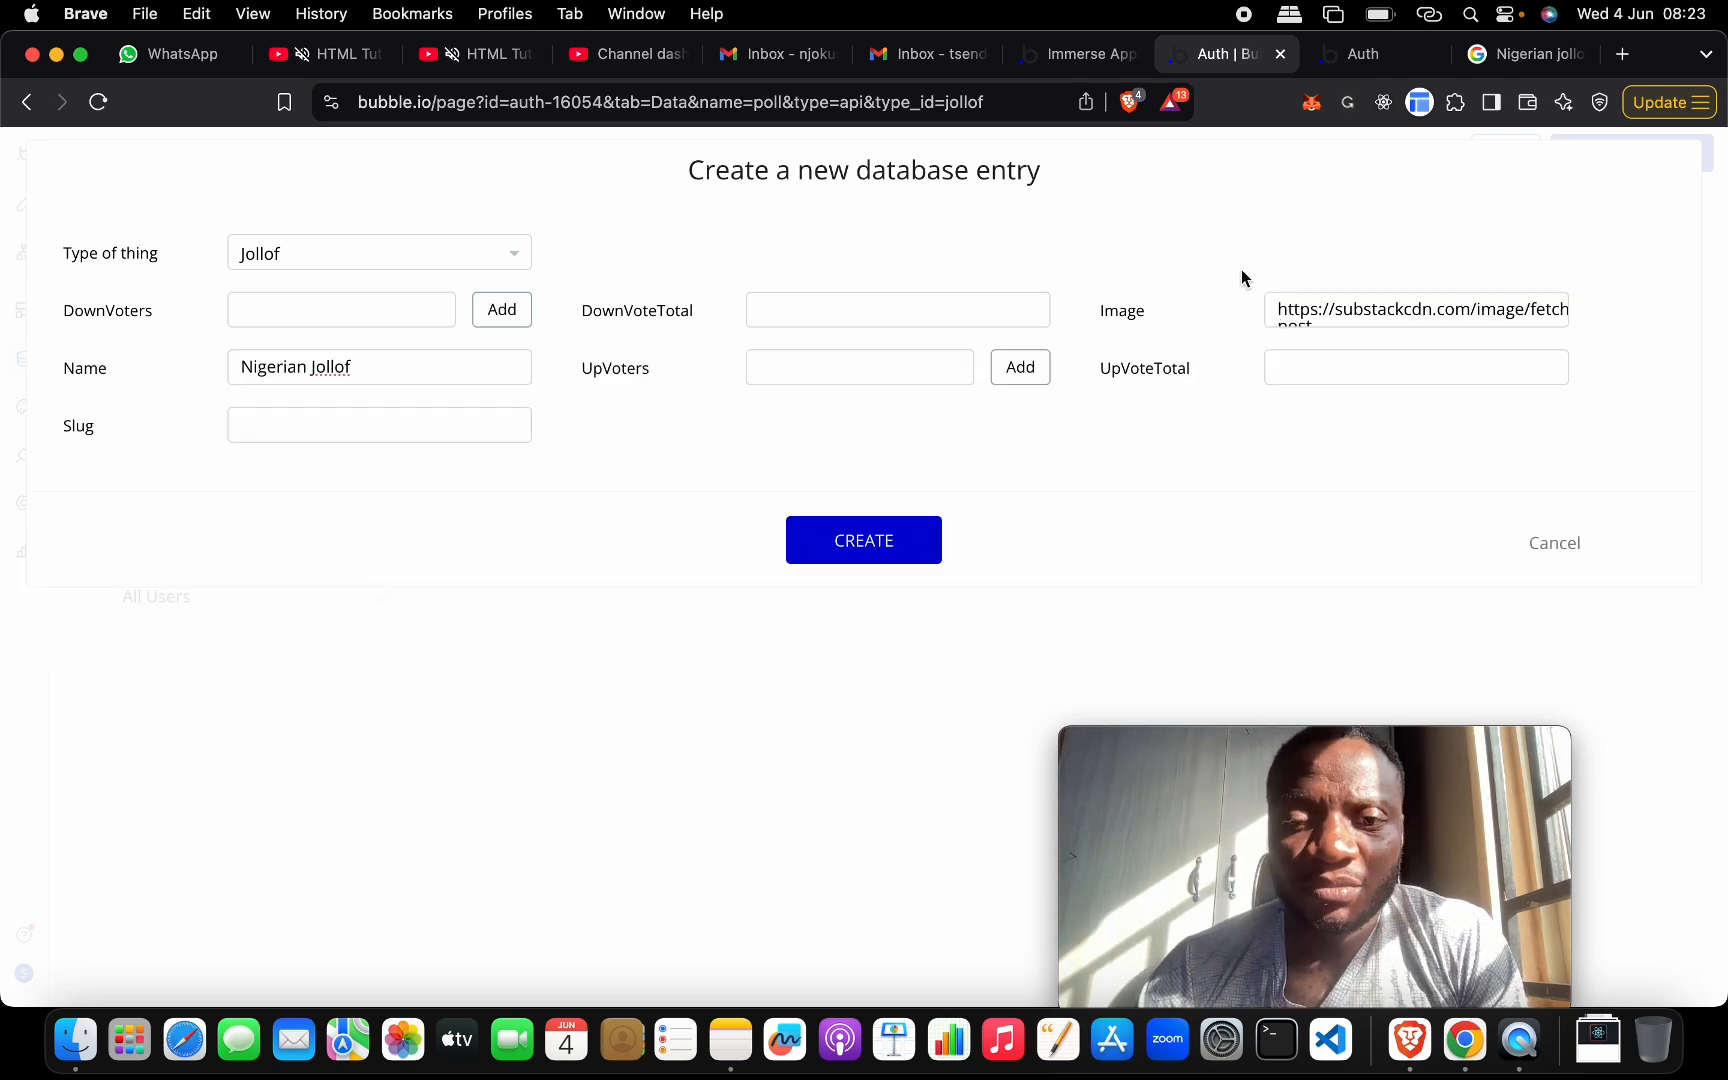
left_click(880, 538)
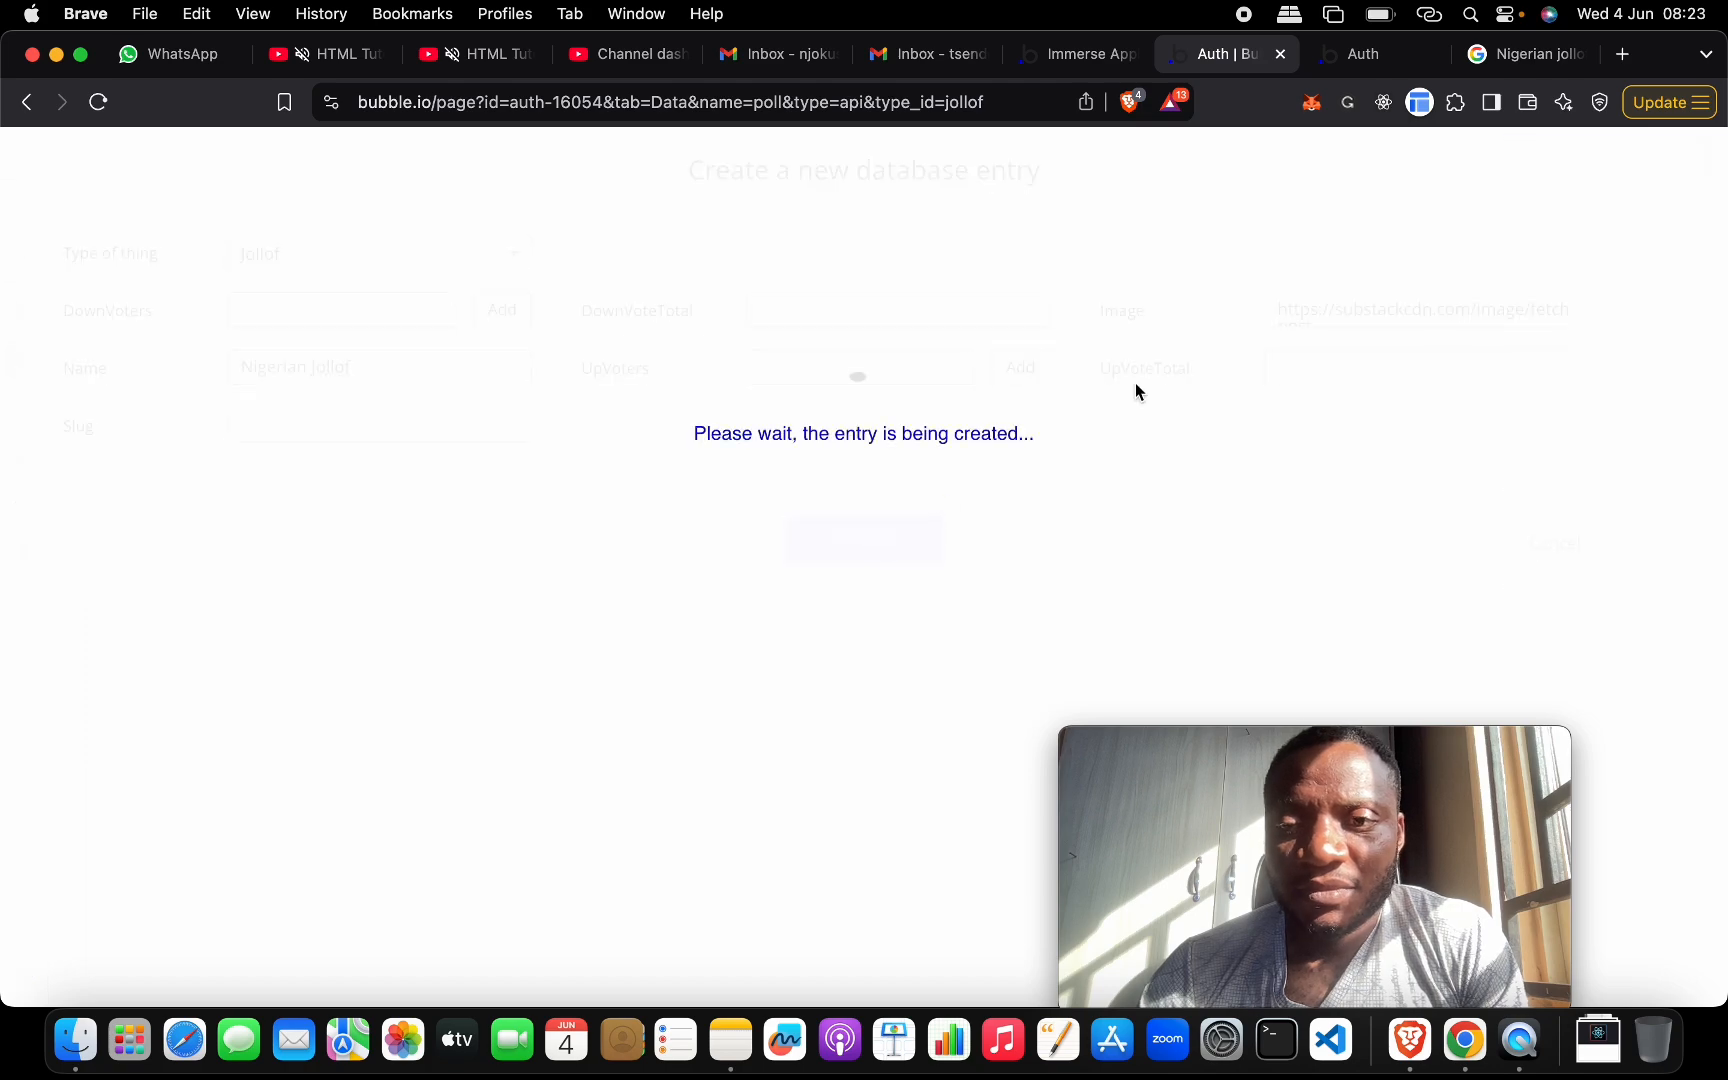
- Search Google Images for "Ghana jollof" in another new browser tab
left_click(1490, 56)
left_click(1622, 54)
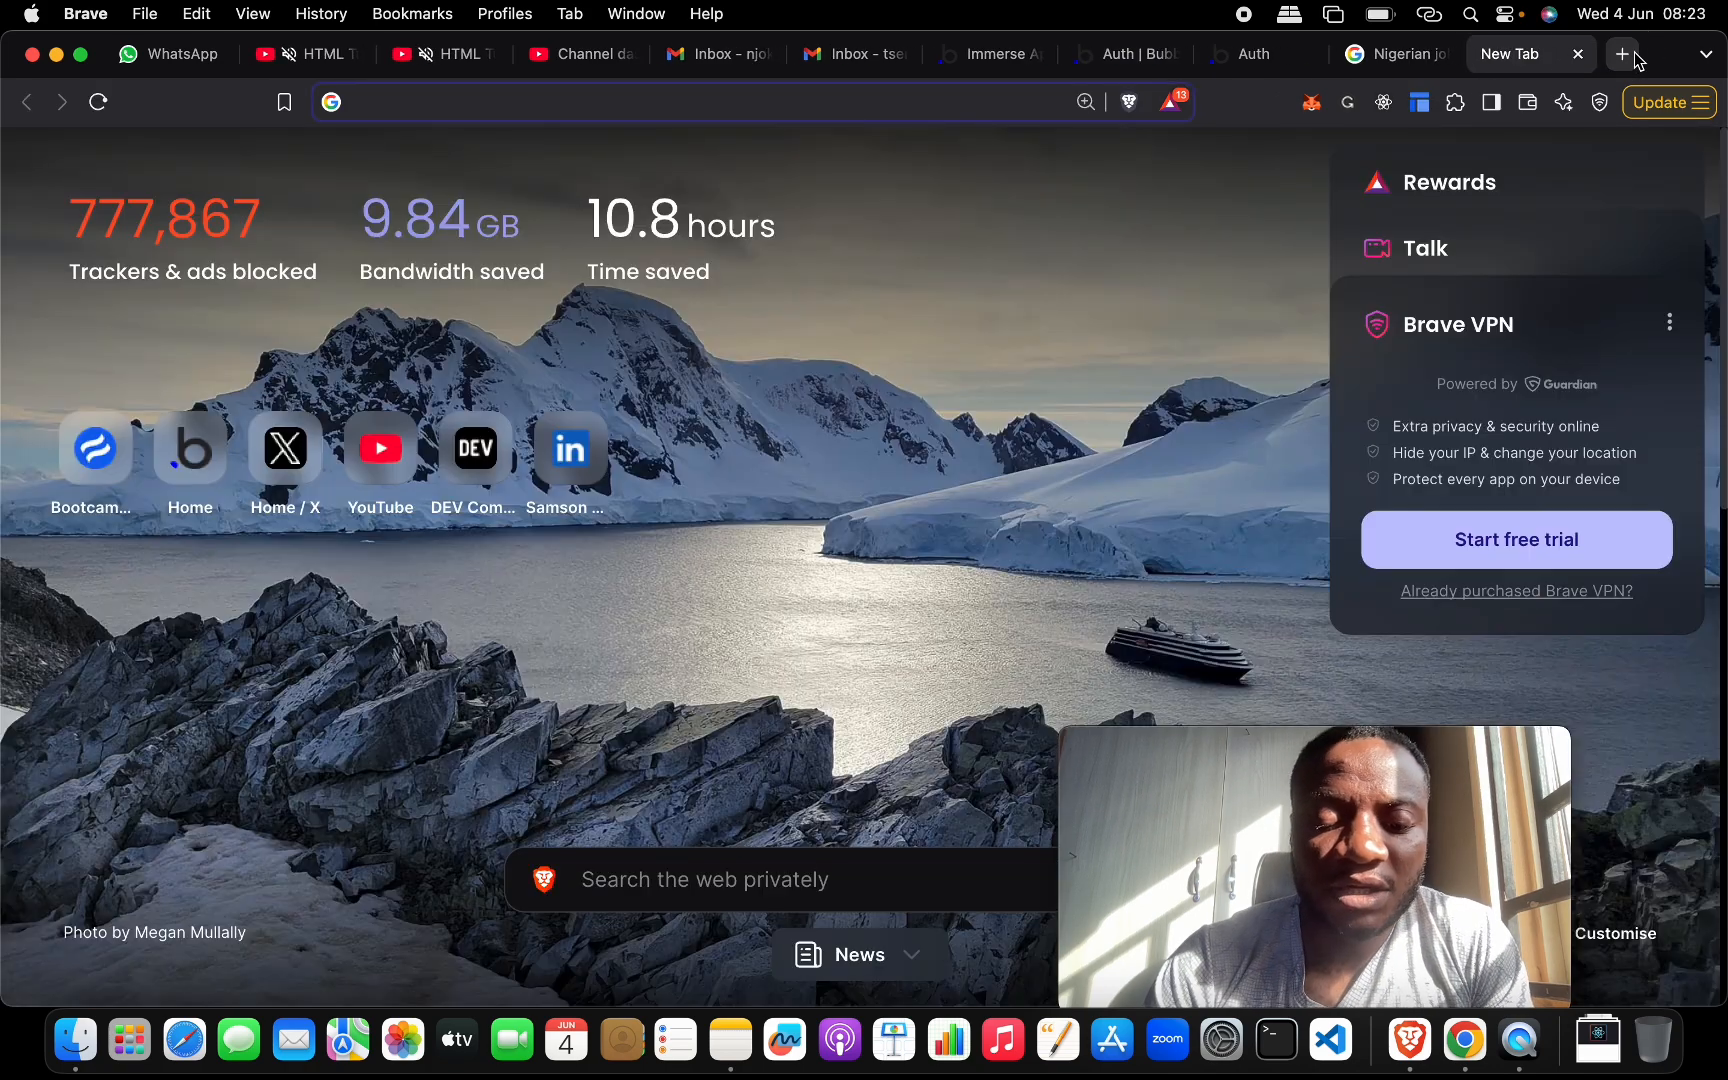
type("gh")
key("Down")
key("Return")
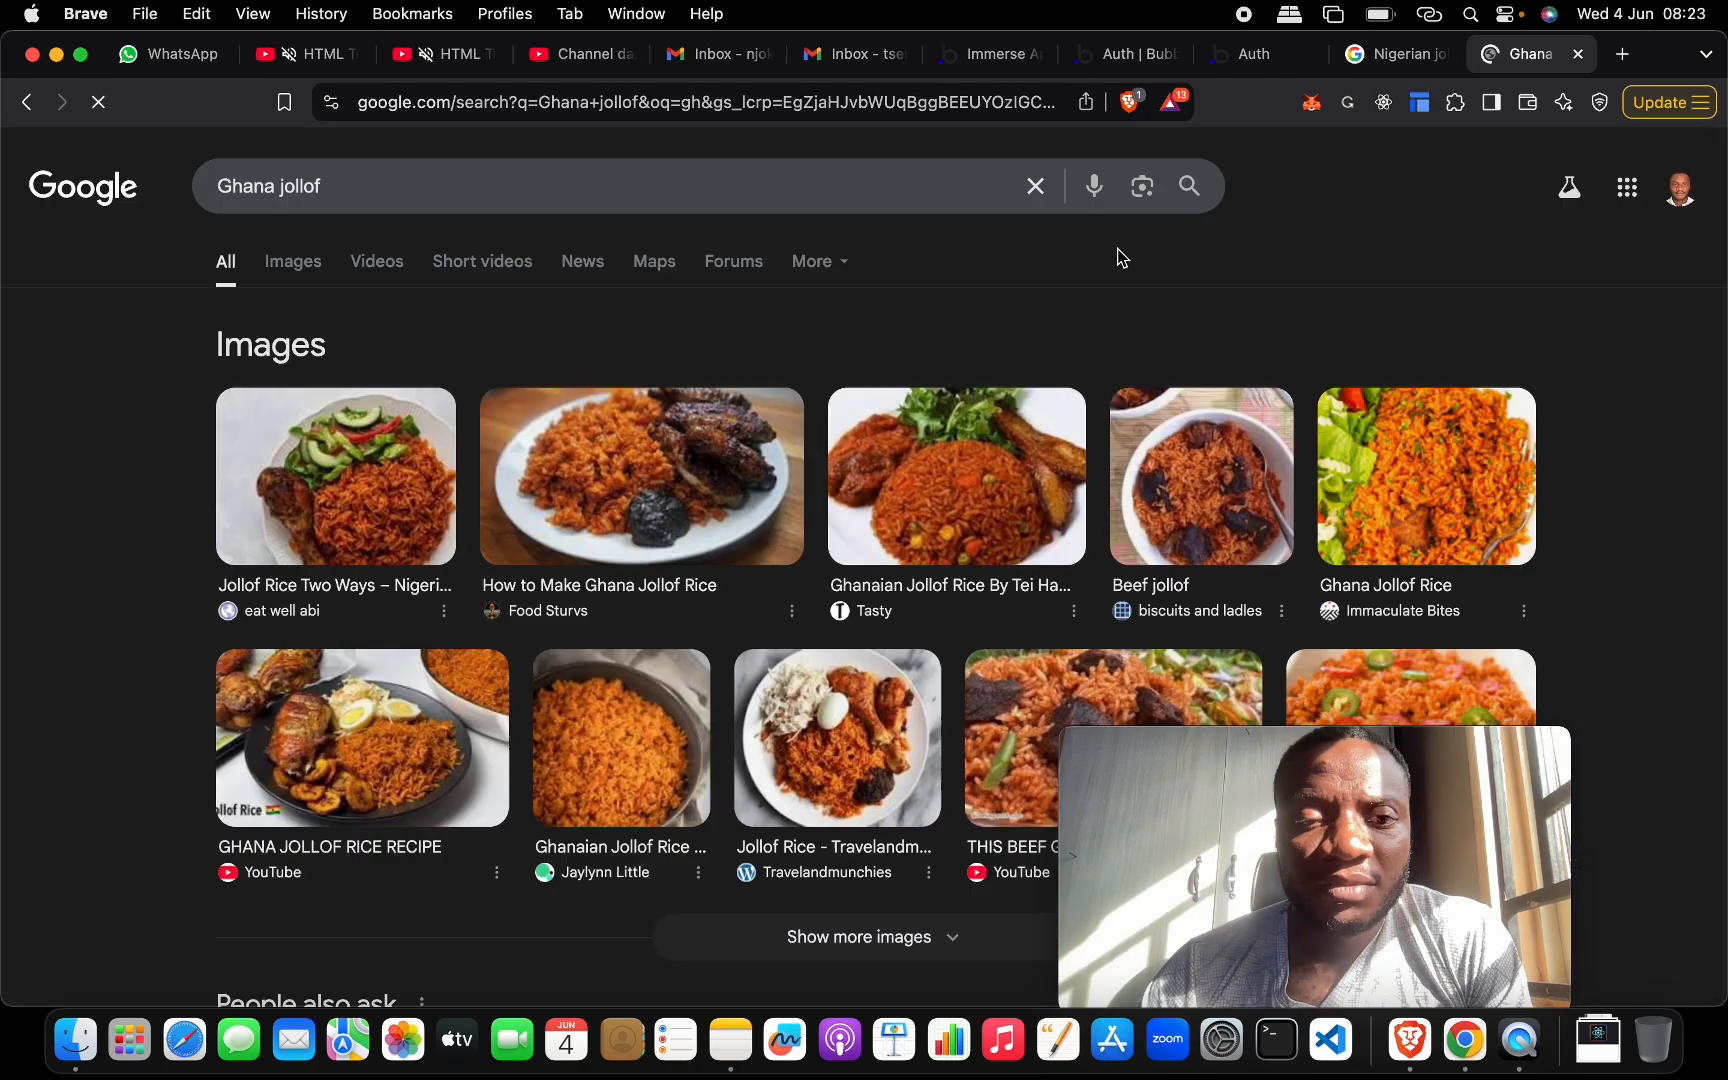
left_click(300, 262)
- Copy the image address of the Ghana Jollof Rice picture from African Food Network
scroll(783, 533, "down", 6)
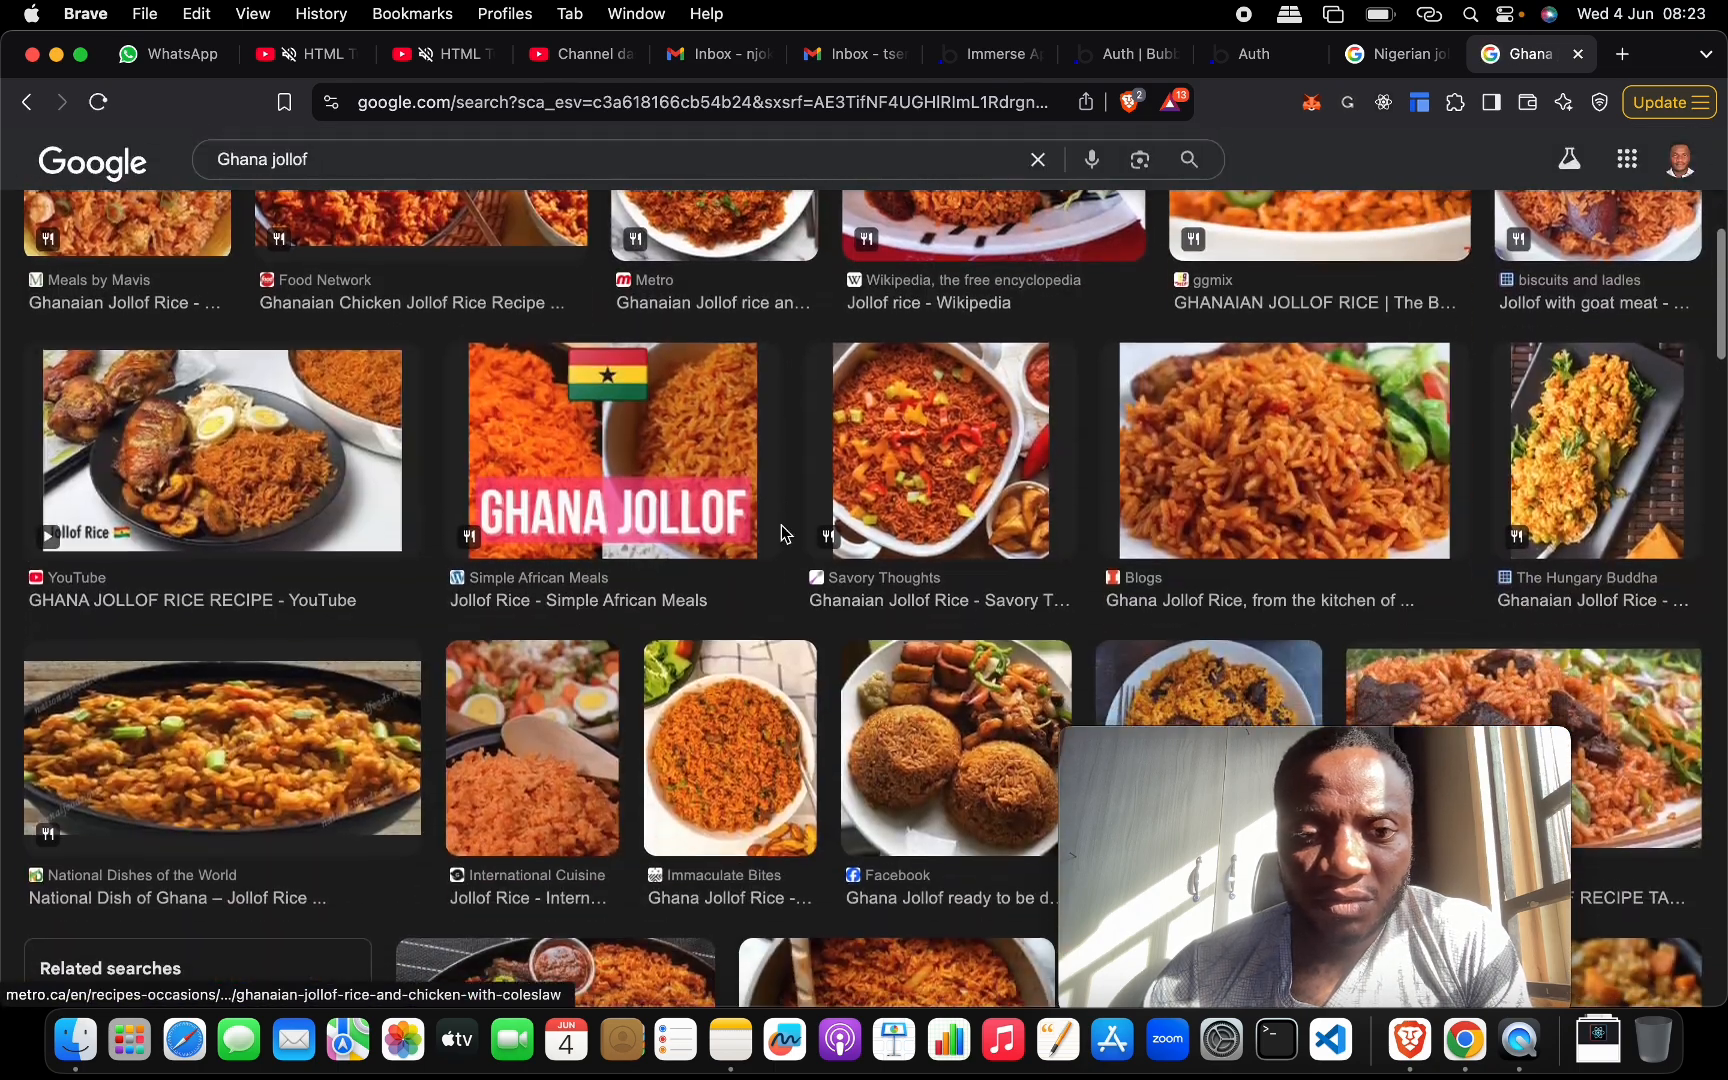
scroll(783, 533, "down", 4)
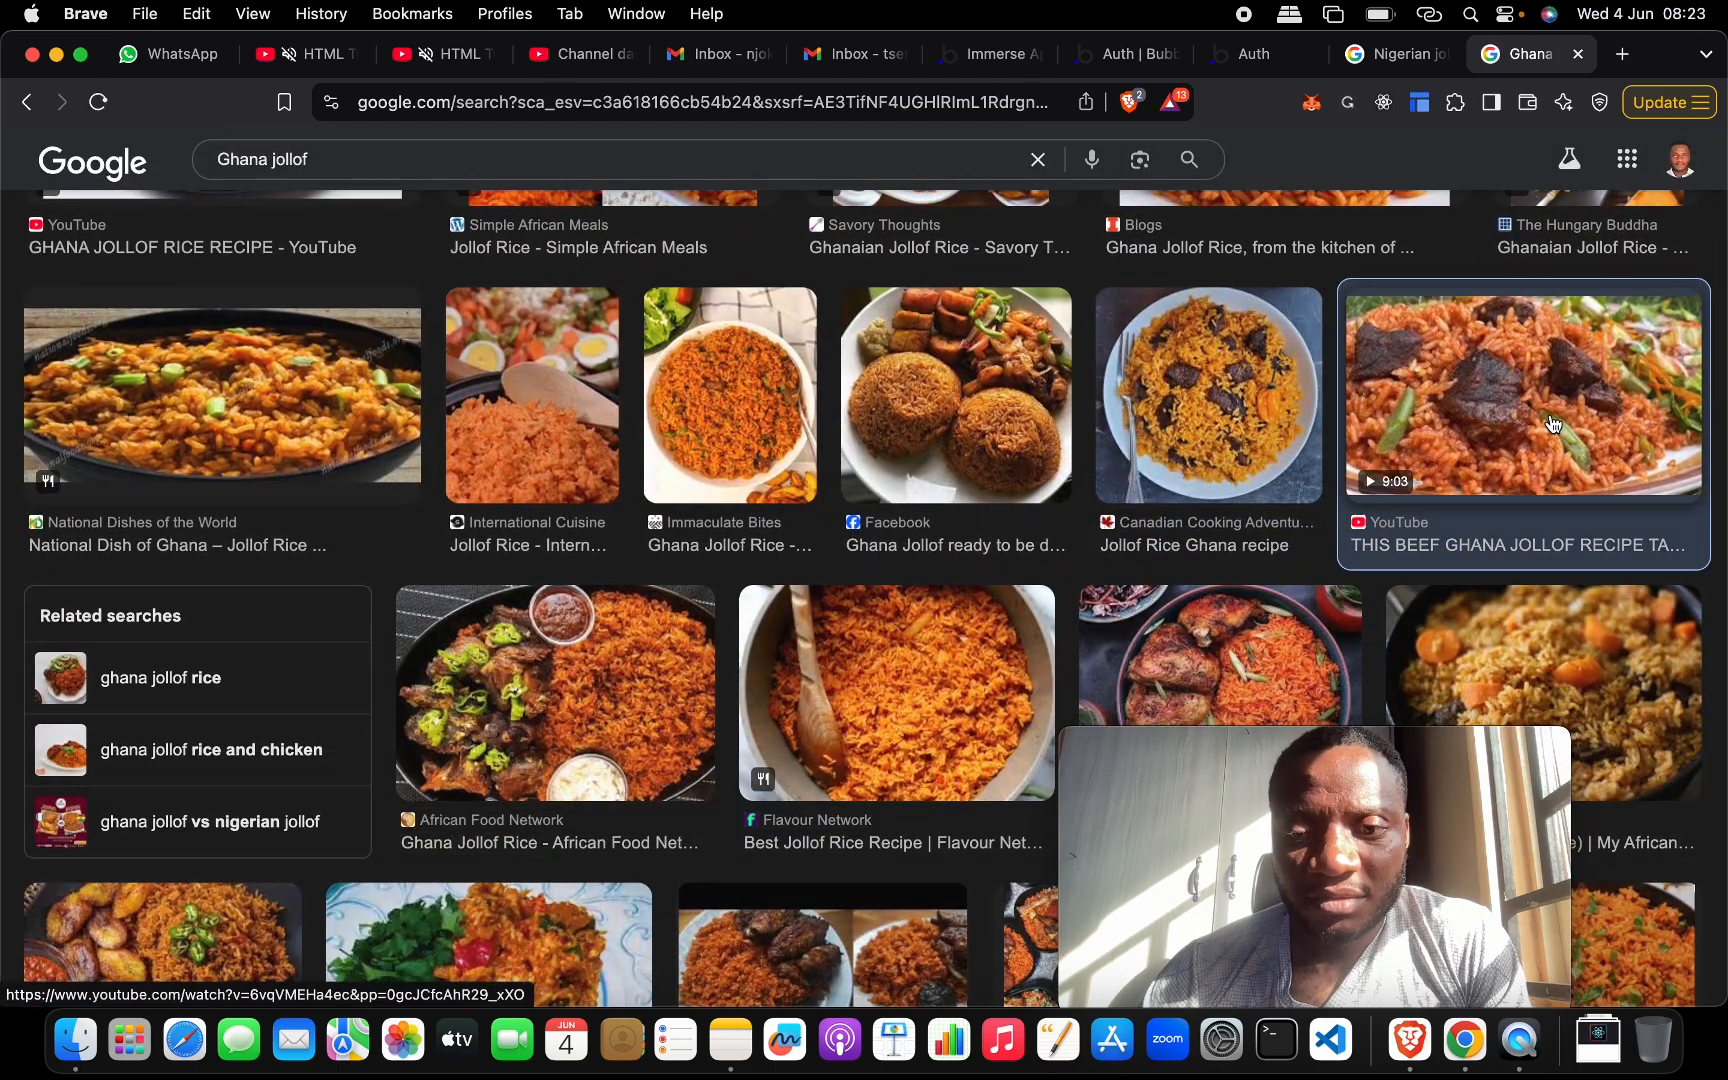
left_click(1552, 425)
scroll(580, 558, "down", 4)
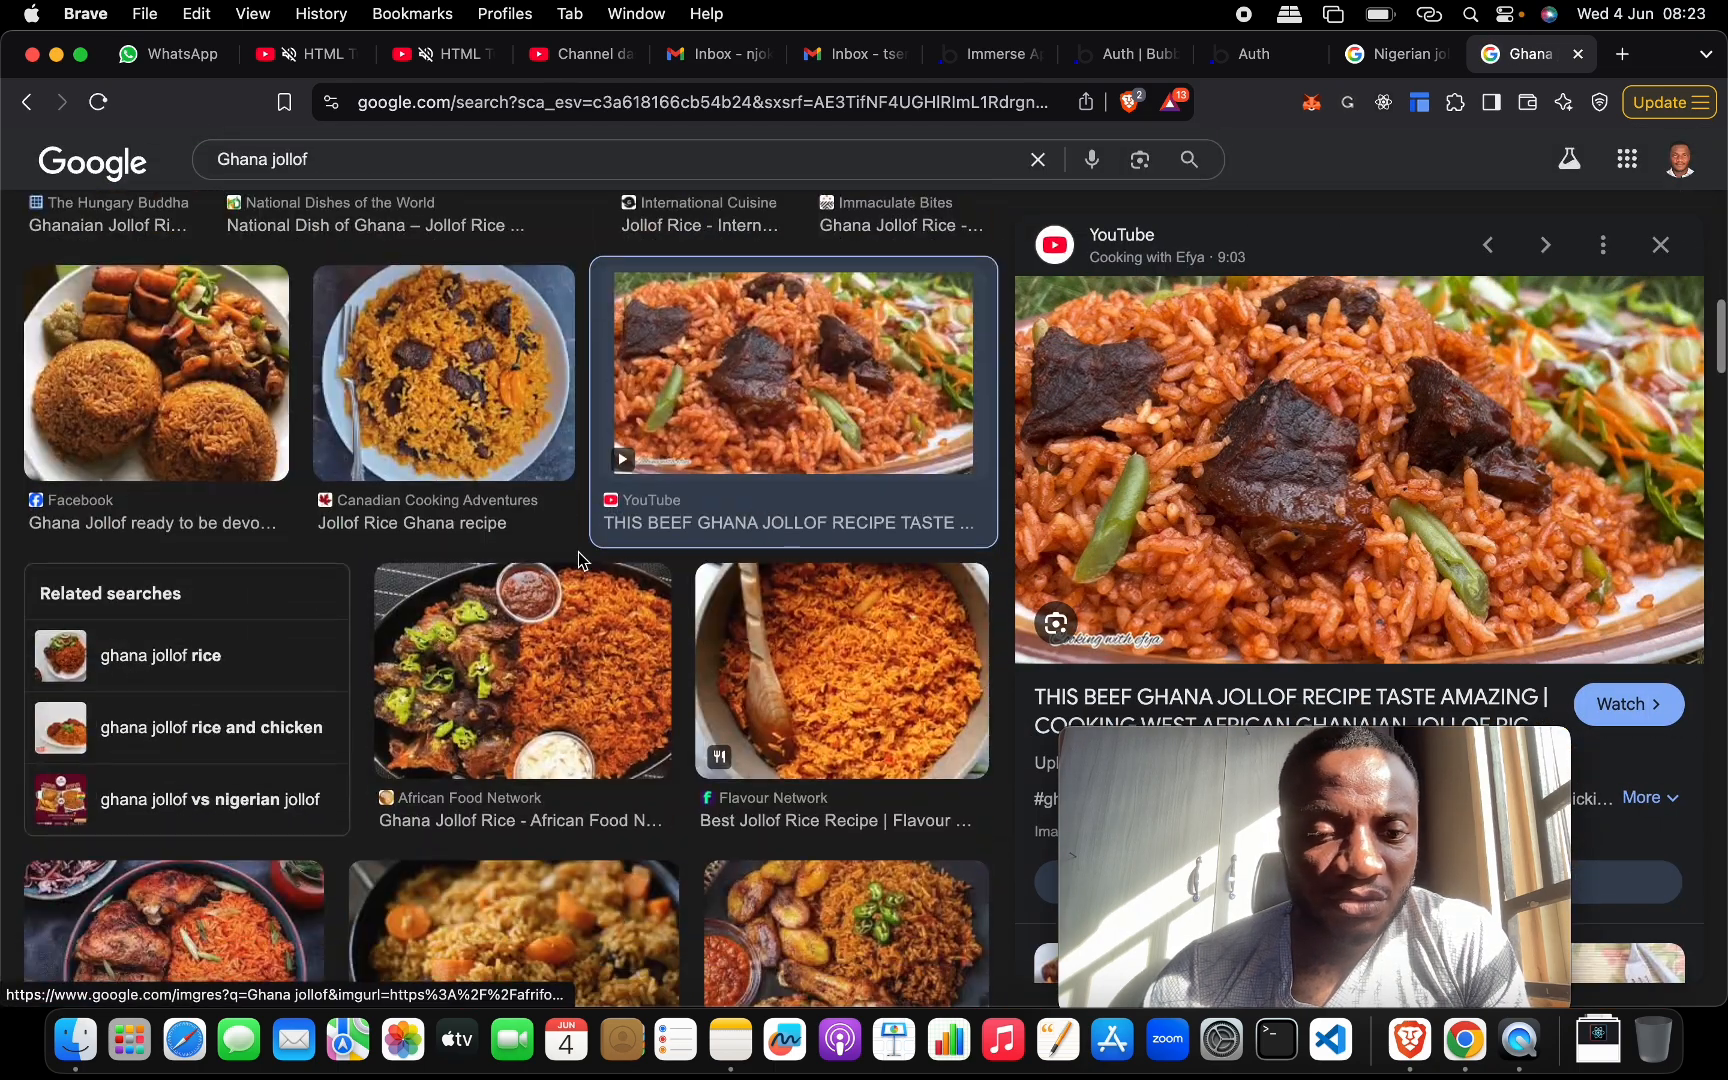
left_click(566, 690)
right_click(1525, 452)
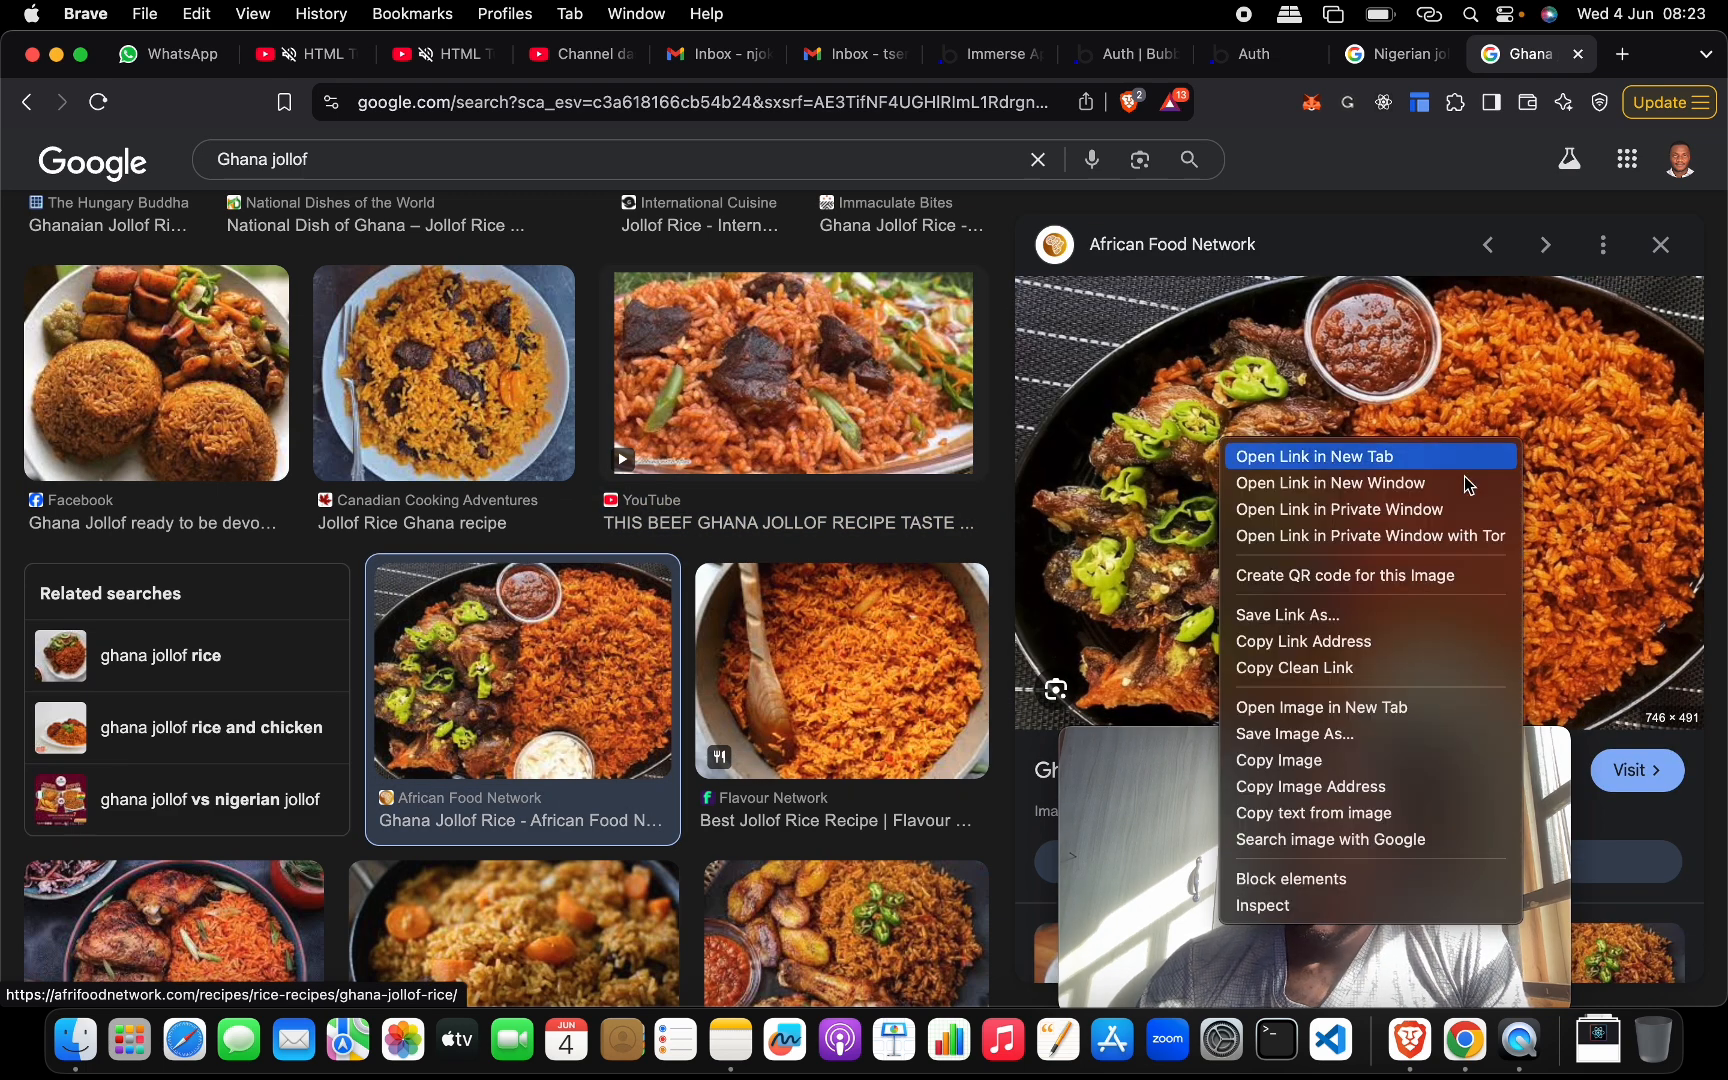
left_click(1333, 795)
- Dismiss the entry confirmation in the Bubble editor and start another Jollof entry named Ghana Jollof
left_click(1120, 61)
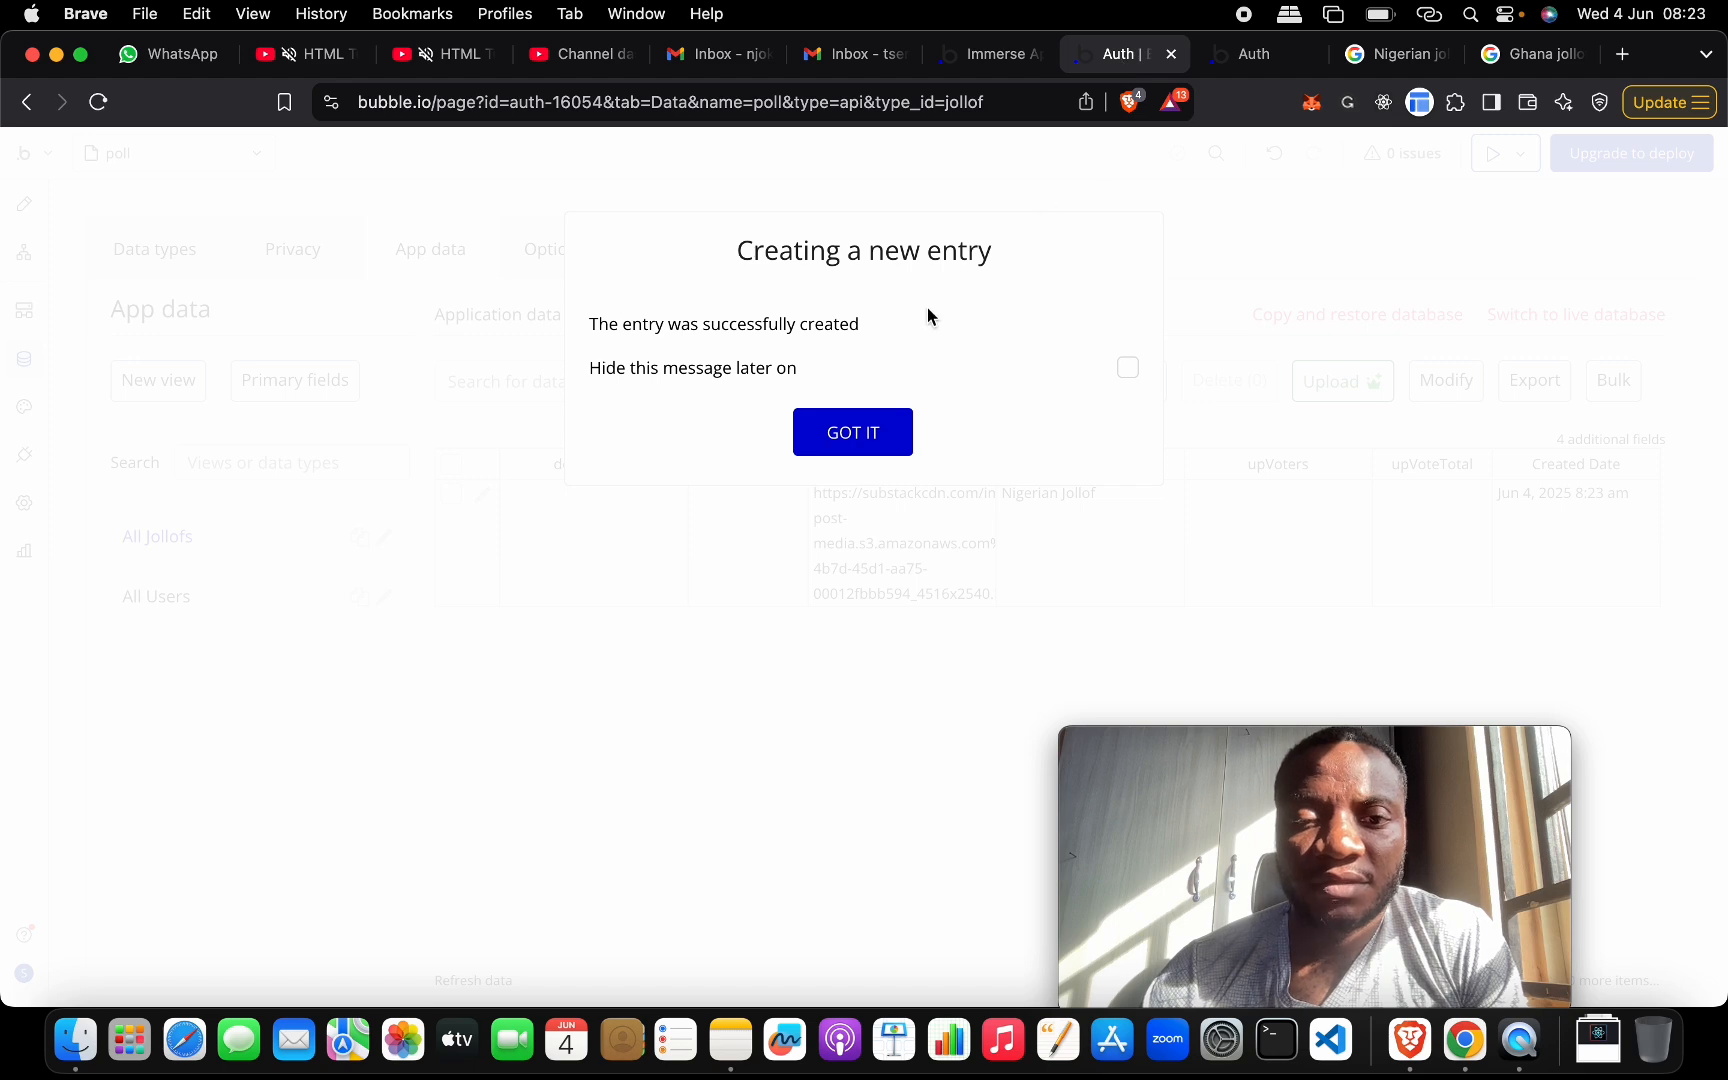
left_click(860, 432)
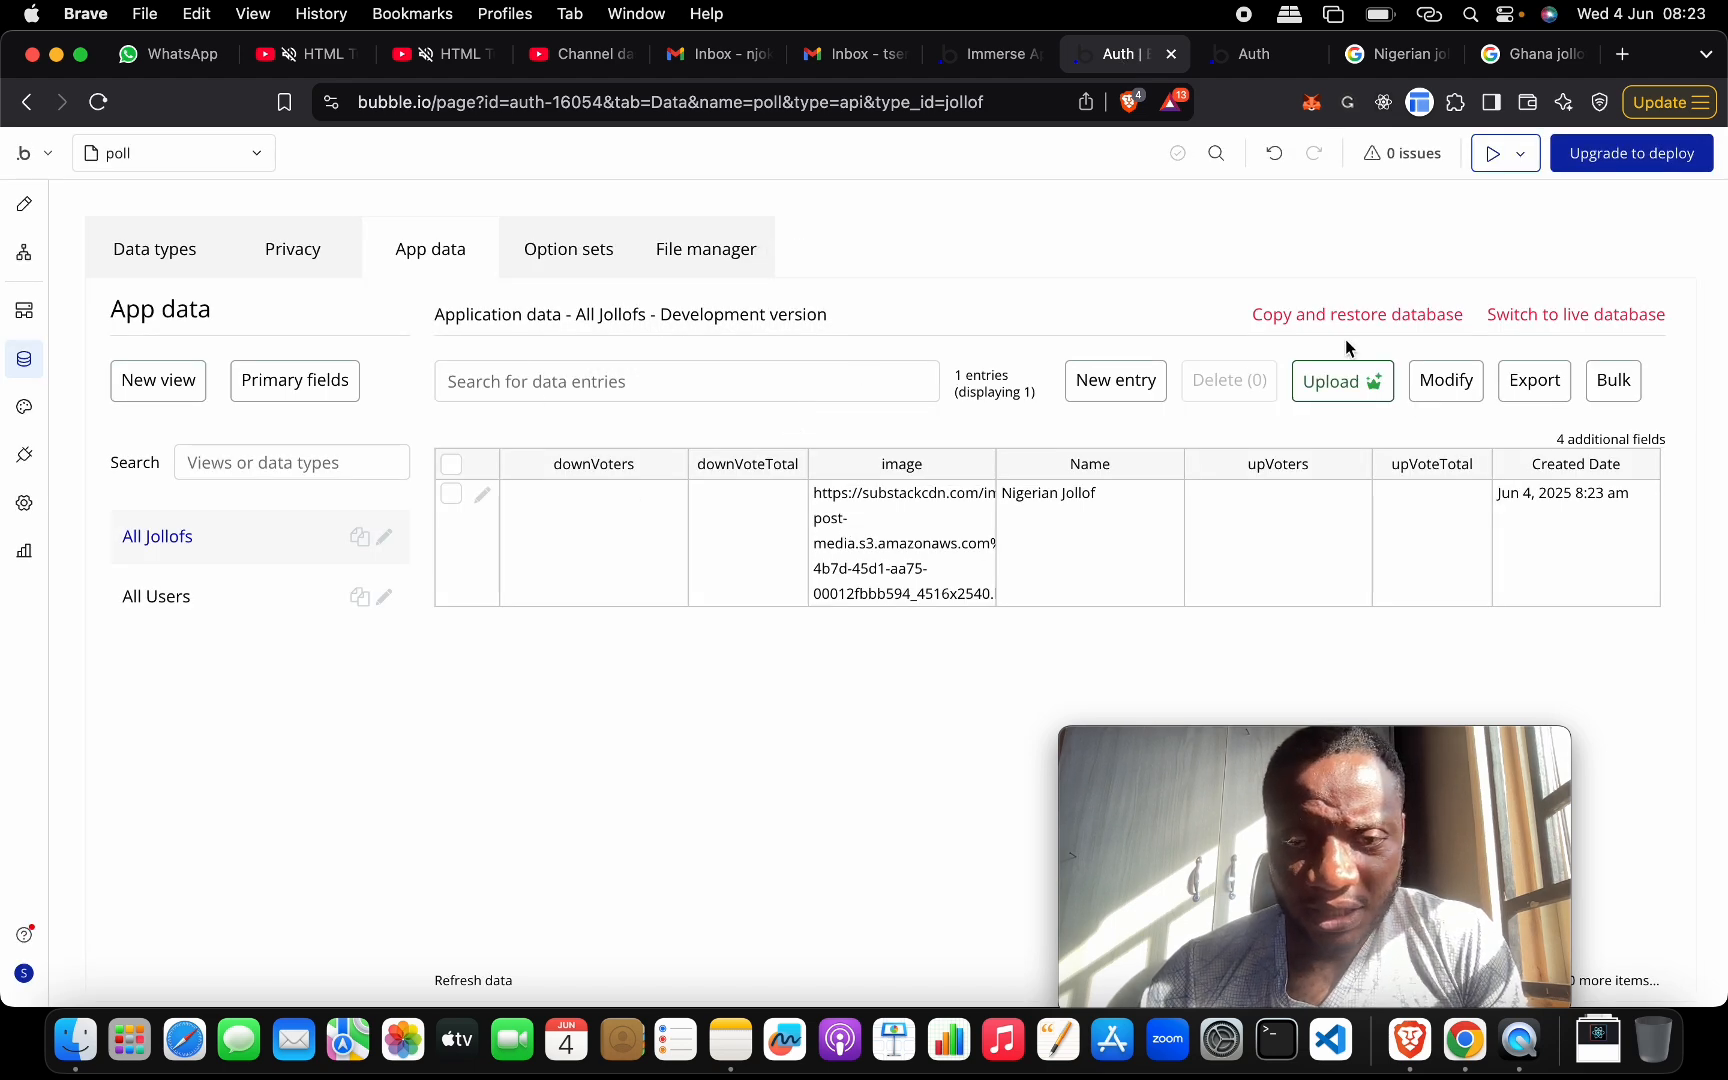
left_click(1131, 390)
left_click(420, 366)
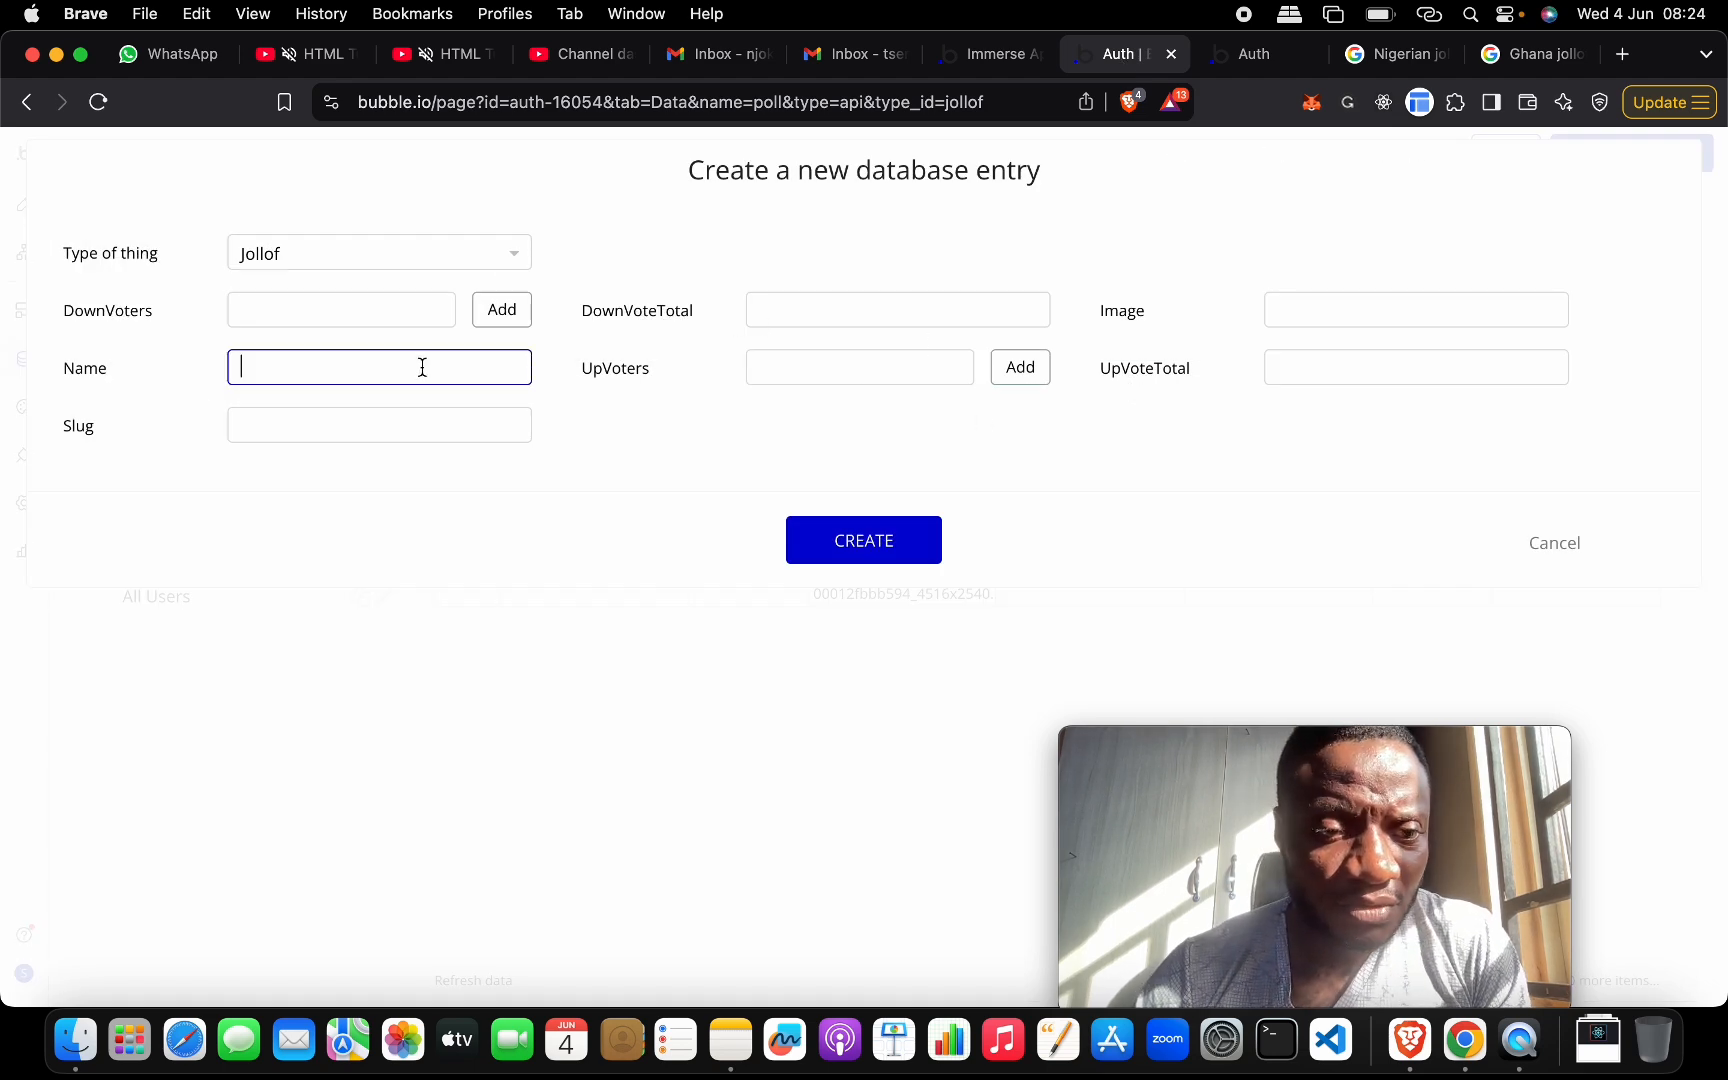
type("Ghana ")
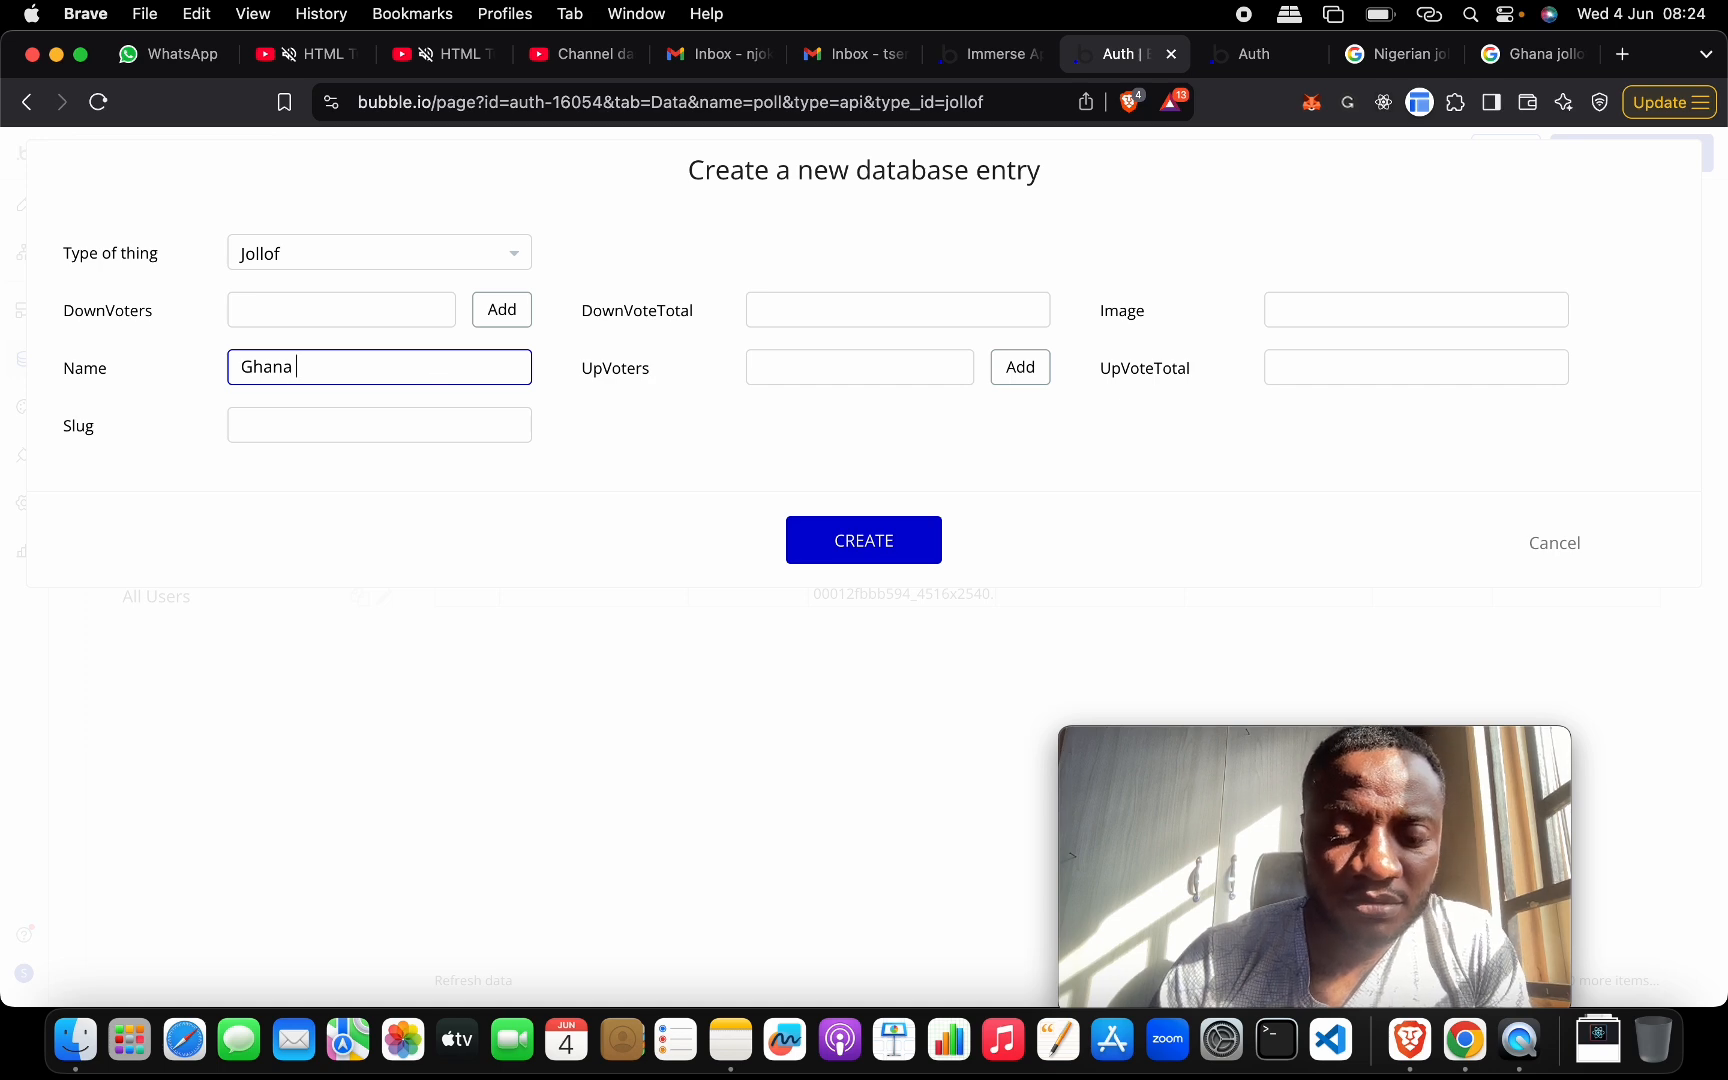
type("jollof")
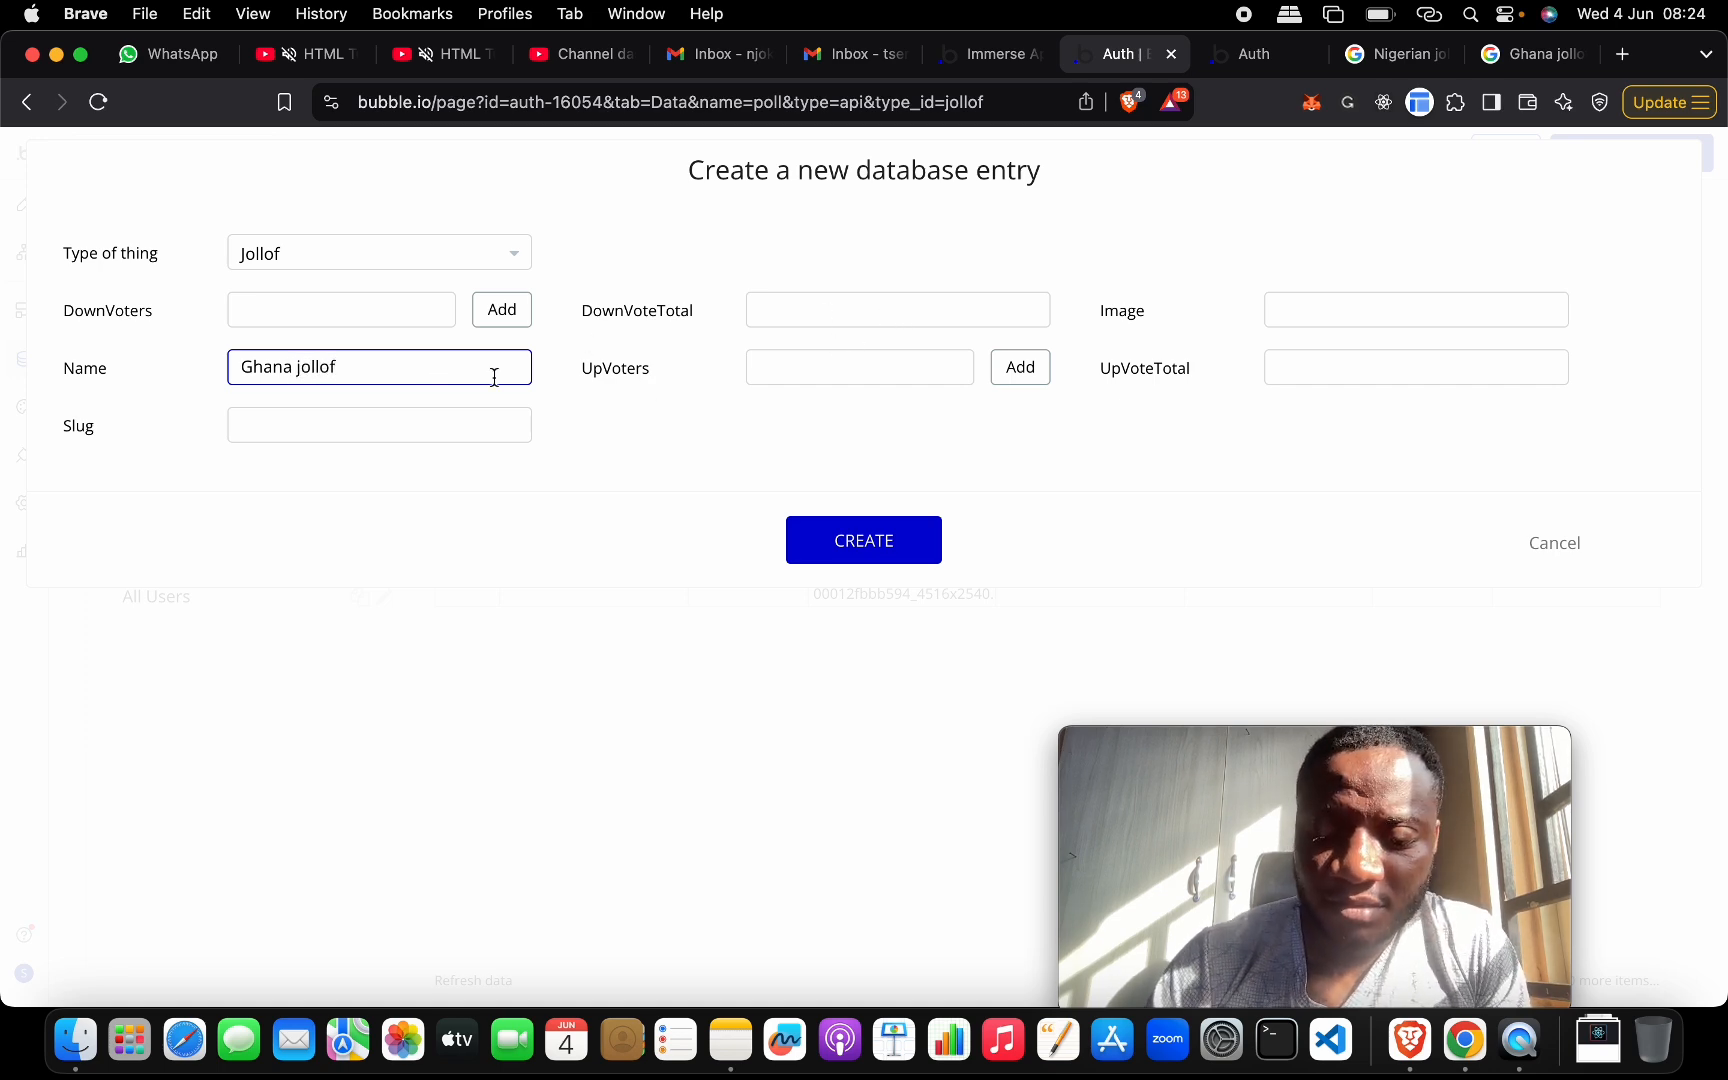
- Create the Ghana Jollof entry with the copied address as its Image value, and view the poll page in the app preview
left_click(1304, 311)
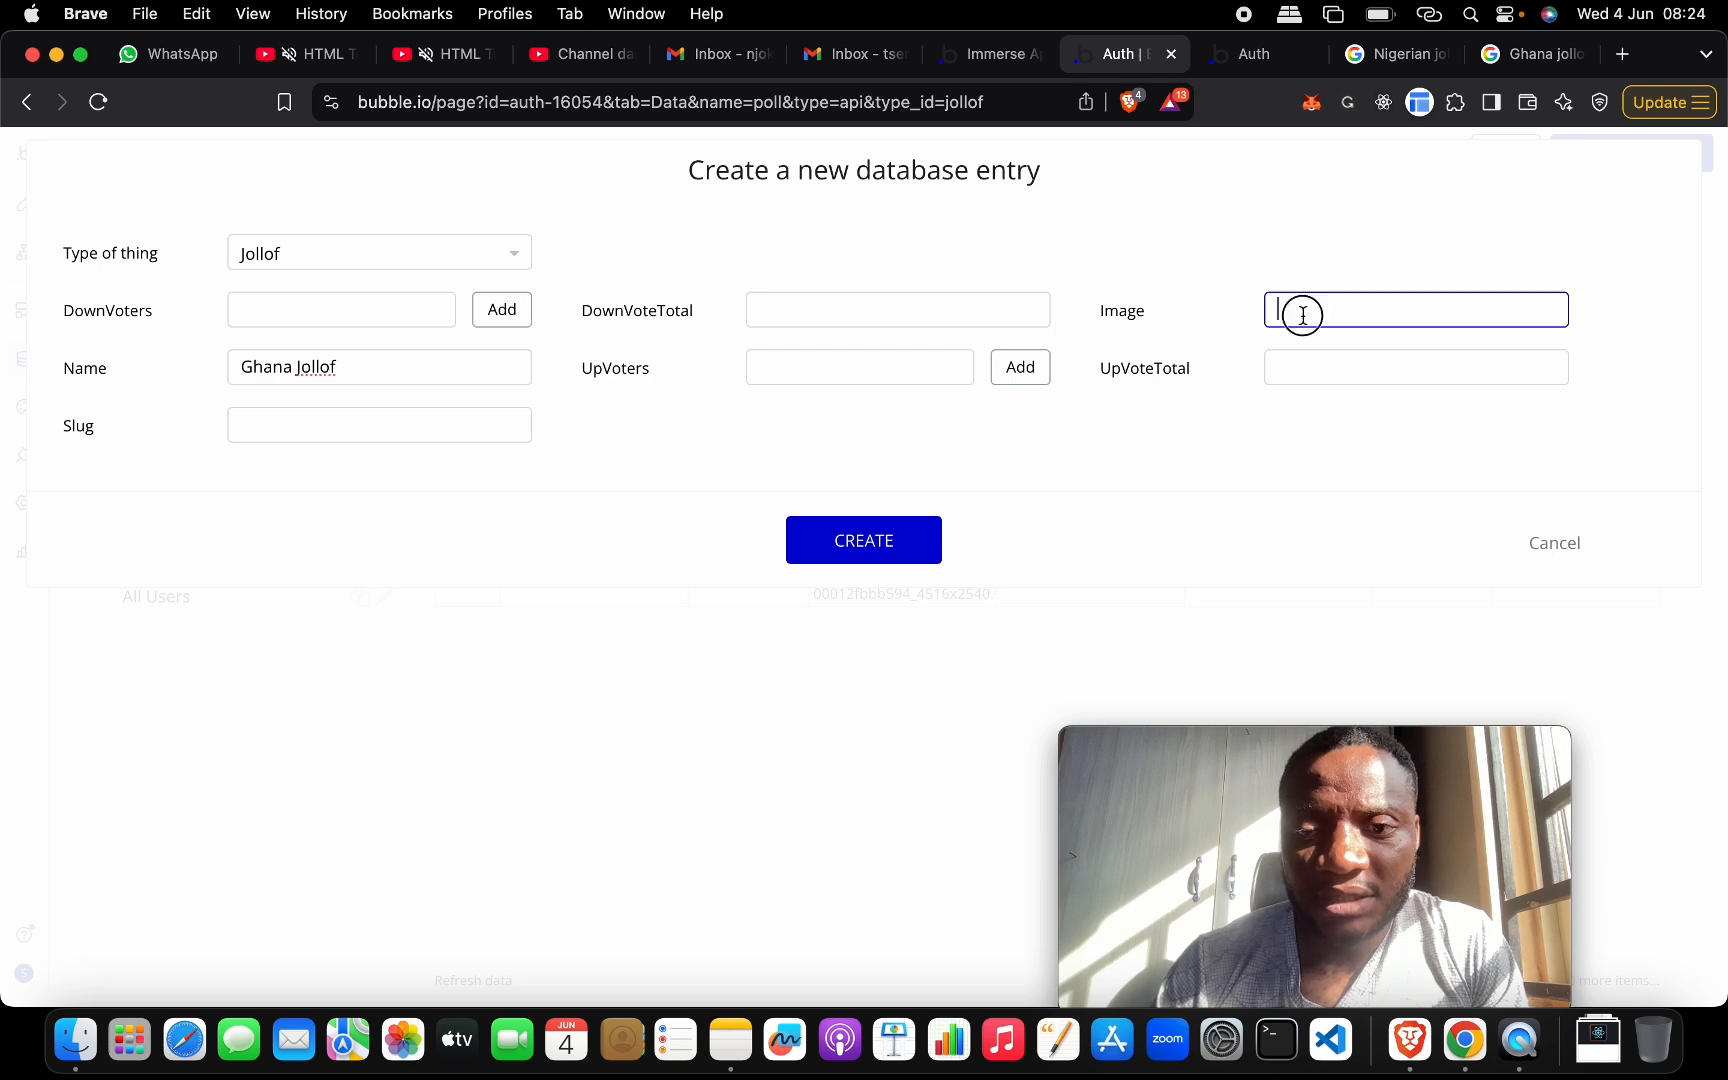
key("super+v")
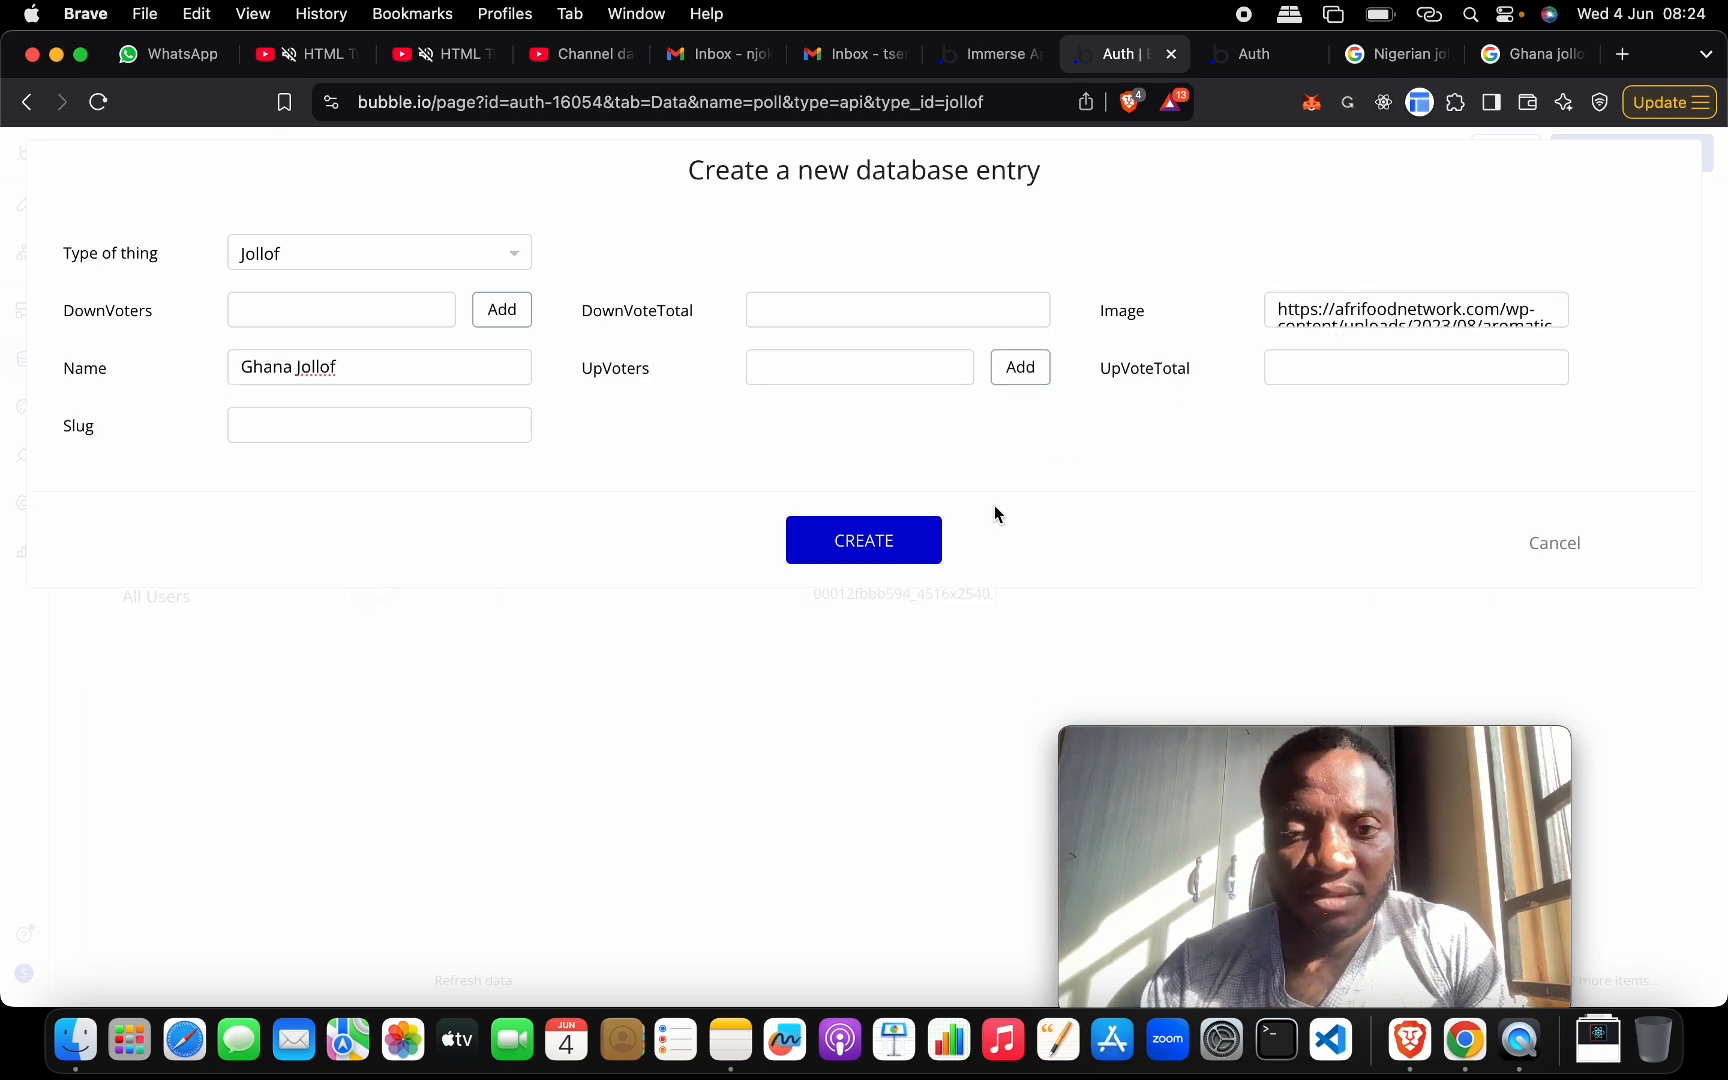
left_click(903, 544)
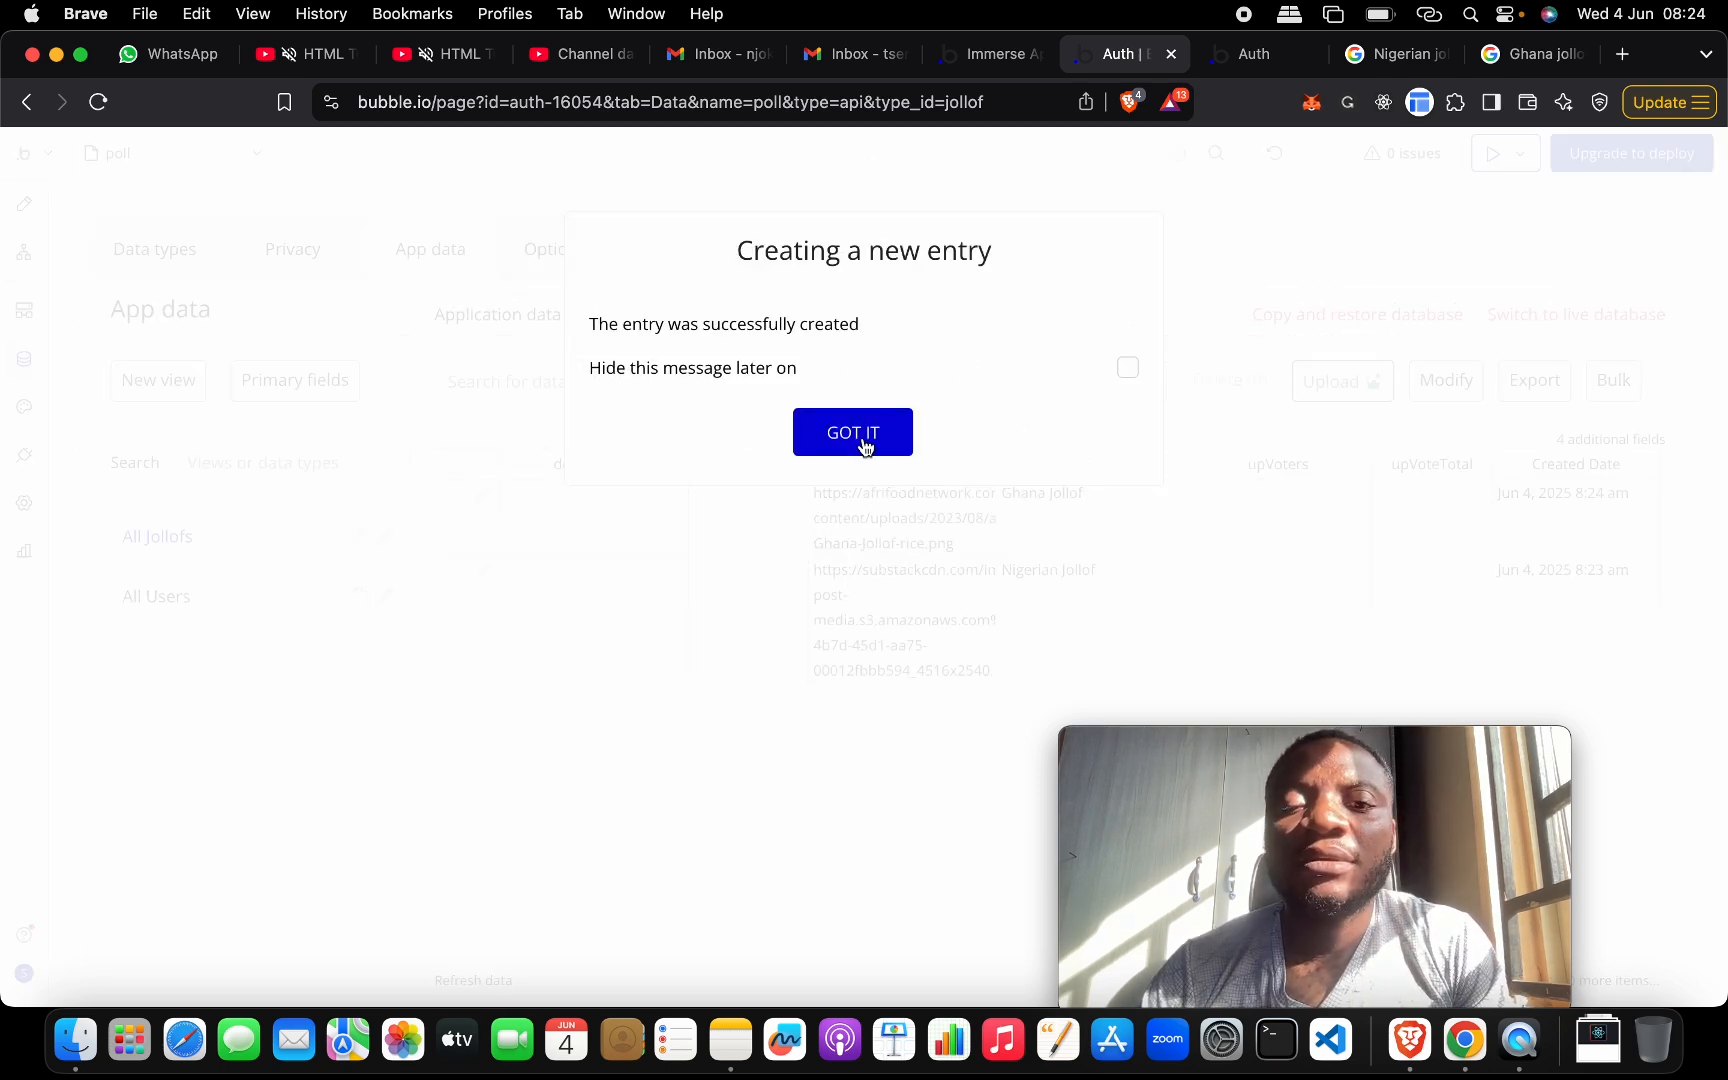
left_click(866, 446)
left_click(1268, 54)
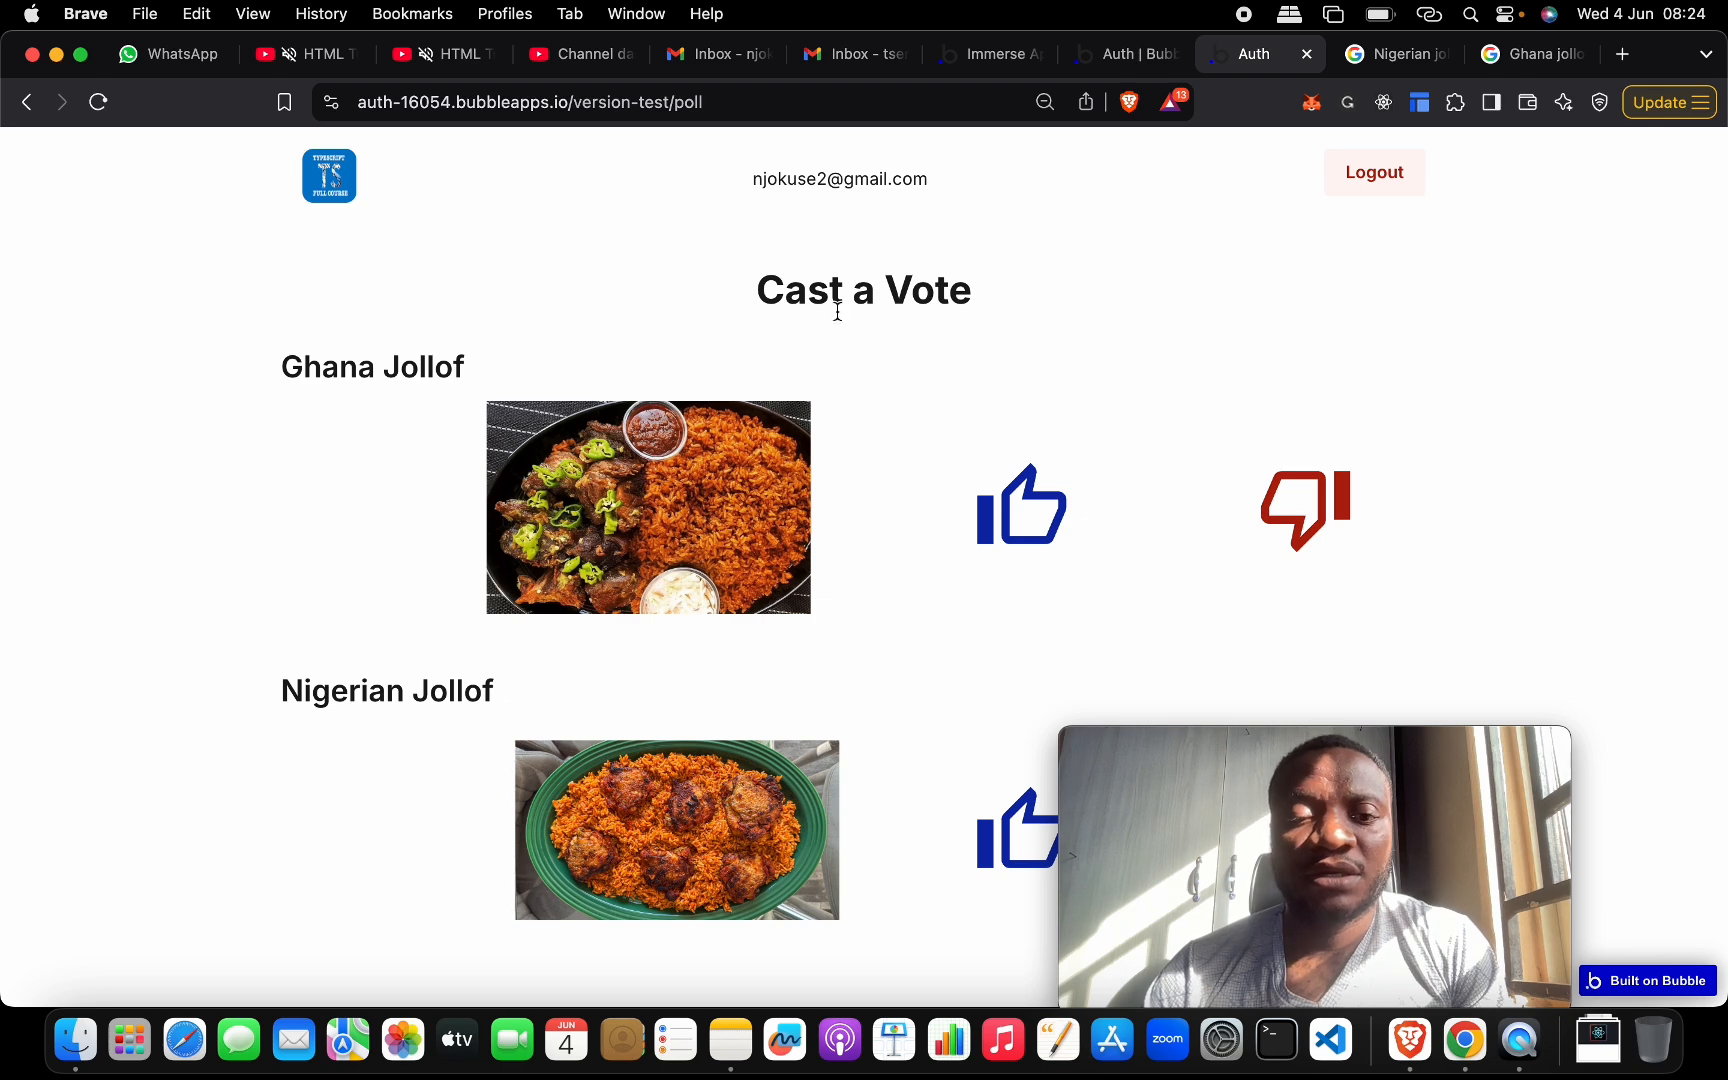
mouse_move(1403, 744)
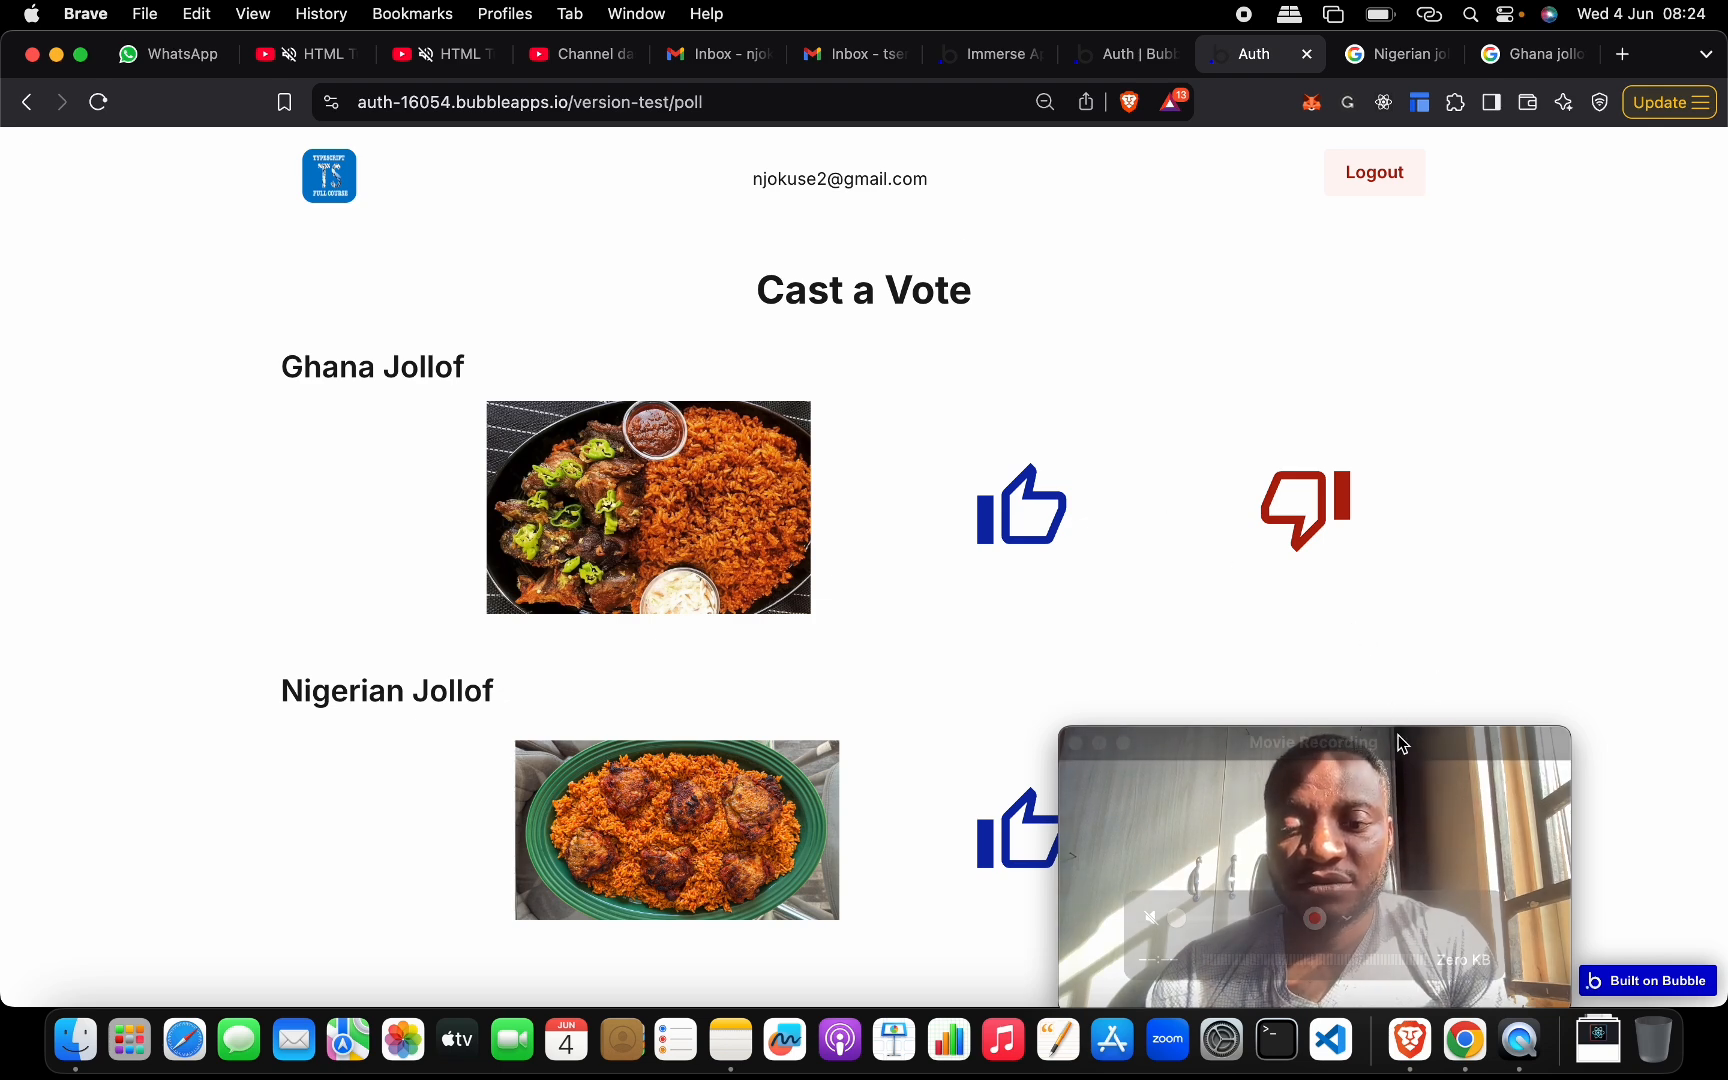
left_click_drag(1403, 744, 1511, 409)
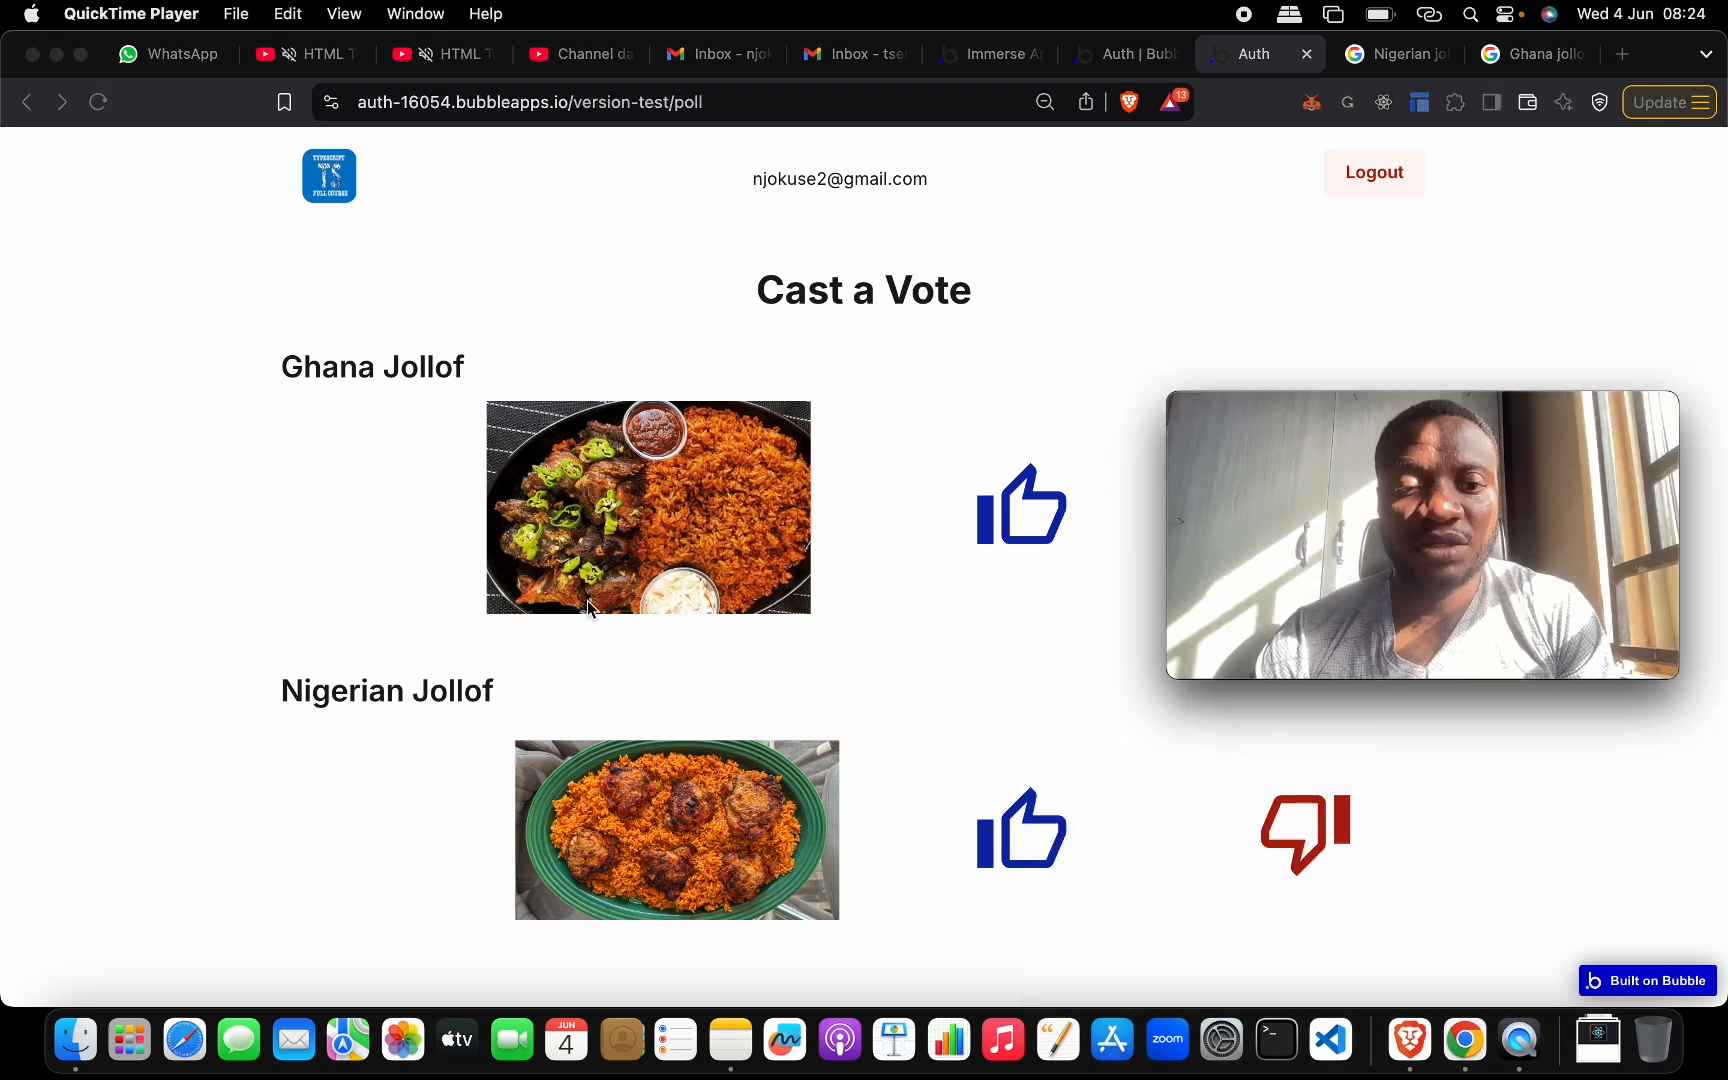
left_click(1115, 606)
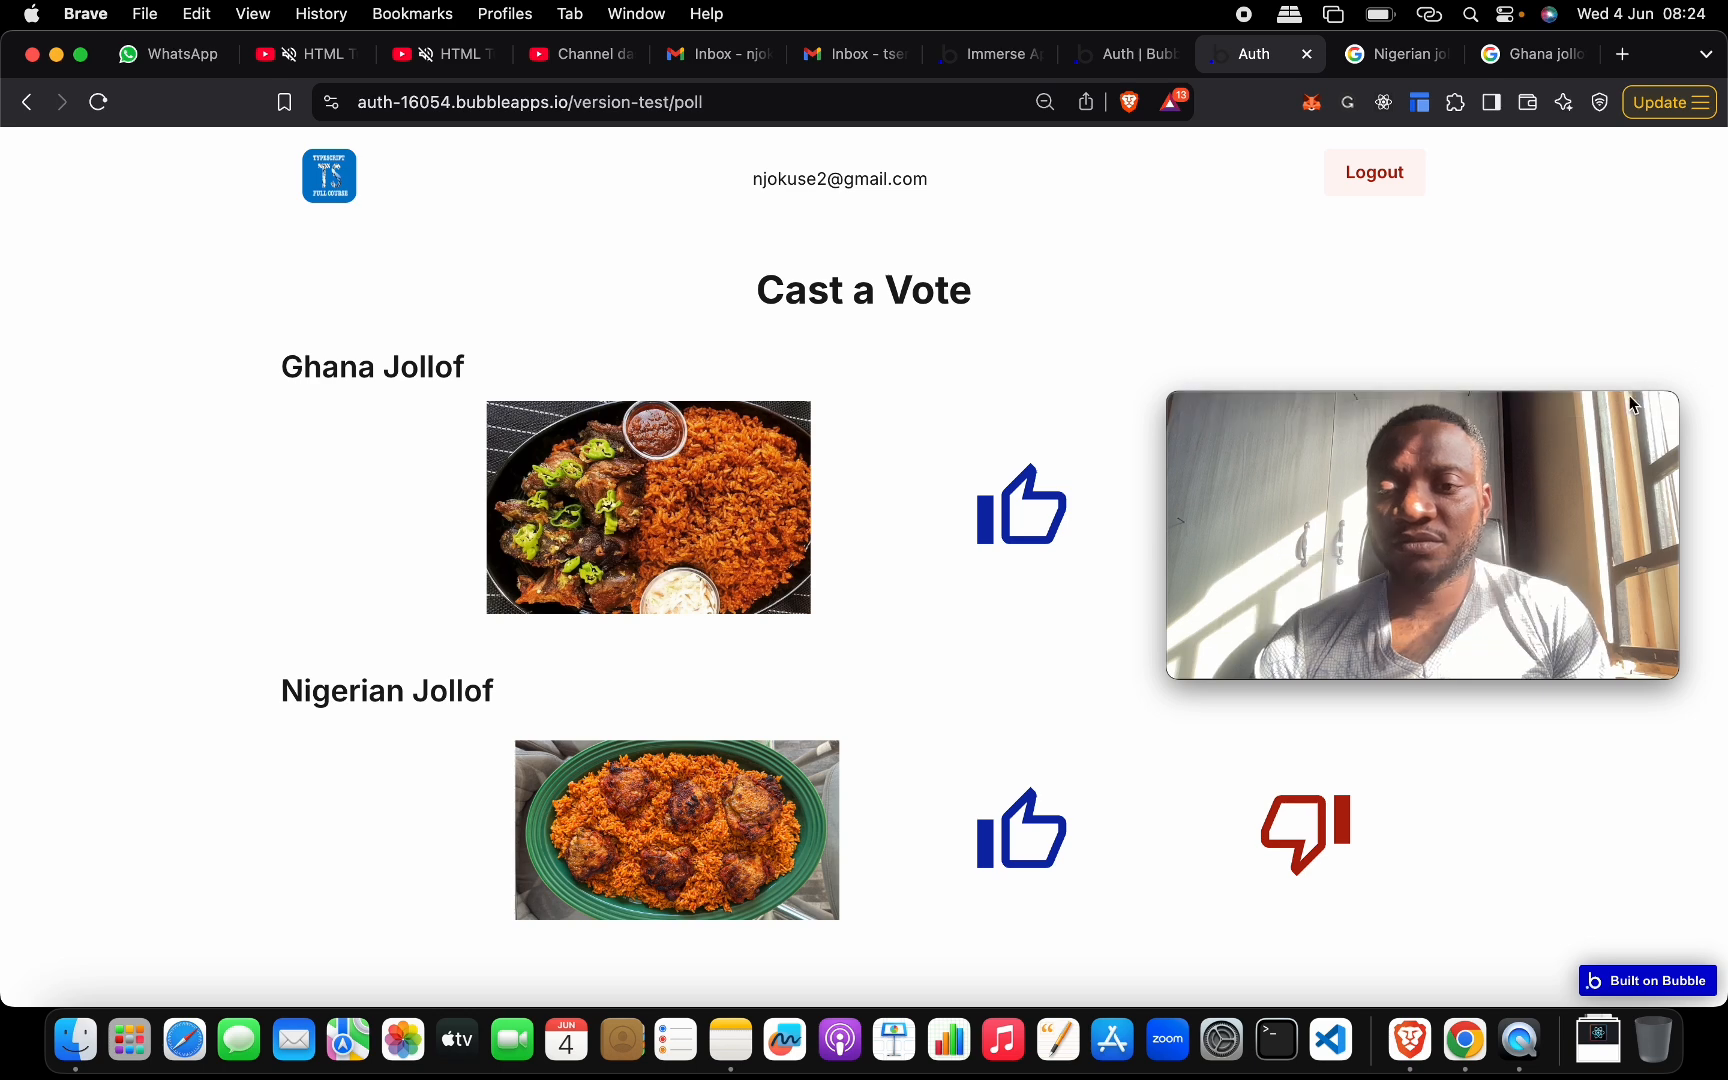
left_click_drag(1574, 409, 469, 720)
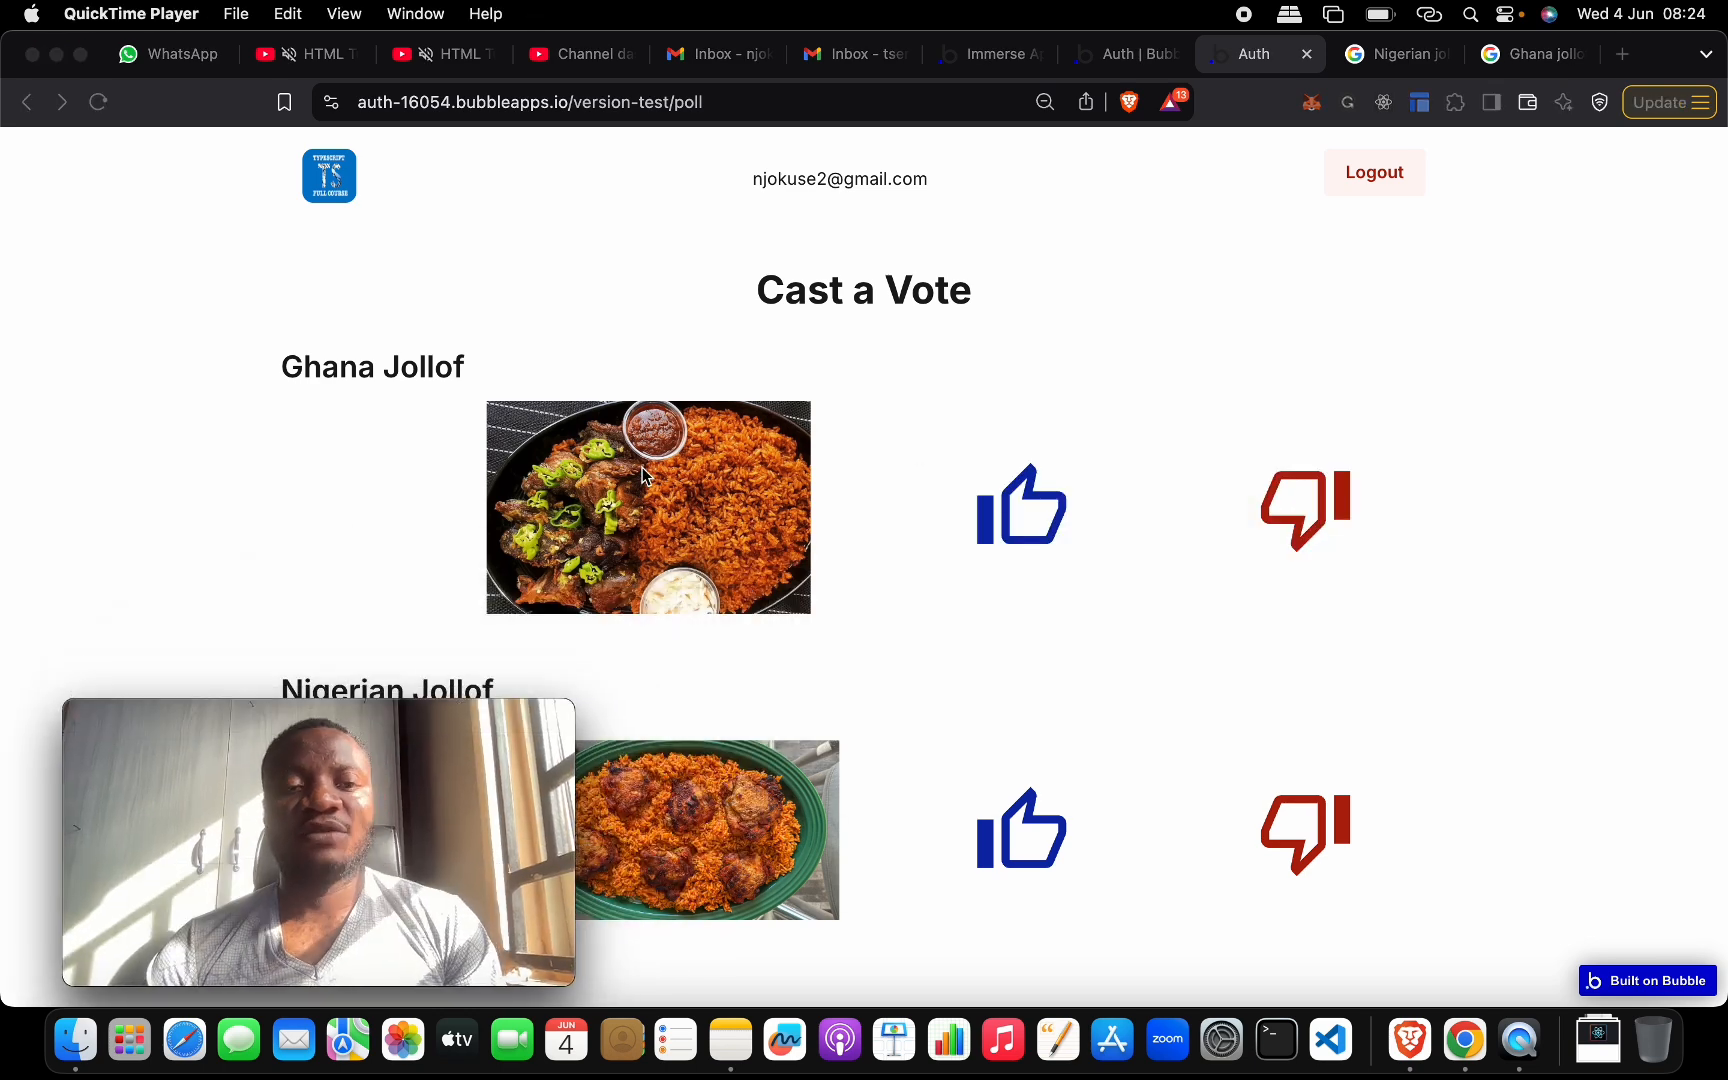
left_click(1008, 508)
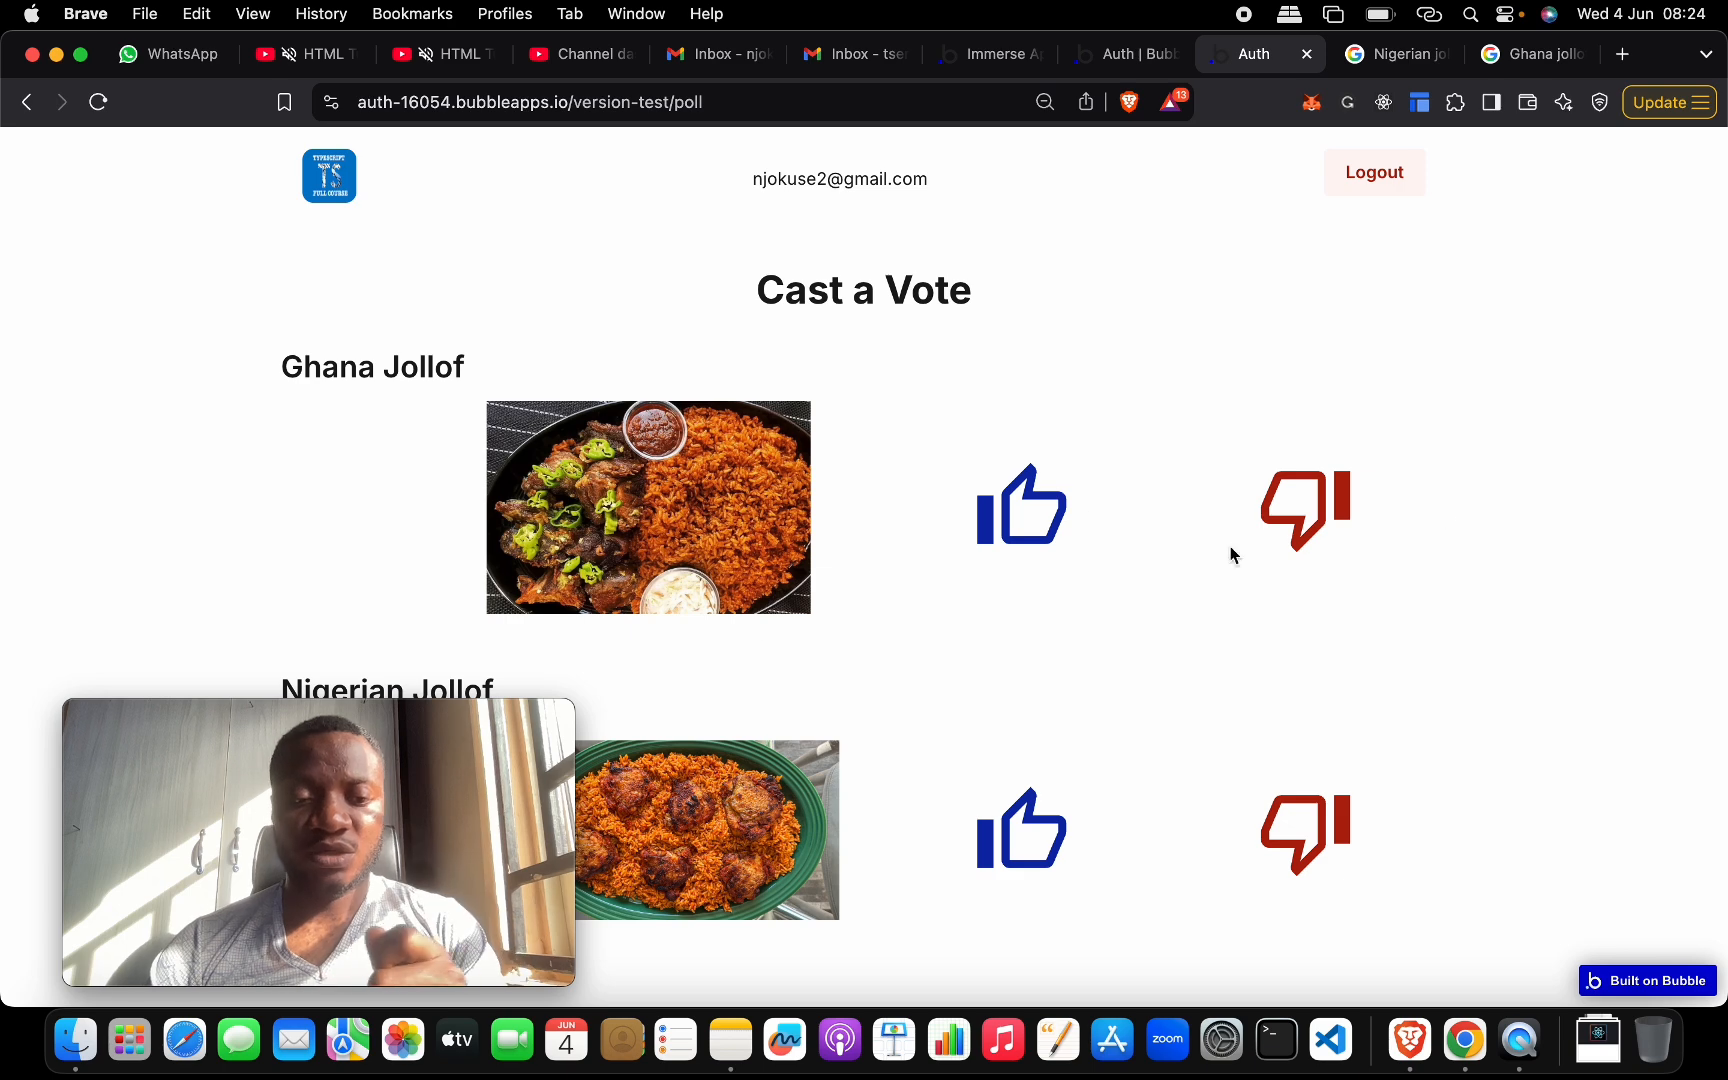
mouse_move(427, 709)
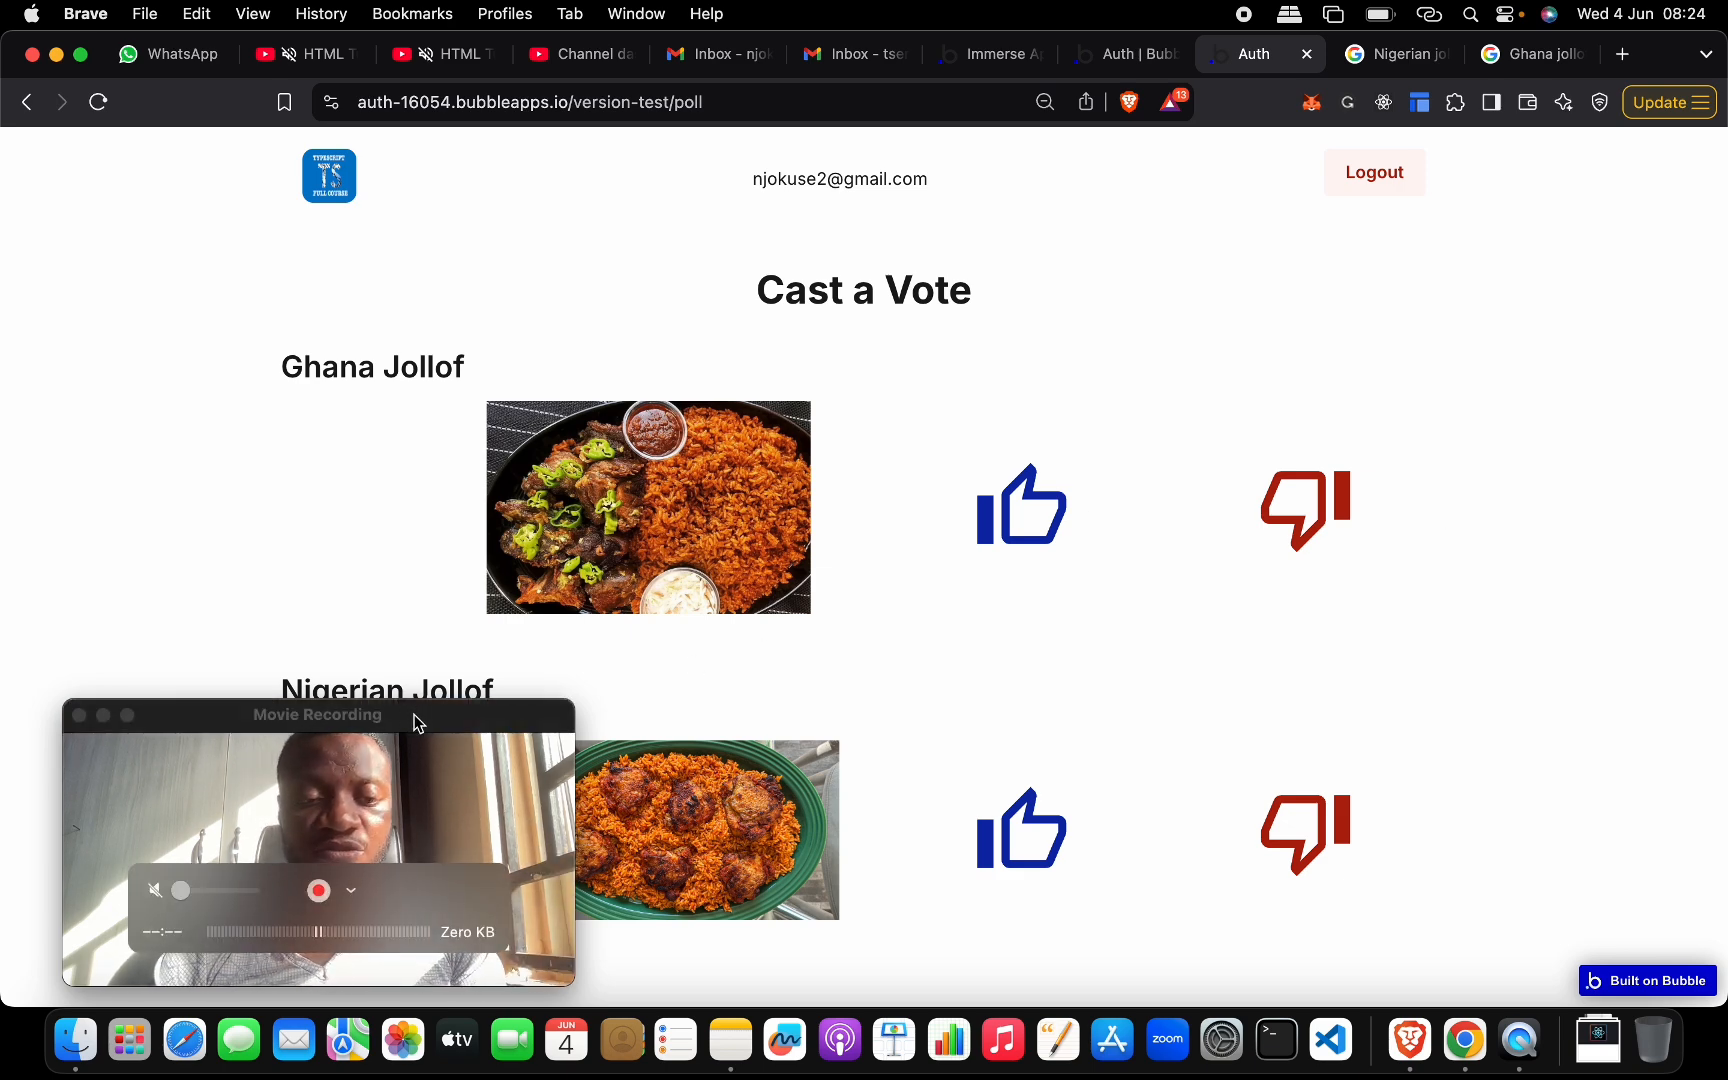
left_click_drag(415, 722, 353, 741)
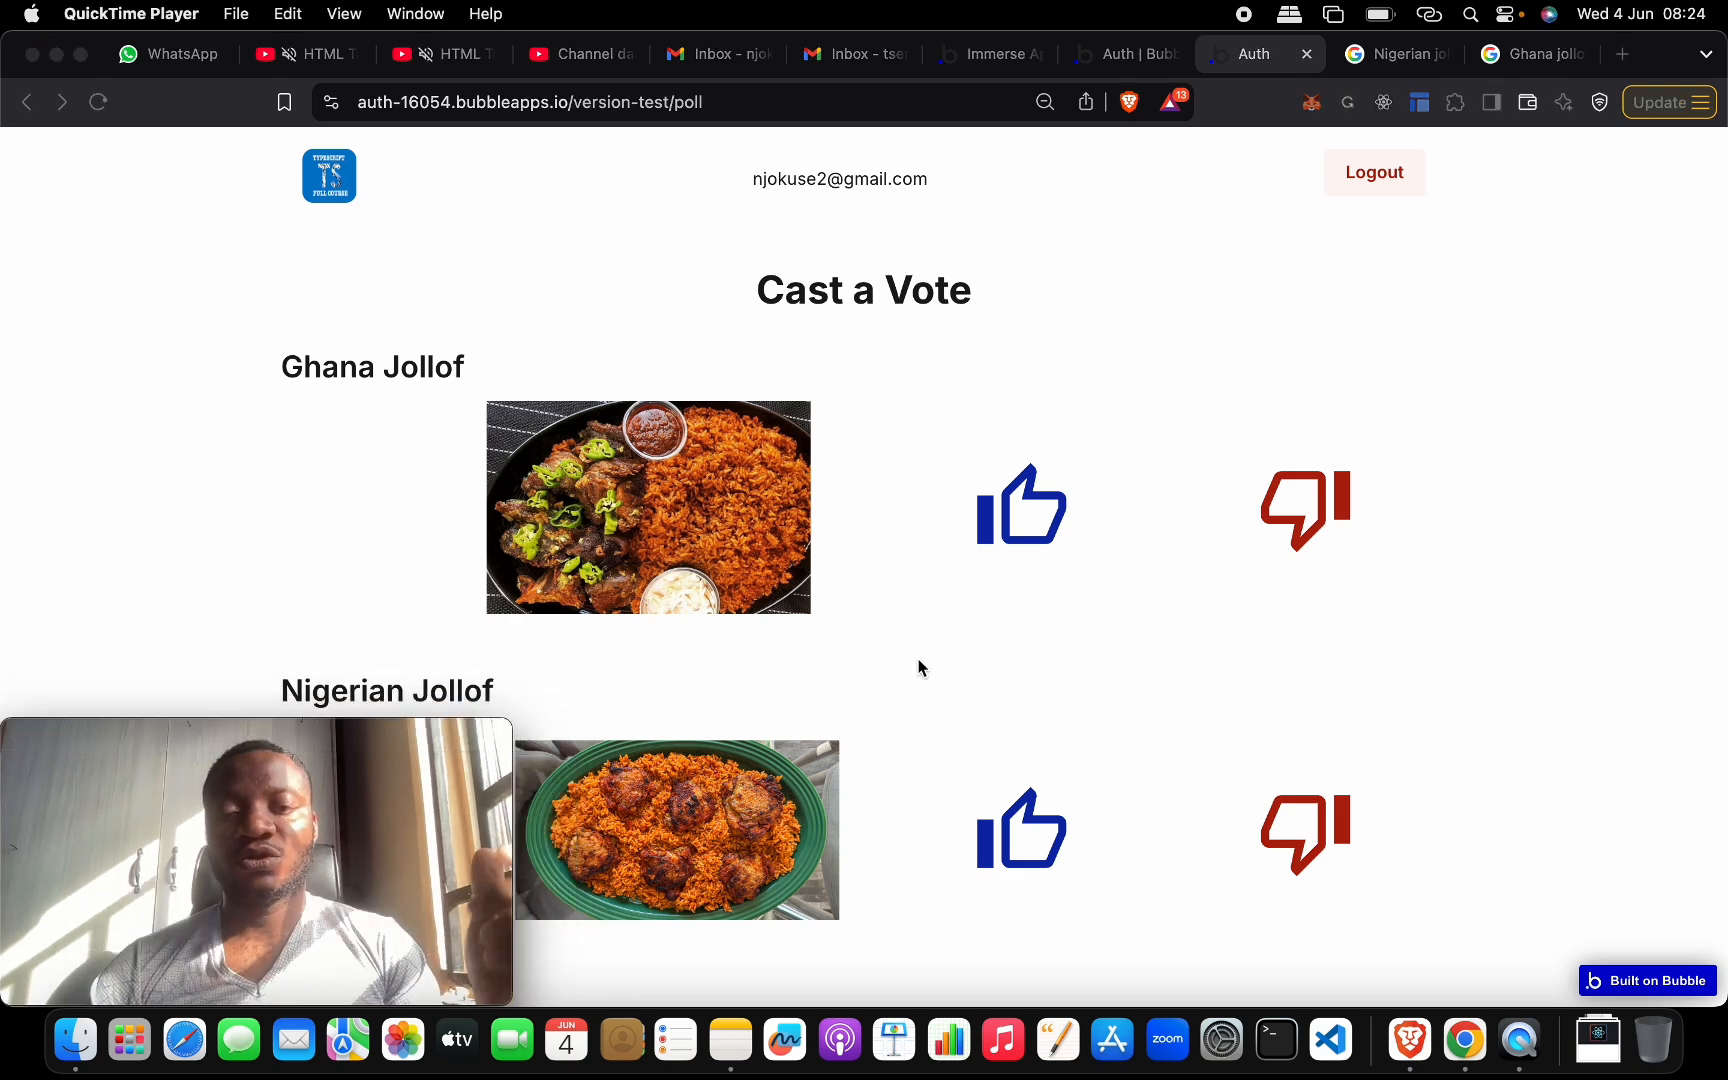
left_click(1043, 527)
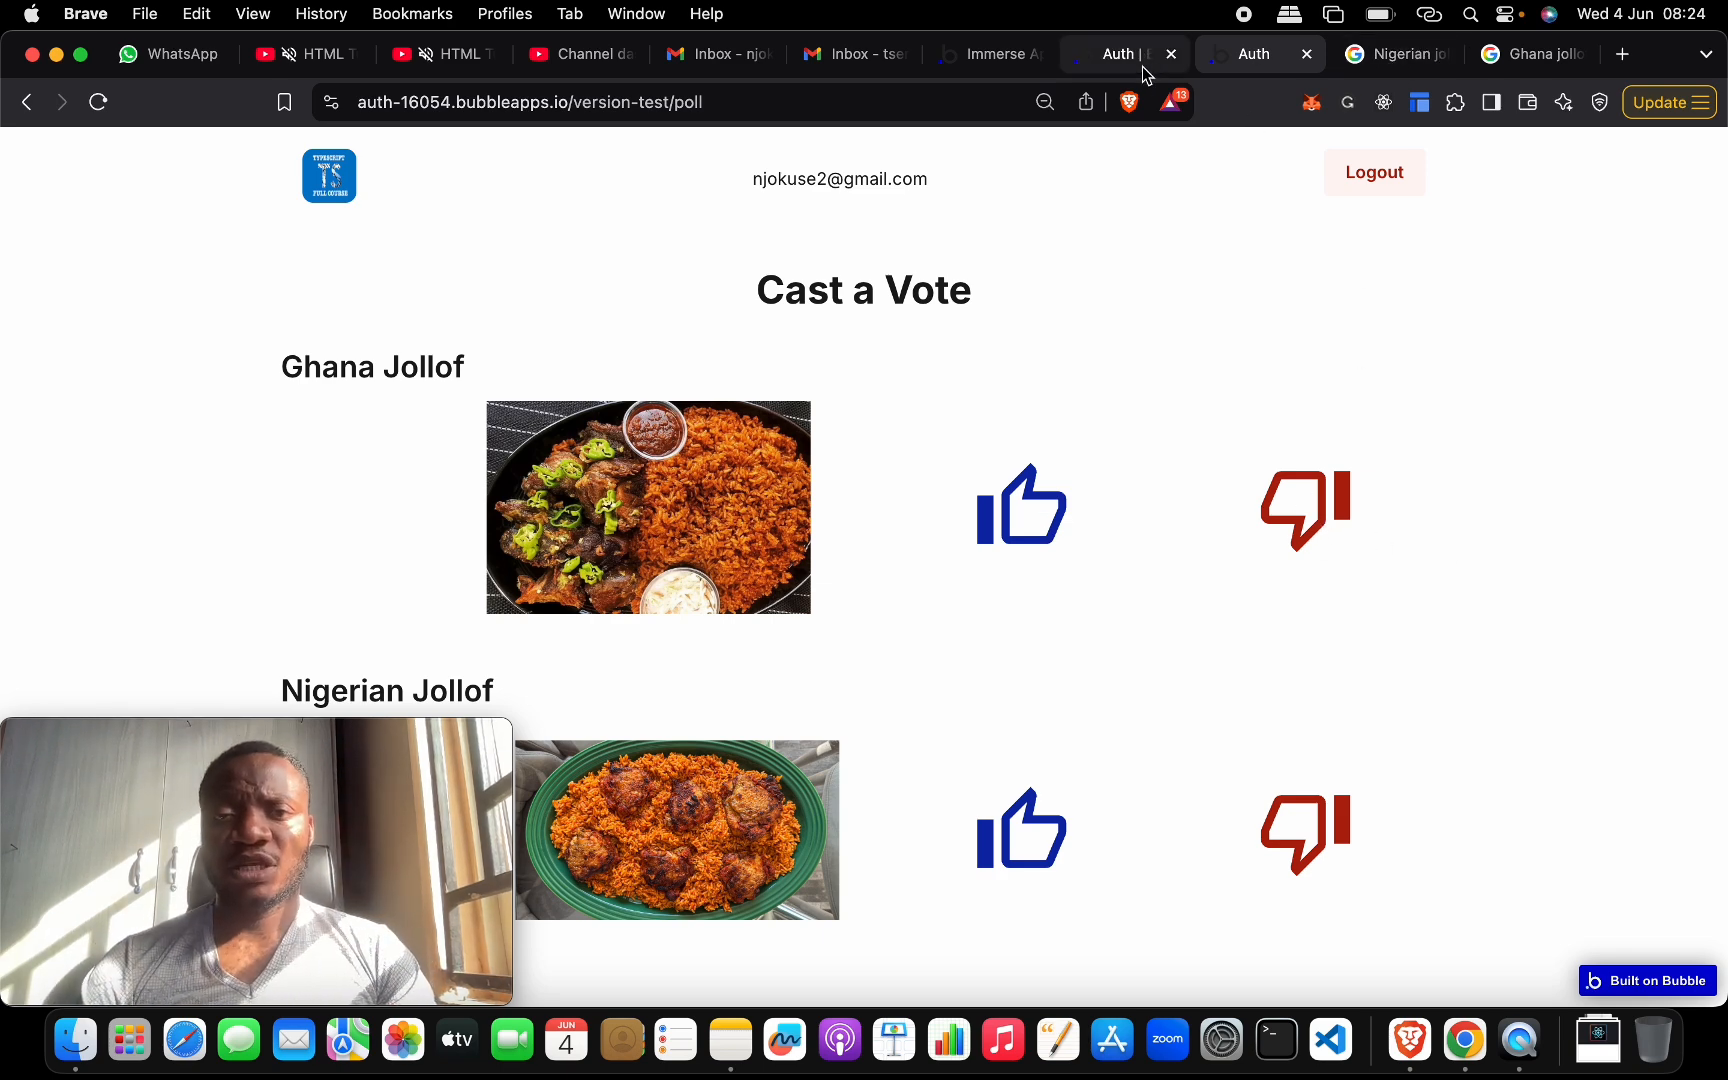
- Close the Nigerian jollof and Ghana jollof image search tabs and return to the Bubble editor
left_click(1446, 56)
left_click(1431, 62)
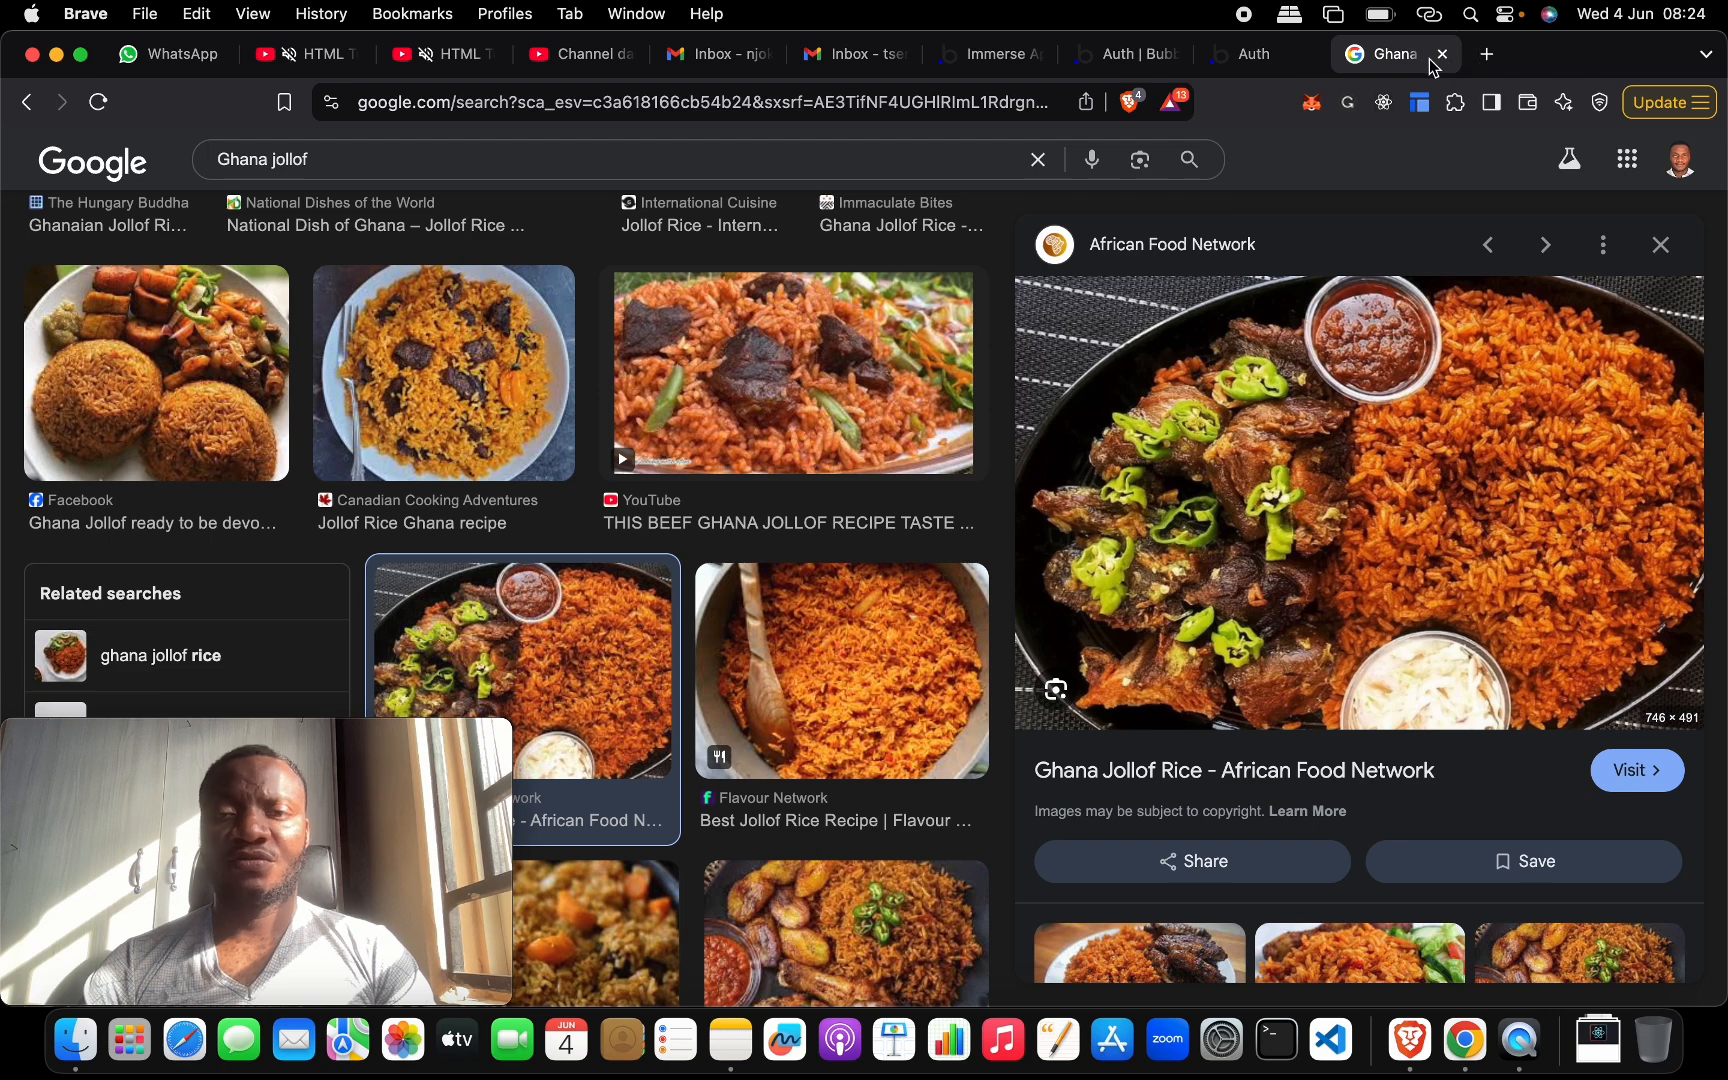
left_click(1441, 56)
left_click(1253, 66)
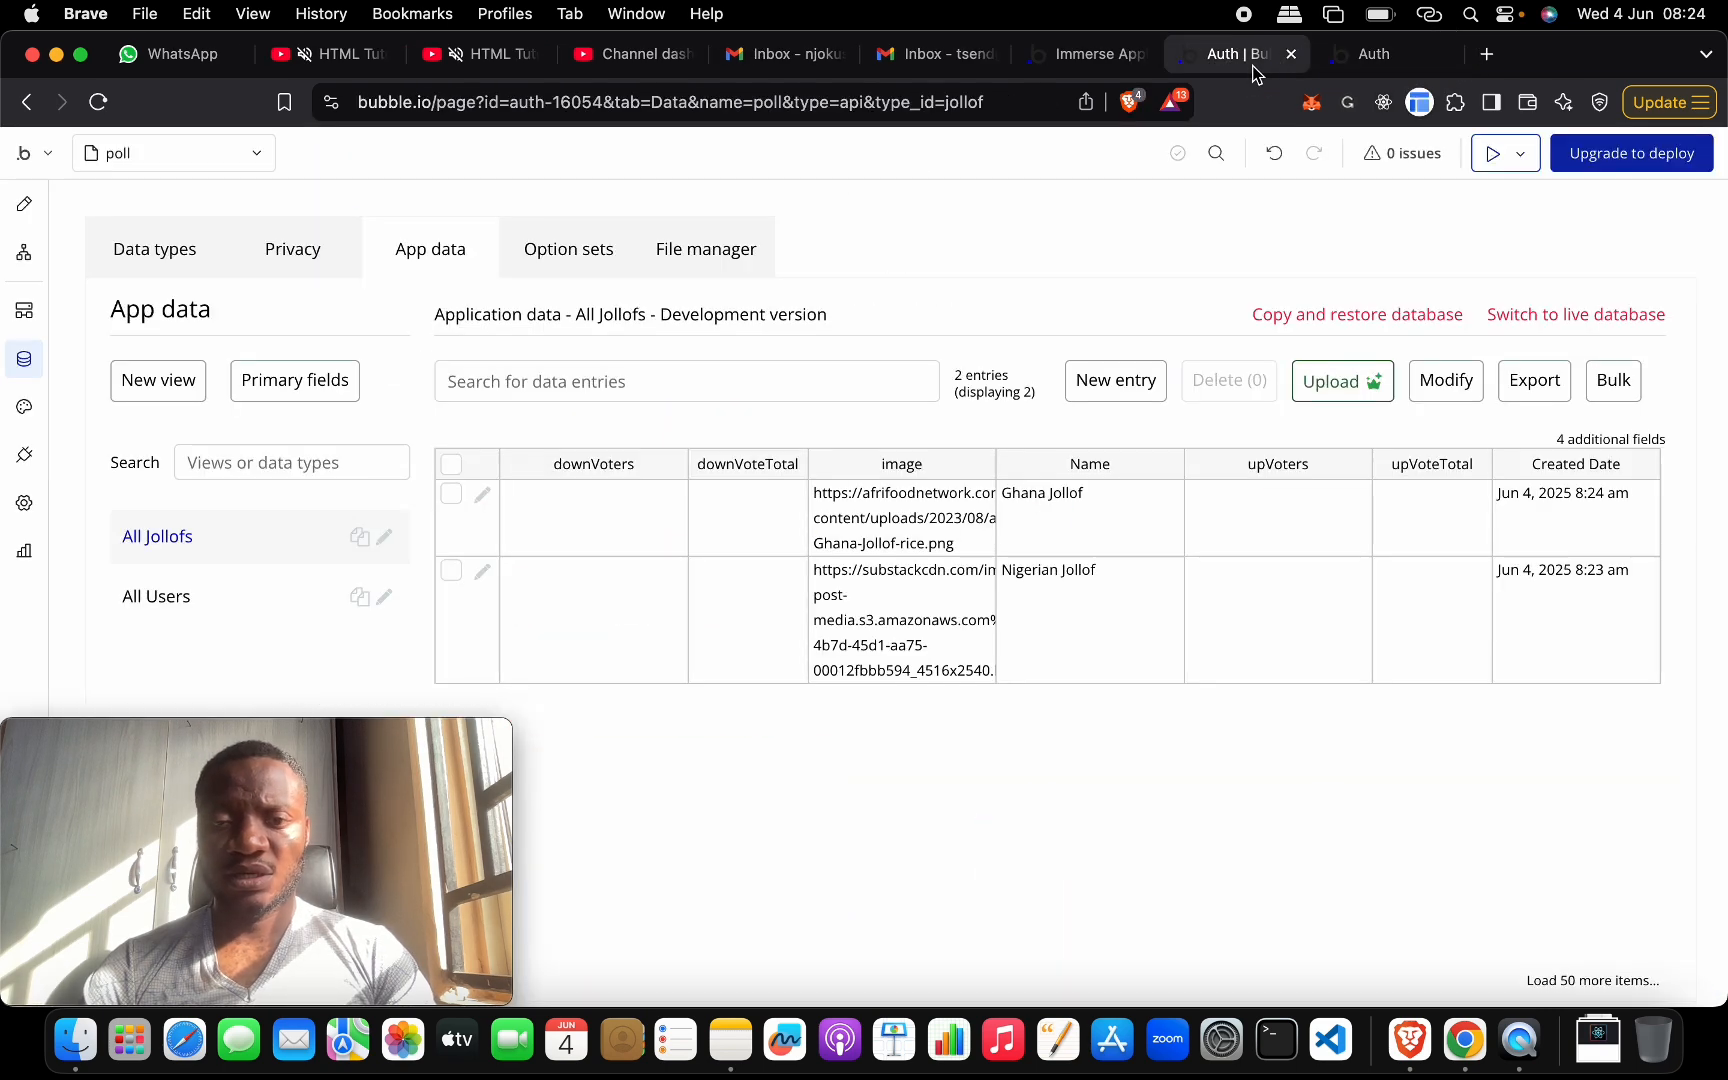
- In the poll page design, add a click workflow to the blue thumbs-up icon
left_click(22, 208)
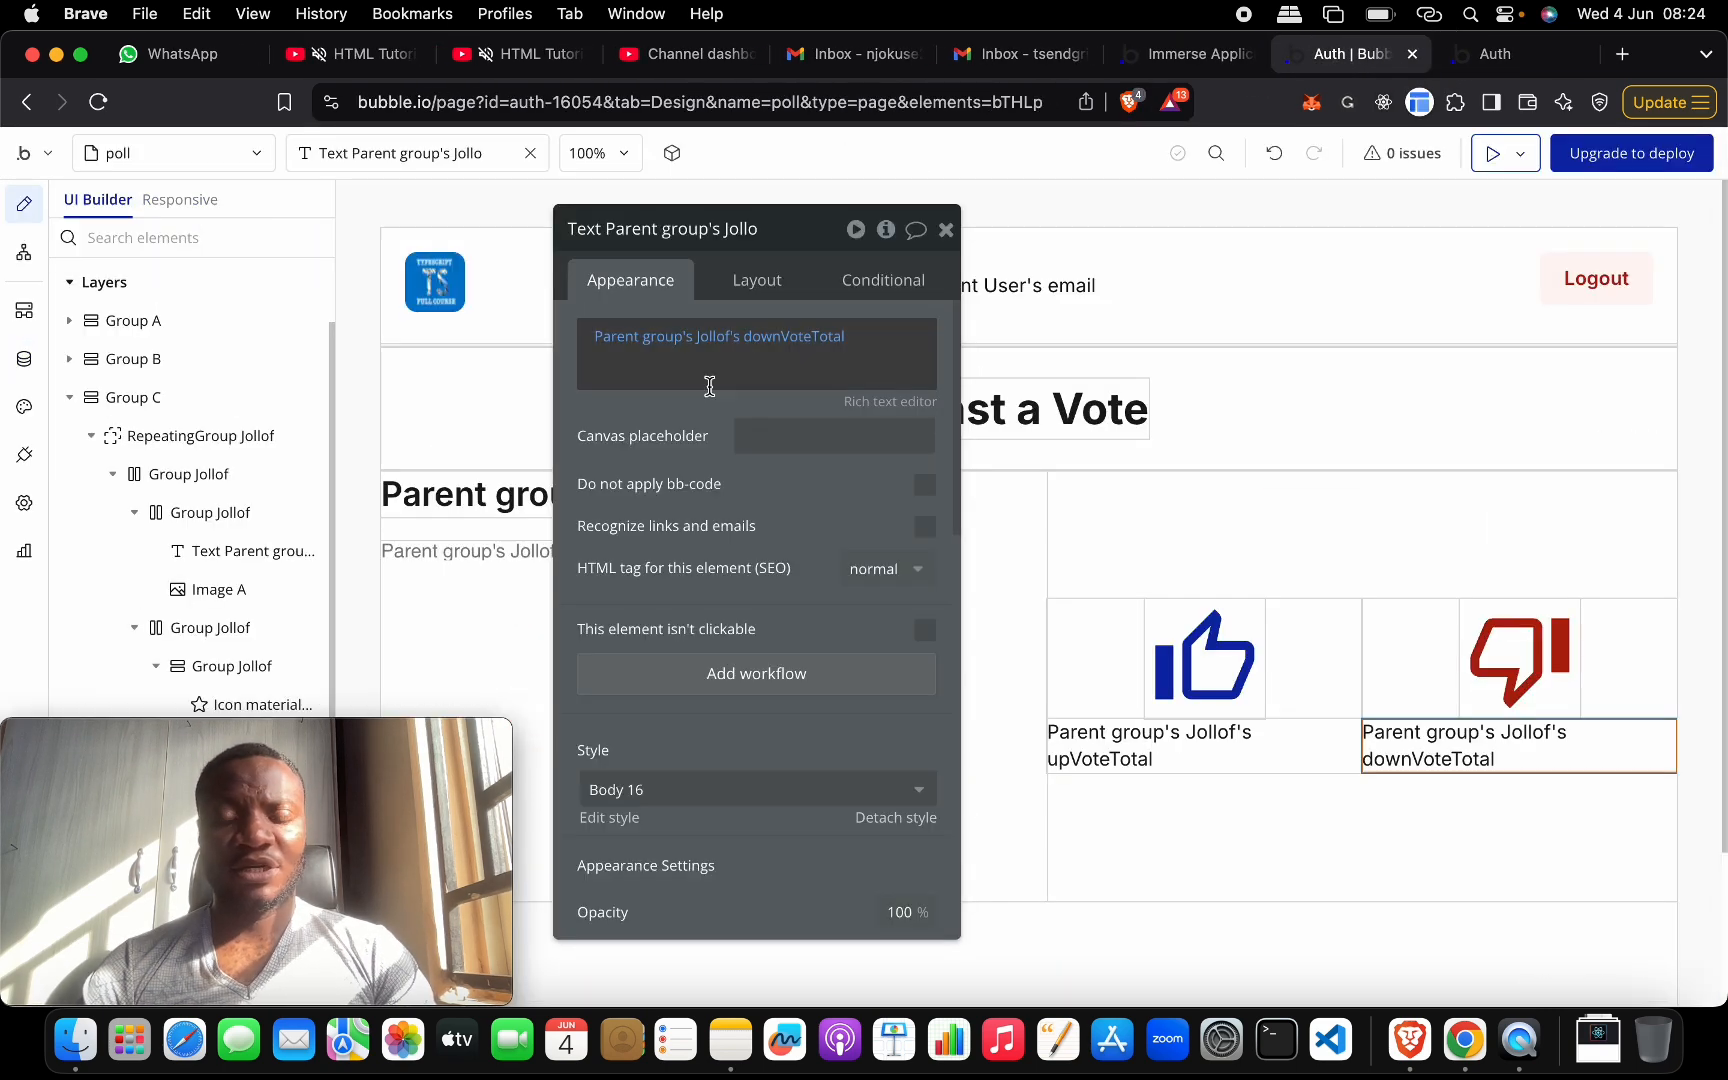
left_click(942, 236)
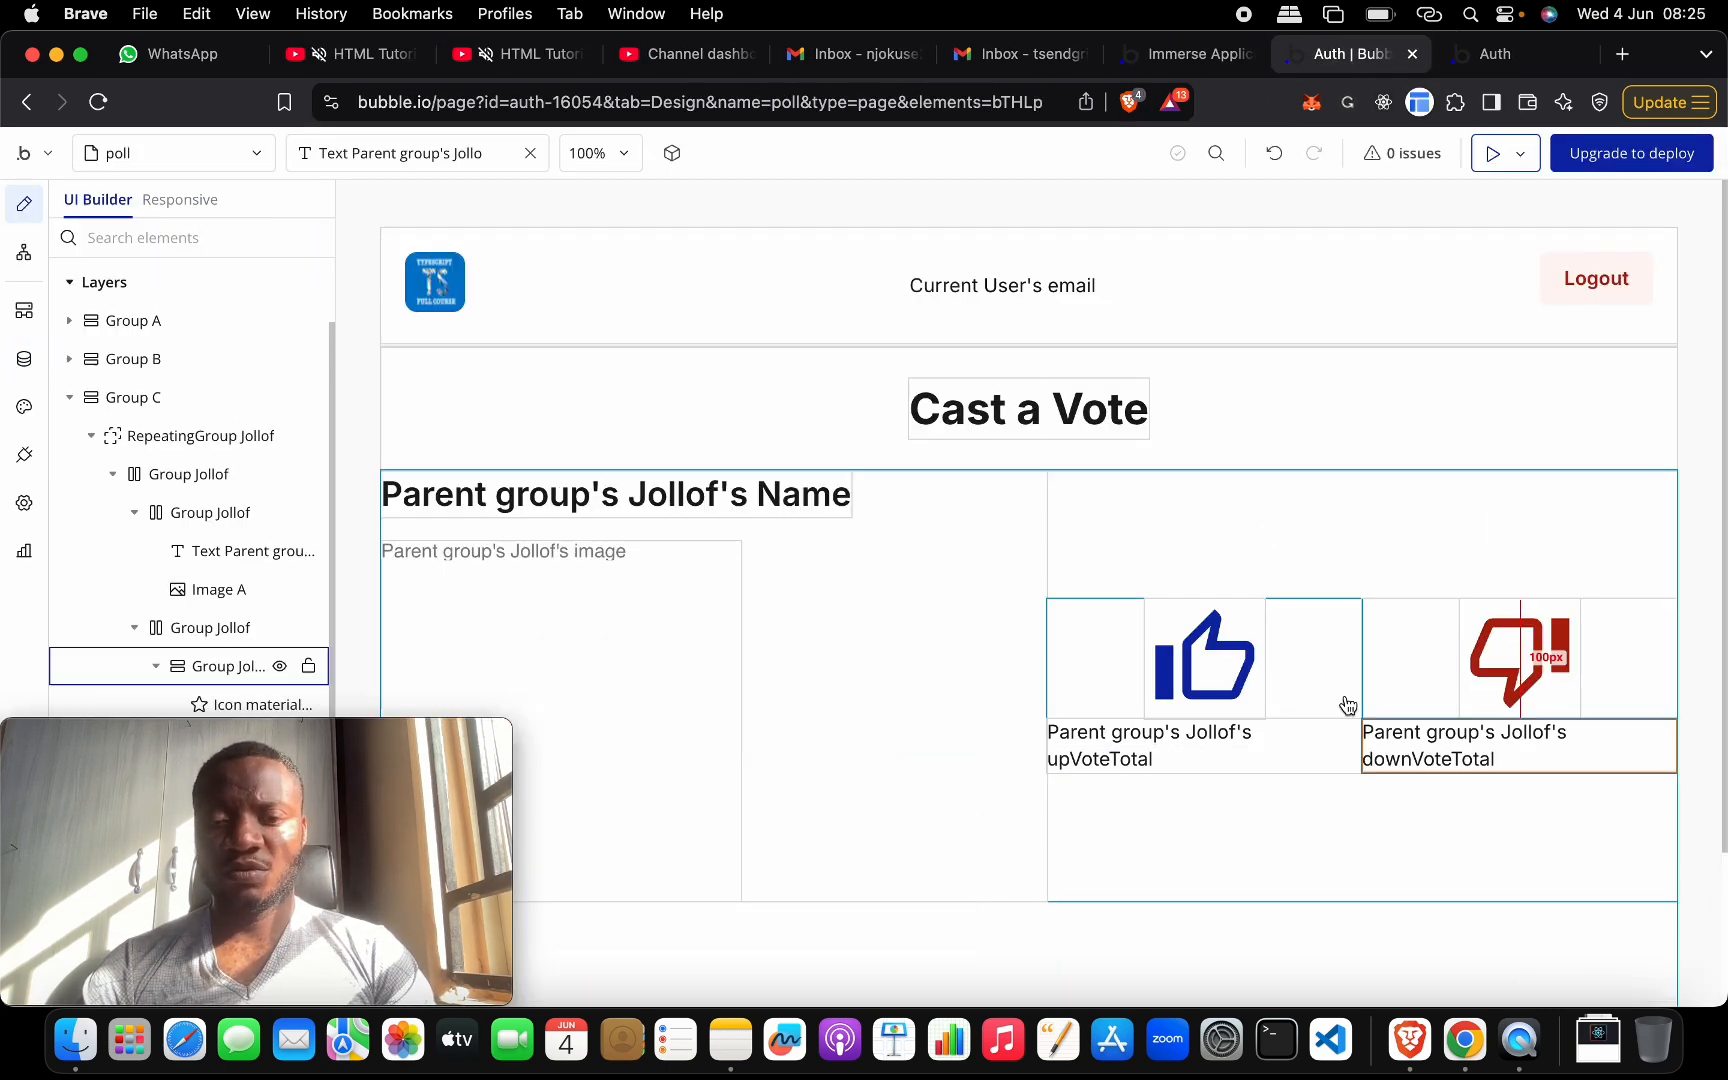
double_click(1220, 680)
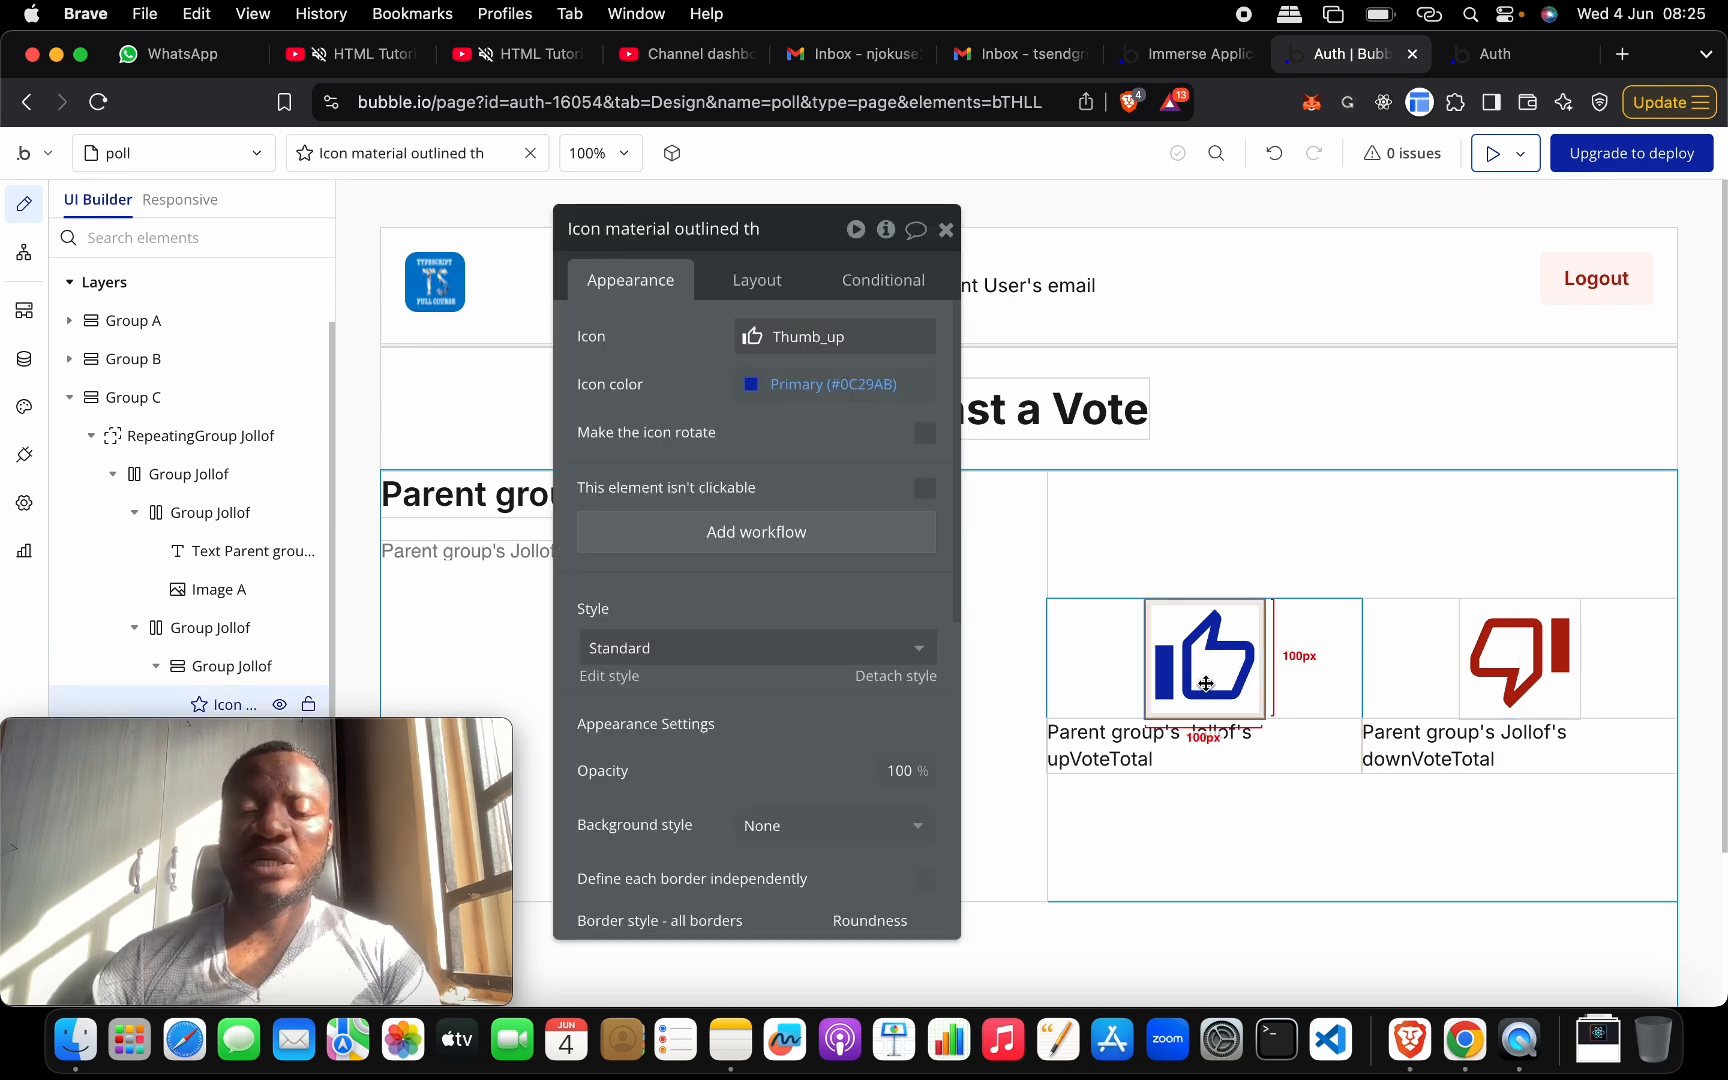
left_click(851, 541)
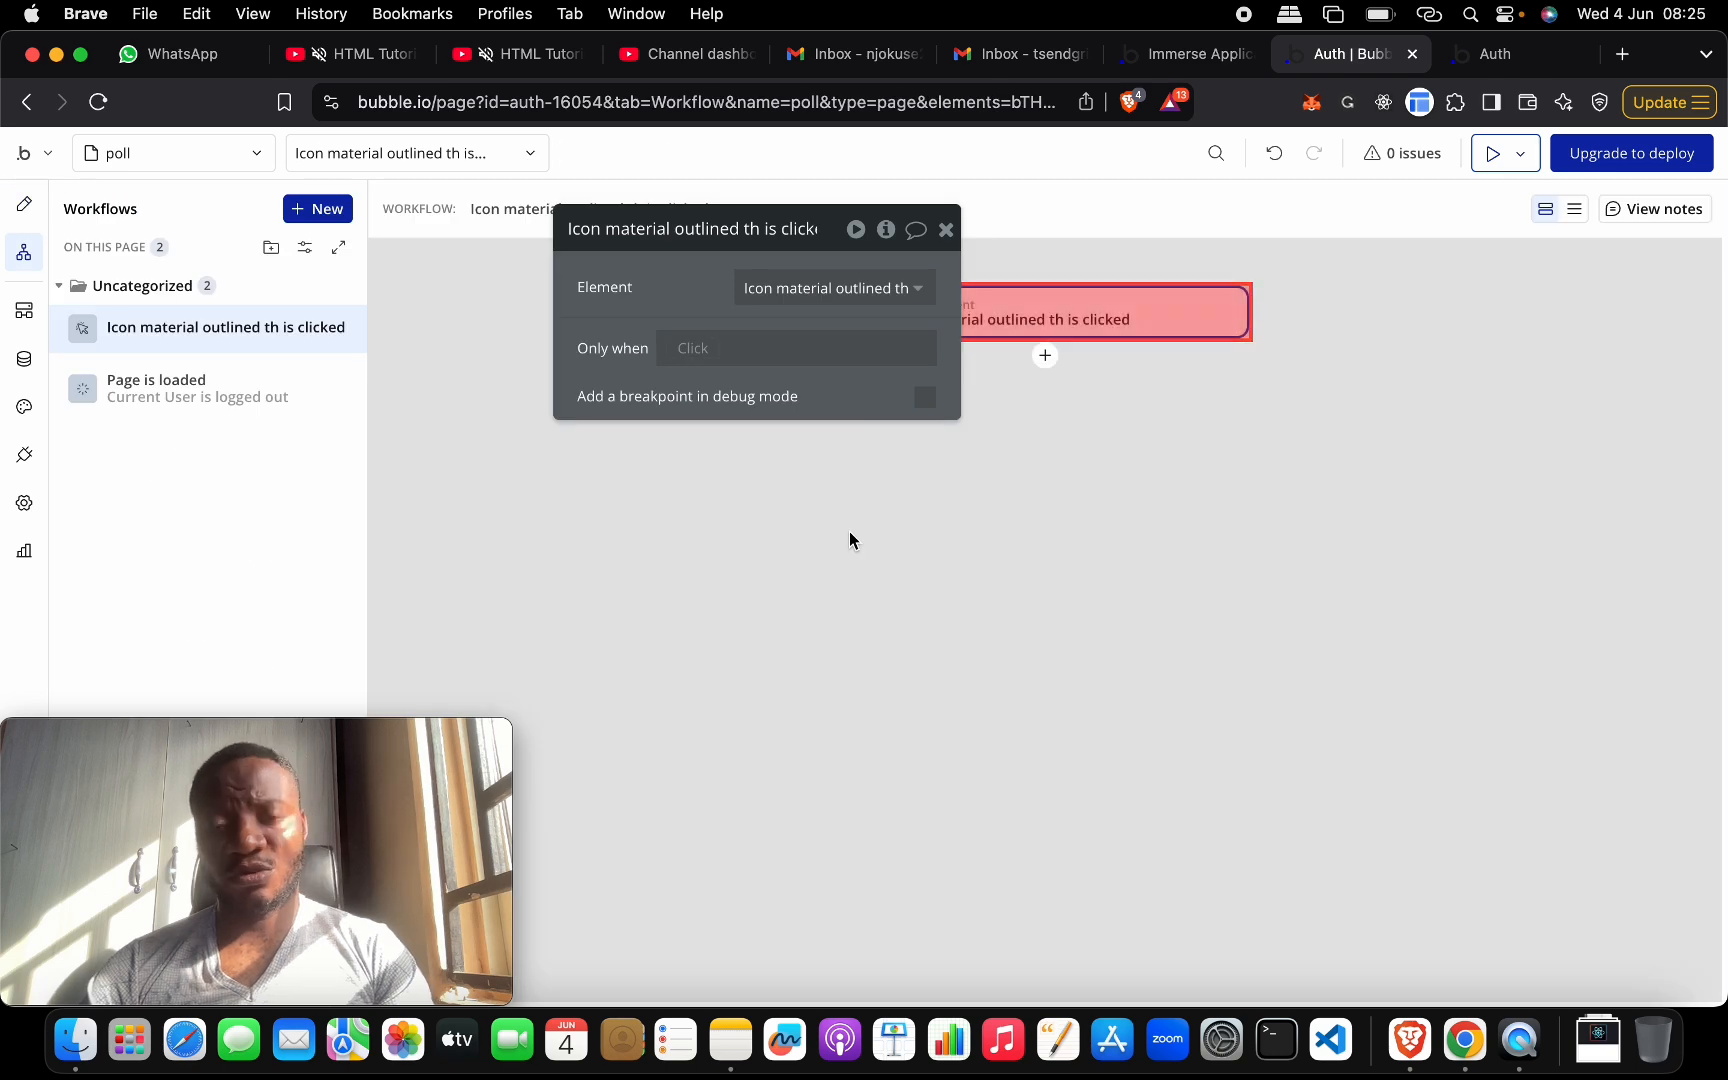
left_click_drag(815, 244, 362, 306)
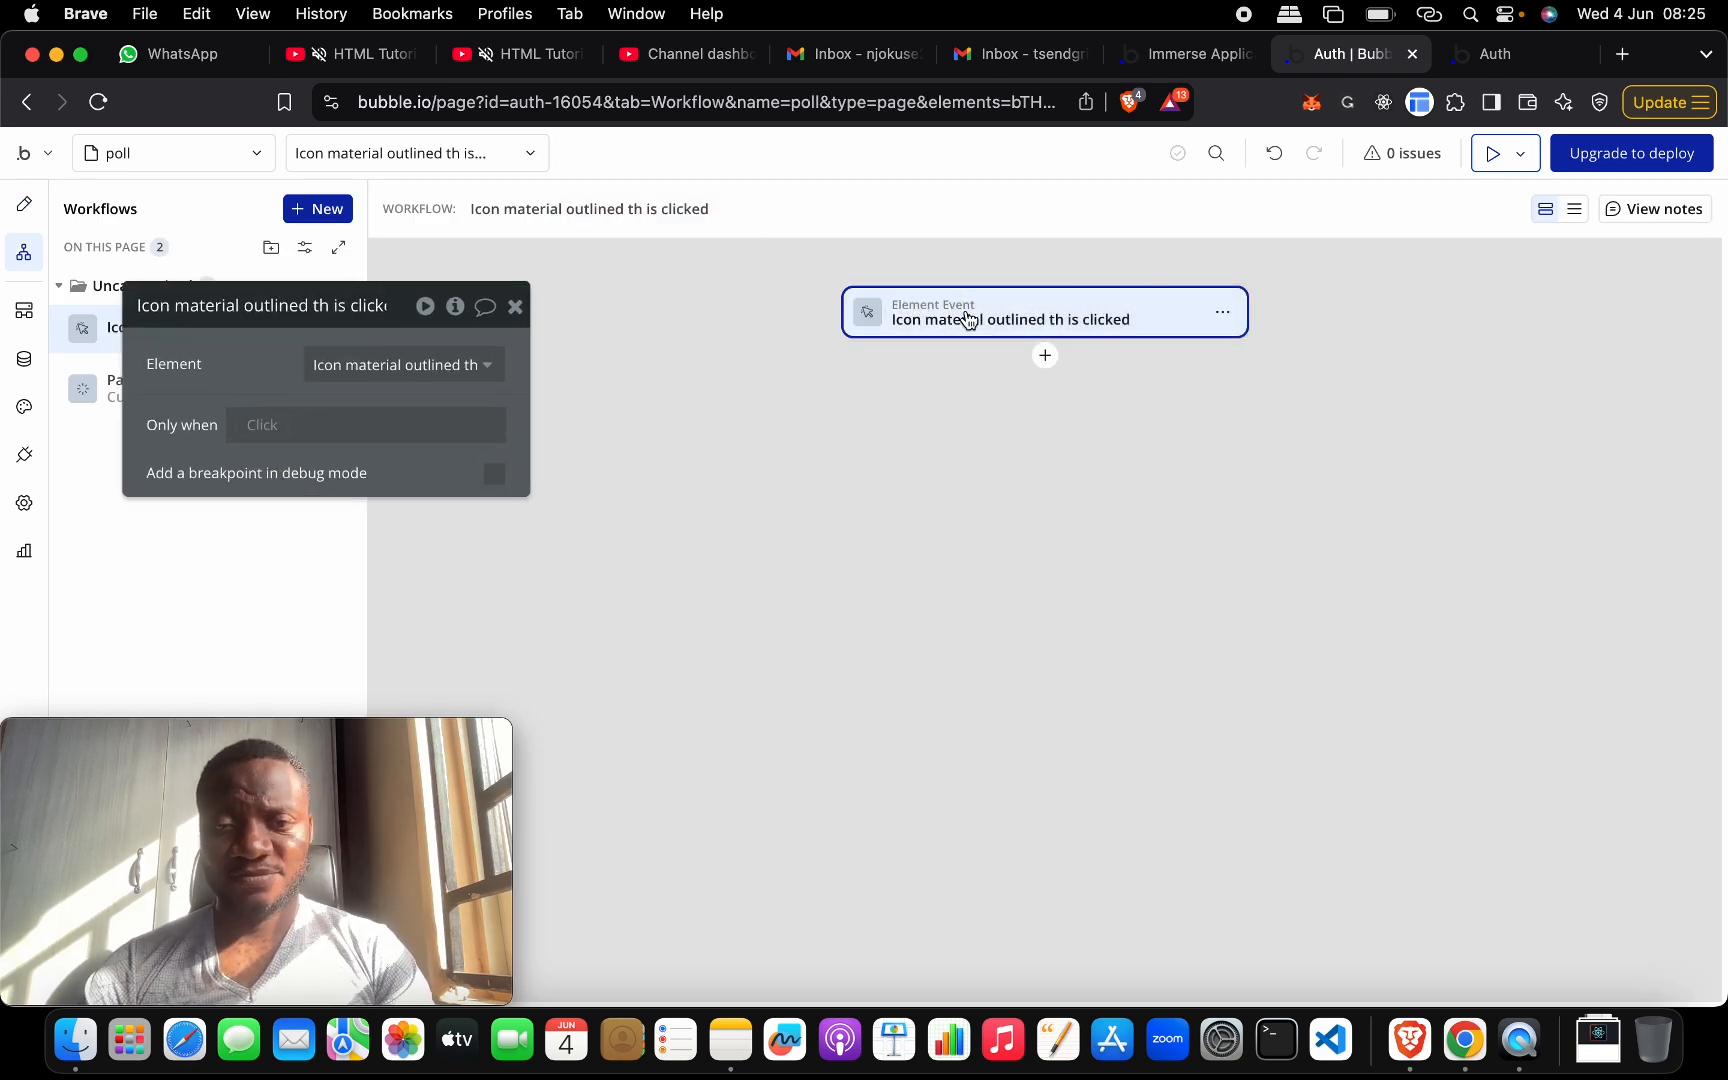
- Add a Make changes to thing action to the thumbs-up workflow with Parent group's Jollof as the thing to change
left_click(1045, 357)
type("make")
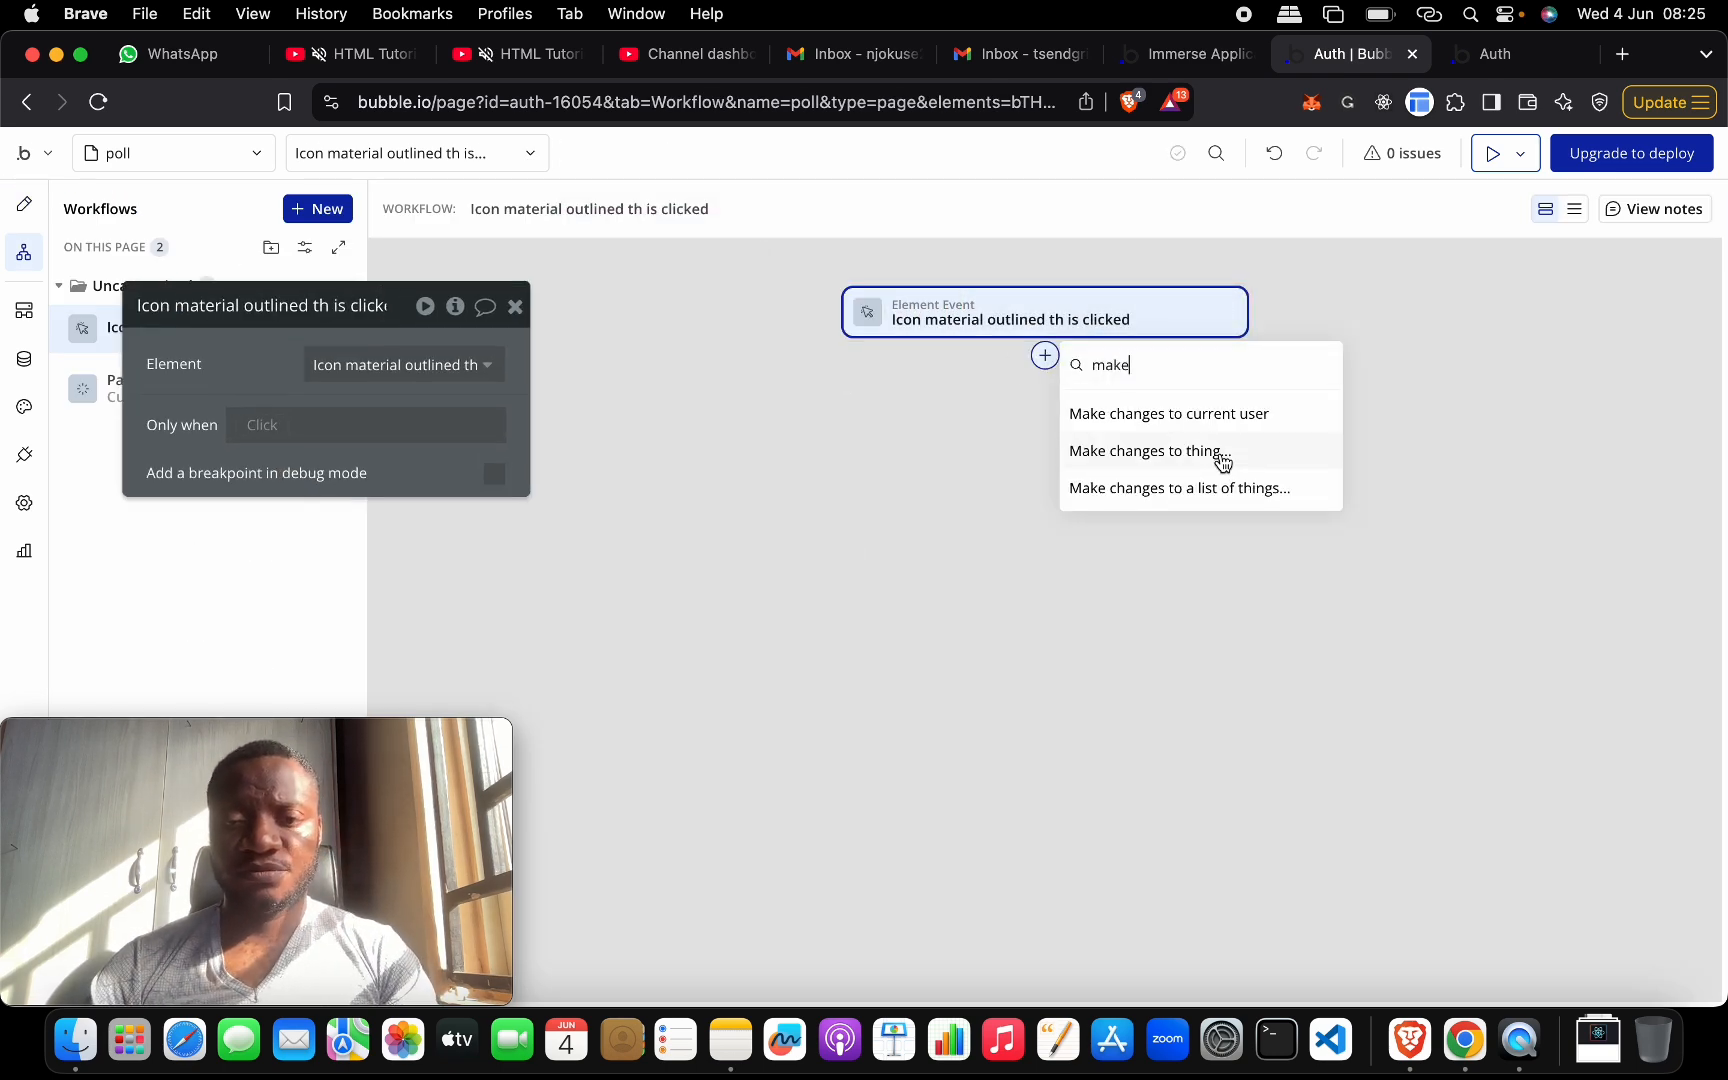
left_click(1222, 461)
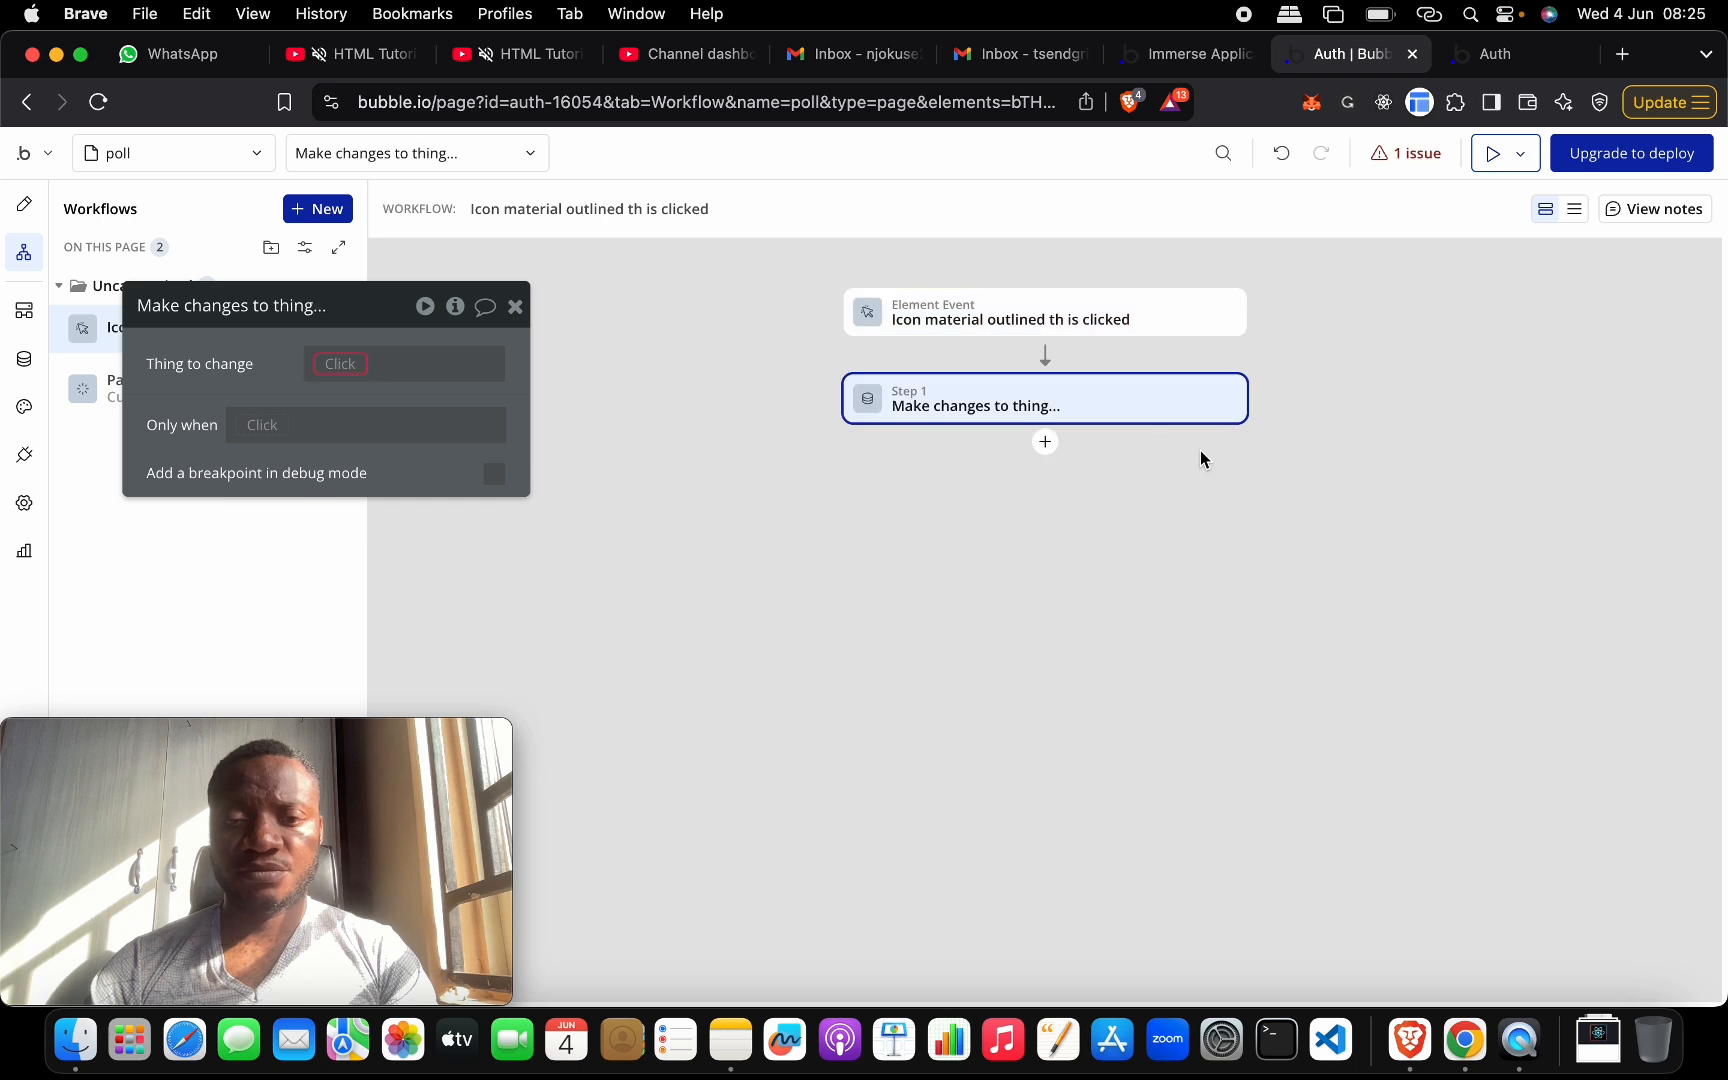
left_click(340, 364)
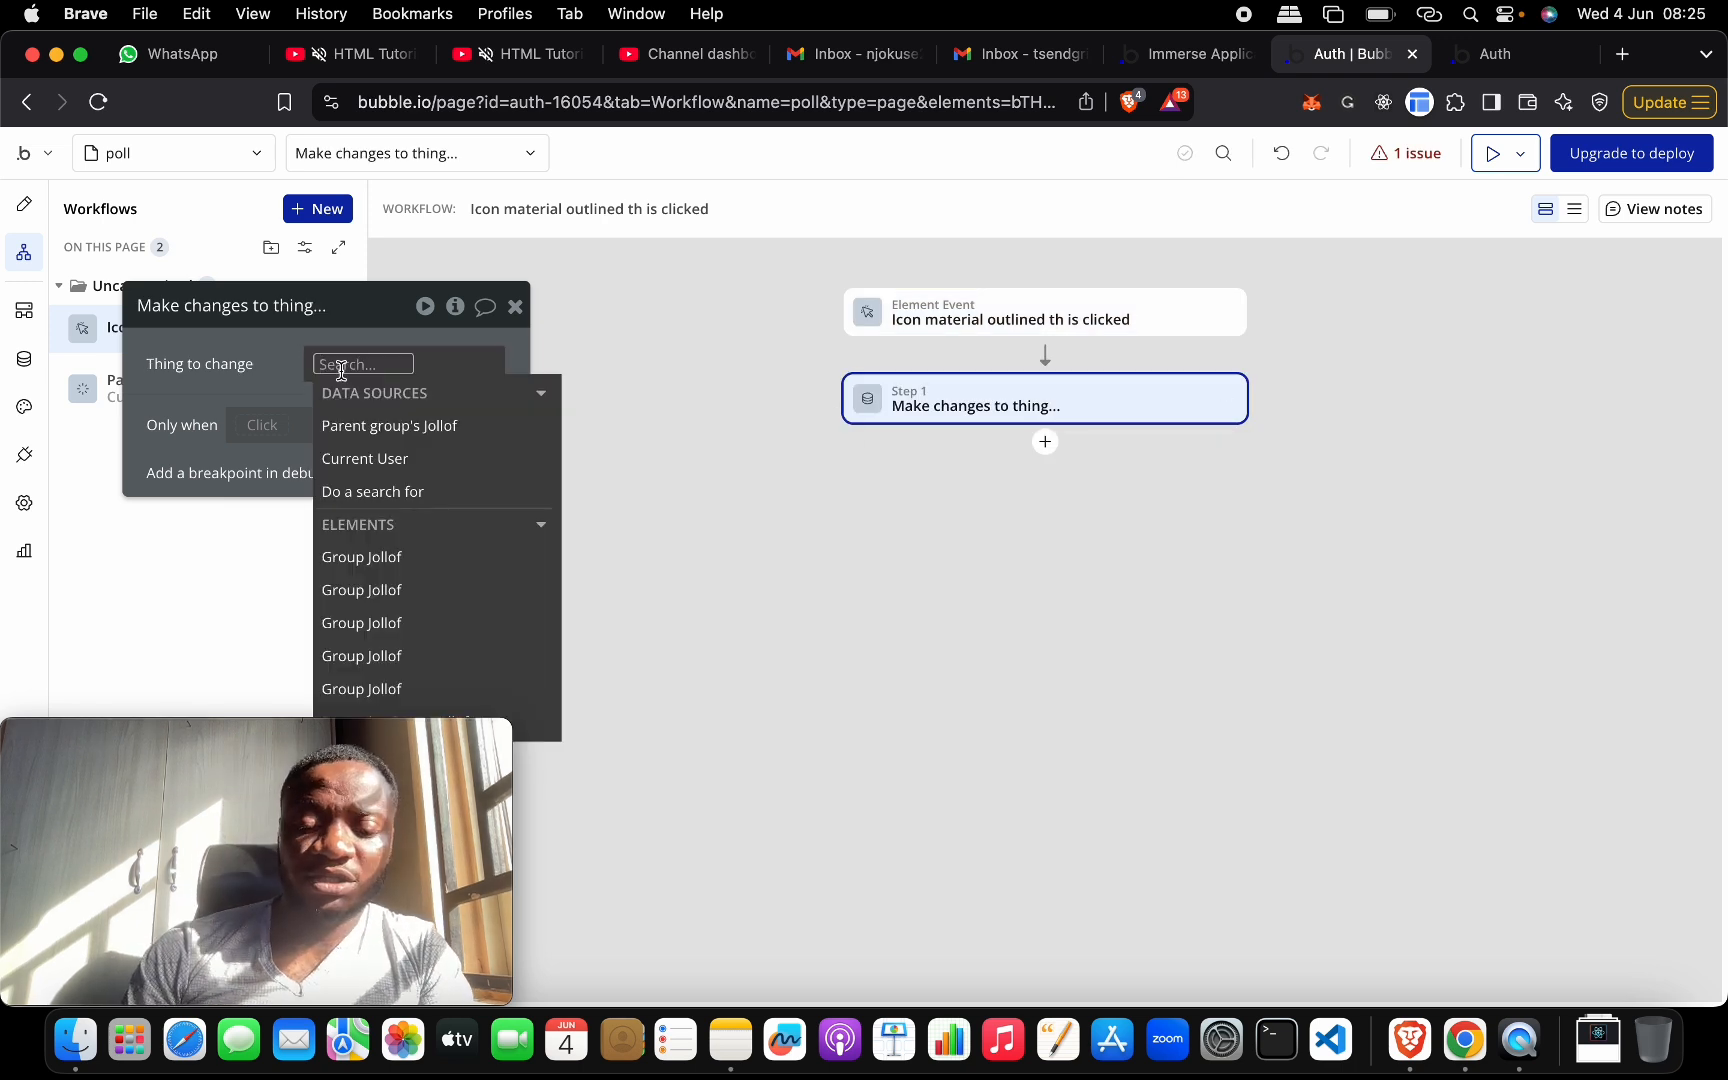
type("jo")
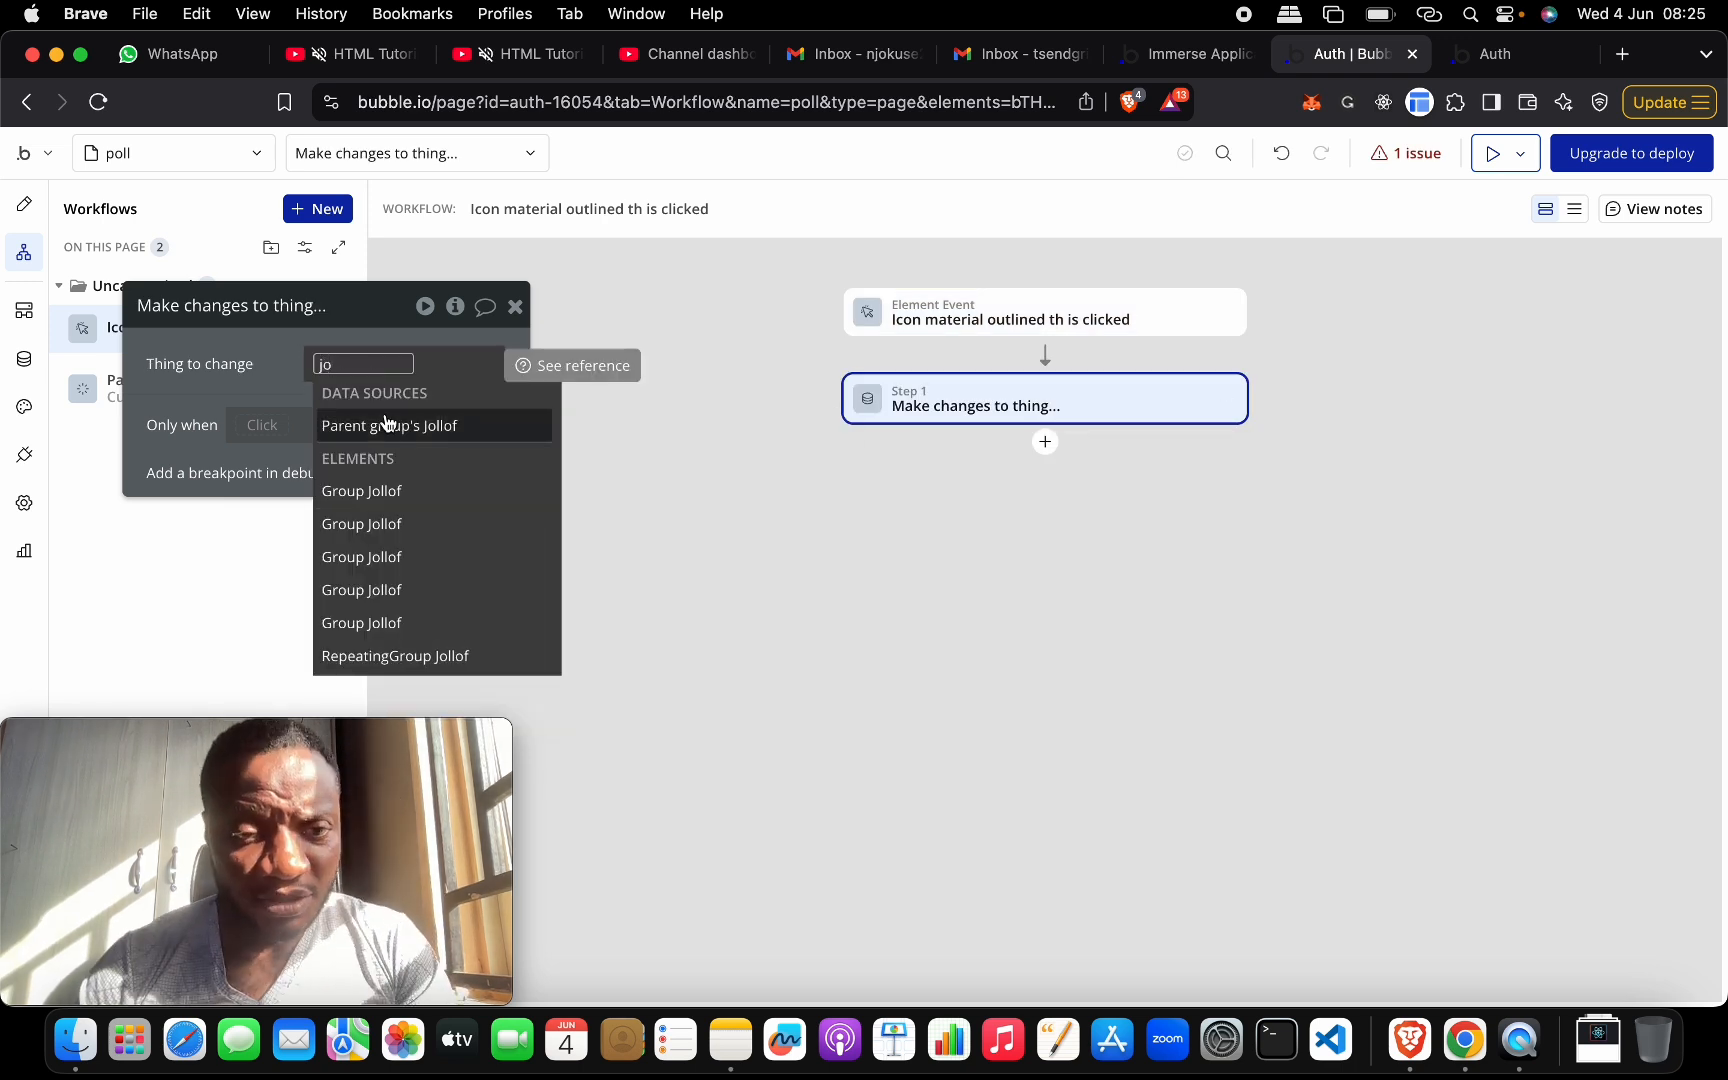
left_click(415, 427)
left_click(289, 415)
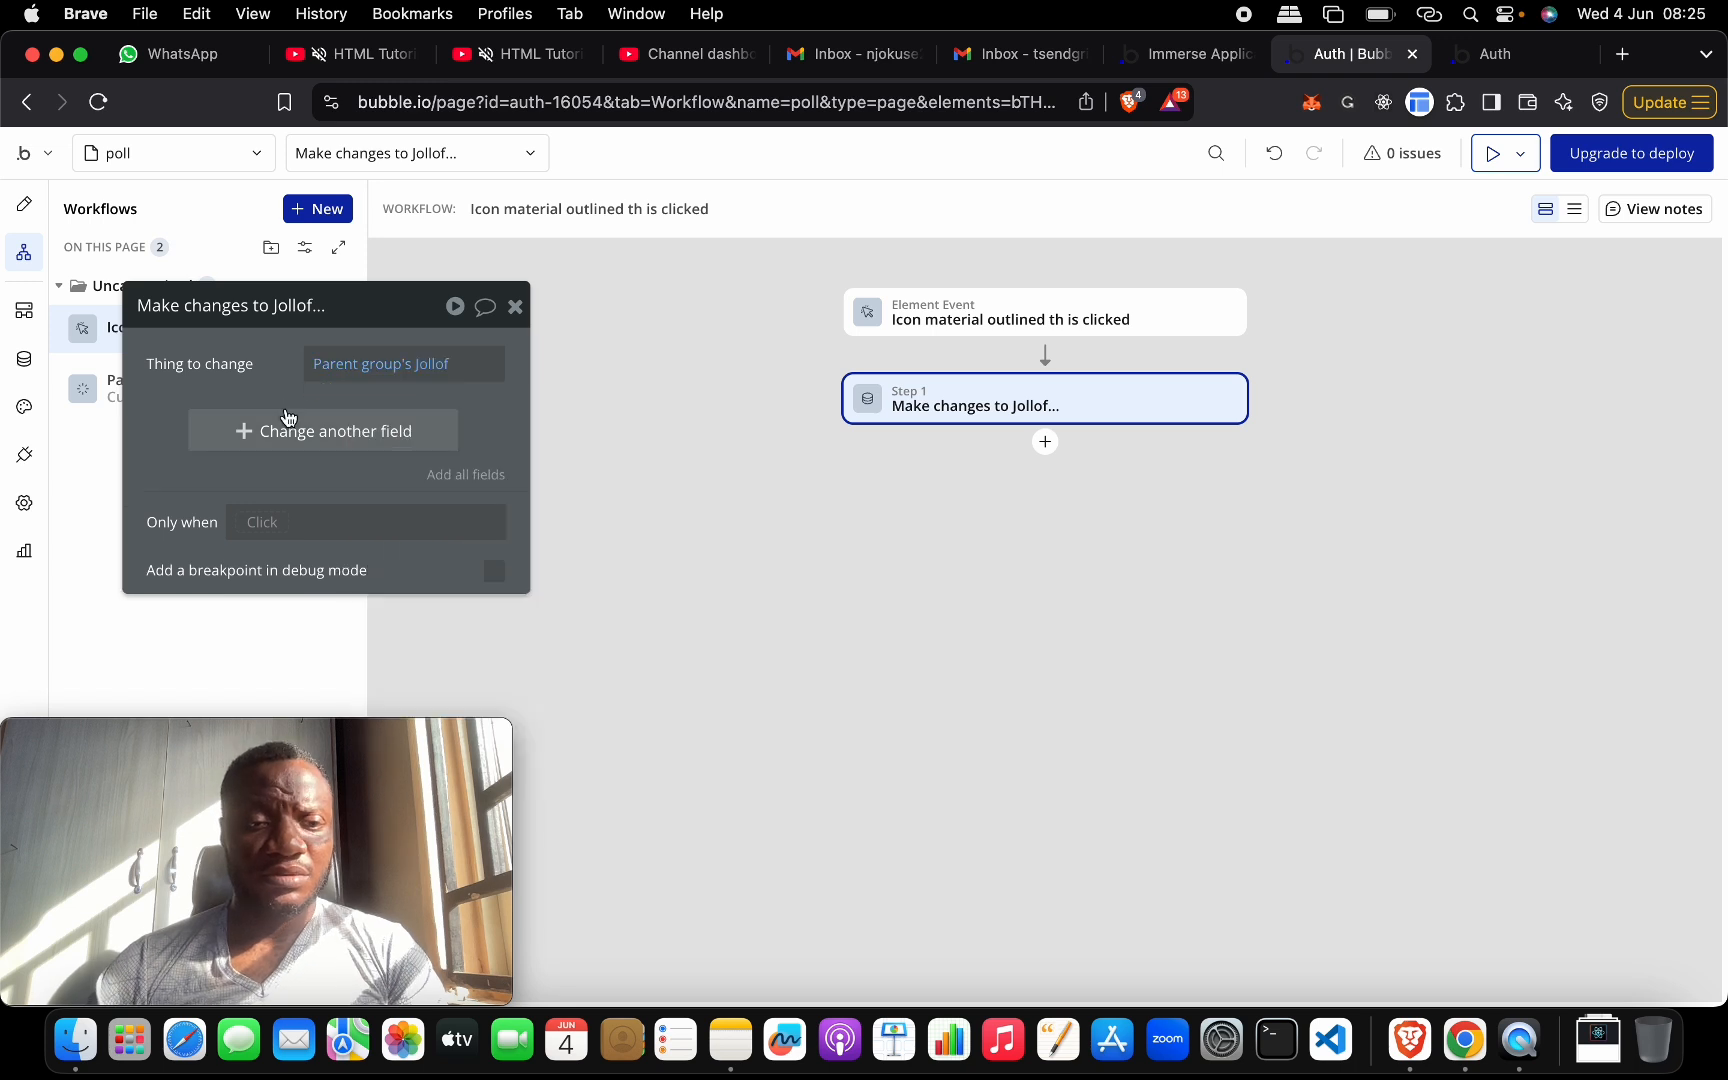
- Make the action change the upVoteTotal field to Parent group's Jollof's upVoteTotal + 1
left_click_drag(328, 322, 1029, 580)
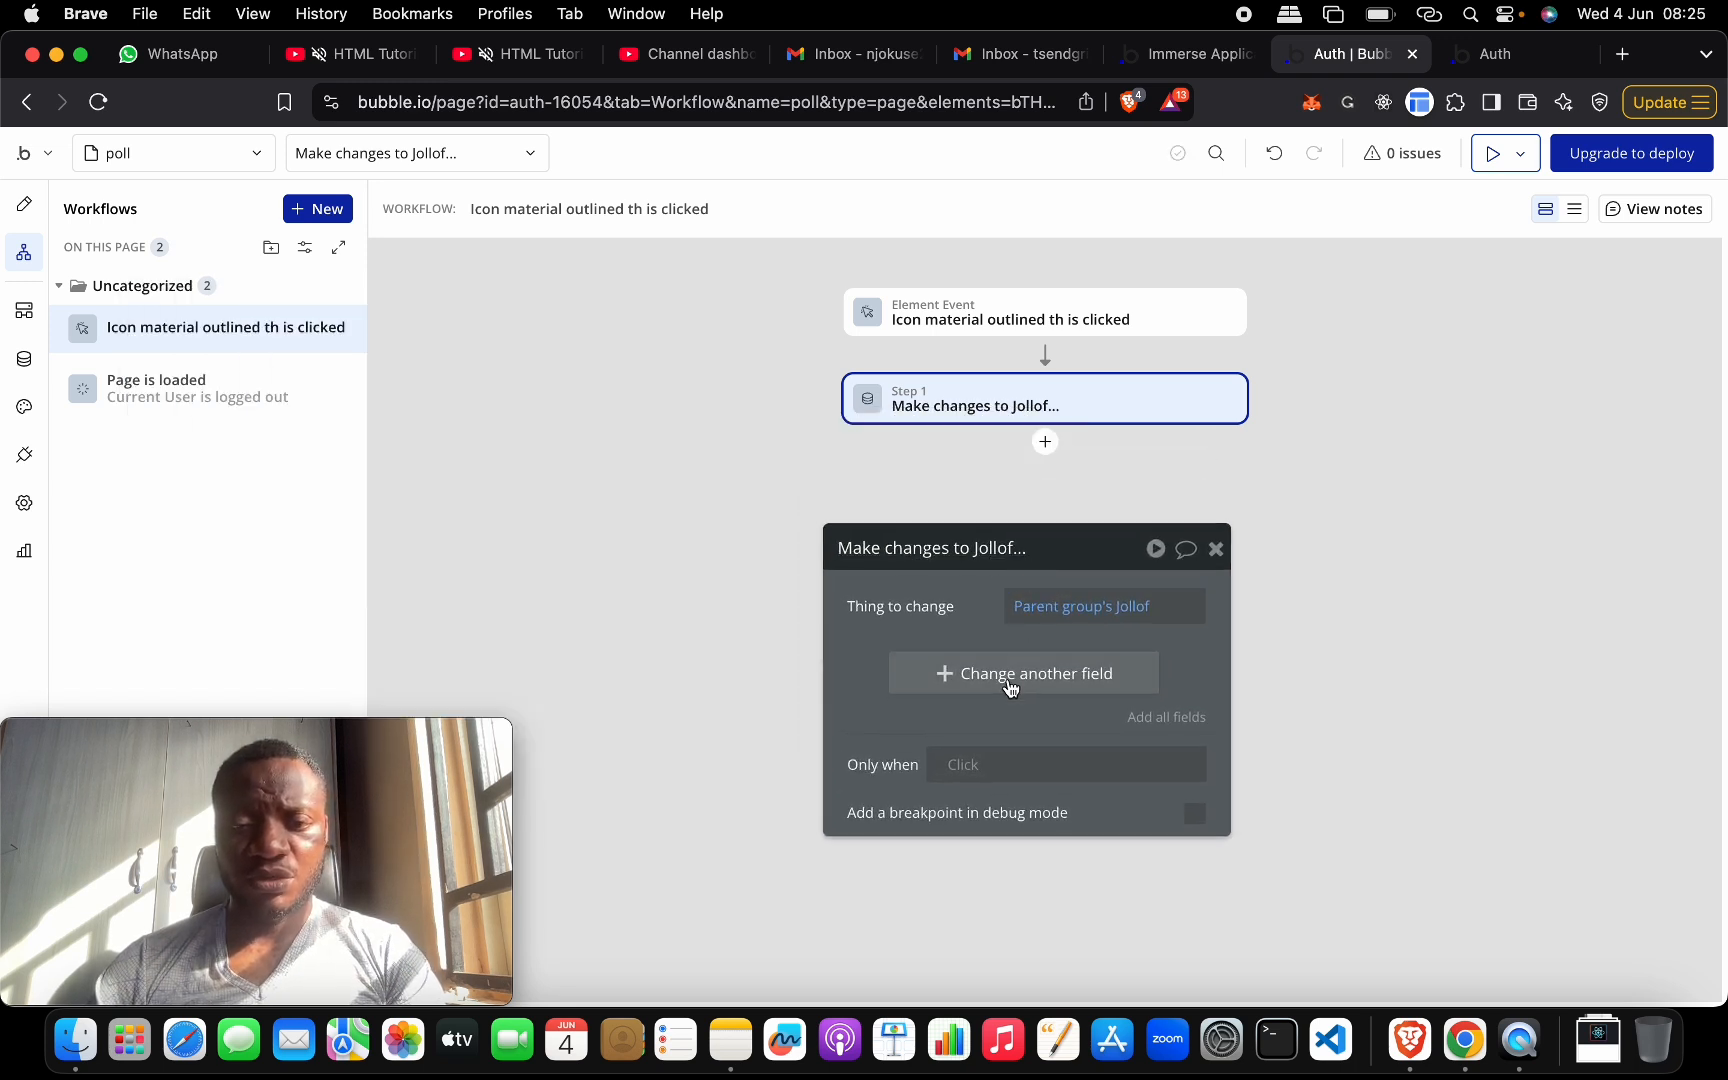
left_click(1010, 673)
left_click(874, 665)
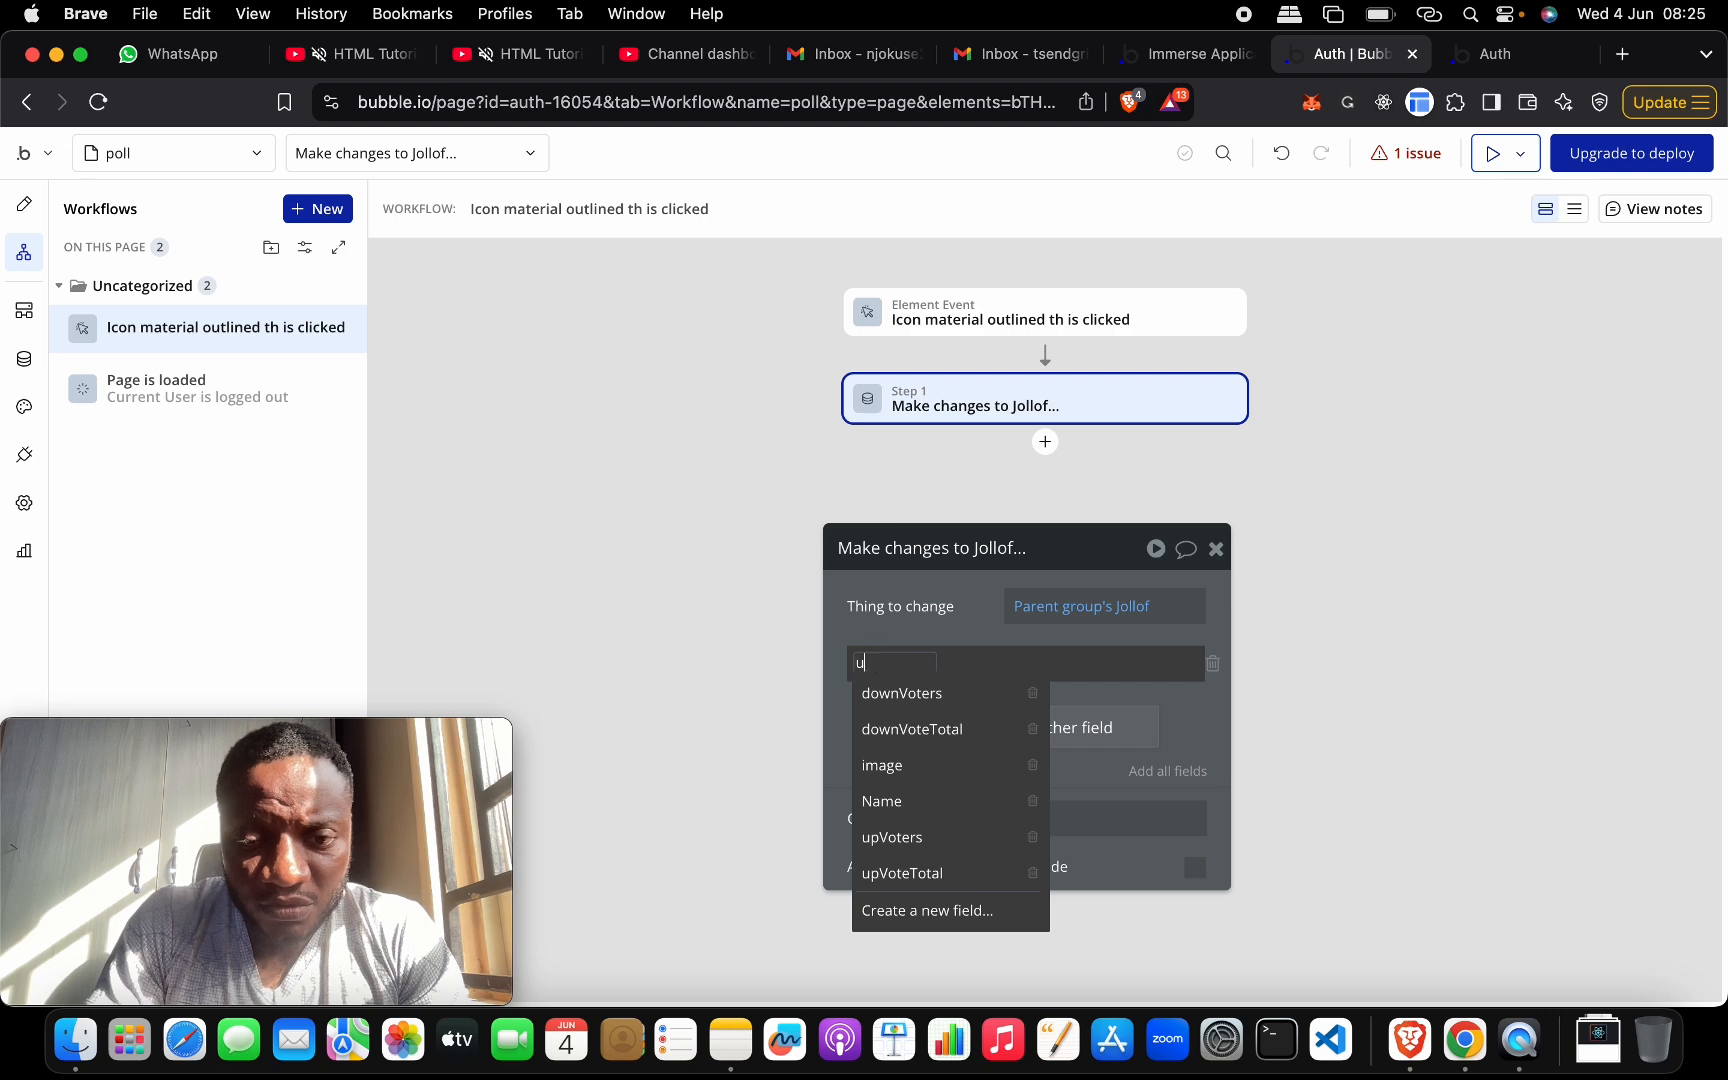
type("u")
left_click(930, 724)
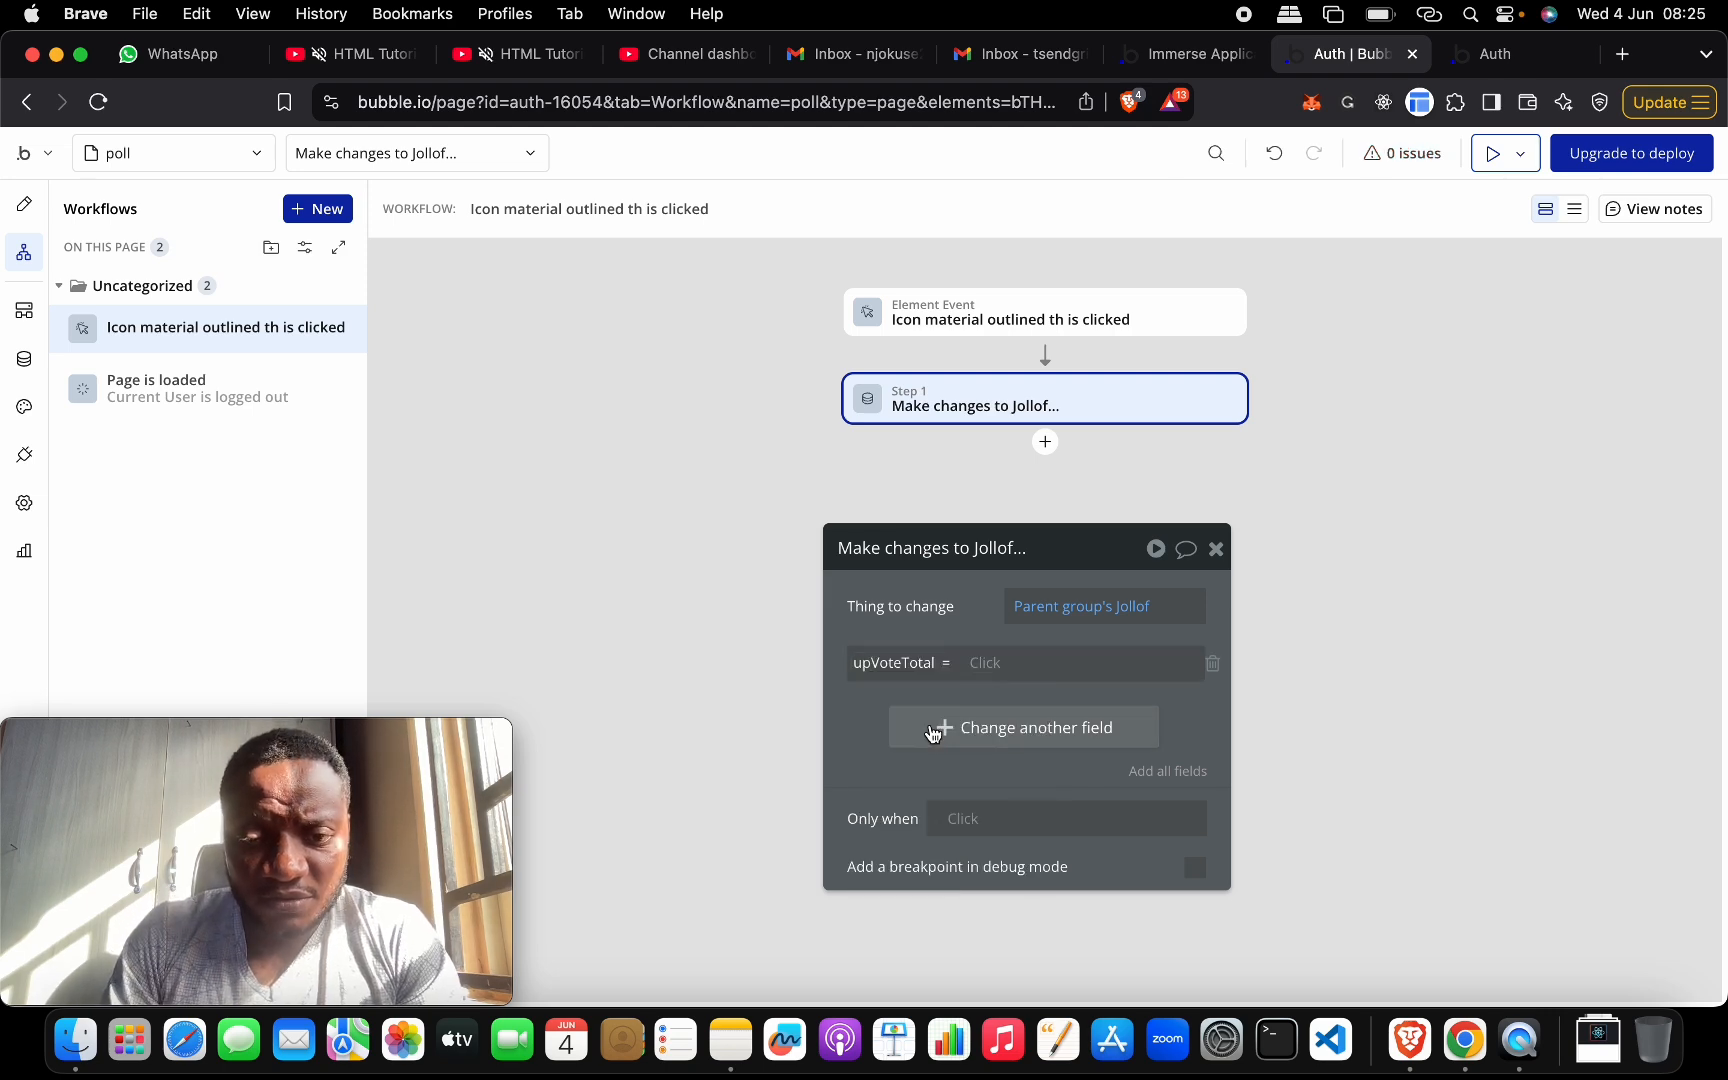
left_click(986, 665)
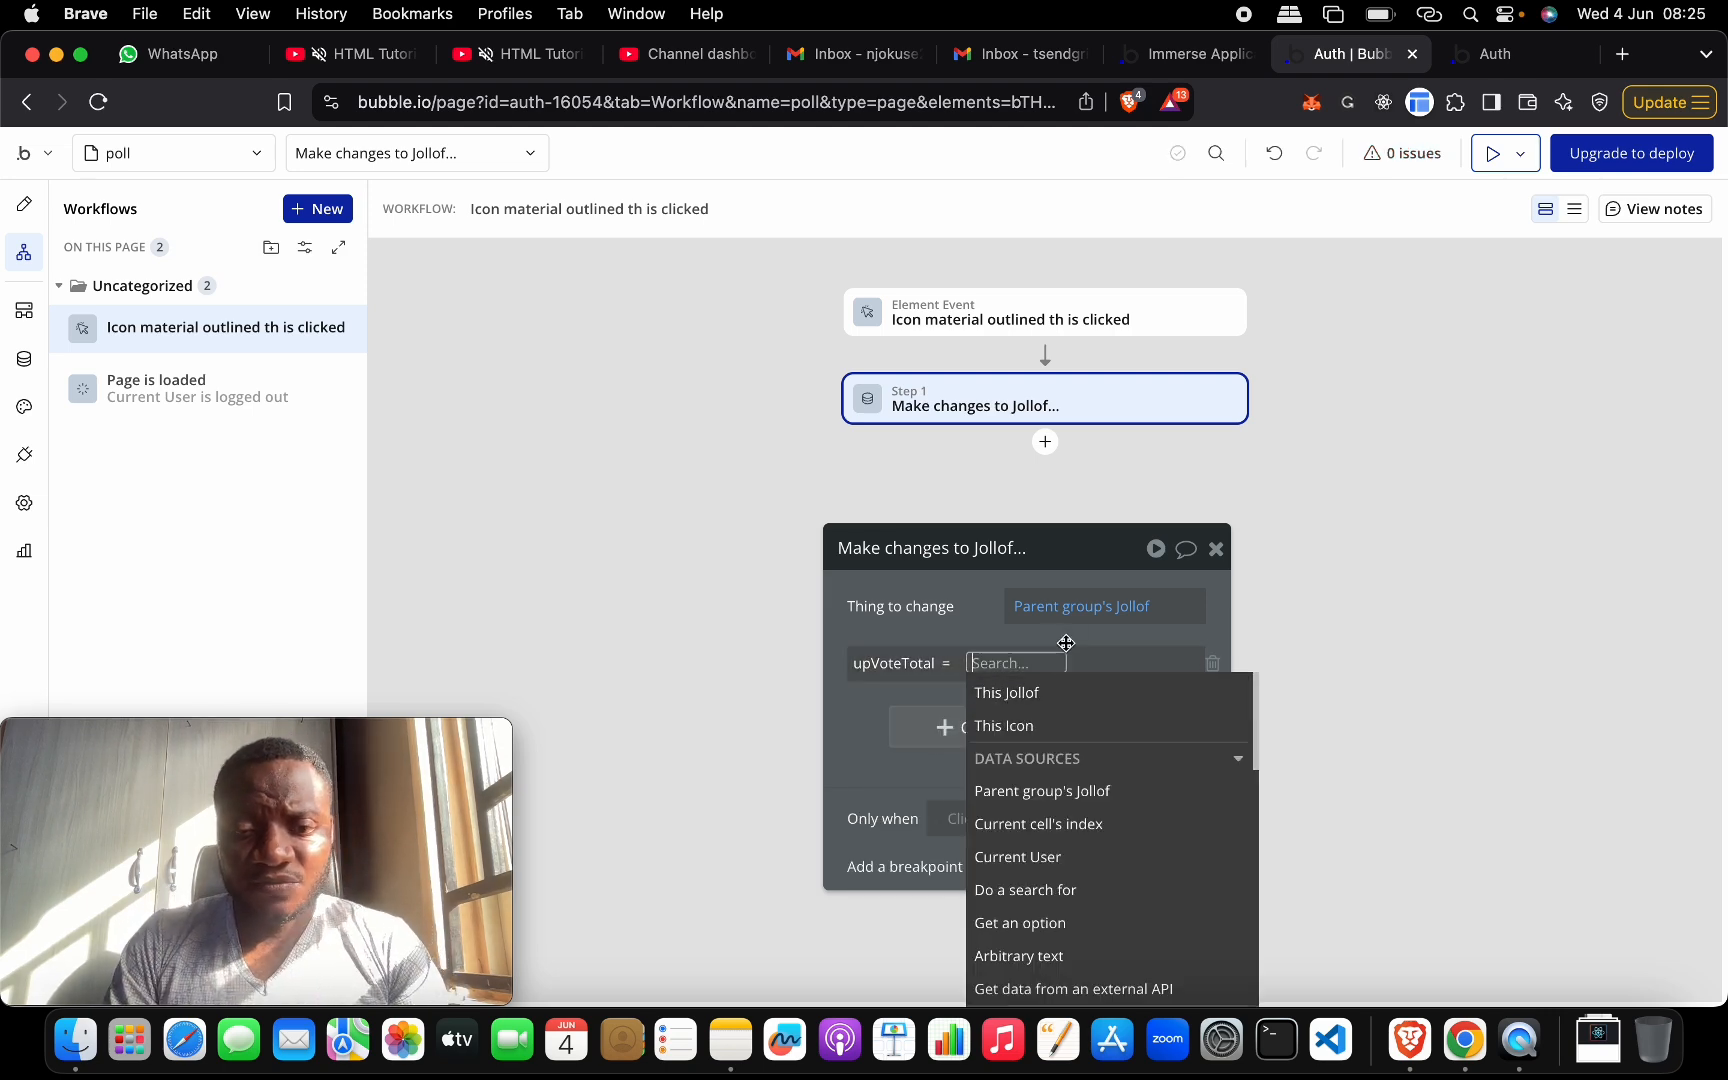
left_click(1073, 793)
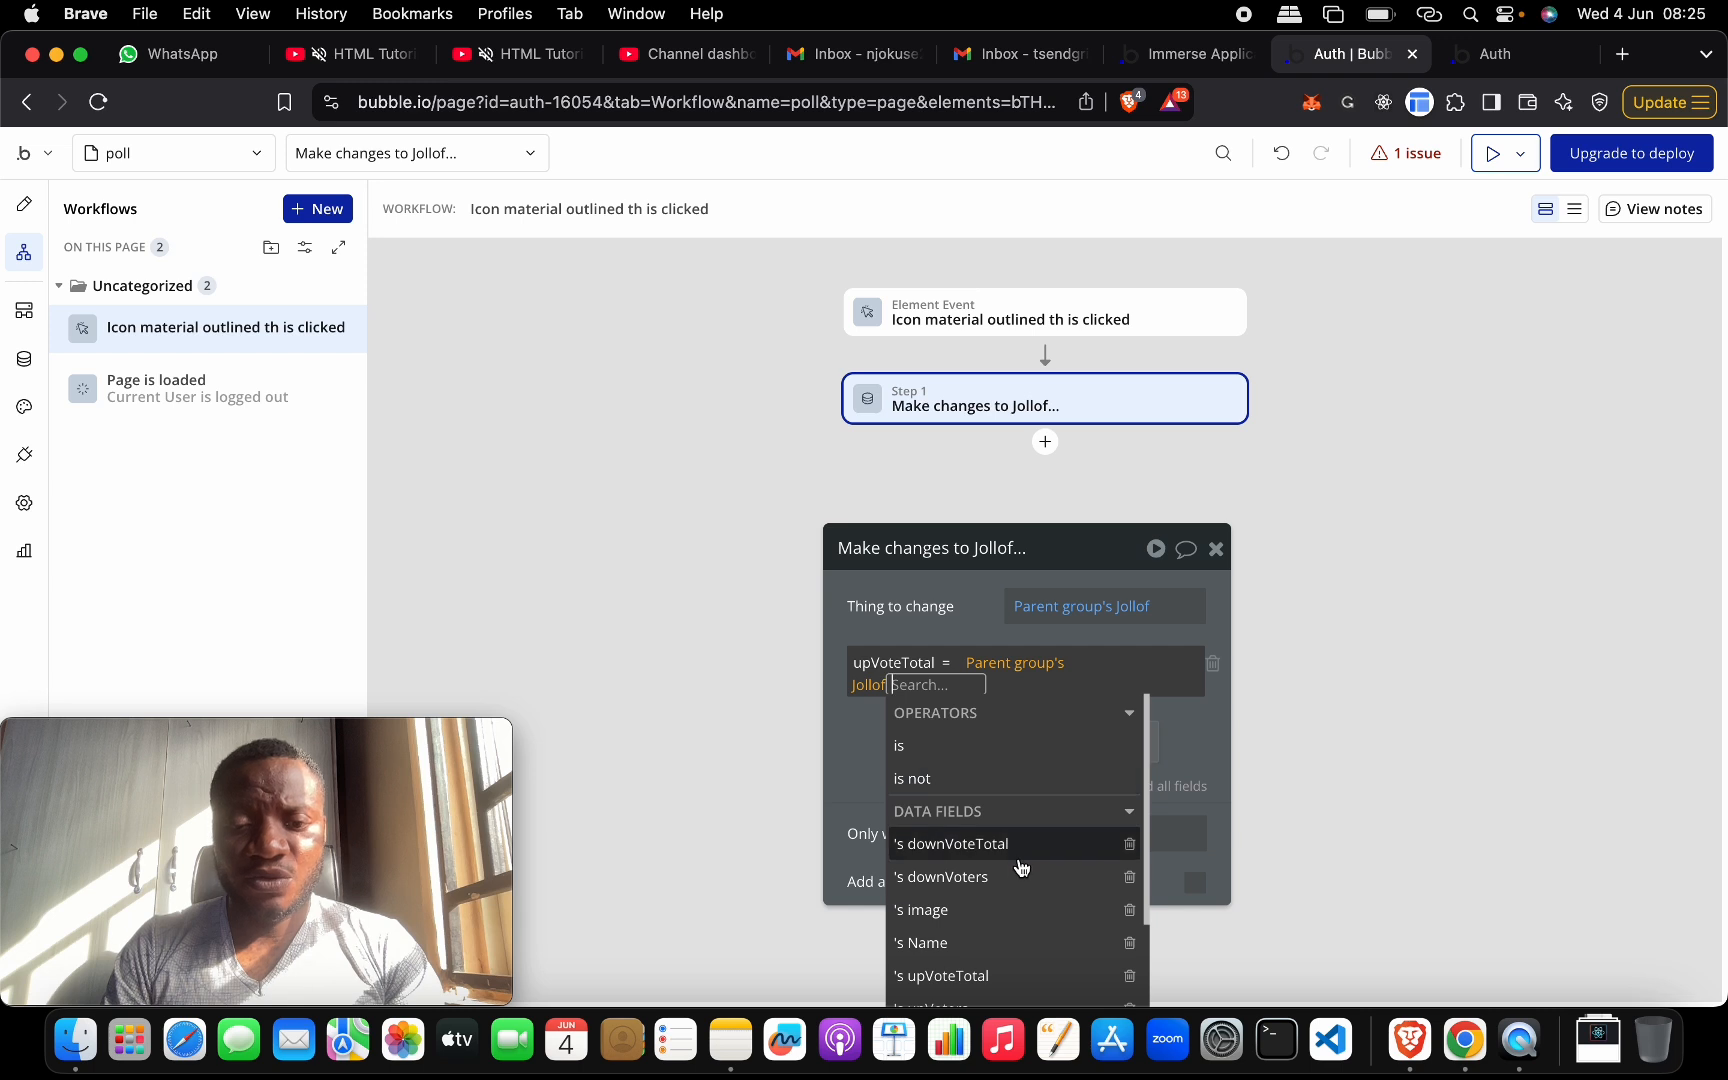
scroll(1018, 900, "down", 2)
left_click(1018, 943)
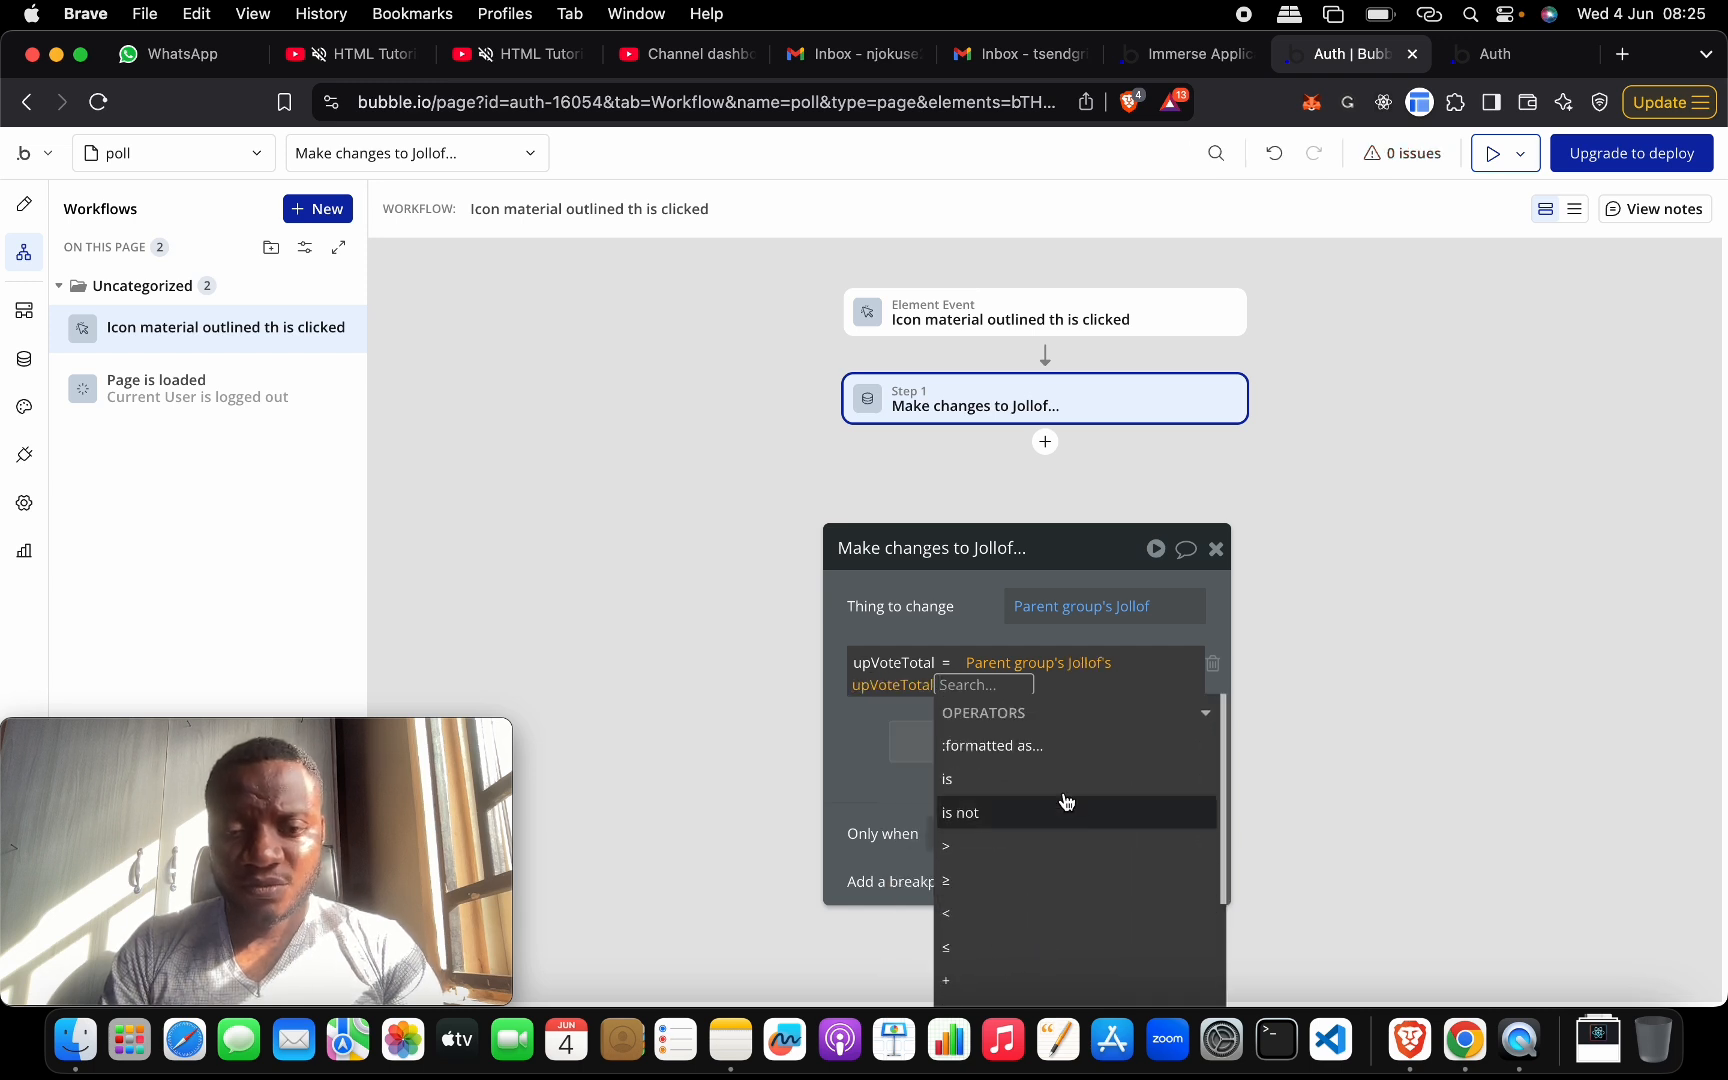
left_click(1062, 982)
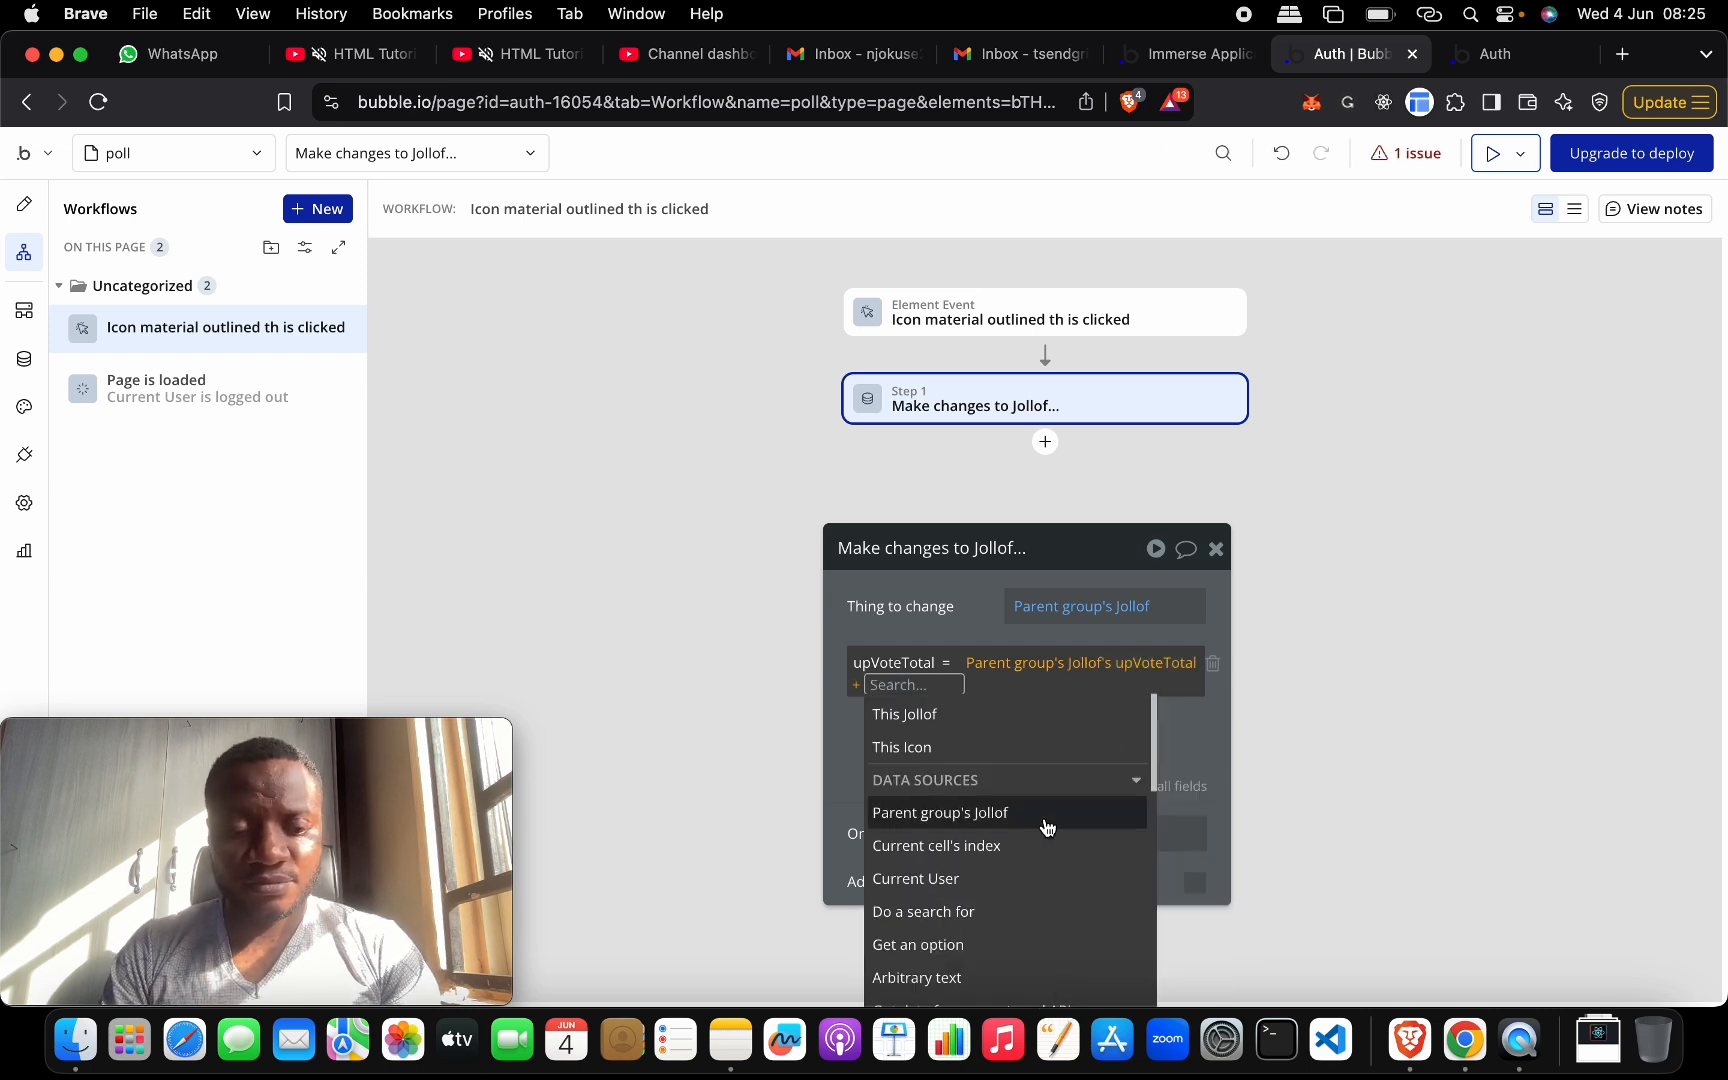
type("1")
key("Return")
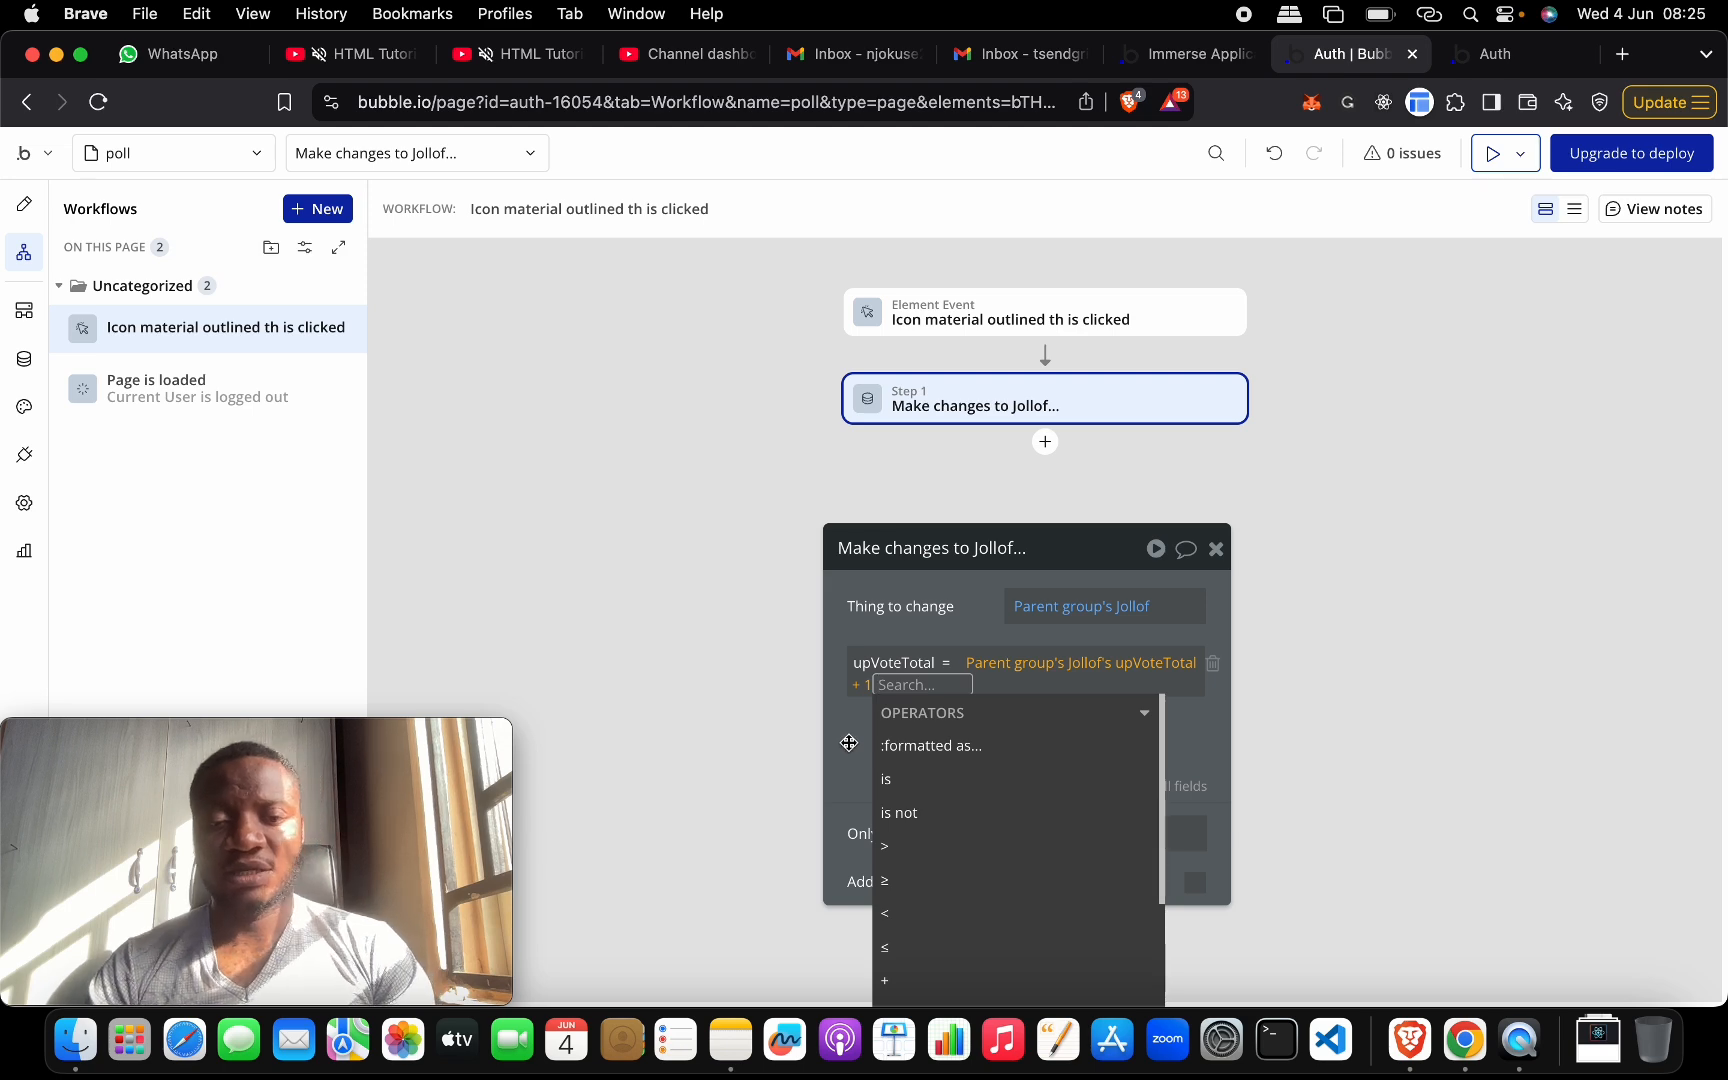
left_click(849, 742)
left_click_drag(1040, 575, 1500, 352)
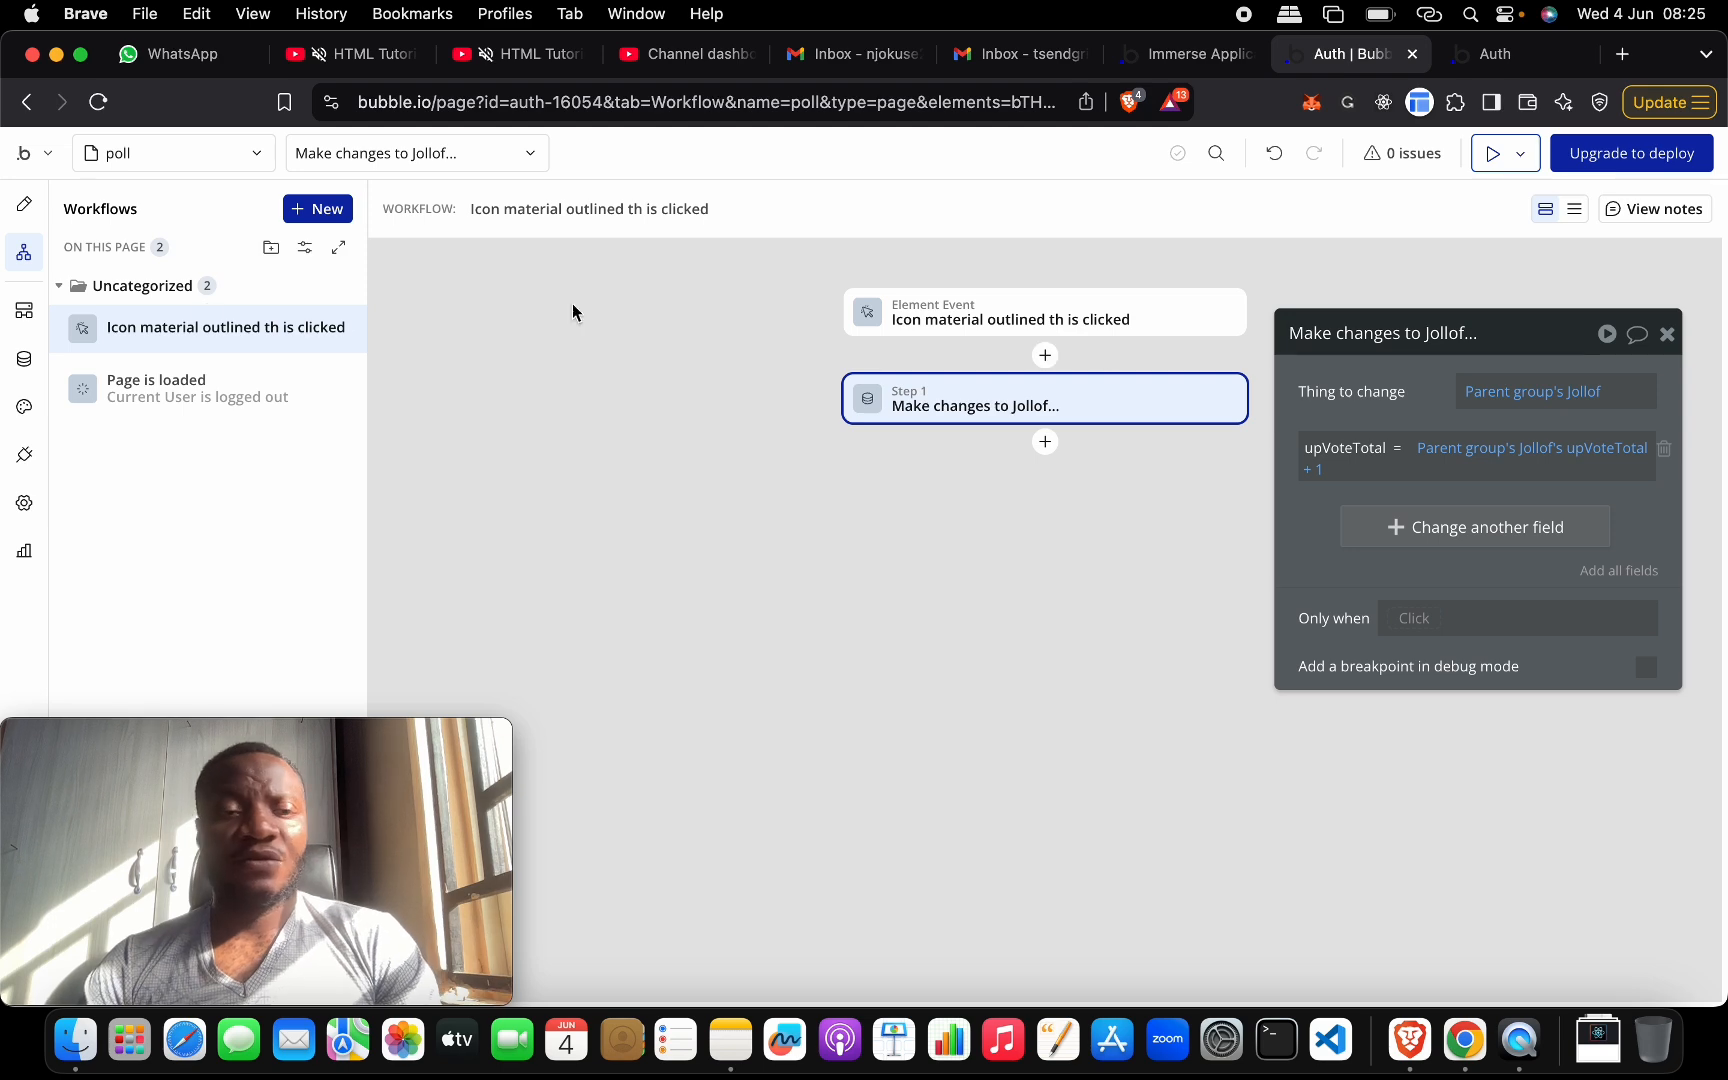
- Return to the poll page design and add a click workflow to the red thumbs-down icon
left_click(25, 206)
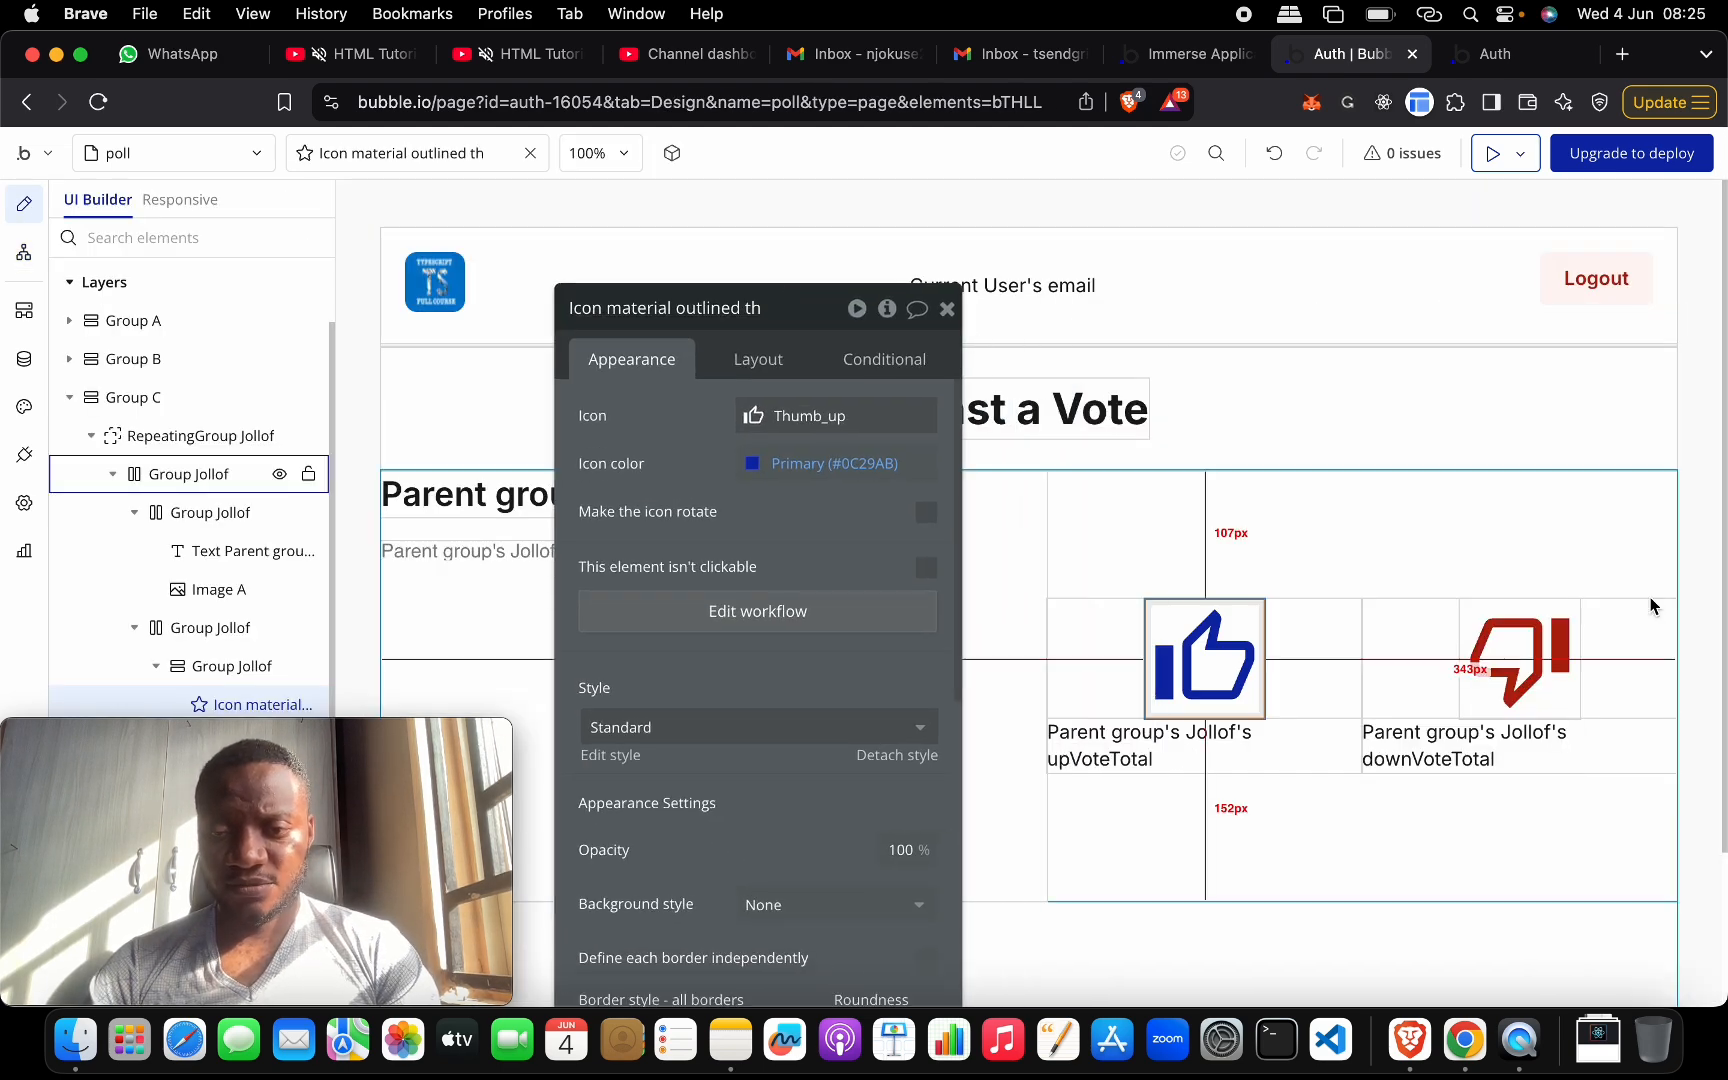
left_click(1505, 658)
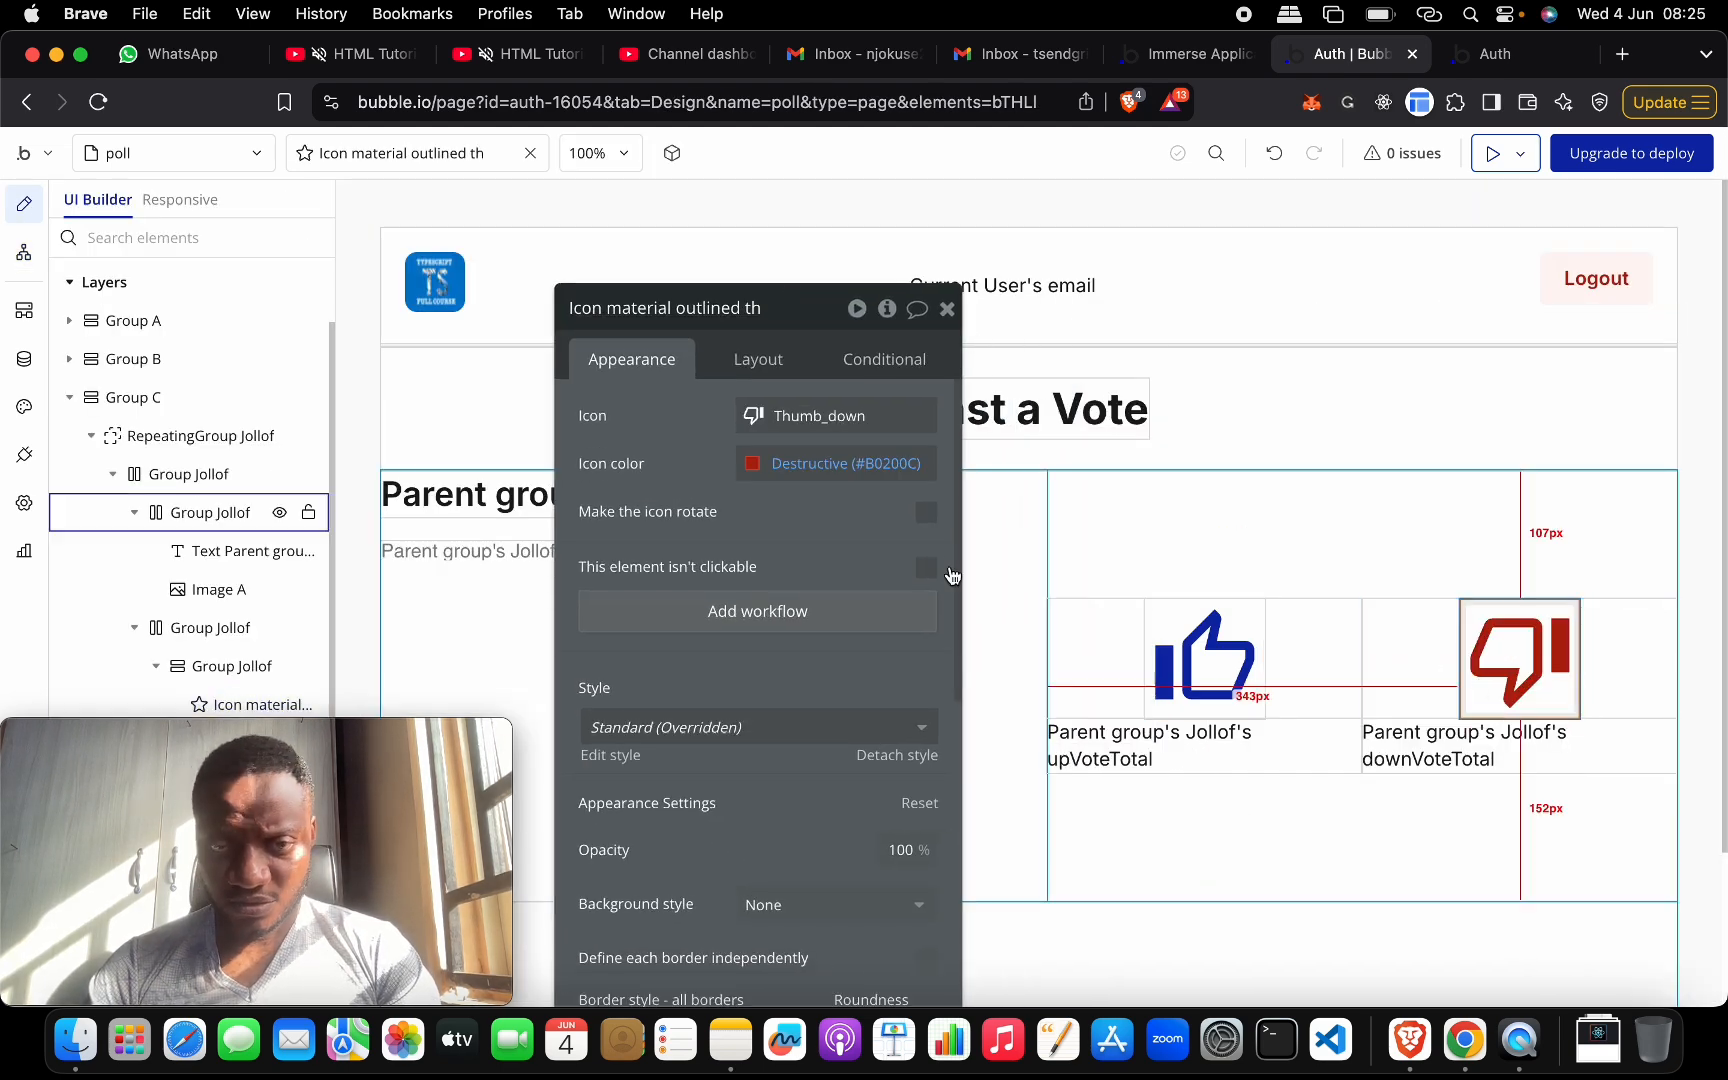
left_click(815, 612)
- Add a Make changes to thing action to the thumbs-down workflow, targeting Parent group's Jollof
left_click(1043, 356)
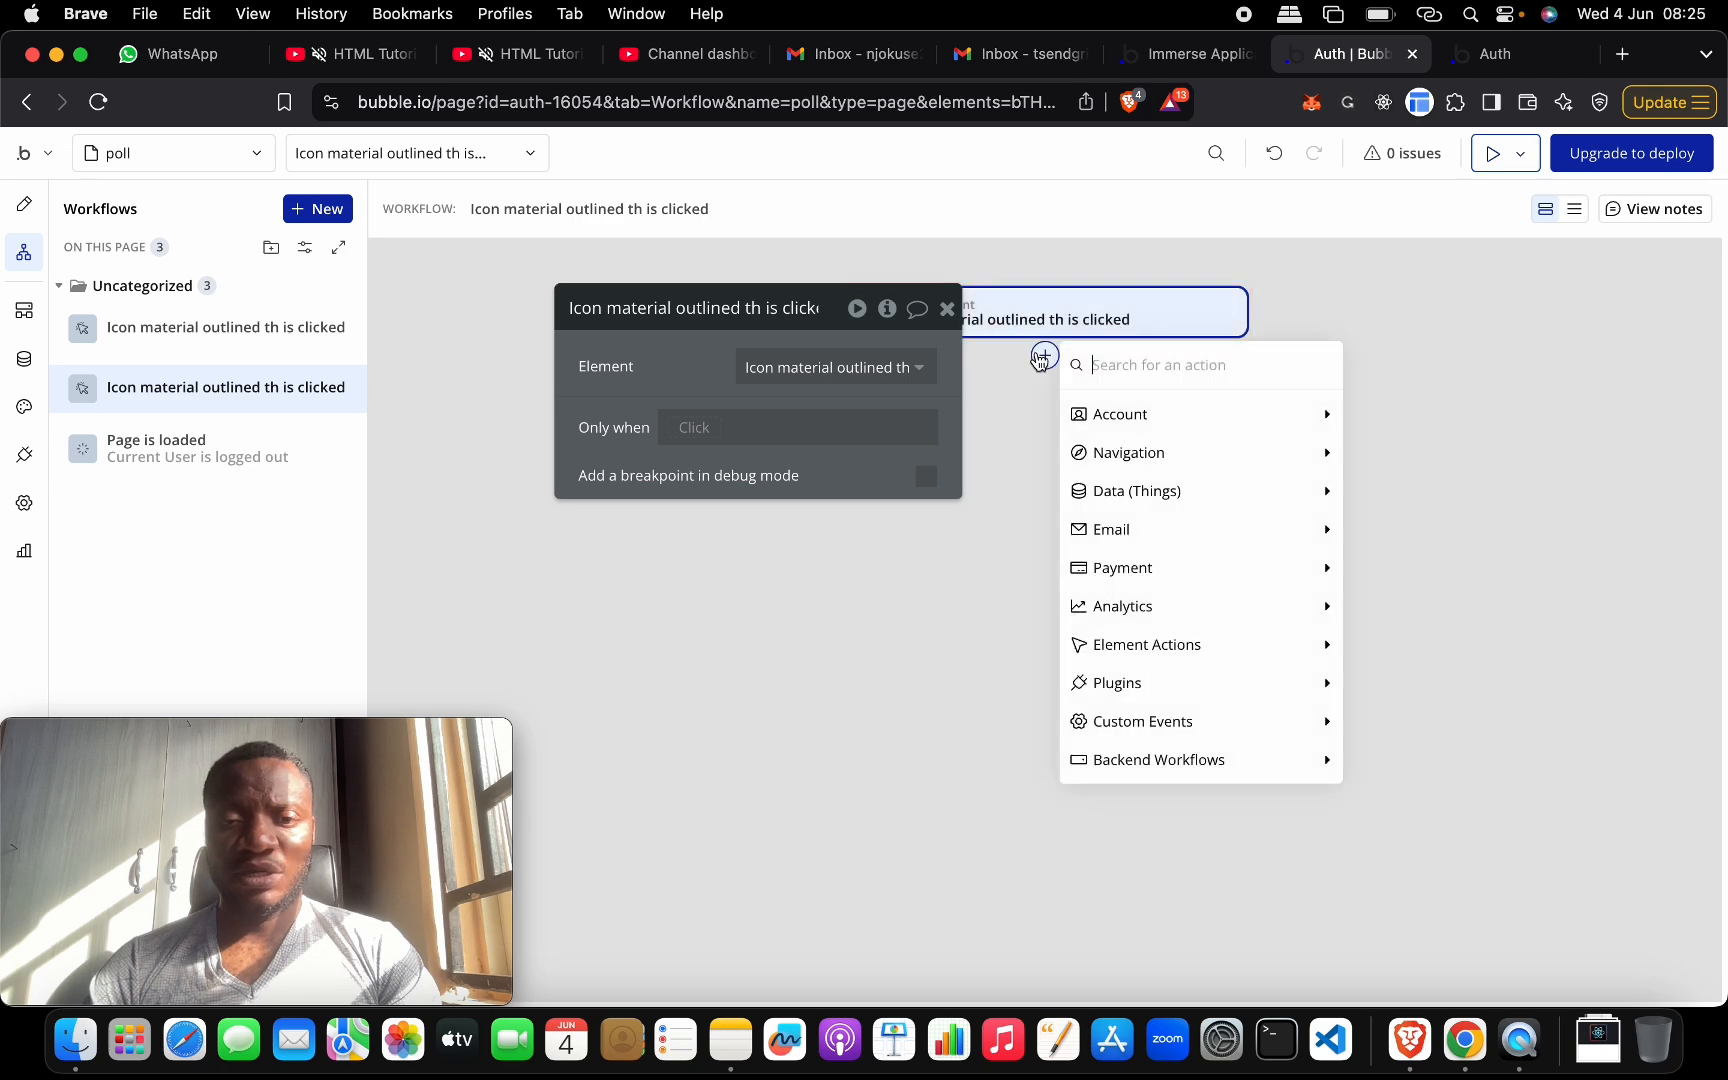
type("make")
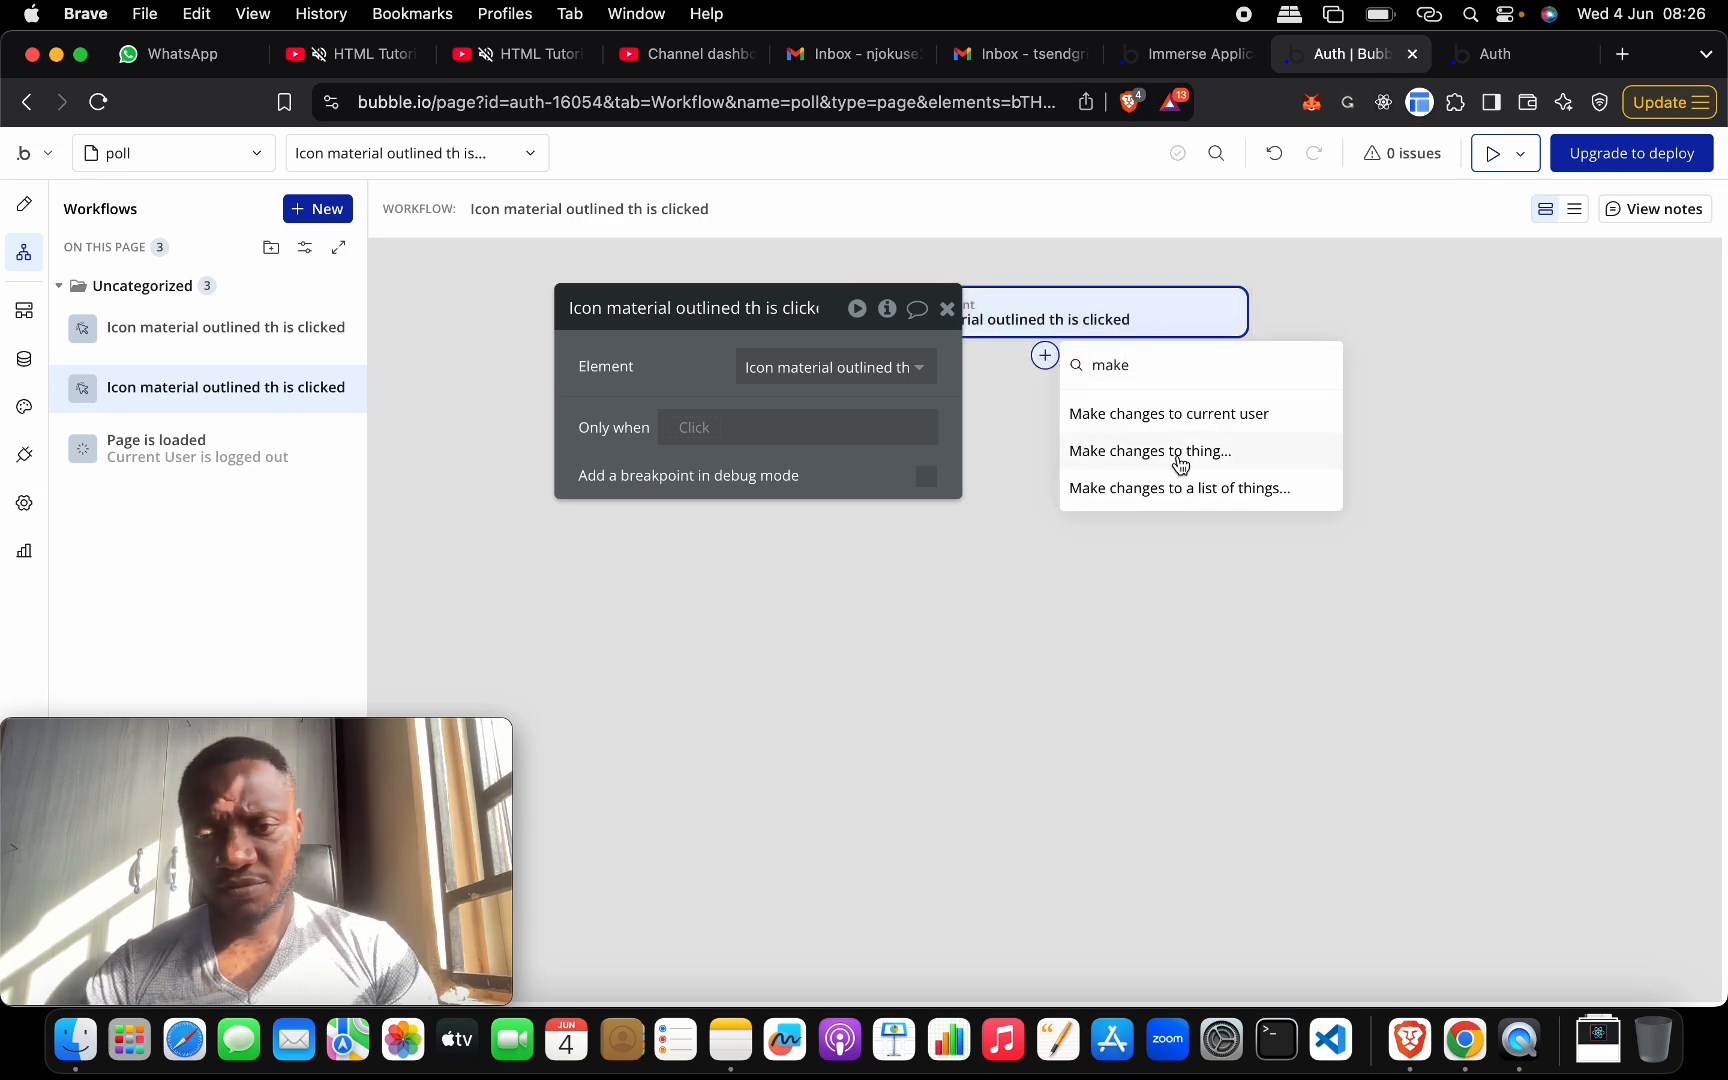
left_click(1180, 451)
left_click(771, 363)
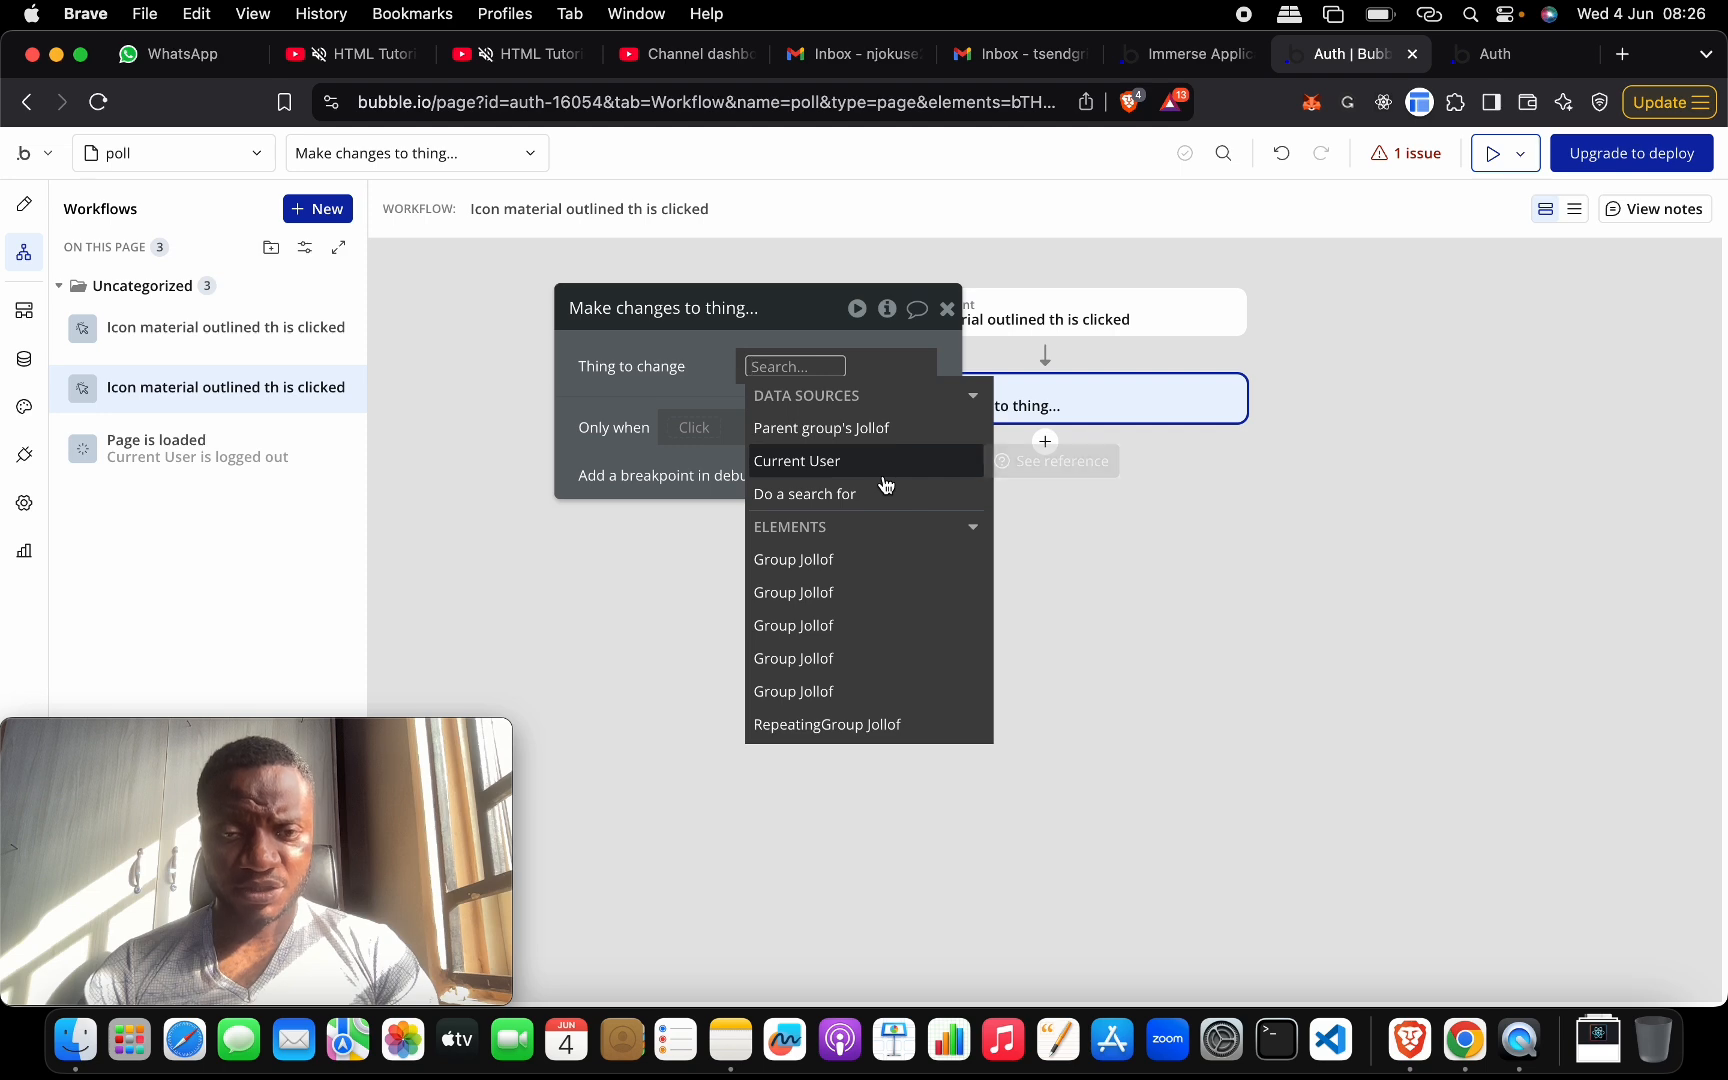
left_click(889, 428)
left_click(713, 398)
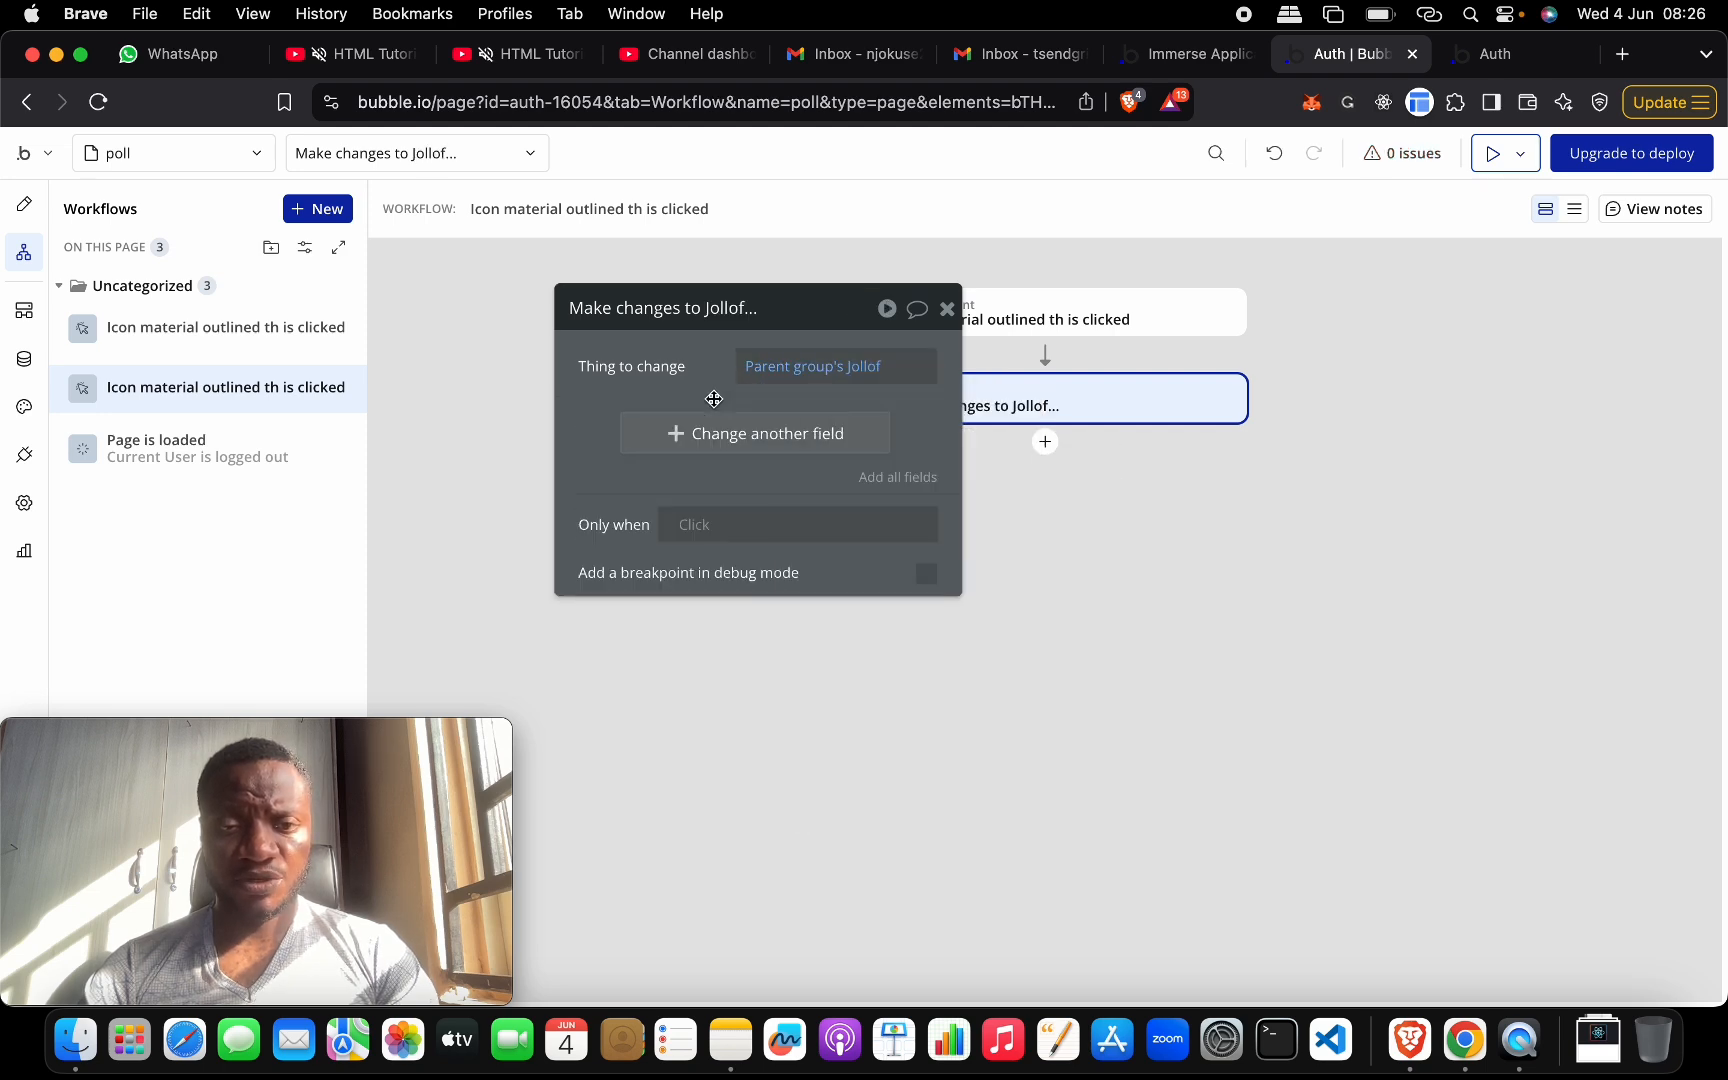
- Make the thumbs-down action change the downVoteTotal field to Parent group's Jollof's downVoteTotal - 1
left_click(726, 445)
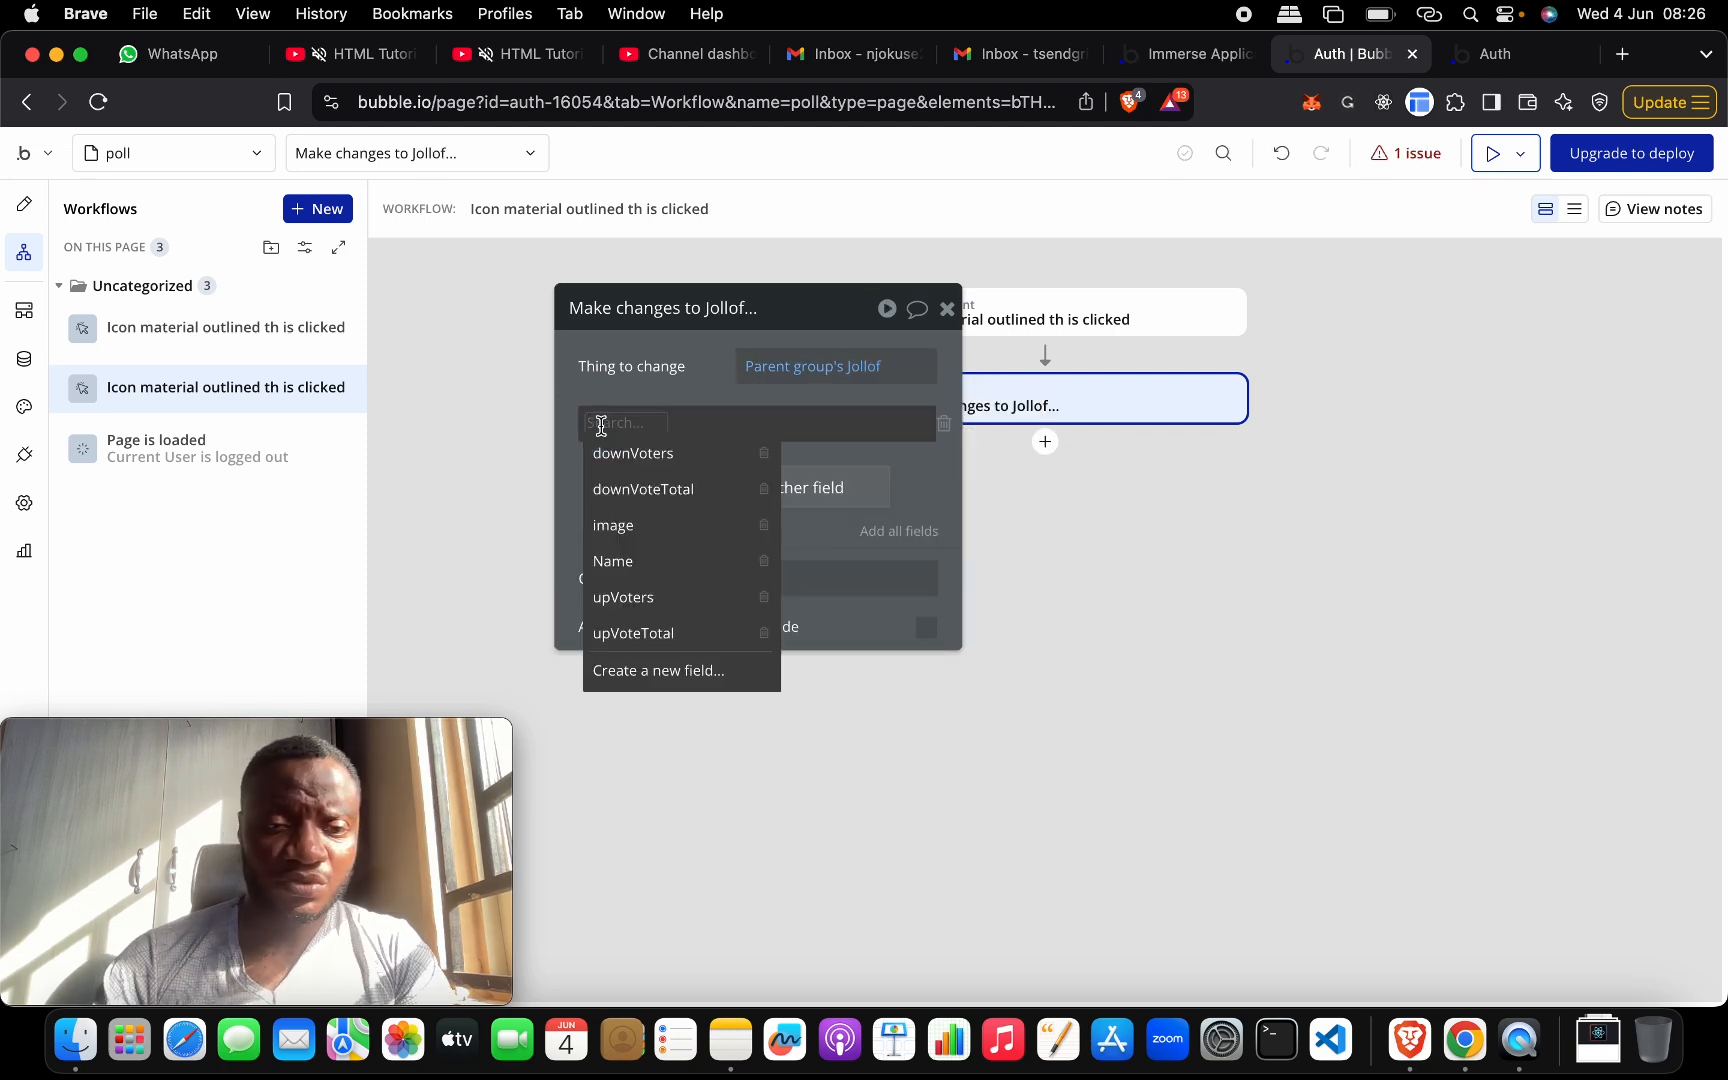
left_click(641, 489)
left_click(744, 422)
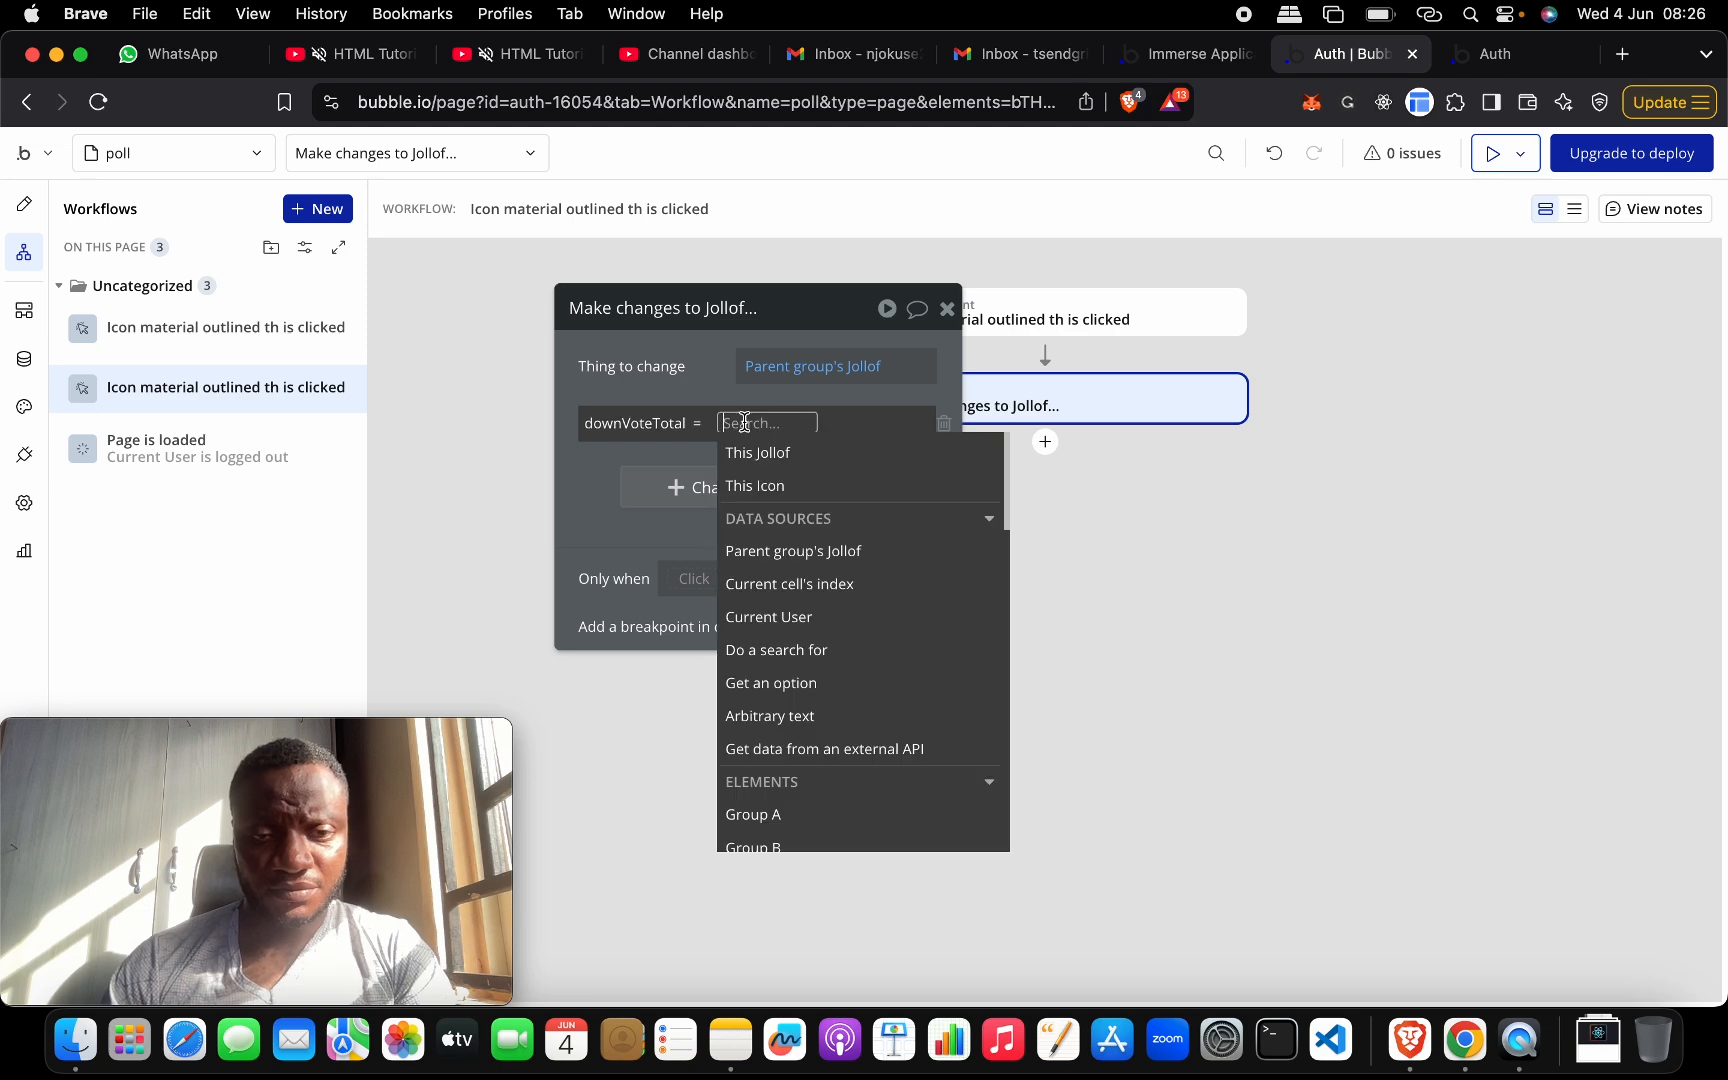
left_click(849, 565)
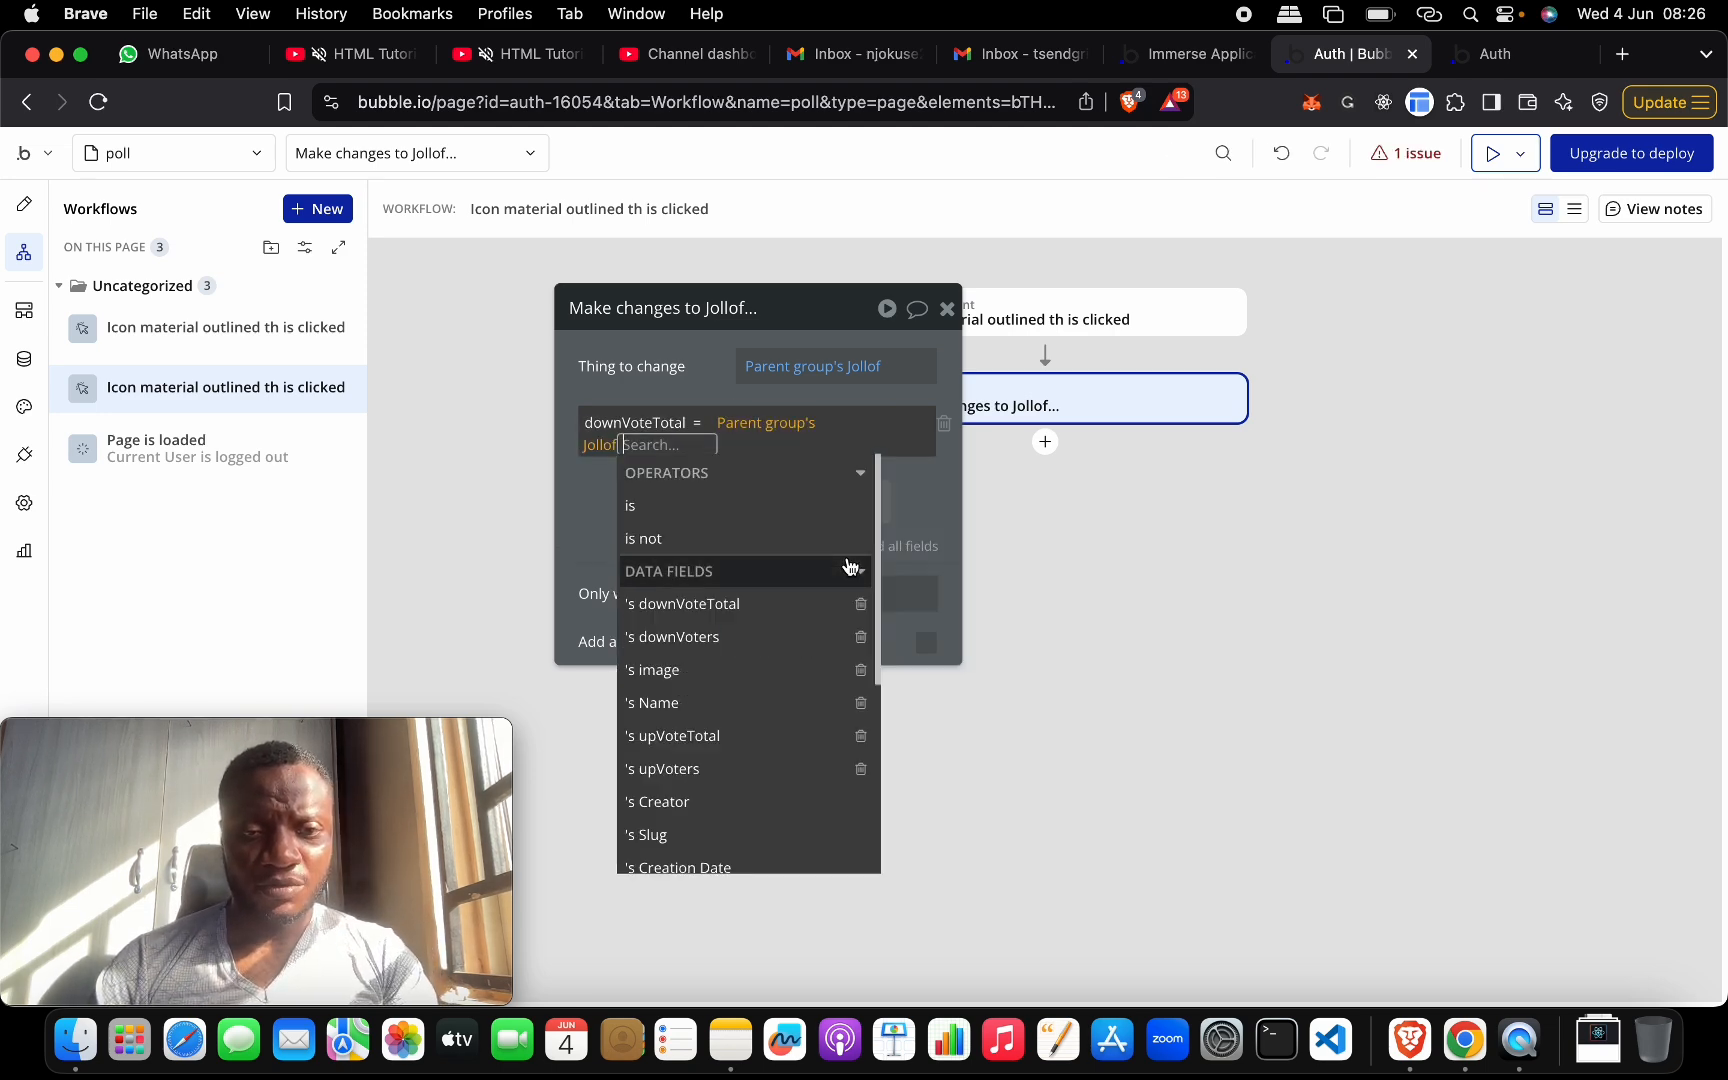
left_click(768, 617)
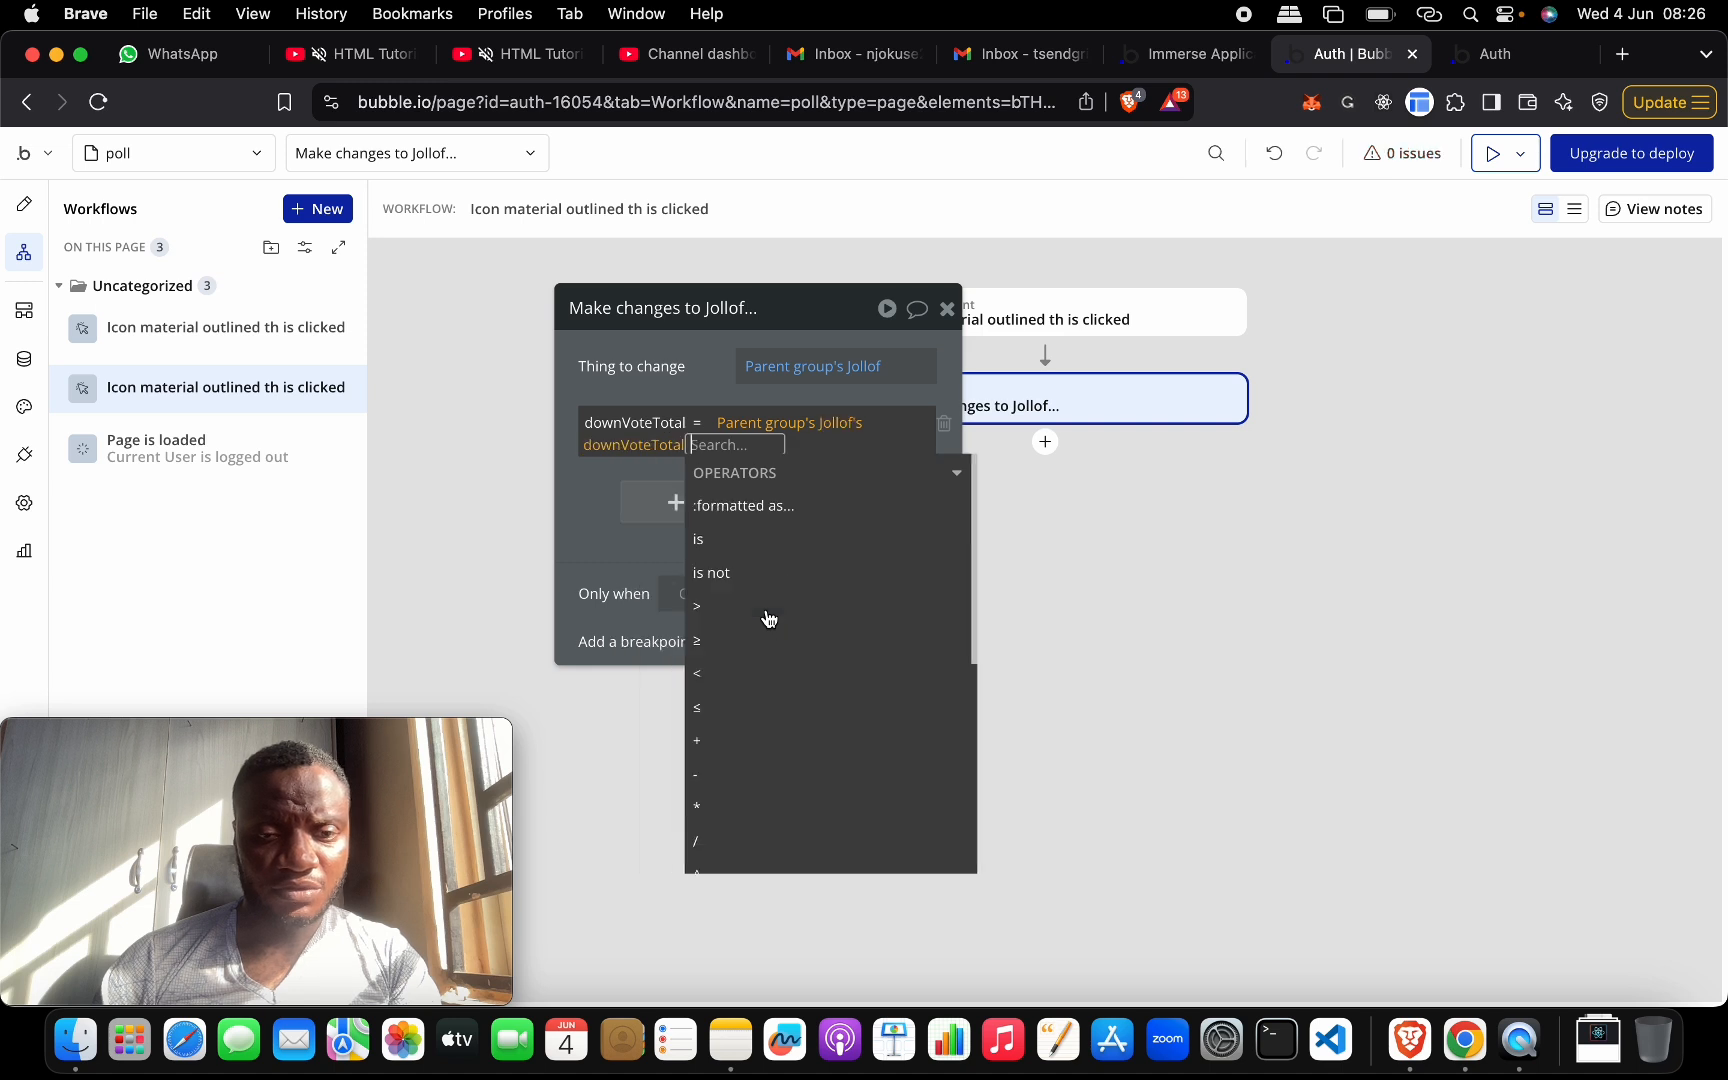
left_click(770, 773)
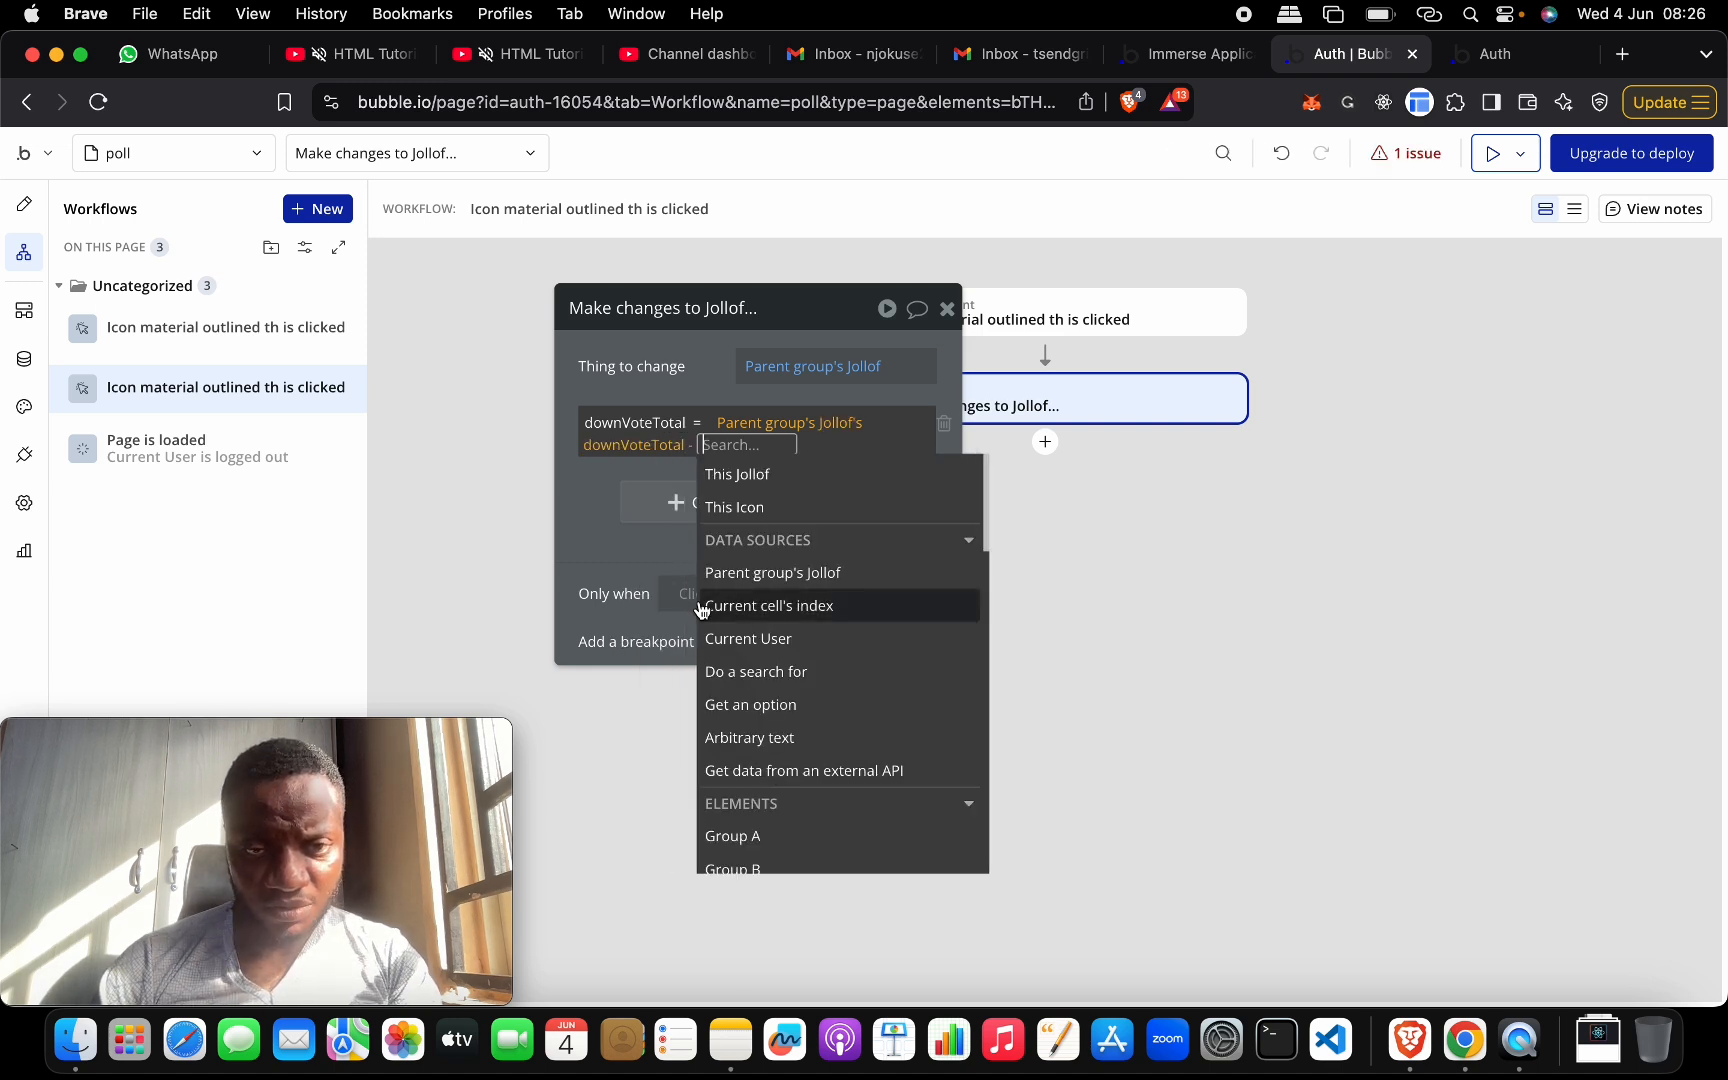
type("1")
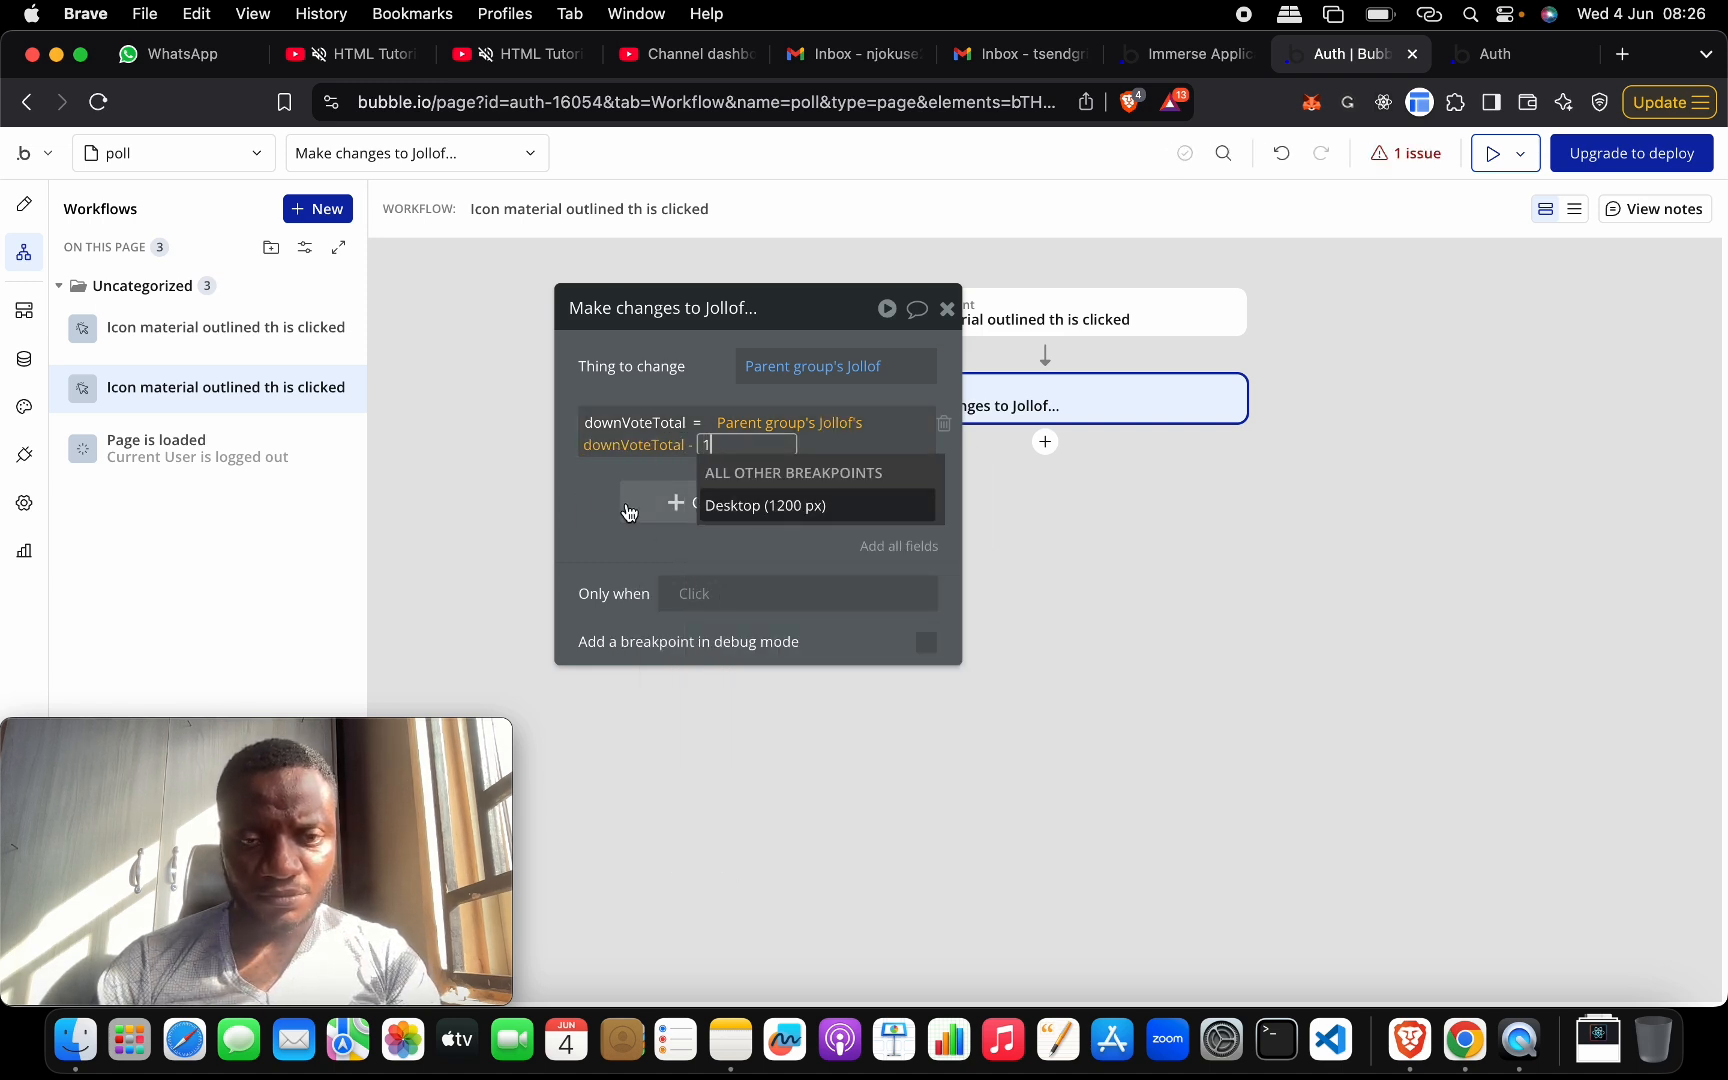
key("Return")
left_click(603, 484)
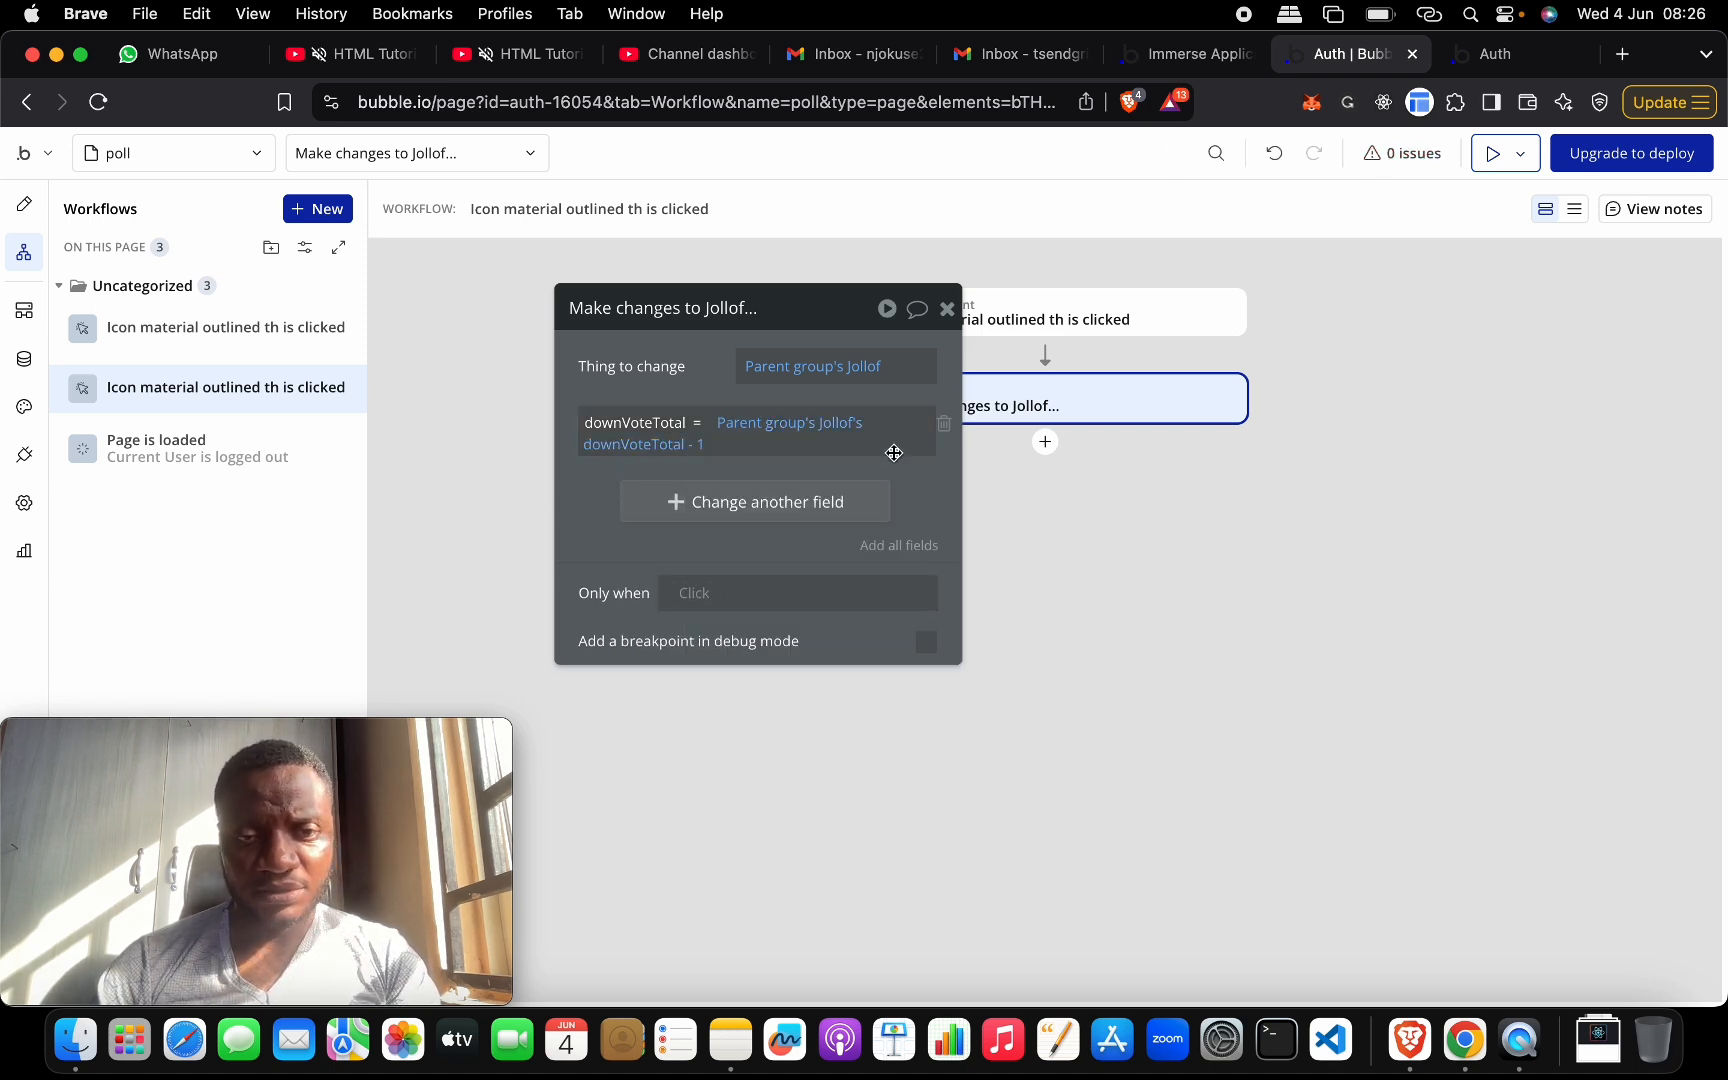
left_click(947, 308)
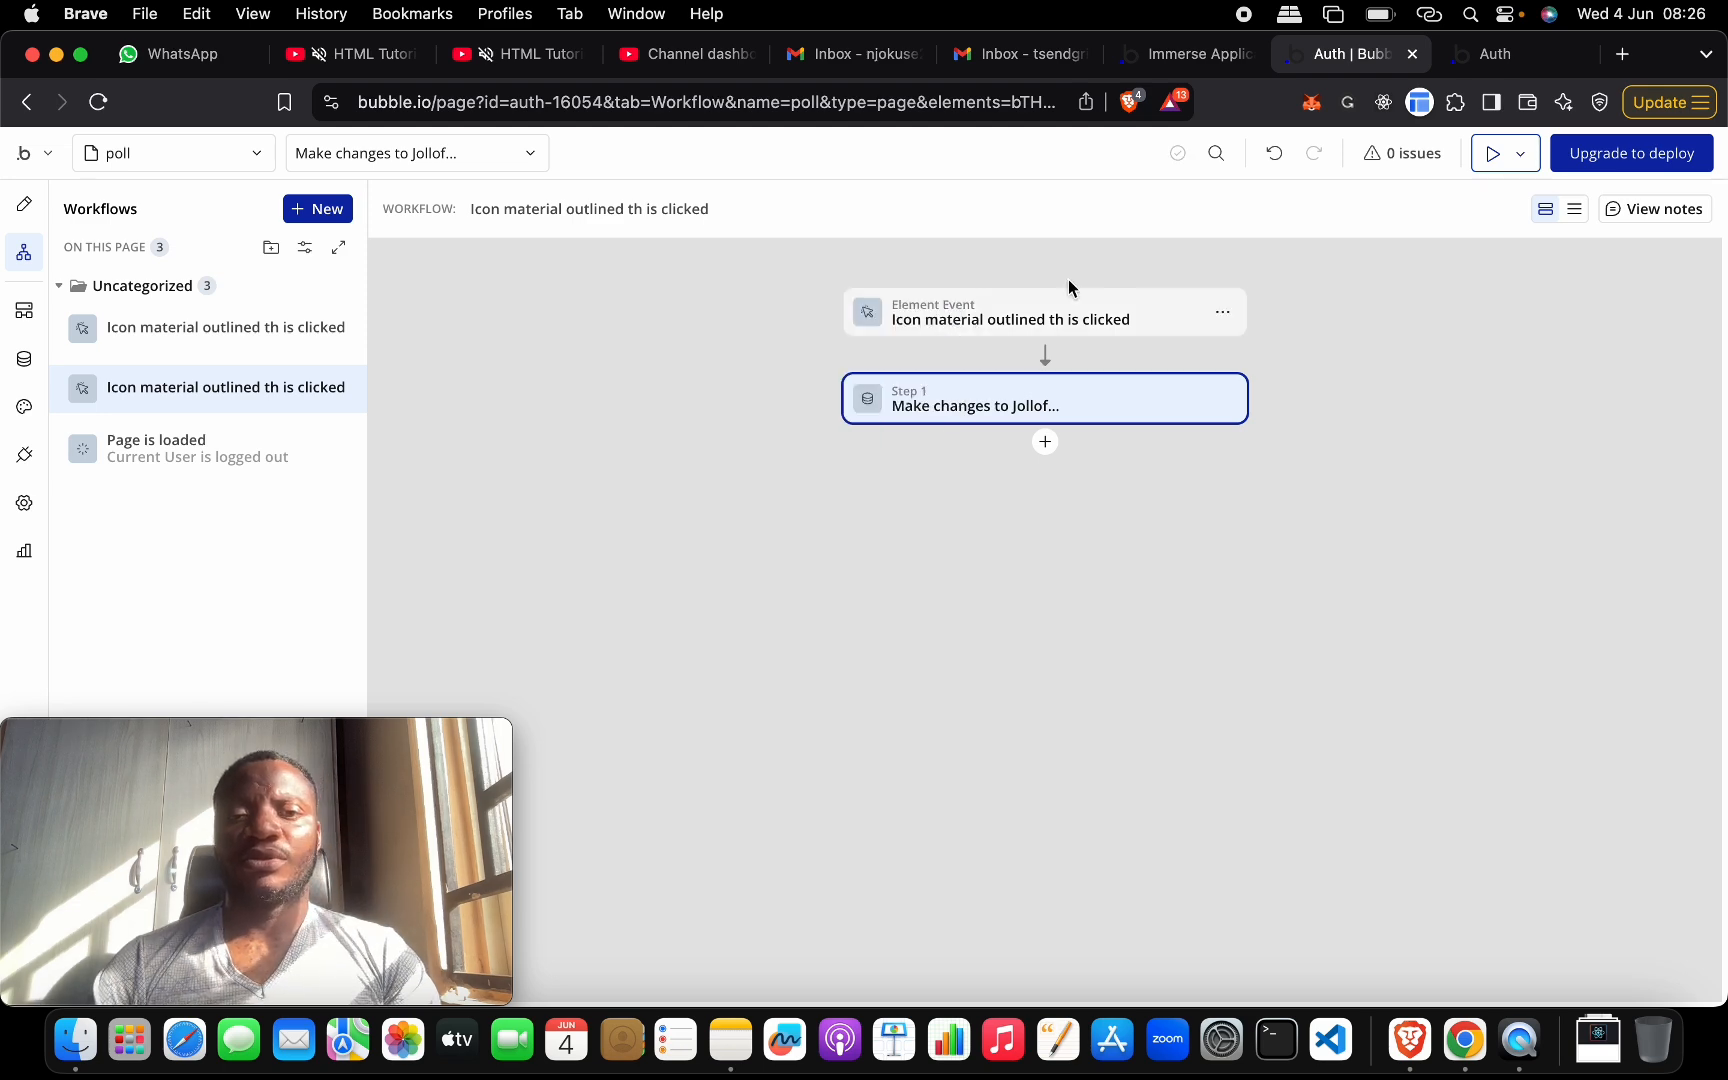
- Switch to the running poll page and test voting on Ghana Jollof with six thumbs-up and six thumbs-down votes
left_click(21, 210)
left_click(1482, 62)
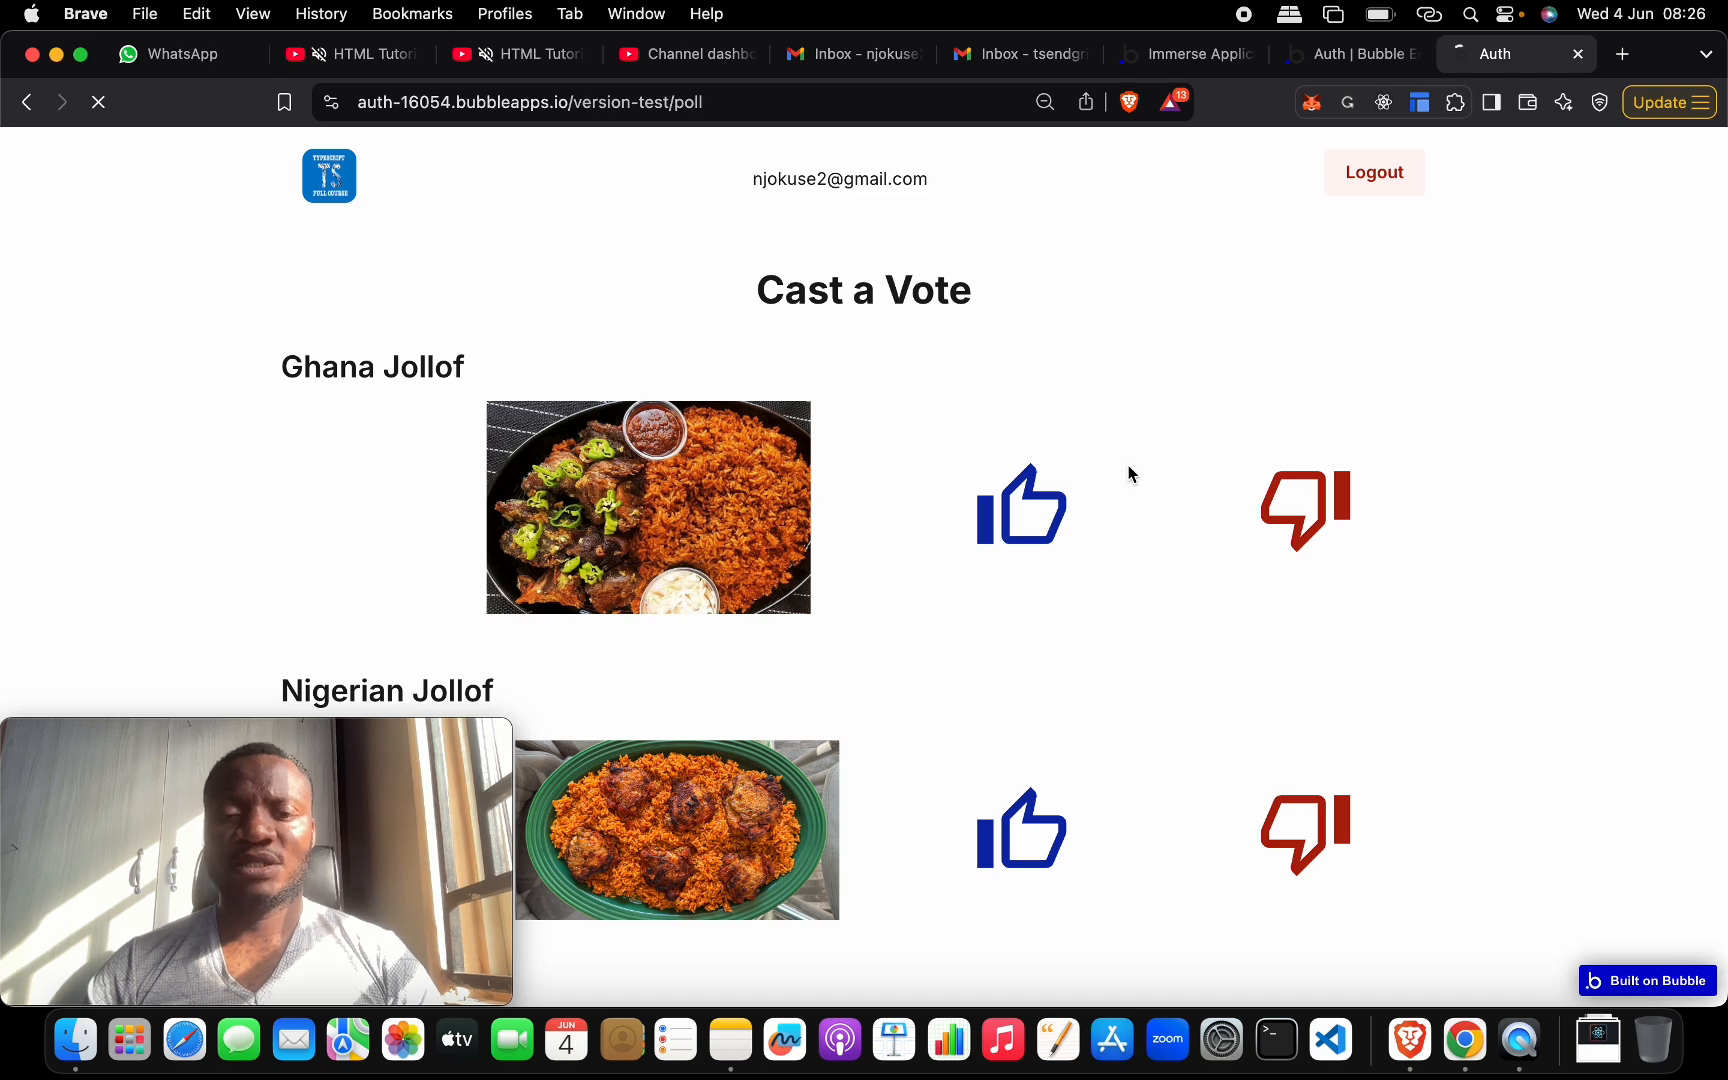
left_click(1033, 517)
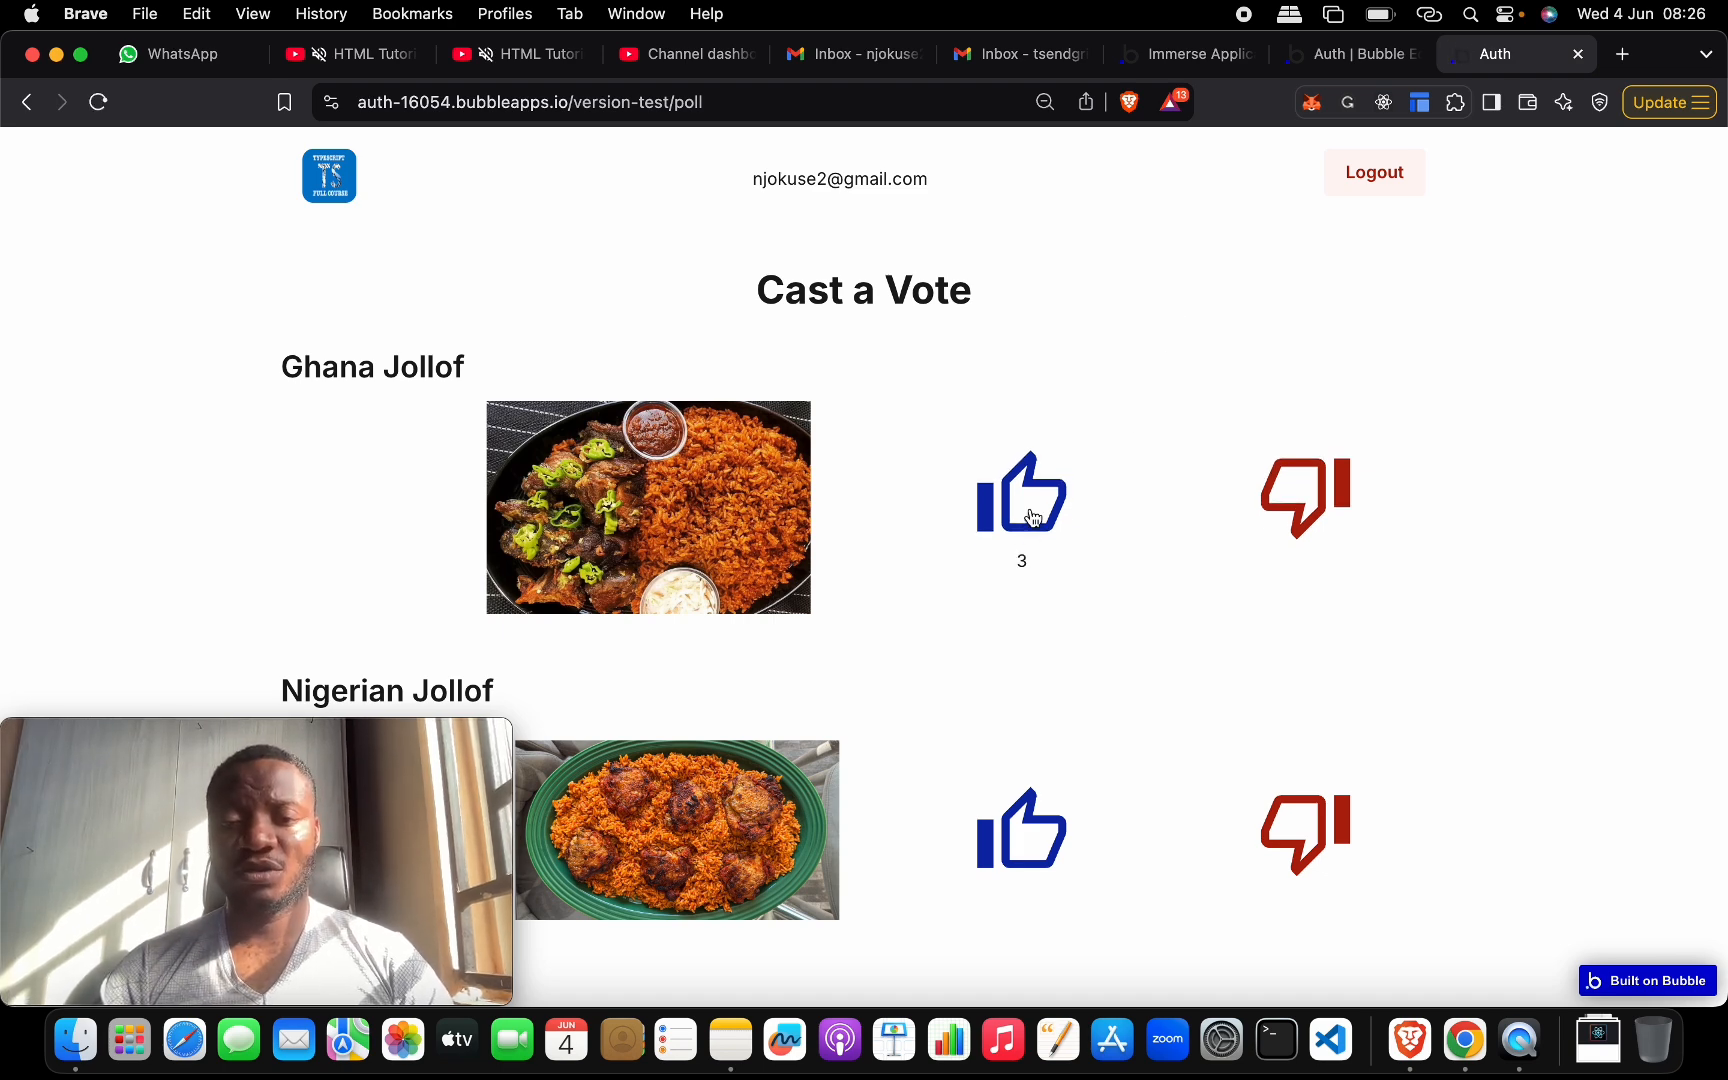
left_click(1033, 517)
left_click(1033, 517)
left_click(1033, 517)
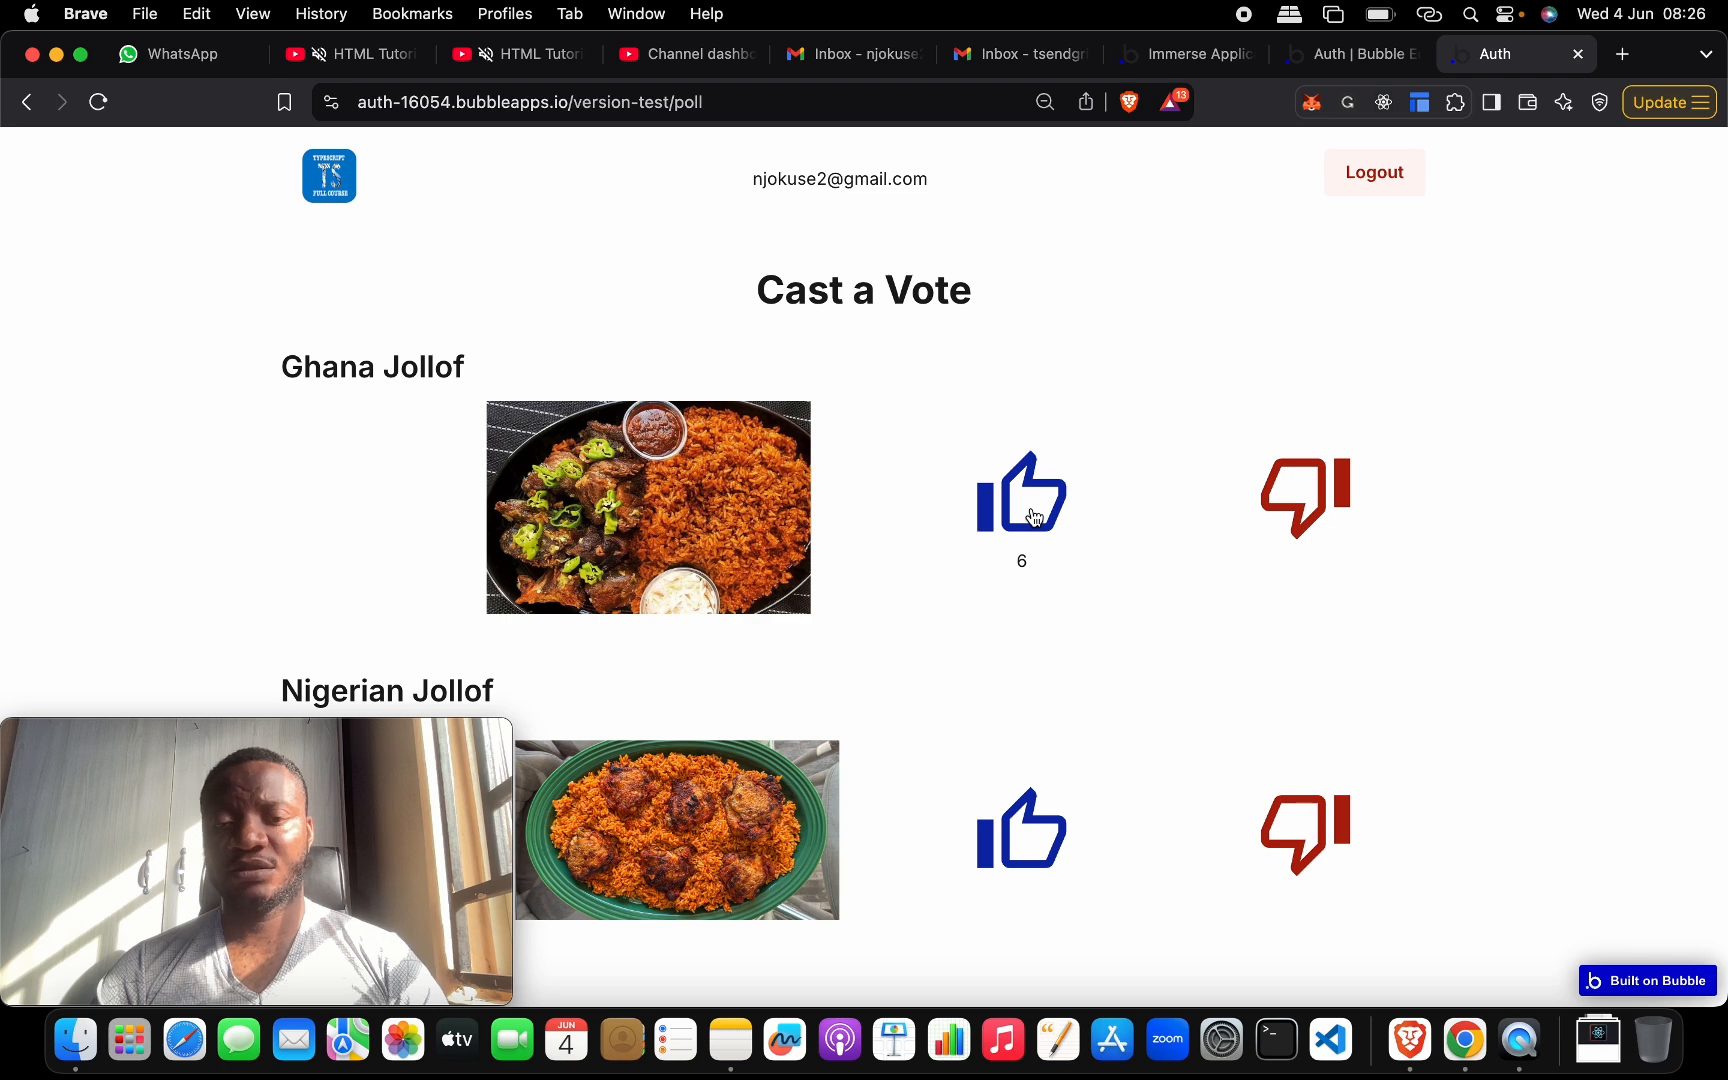
left_click(1318, 494)
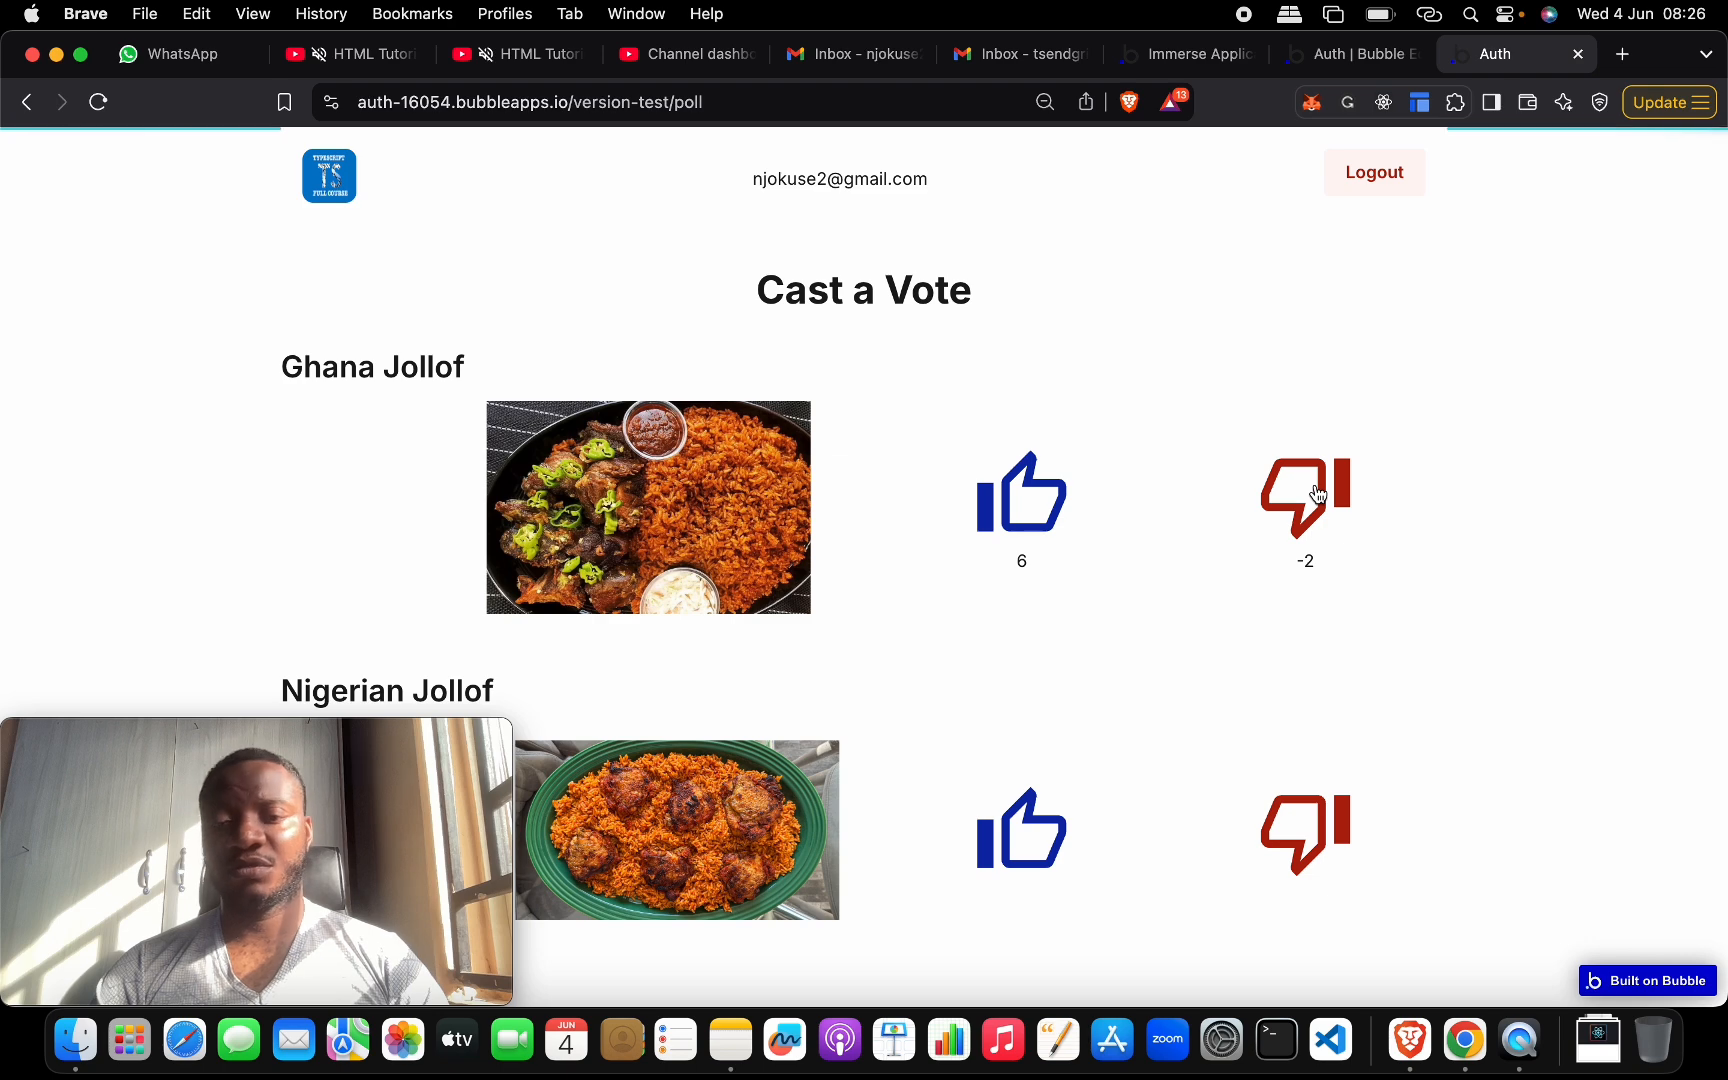
left_click(1318, 494)
left_click(1318, 494)
left_click(1318, 494)
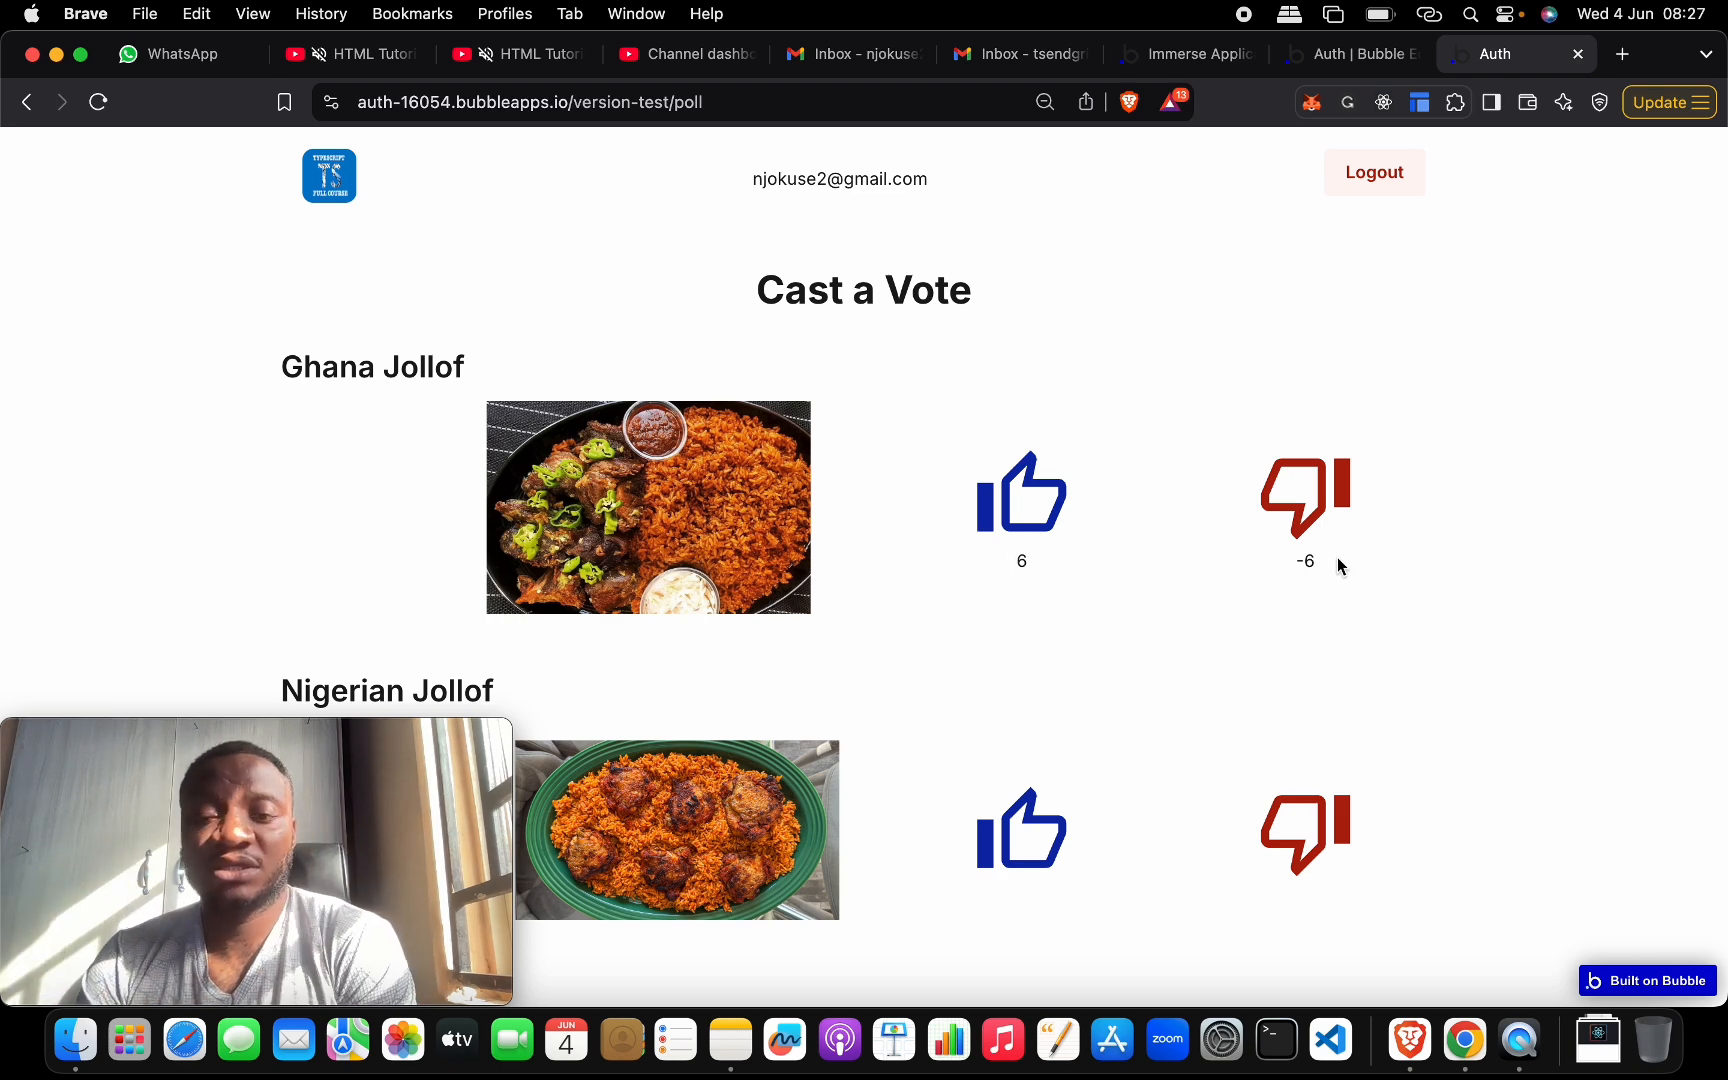
- Test voting on Nigerian Jollof with six thumbs-up and five thumbs-down votes
scroll(1199, 811, "down", 2)
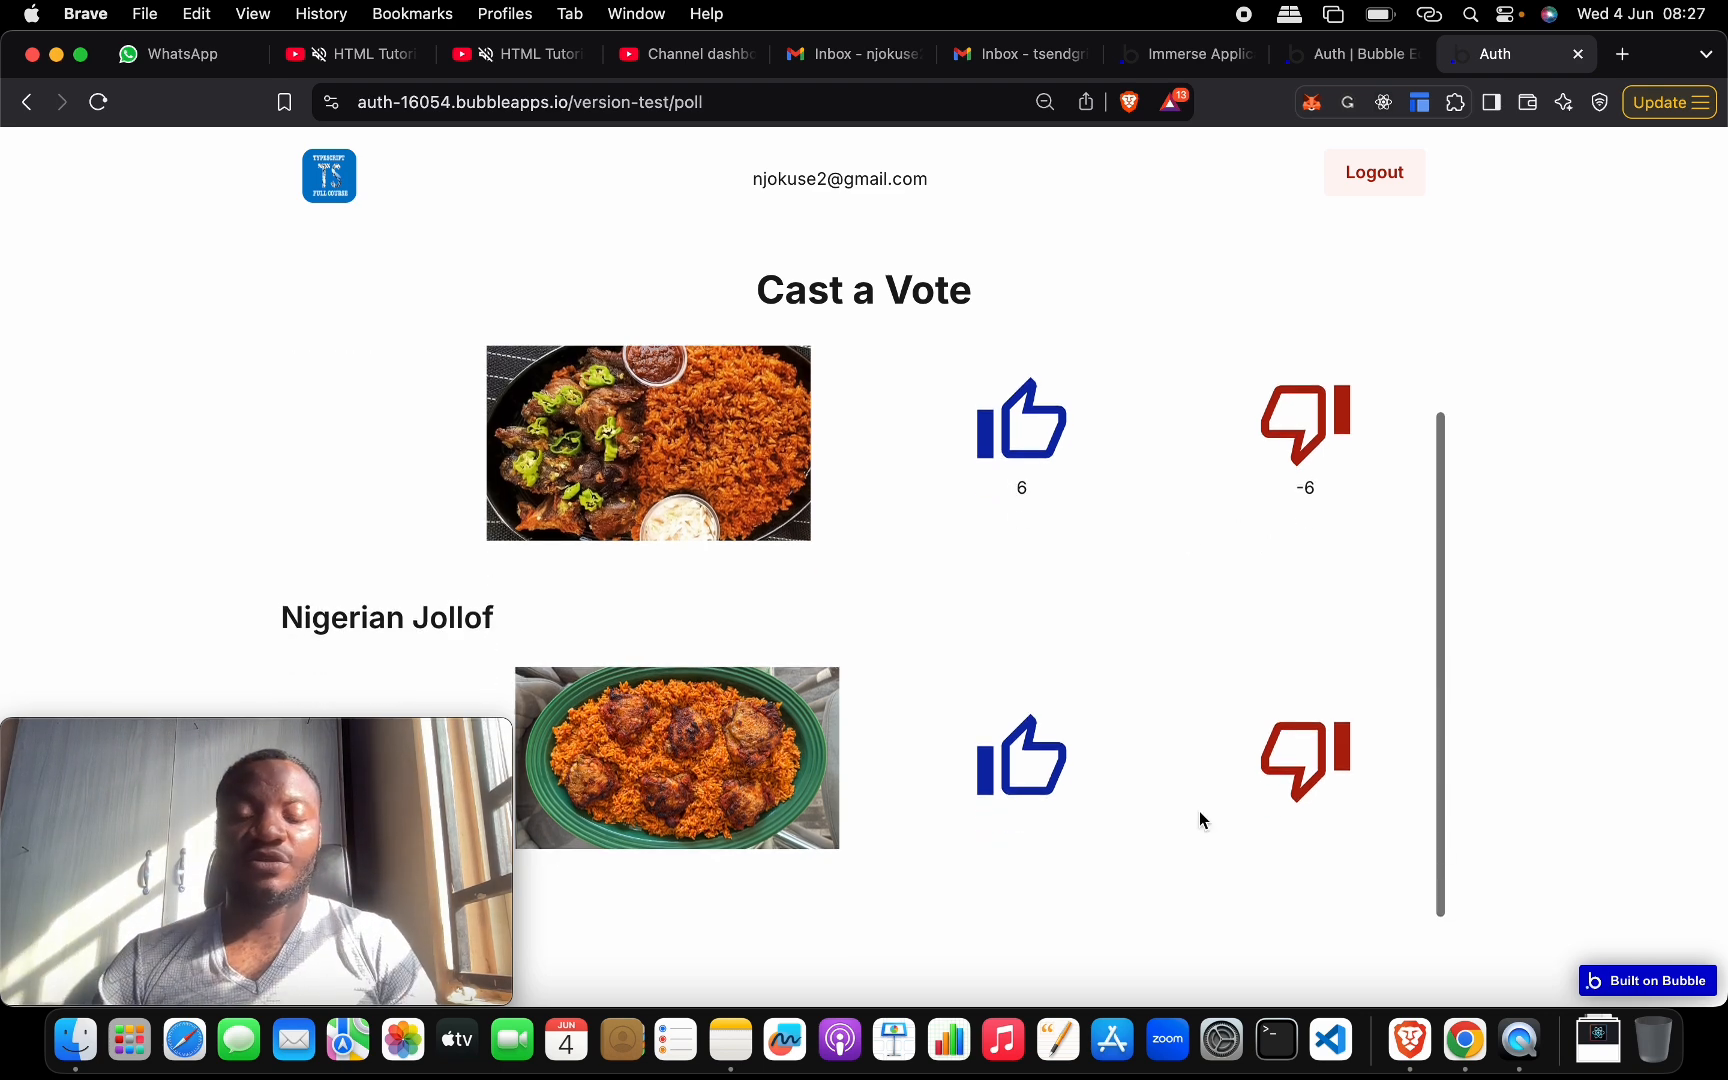
left_click(1045, 787)
left_click(1043, 780)
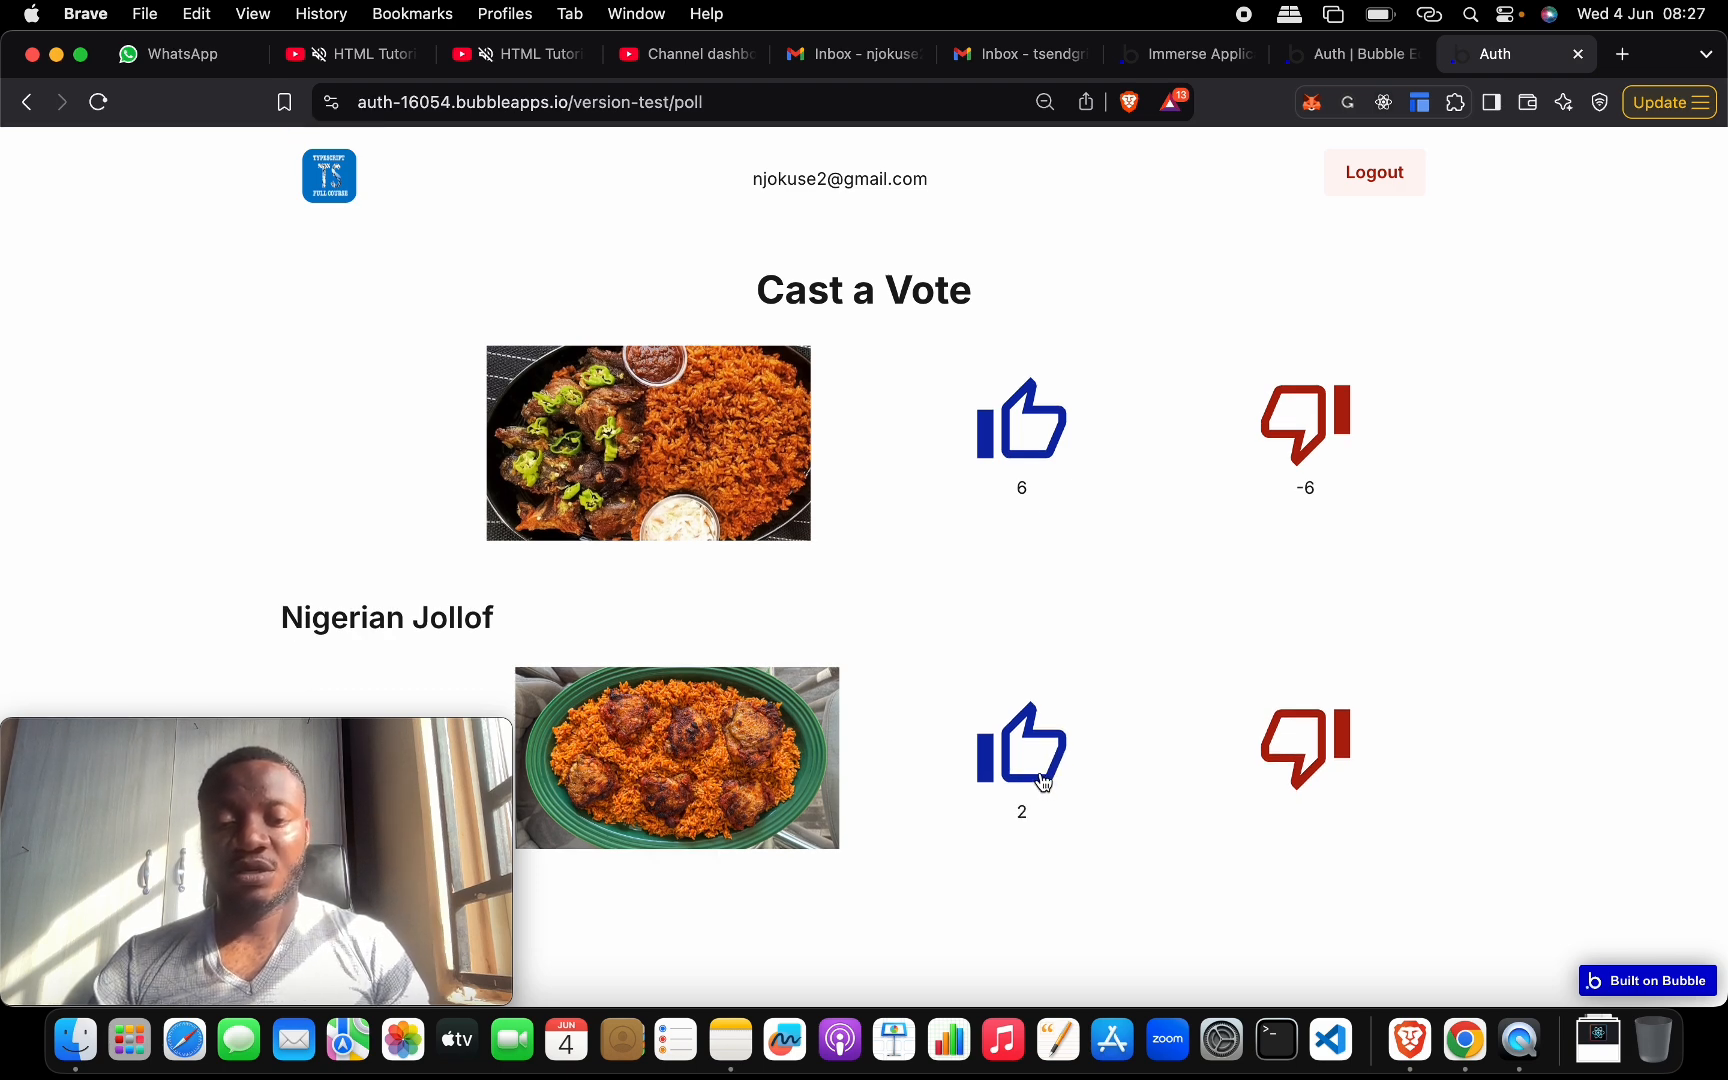
double_click(1047, 763)
double_click(1047, 763)
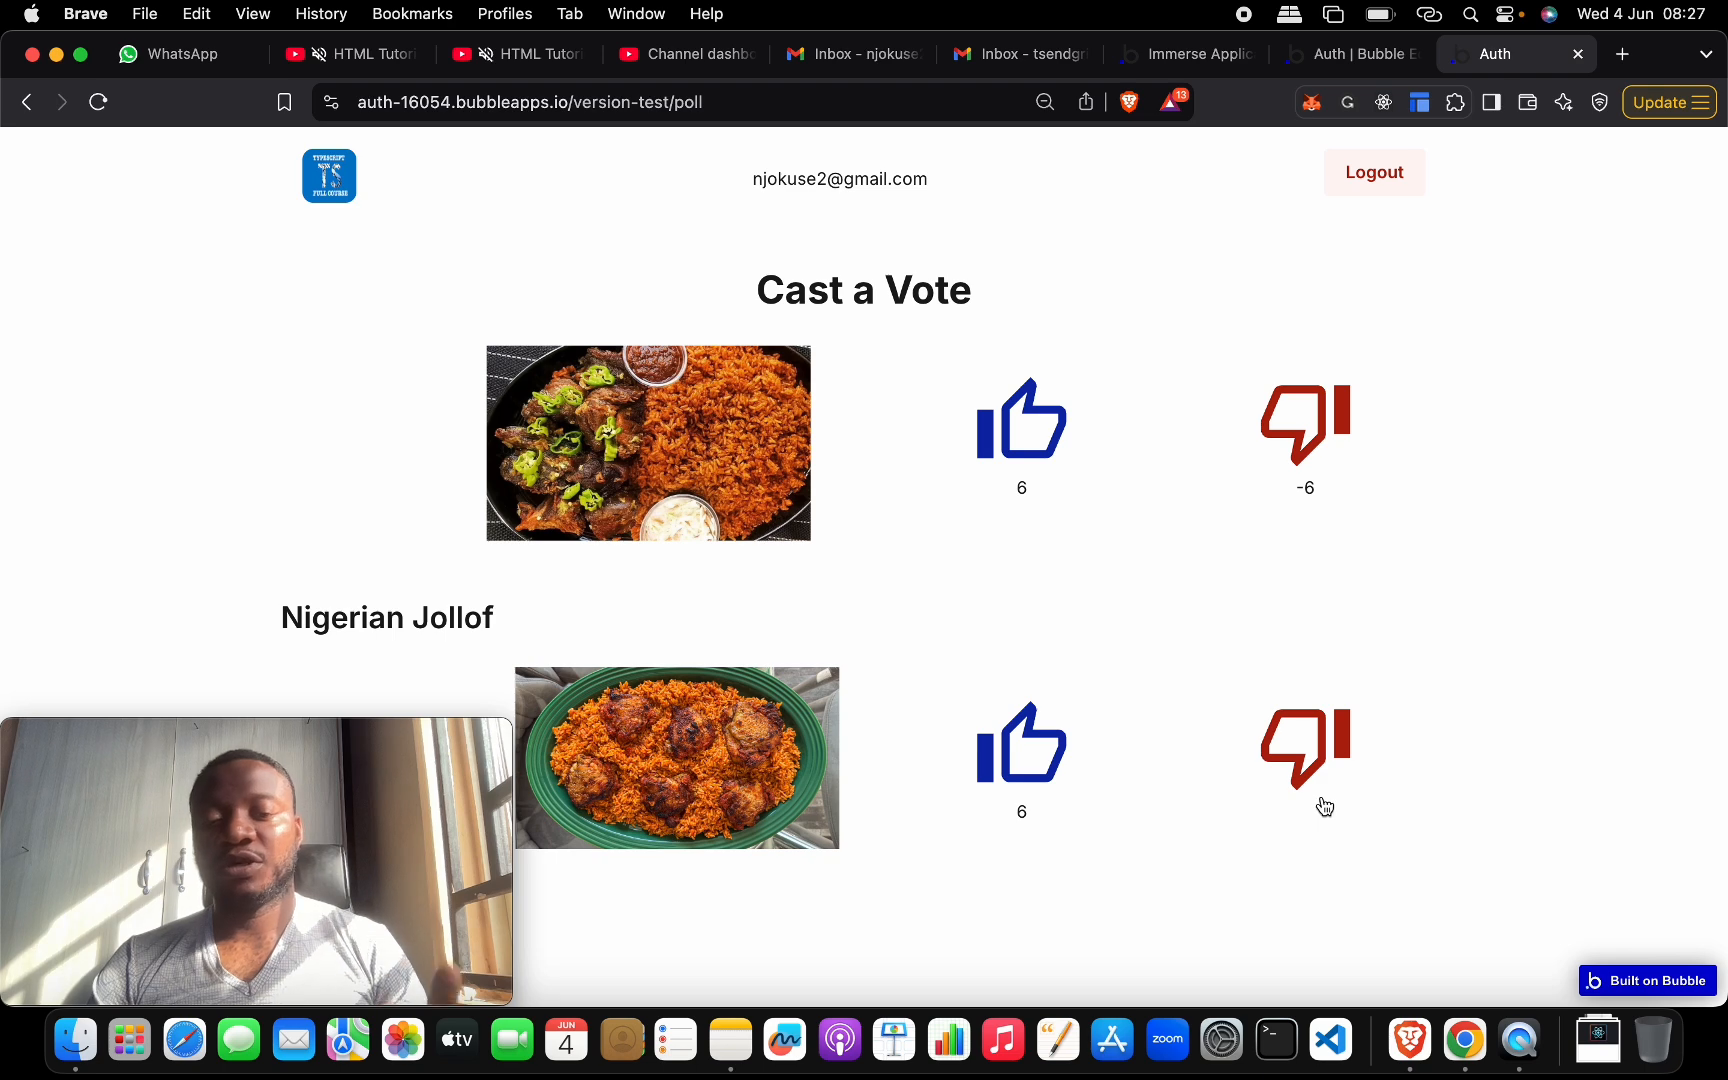
left_click(1296, 768)
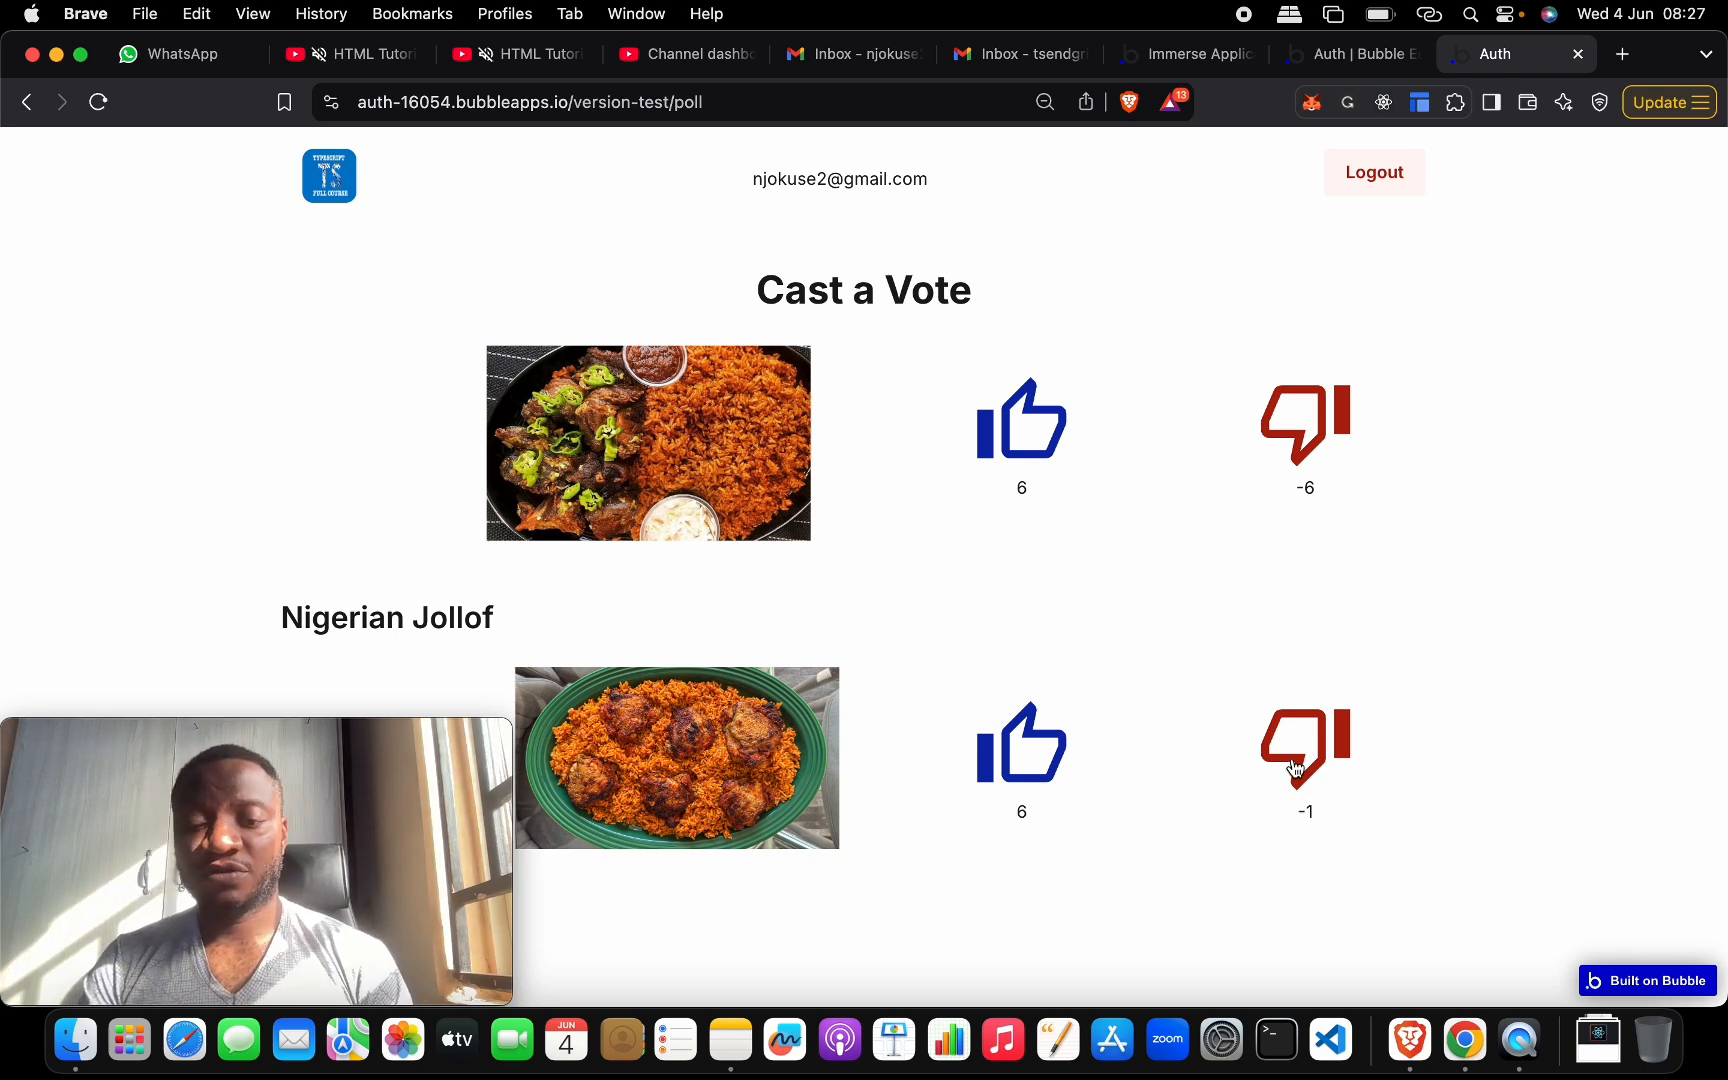
left_click(1296, 768)
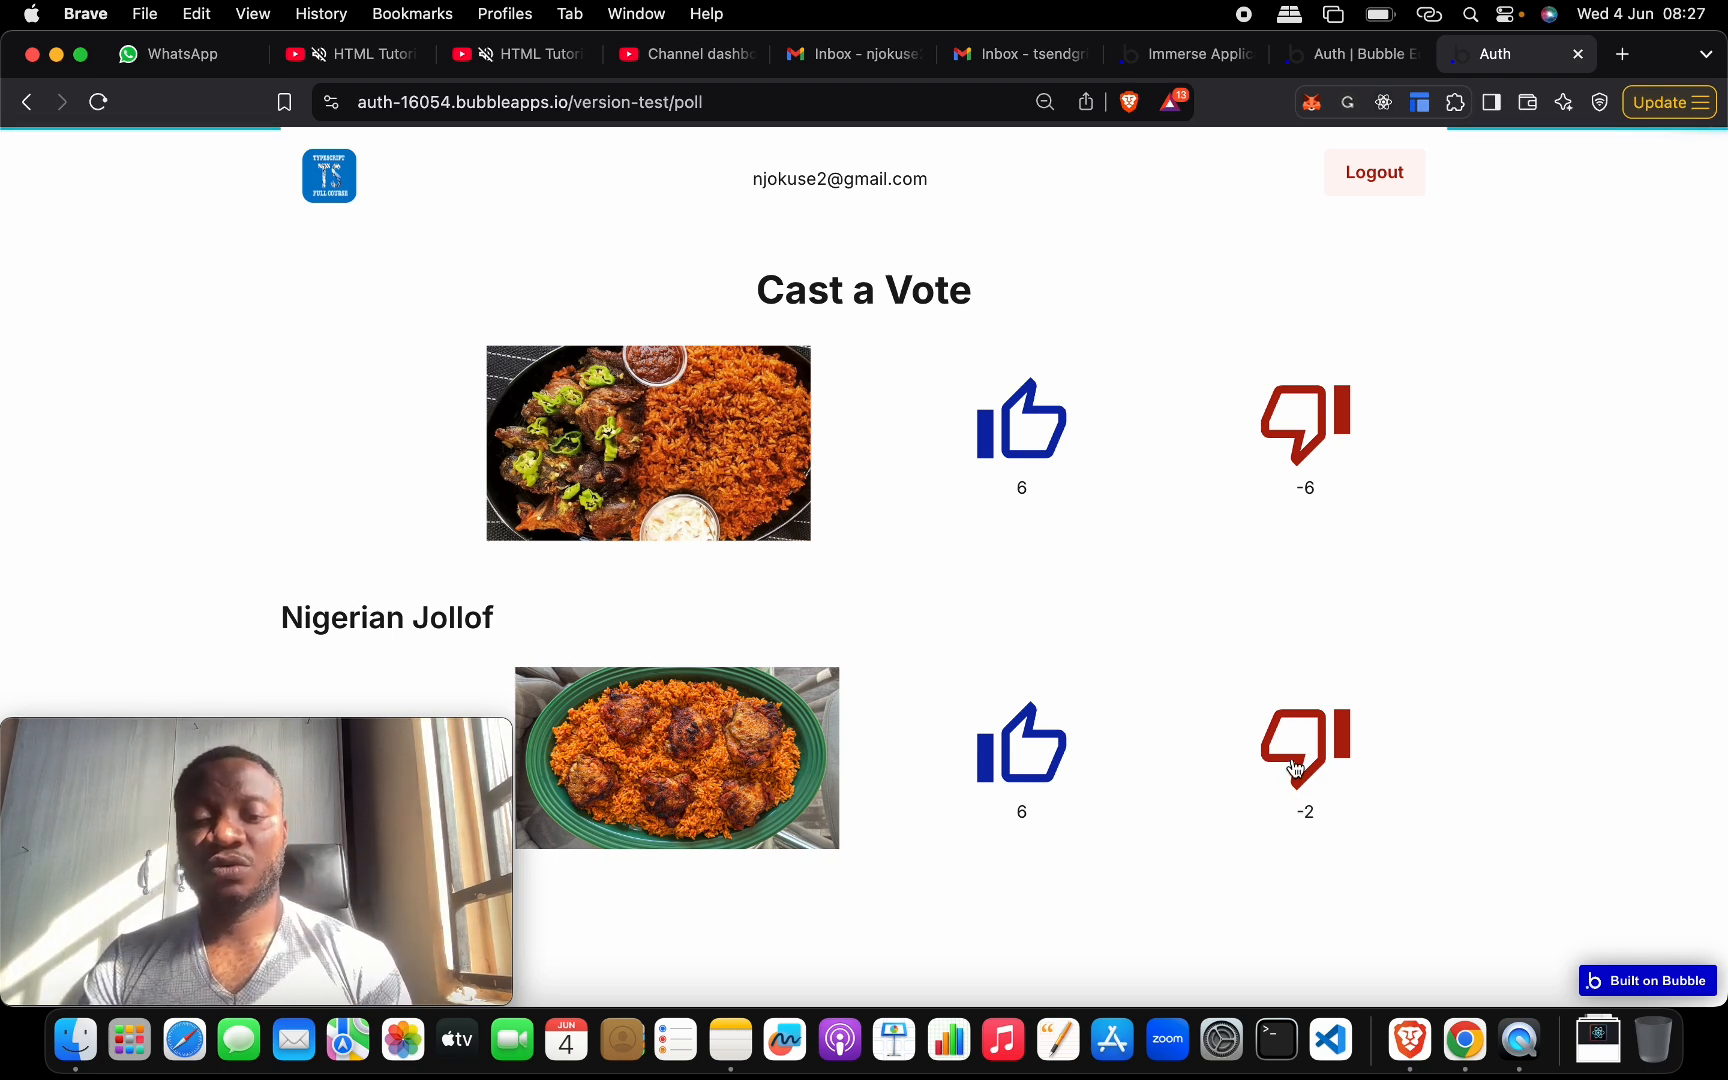
double_click(1296, 768)
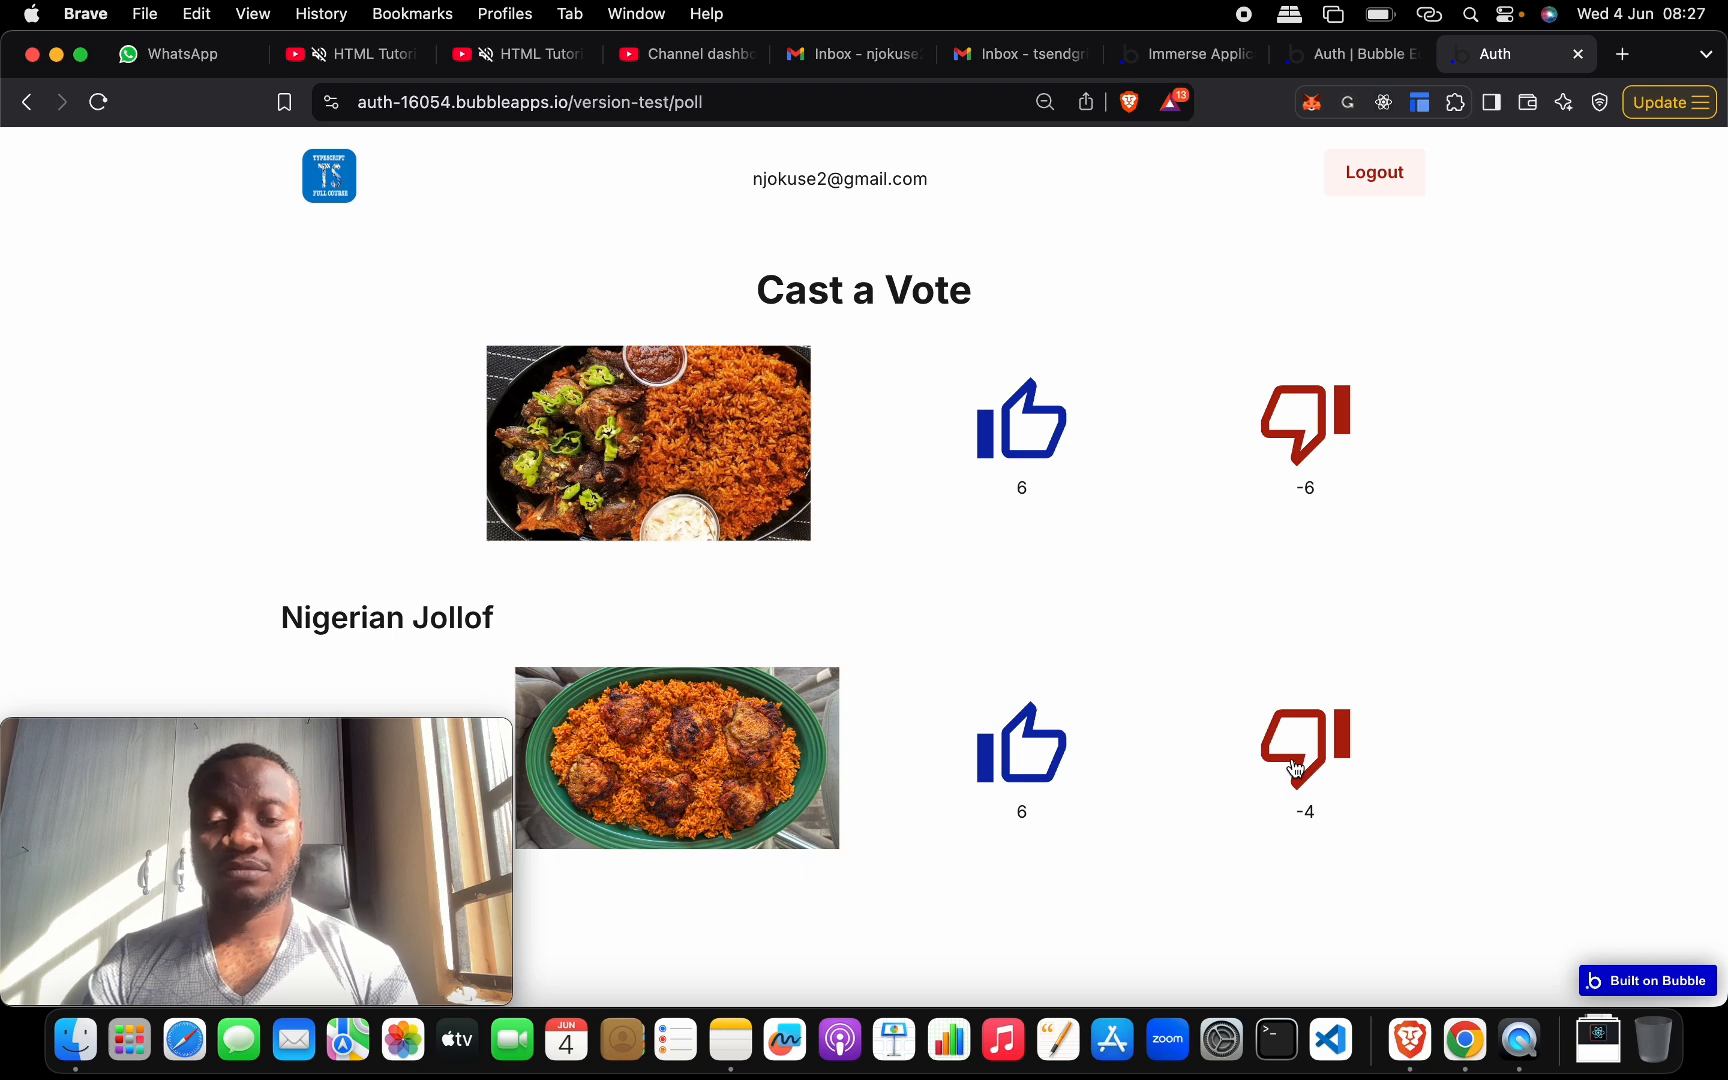
left_click(1296, 768)
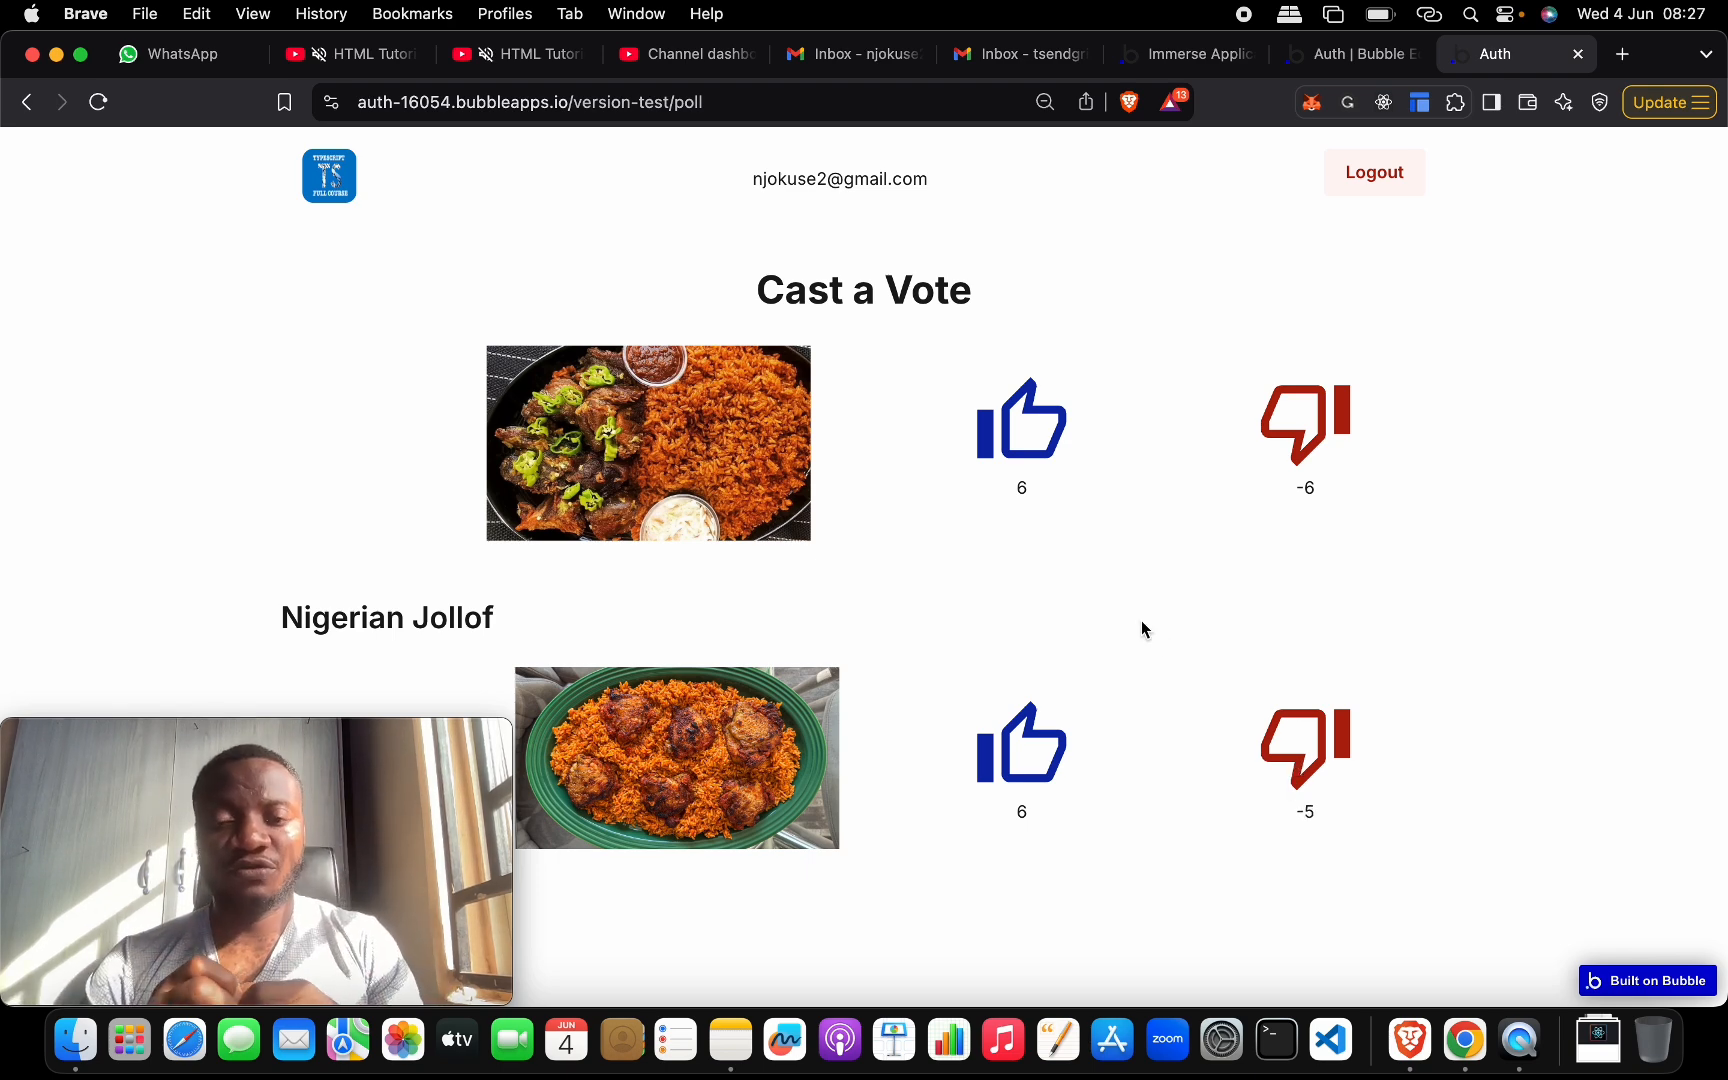
- In the Notes checklist, mark Set up Database, Update the repeating group and Add the voting function with two icons as done, and return to the poll page
key("ctrl+Up")
left_click(618, 402)
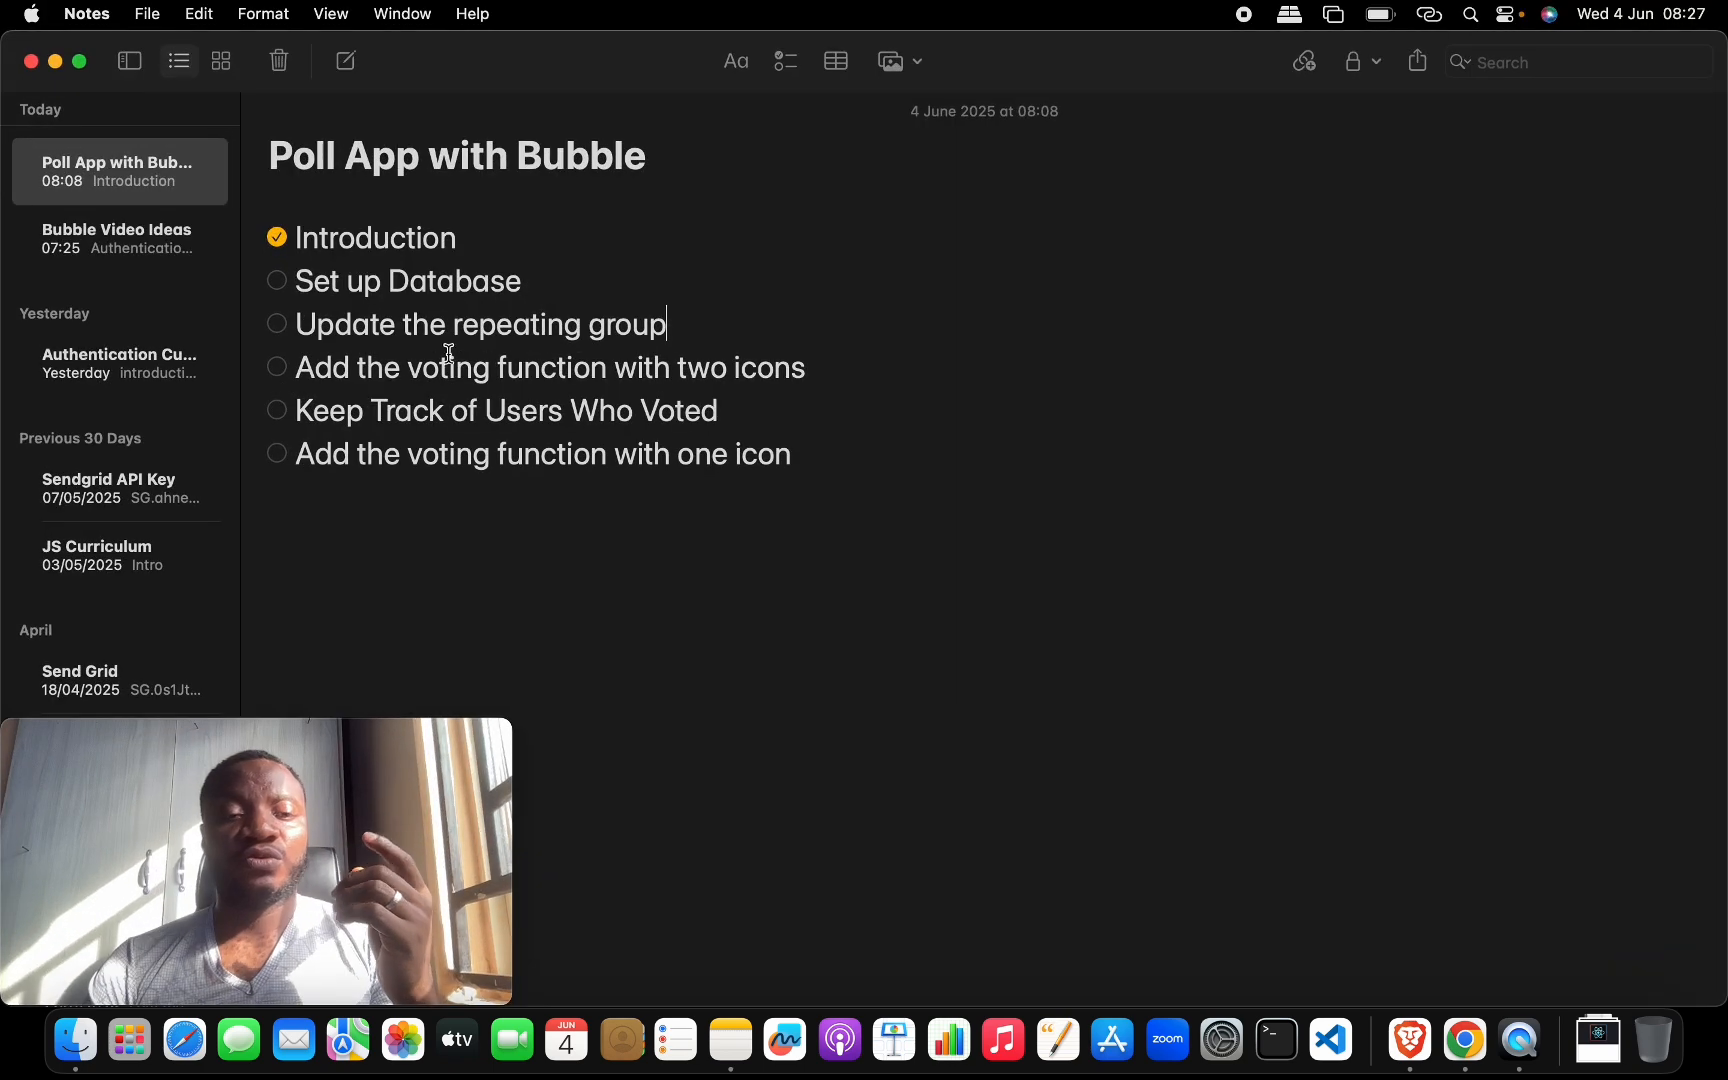
left_click(278, 284)
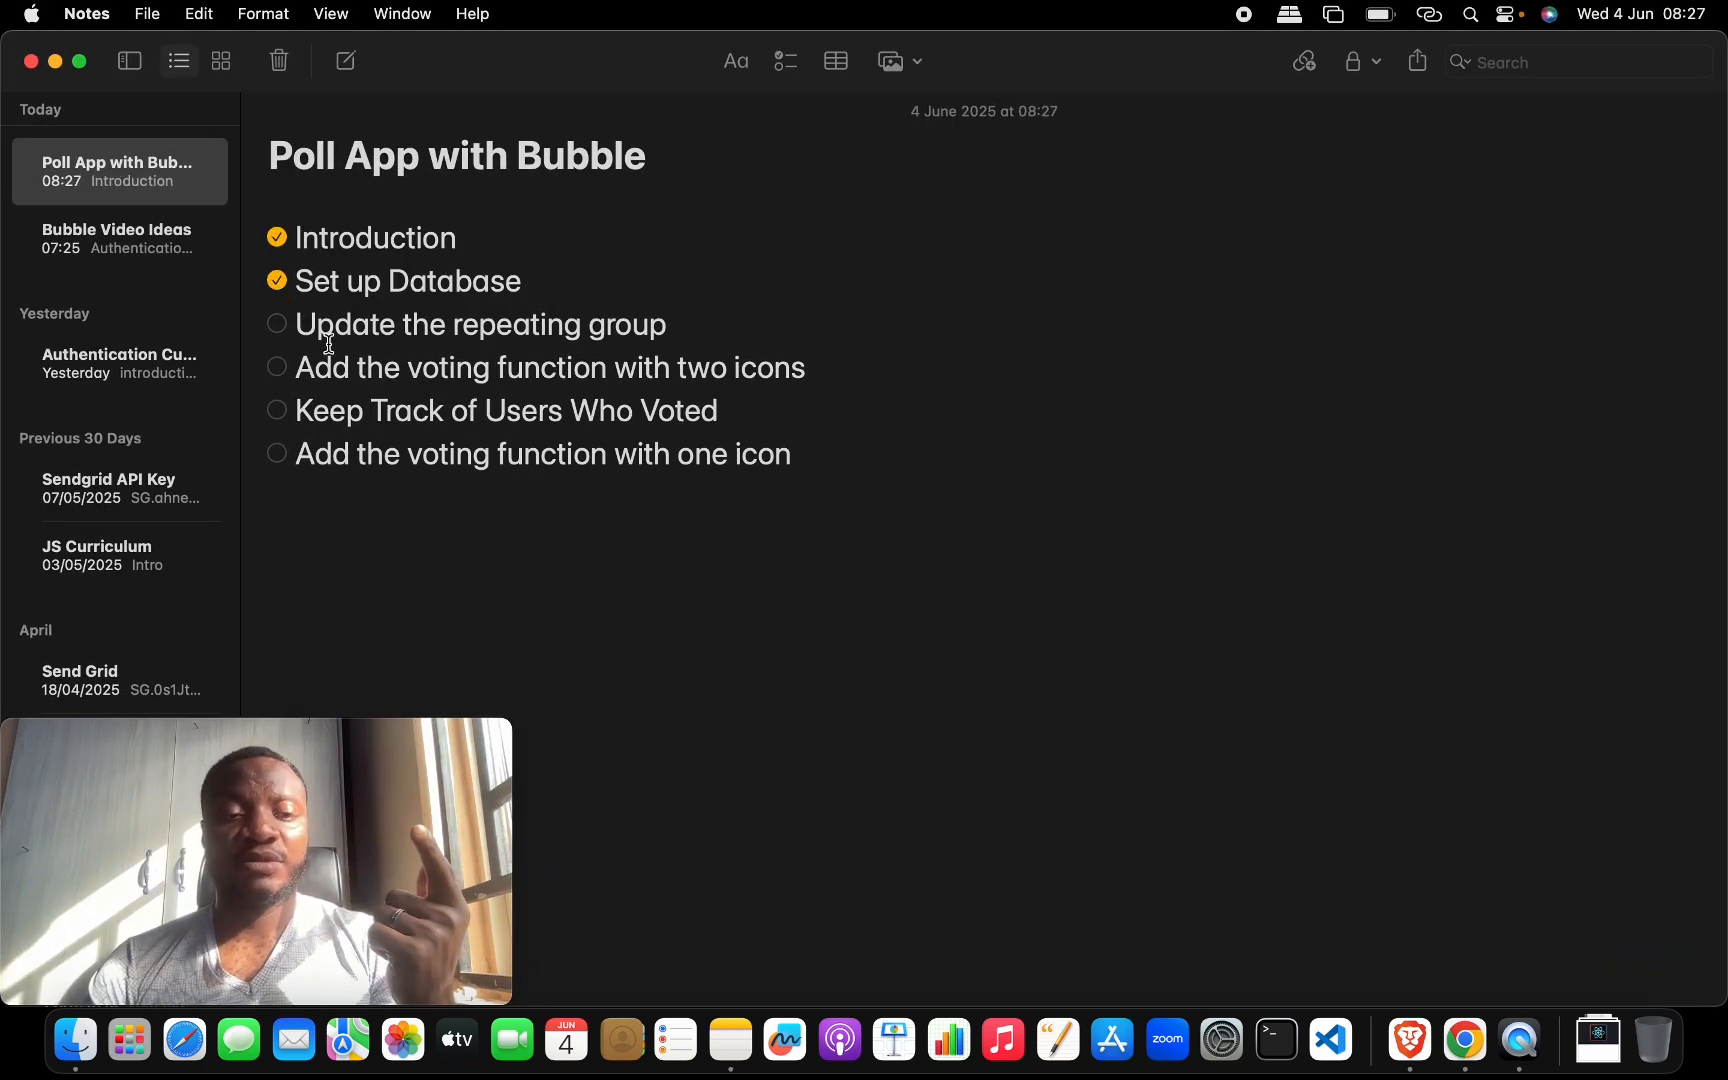
left_click(278, 326)
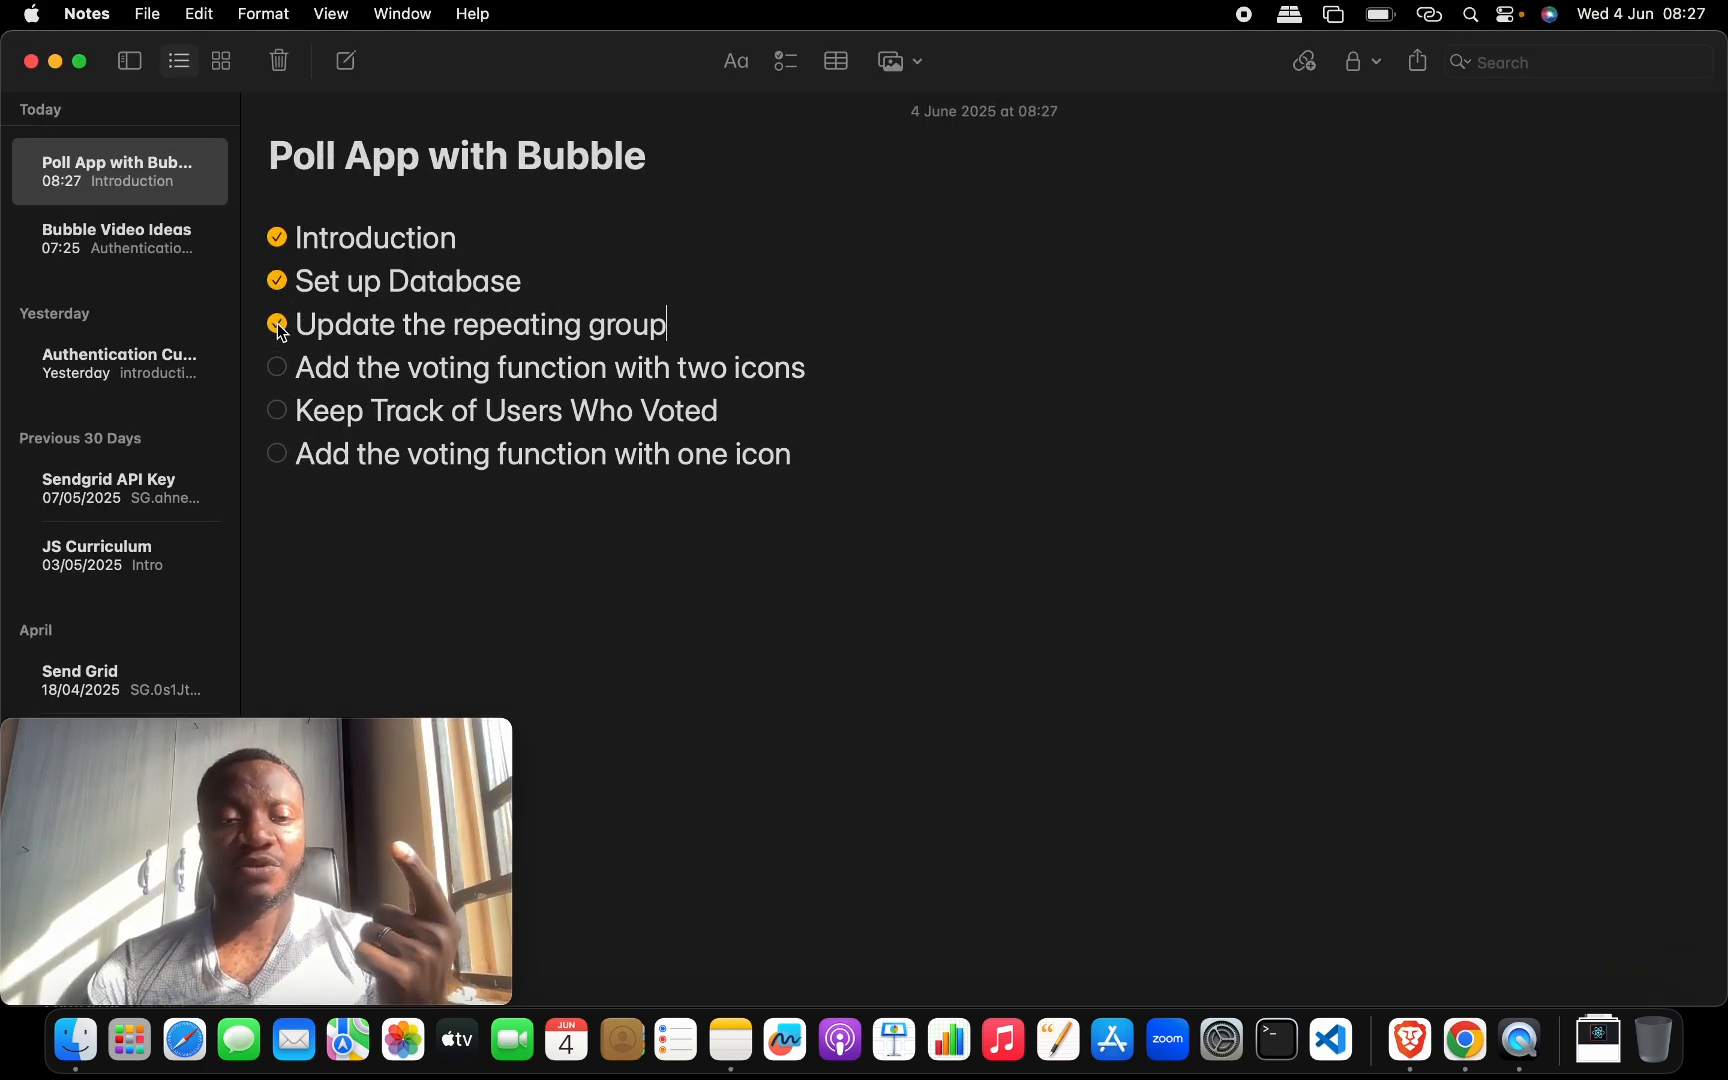
left_click(278, 369)
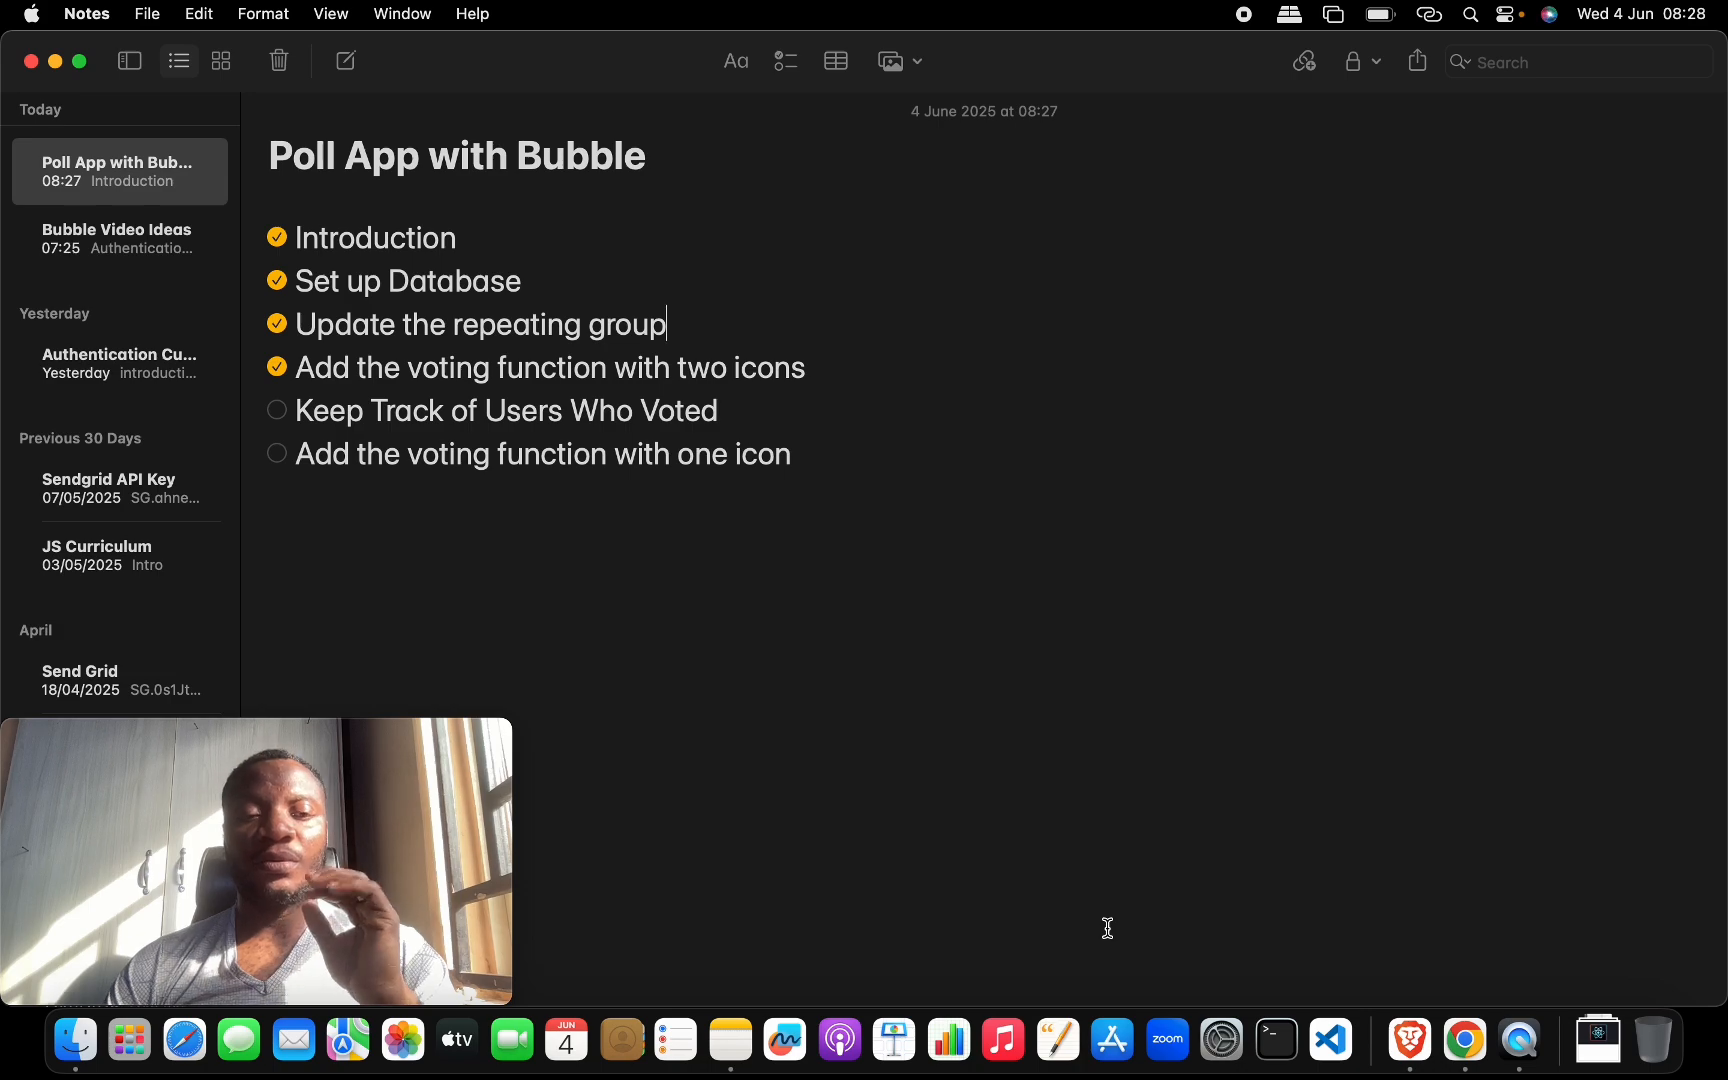
key("ctrl+Up")
left_click(747, 459)
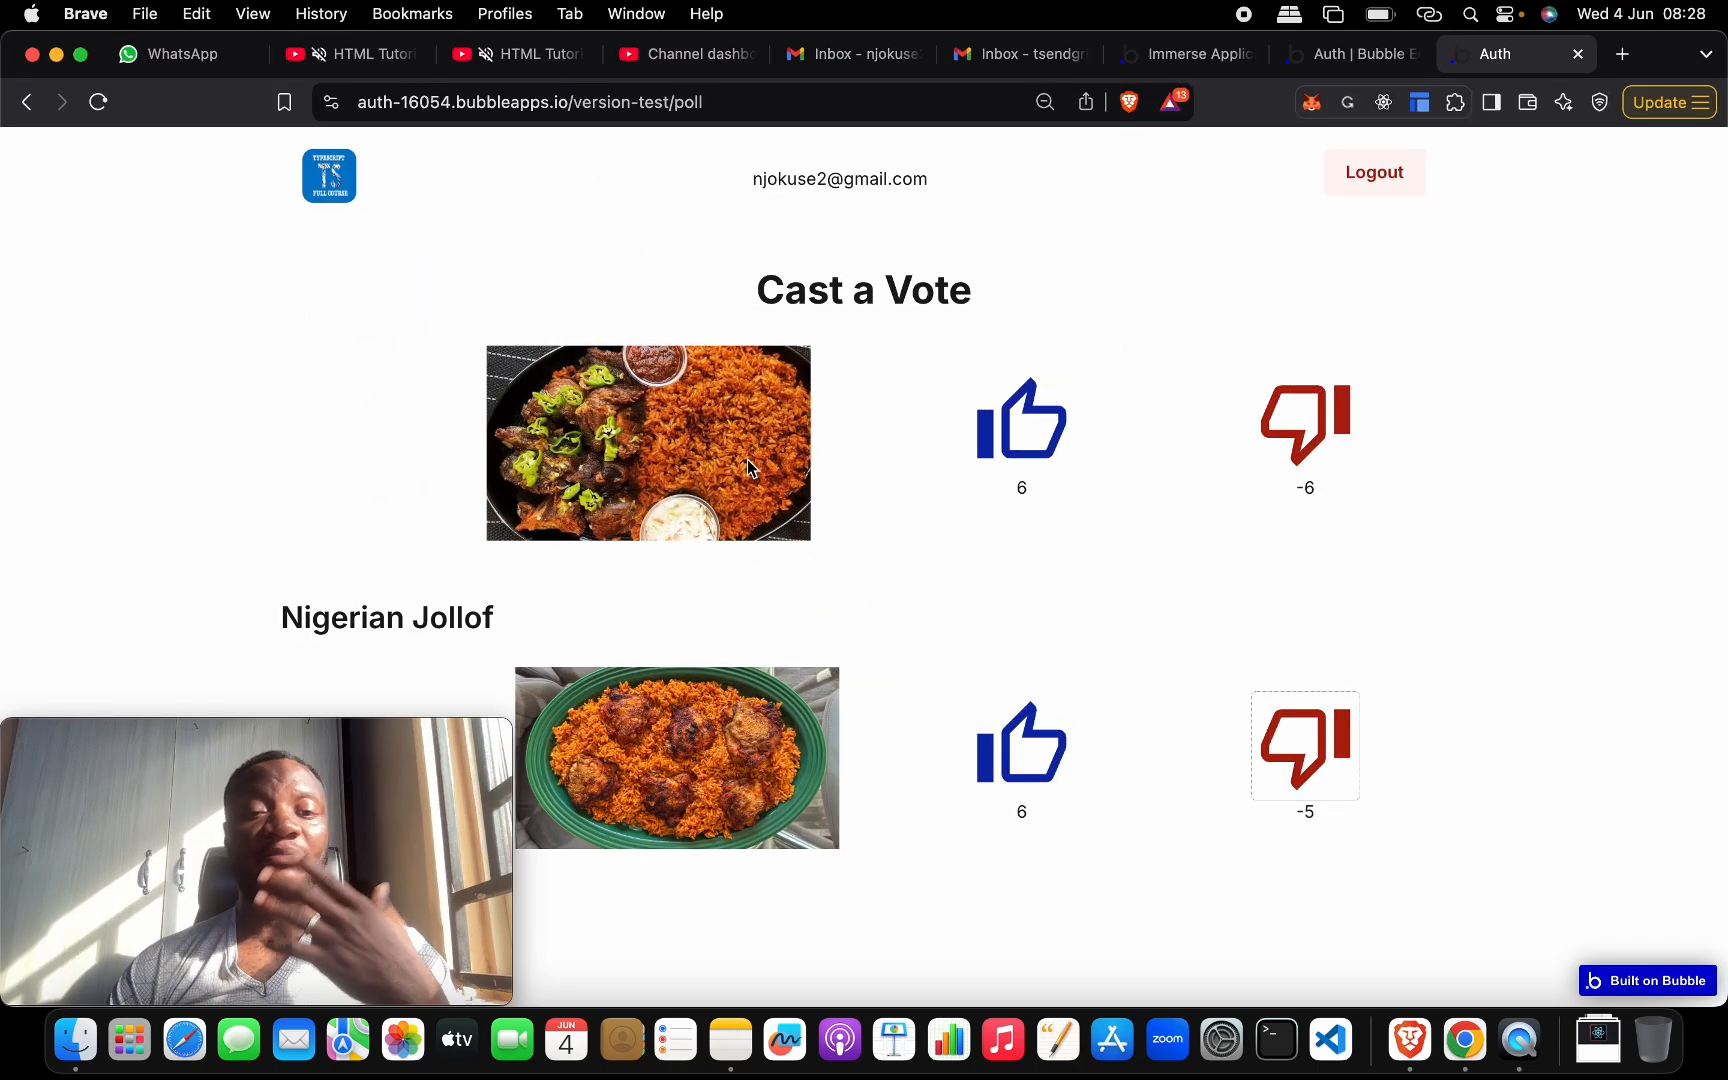
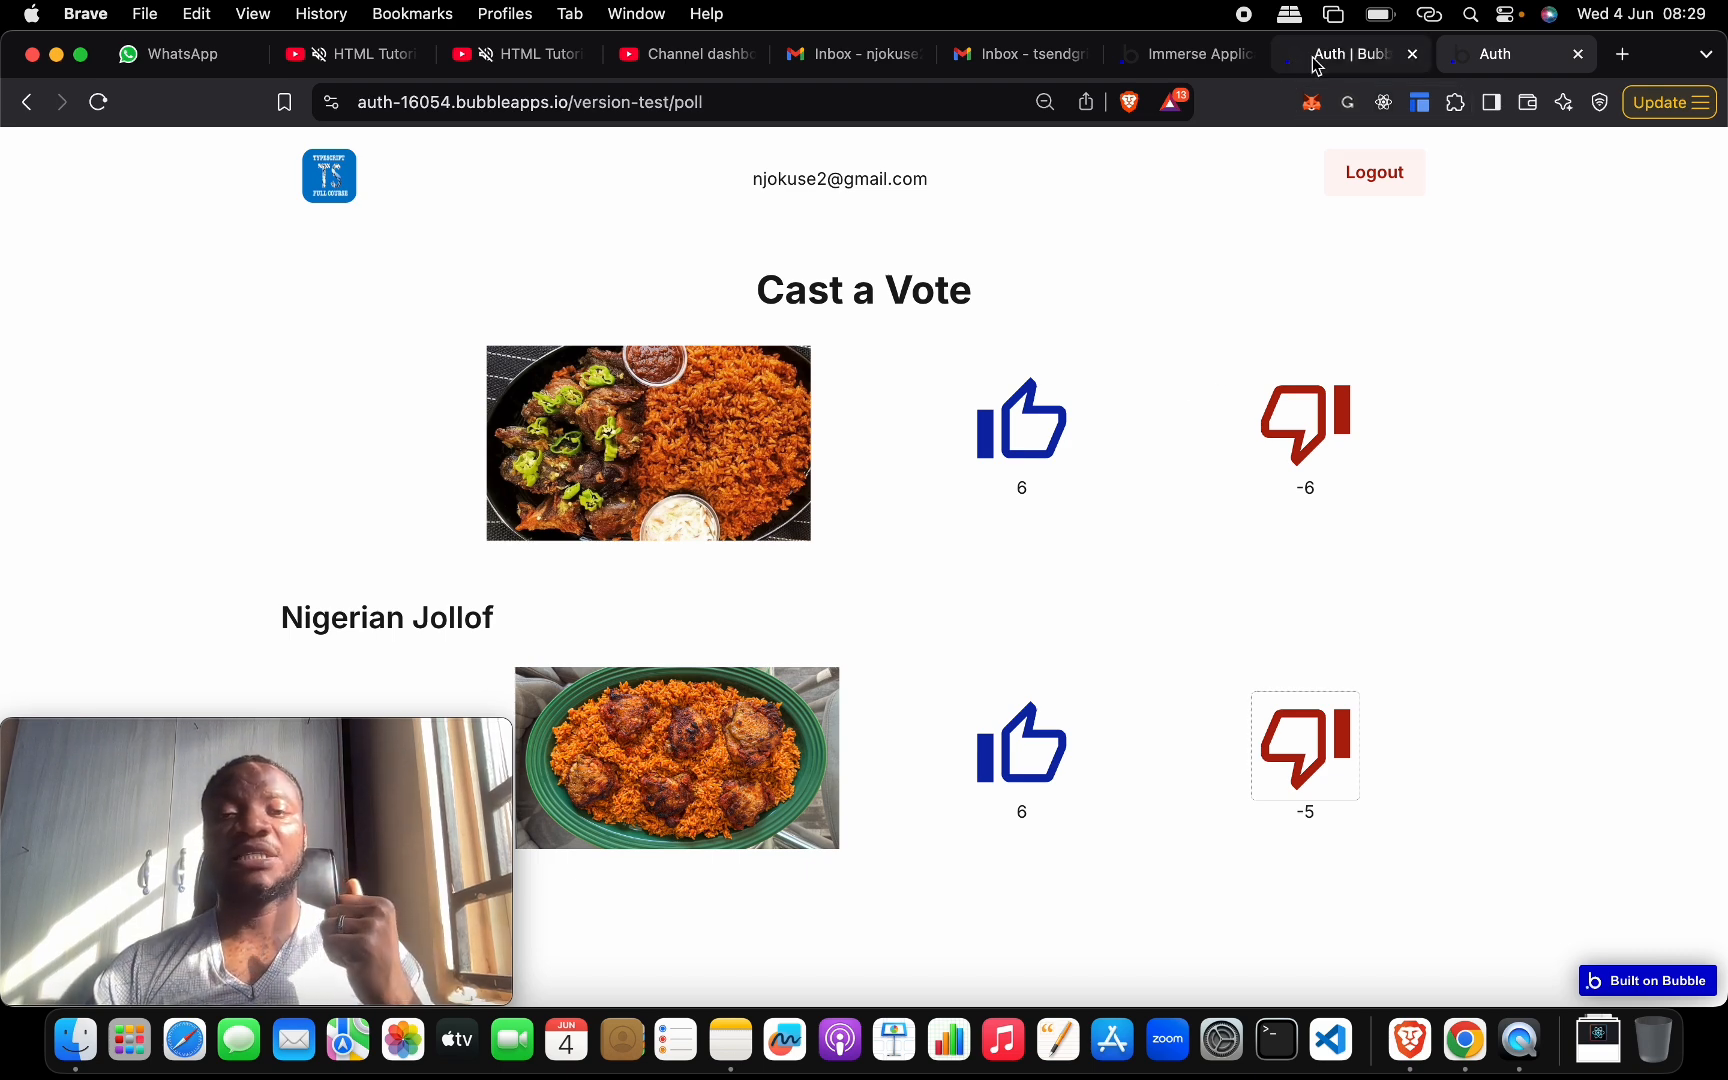
- Switch to the Bubble editor and review the downVoters and upVoters fields of the Jollof data type
left_click(1190, 54)
left_click(1352, 54)
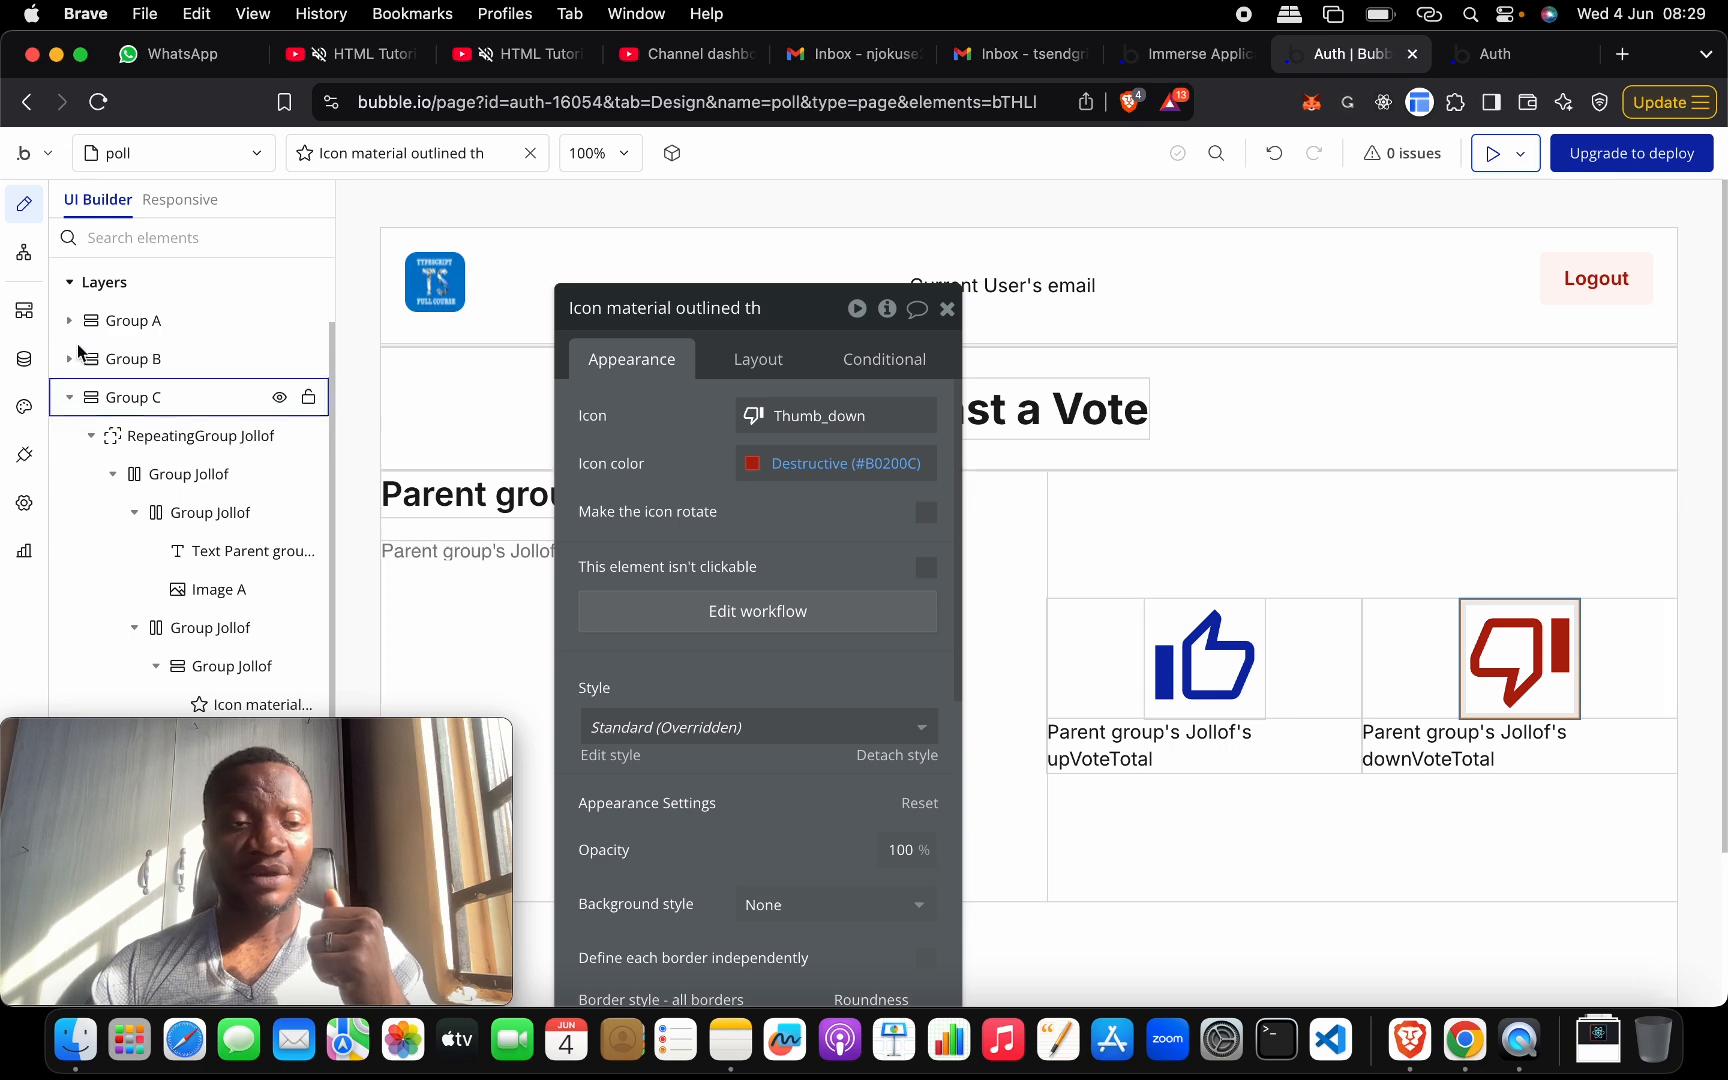
left_click(24, 252)
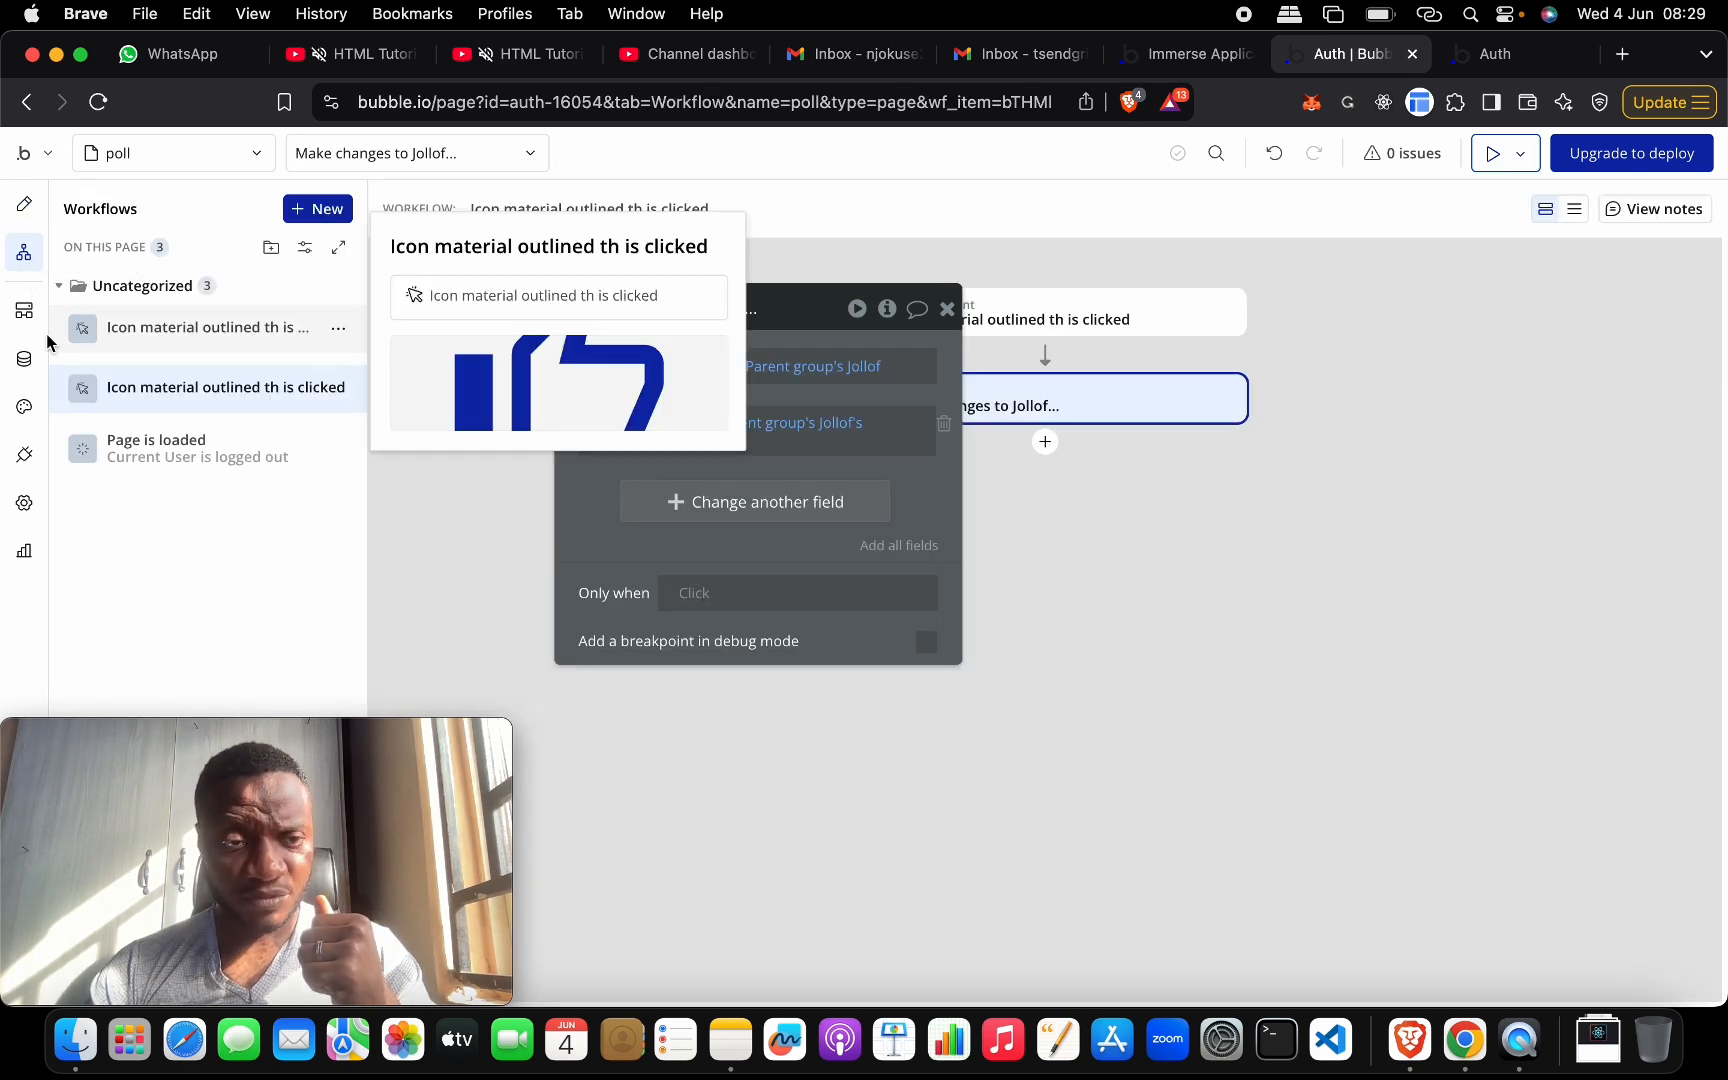
left_click(24, 359)
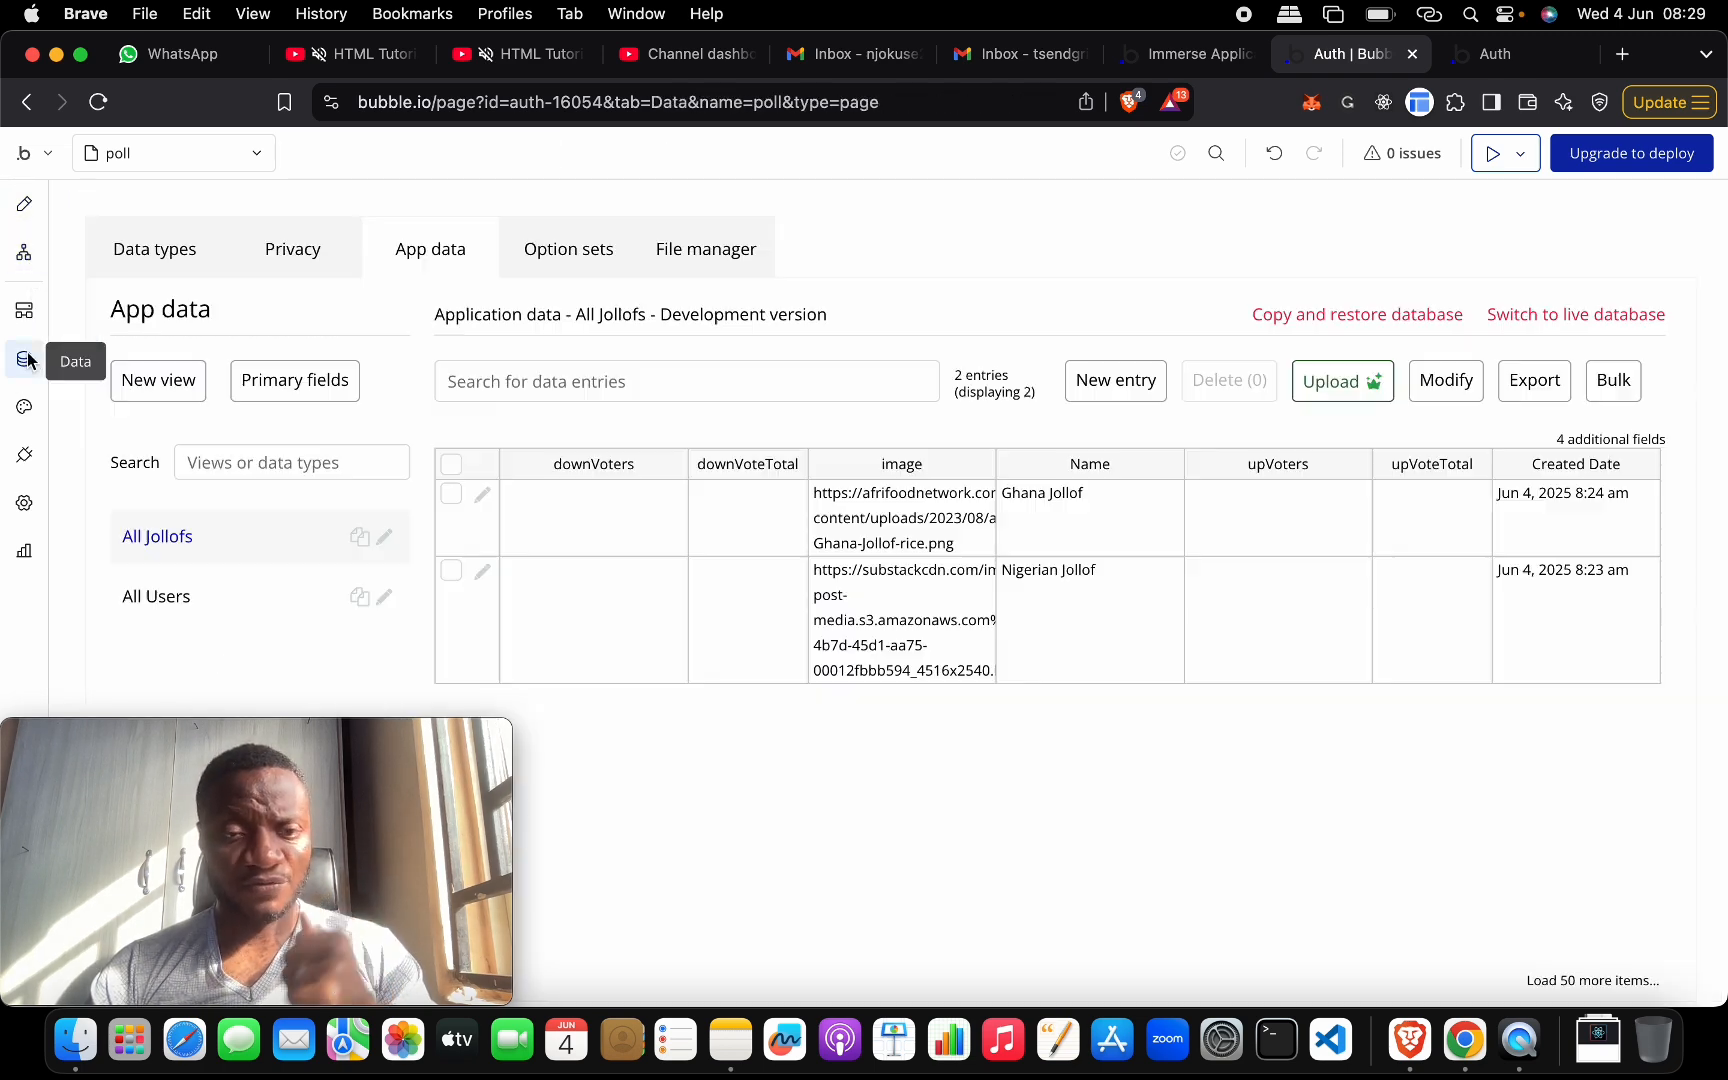
left_click(204, 255)
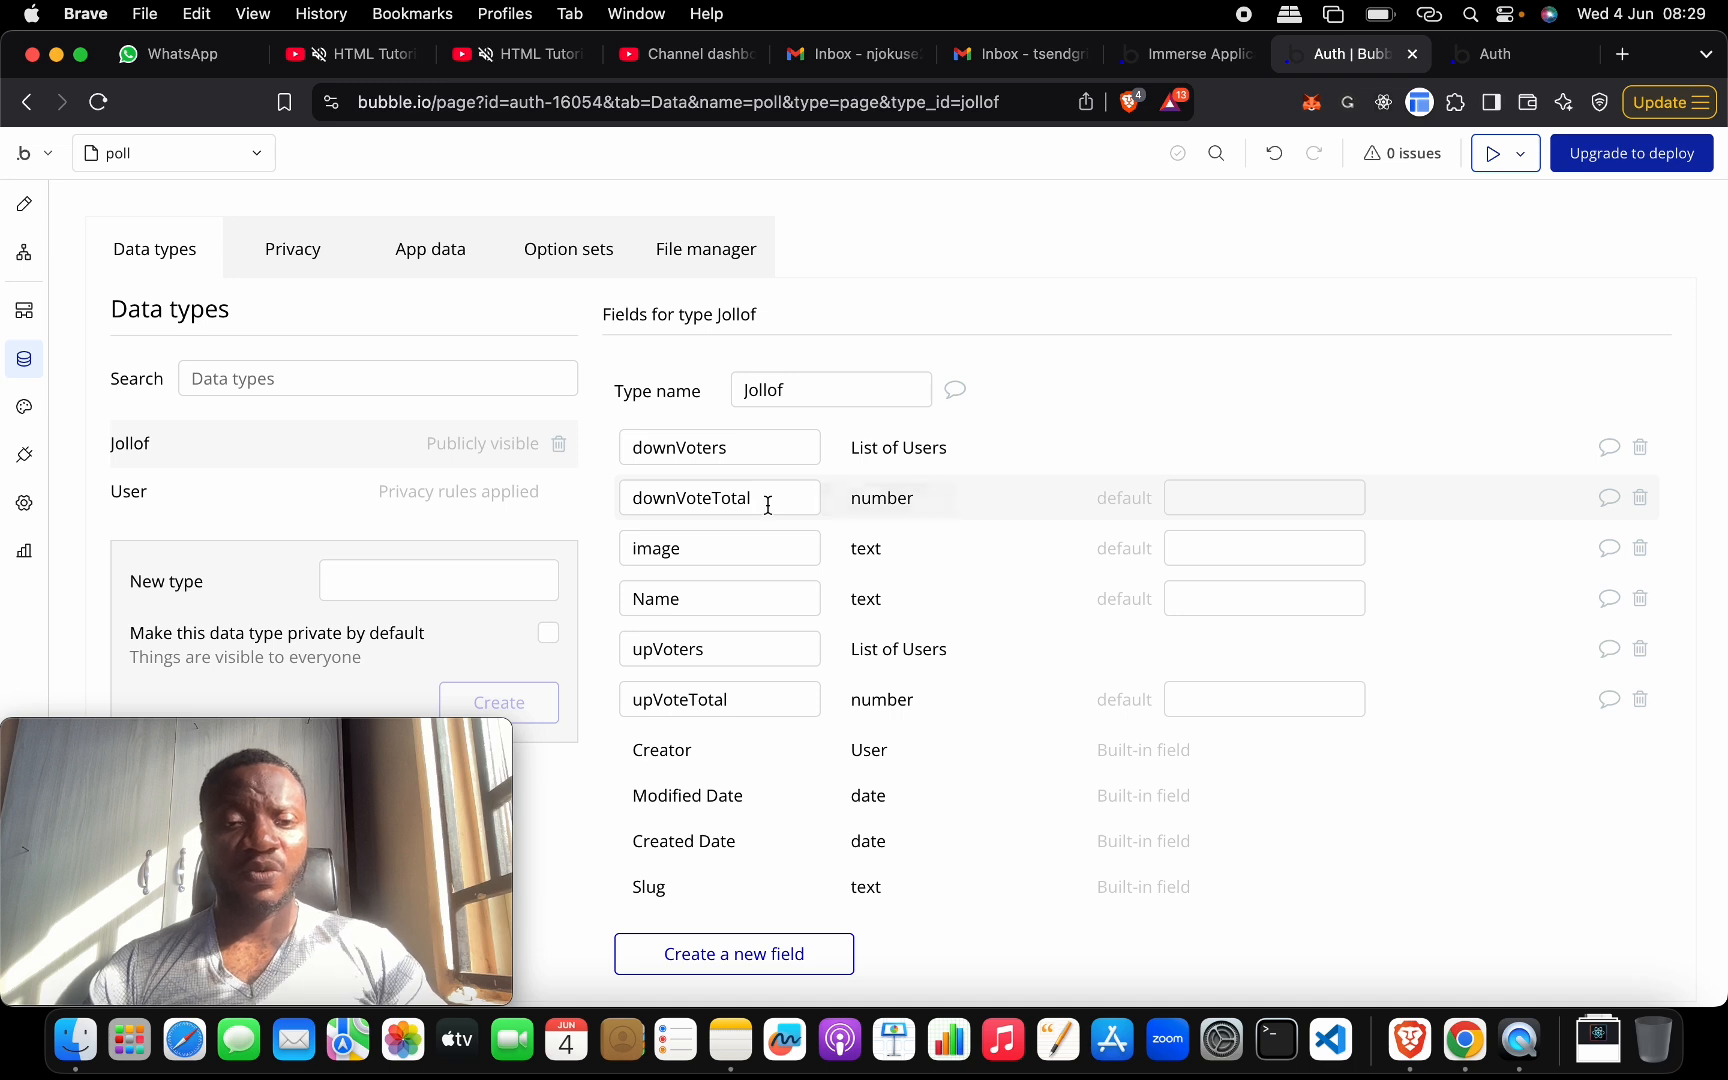
left_click_drag(753, 454, 578, 456)
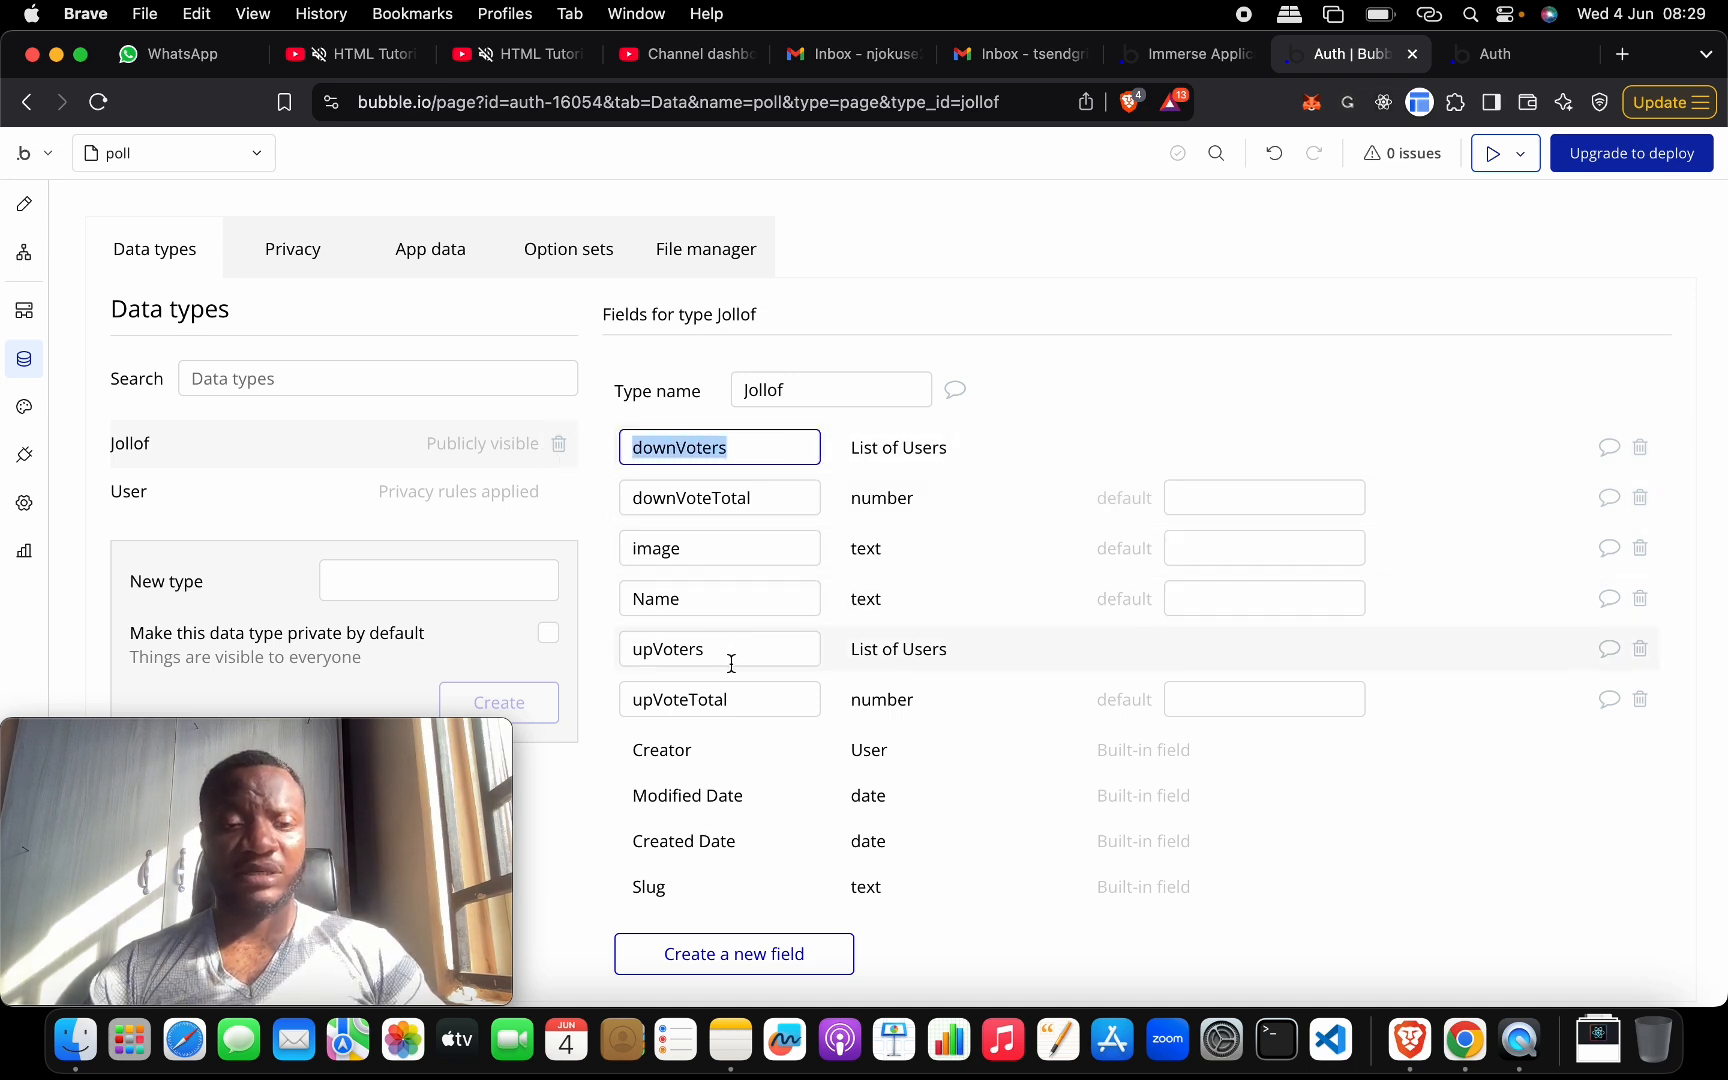
left_click_drag(733, 660, 563, 660)
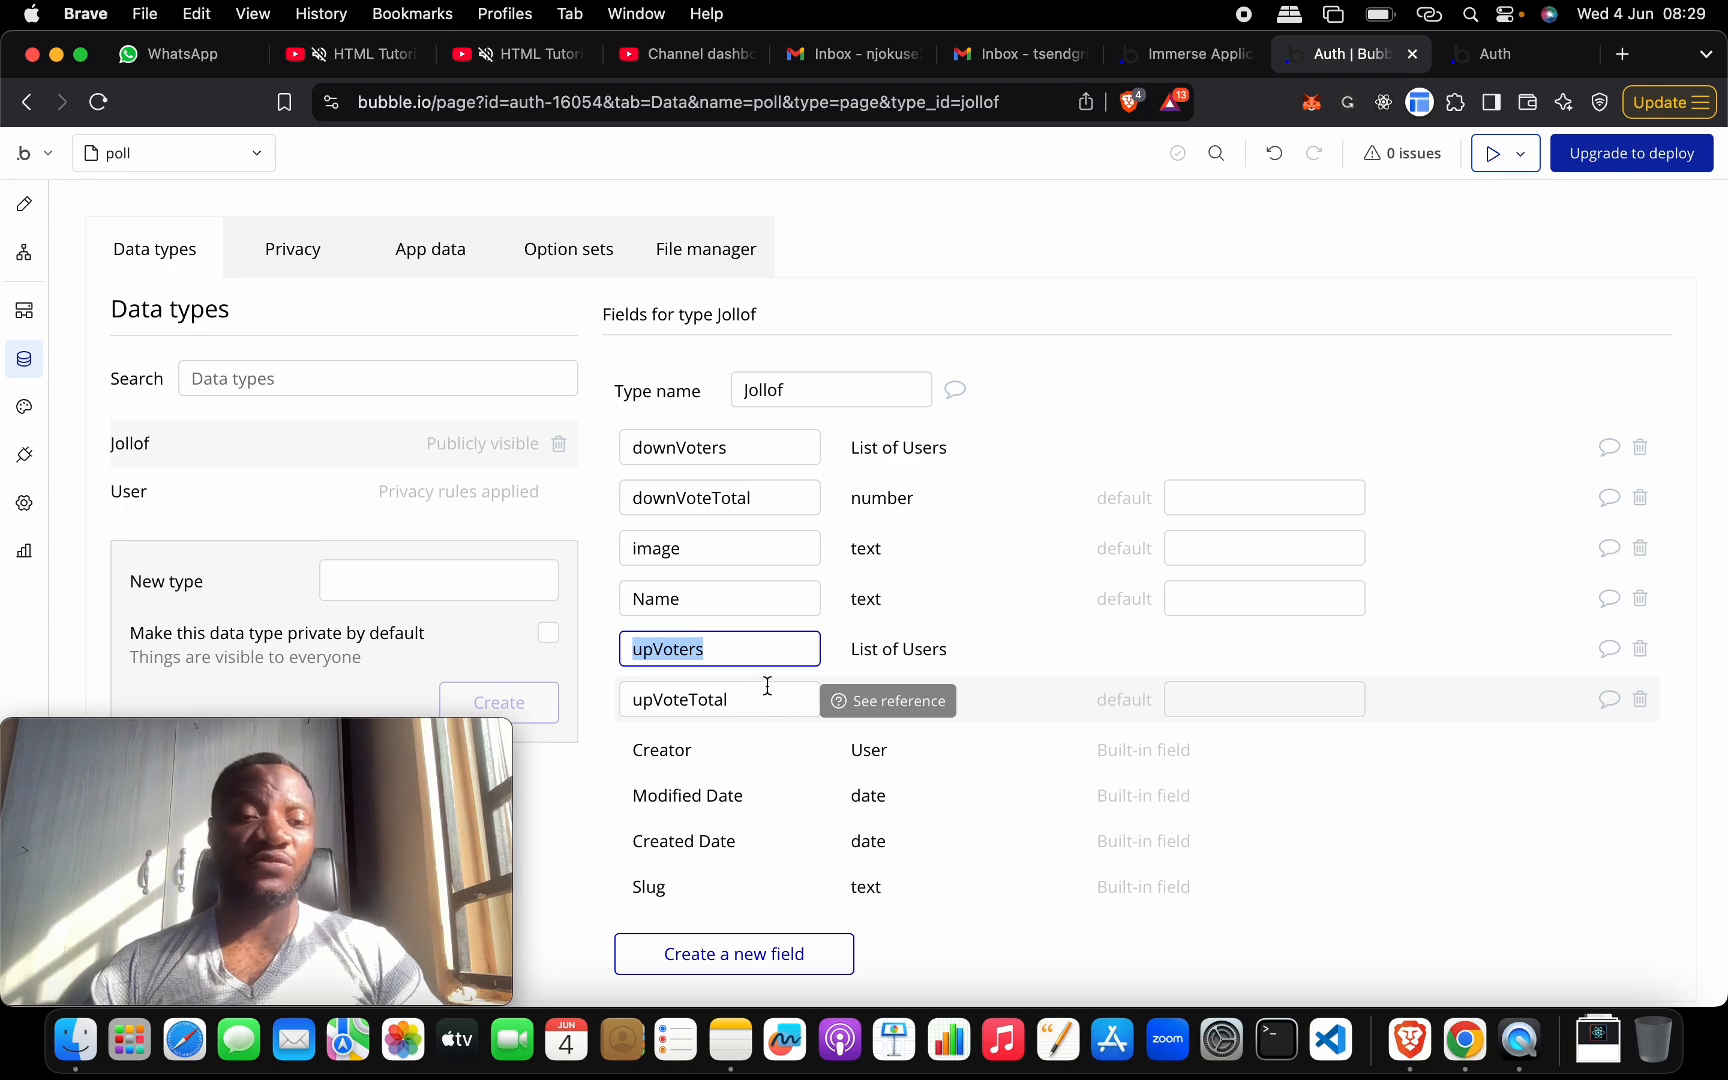
- In the app data, clear the DownVoteTotal and UpVoteTotal values of the Ghana Jollof entry and save it
left_click(466, 252)
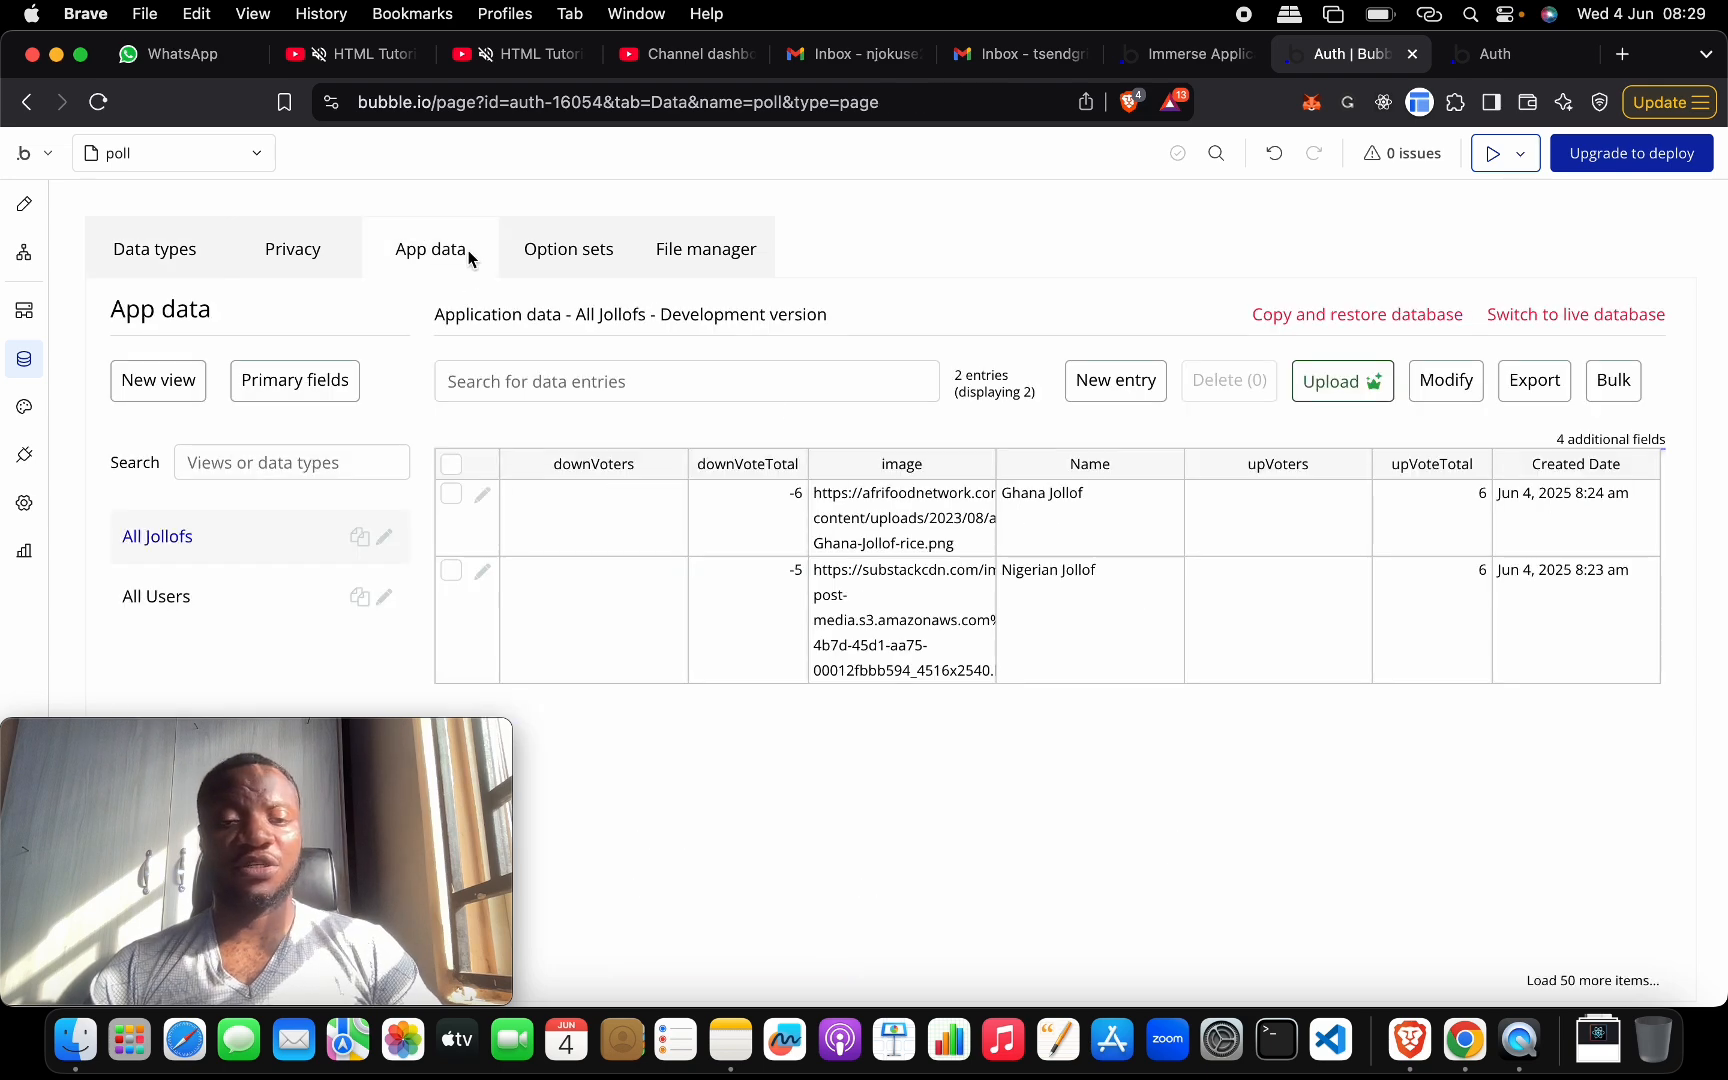
left_click(482, 496)
left_click(772, 307)
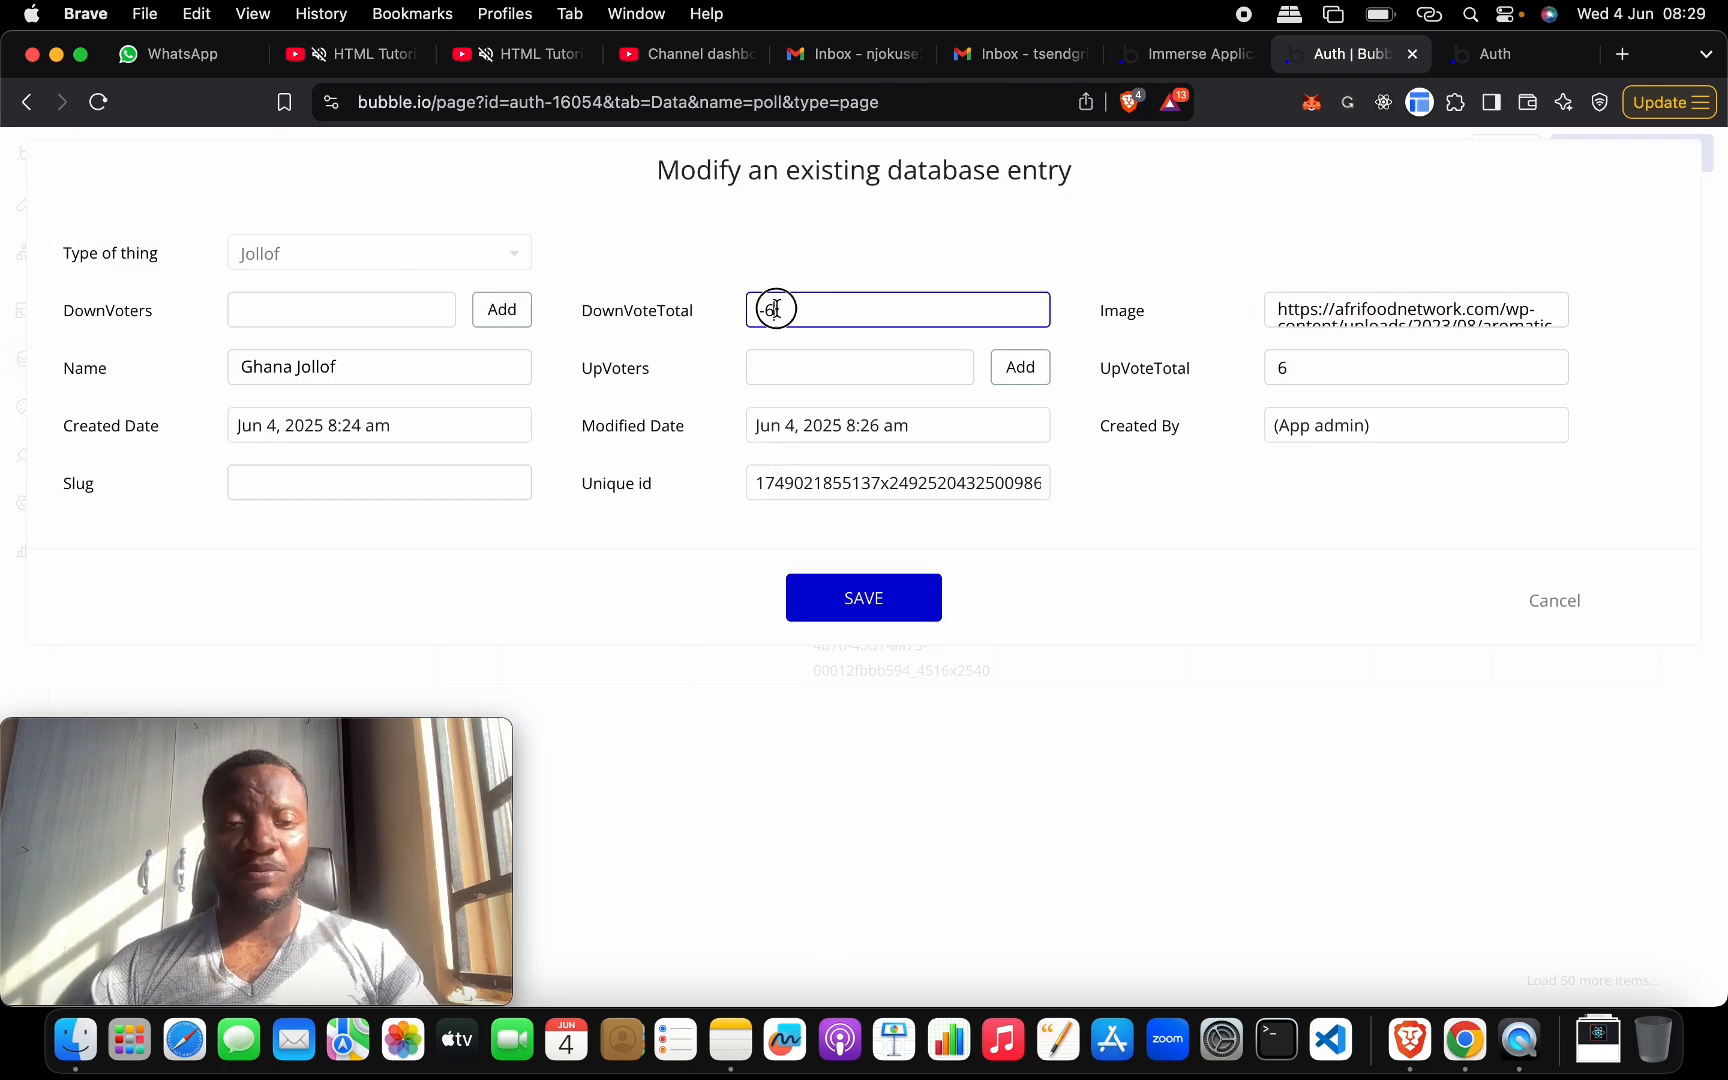
key("BackSpace")
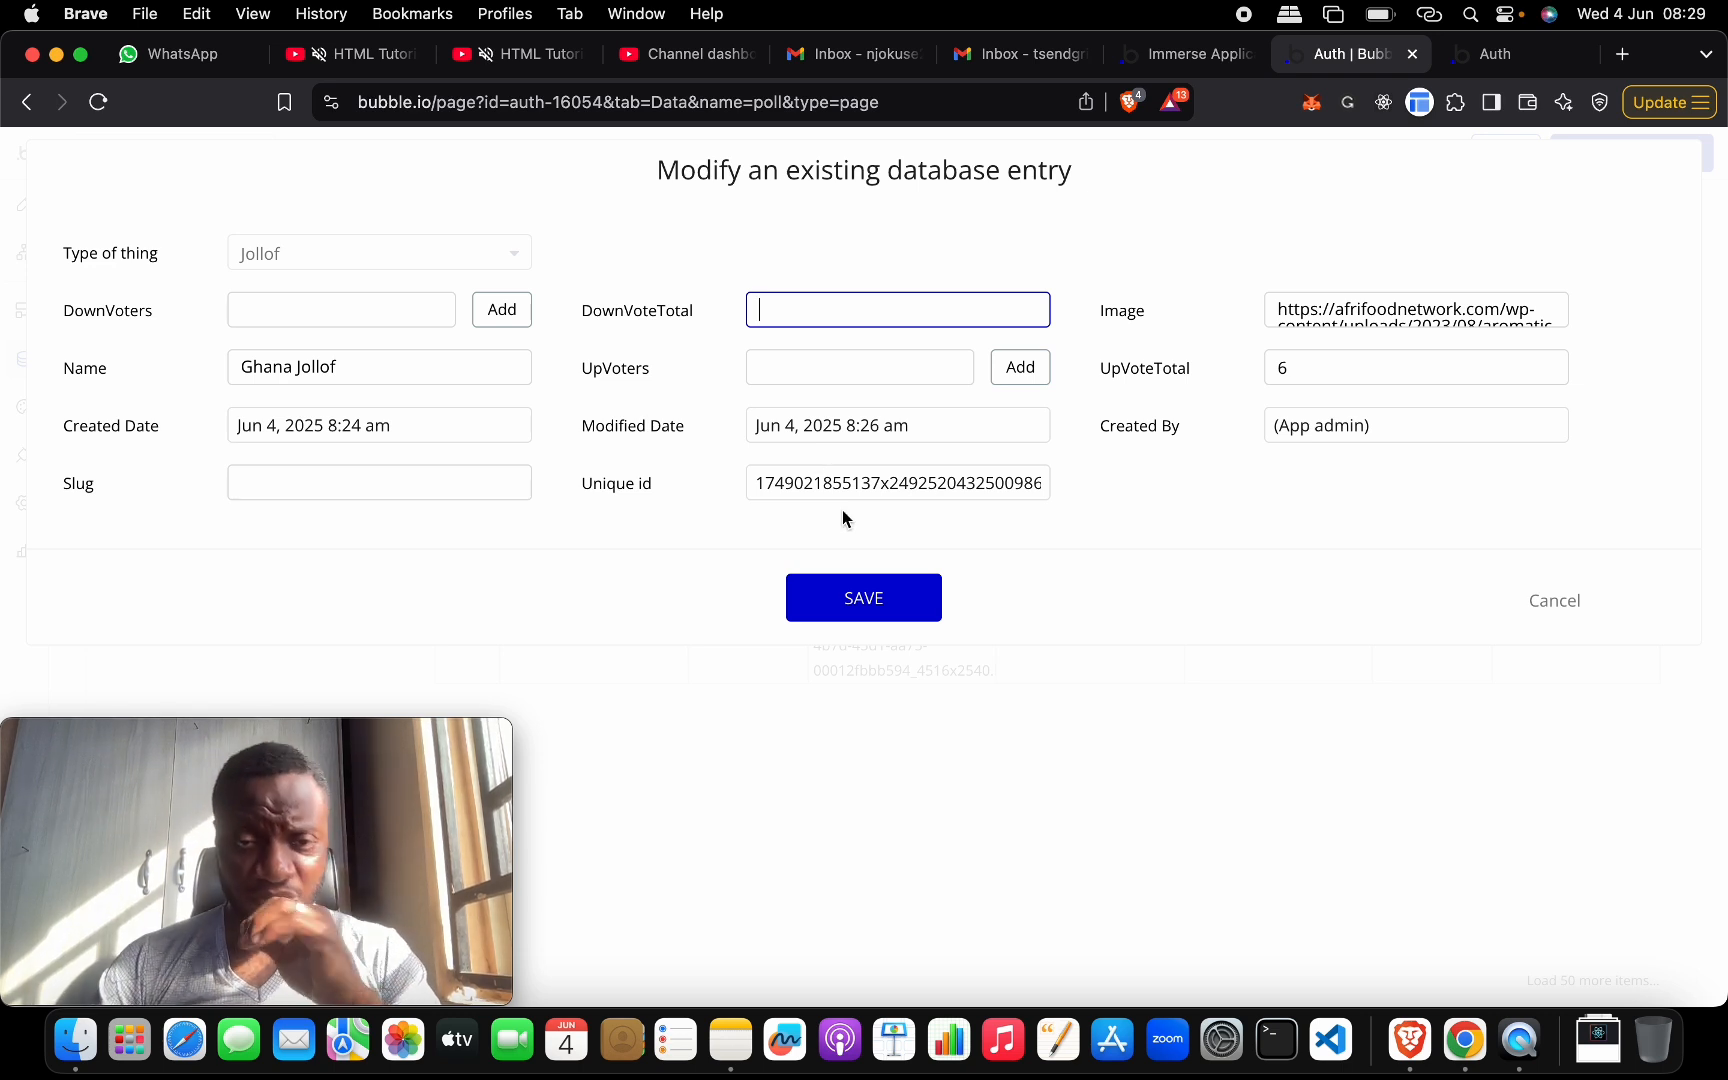
left_click(1305, 366)
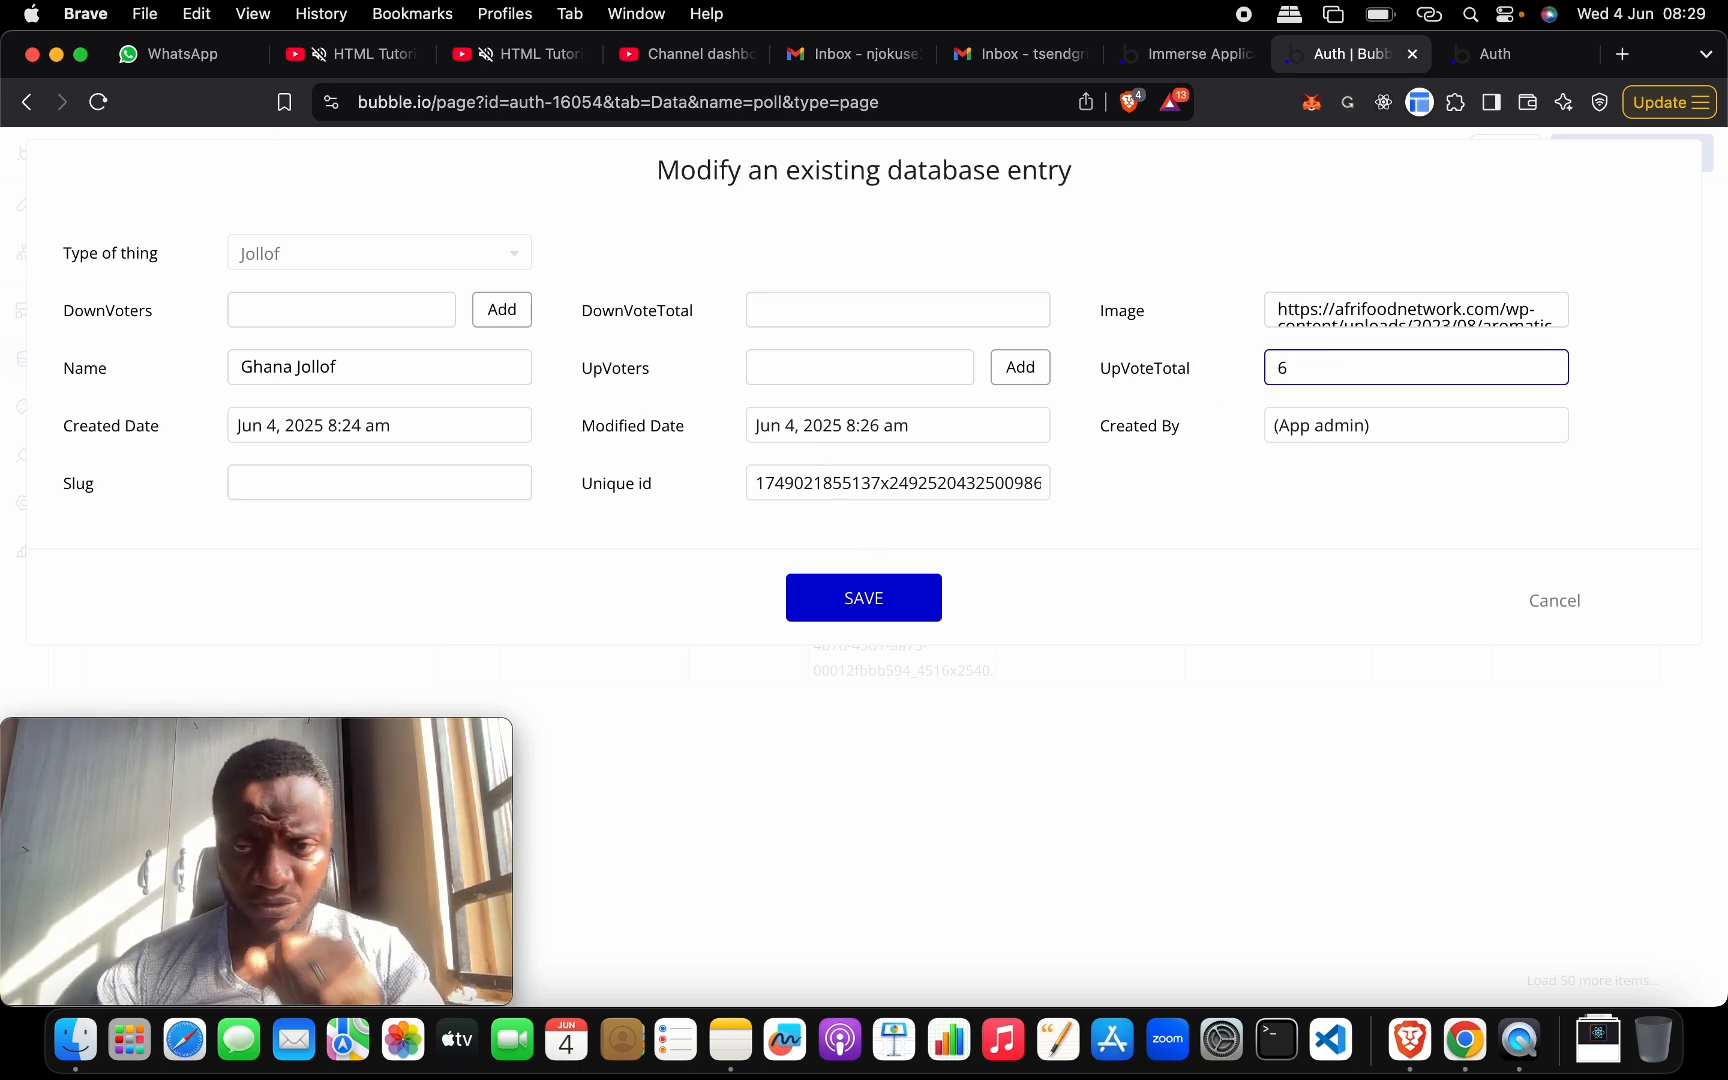
left_click(890, 597)
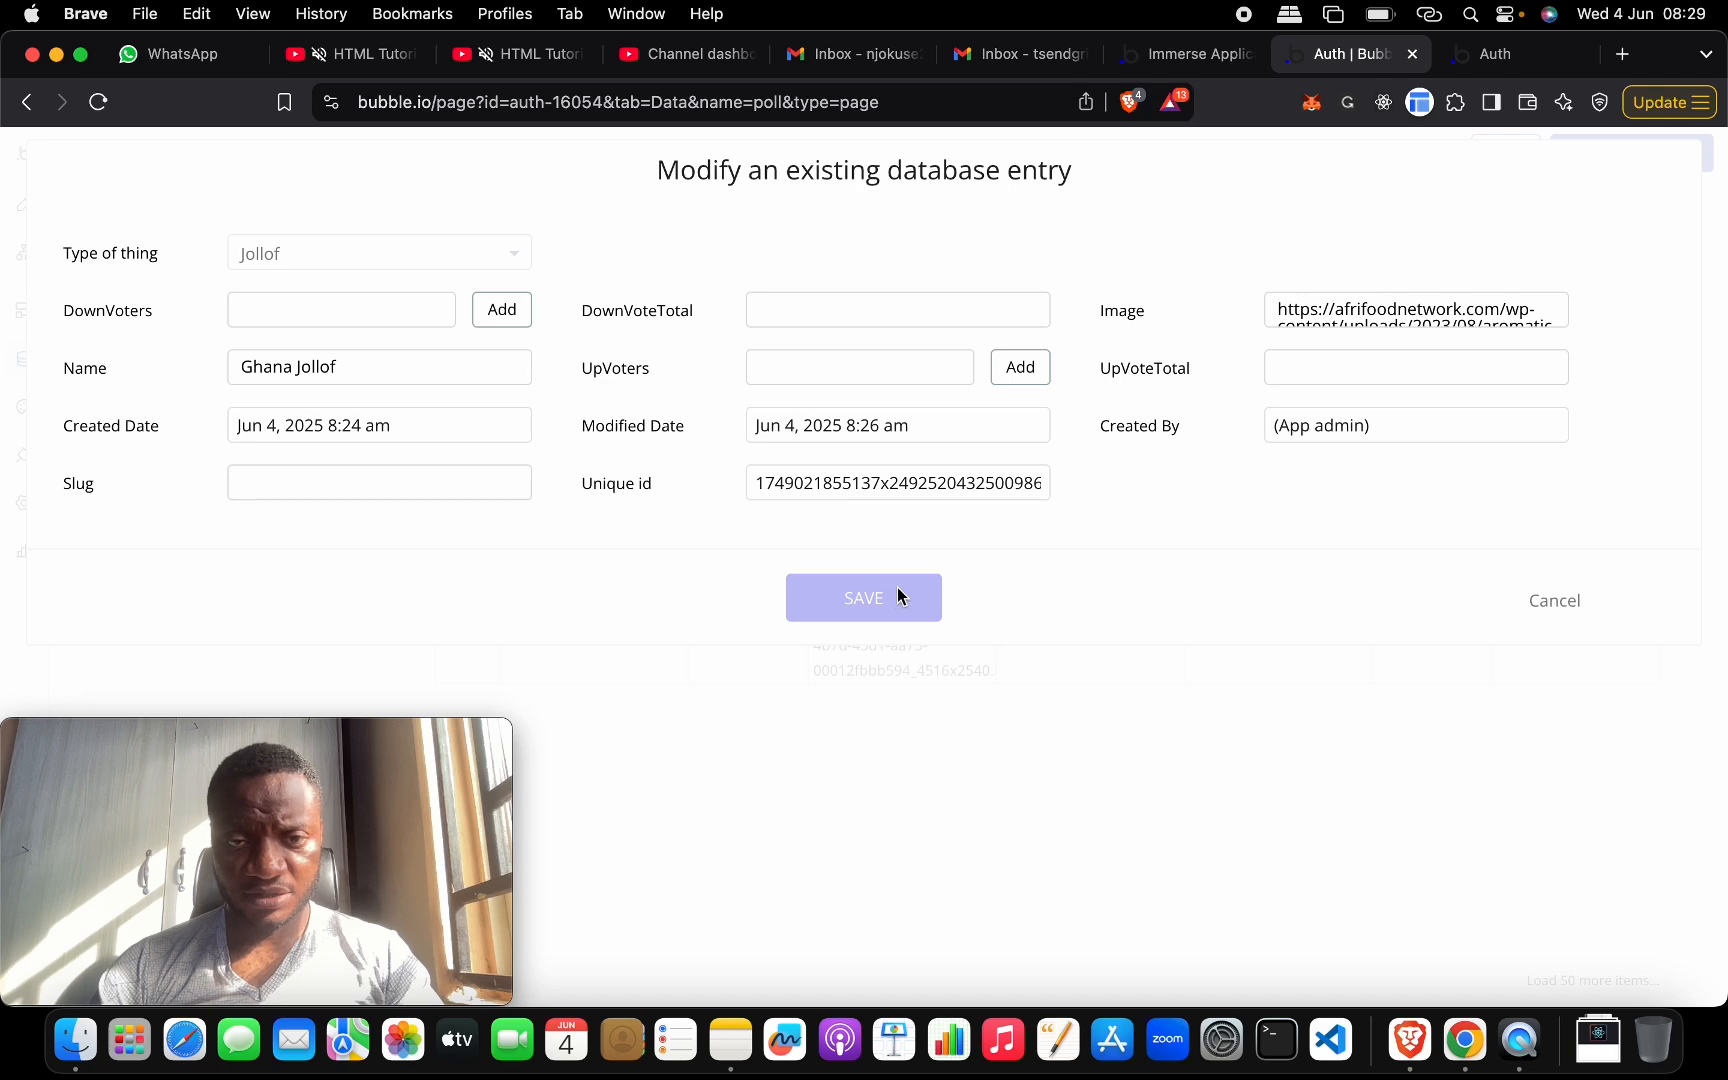
left_click(872, 438)
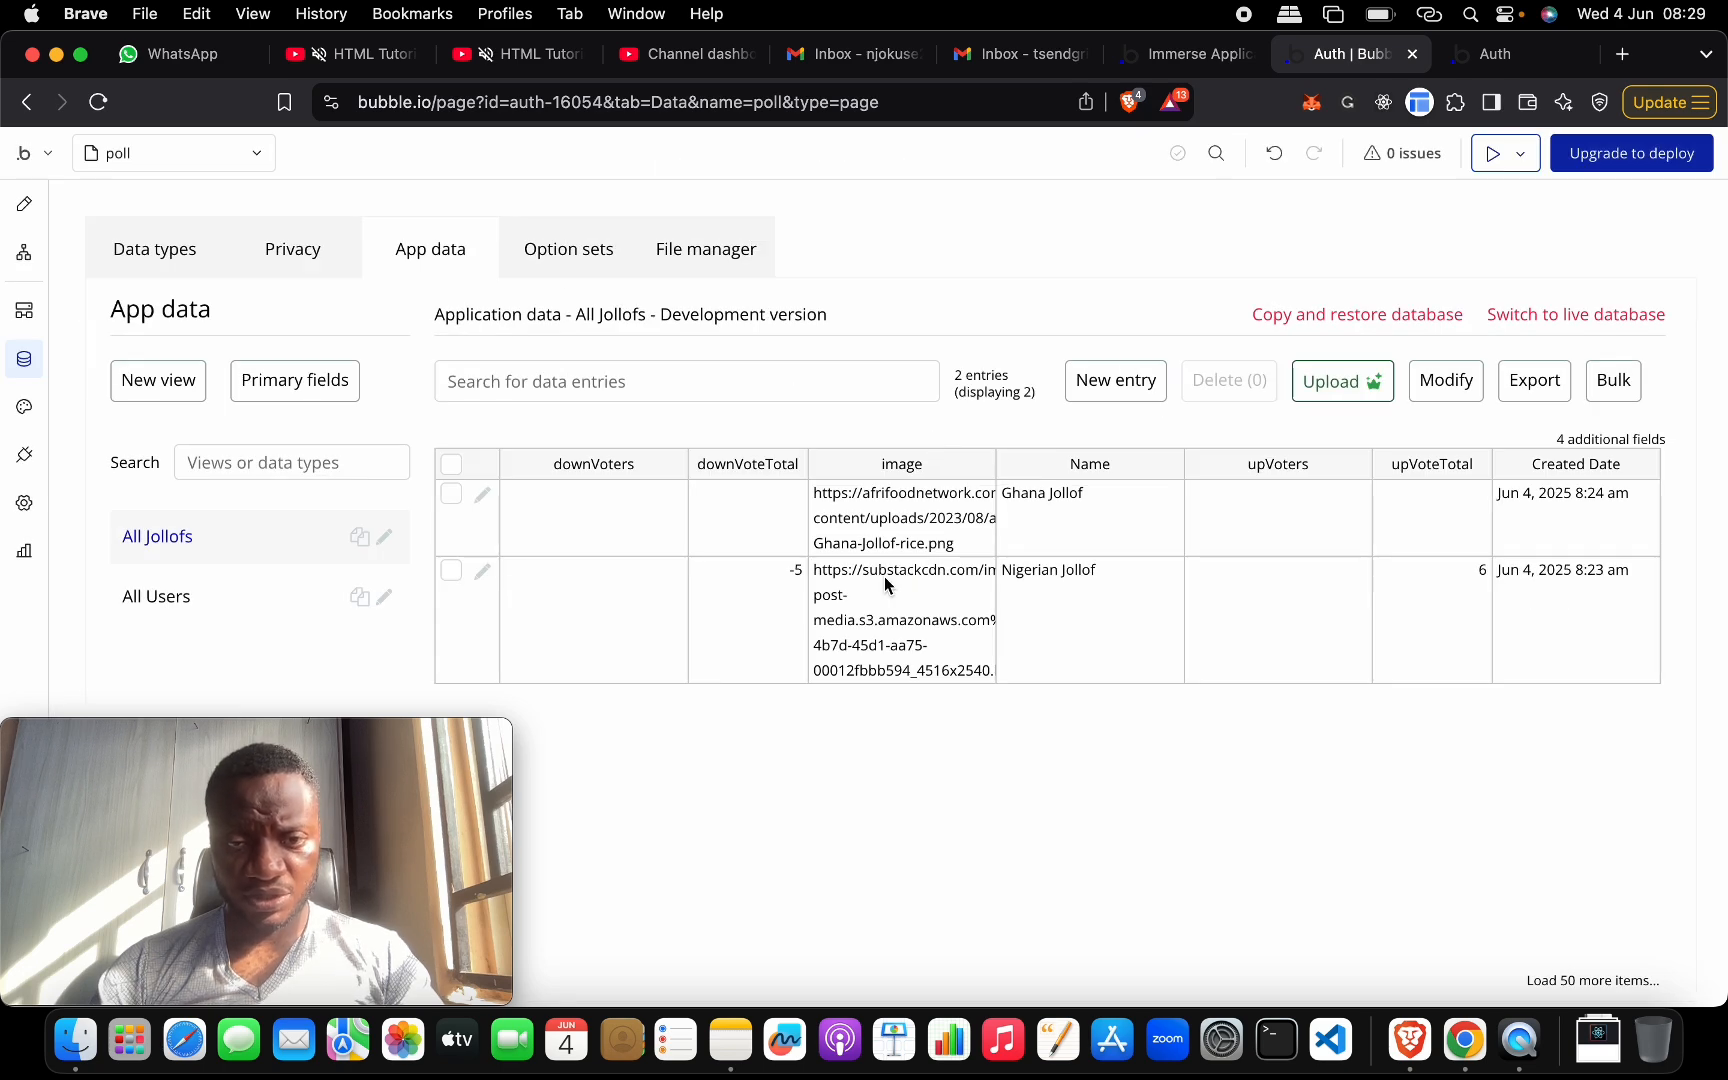
- Clear the DownVoteTotal and UpVoteTotal values of the Nigerian Jollof entry and save it
left_click(482, 571)
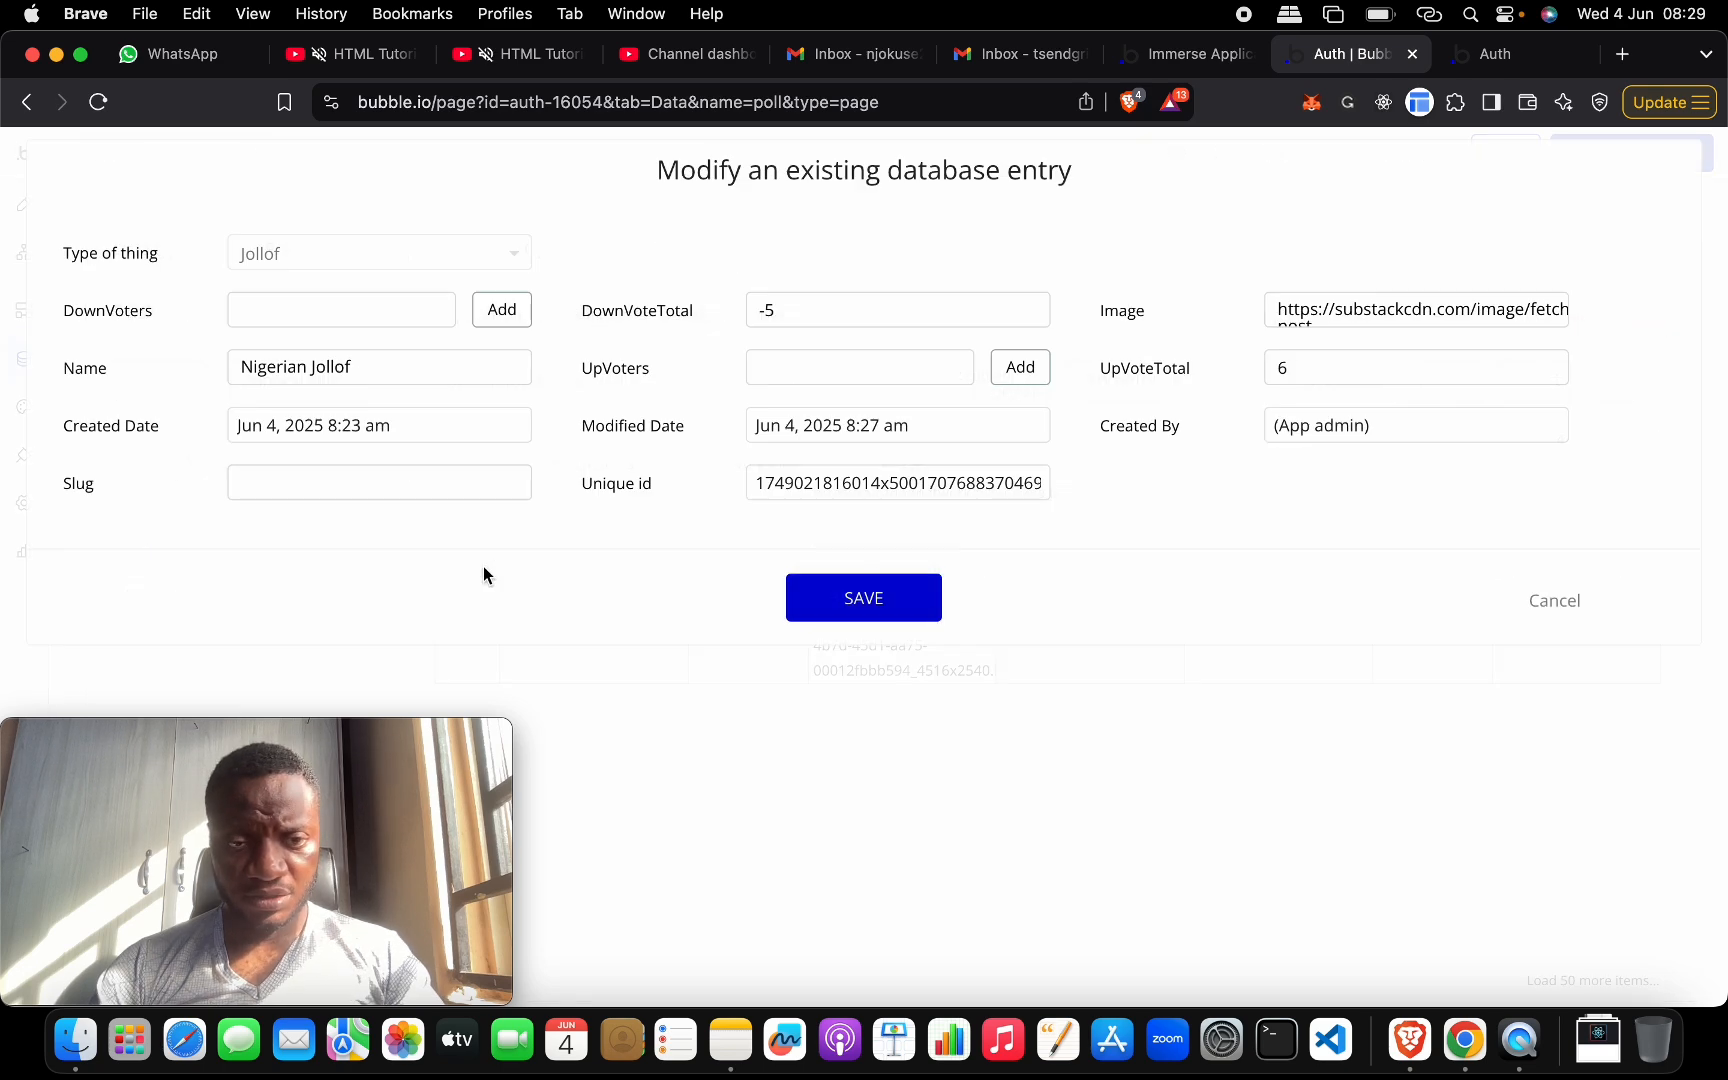
left_click_drag(891, 316, 630, 314)
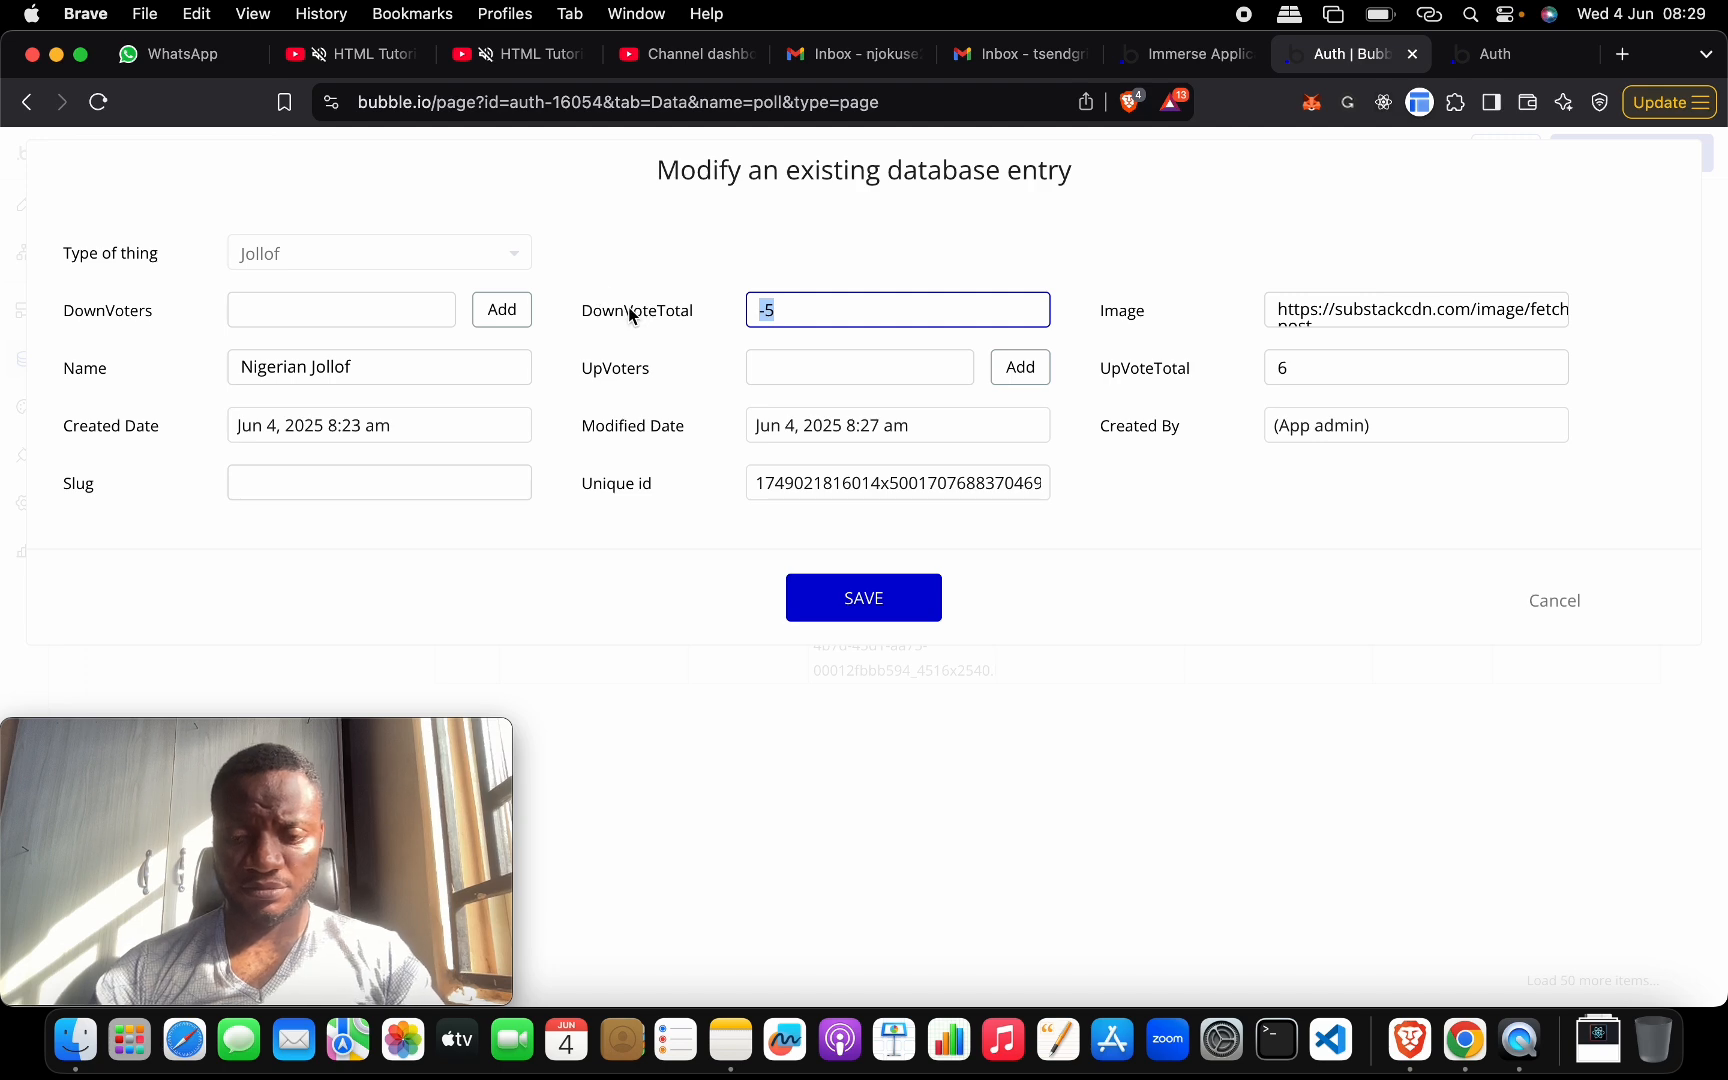
key("BackSpace")
left_click(1371, 364)
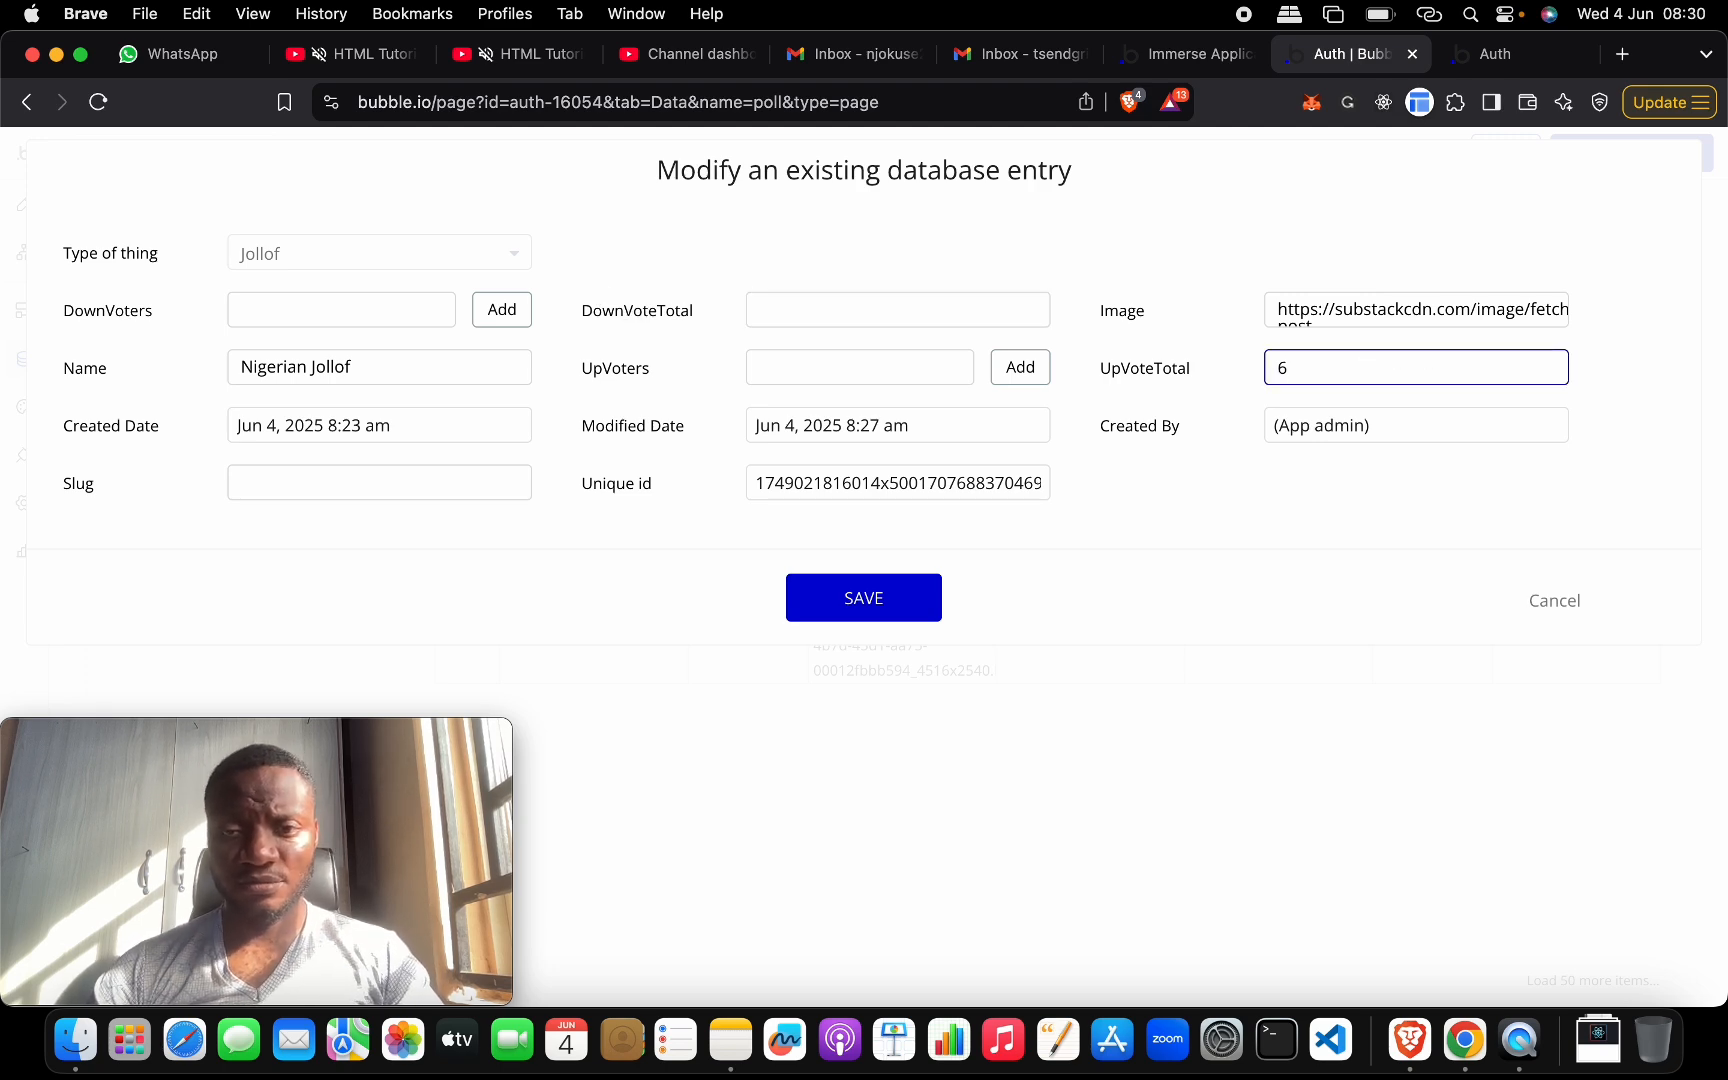
key("BackSpace")
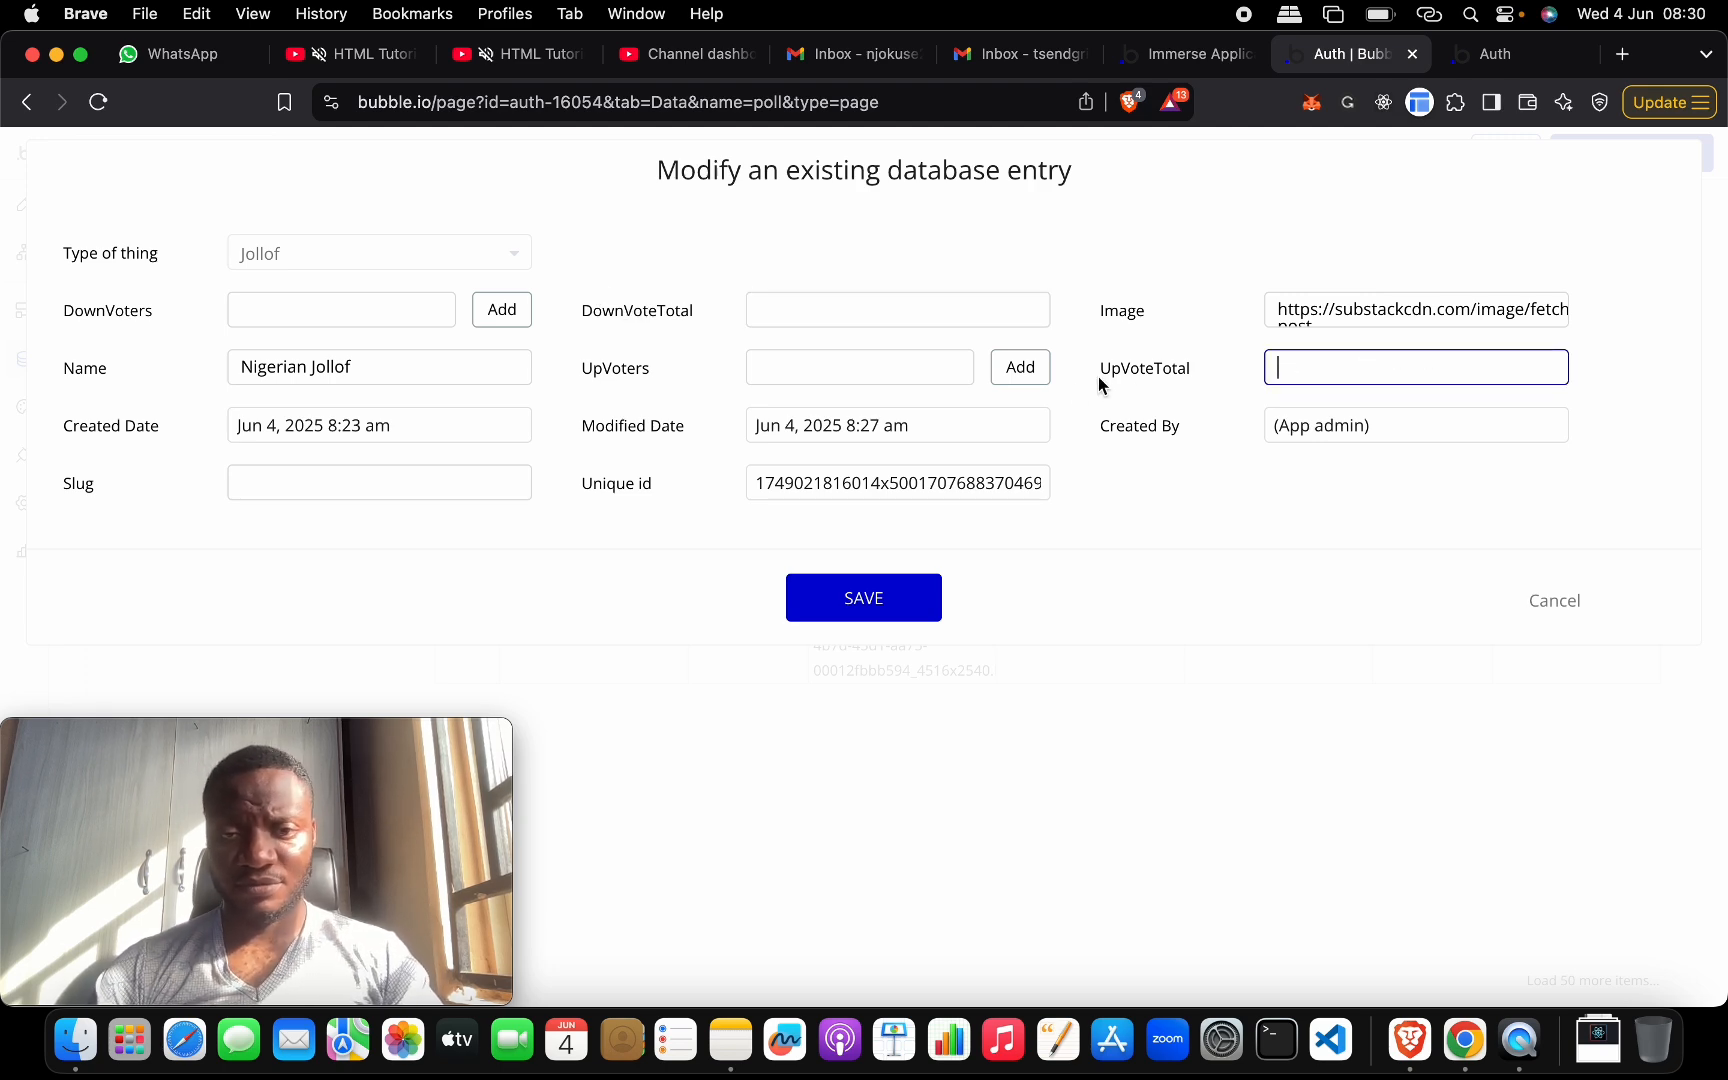
left_click(891, 592)
left_click(864, 436)
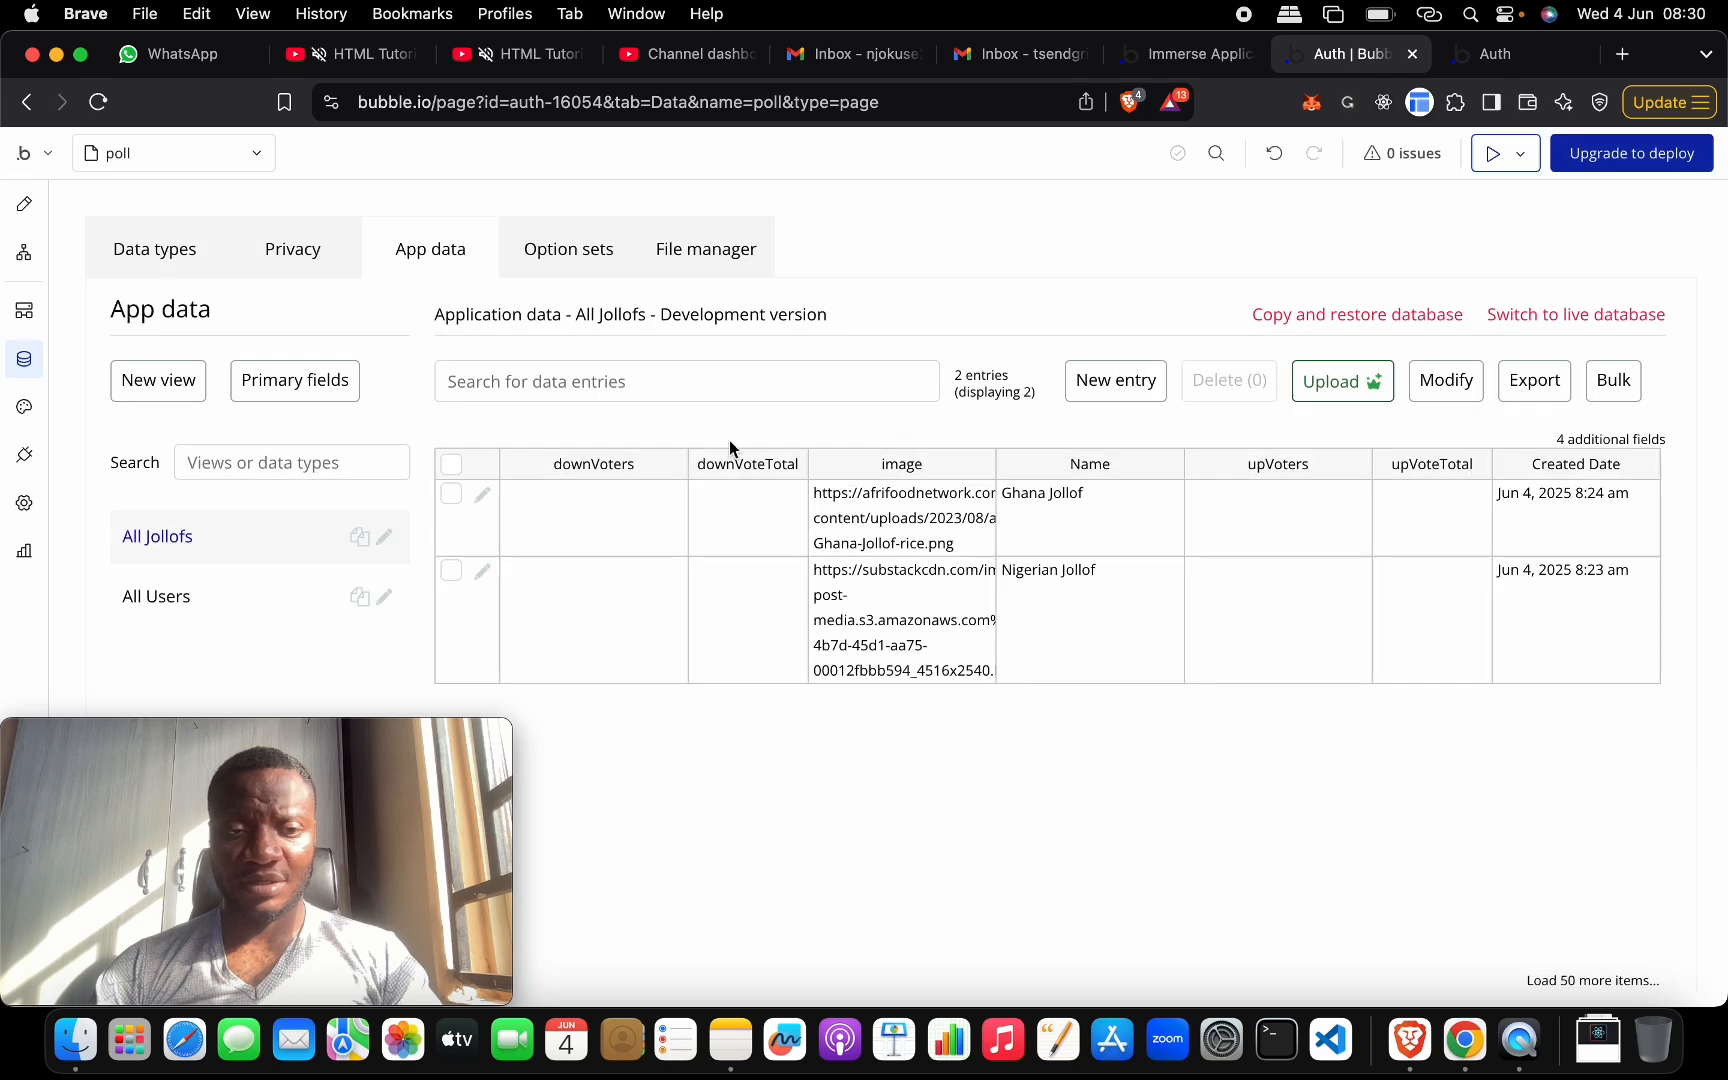
- In the Jollof data type, set the default value of downVoteTotal and upVoteTotal to 0
left_click(163, 268)
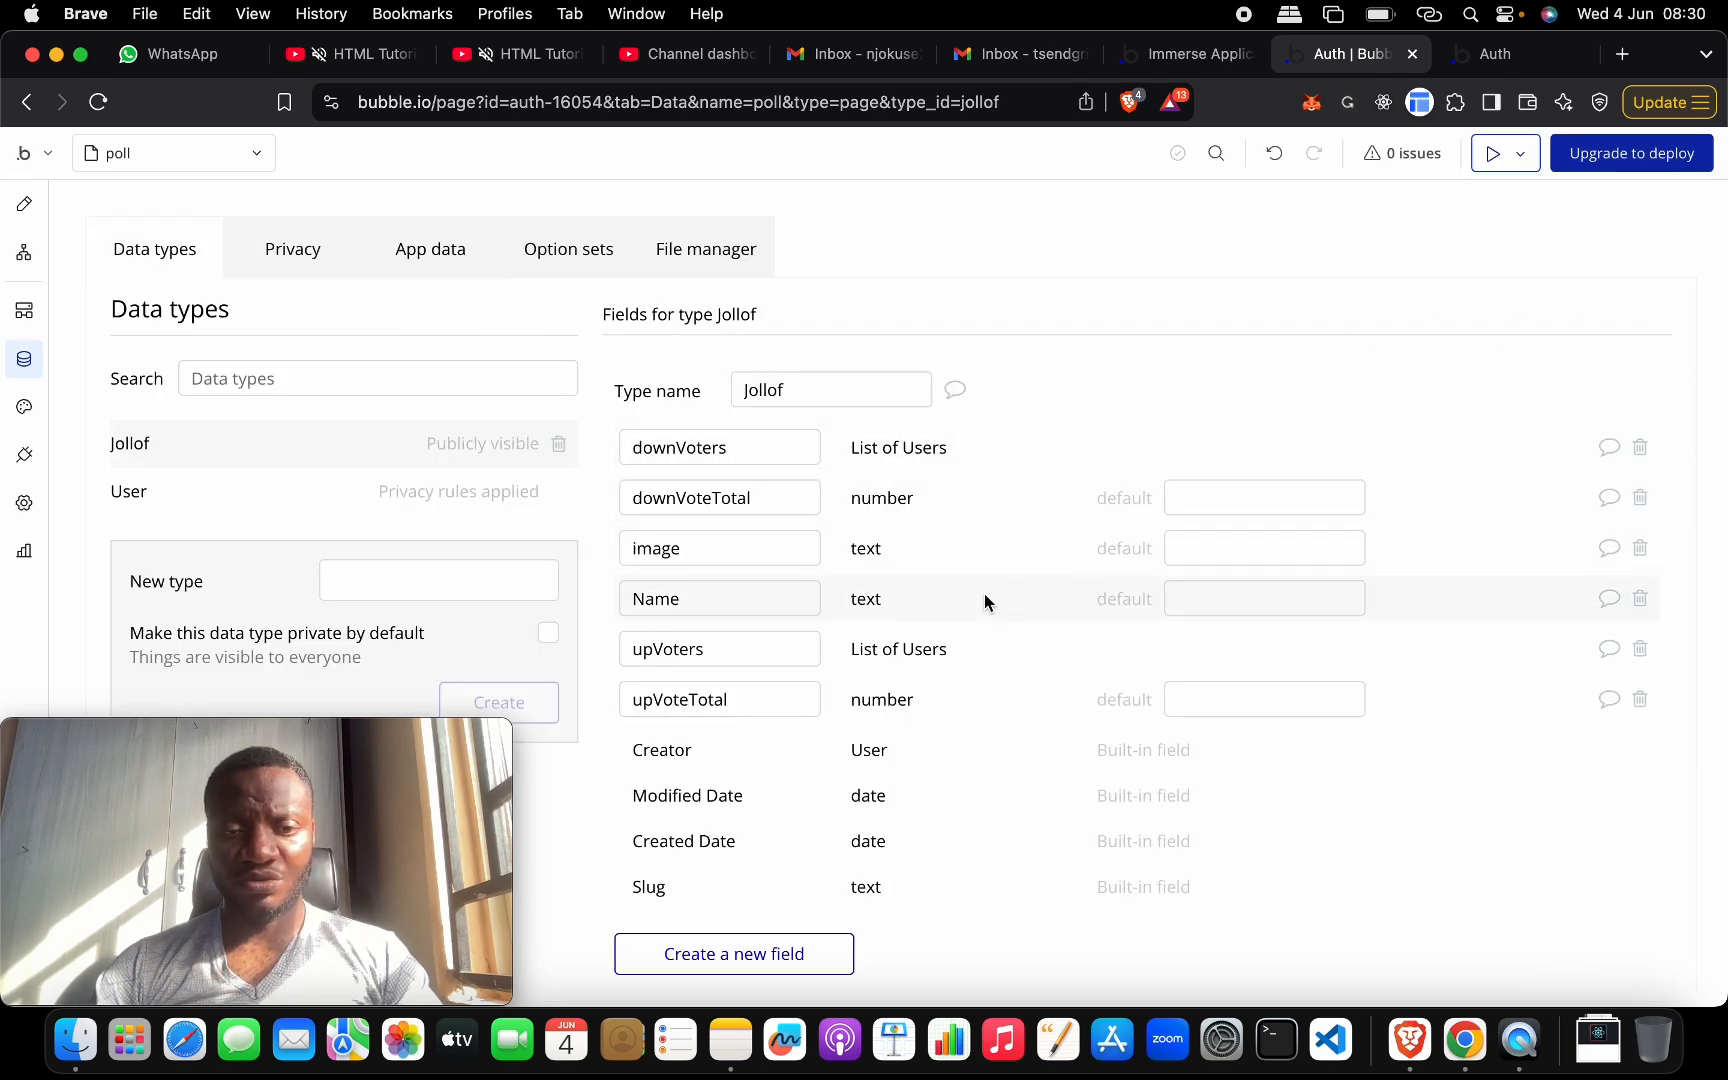
left_click(1230, 502)
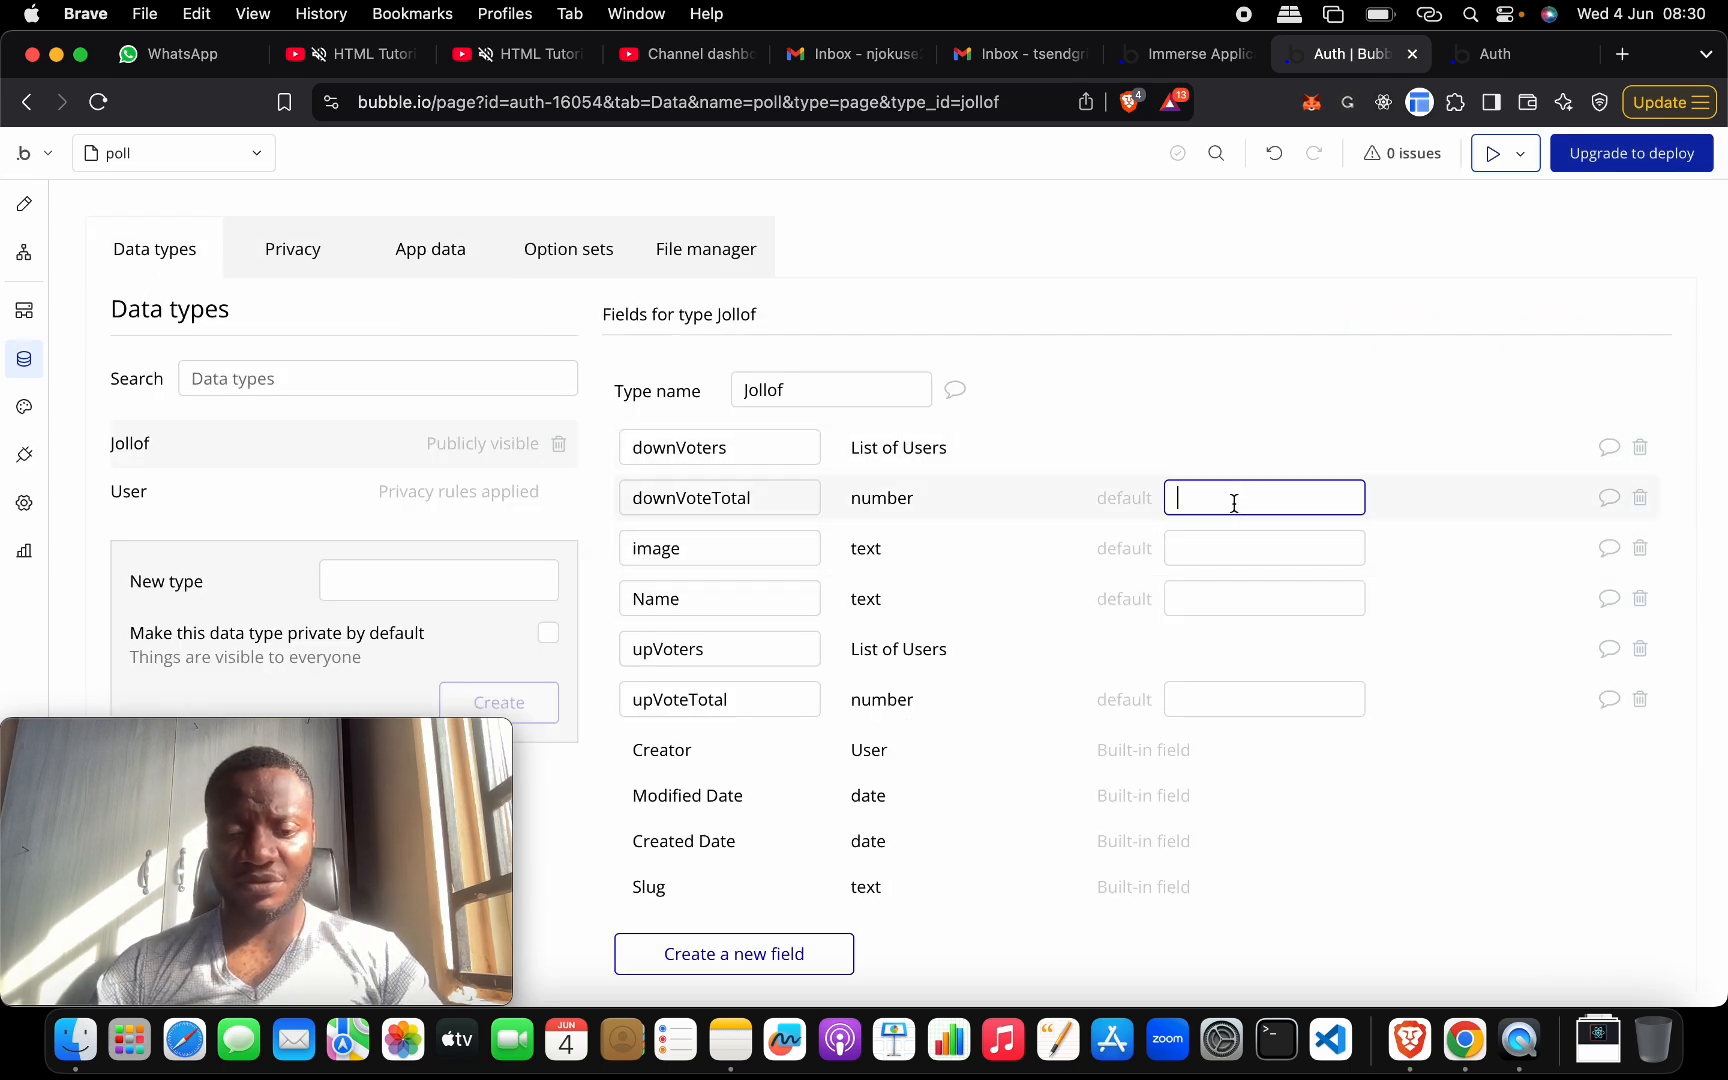
type("0")
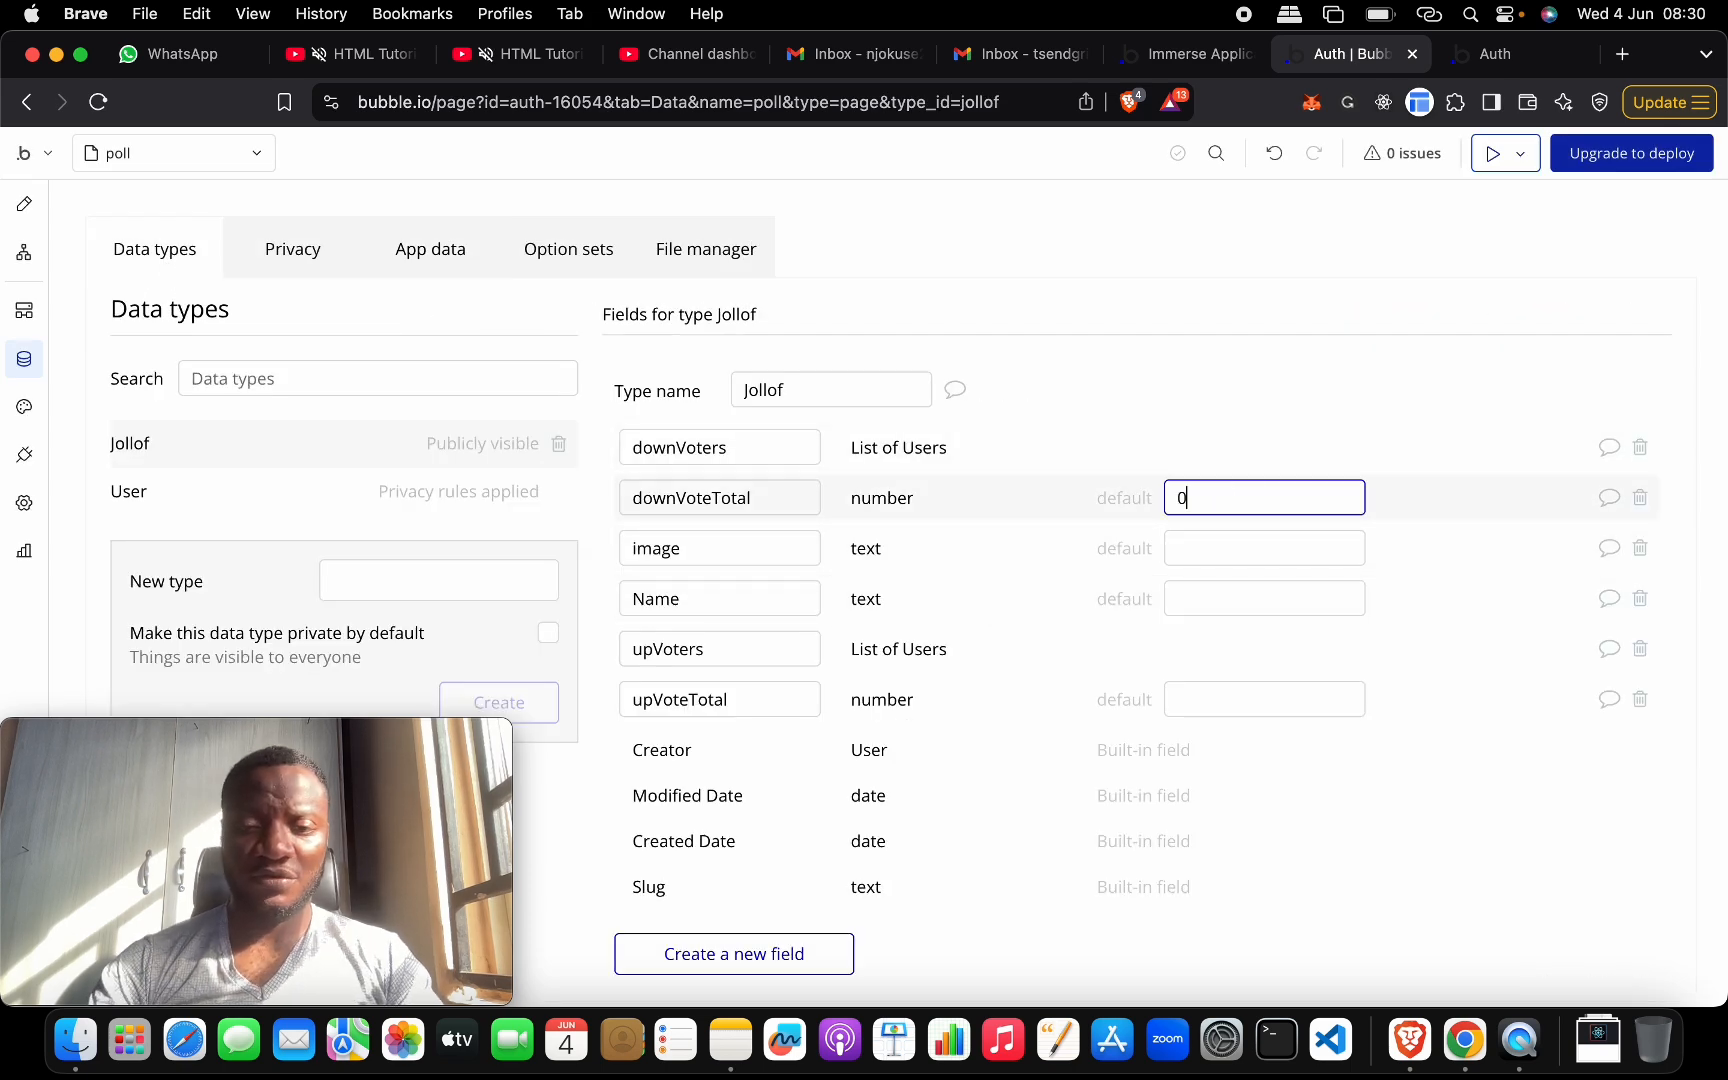
left_click(1205, 707)
type("0")
left_click(1003, 660)
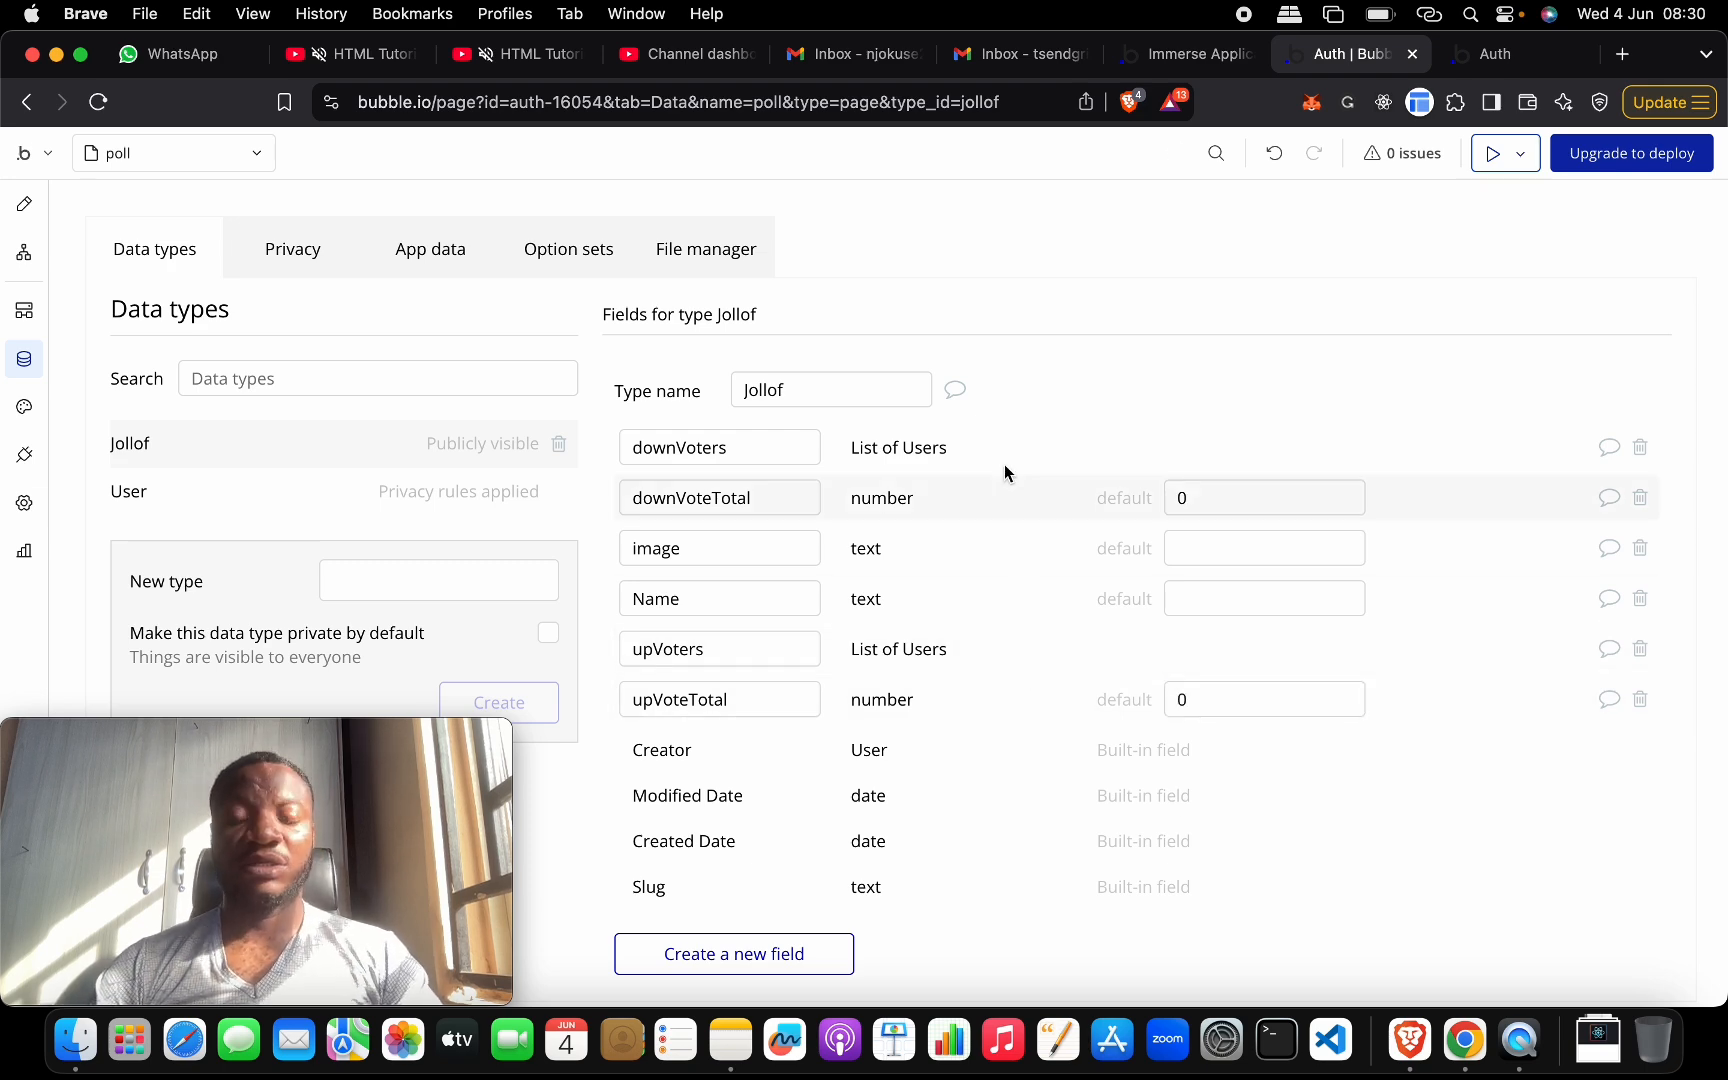
- Refresh the running poll page to check the cleared vote totals, and return to the Bubble editor
left_click(1495, 54)
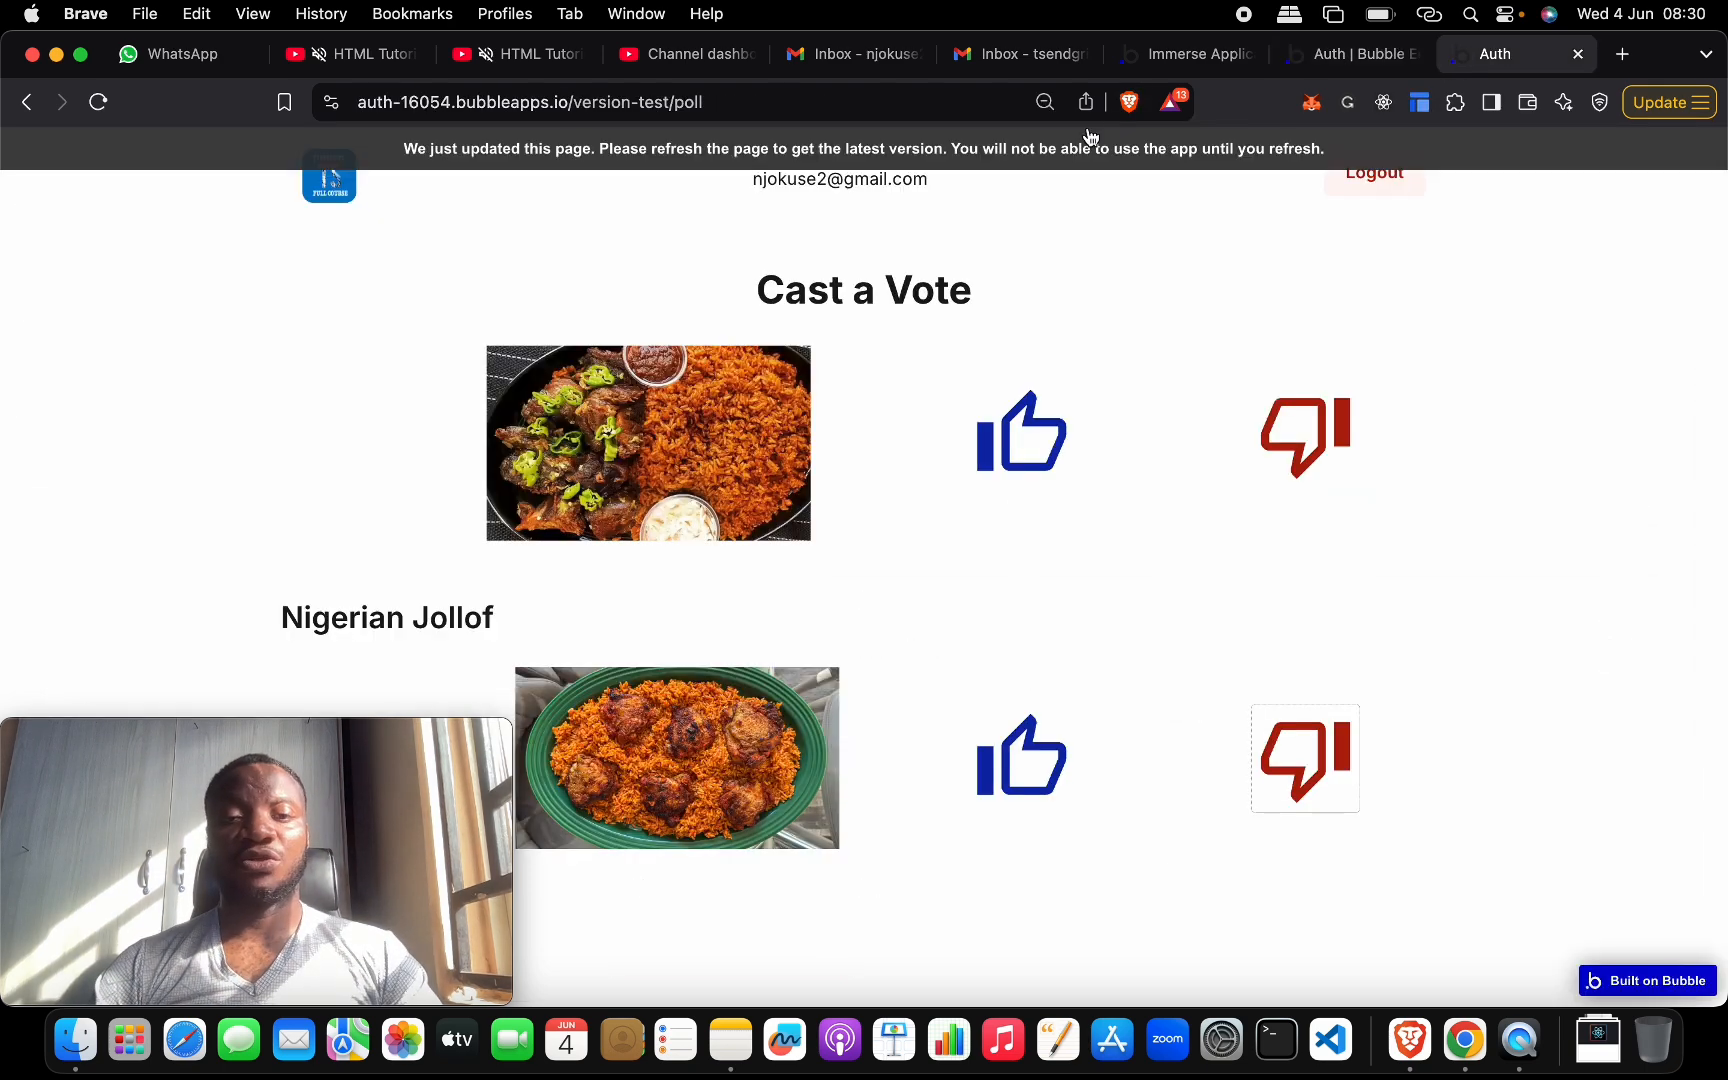
left_click(1082, 150)
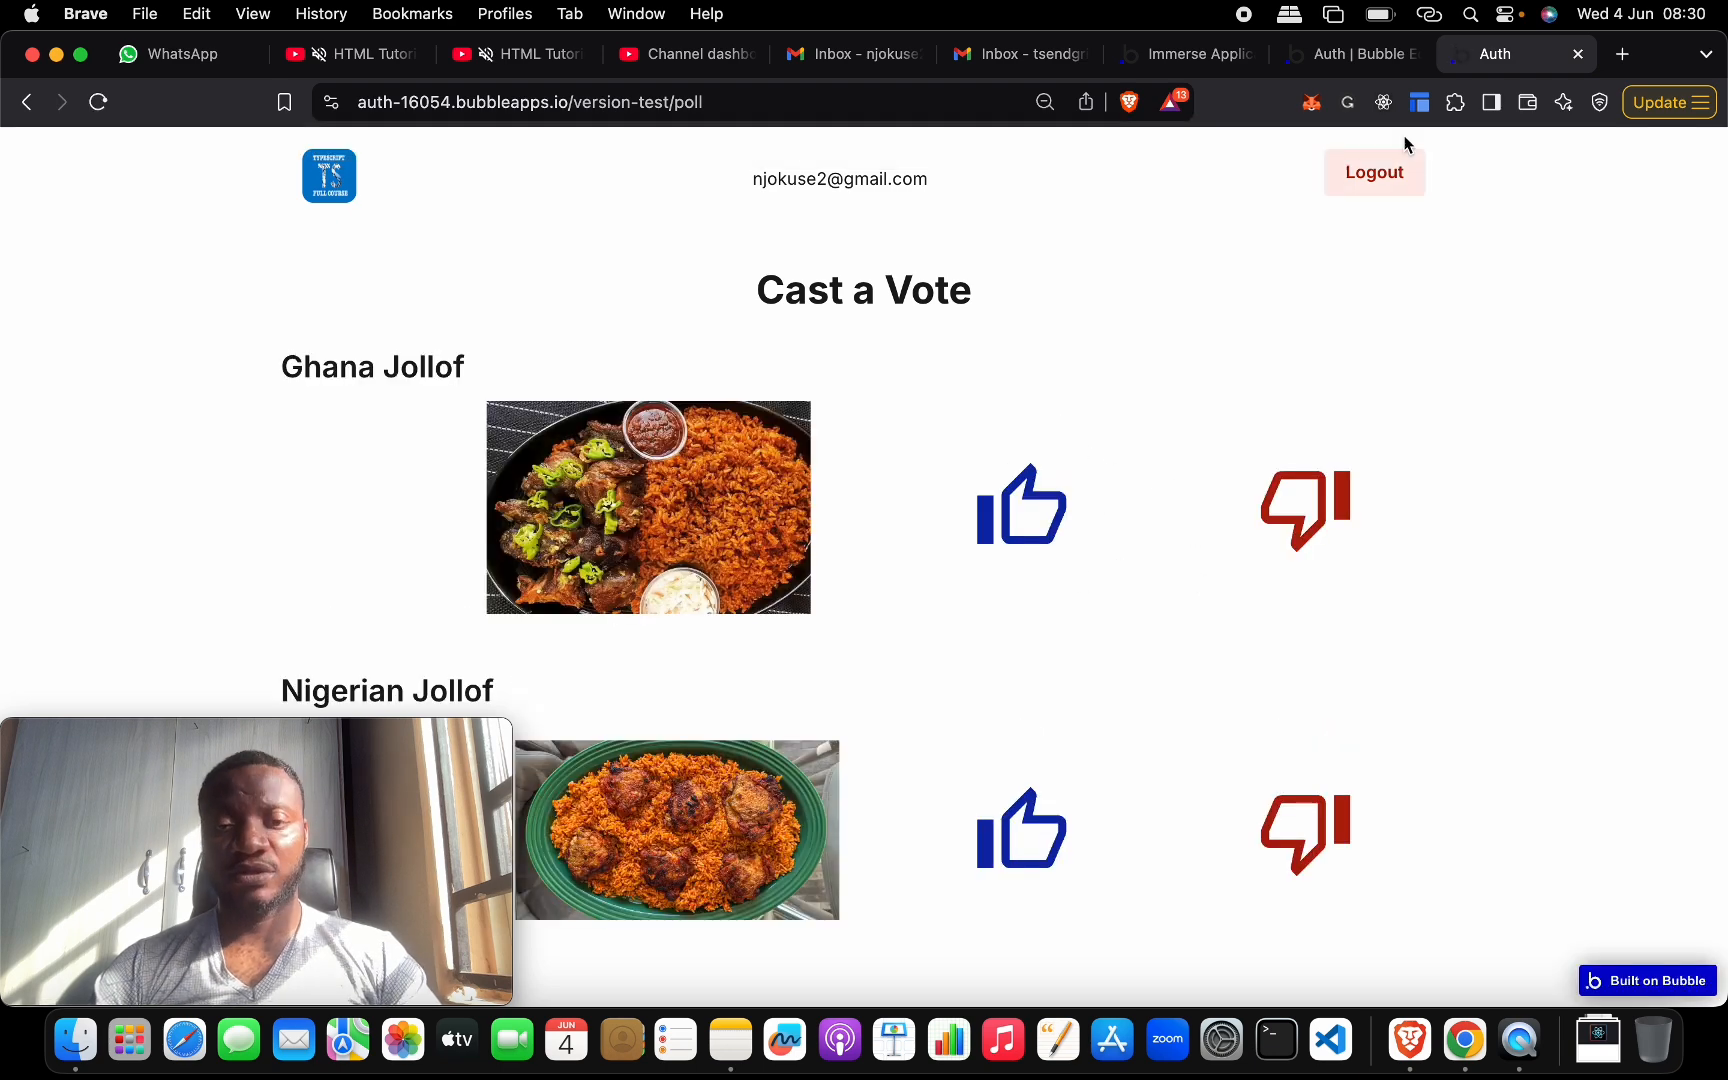
left_click(1351, 63)
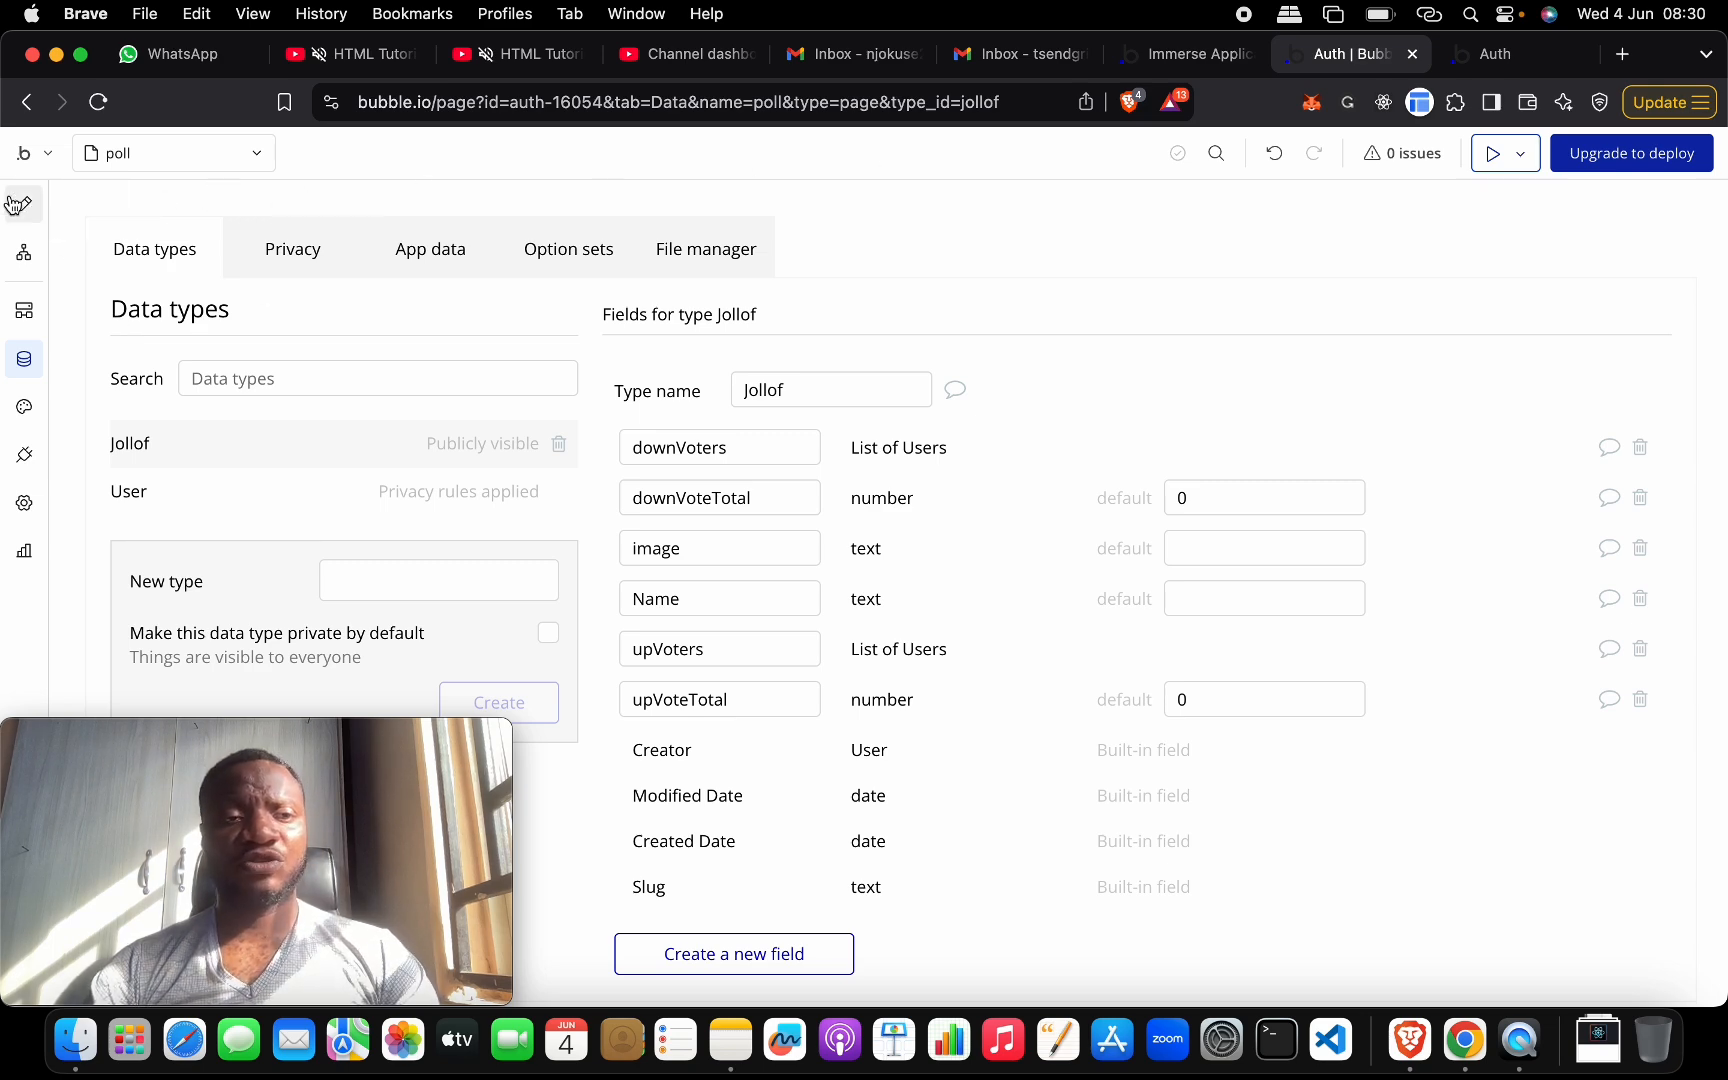
- Open the workflow of the thumbs-up icon on the poll page and its Make changes to Jollof action
left_click(24, 204)
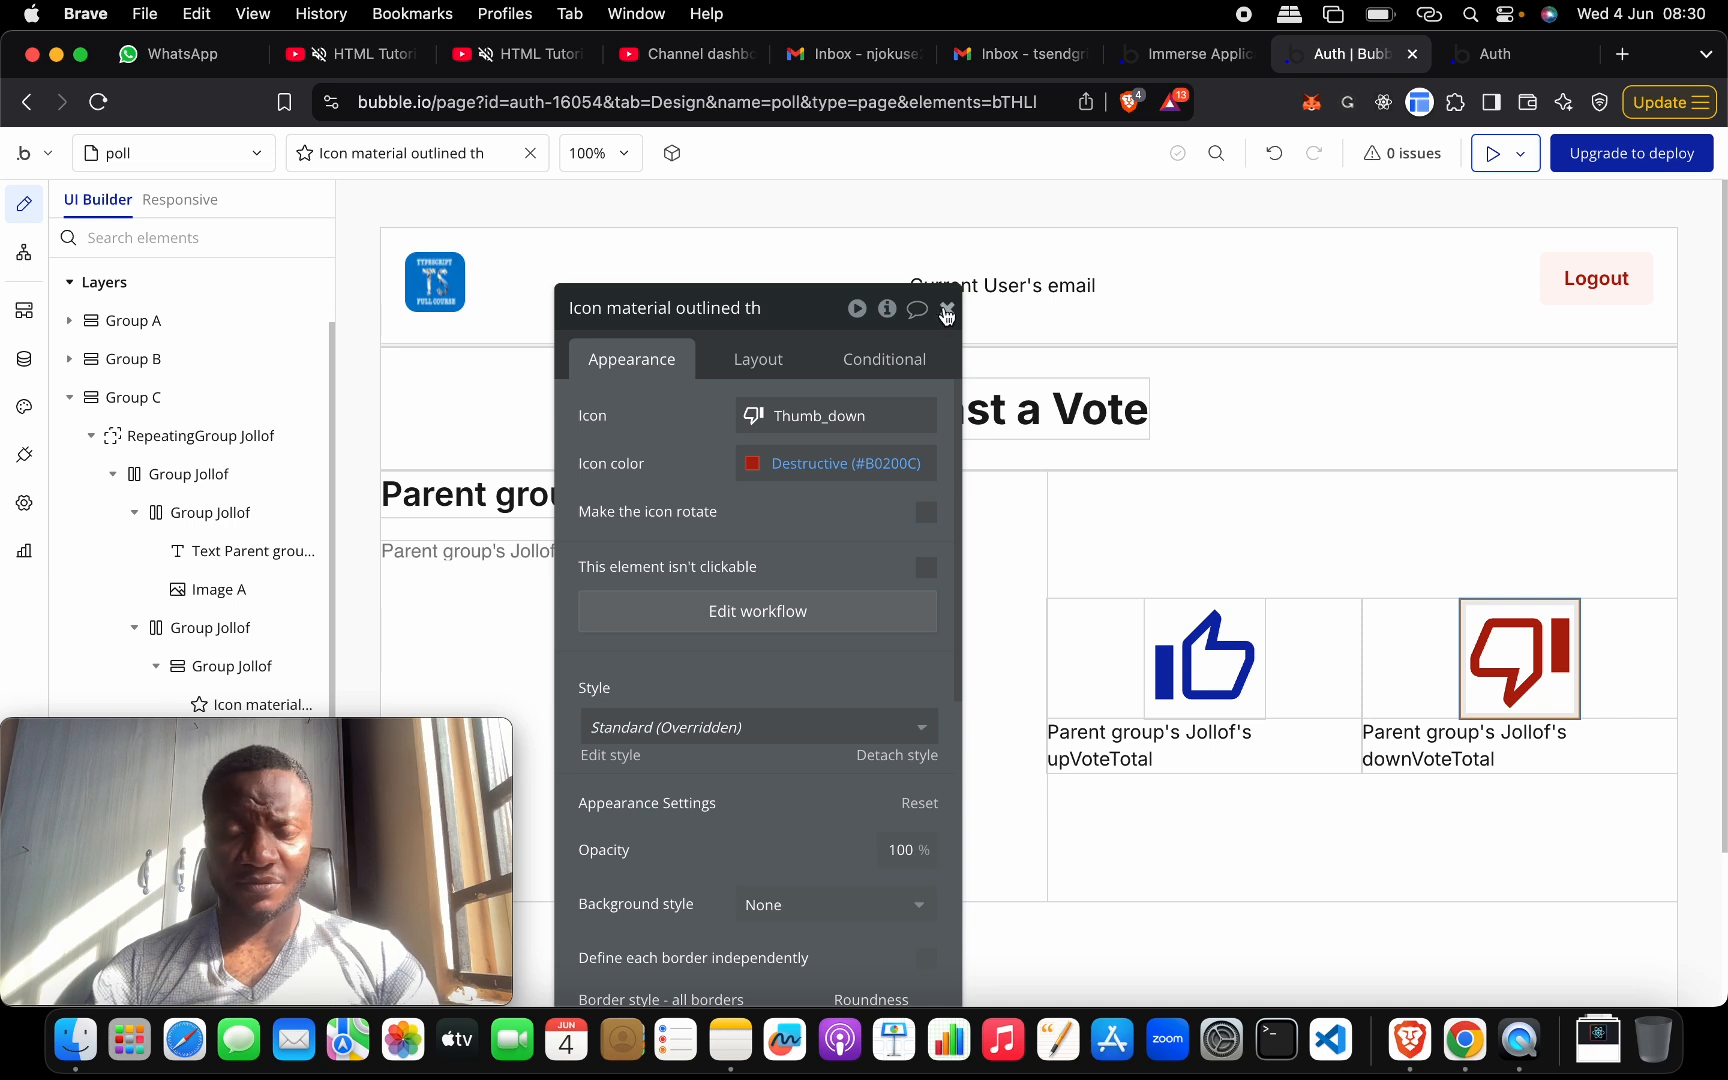
left_click(947, 309)
scroll(990, 420, "down", 3)
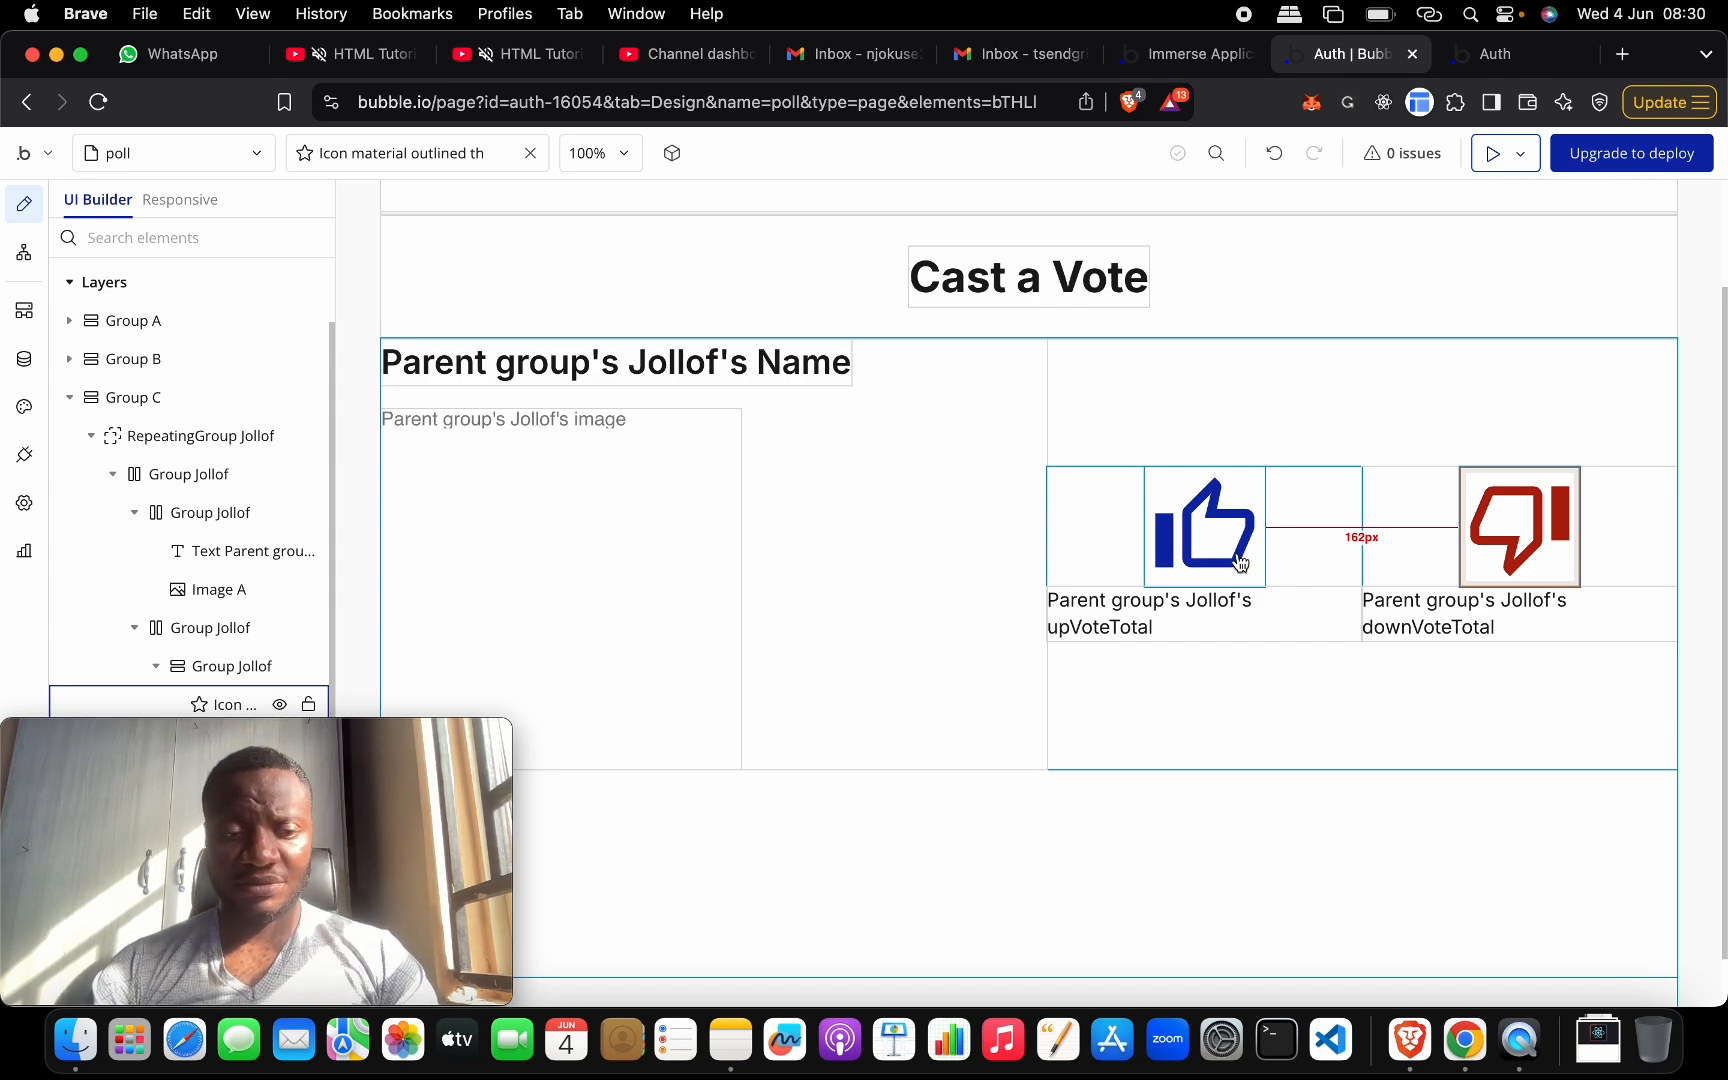
double_click(1198, 563)
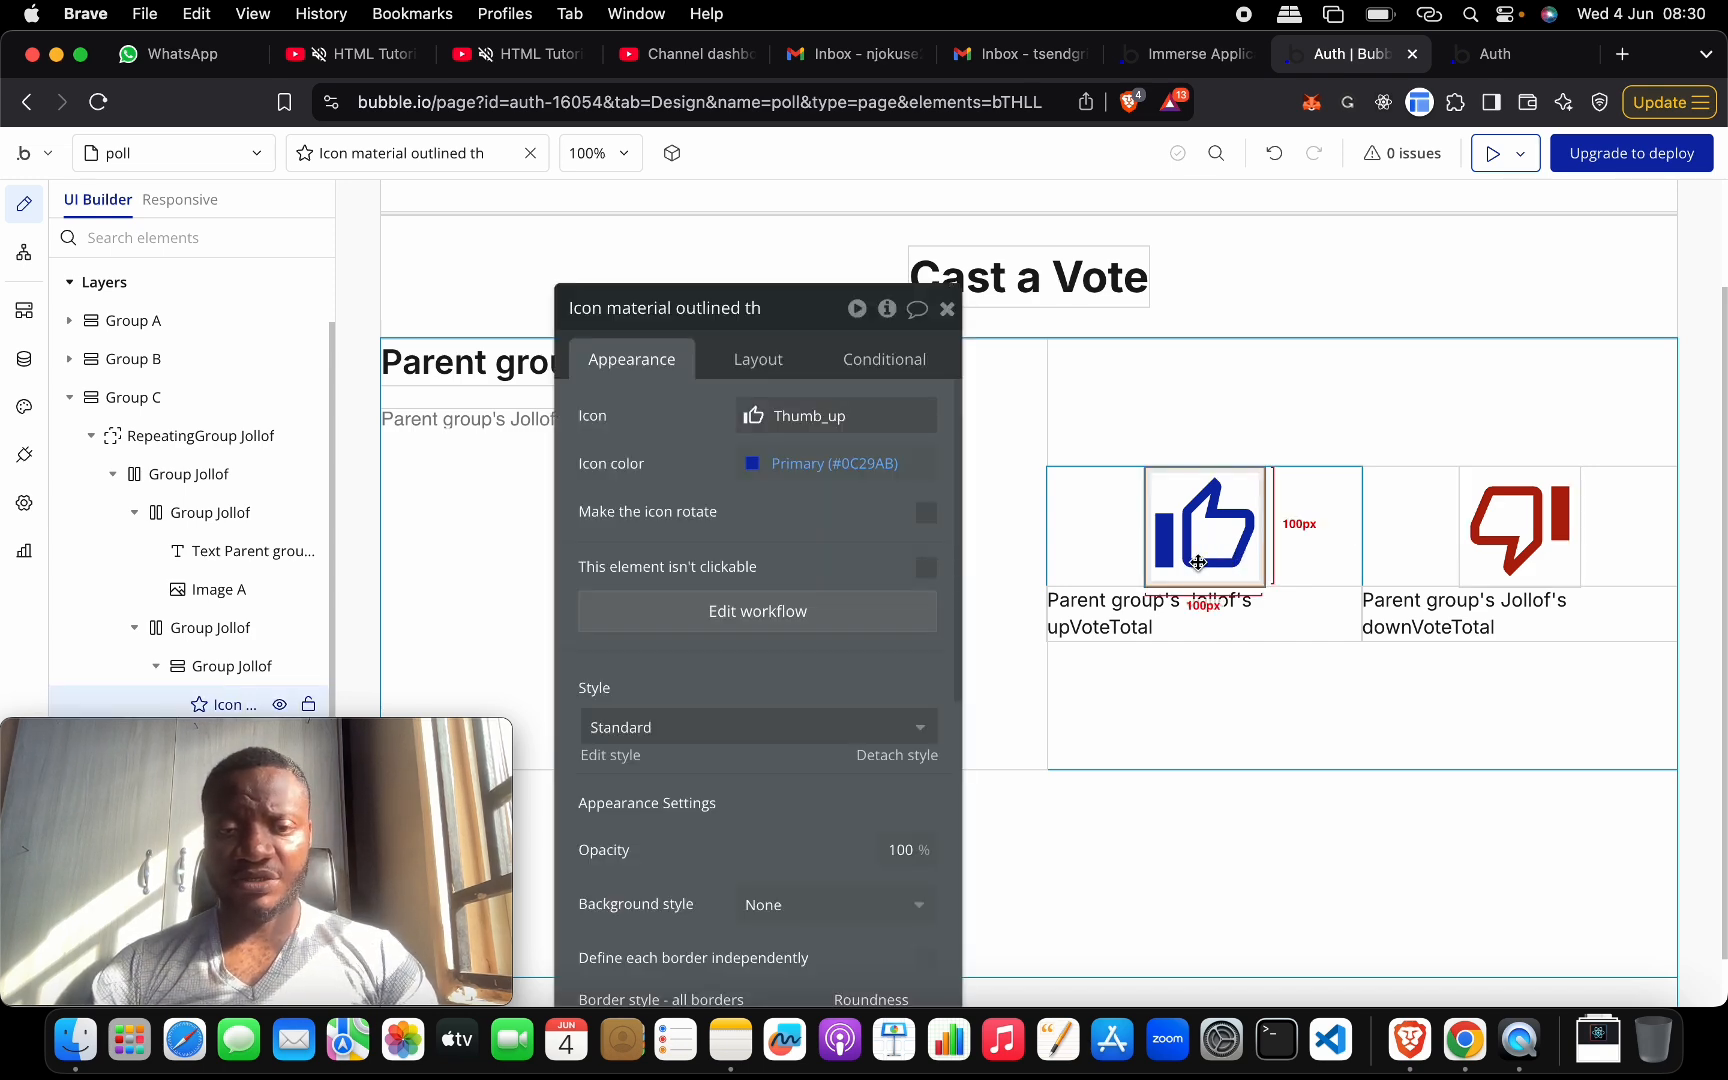
left_click(793, 618)
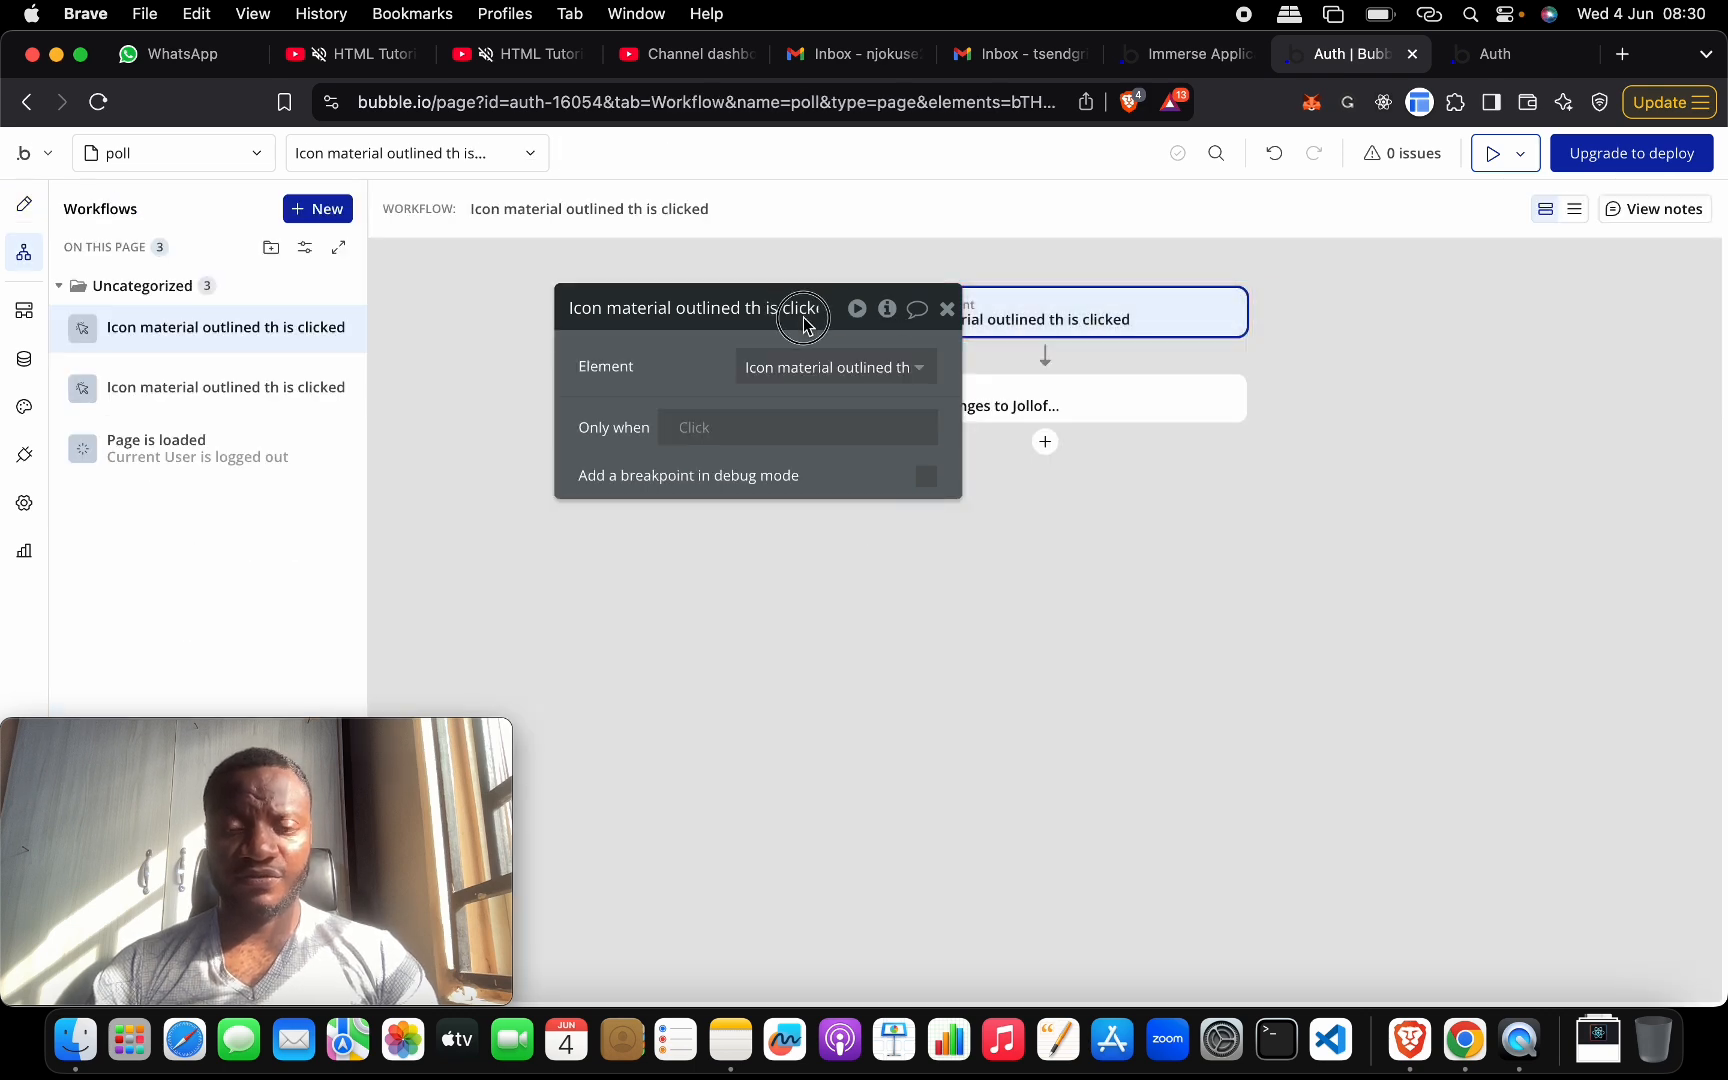
left_click_drag(812, 312, 960, 584)
left_click(1097, 405)
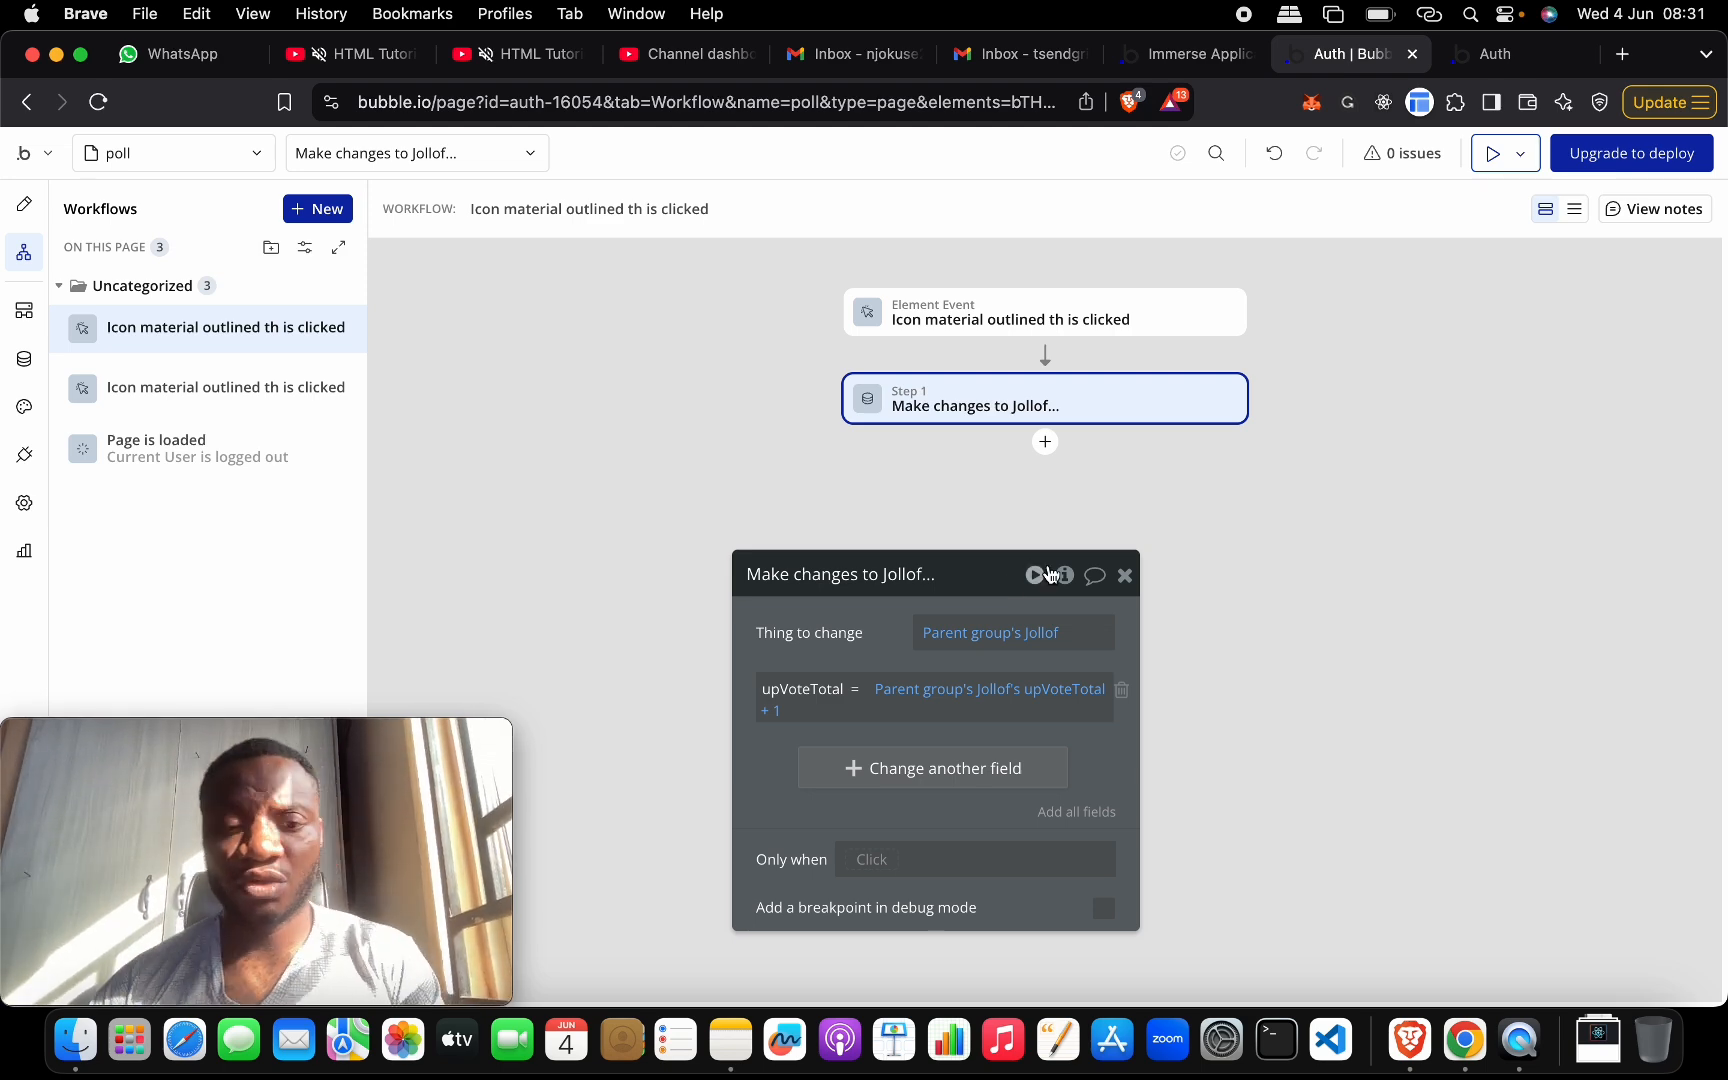
- Add a field change to the thumbs-up action that adds Current User to the upVoters list
left_click(952, 769)
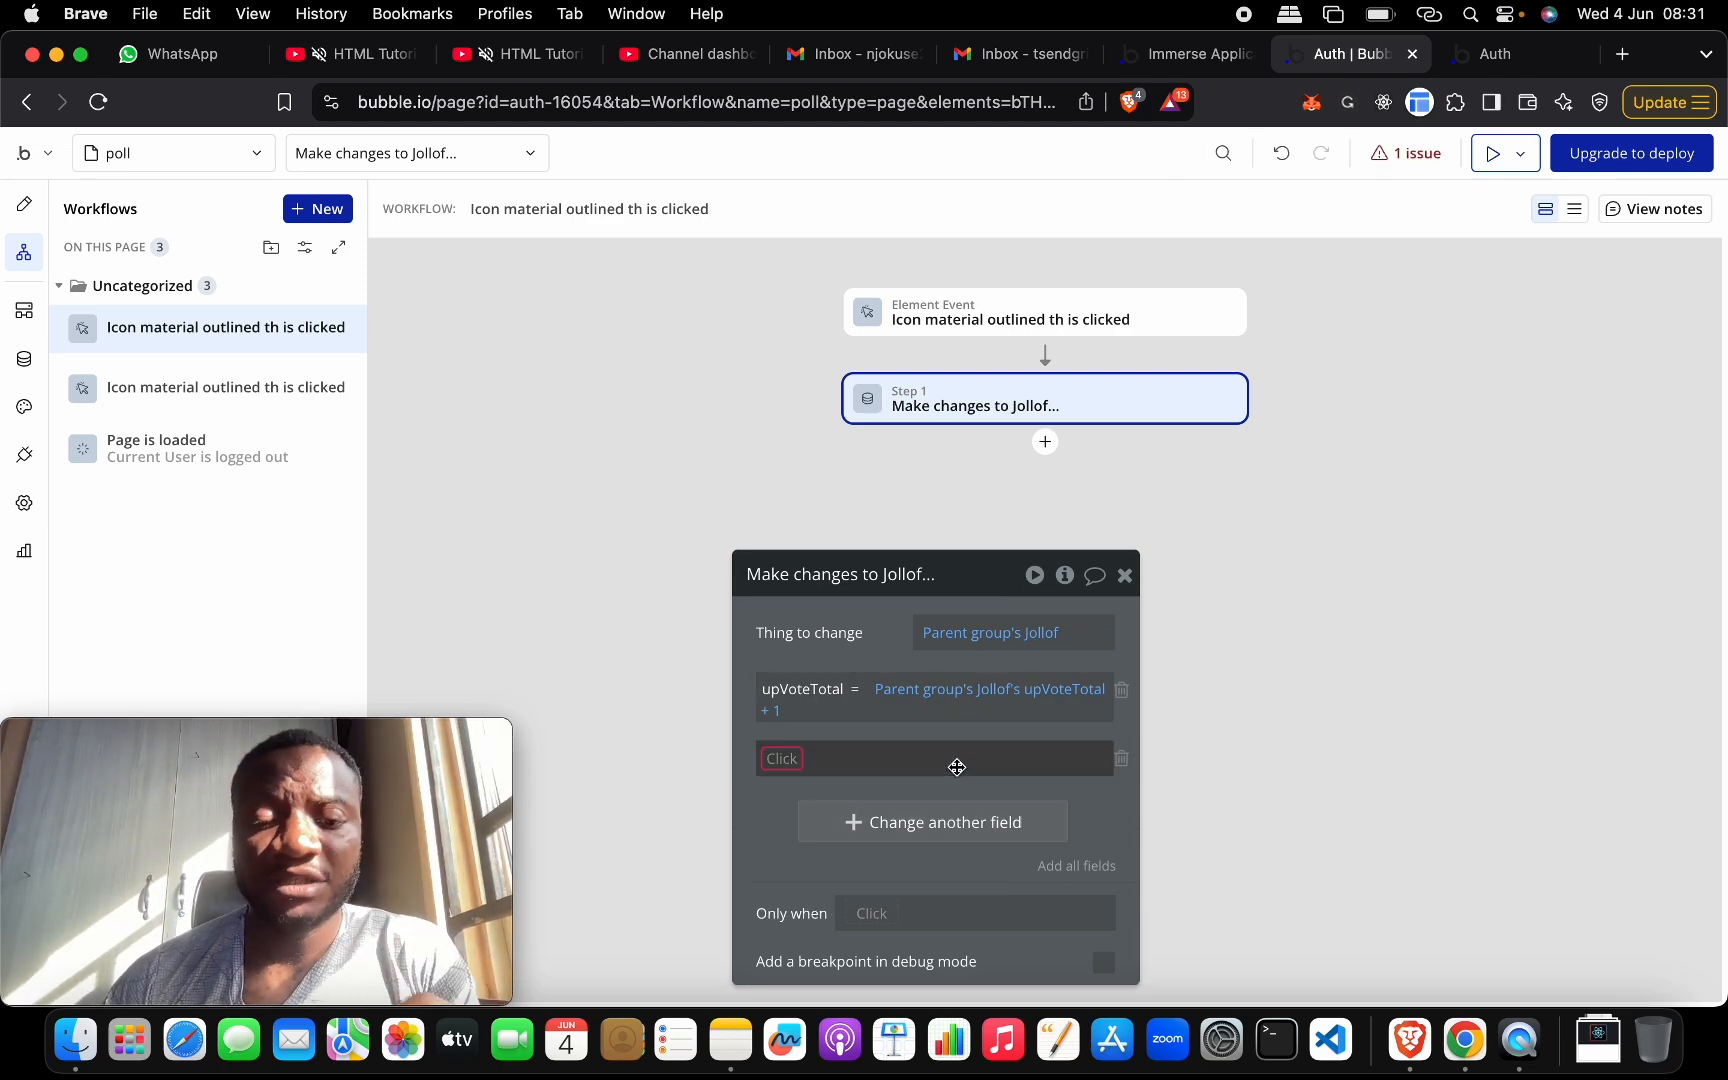
left_click(793, 765)
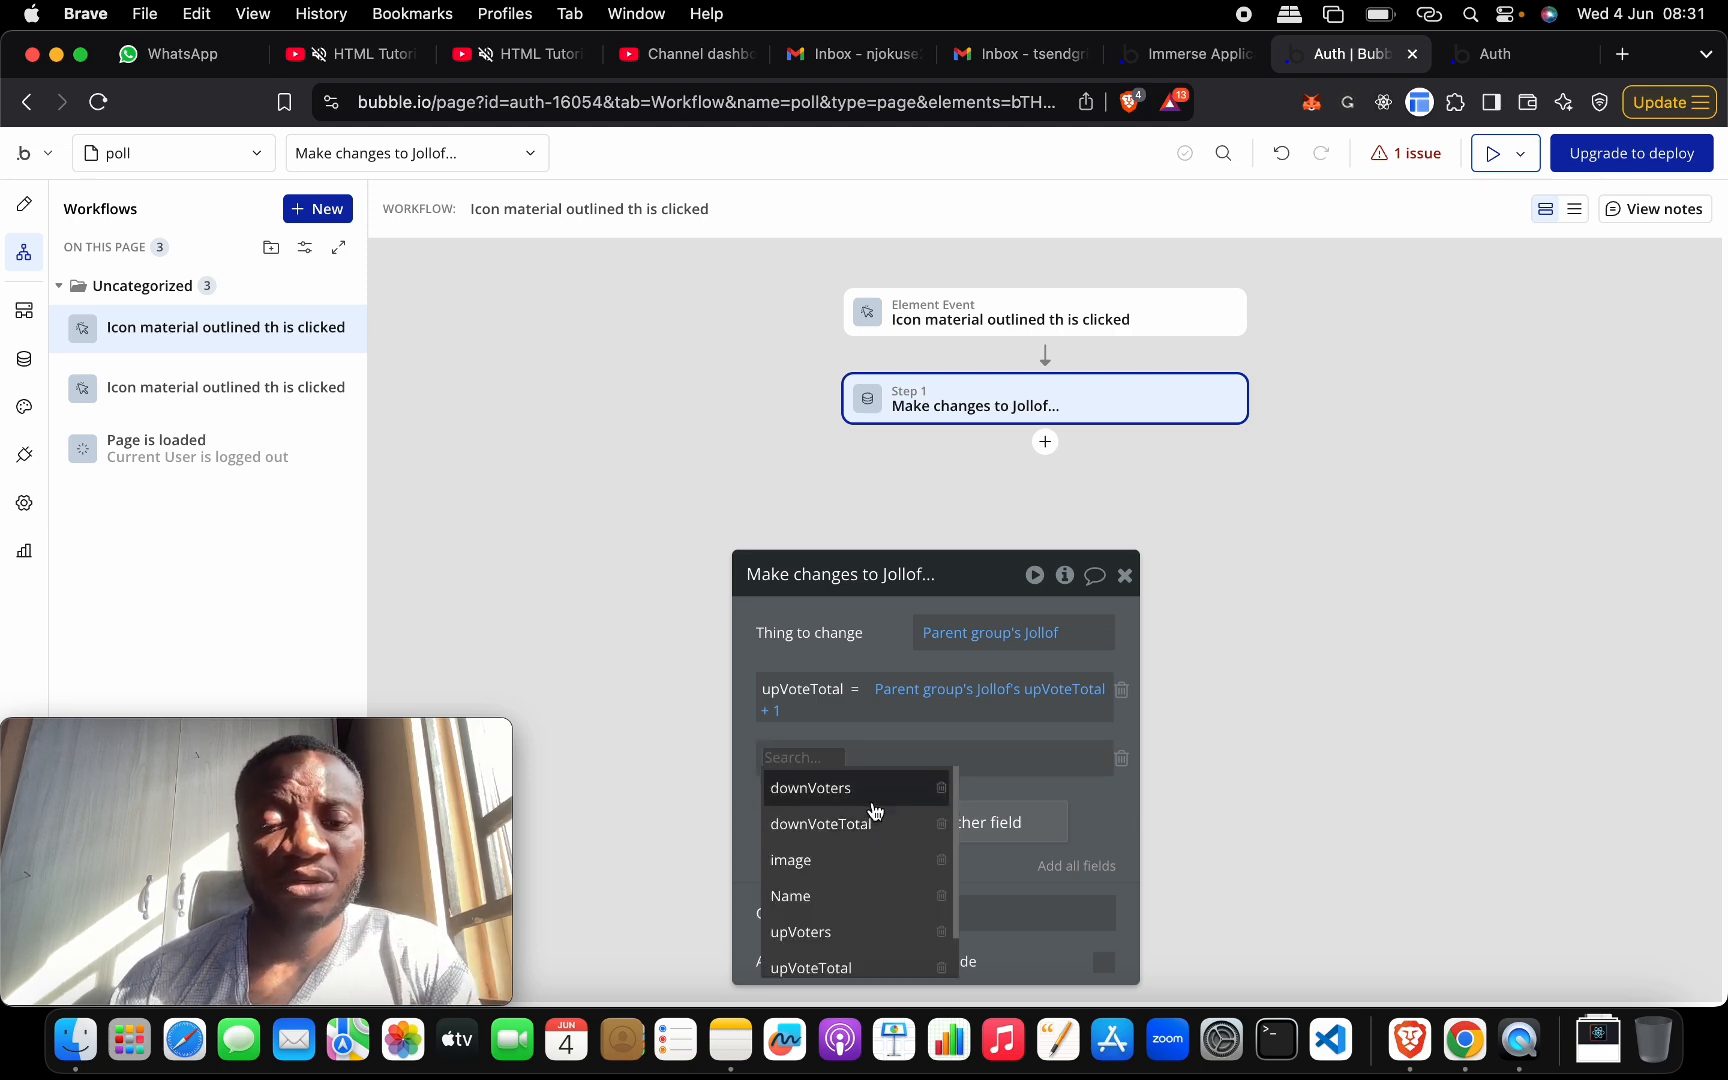
left_click(872, 931)
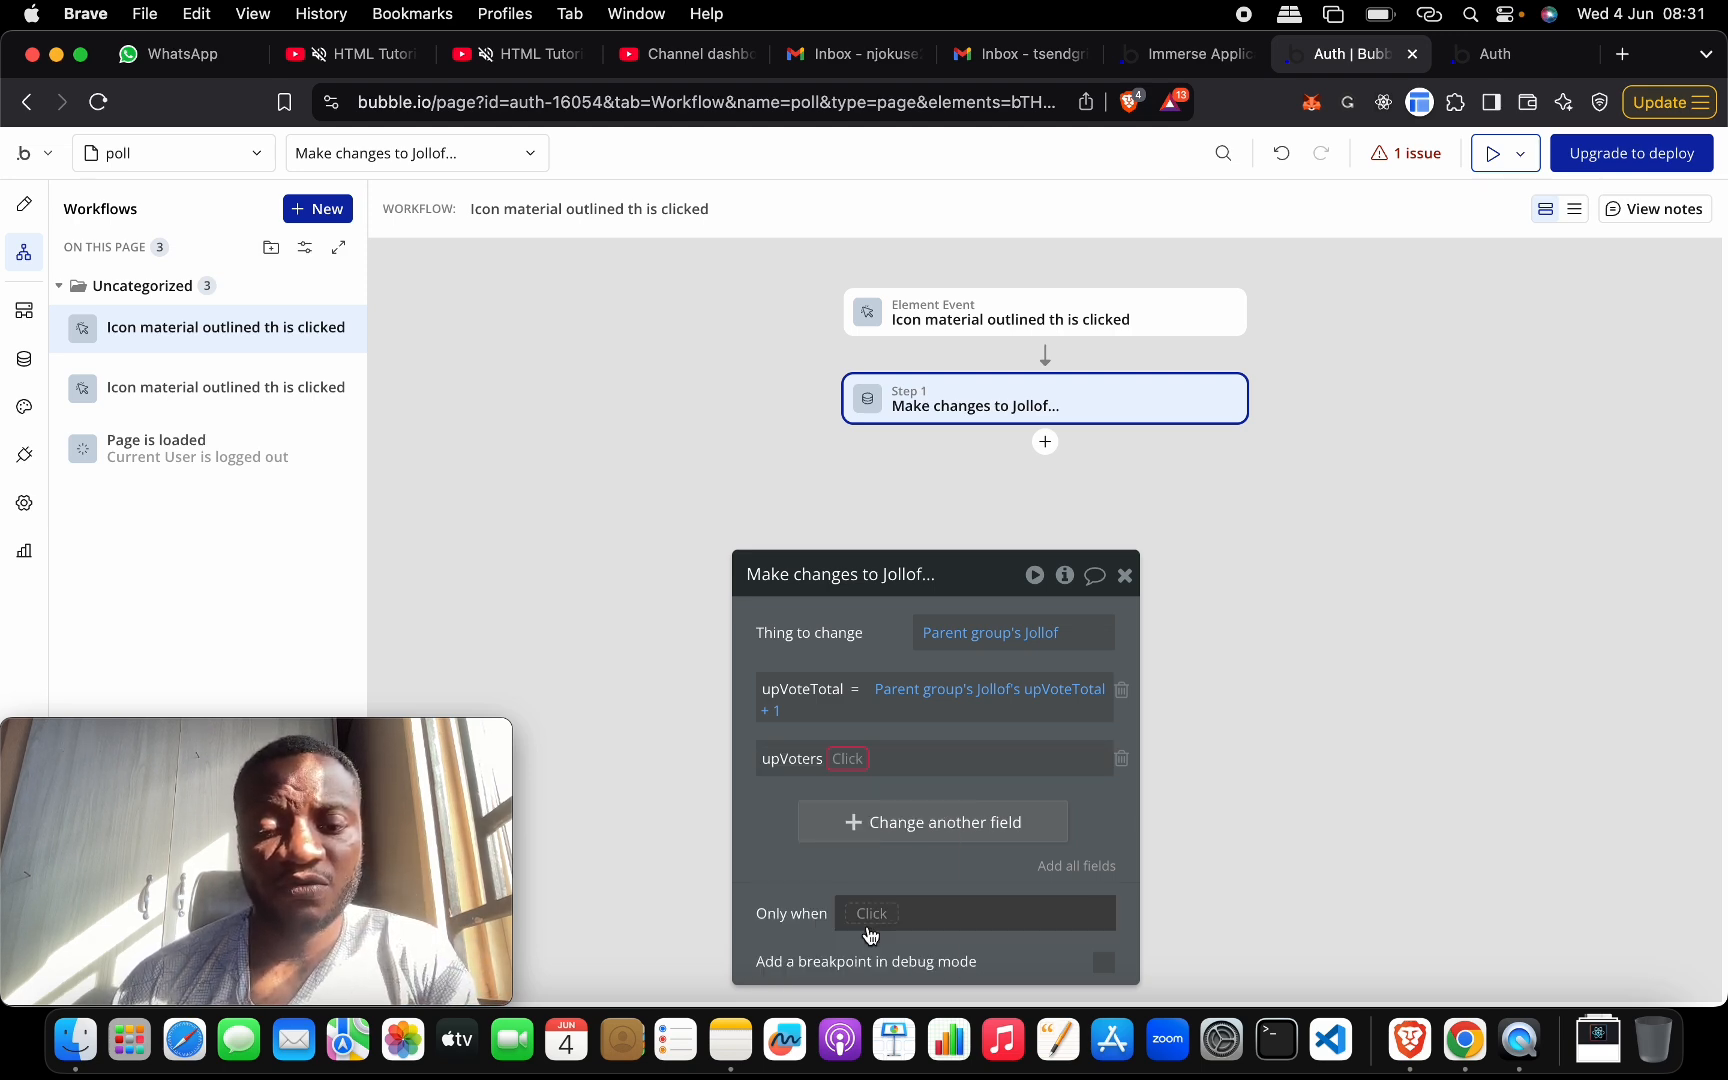
left_click(849, 760)
left_click(874, 790)
left_click(882, 757)
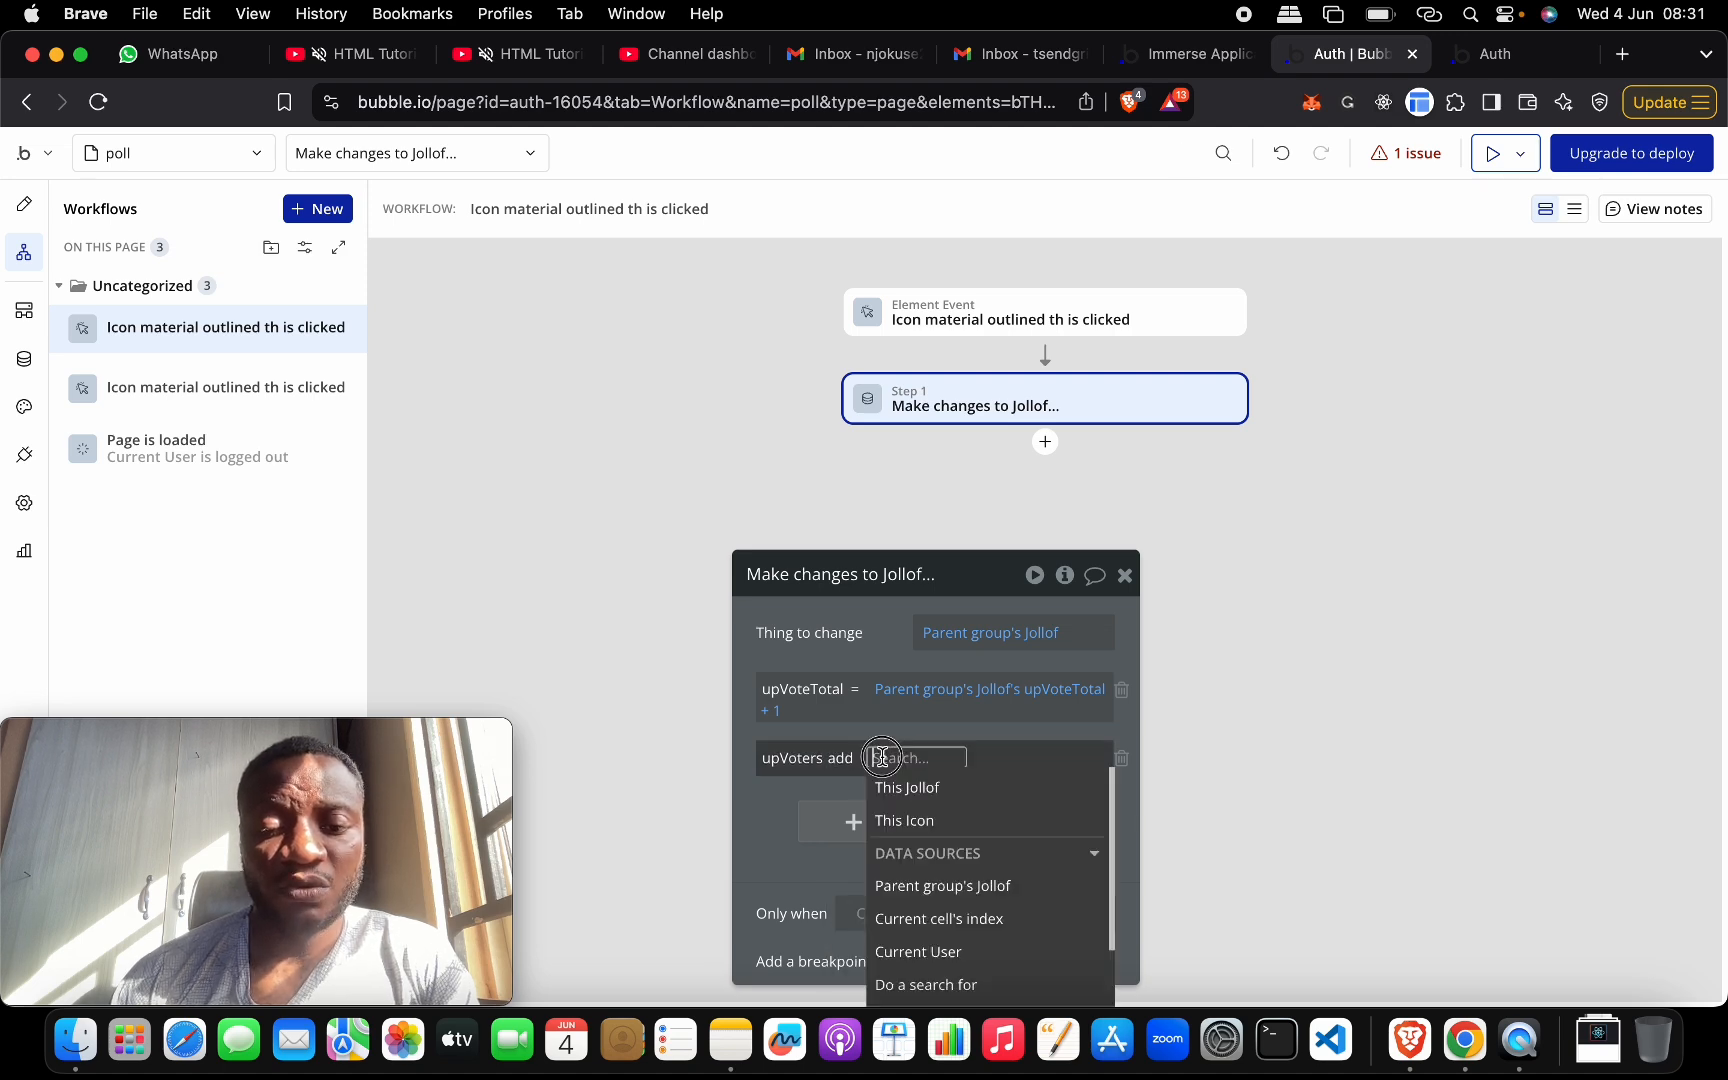
left_click(922, 951)
left_click(779, 808)
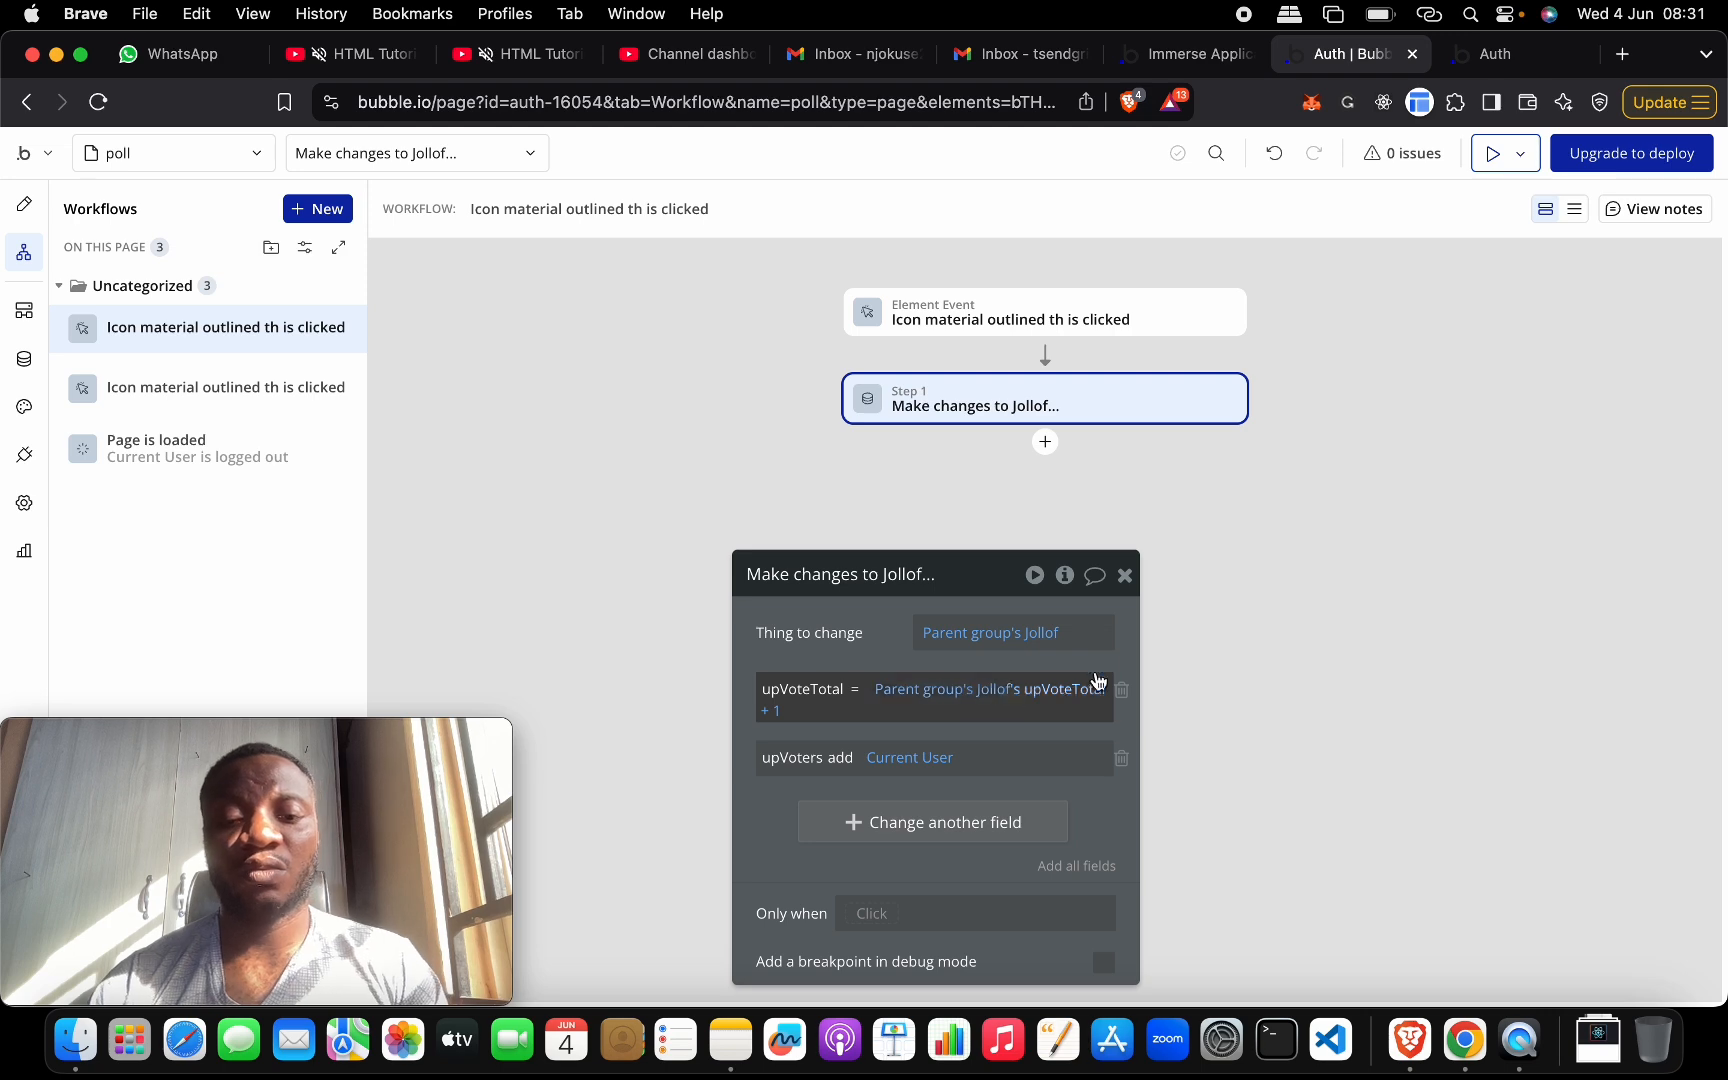
- Restrict the thumbs-up action to run only when Parent group's Jollof's upVoters doesn't contain Current User, and close its properties
left_click_drag(974, 595, 929, 468)
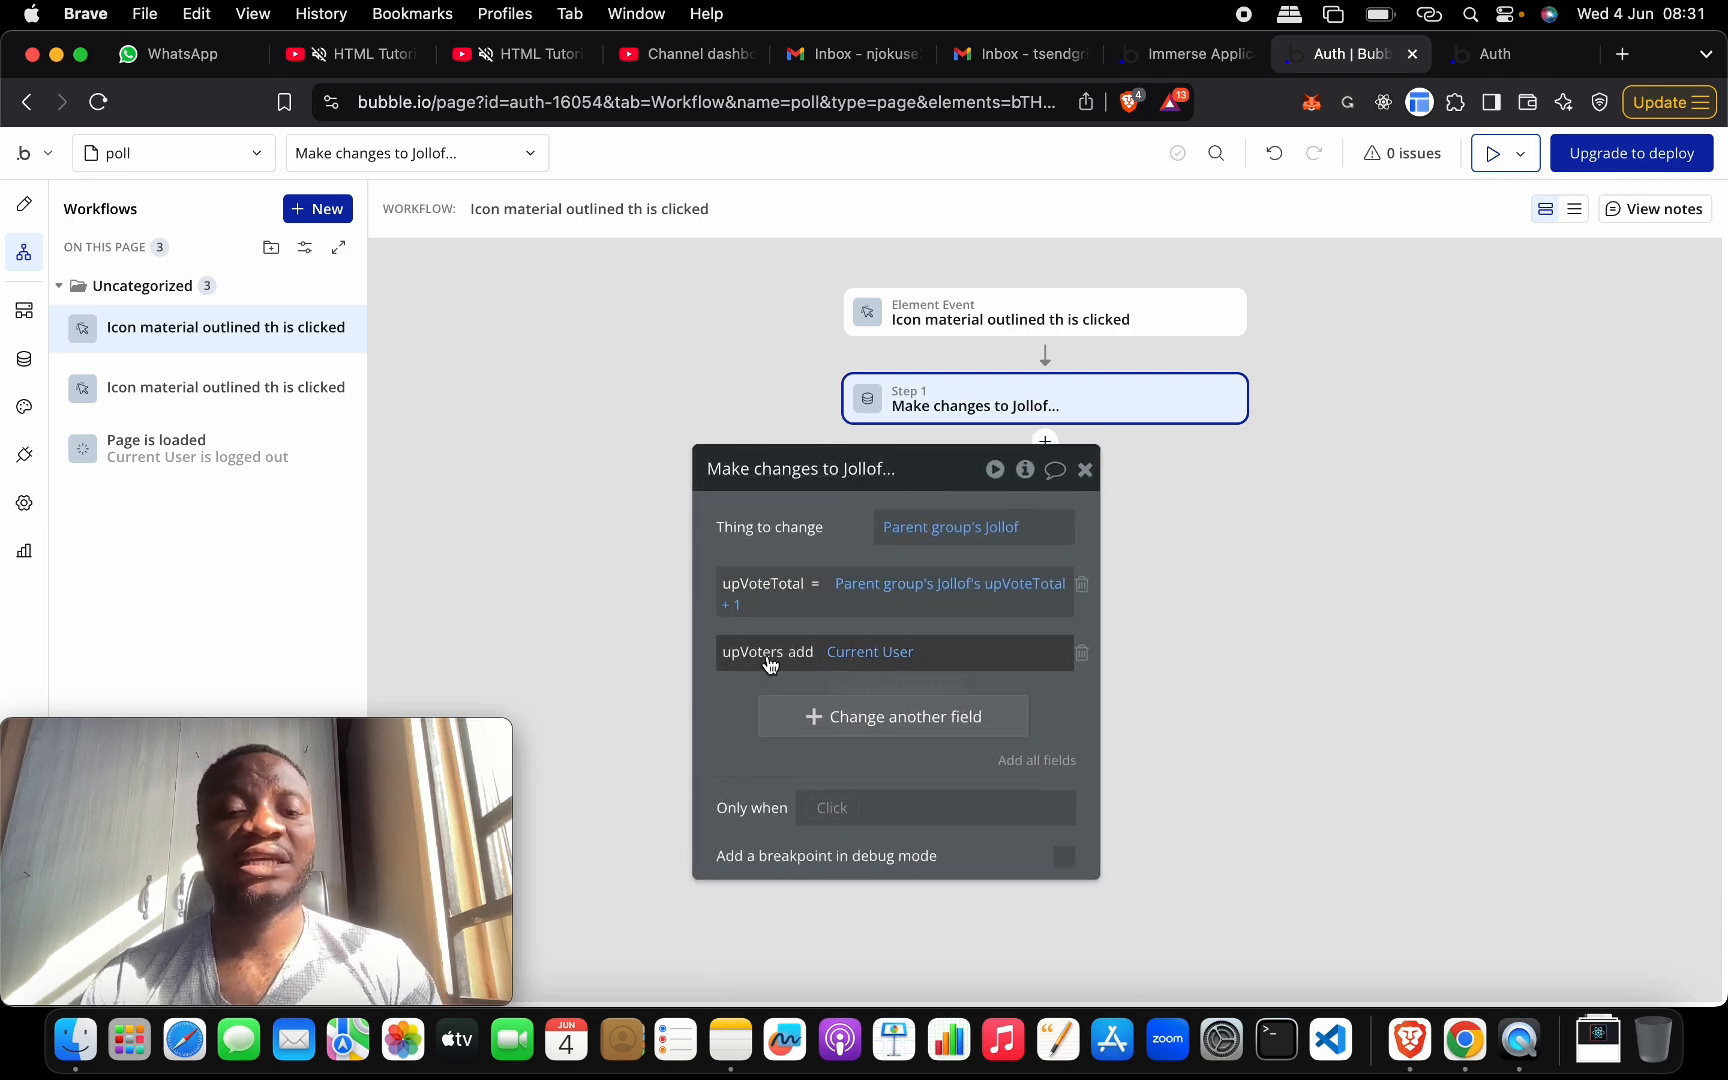
left_click(831, 809)
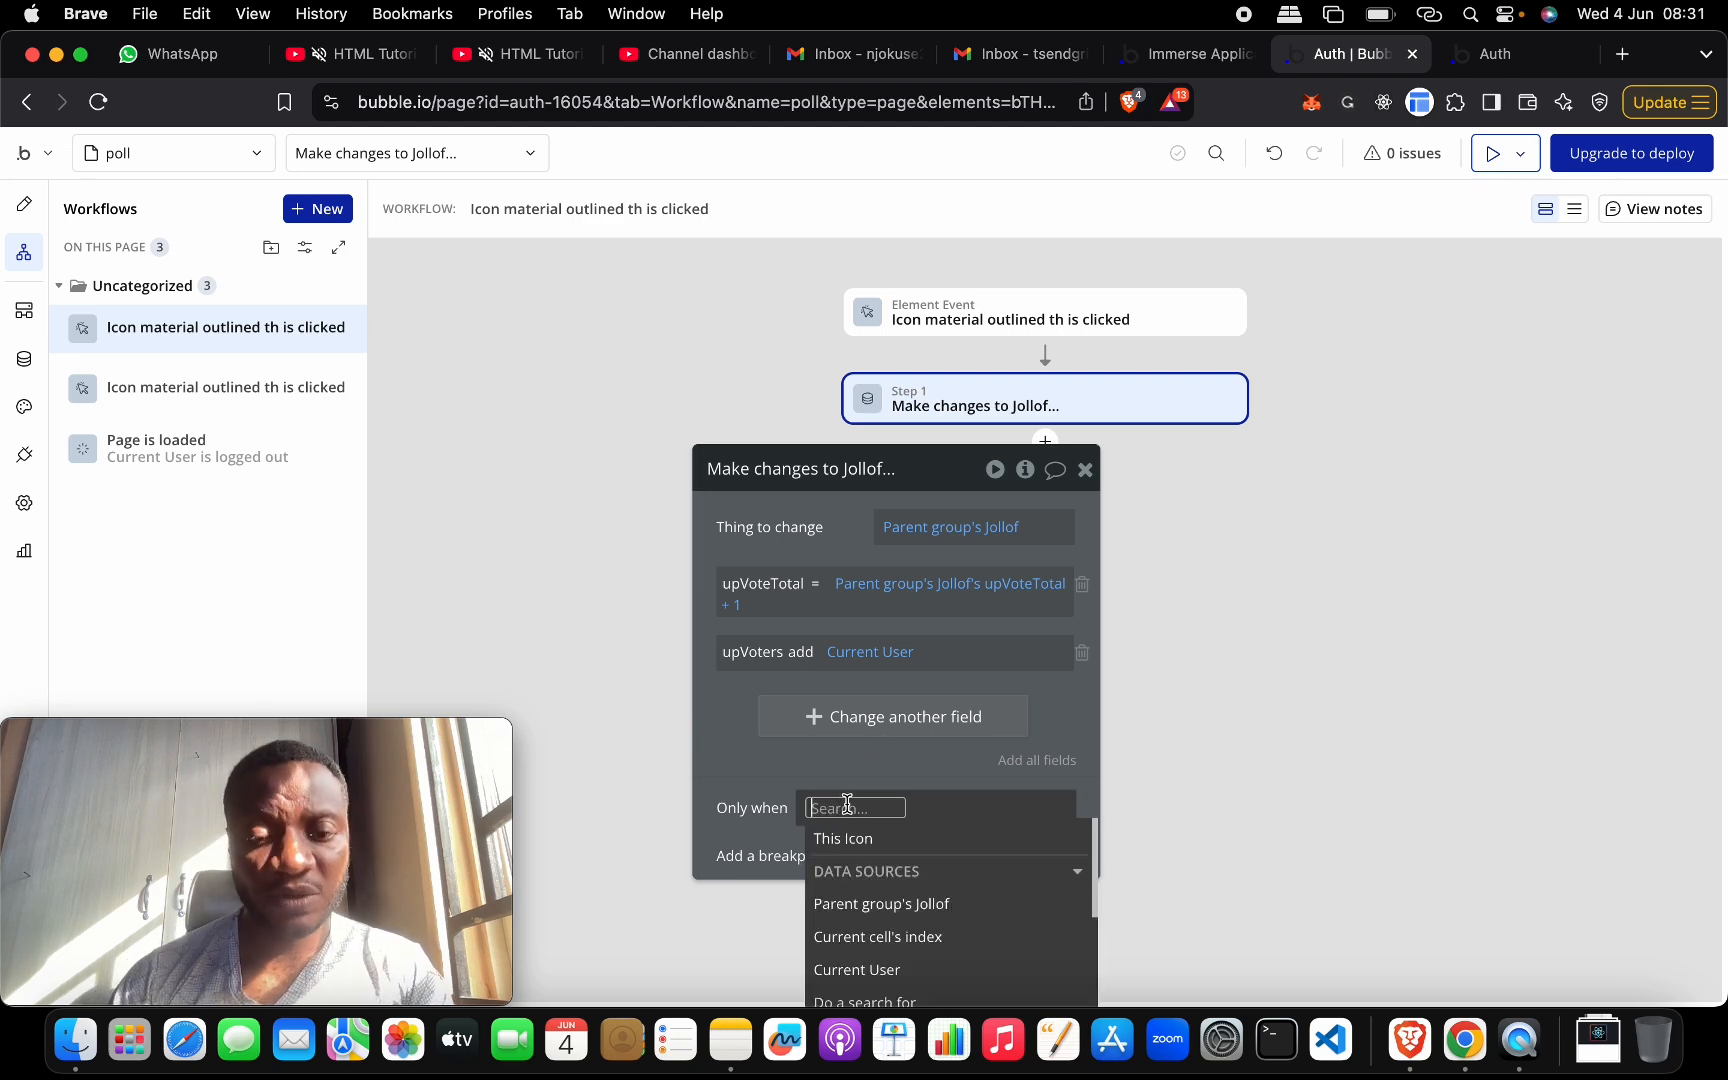
left_click(901, 905)
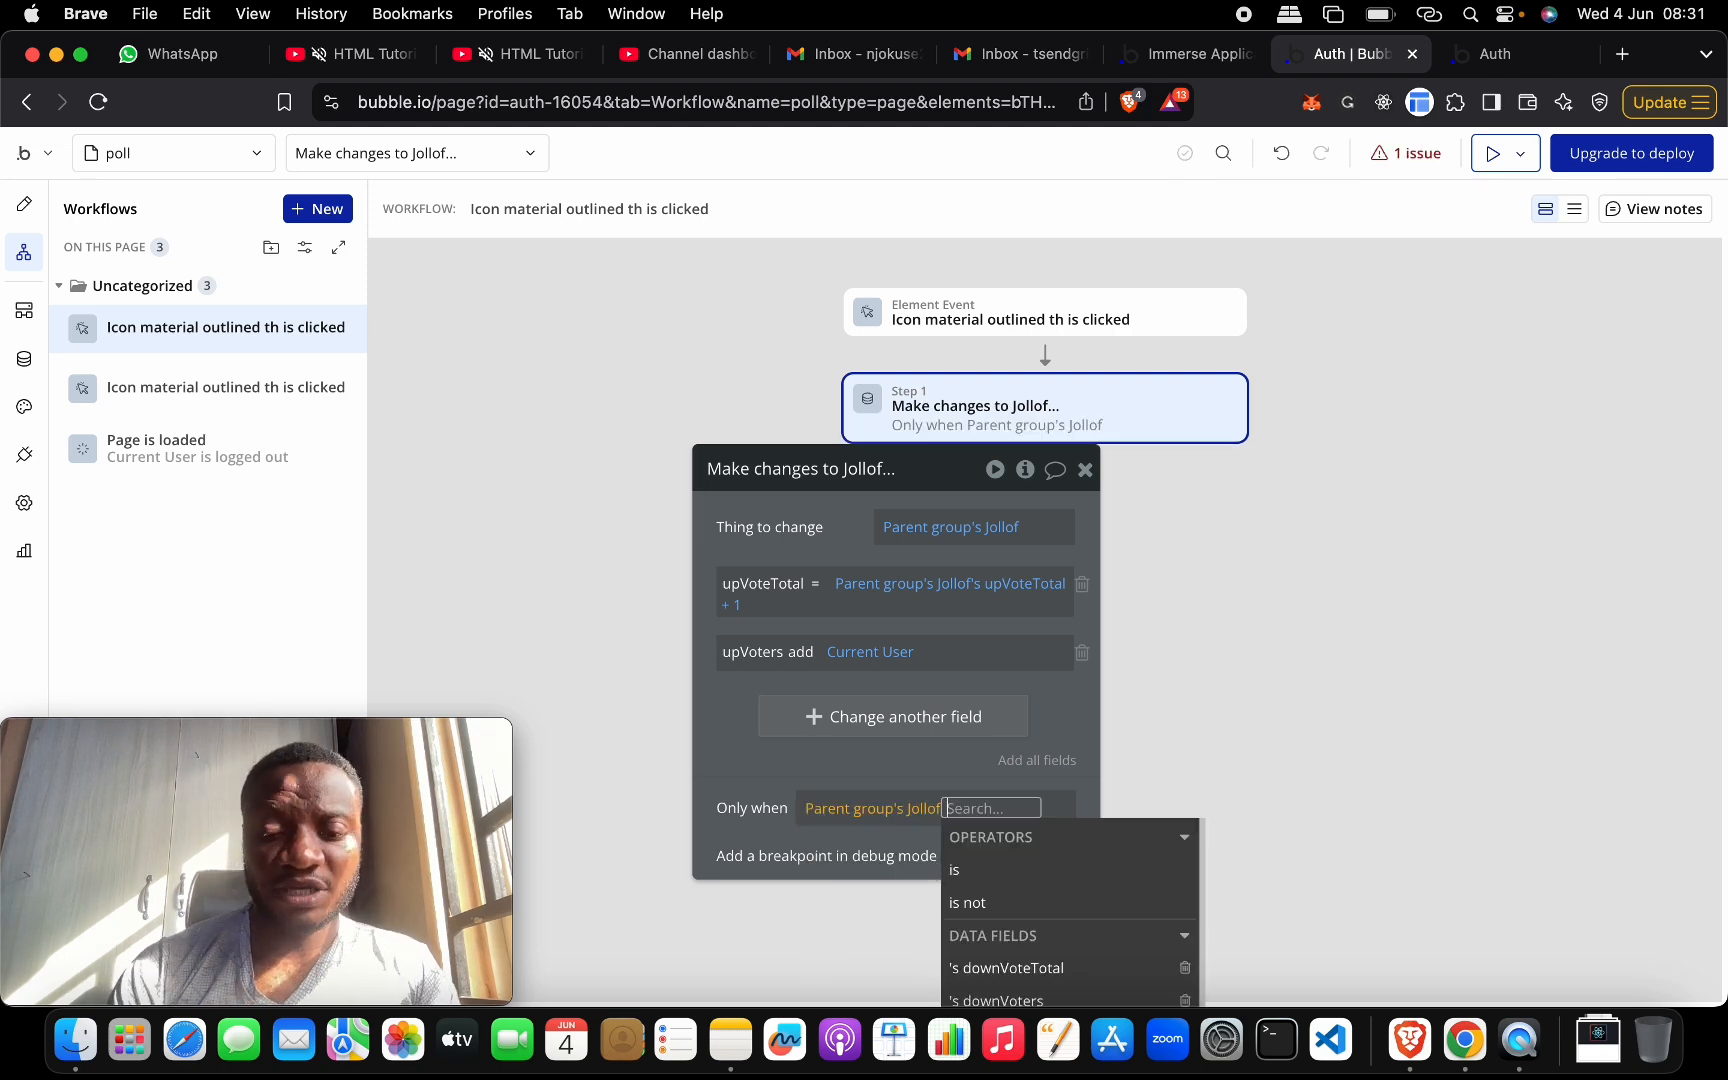
type("up")
key("Down")
key("Return")
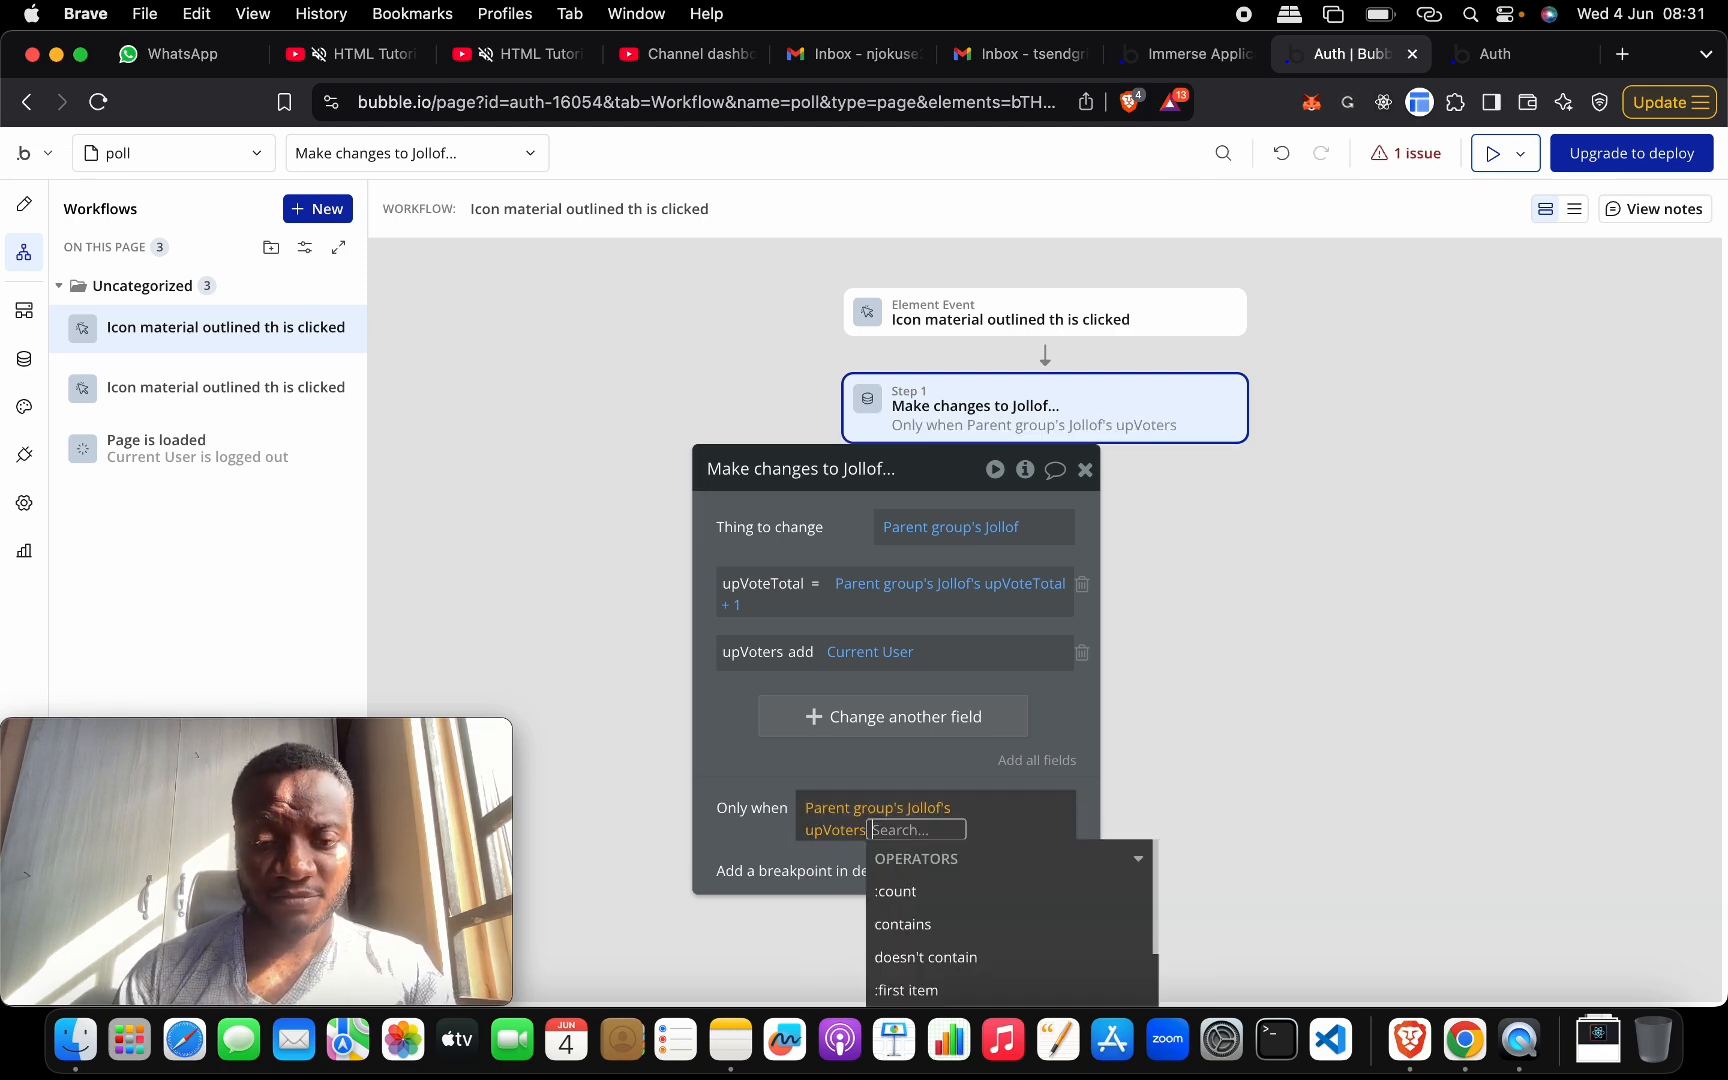
left_click(1003, 958)
left_click(968, 985)
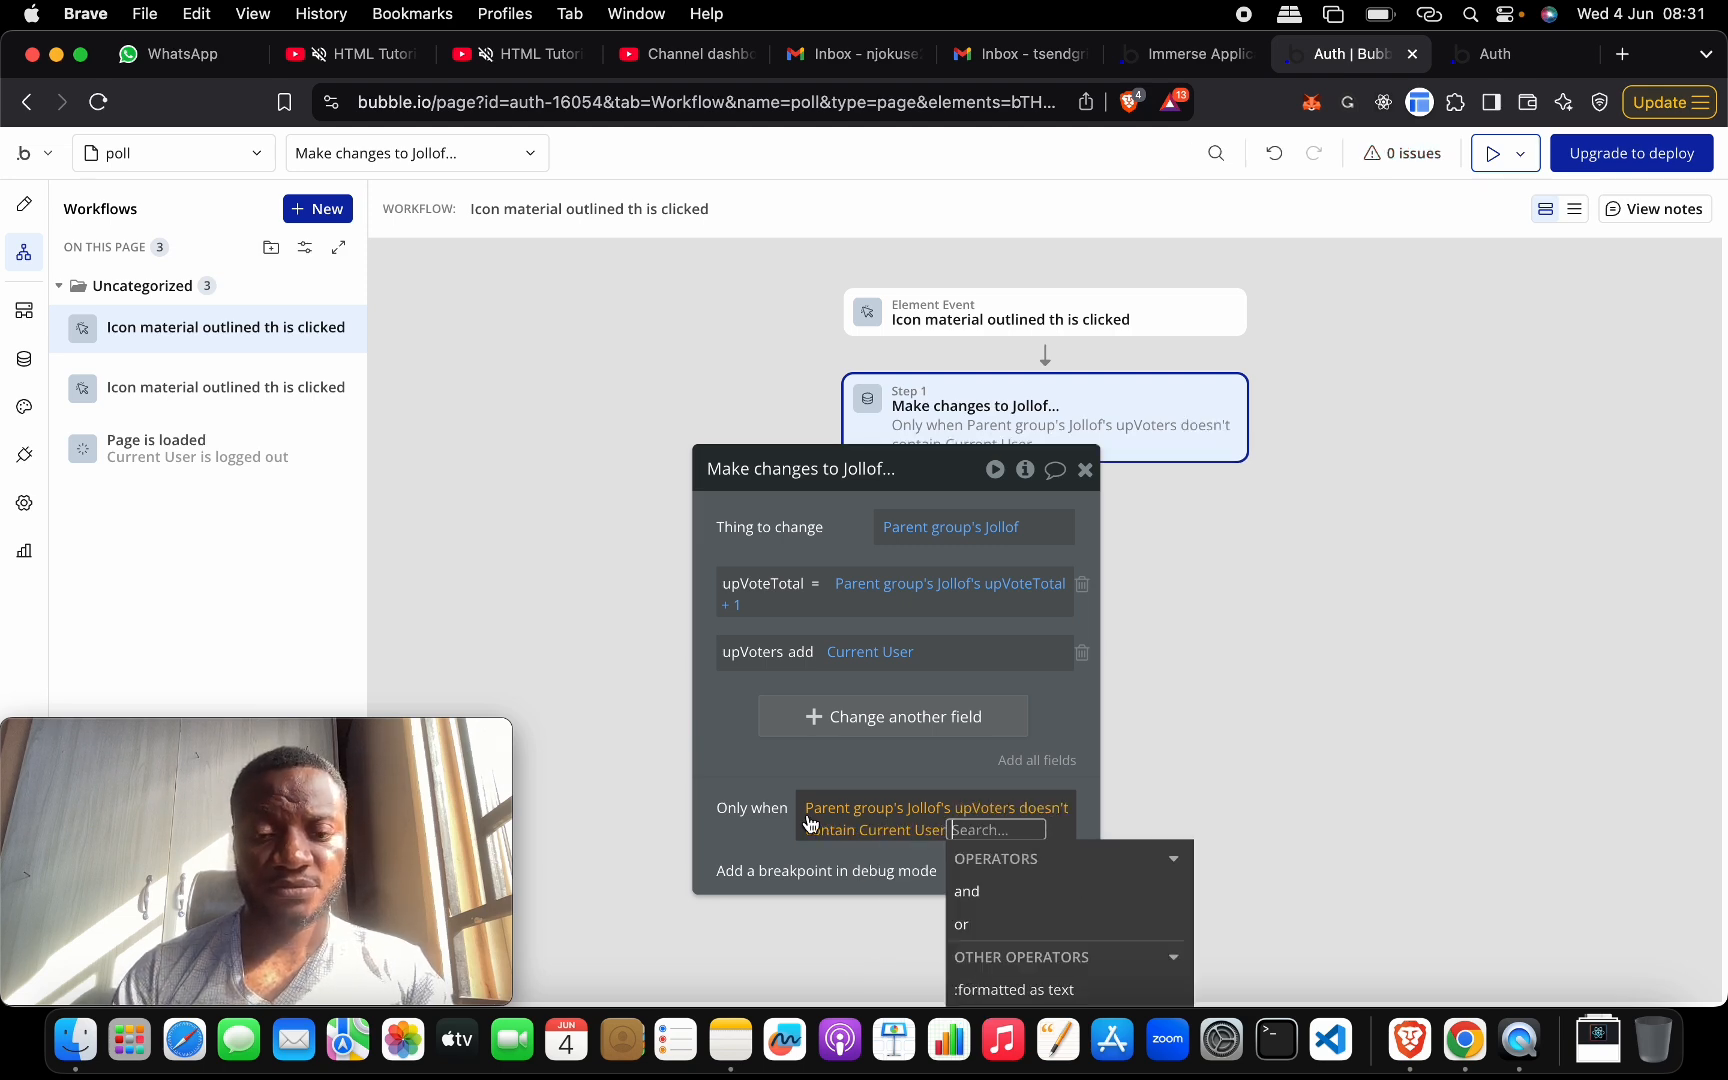
left_click(765, 767)
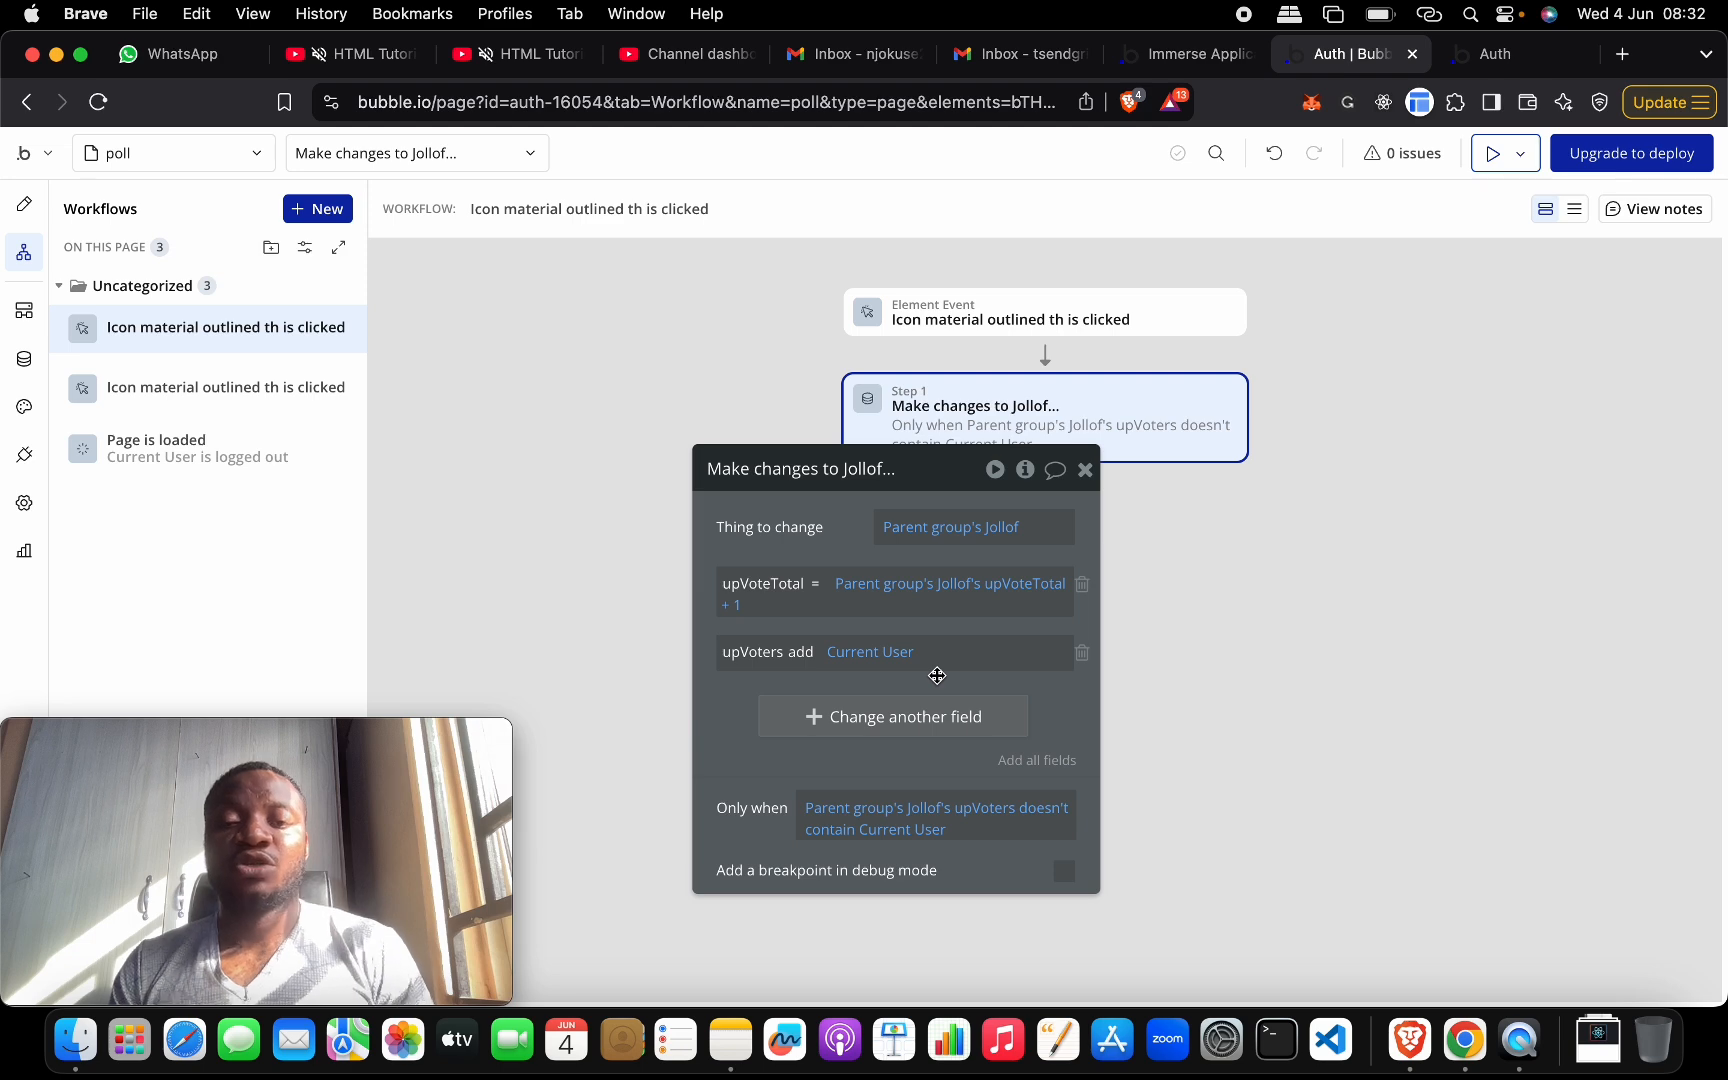
left_click(1086, 470)
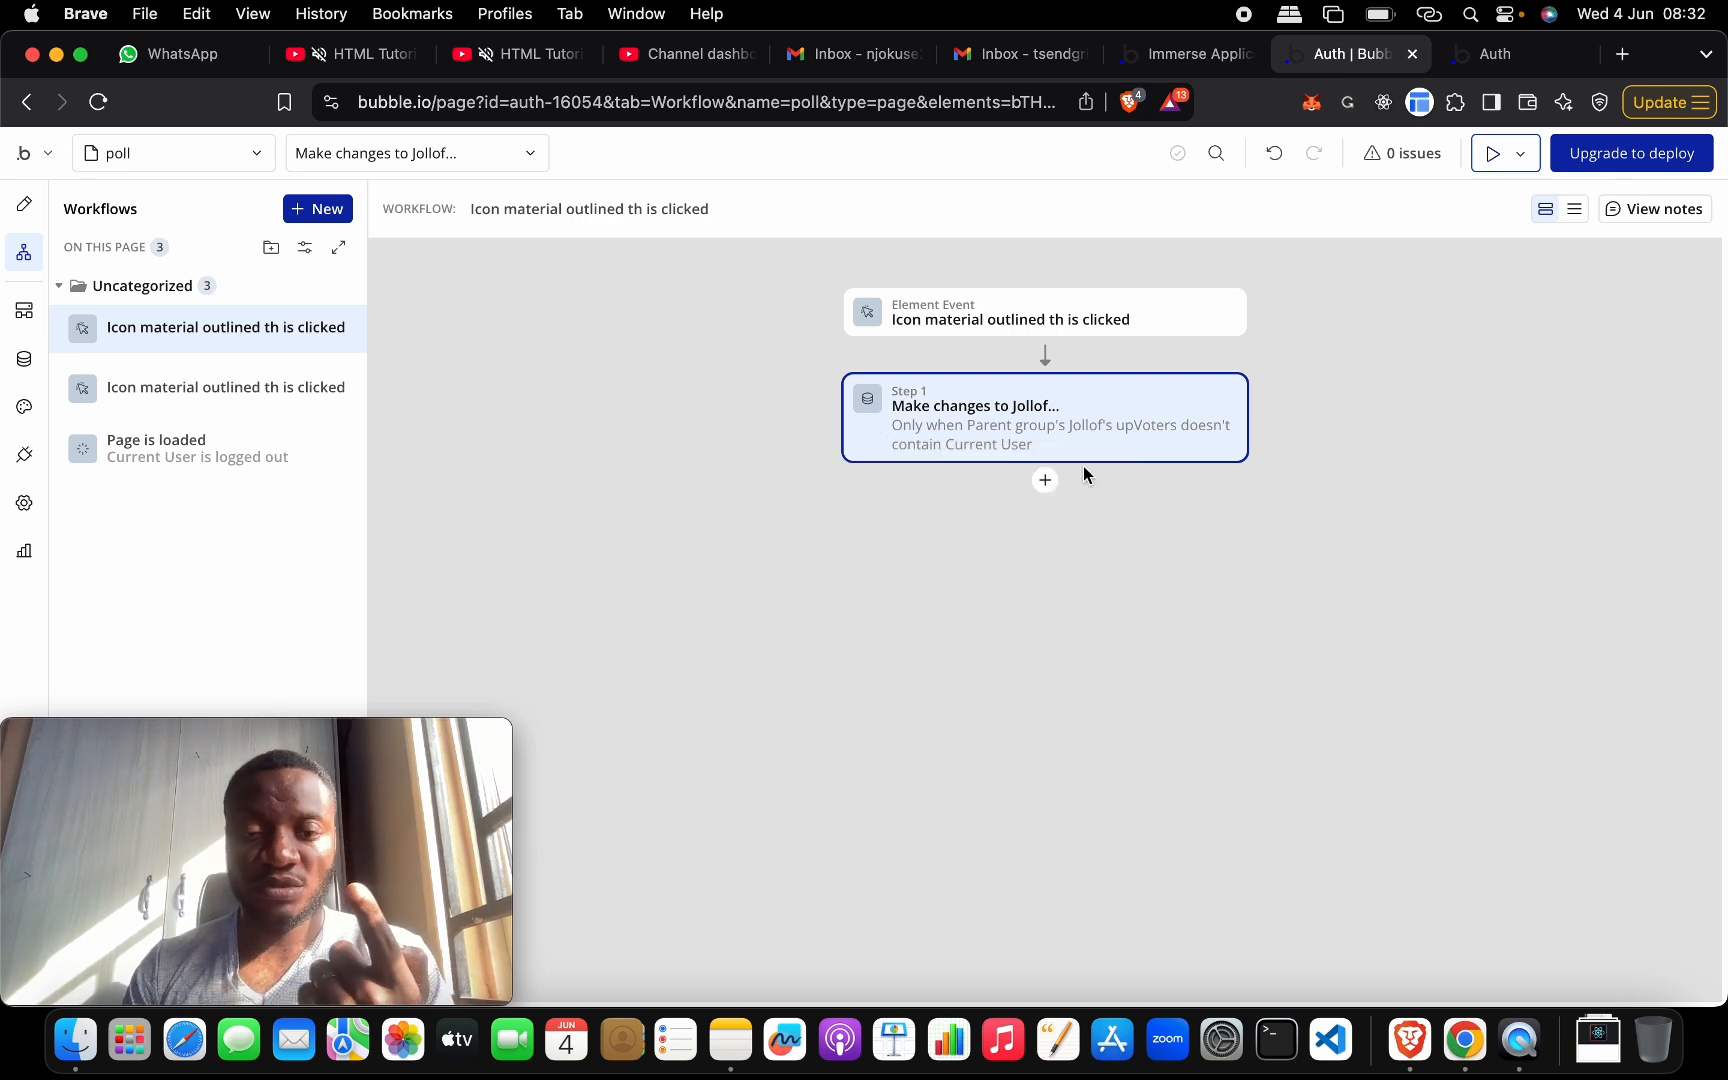
- Open the workflow of the thumbs-down icon on the poll page and its Make changes to Jollof action
left_click(24, 204)
left_click(1466, 513)
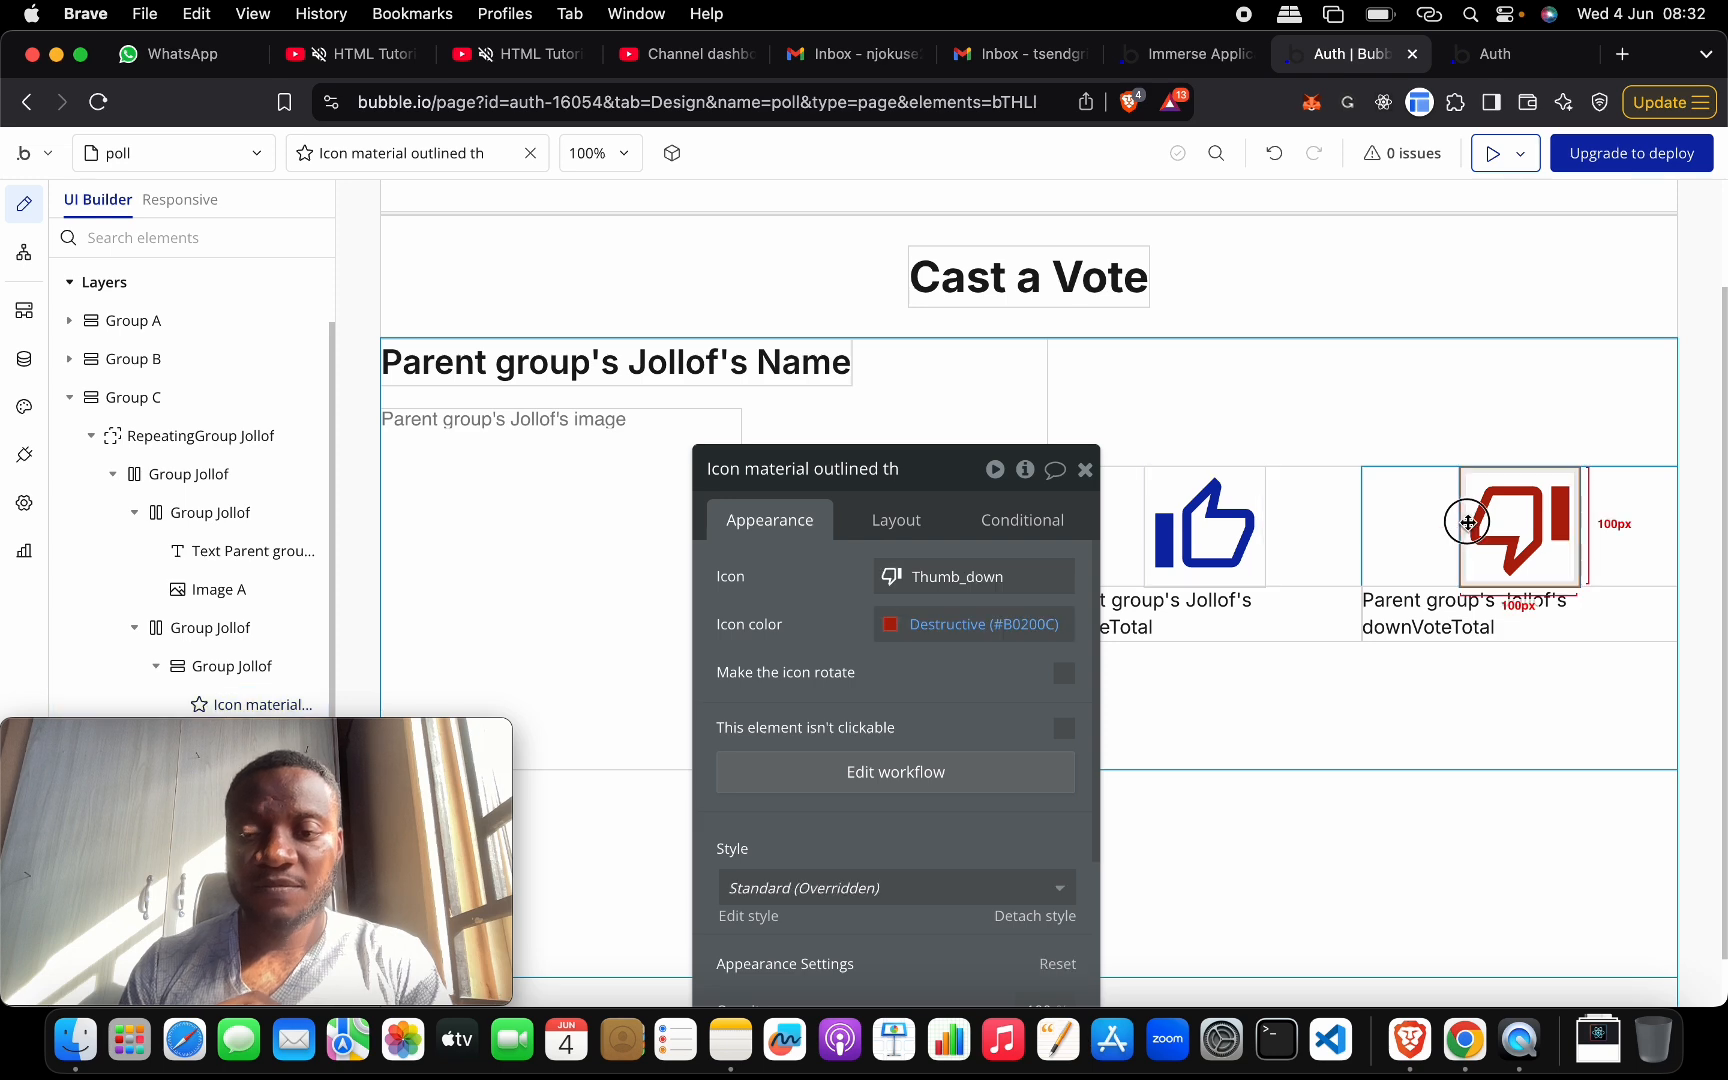
left_click(940, 780)
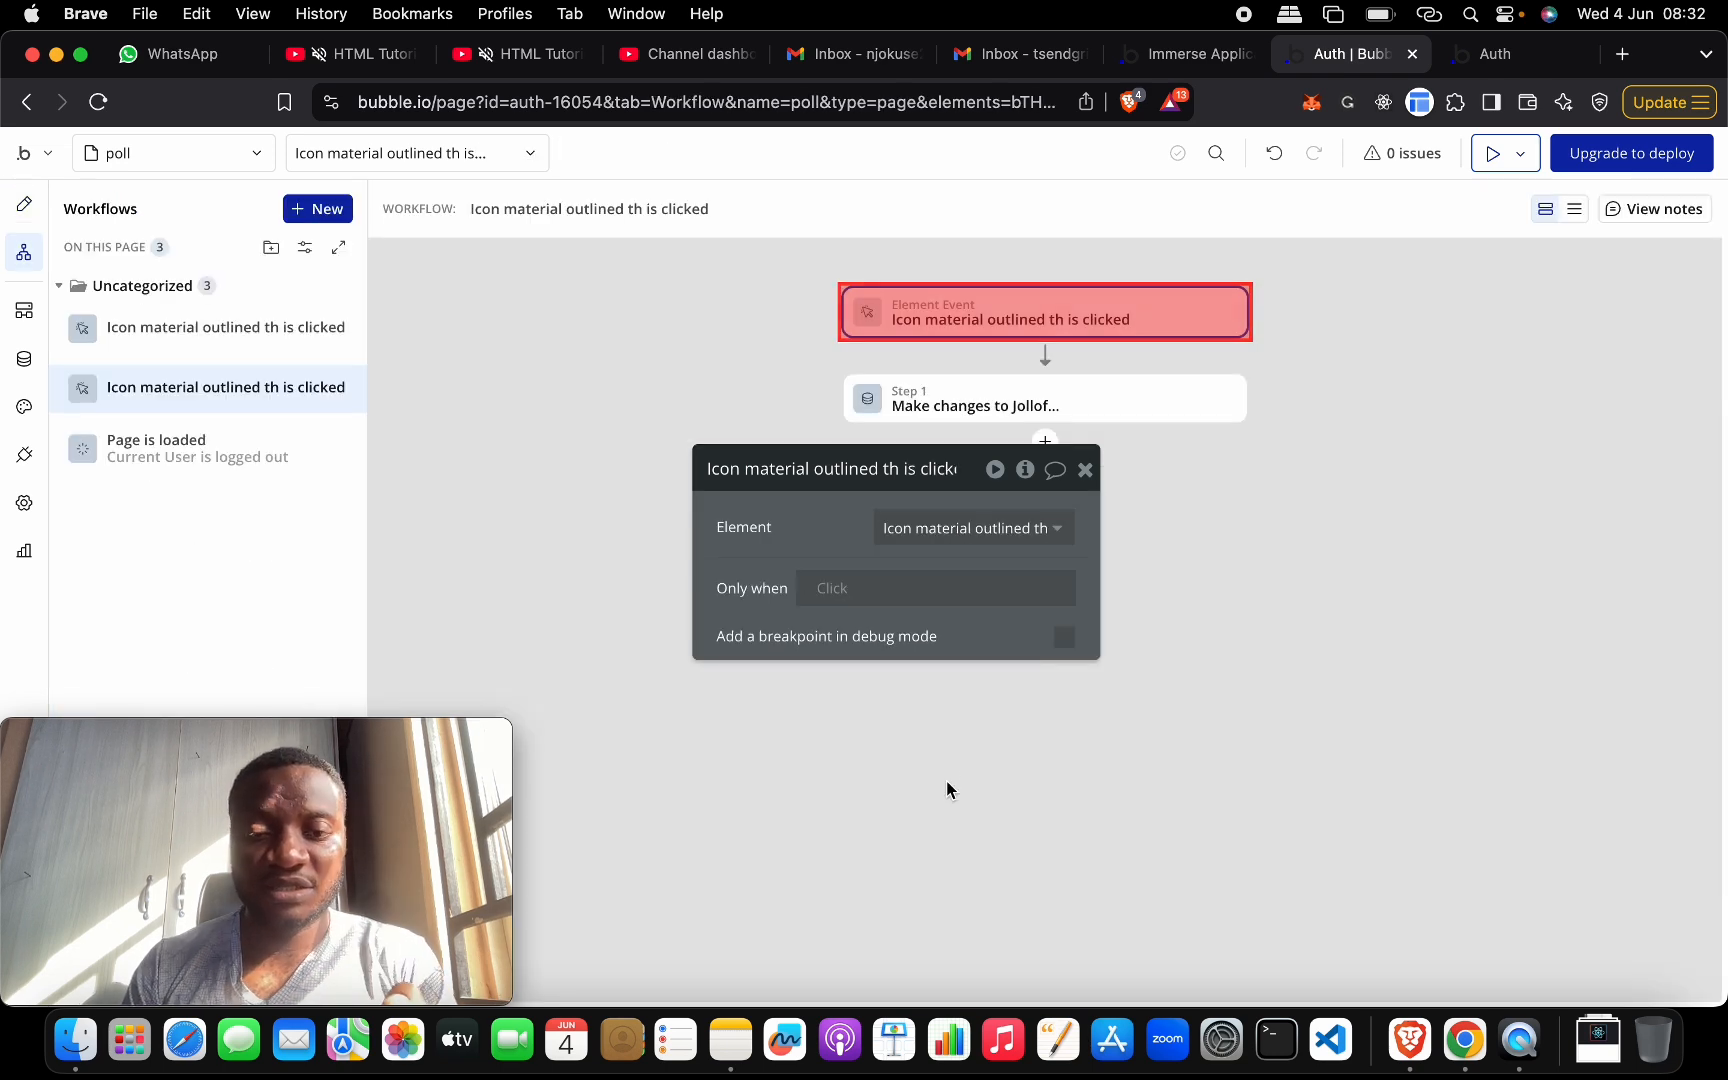
left_click(962, 407)
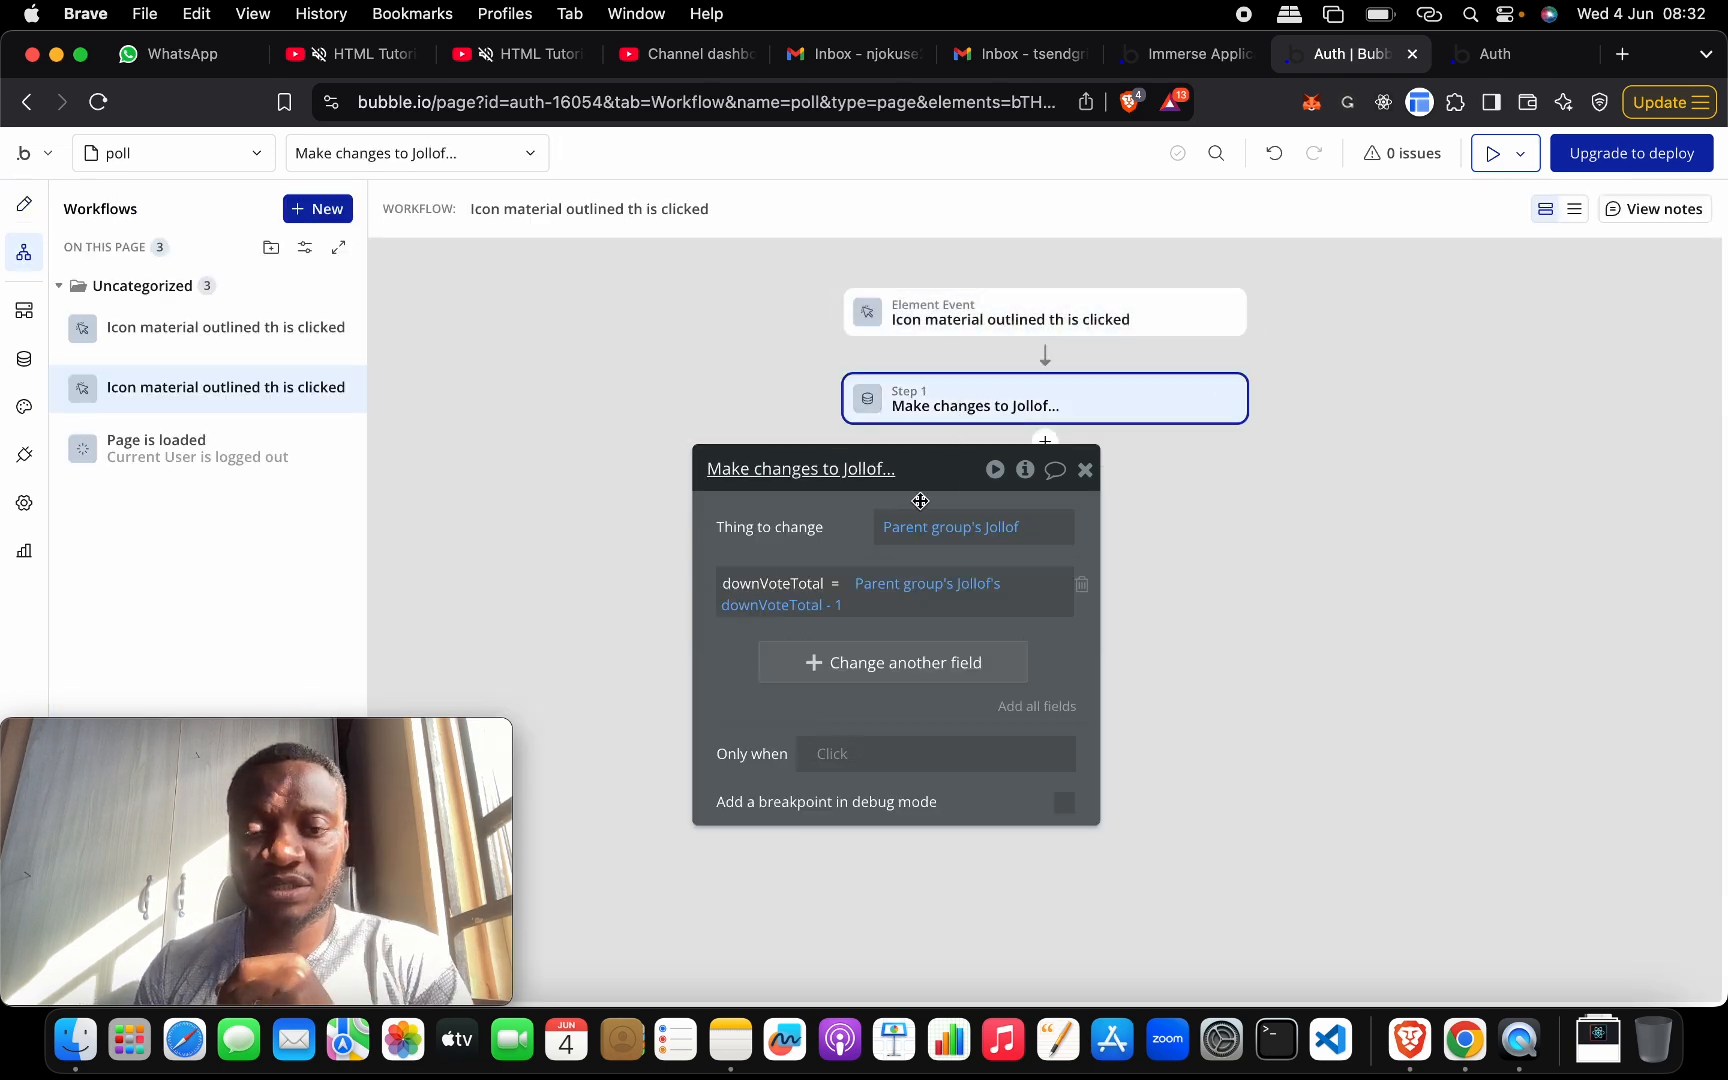
- Add a field change to the thumbs-down action that adds Current User to the downVoters list
left_click(838, 667)
left_click(742, 654)
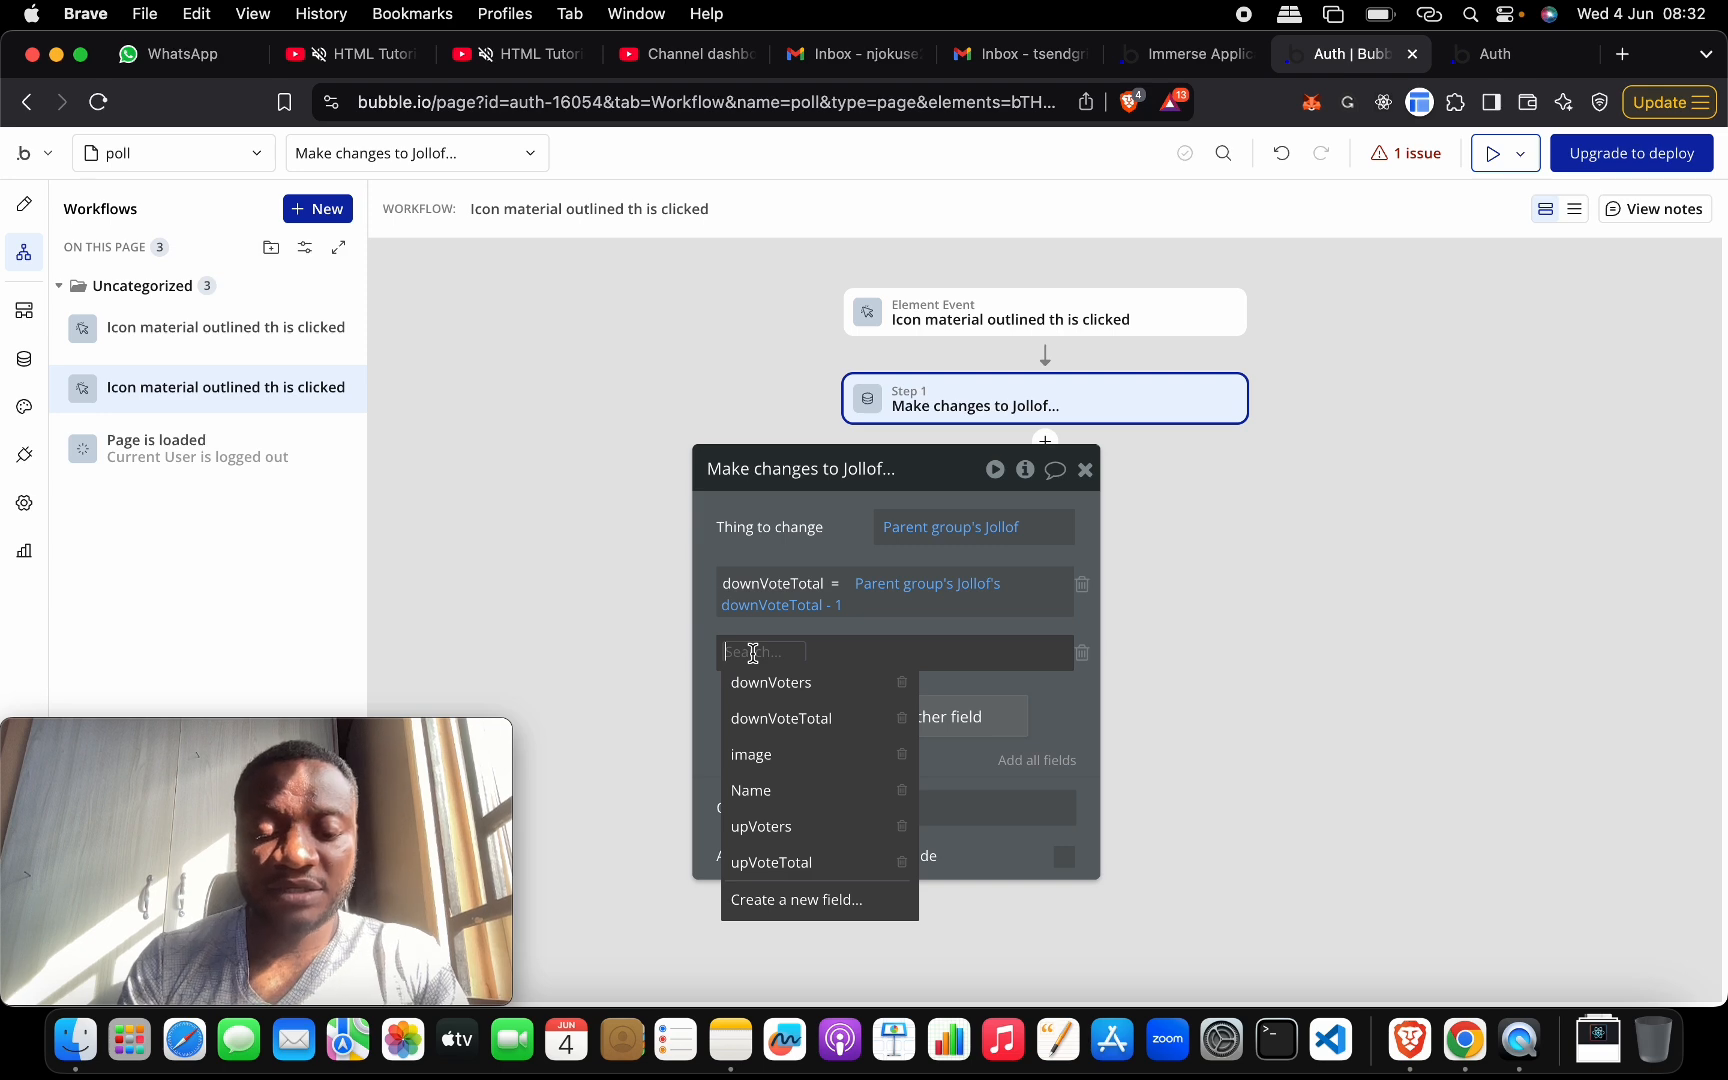
type("do")
left_click(806, 685)
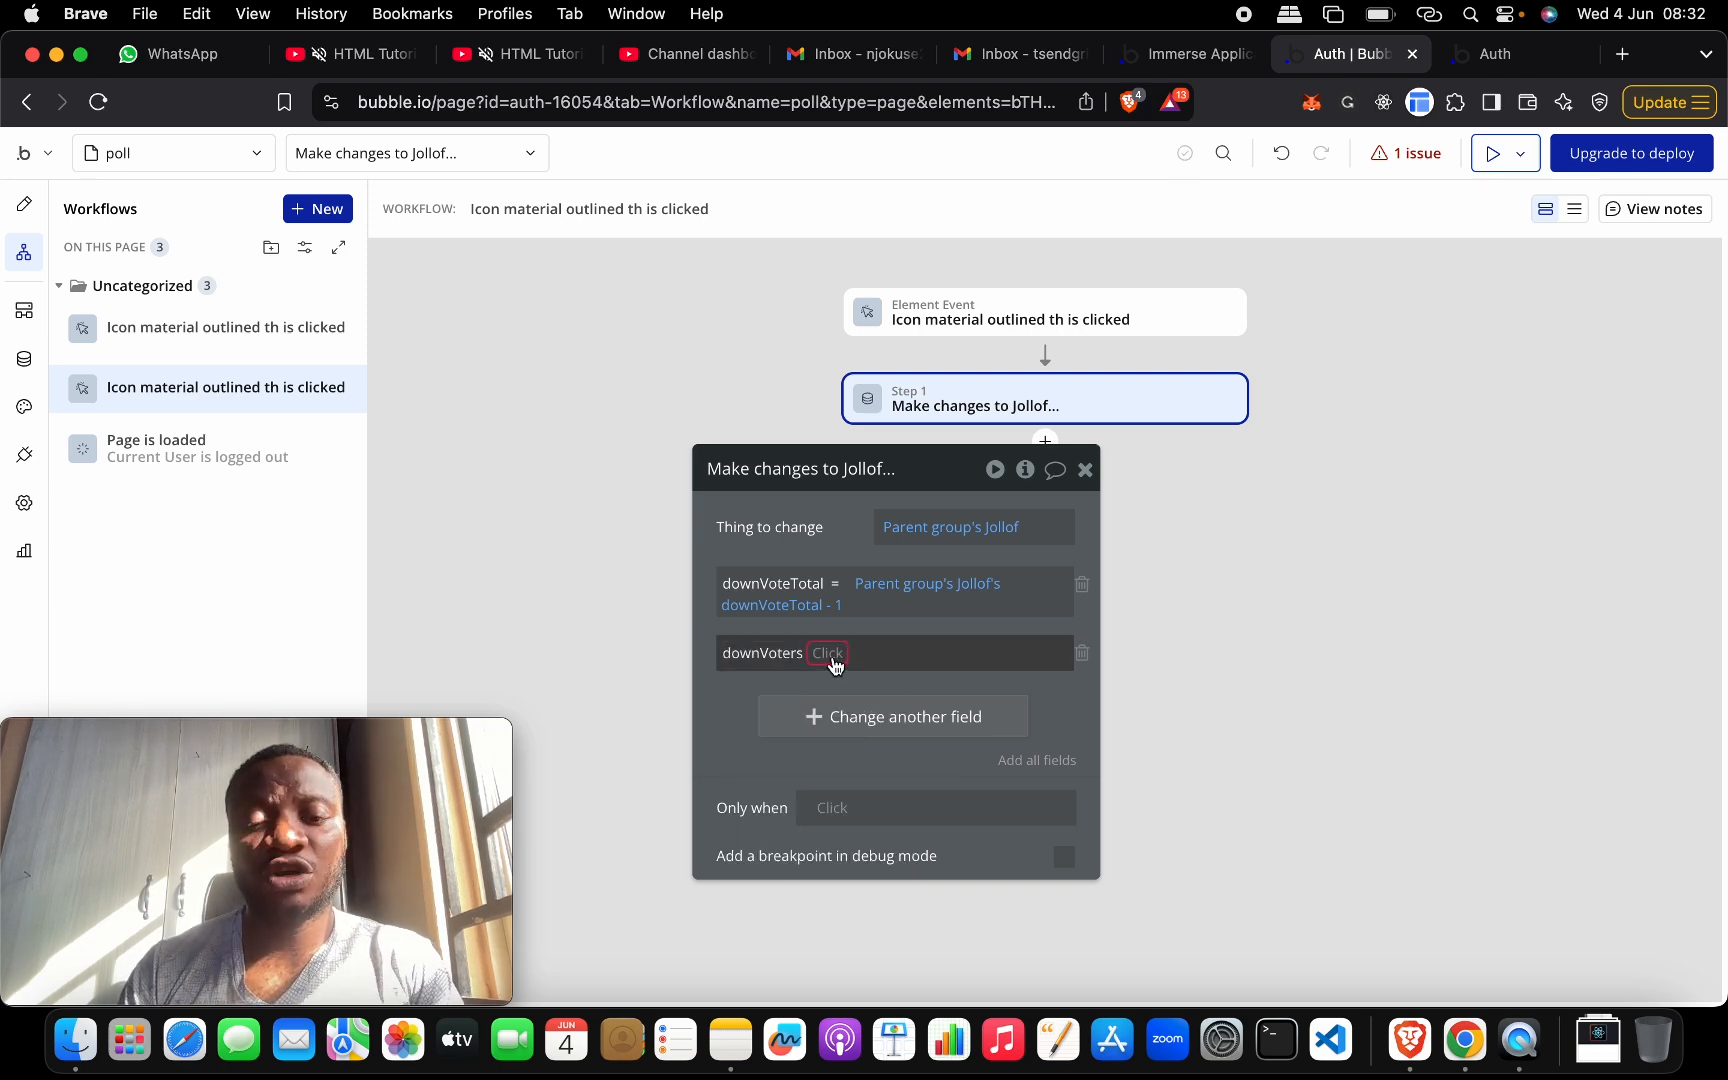
left_click(833, 660)
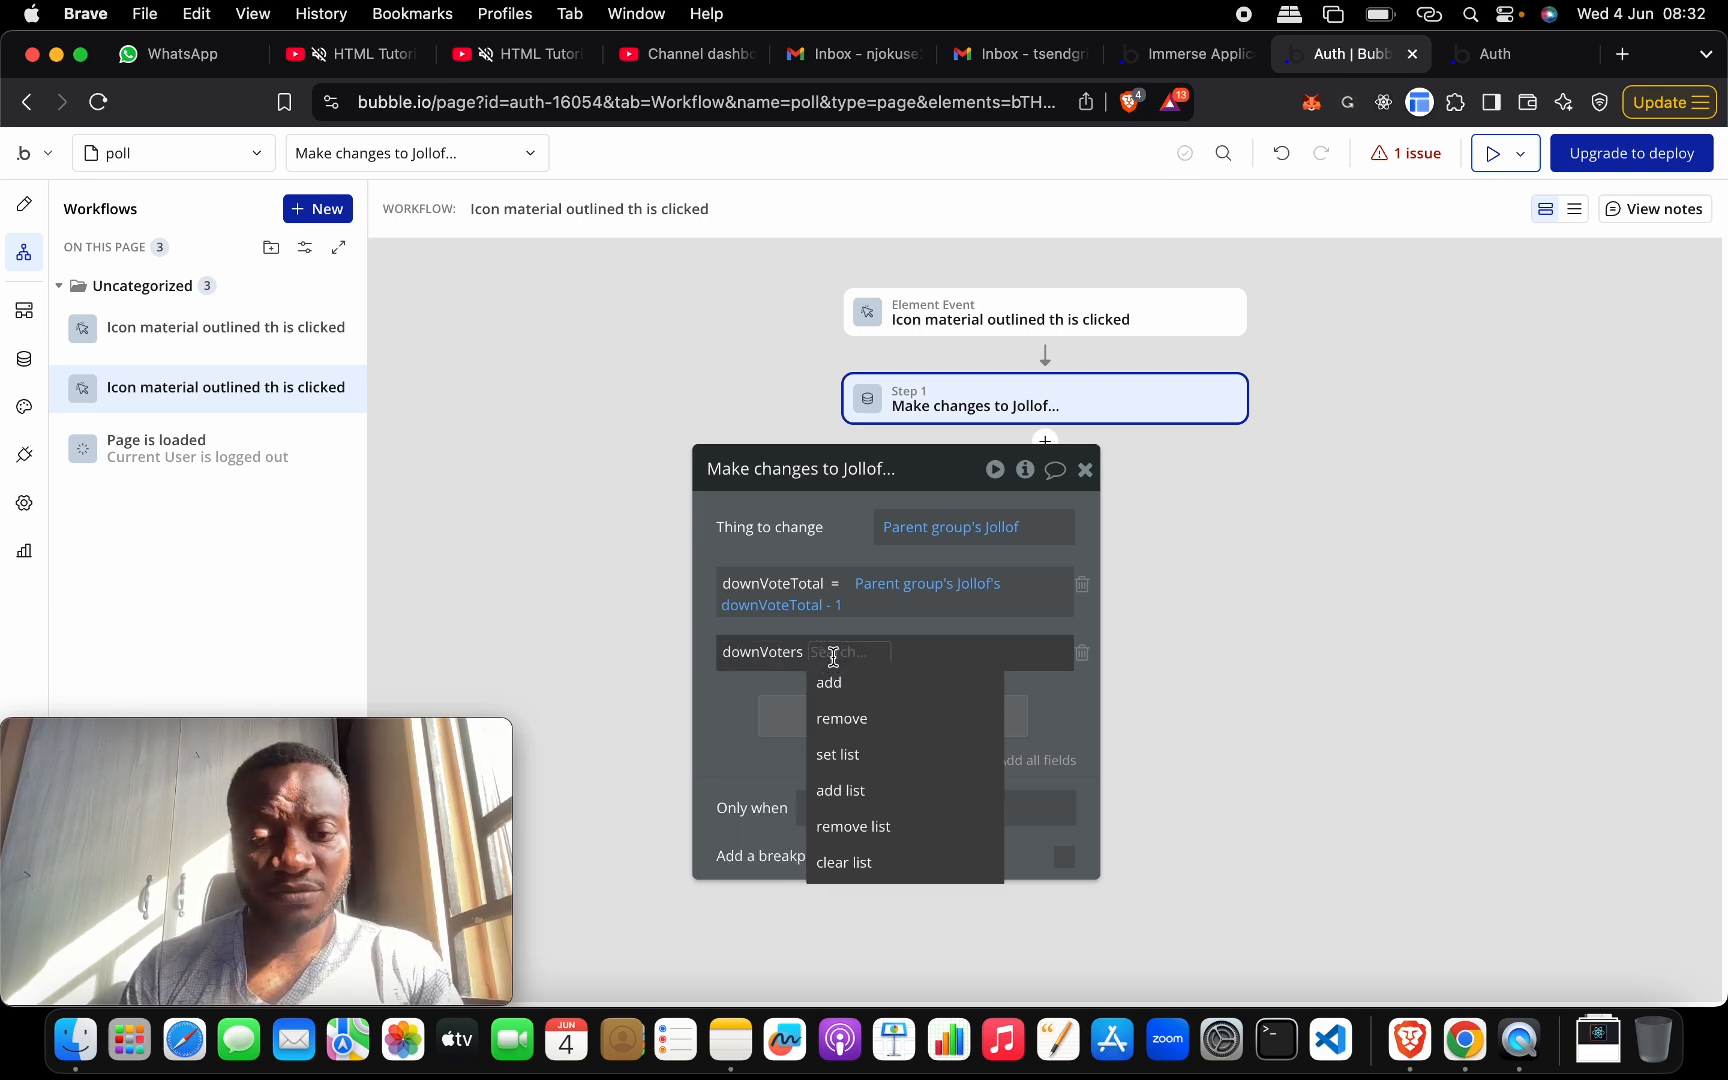
left_click(893, 694)
left_click(880, 667)
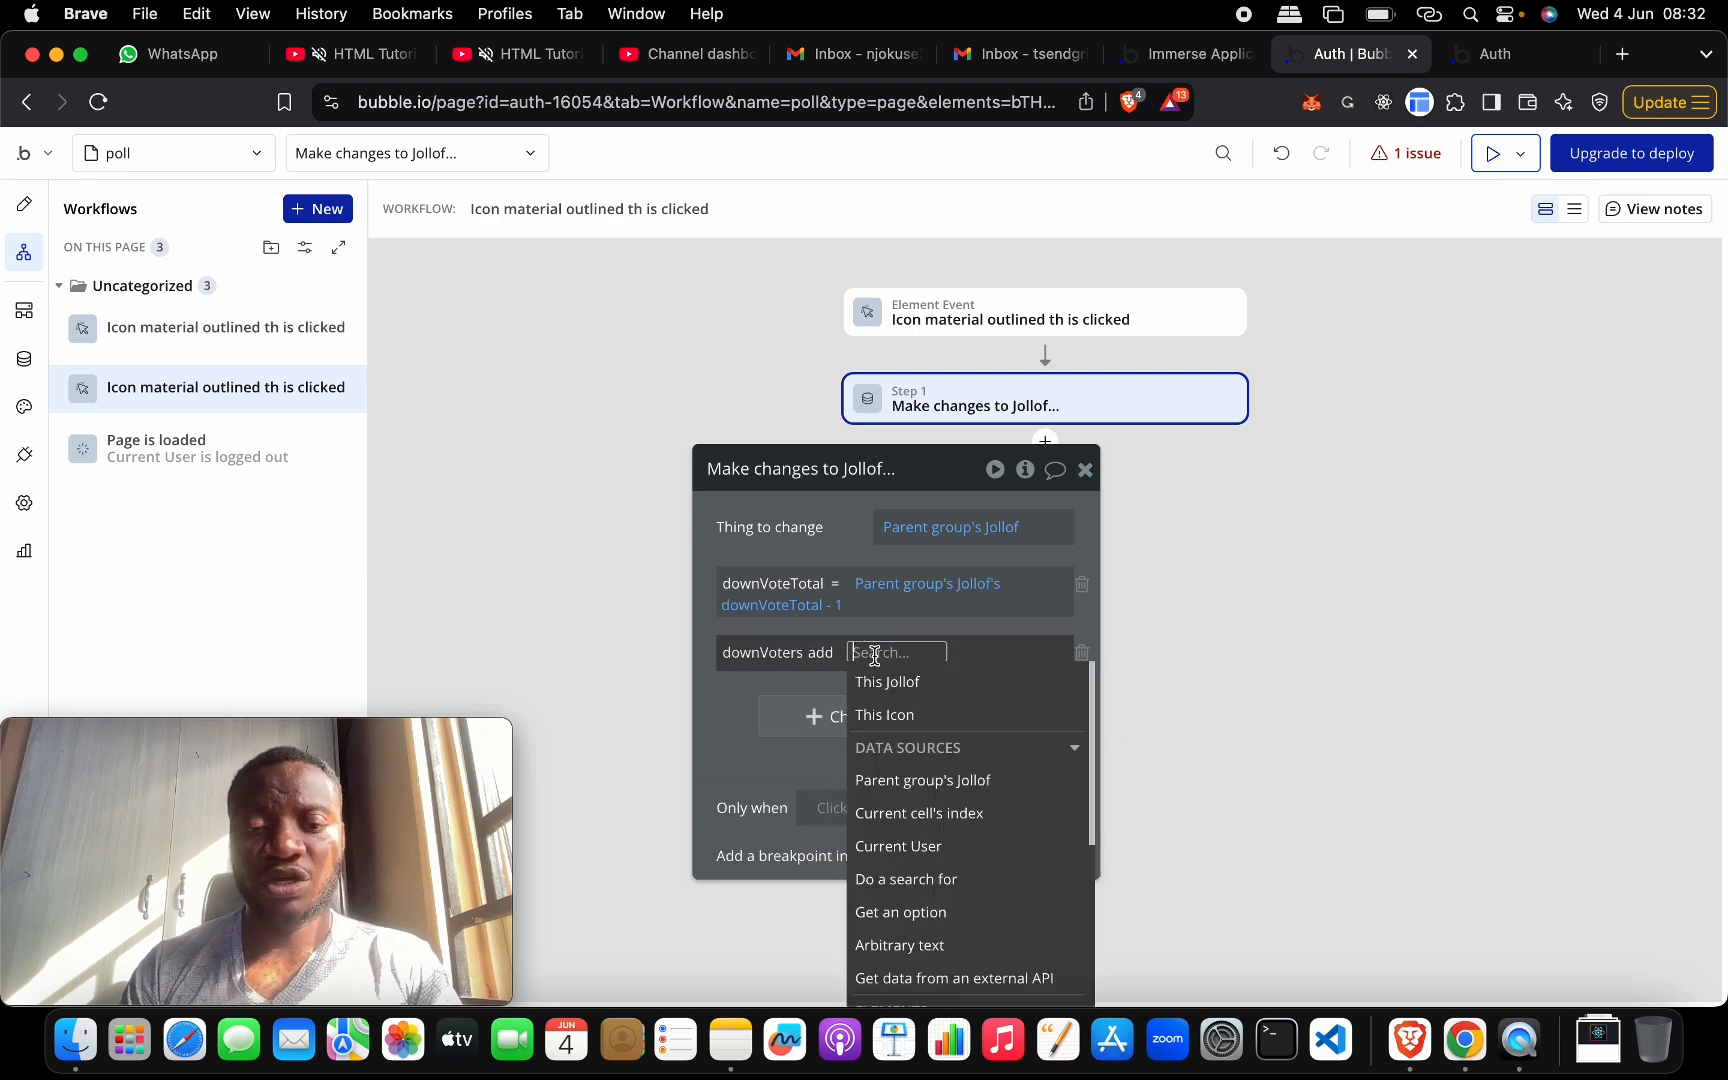
left_click(920, 847)
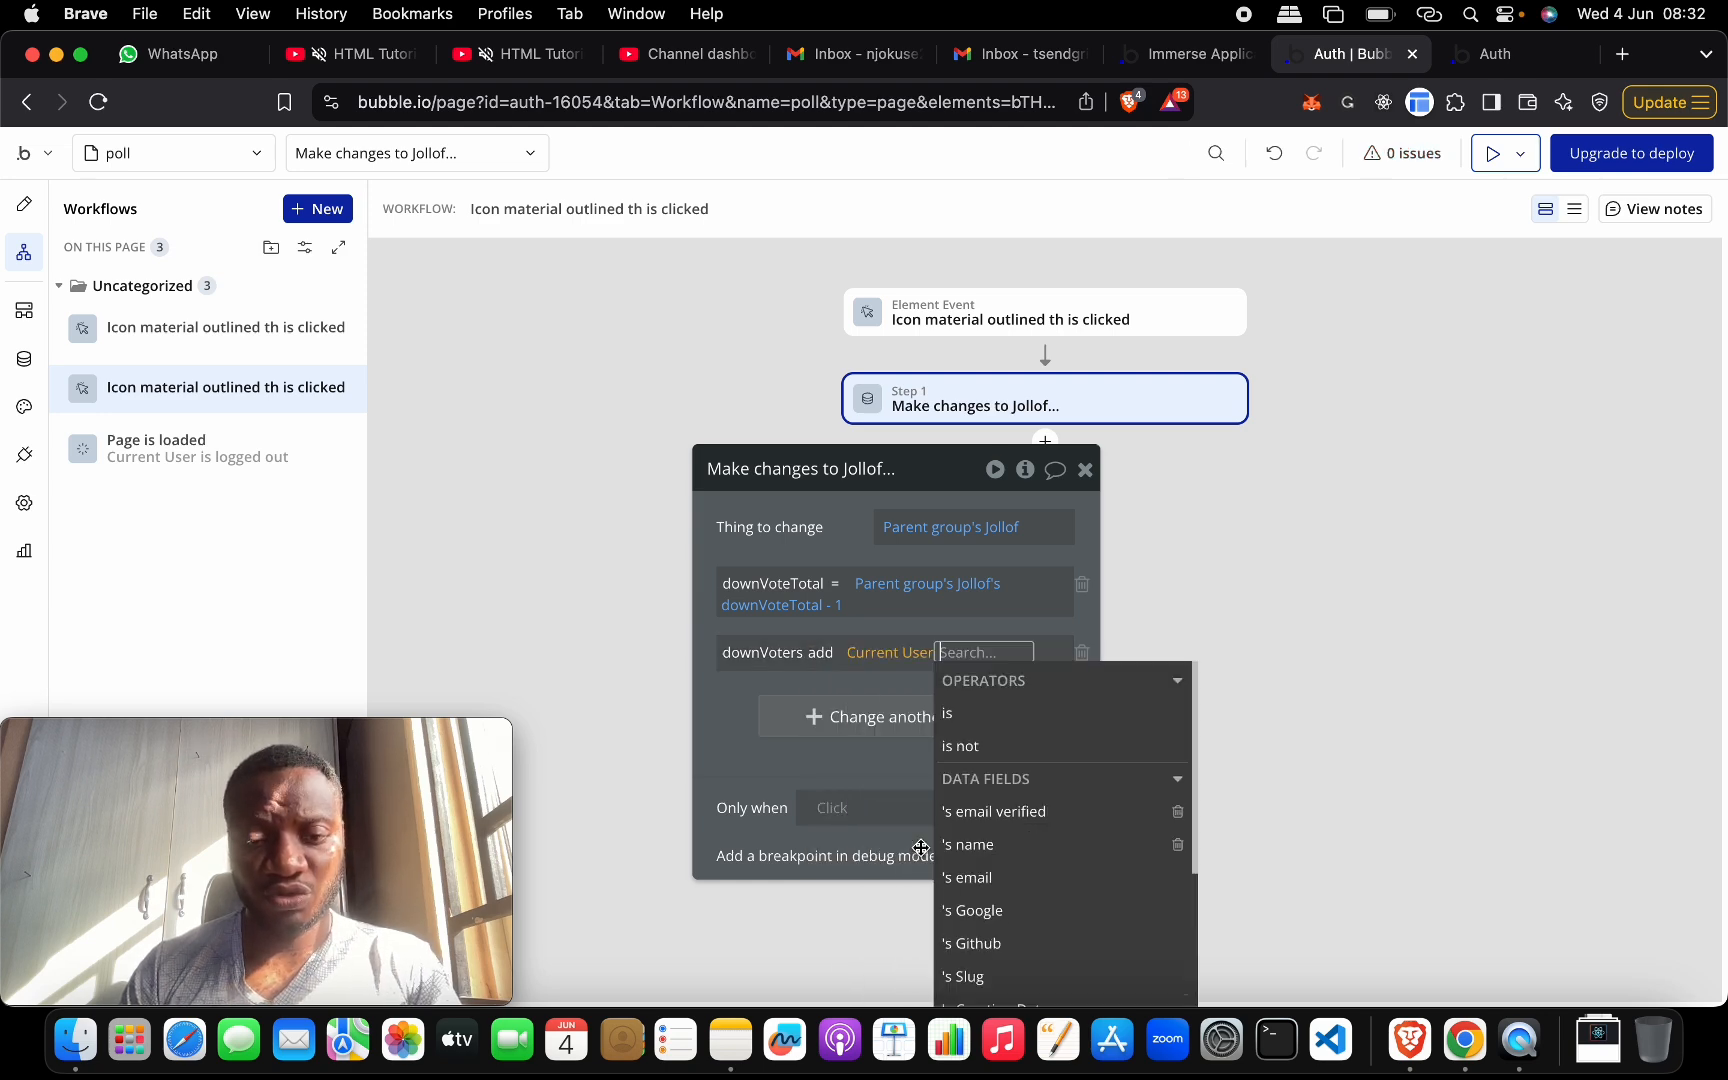
- Restrict the thumbs-down action to run only when Parent group's Jollof's downVoters doesn't contain Current User, and close its properties
left_click(830, 808)
left_click(838, 808)
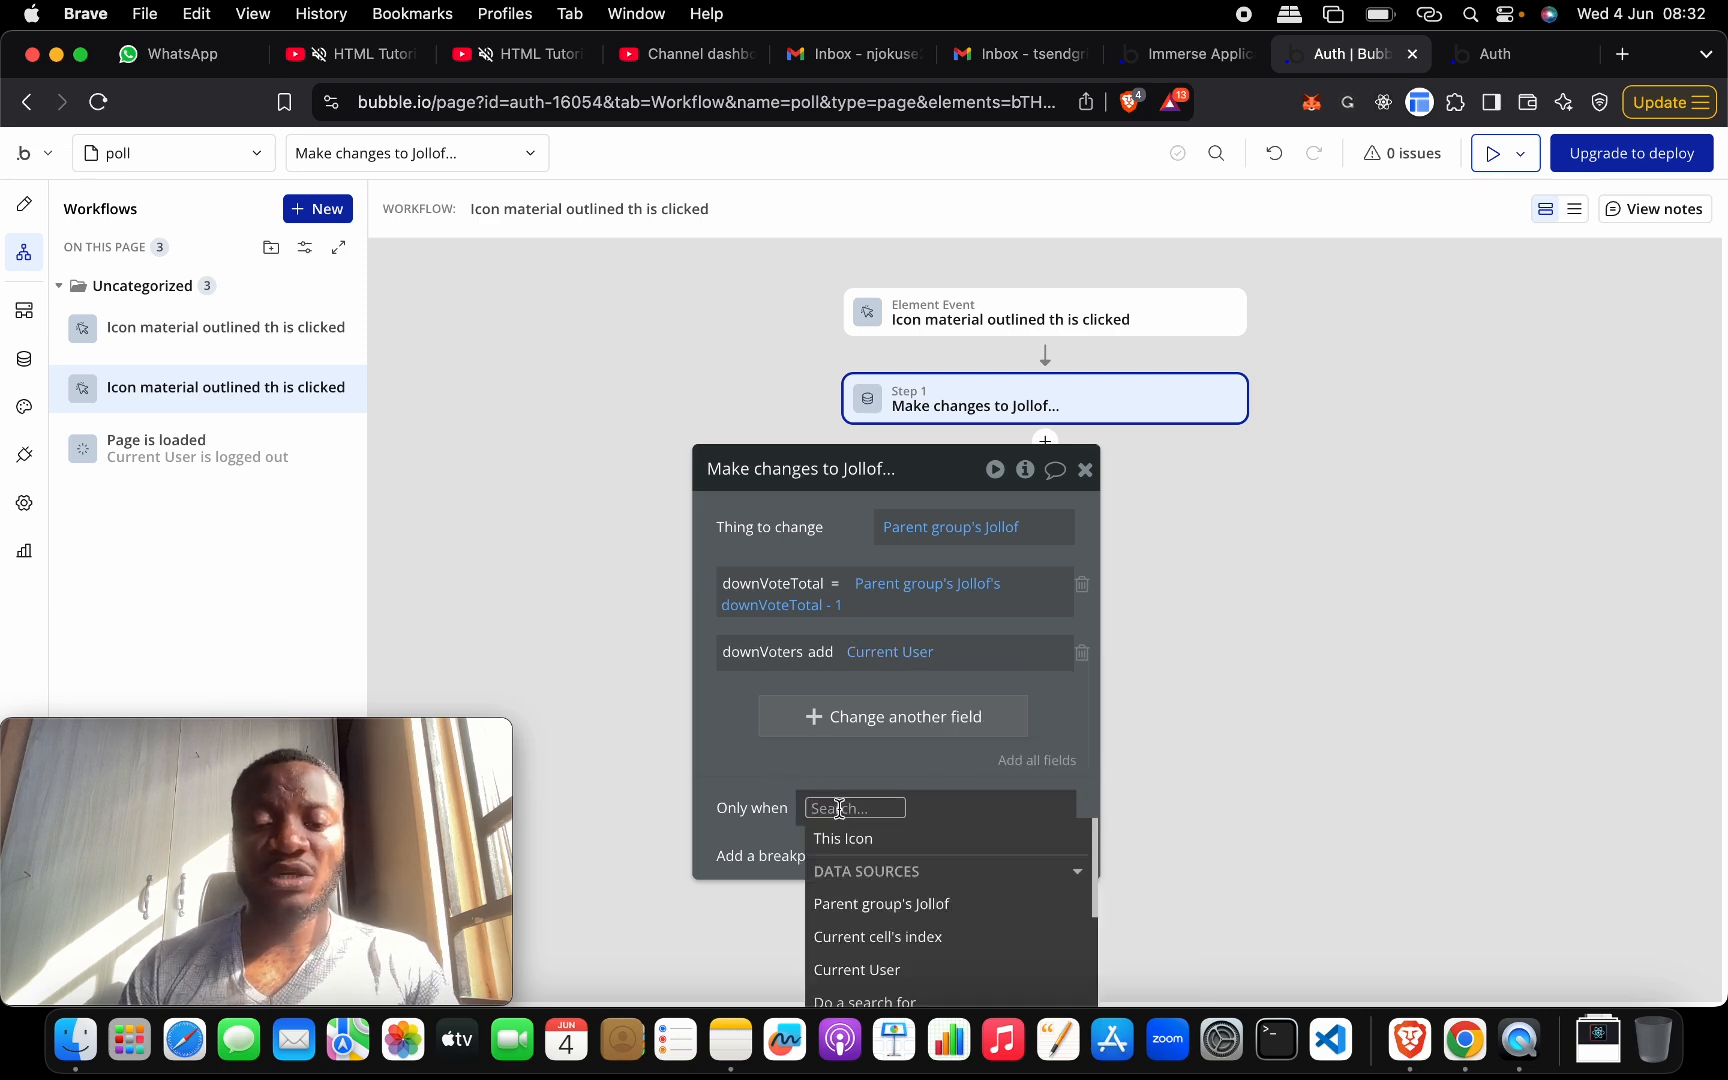
left_click(887, 900)
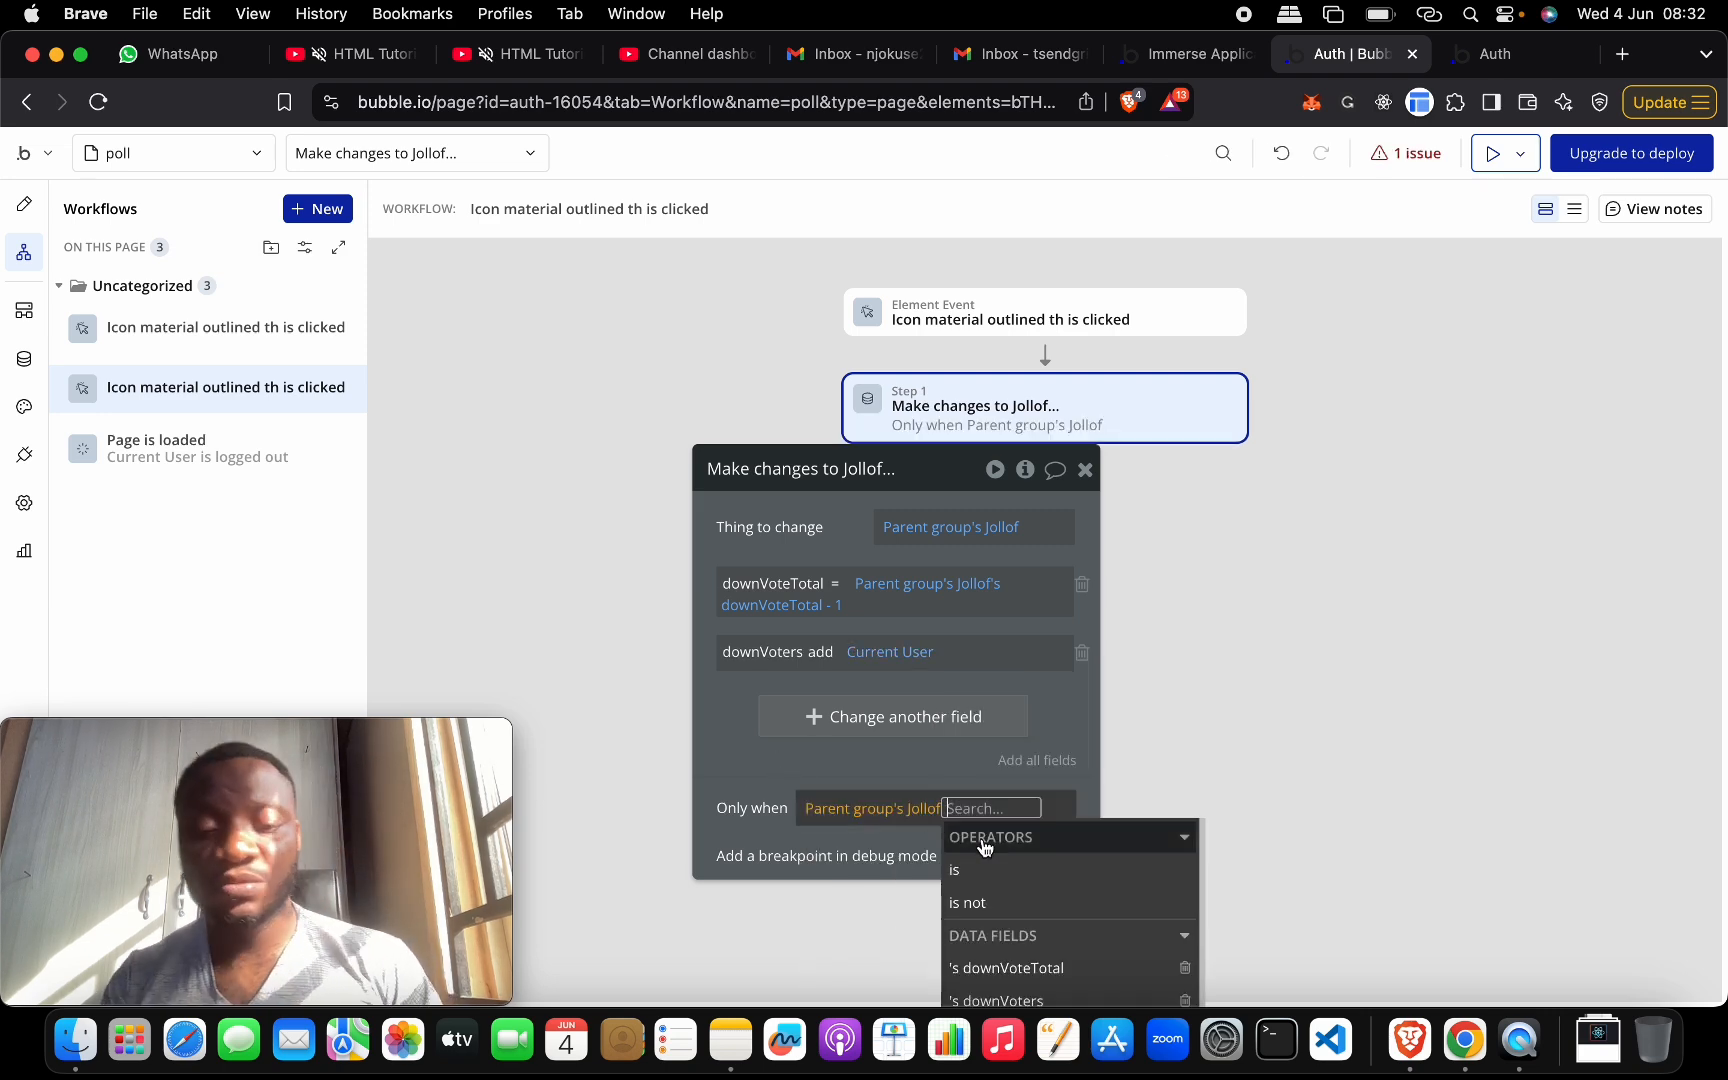
left_click(1022, 1002)
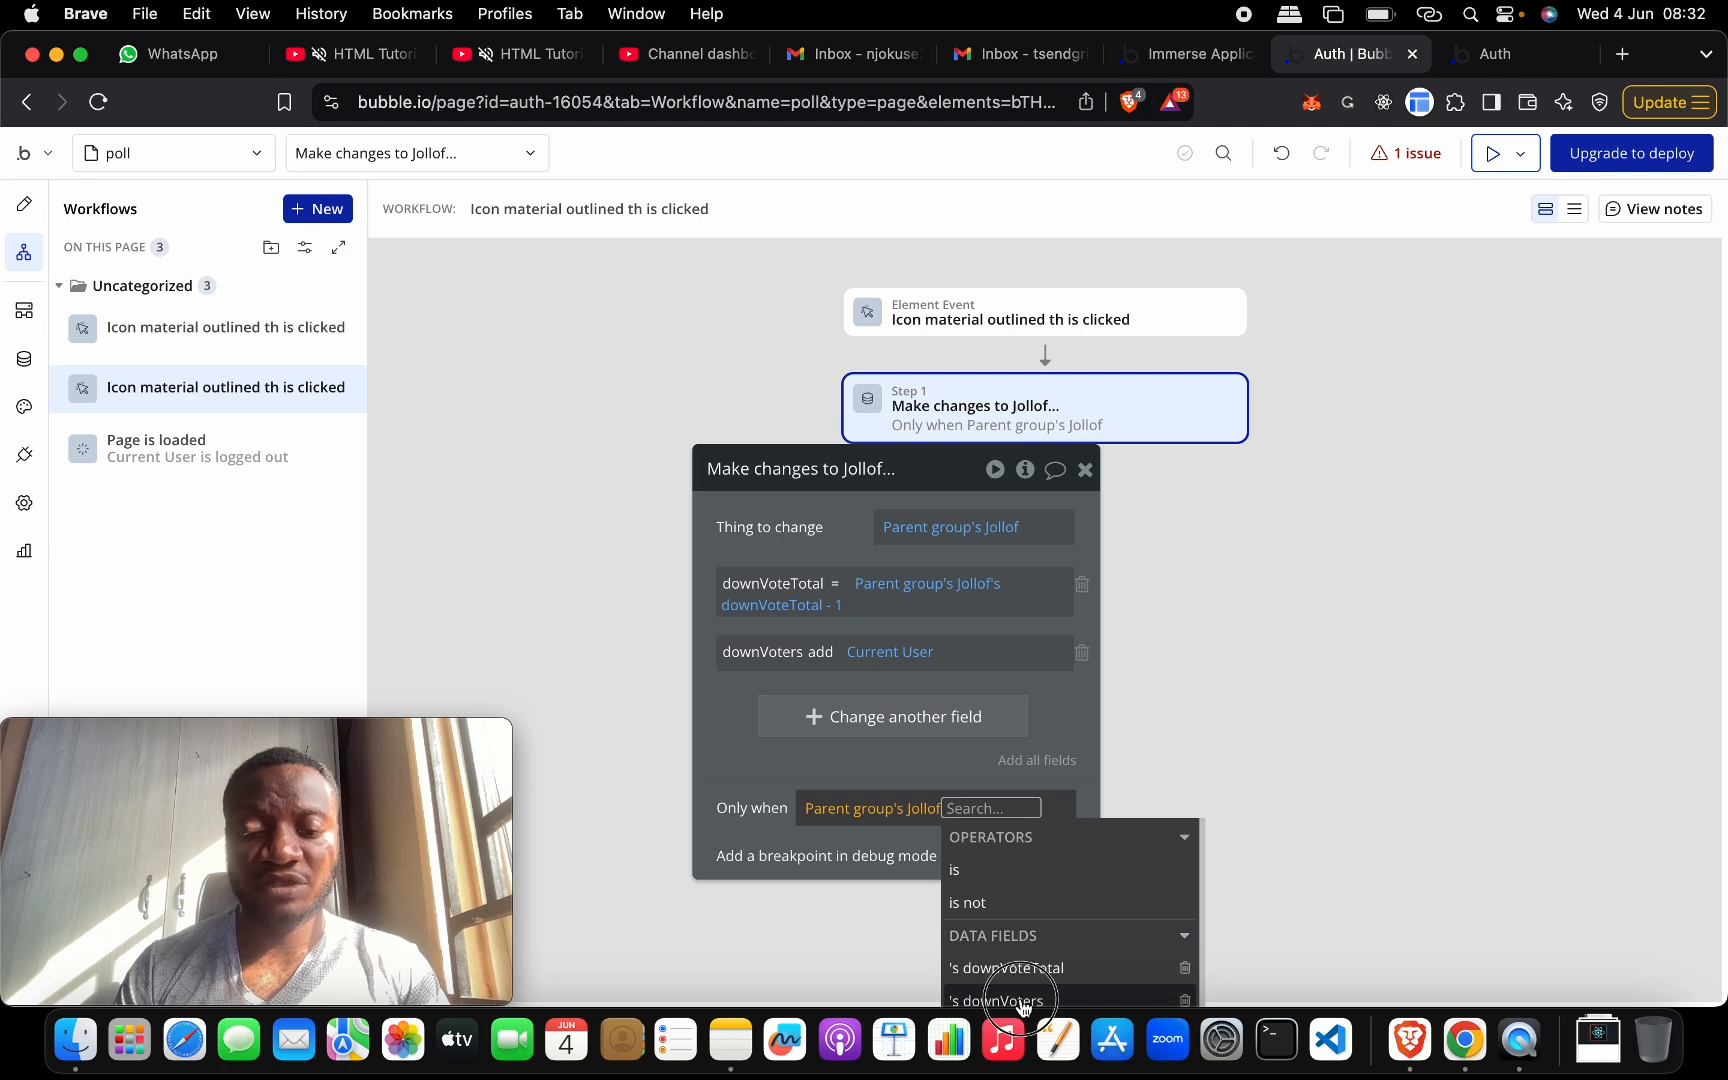
left_click(993, 957)
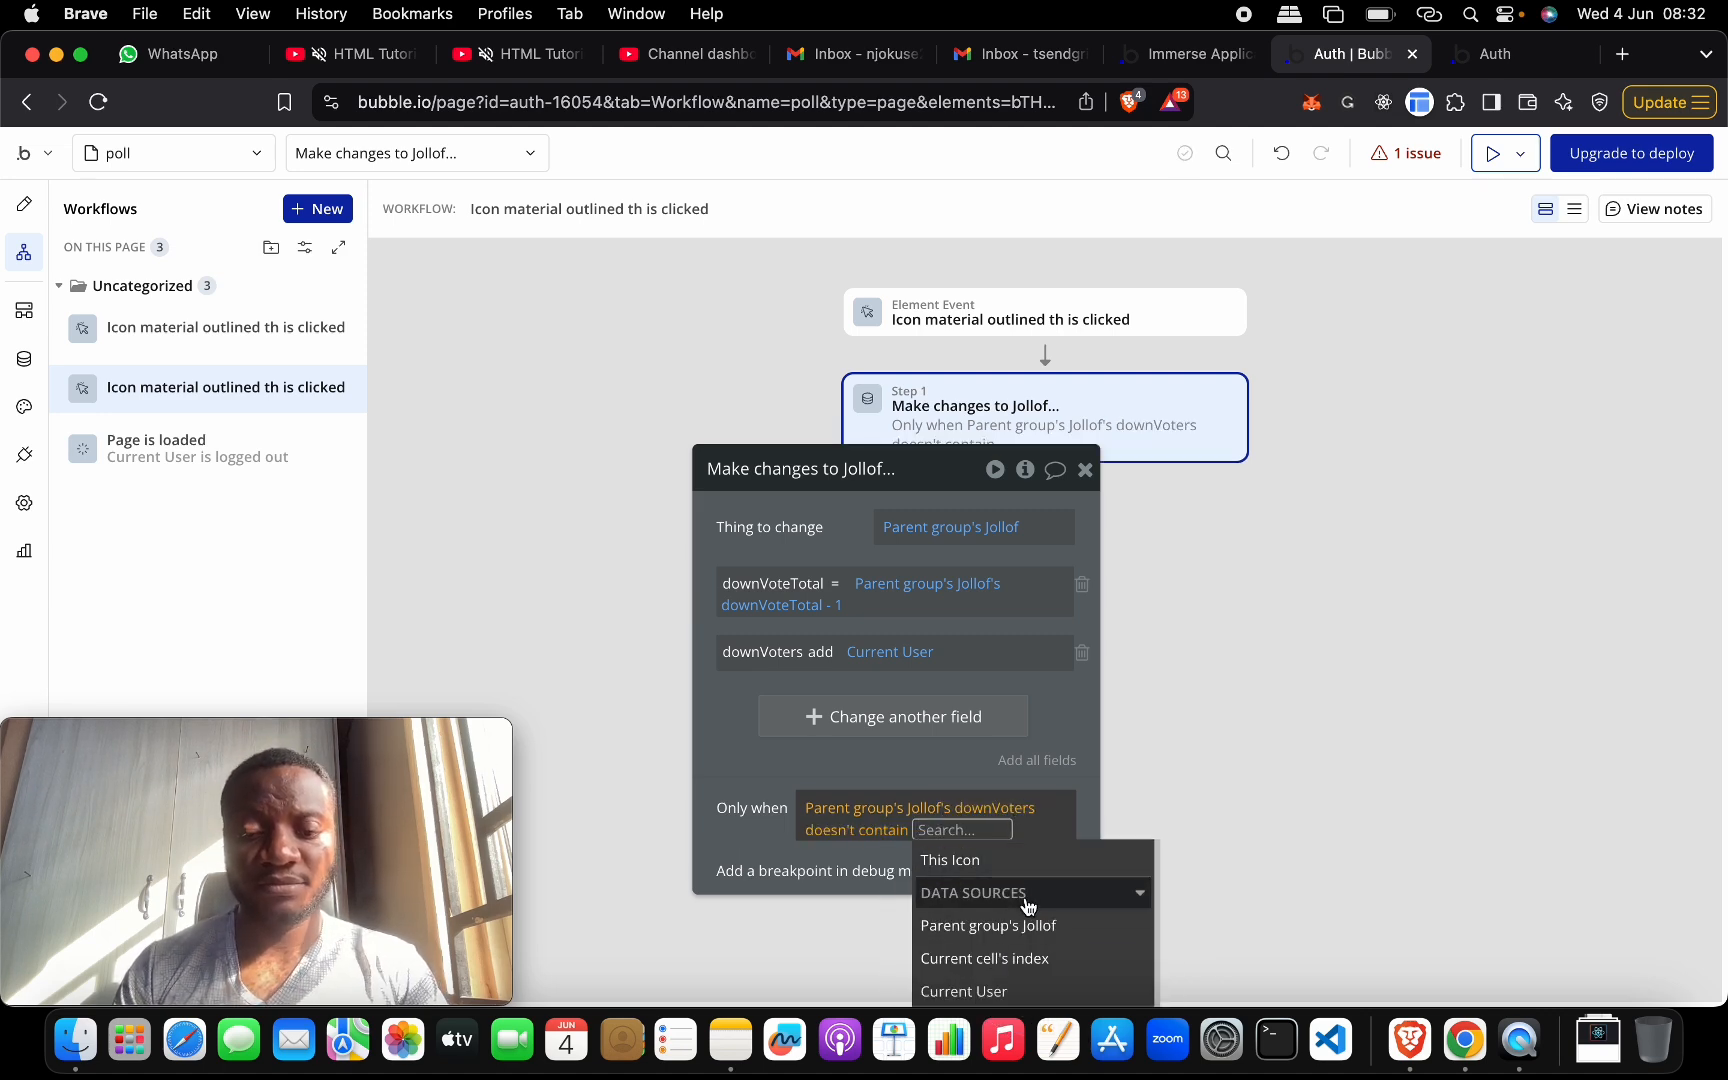
left_click(1029, 992)
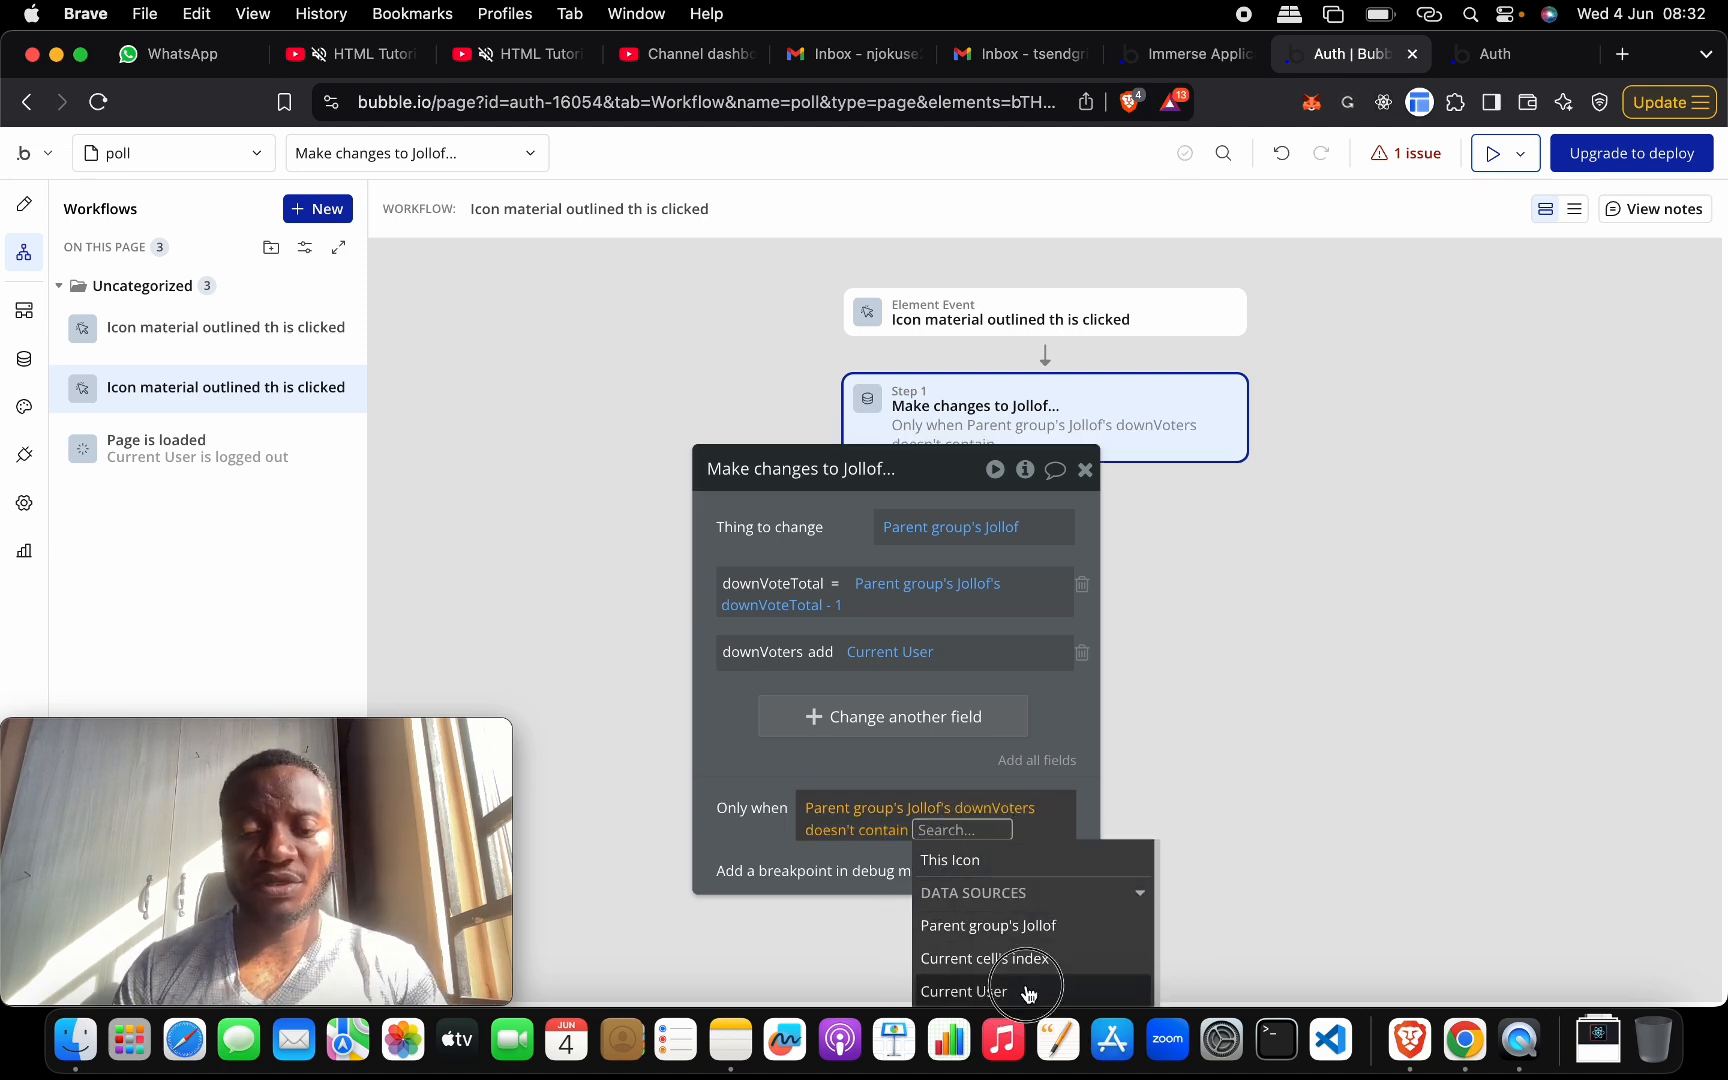
left_click(822, 765)
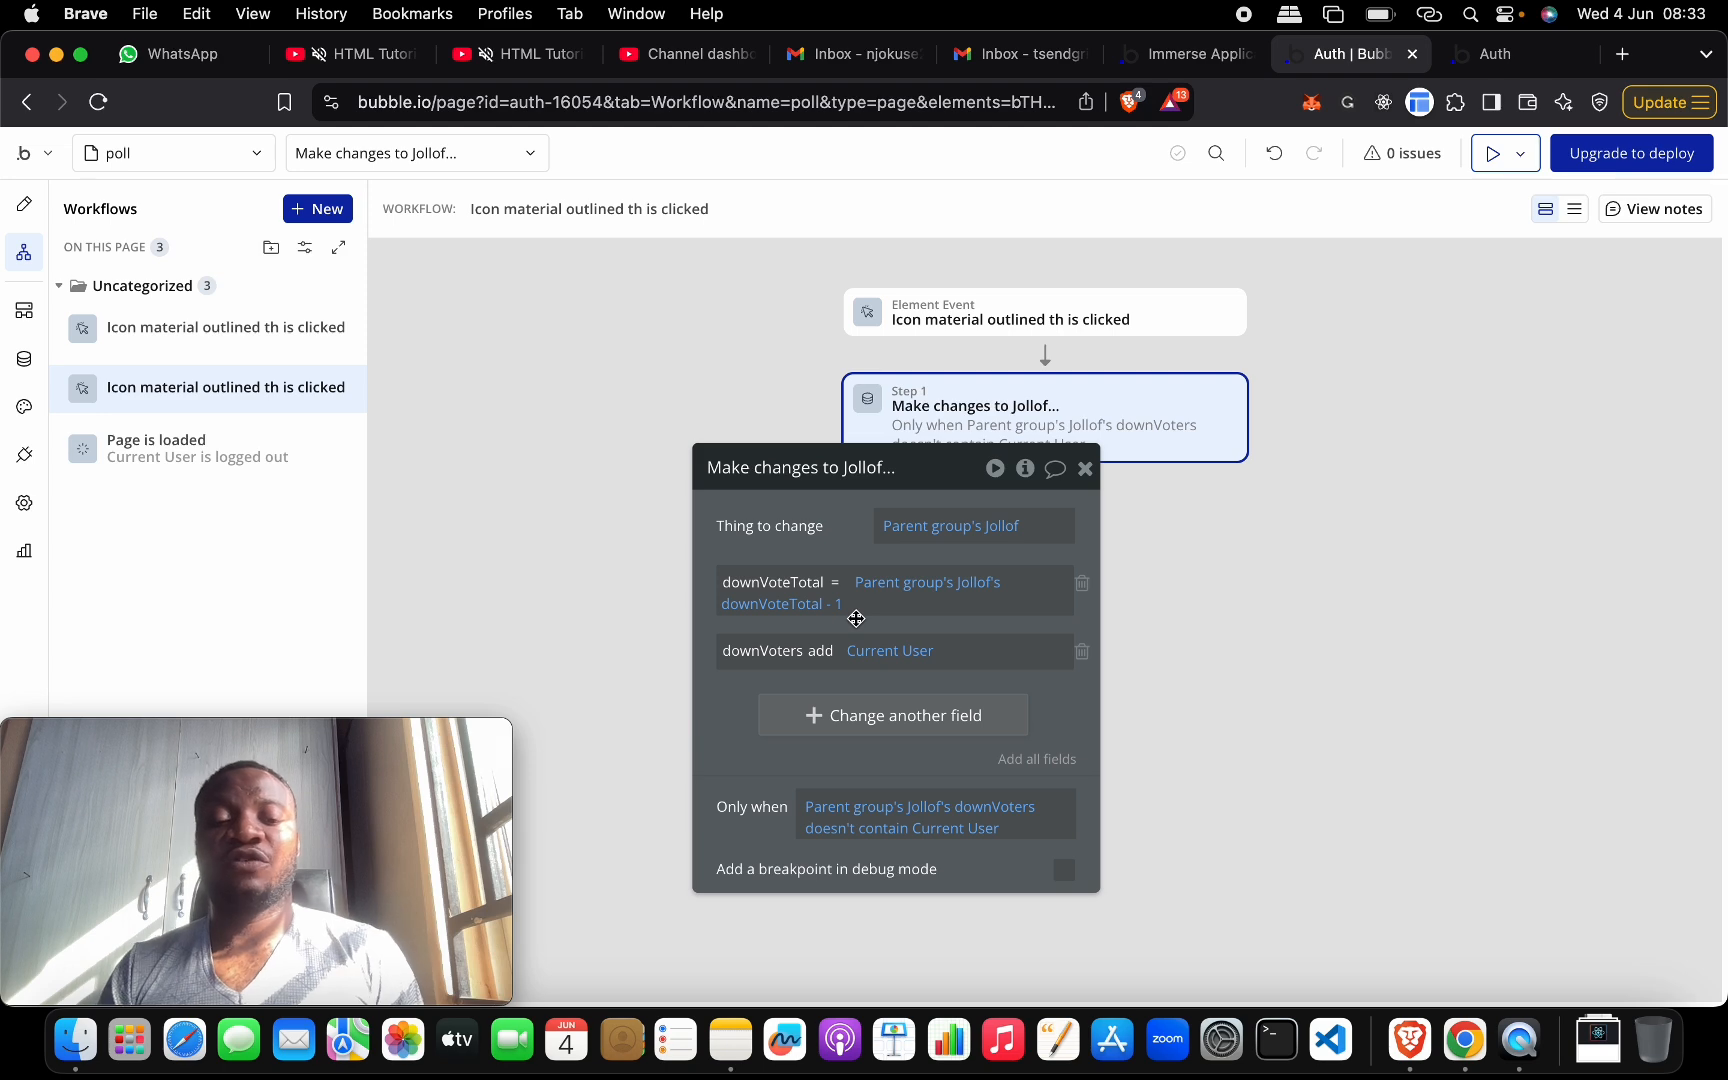
left_click(1085, 468)
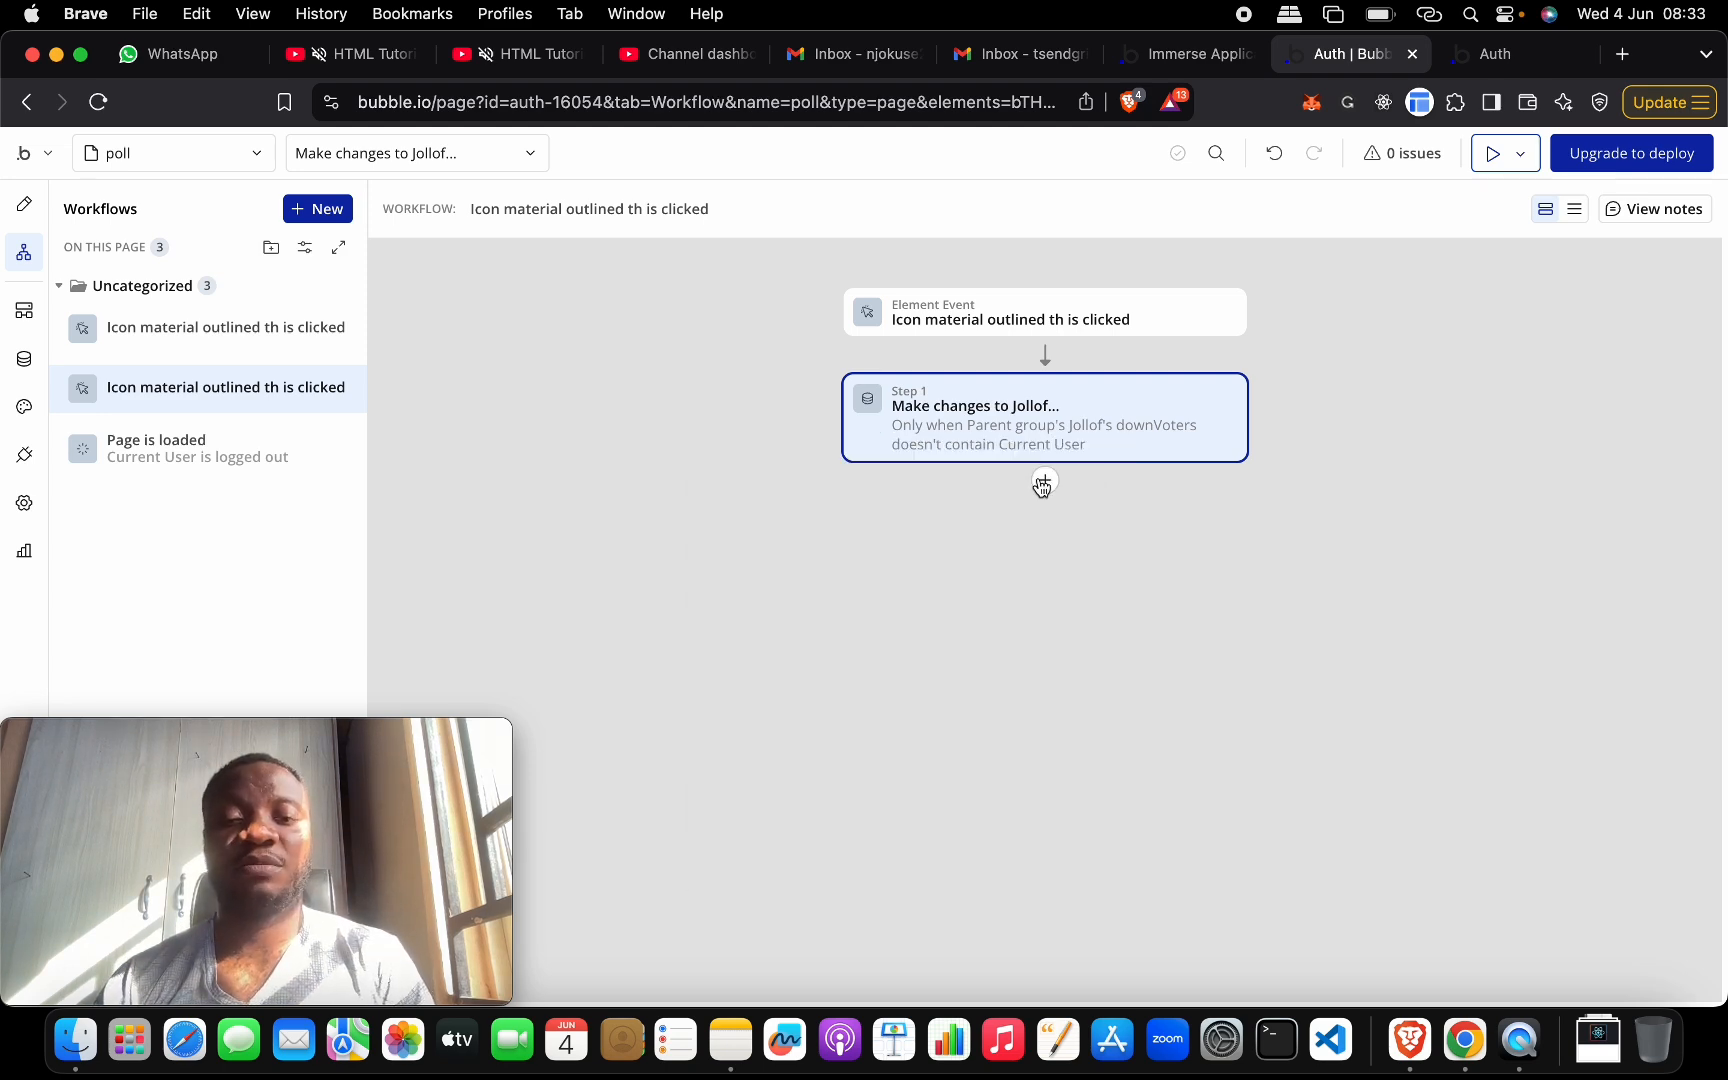
- Switch to the running poll page and refresh it to load the latest version of the app
left_click(1517, 61)
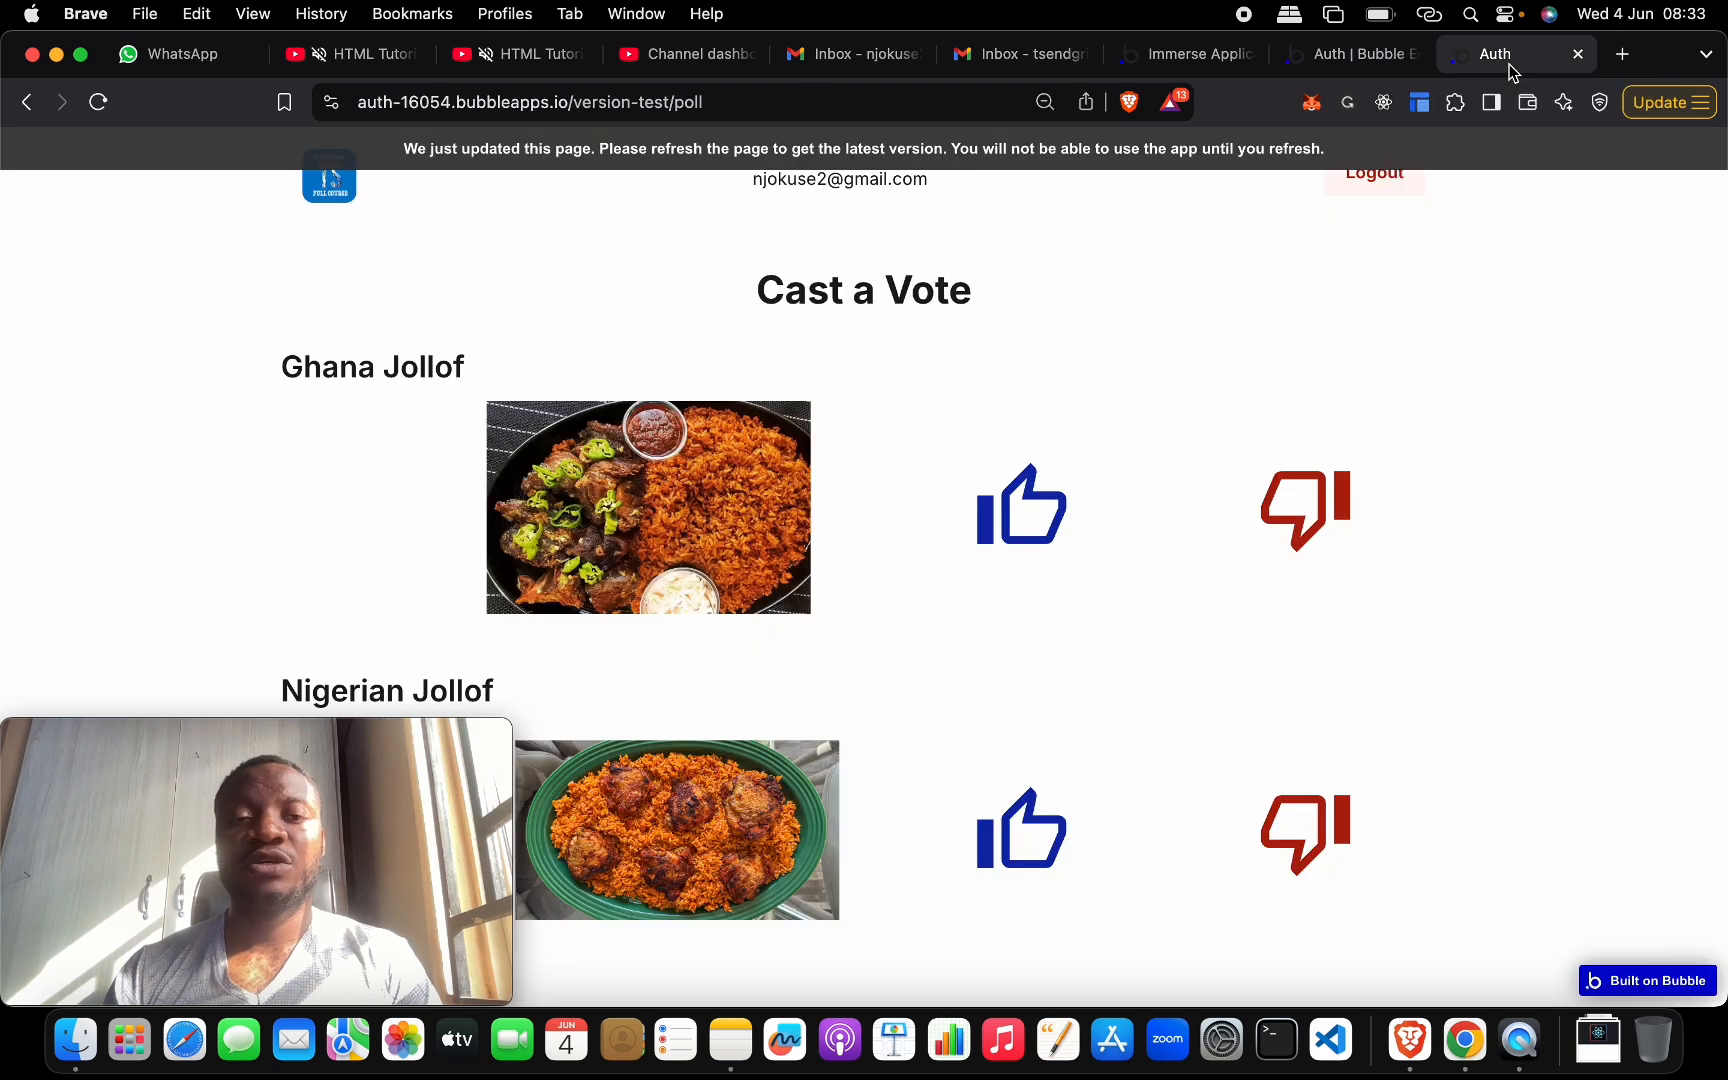
left_click(1131, 148)
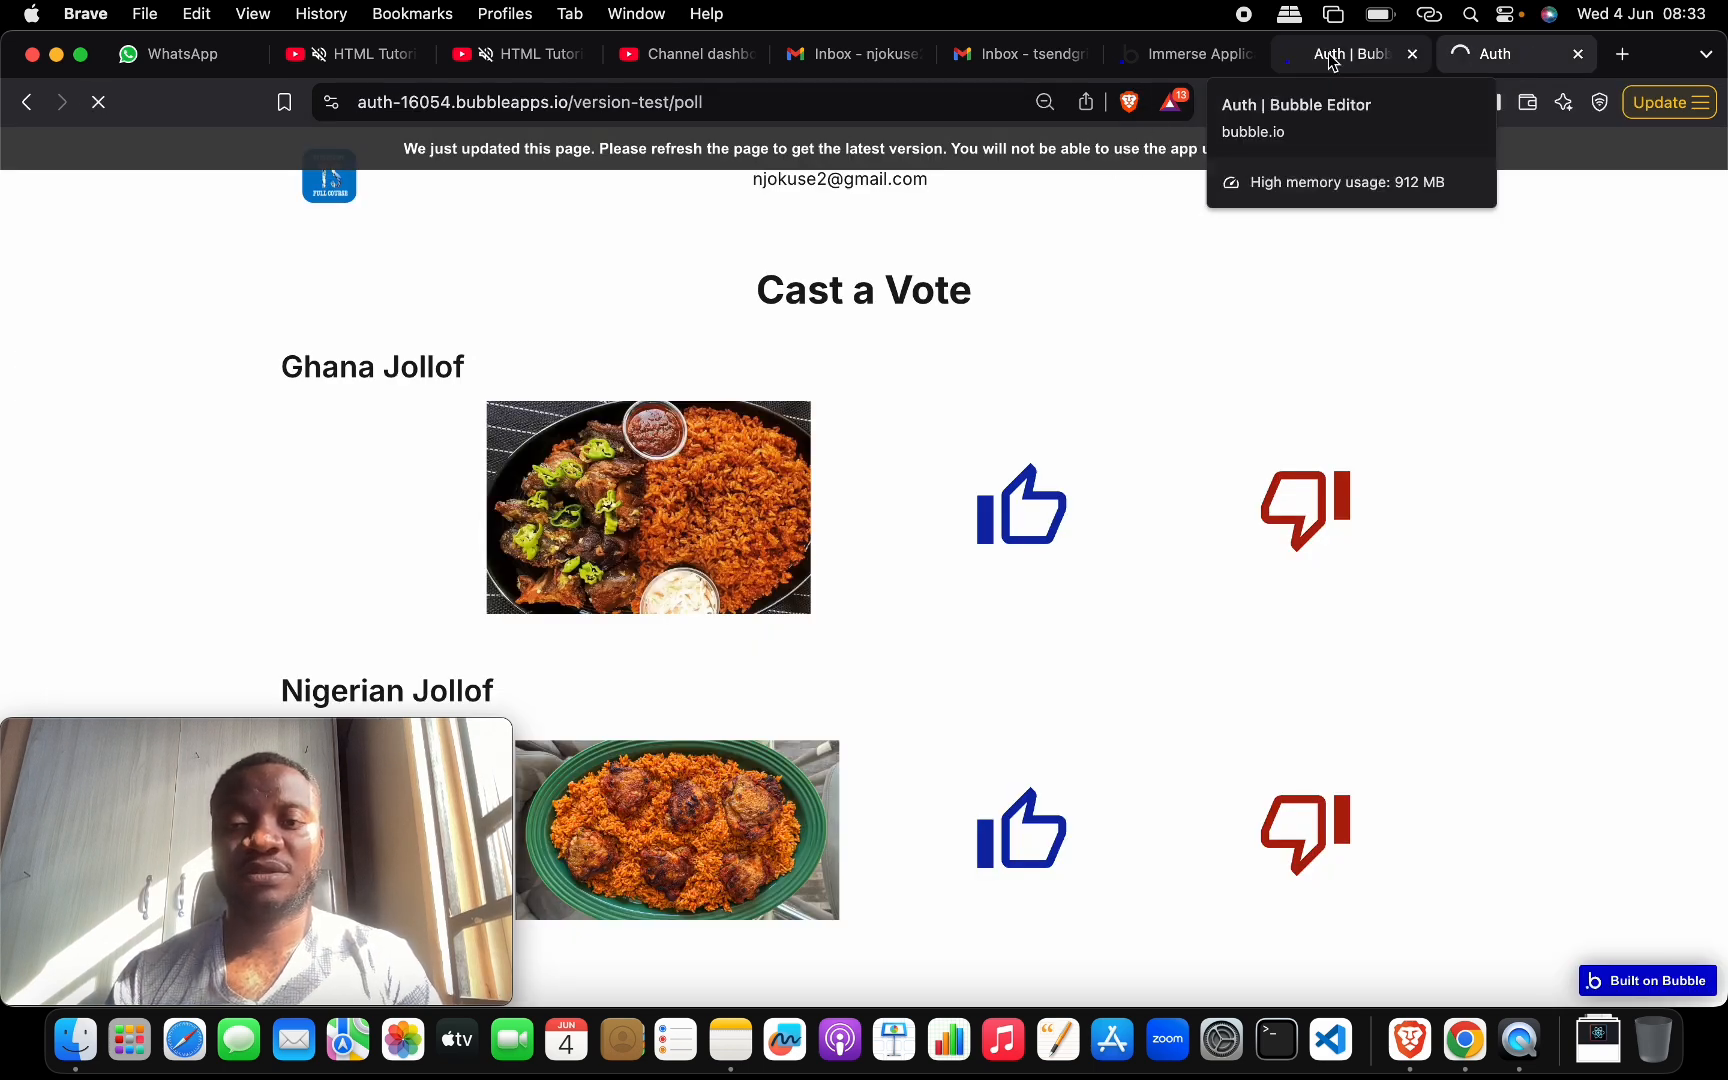